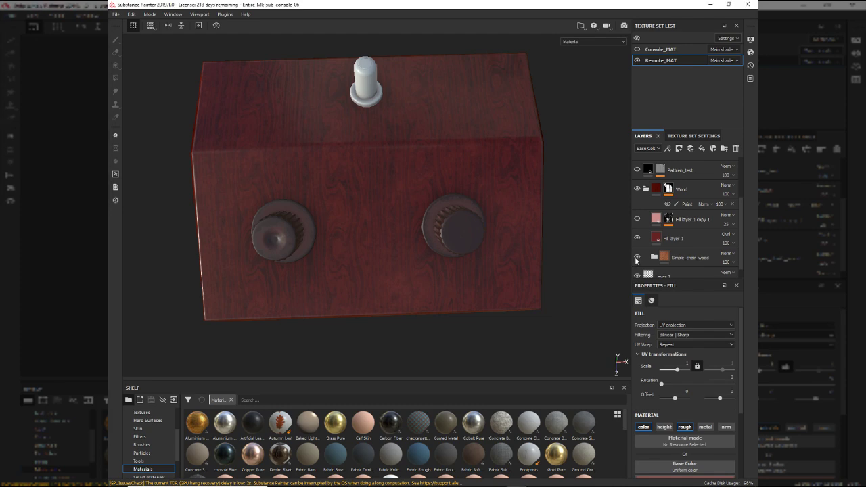
- Hide the Simple_chair_wood folder and show the Pattren_test layer in the Remote_MAT texture set
{"action": "left_click", "coordinate": [636, 258]}
{"action": "scroll", "coordinate": [641, 191], "scroll_direction": "up", "scroll_amount": 3}
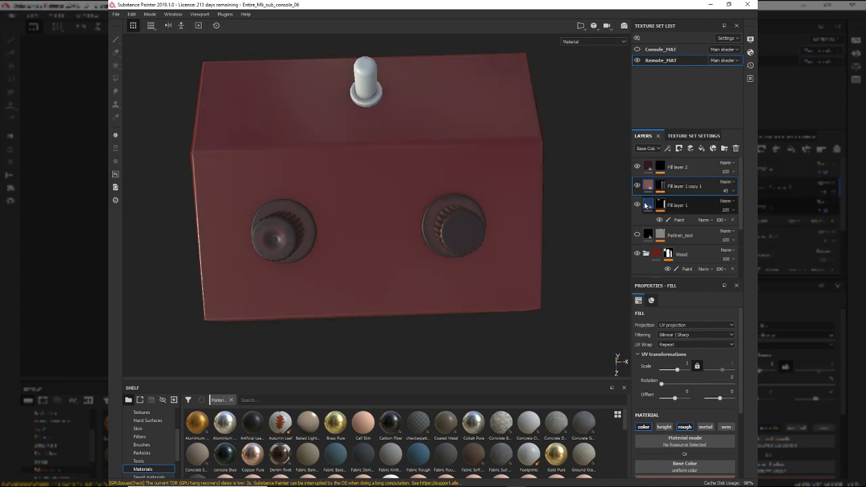
{"action": "left_click", "coordinate": [637, 237]}
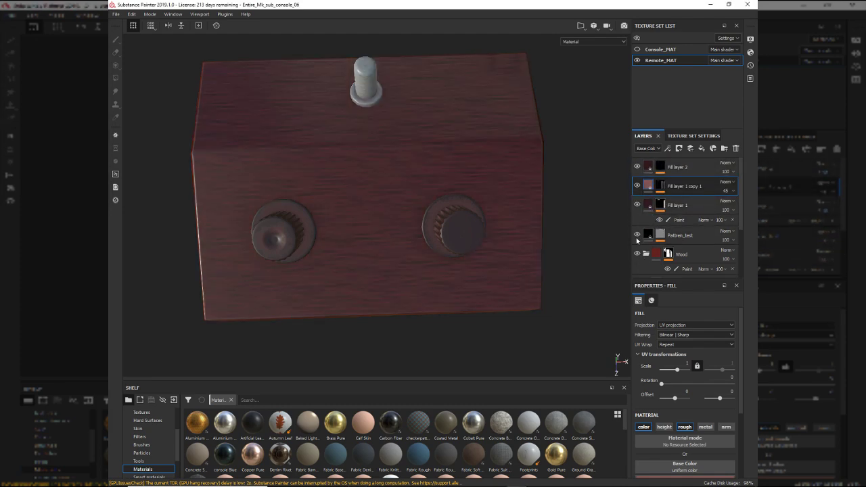
{"action": "left_click_drag", "start_coordinate": [386, 306], "coordinate": [485, 236], "text": "alt"}
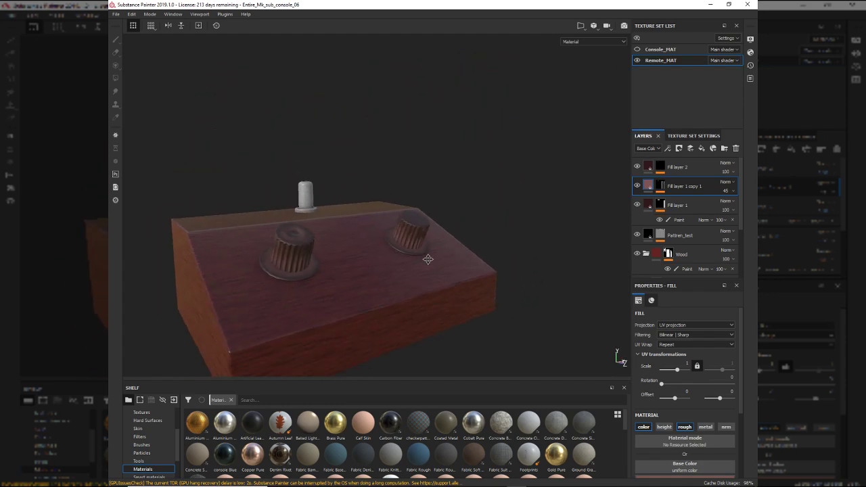
{"action": "right_click", "coordinate": [381, 280]}
{"action": "left_click_drag", "start_coordinate": [291, 275], "coordinate": [347, 268], "text": "alt"}
{"action": "scroll", "coordinate": [394, 249], "scroll_direction": "down", "scroll_amount": 2}
{"action": "scroll", "coordinate": [394, 249], "scroll_direction": "up", "scroll_amount": 3}
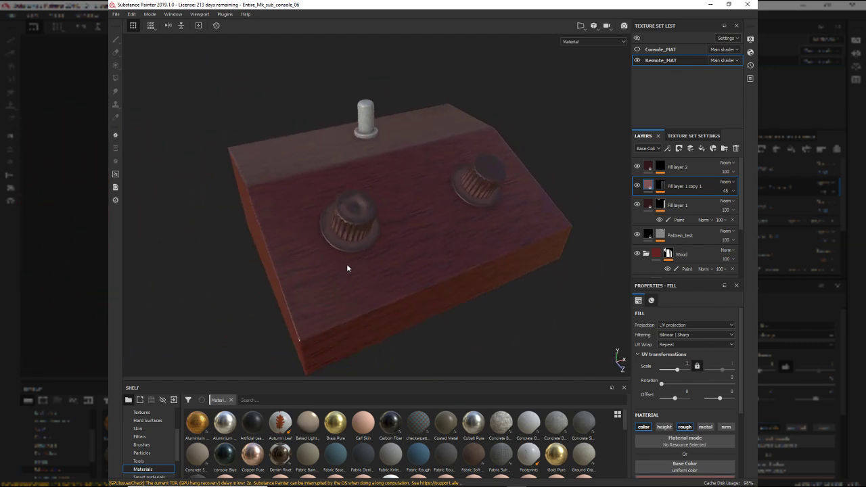
- Show the Console_MAT texture set beside the remote, then isolate the console by hiding Remote_MAT
{"action": "left_click", "coordinate": [637, 49]}
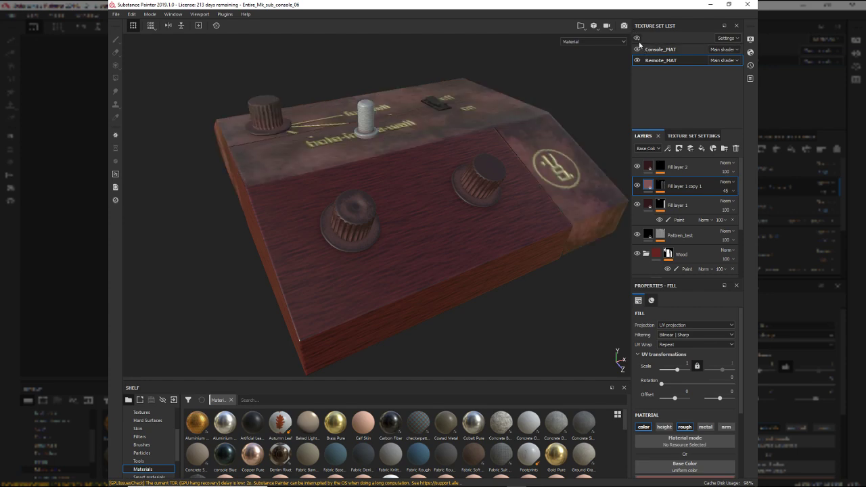
{"action": "left_click_drag", "start_coordinate": [509, 143], "coordinate": [421, 188], "text": "alt+shift"}
{"action": "scroll", "coordinate": [421, 188], "scroll_direction": "down", "scroll_amount": 2}
{"action": "scroll", "coordinate": [374, 146], "scroll_direction": "up", "scroll_amount": 5}
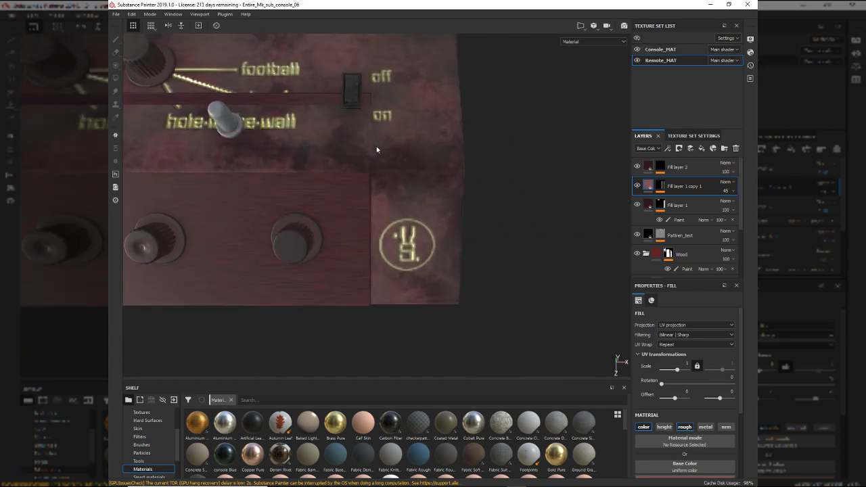
{"action": "middle_click_drag", "start_coordinate": [400, 169], "coordinate": [487, 158], "text": "alt"}
{"action": "scroll", "coordinate": [480, 157], "scroll_direction": "down", "scroll_amount": 3}
{"action": "left_click_drag", "start_coordinate": [479, 157], "coordinate": [610, 86], "text": "alt"}
{"action": "left_click", "coordinate": [637, 60]}
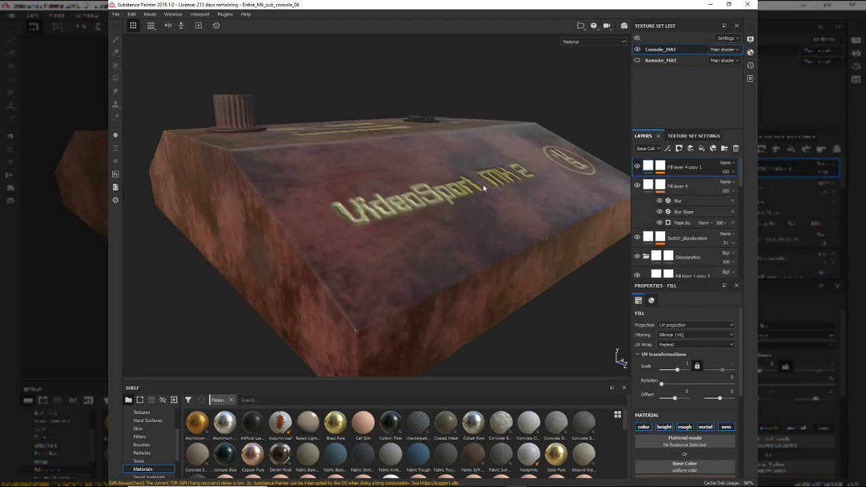
- Copy the Pattren_test layer from the Remote_MAT texture set and return to the Console_MAT layers
{"action": "left_click", "coordinate": [672, 65]}
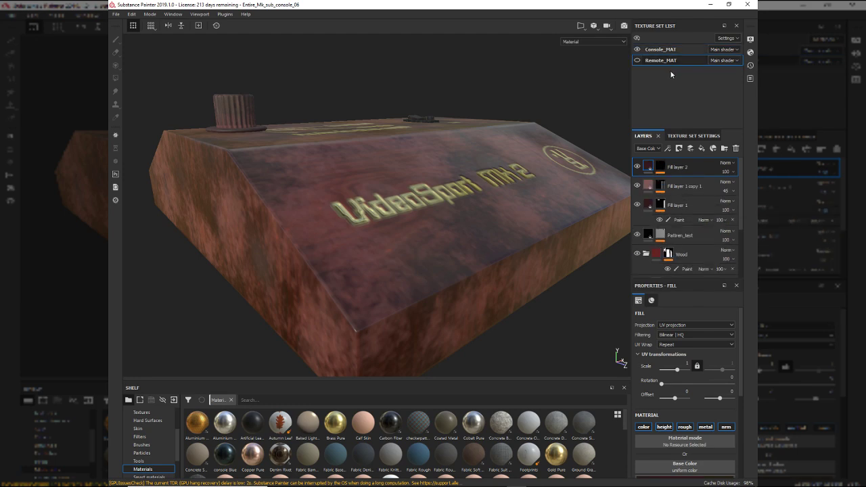
{"action": "left_click_drag", "start_coordinate": [396, 218], "coordinate": [508, 234], "text": "alt"}
{"action": "left_click", "coordinate": [706, 242]}
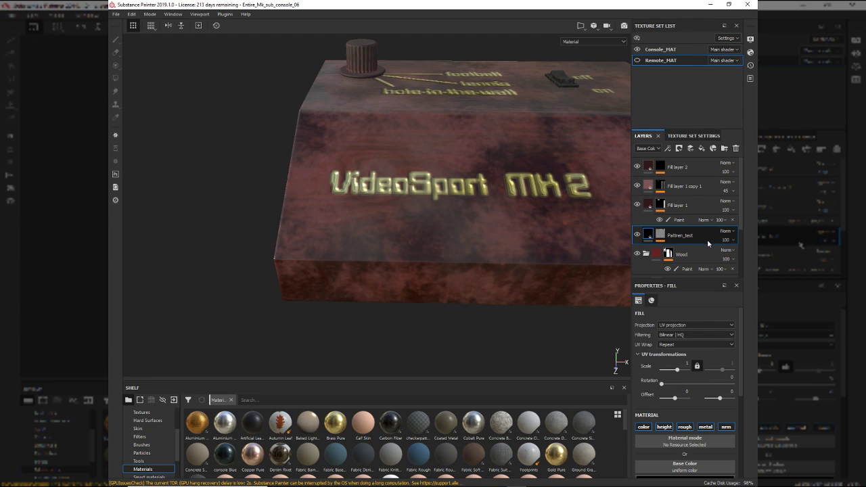
{"action": "left_click_drag", "start_coordinate": [547, 198], "coordinate": [389, 191], "text": "alt"}
{"action": "left_click_drag", "start_coordinate": [390, 130], "coordinate": [404, 162], "text": "alt"}
{"action": "scroll", "coordinate": [441, 205], "scroll_direction": "down", "scroll_amount": 3}
{"action": "left_click_drag", "start_coordinate": [442, 205], "coordinate": [528, 207], "text": "alt"}
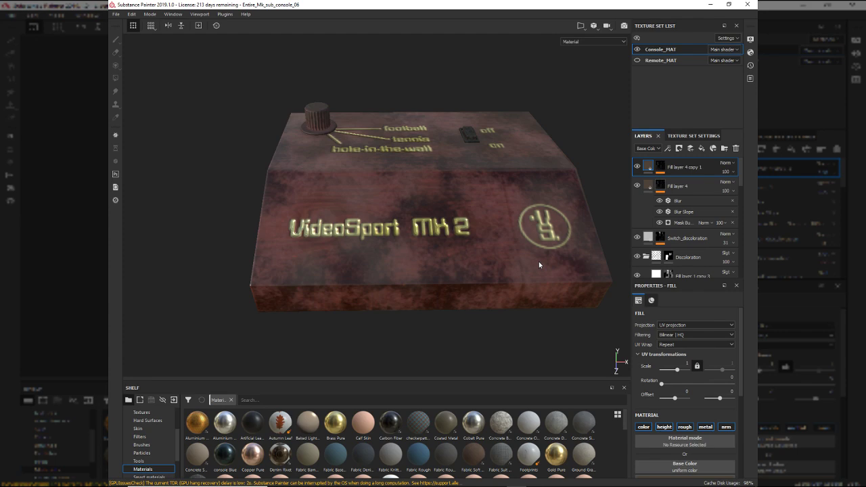
- Collapse the Video_sport effects in Console_MAT and expand the Simple_chair_wood folder inside the Wood folder
{"action": "scroll", "coordinate": [676, 251], "scroll_direction": "down", "scroll_amount": 5}
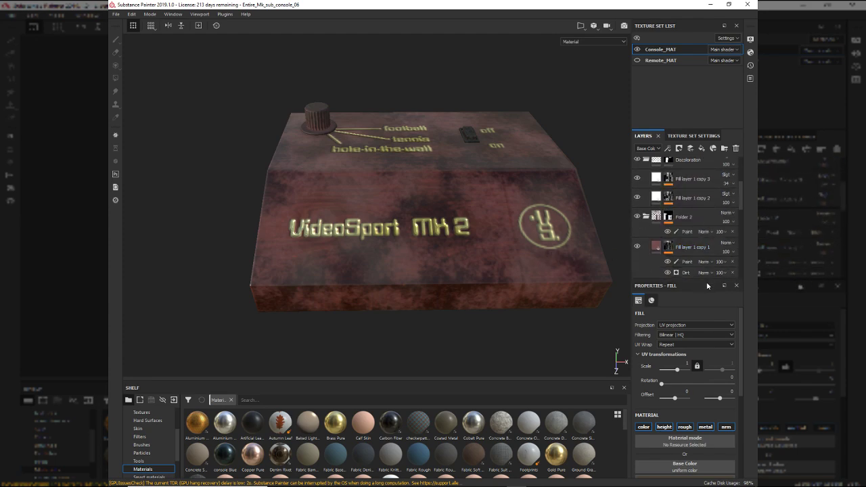
{"action": "scroll", "coordinate": [703, 254], "scroll_direction": "down", "scroll_amount": 2}
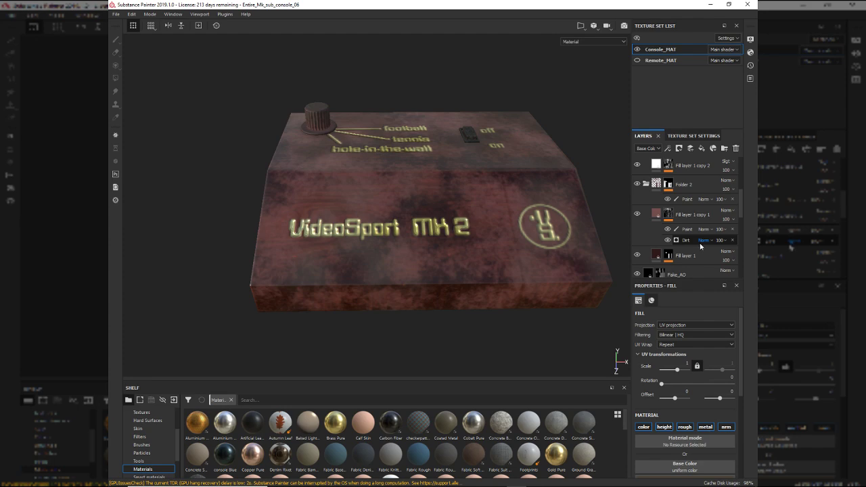
{"action": "scroll", "coordinate": [701, 246], "scroll_direction": "up", "scroll_amount": 2}
{"action": "scroll", "coordinate": [697, 244], "scroll_direction": "up", "scroll_amount": 4}
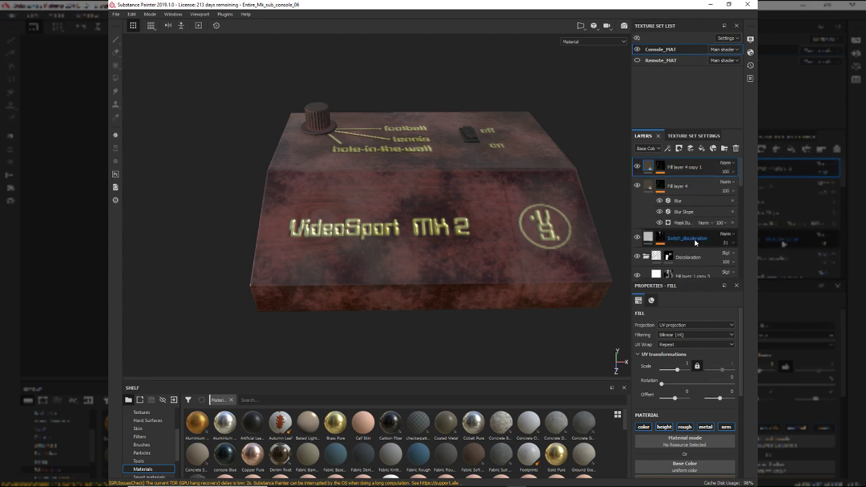
{"action": "scroll", "coordinate": [697, 243], "scroll_direction": "down", "scroll_amount": 6}
{"action": "scroll", "coordinate": [695, 246], "scroll_direction": "down", "scroll_amount": 3}
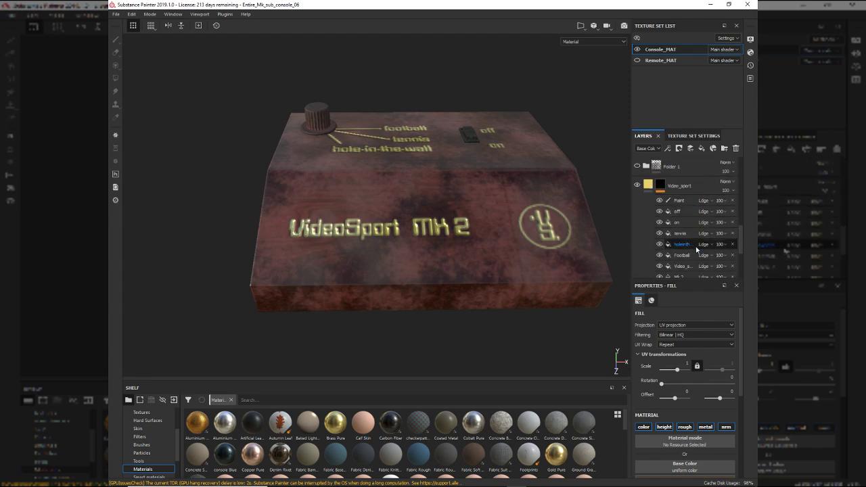
{"action": "left_click", "coordinate": [648, 187]}
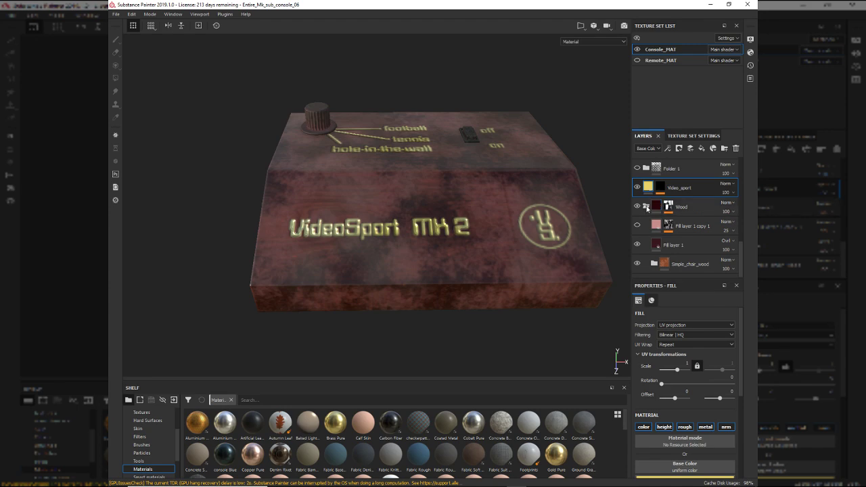
{"action": "left_click", "coordinate": [652, 264]}
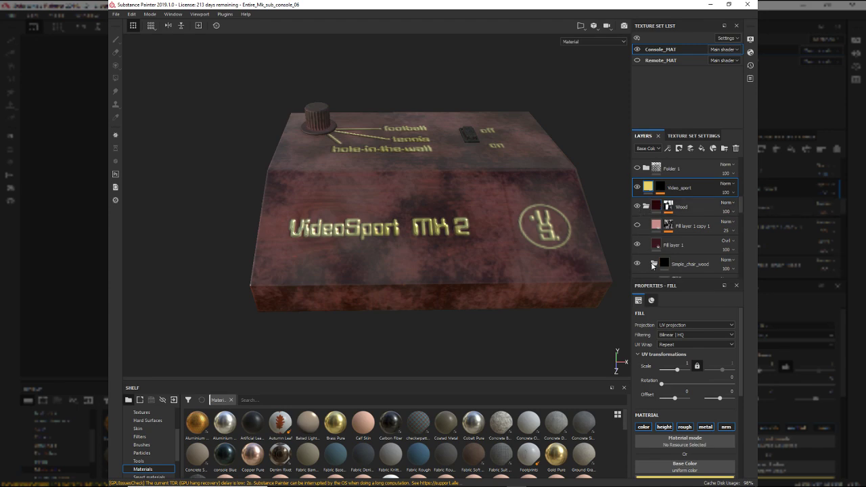
{"action": "scroll", "coordinate": [693, 212], "scroll_direction": "down", "scroll_amount": 1}
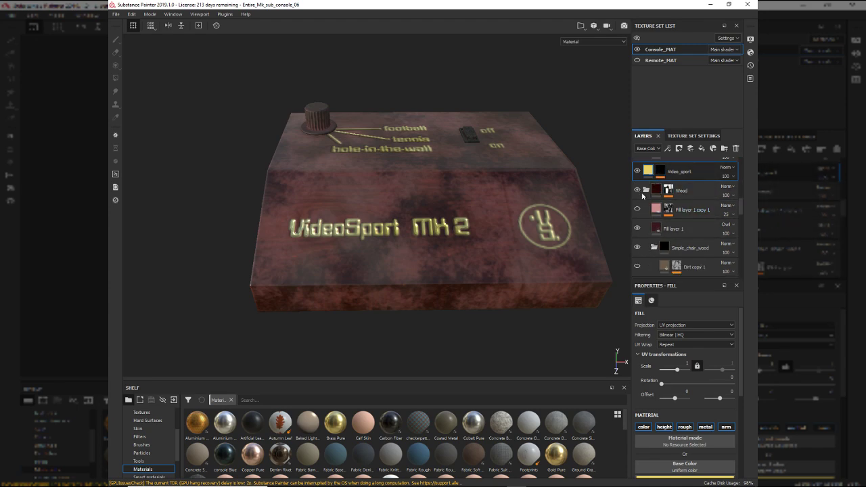
{"action": "scroll", "coordinate": [692, 212], "scroll_direction": "down", "scroll_amount": 1}
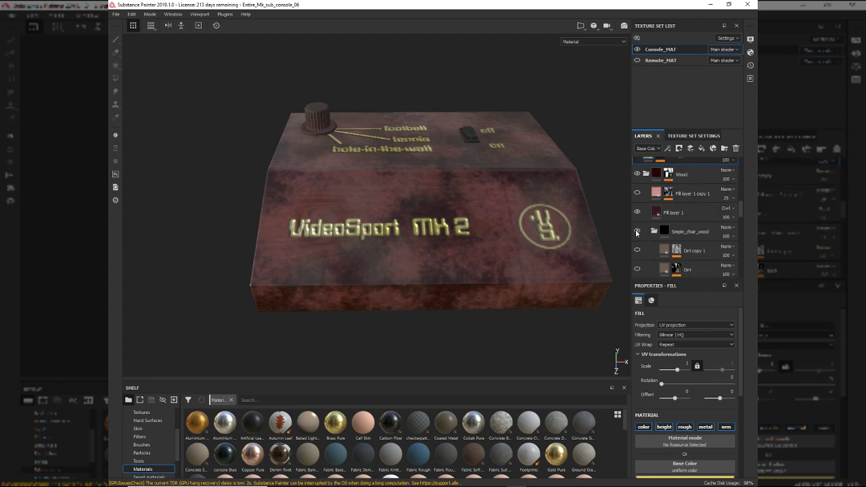
{"action": "scroll", "coordinate": [637, 233], "scroll_direction": "down", "scroll_amount": 1}
- Toggle the Simple_chair_wood folder's visibility to compare the console with and without it, leaving it hidden
{"action": "left_click", "coordinate": [638, 215]}
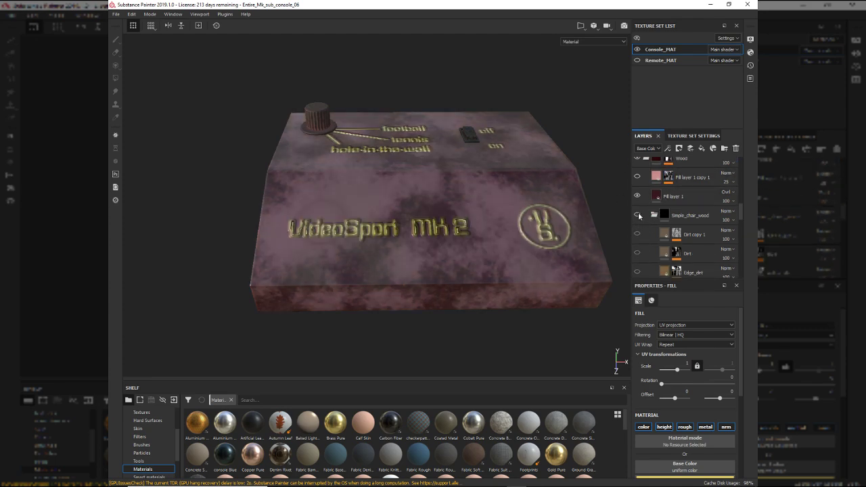
{"action": "left_click", "coordinate": [637, 215]}
{"action": "left_click", "coordinate": [637, 215]}
{"action": "left_click", "coordinate": [639, 215]}
{"action": "left_click", "coordinate": [640, 215]}
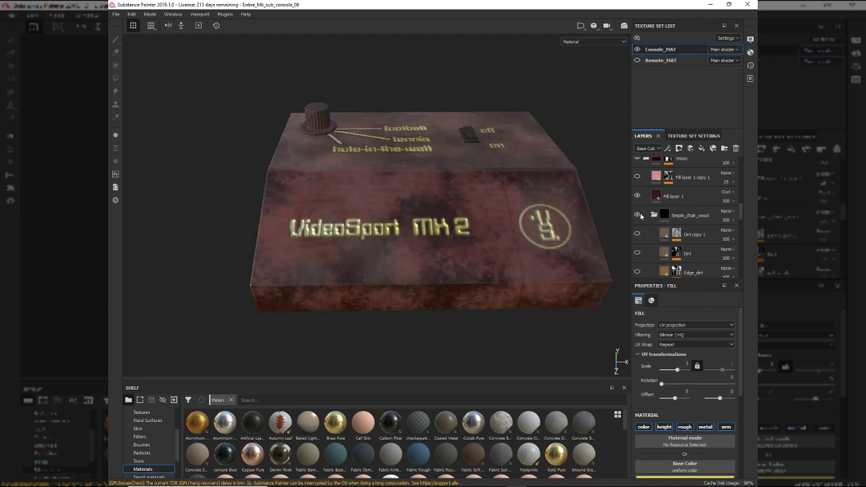
{"action": "left_click", "coordinate": [640, 215]}
{"action": "left_click", "coordinate": [640, 215]}
{"action": "left_click", "coordinate": [640, 215]}
{"action": "left_click", "coordinate": [640, 215]}
{"action": "left_click", "coordinate": [640, 215]}
{"action": "left_click", "coordinate": [640, 215]}
{"action": "left_click", "coordinate": [641, 215]}
{"action": "left_click", "coordinate": [640, 215]}
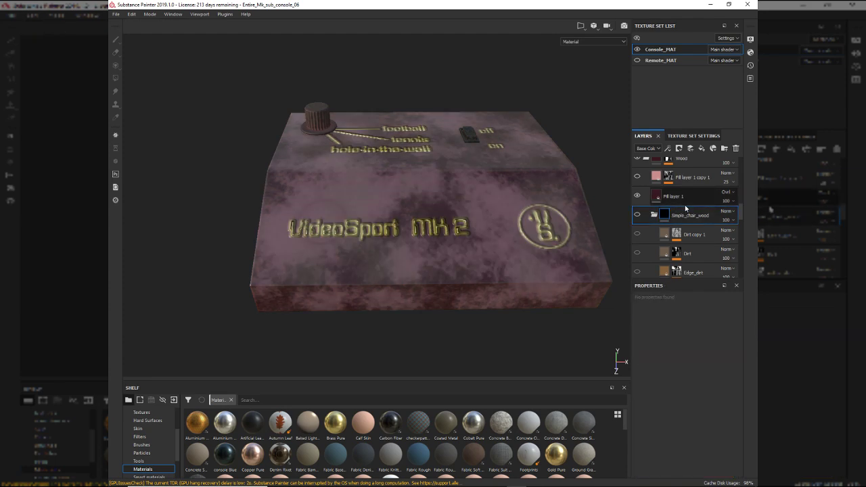
- Paste the Pattren_test layer into the Wood folder, placing it between Fill layer 1 and Simple_chair_wood
{"action": "left_click", "coordinate": [685, 205]}
{"action": "key", "text": "ctrl+v"}
{"action": "left_click_drag", "start_coordinate": [693, 193], "coordinate": [711, 225]}
{"action": "left_click_drag", "start_coordinate": [494, 229], "coordinate": [433, 260], "text": "alt"}
{"action": "right_click_drag", "start_coordinate": [433, 260], "coordinate": [380, 254], "text": "alt"}
{"action": "left_click_drag", "start_coordinate": [380, 254], "coordinate": [464, 196], "text": "alt"}
{"action": "middle_click_drag", "start_coordinate": [464, 197], "coordinate": [466, 140], "text": "alt"}
{"action": "left_click_drag", "start_coordinate": [466, 140], "coordinate": [494, 226], "text": "alt"}
- Display only the Pattren_test mask to examine its grain direction around the console, then return to the material view
{"action": "left_click", "coordinate": [669, 217]}
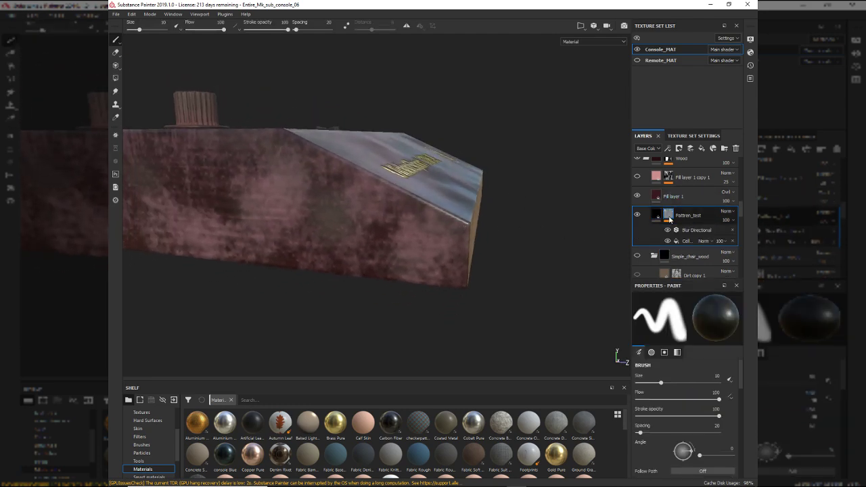
{"action": "left_click", "coordinate": [669, 217], "text": "alt"}
{"action": "mouse_move", "coordinate": [433, 236]}
{"action": "left_mouse_down", "text": "alt"}
{"action": "mouse_move", "coordinate": [315, 262]}
{"action": "mouse_move", "coordinate": [293, 270]}
{"action": "mouse_move", "coordinate": [305, 274]}
{"action": "mouse_move", "coordinate": [296, 284]}
{"action": "mouse_move", "coordinate": [274, 239]}
{"action": "mouse_move", "coordinate": [289, 193]}
{"action": "left_mouse_up", "text": "alt"}
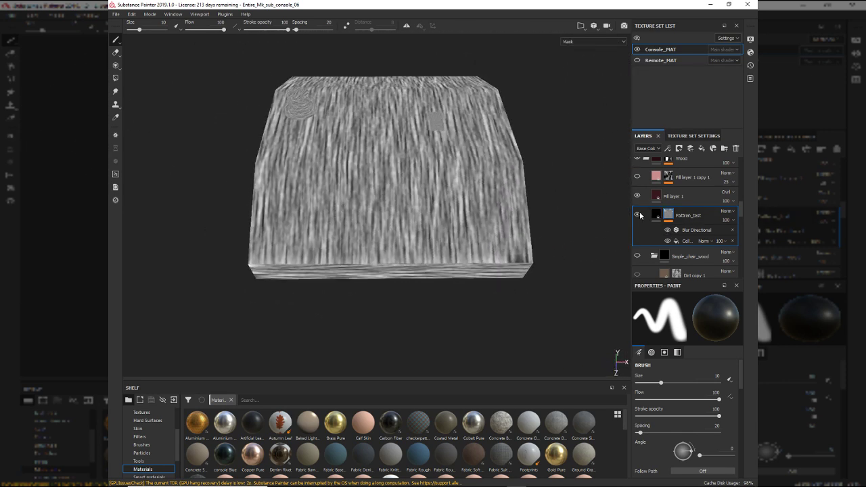
{"action": "scroll", "coordinate": [565, 305], "scroll_direction": "up", "scroll_amount": 5}
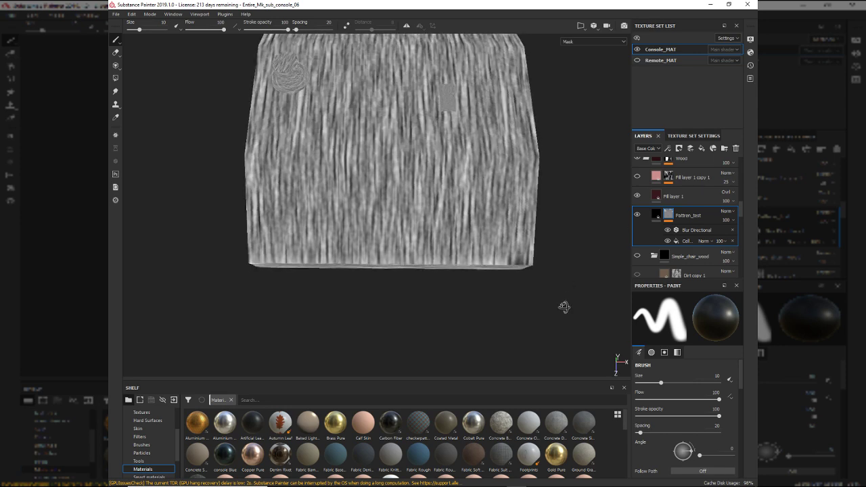
{"action": "mouse_move", "coordinate": [491, 253]}
{"action": "left_mouse_down", "text": "alt"}
{"action": "mouse_move", "coordinate": [460, 252]}
{"action": "mouse_move", "coordinate": [441, 217]}
{"action": "mouse_move", "coordinate": [436, 222]}
{"action": "mouse_move", "coordinate": [505, 253]}
{"action": "left_mouse_up", "text": "alt"}
{"action": "scroll", "coordinate": [440, 216], "scroll_direction": "down", "scroll_amount": 2}
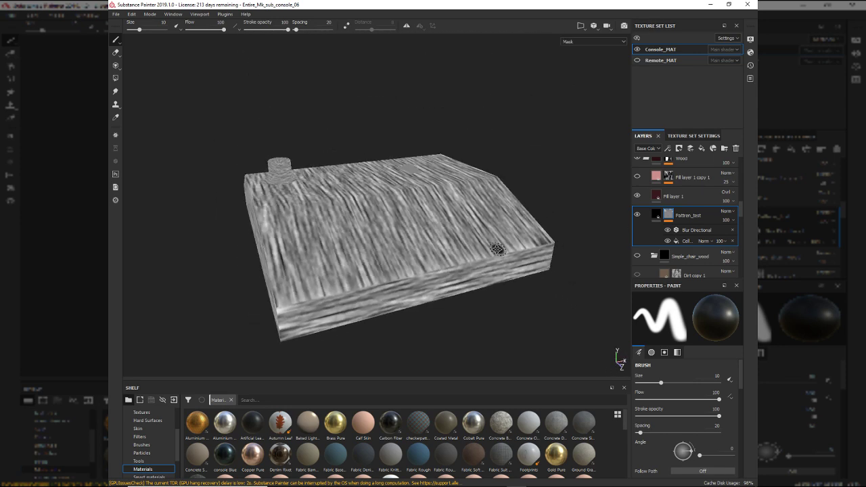
{"action": "left_click", "coordinate": [671, 216], "text": "ctrl"}
{"action": "left_click_drag", "start_coordinate": [568, 239], "coordinate": [392, 299], "text": "alt"}
{"action": "scroll", "coordinate": [483, 321], "scroll_direction": "up", "scroll_amount": 2}
{"action": "left_click_drag", "start_coordinate": [484, 321], "coordinate": [523, 283], "text": "alt"}
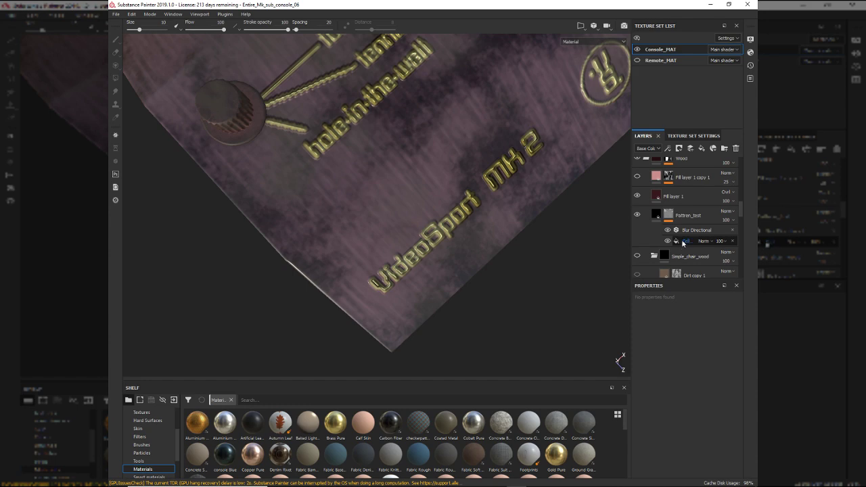
- Toggle the Blur Directional filter on the Pattren_test mask to compare the raw cell pattern with the streaked grain, leaving it enabled
{"action": "left_click", "coordinate": [666, 230]}
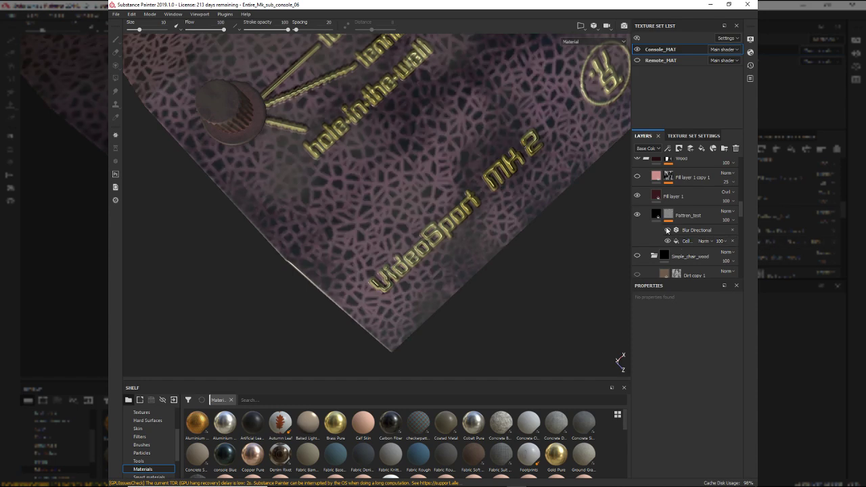
{"action": "left_click", "coordinate": [667, 230]}
{"action": "left_click", "coordinate": [667, 230]}
{"action": "left_click_drag", "start_coordinate": [433, 243], "coordinate": [373, 214], "text": "alt"}
{"action": "left_click_drag", "start_coordinate": [444, 213], "coordinate": [411, 284], "text": "alt"}
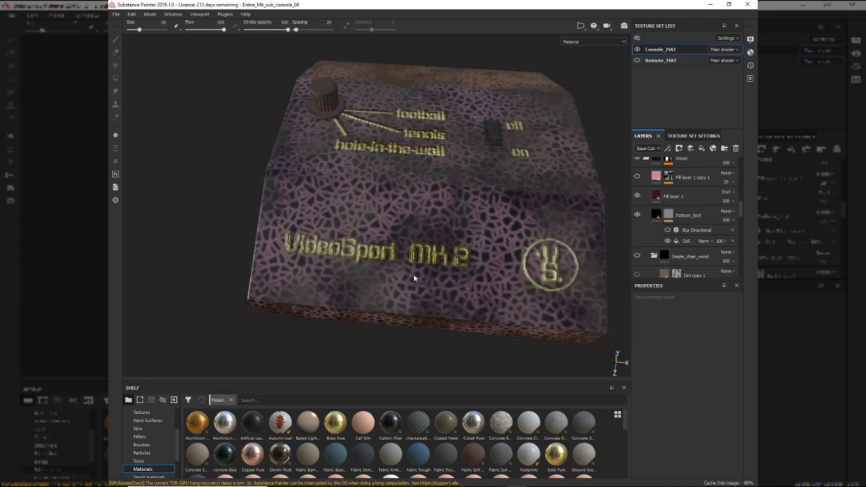
{"action": "left_click", "coordinate": [699, 239]}
{"action": "left_click", "coordinate": [671, 231]}
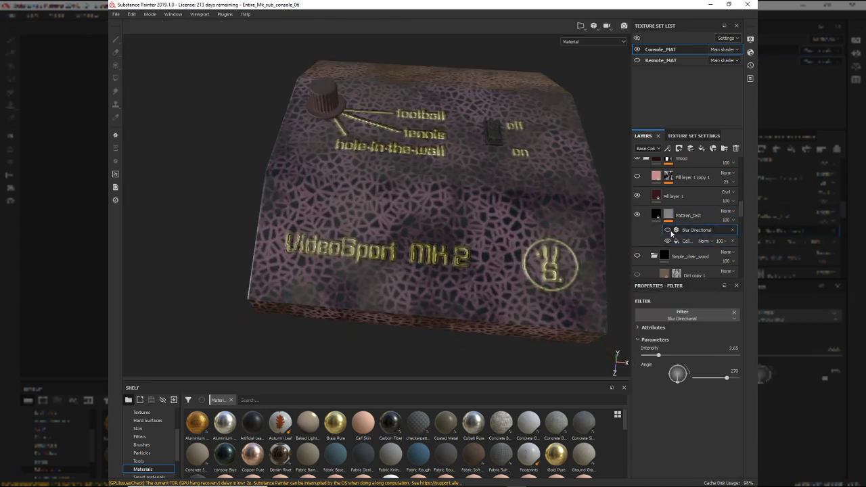
{"action": "left_click", "coordinate": [667, 231]}
{"action": "mouse_move", "coordinate": [493, 247]}
{"action": "left_mouse_down", "text": "alt"}
{"action": "mouse_move", "coordinate": [512, 257]}
{"action": "mouse_move", "coordinate": [566, 247]}
{"action": "left_mouse_up", "text": "alt"}
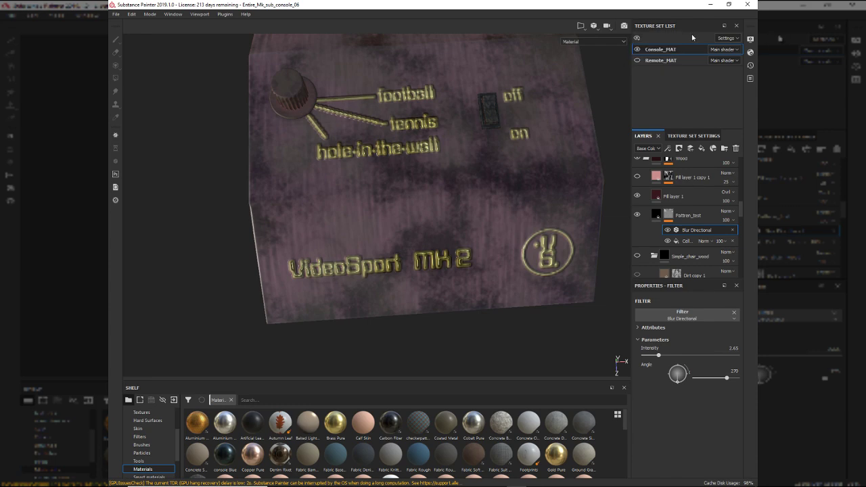
- Hide the Console_MAT texture set and show Remote_MAT to view the remote's wood grain up close
{"action": "left_click", "coordinate": [636, 50]}
{"action": "left_click", "coordinate": [636, 61]}
{"action": "left_click_drag", "start_coordinate": [541, 318], "coordinate": [425, 203], "text": "alt"}
{"action": "right_click_drag", "start_coordinate": [425, 203], "coordinate": [498, 306], "text": "alt"}
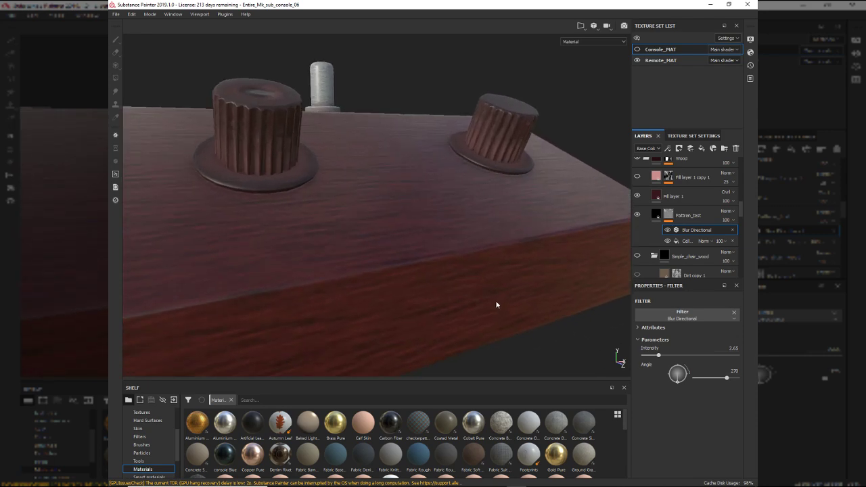
{"action": "left_click_drag", "start_coordinate": [498, 305], "coordinate": [458, 249], "text": "alt"}
{"action": "key", "text": "super"}
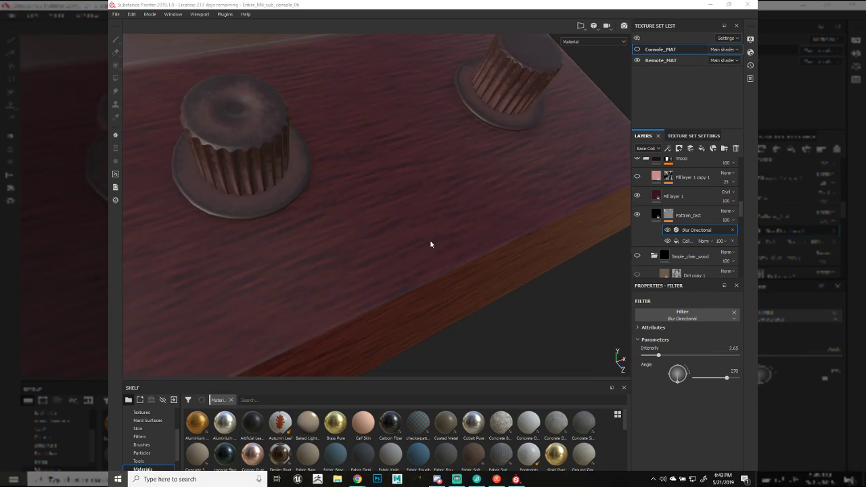
{"action": "type", "text": "pure"}
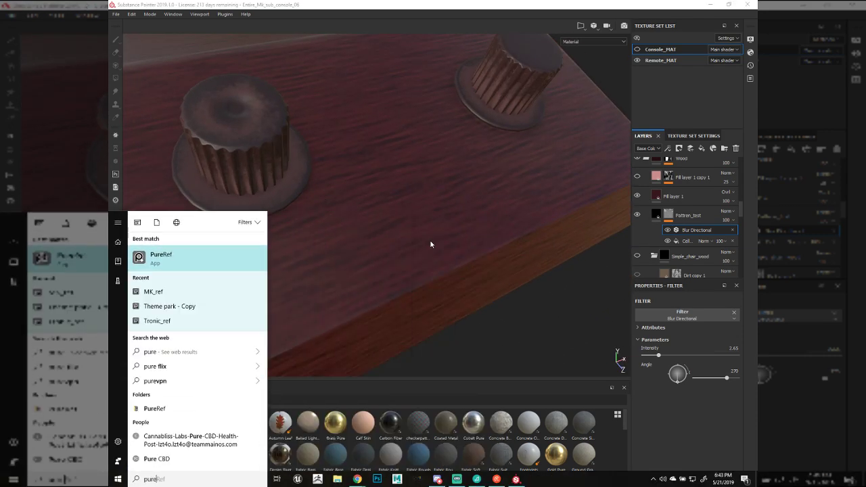
{"action": "key", "text": "Return"}
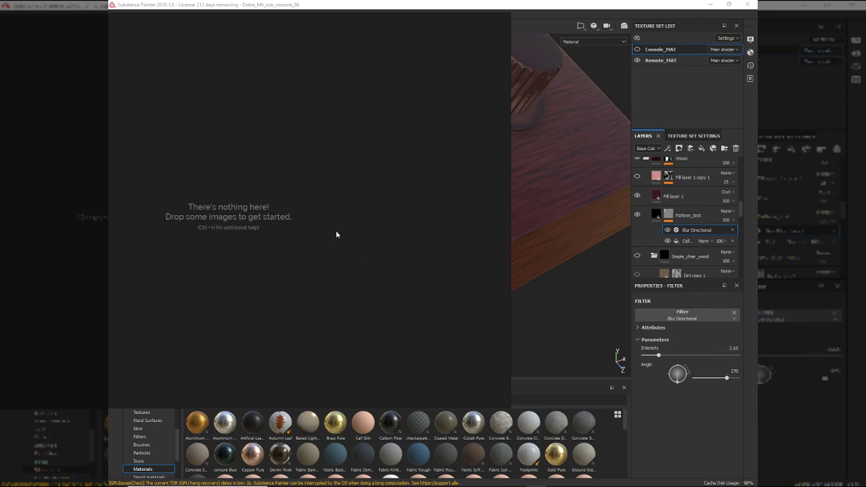
{"action": "key", "text": "alt+Tab"}
{"action": "key", "text": "alt"}
- Open the MK_ref board in PureRef and examine the wood grain on the reference photos of the serve panel and VideoSport MK2 console
{"action": "key", "text": "super"}
{"action": "type", "text": "pu"}
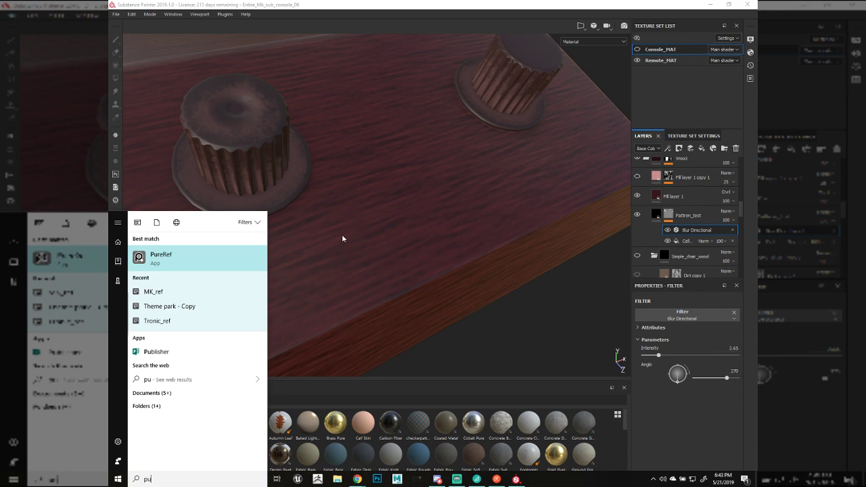
{"action": "left_click", "coordinate": [153, 292]}
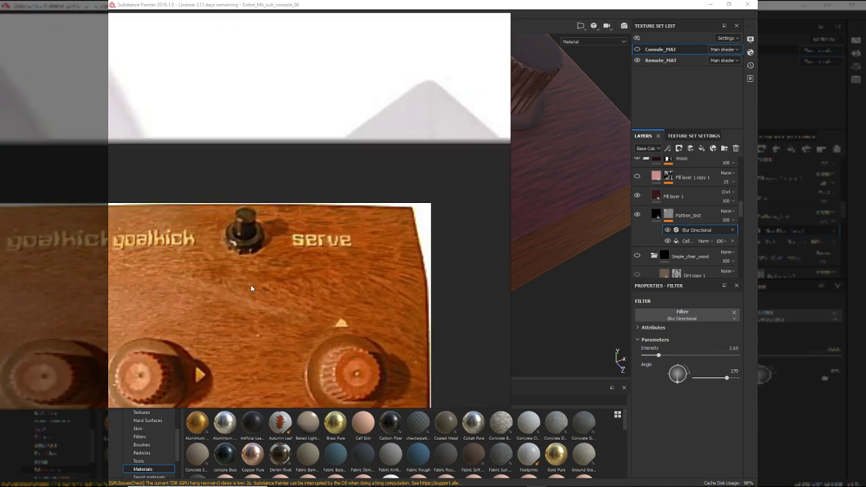
{"action": "mouse_move", "coordinate": [309, 163]}
{"action": "middle_mouse_down"}
{"action": "mouse_move", "coordinate": [487, 156]}
{"action": "mouse_move", "coordinate": [582, 184]}
{"action": "mouse_move", "coordinate": [416, 180]}
{"action": "middle_mouse_up"}
{"action": "middle_click_drag", "start_coordinate": [486, 285], "coordinate": [348, 182]}
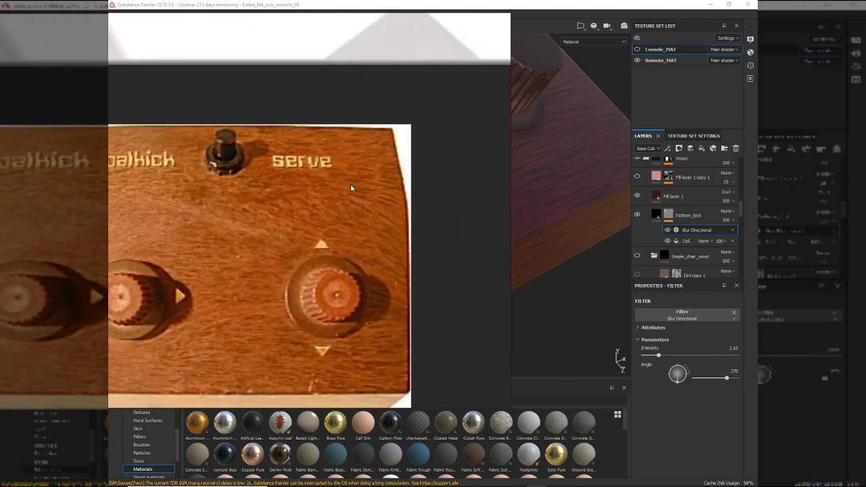
{"action": "scroll", "coordinate": [344, 192], "scroll_direction": "down", "scroll_amount": 2}
{"action": "scroll", "coordinate": [303, 260], "scroll_direction": "up", "scroll_amount": 2}
{"action": "middle_click_drag", "start_coordinate": [273, 266], "coordinate": [330, 278]}
{"action": "scroll", "coordinate": [331, 265], "scroll_direction": "up", "scroll_amount": 4}
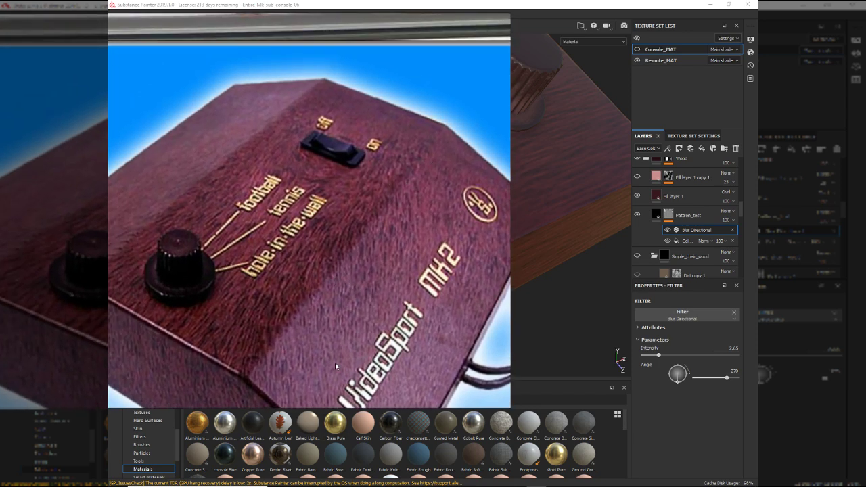
- Switch back to Substance Painter, compare the remote's wood grain up close, and show Console_MAT in place of Remote_MAT
{"action": "left_click", "coordinate": [570, 310]}
{"action": "scroll", "coordinate": [388, 199], "scroll_direction": "up", "scroll_amount": 2}
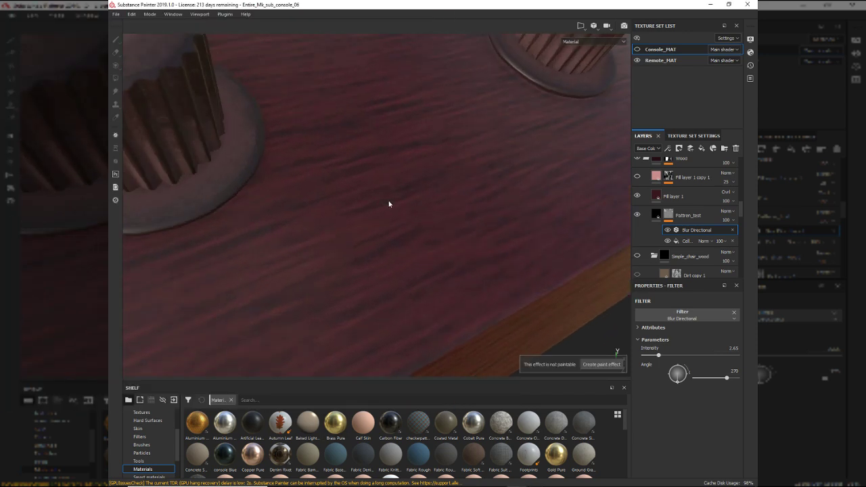
{"action": "scroll", "coordinate": [387, 201], "scroll_direction": "down", "scroll_amount": 5}
{"action": "left_click", "coordinate": [637, 50]}
{"action": "left_click", "coordinate": [637, 50]}
{"action": "left_click_drag", "start_coordinate": [482, 178], "coordinate": [584, 251], "text": "alt"}
- Set the Blur Directional filter on the console's Pattren_test mask to intensity 0.83 and angle 359
{"action": "mouse_move", "coordinate": [659, 355]}
{"action": "left_mouse_down"}
{"action": "mouse_move", "coordinate": [638, 360]}
{"action": "mouse_move", "coordinate": [725, 374]}
{"action": "left_mouse_up"}
{"action": "left_click_drag", "start_coordinate": [364, 252], "coordinate": [589, 266], "text": "alt"}
{"action": "right_click_drag", "start_coordinate": [589, 267], "coordinate": [532, 322], "text": "alt"}
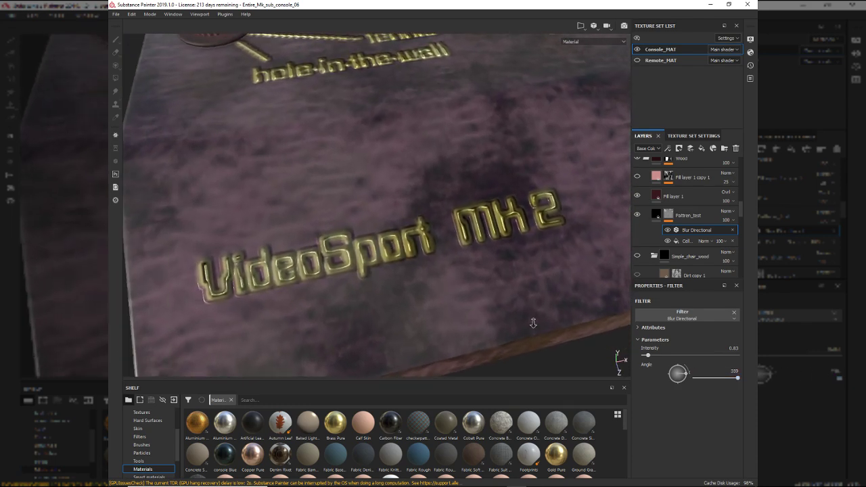
{"action": "middle_click_drag", "start_coordinate": [532, 322], "coordinate": [557, 286], "text": "alt"}
{"action": "scroll", "coordinate": [558, 286], "scroll_direction": "down", "scroll_amount": 3}
{"action": "left_click_drag", "start_coordinate": [558, 287], "coordinate": [440, 298], "text": "alt"}
- Display only the Pattren_test mask and try Tri-planar projection on its cell fill
{"action": "left_click", "coordinate": [670, 215], "text": "alt"}
{"action": "mouse_move", "coordinate": [550, 241]}
{"action": "left_mouse_down", "text": "alt"}
{"action": "mouse_move", "coordinate": [527, 268]}
{"action": "mouse_move", "coordinate": [485, 215]}
{"action": "left_mouse_up", "text": "alt"}
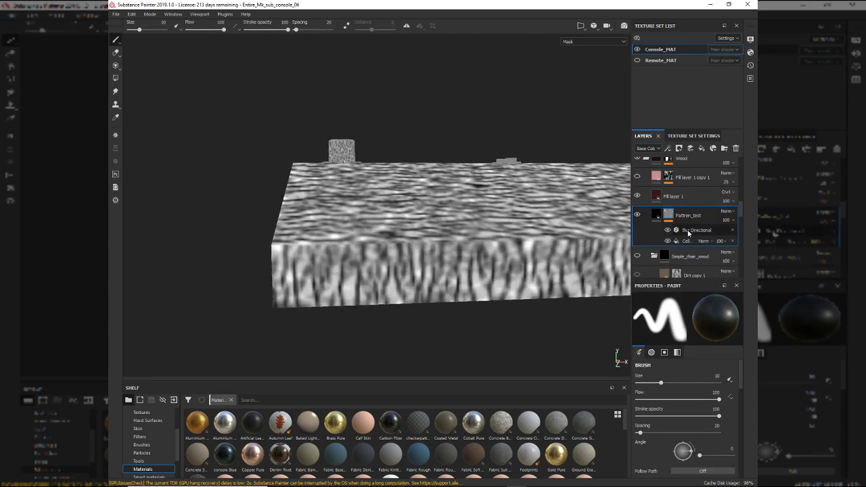
{"action": "left_click", "coordinate": [687, 241]}
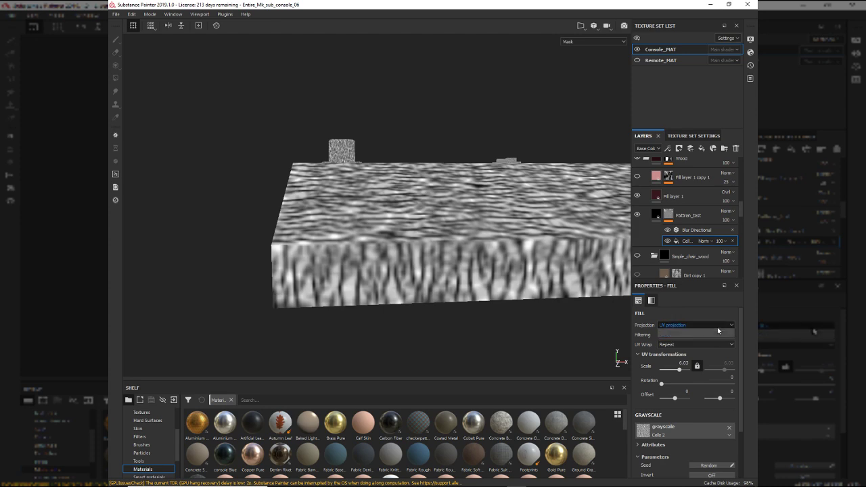
{"action": "left_click", "coordinate": [719, 326]}
{"action": "left_click", "coordinate": [707, 338]}
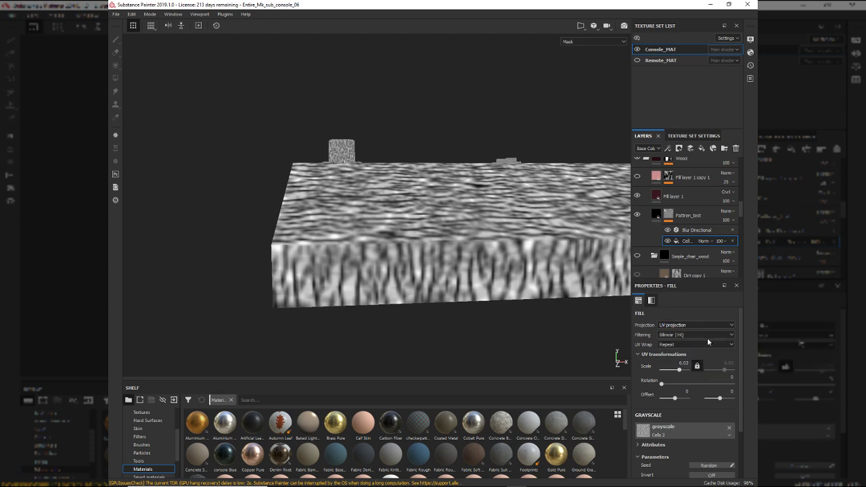
- Hide the Blur Directional filter to inspect the raw cells, undo a scale trial, and return the cell fill to UV projection
{"action": "left_click", "coordinate": [666, 231]}
{"action": "left_click_drag", "start_coordinate": [527, 225], "coordinate": [554, 281], "text": "alt"}
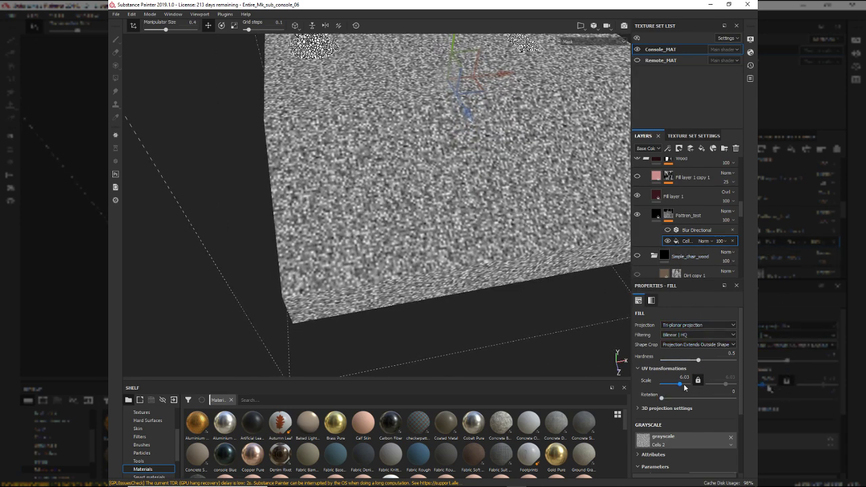
{"action": "left_click_drag", "start_coordinate": [686, 387], "coordinate": [675, 384]}
{"action": "key", "text": "ctrl+z"}
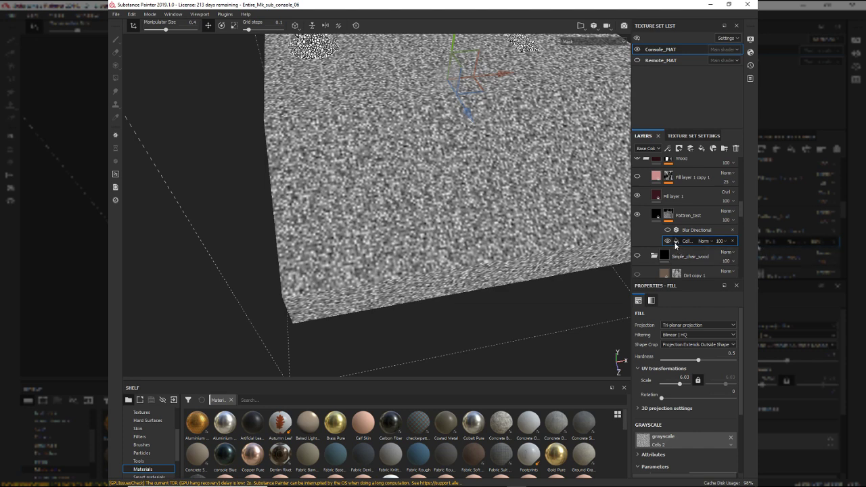
{"action": "left_click", "coordinate": [690, 324]}
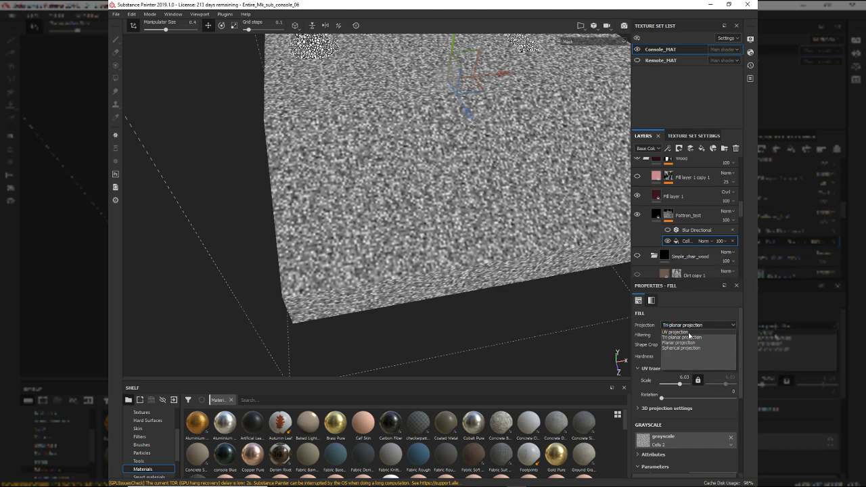
{"action": "left_click", "coordinate": [688, 332]}
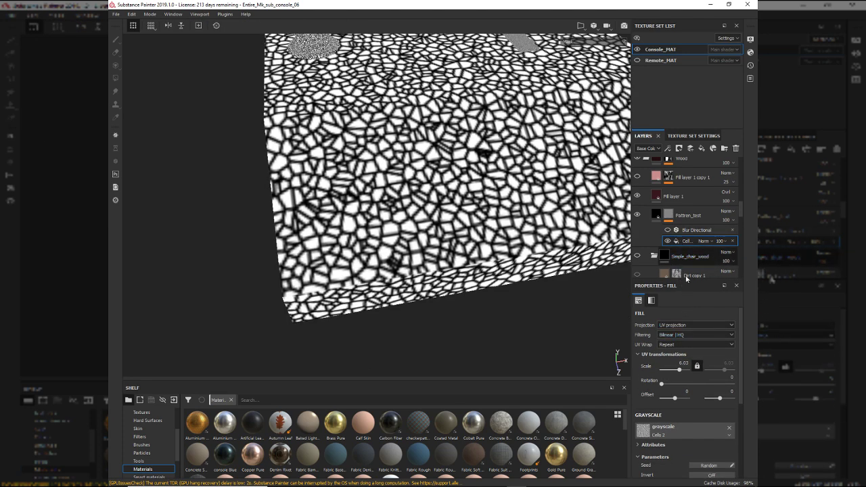
- Try Tri-planar projection on the cell fill again, with its UV scale set to 1
{"action": "left_click", "coordinate": [697, 325]}
{"action": "left_click", "coordinate": [678, 337]}
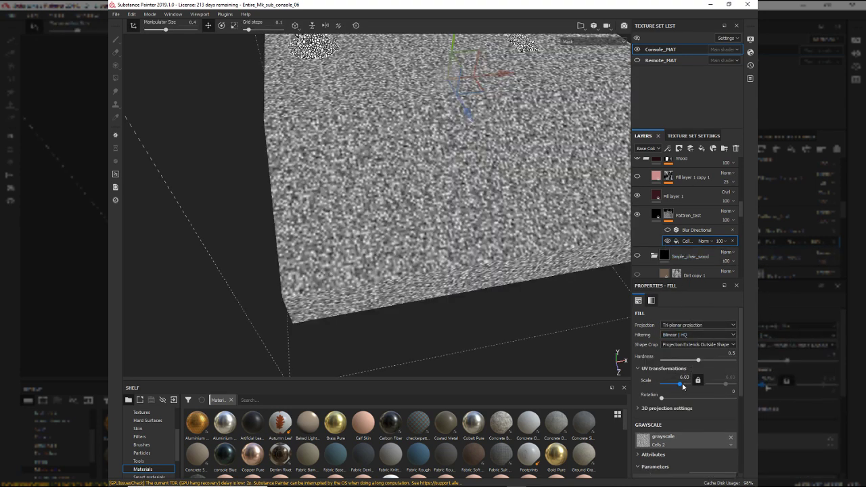
{"action": "left_click_drag", "start_coordinate": [680, 382], "coordinate": [678, 385]}
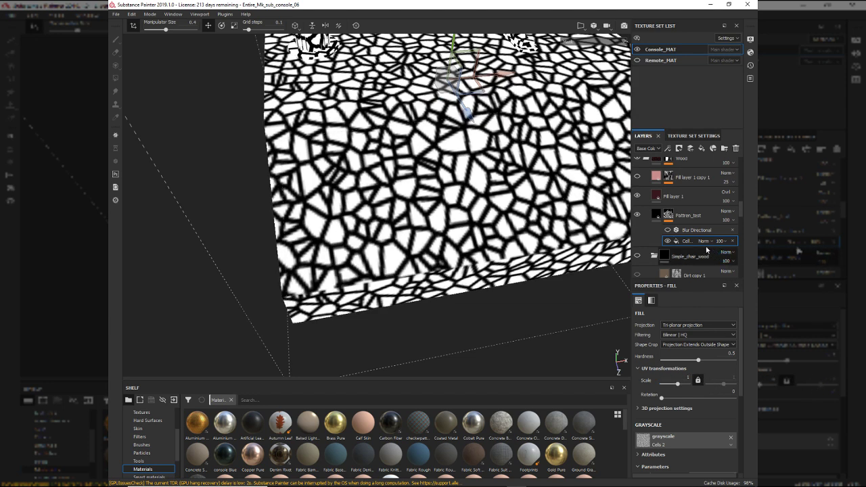
- Enable the Blur Directional filter on the Pattren_test mask and set its intensity to 1.8
{"action": "left_click", "coordinate": [668, 231]}
{"action": "left_click_drag", "start_coordinate": [513, 264], "coordinate": [379, 303], "text": "alt"}
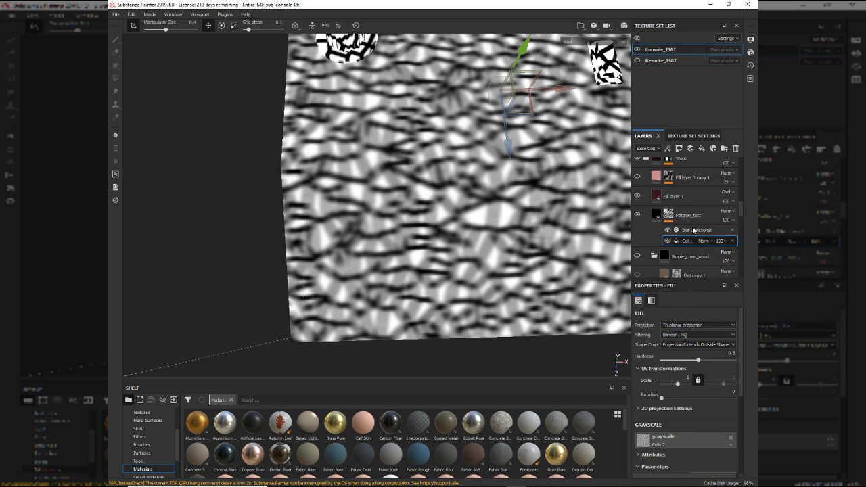
{"action": "left_click", "coordinate": [690, 231]}
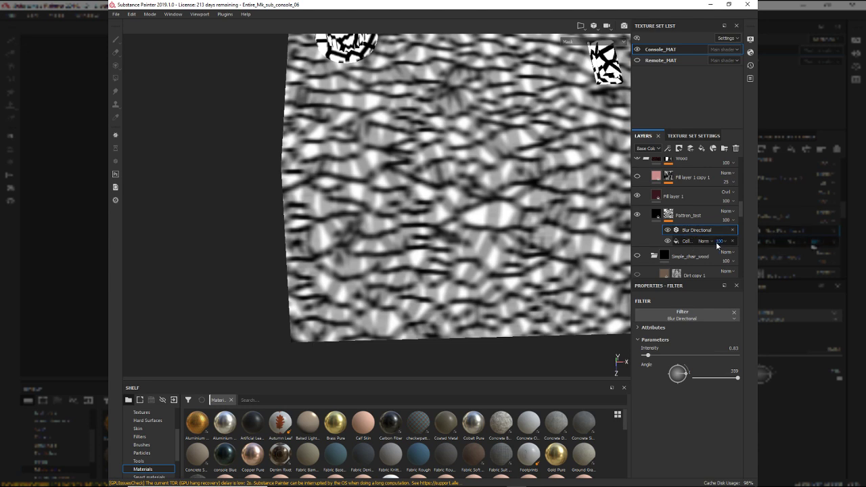
{"action": "mouse_move", "coordinate": [649, 355]}
{"action": "left_mouse_down"}
{"action": "mouse_move", "coordinate": [662, 354]}
{"action": "mouse_move", "coordinate": [644, 355]}
{"action": "mouse_move", "coordinate": [653, 355]}
{"action": "left_mouse_up"}
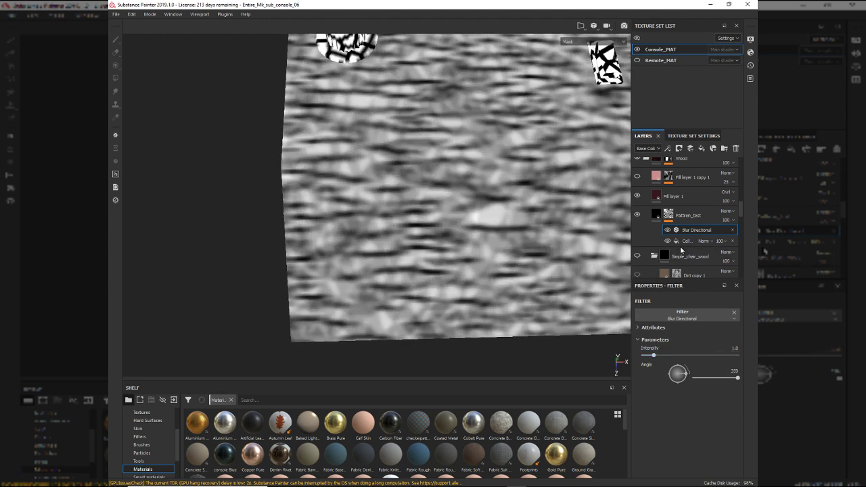
- Set the cell fill of the Pattren_test mask to UV projection with a UV scale of 6
{"action": "left_click", "coordinate": [684, 242]}
{"action": "left_click", "coordinate": [683, 325]}
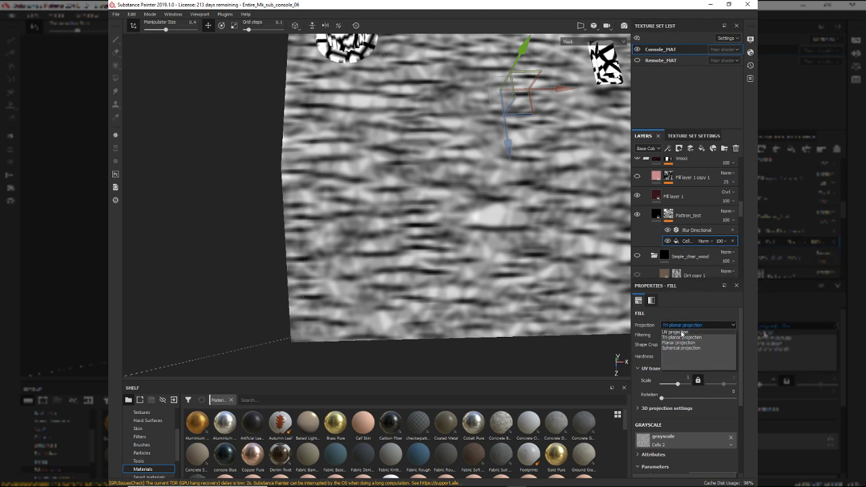
{"action": "left_click", "coordinate": [681, 332]}
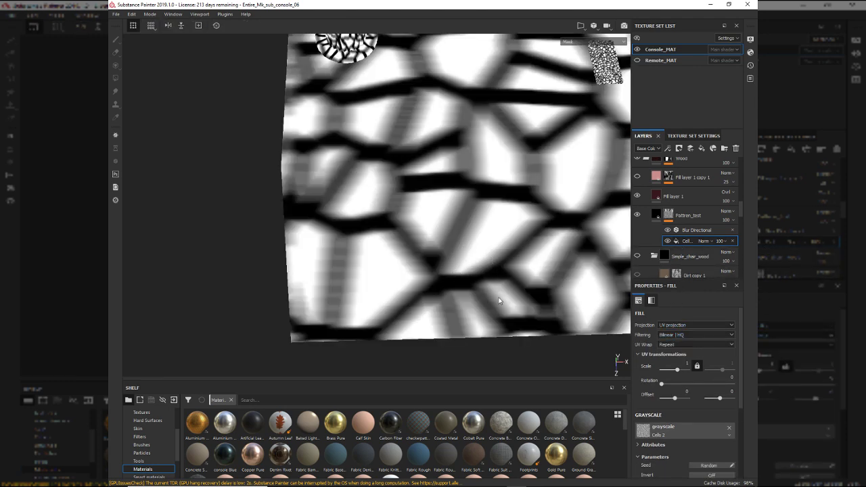
{"action": "left_click_drag", "start_coordinate": [500, 301], "coordinate": [501, 290], "text": "alt"}
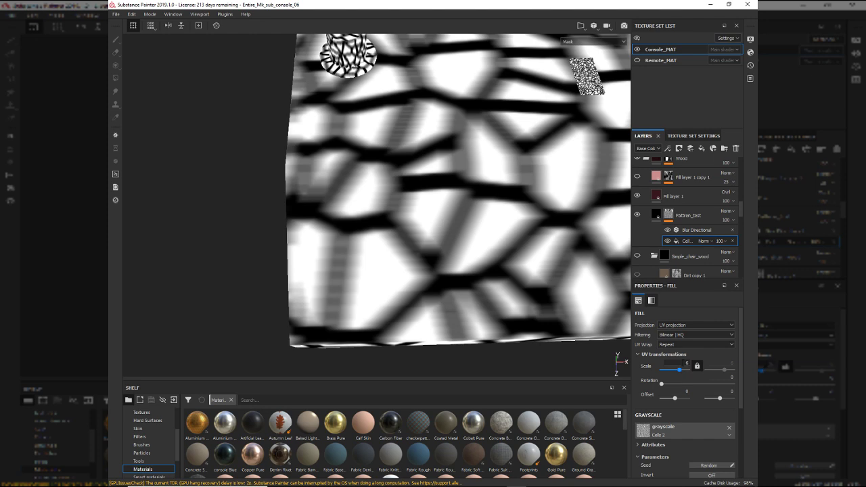
{"action": "left_click_drag", "start_coordinate": [426, 317], "coordinate": [460, 261], "text": "alt"}
{"action": "middle_click_drag", "start_coordinate": [461, 261], "coordinate": [459, 188], "text": "alt"}
{"action": "left_click_drag", "start_coordinate": [459, 189], "coordinate": [365, 241], "text": "alt"}
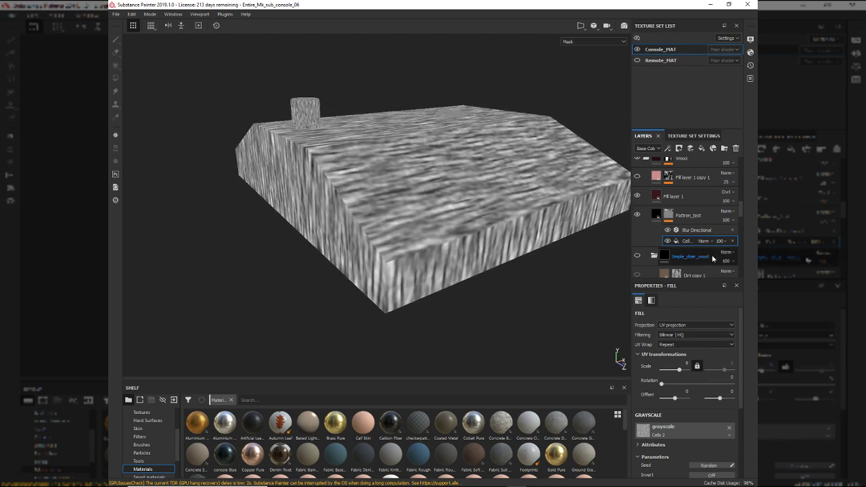
- Examine the streaked Pattren_test mask around the console, then return to the material view and inspect the grain near the VideoSport lettering
{"action": "left_click", "coordinate": [701, 215]}
{"action": "left_click_drag", "start_coordinate": [385, 217], "coordinate": [336, 230], "text": "alt"}
{"action": "middle_click_drag", "start_coordinate": [334, 229], "coordinate": [326, 255], "text": "alt"}
{"action": "left_click_drag", "start_coordinate": [326, 255], "coordinate": [382, 252], "text": "alt"}
{"action": "left_click", "coordinate": [667, 214], "text": "ctrl"}
{"action": "left_click_drag", "start_coordinate": [516, 237], "coordinate": [402, 254], "text": "alt"}
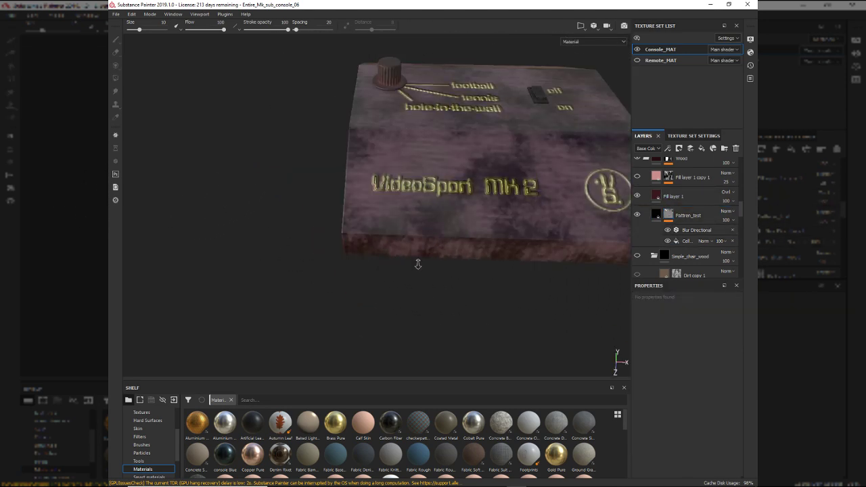
{"action": "right_click_drag", "start_coordinate": [402, 254], "coordinate": [434, 236], "text": "alt"}
{"action": "middle_click_drag", "start_coordinate": [435, 236], "coordinate": [392, 289], "text": "alt"}
{"action": "left_click_drag", "start_coordinate": [392, 290], "coordinate": [372, 206], "text": "alt"}
{"action": "right_click_drag", "start_coordinate": [372, 205], "coordinate": [451, 240], "text": "alt"}
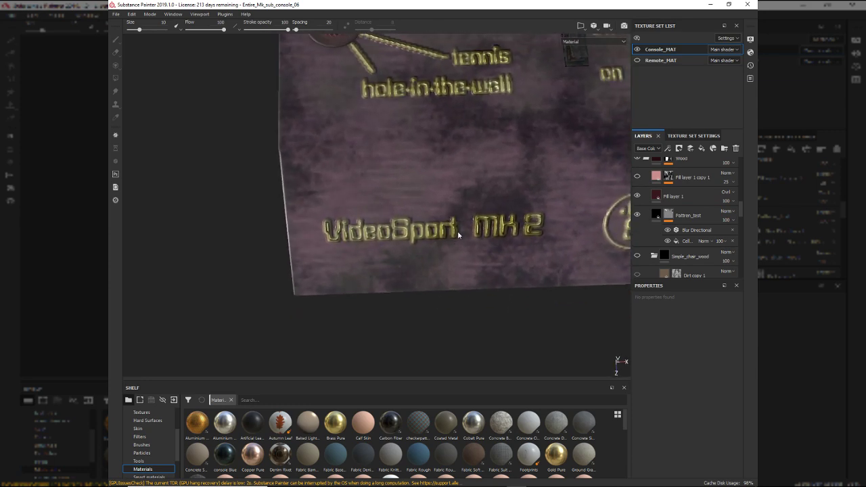
{"action": "left_click_drag", "start_coordinate": [458, 231], "coordinate": [459, 209], "text": "alt"}
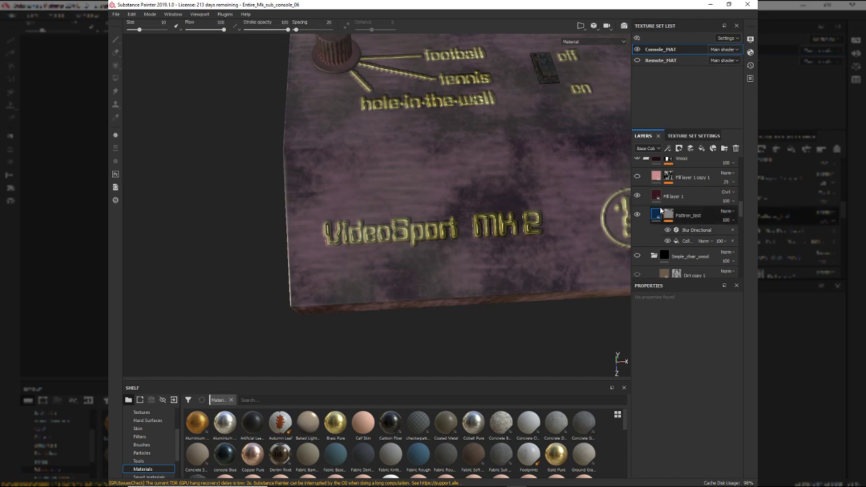
- Toggle Fill layer 1 repeatedly to compare the console's wood with and without it, leaving the layer visible
{"action": "left_click", "coordinate": [636, 196]}
{"action": "left_click", "coordinate": [637, 196]}
{"action": "left_click", "coordinate": [637, 197]}
{"action": "left_click", "coordinate": [637, 196]}
{"action": "left_click", "coordinate": [637, 196]}
{"action": "left_click", "coordinate": [636, 196]}
- Group the Pattren_test layer into a new folder named Patter_folder
{"action": "left_click", "coordinate": [684, 215]}
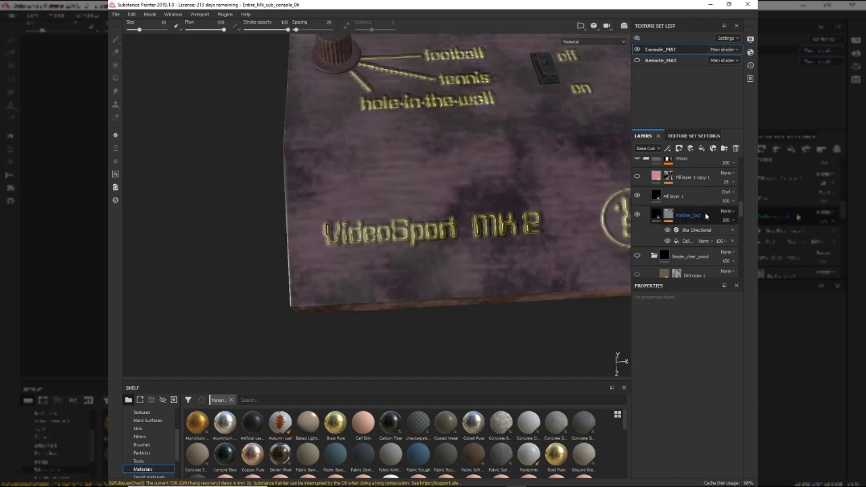
{"action": "key", "text": "ctrl+g"}
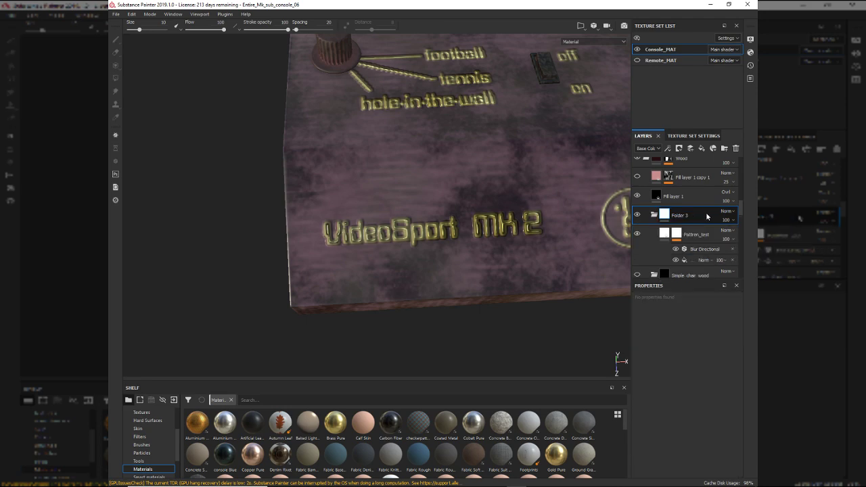
{"action": "left_click", "coordinate": [680, 217]}
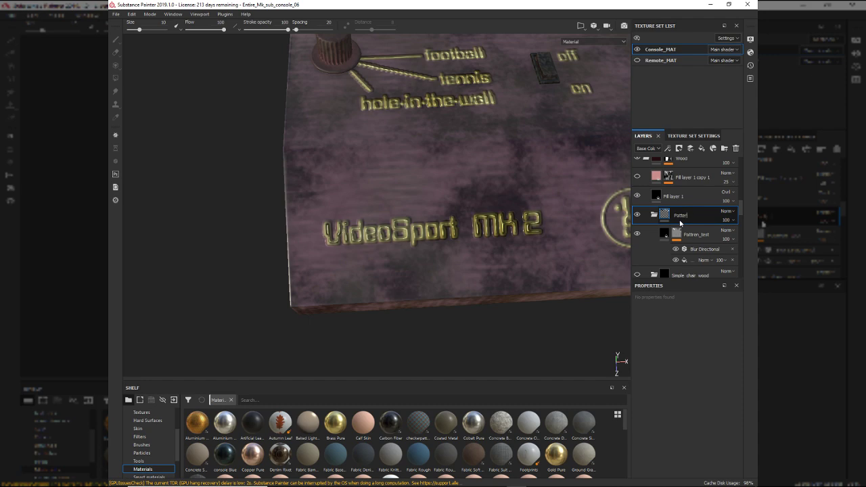
{"action": "type", "text": "Patter_folder"}
{"action": "key", "text": "Return"}
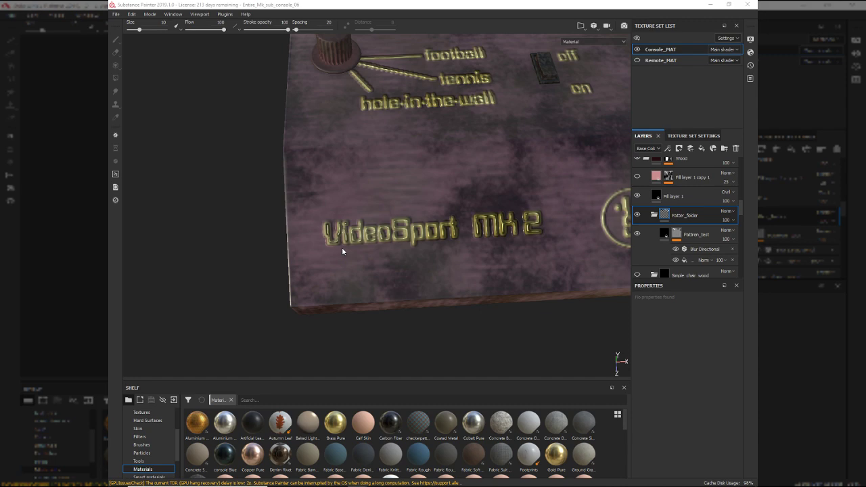
- Try duplicating the Pattren_test layer twice to strengthen the grain and inspect the console
{"action": "left_click_drag", "start_coordinate": [493, 261], "coordinate": [493, 223], "text": "alt"}
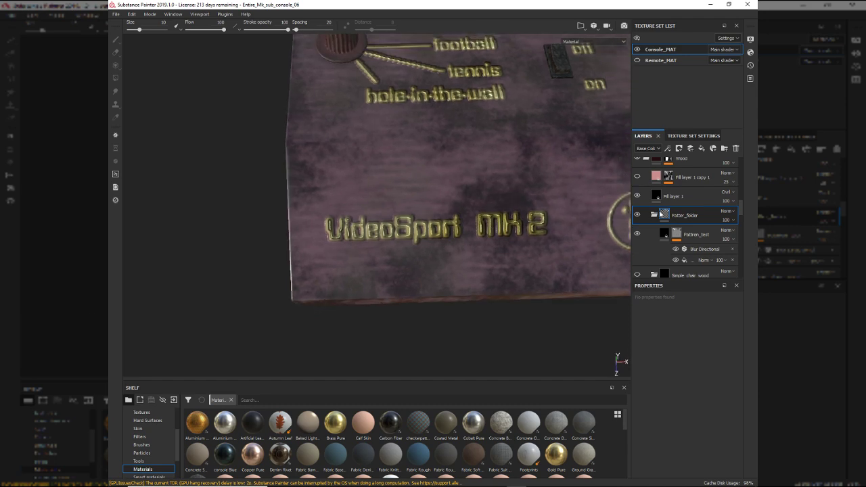
{"action": "left_click", "coordinate": [703, 234]}
{"action": "key", "text": "ctrl+d"}
{"action": "key", "text": "ctrl+d"}
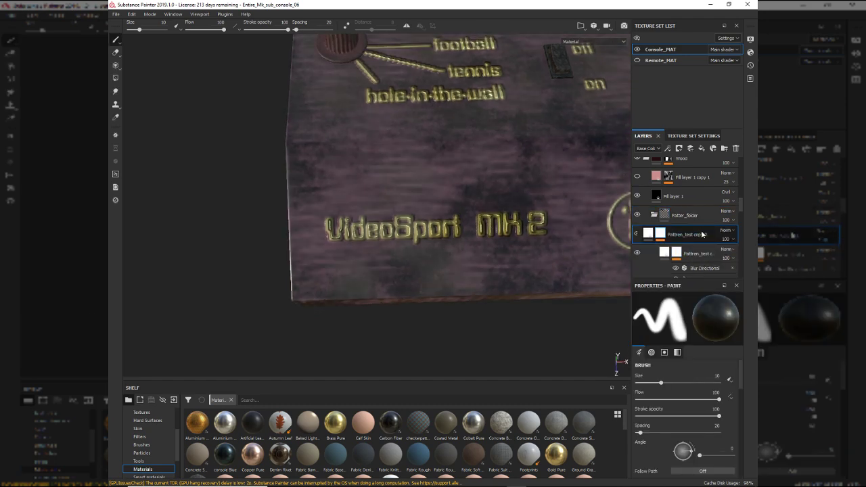
{"action": "left_click_drag", "start_coordinate": [536, 280], "coordinate": [433, 308], "text": "alt"}
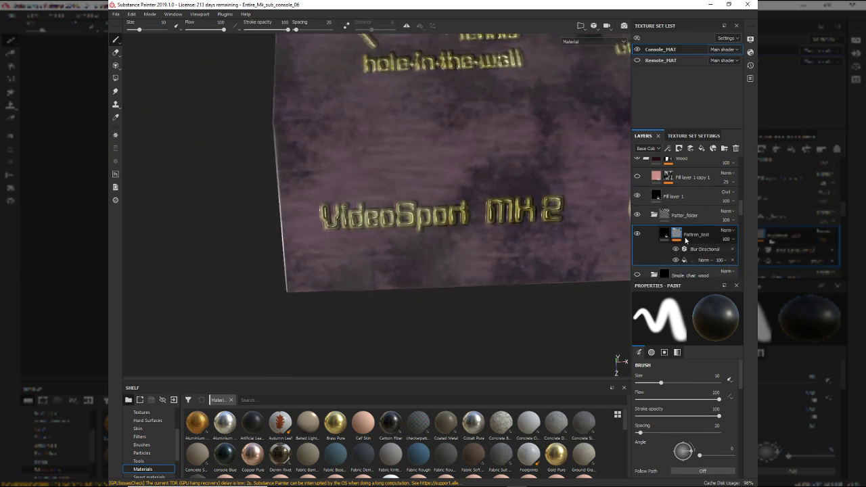
- Duplicate the Pattren_test layer once inside Patter_folder and compare the console with the Wood folder's Fill layer 1 copy 1 shown and hidden
{"action": "key", "text": "ctrl+d"}
{"action": "left_click_drag", "start_coordinate": [542, 286], "coordinate": [515, 284], "text": "alt"}
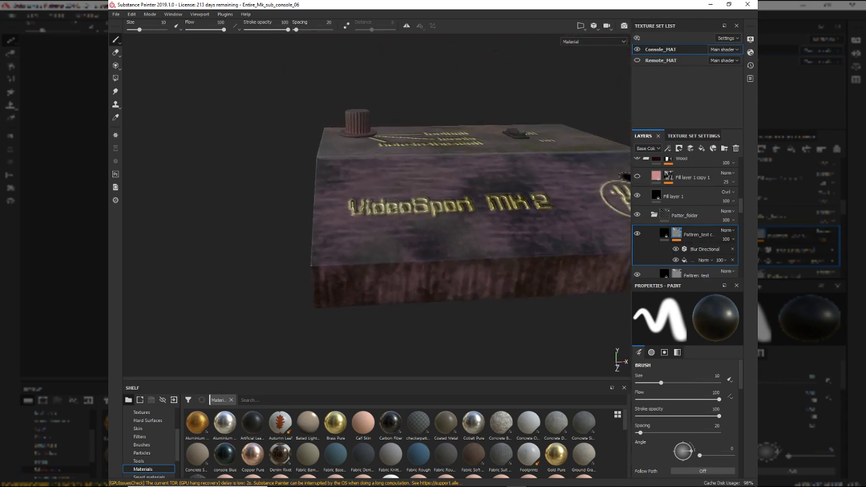
{"action": "left_click", "coordinate": [636, 177]}
{"action": "left_click", "coordinate": [636, 177]}
{"action": "left_click", "coordinate": [636, 177]}
{"action": "left_click", "coordinate": [636, 177]}
- Collapse Folder 2 in the console's layer stack and look through the layers around it
{"action": "scroll", "coordinate": [649, 184], "scroll_direction": "up", "scroll_amount": 1}
{"action": "scroll", "coordinate": [648, 184], "scroll_direction": "up", "scroll_amount": 3}
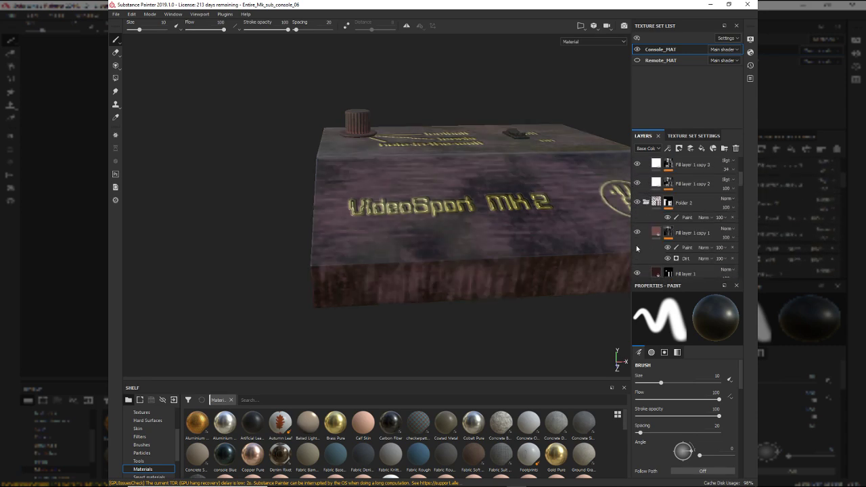
{"action": "scroll", "coordinate": [639, 237], "scroll_direction": "up", "scroll_amount": 1}
{"action": "left_click", "coordinate": [647, 235]}
{"action": "scroll", "coordinate": [647, 235], "scroll_direction": "up", "scroll_amount": 3}
{"action": "left_click", "coordinate": [647, 237]}
{"action": "scroll", "coordinate": [640, 238], "scroll_direction": "down", "scroll_amount": 6}
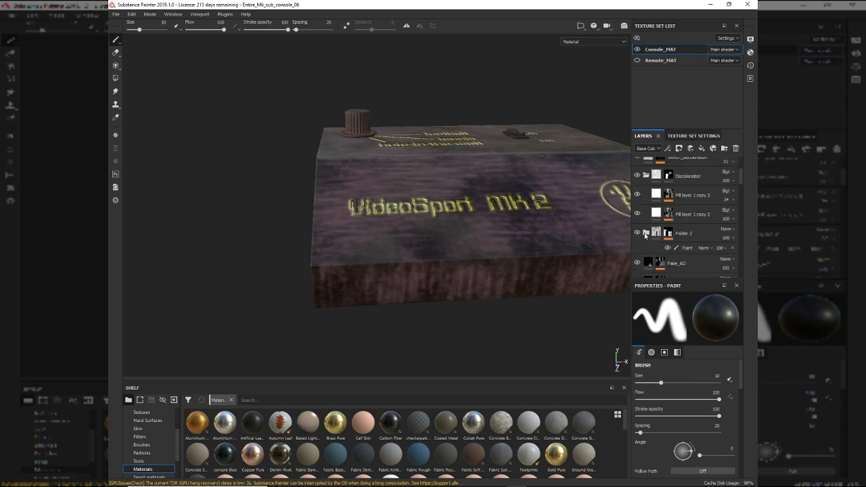
- Compare the console's grain with Patter_folder and the duplicated Pattren_test layer each hidden and shown
{"action": "scroll", "coordinate": [645, 235], "scroll_direction": "down", "scroll_amount": 4}
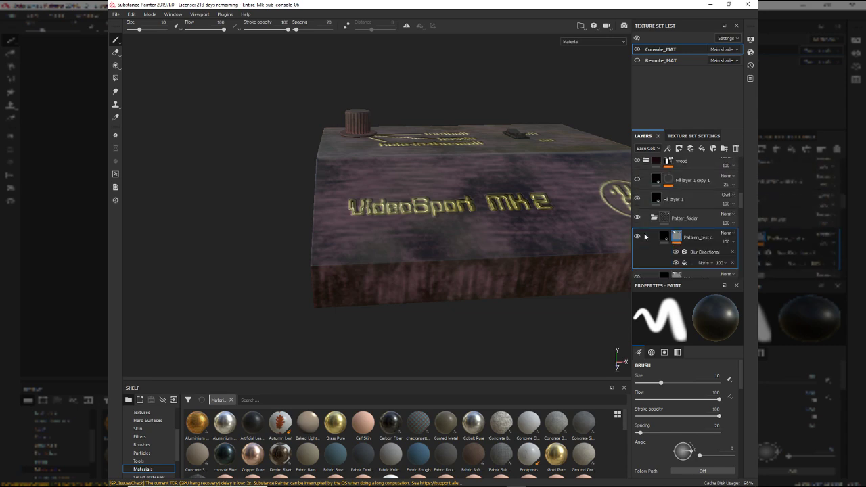
{"action": "scroll", "coordinate": [644, 233], "scroll_direction": "up", "scroll_amount": 3}
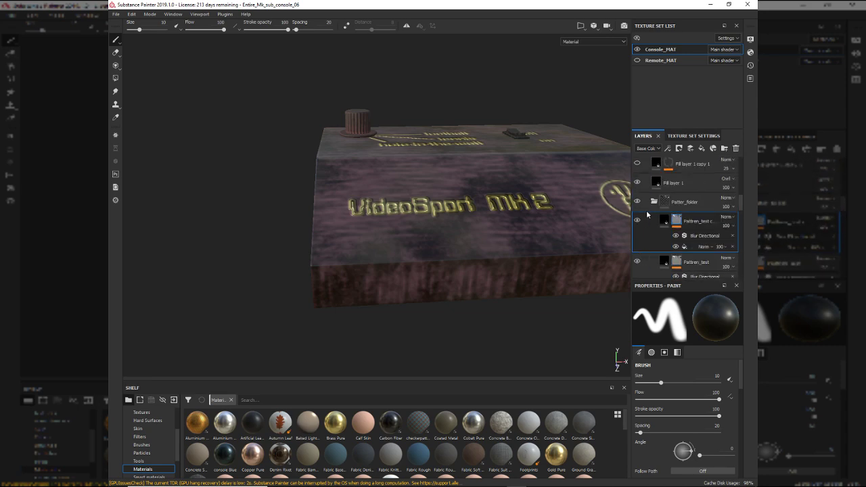
{"action": "left_click", "coordinate": [640, 198]}
{"action": "left_click", "coordinate": [640, 199]}
{"action": "left_click", "coordinate": [639, 218]}
{"action": "left_click", "coordinate": [639, 218]}
- Hide the Discoloration folder and inspect the wood grain on the console's front and side
{"action": "scroll", "coordinate": [646, 217], "scroll_direction": "up", "scroll_amount": 4}
{"action": "scroll", "coordinate": [647, 214], "scroll_direction": "up", "scroll_amount": 3}
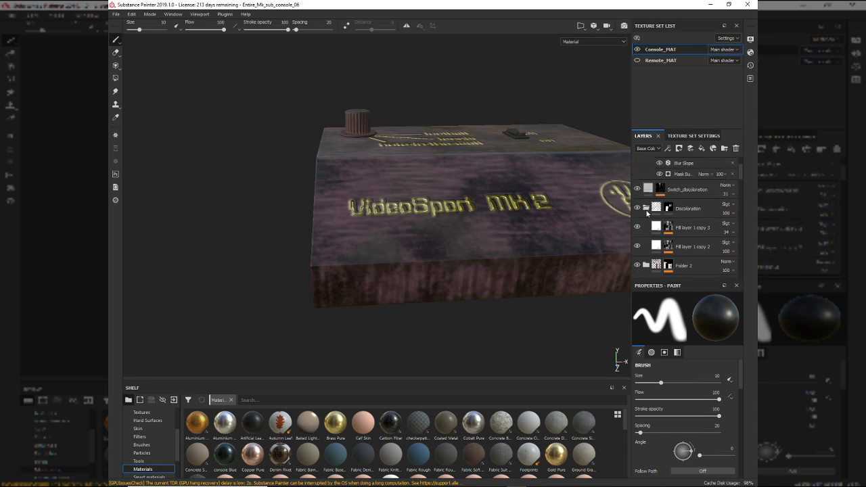
{"action": "scroll", "coordinate": [644, 226], "scroll_direction": "up", "scroll_amount": 2}
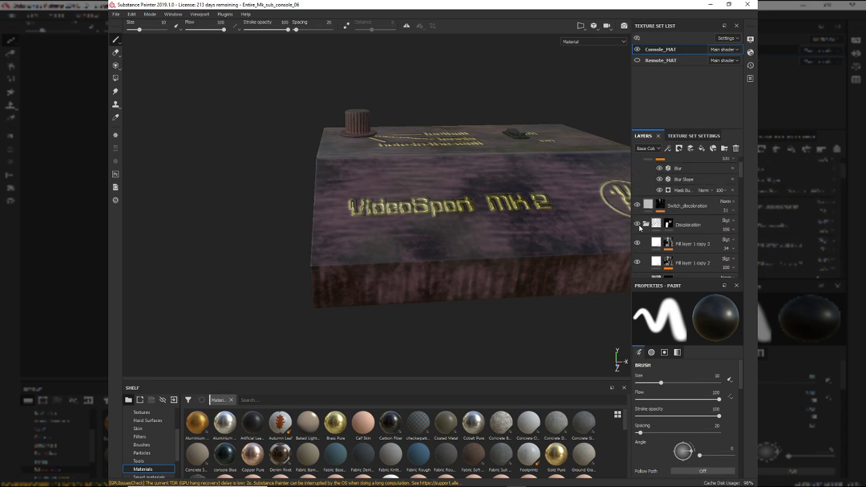
{"action": "left_click", "coordinate": [639, 225]}
{"action": "left_click_drag", "start_coordinate": [561, 232], "coordinate": [547, 253], "text": "alt"}
{"action": "middle_click_drag", "start_coordinate": [548, 253], "coordinate": [483, 286], "text": "alt"}
{"action": "right_click_drag", "start_coordinate": [483, 286], "coordinate": [523, 297], "text": "alt"}
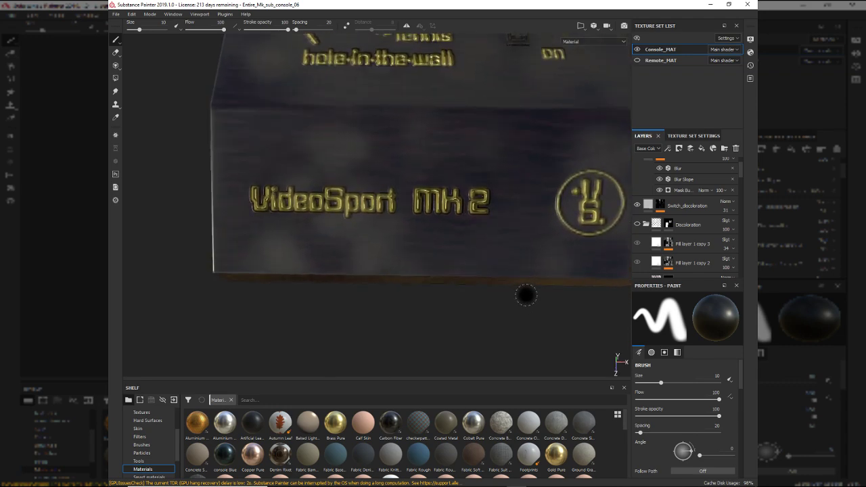
{"action": "scroll", "coordinate": [684, 230], "scroll_direction": "down", "scroll_amount": 4}
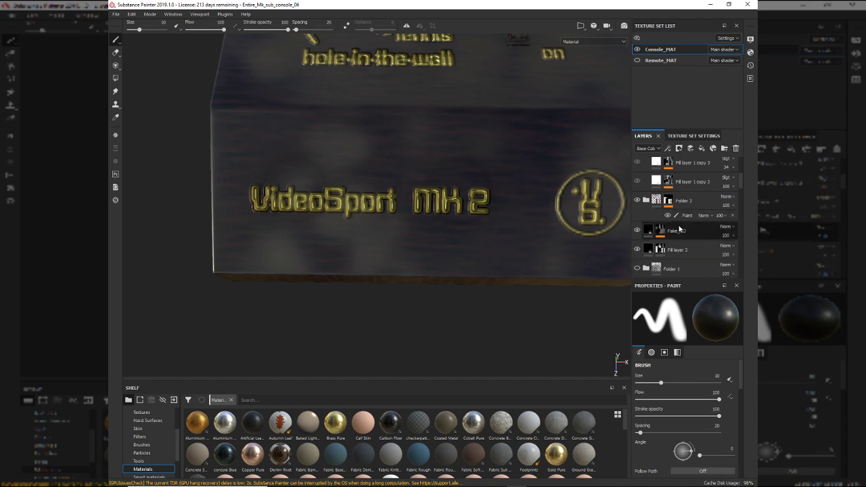
{"action": "scroll", "coordinate": [507, 194], "scroll_direction": "down", "scroll_amount": 3}
{"action": "mouse_move", "coordinate": [507, 193]}
{"action": "left_mouse_down", "text": "alt"}
{"action": "mouse_move", "coordinate": [541, 263]}
{"action": "mouse_move", "coordinate": [512, 213]}
{"action": "mouse_move", "coordinate": [603, 195]}
{"action": "mouse_move", "coordinate": [416, 284]}
{"action": "mouse_move", "coordinate": [462, 249]}
{"action": "left_mouse_up", "text": "alt"}
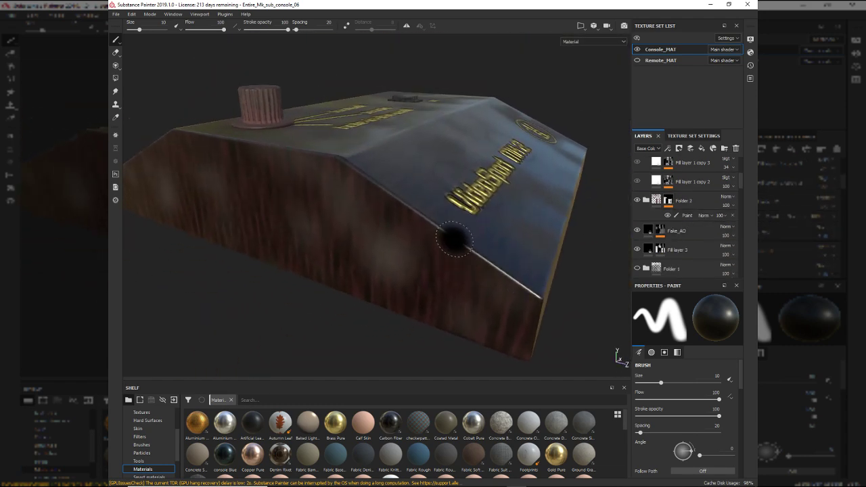
{"action": "scroll", "coordinate": [463, 251], "scroll_direction": "up", "scroll_amount": 3}
{"action": "scroll", "coordinate": [685, 212], "scroll_direction": "down", "scroll_amount": 3}
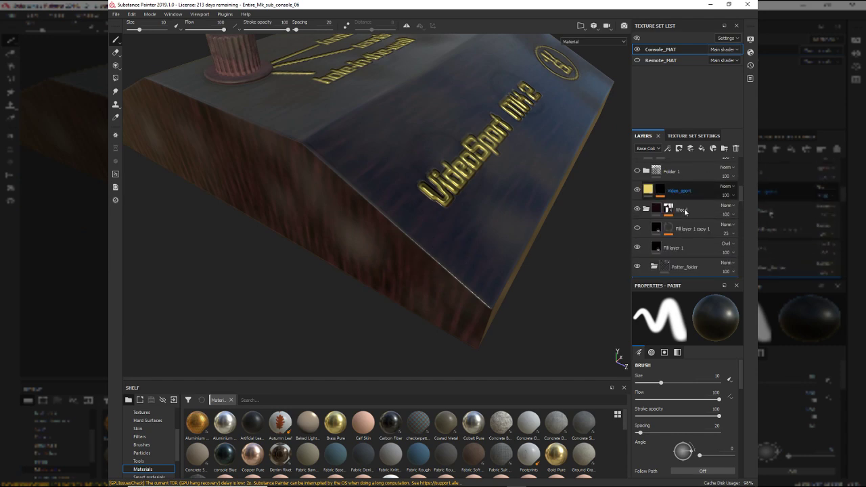
- Delete the duplicated Pattren_test layer from Patter_folder and check the grain on the console's front
{"action": "left_click_drag", "start_coordinate": [500, 218], "coordinate": [487, 203], "text": "alt"}
{"action": "scroll", "coordinate": [661, 263], "scroll_direction": "down", "scroll_amount": 2}
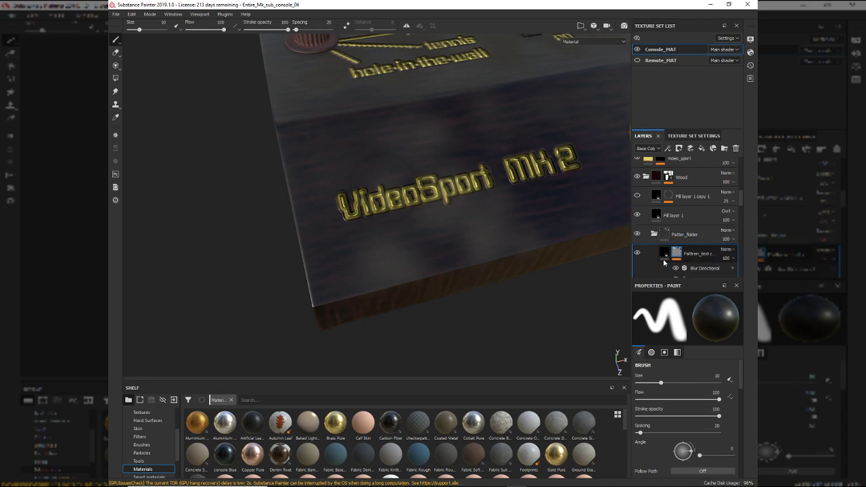
{"action": "scroll", "coordinate": [660, 262], "scroll_direction": "down", "scroll_amount": 1}
{"action": "key", "text": "Delete"}
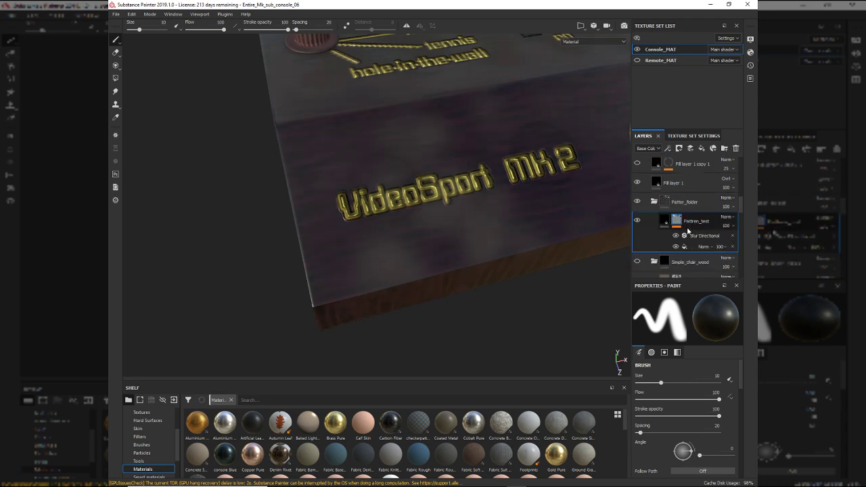
{"action": "left_click_drag", "start_coordinate": [508, 231], "coordinate": [412, 271], "text": "alt"}
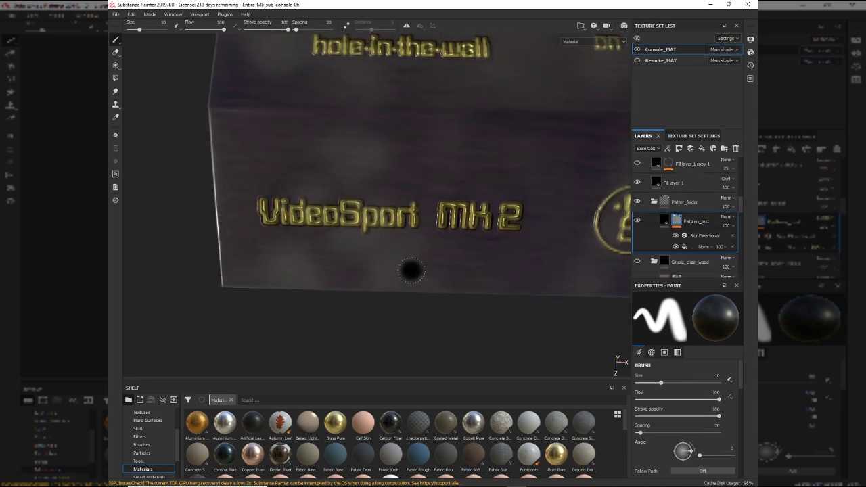
- Set the UV scale of the Cells 2 fill in the Pattren_test mask to 8
{"action": "left_click", "coordinate": [703, 246]}
{"action": "left_click", "coordinate": [699, 247]}
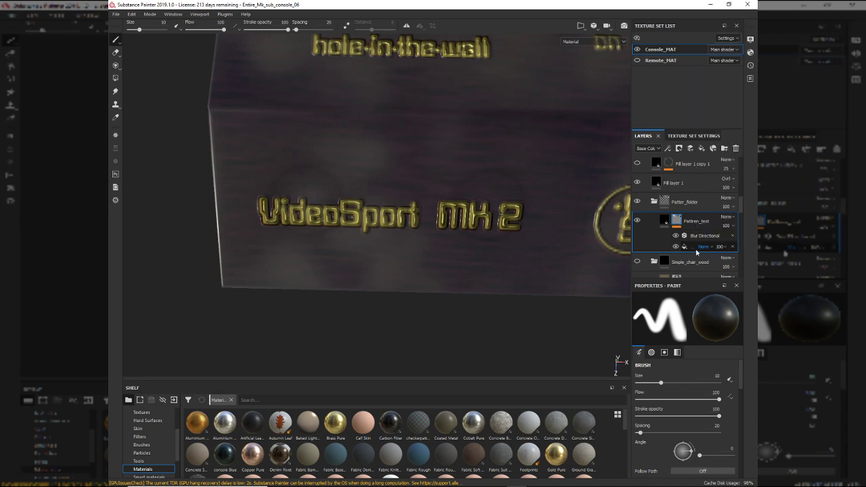
{"action": "left_click", "coordinate": [691, 247]}
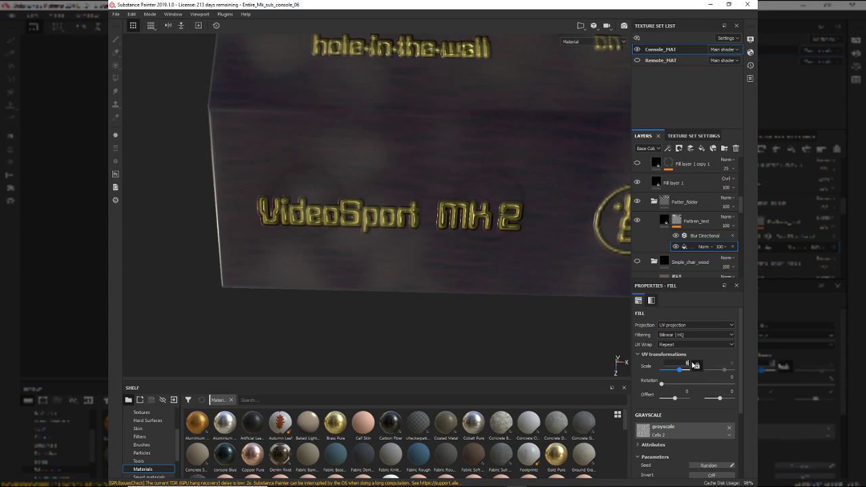
{"action": "key", "text": "Return"}
{"action": "left_click", "coordinate": [694, 365]}
{"action": "key", "text": "Return"}
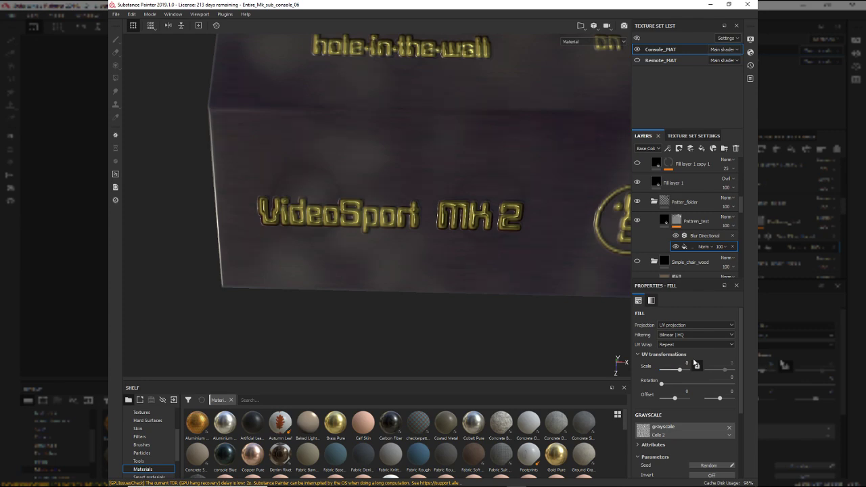
- Compare the console's grain with the reference photo of the VideoSport MK2
{"action": "left_click_drag", "start_coordinate": [379, 297], "coordinate": [478, 213], "text": "alt"}
{"action": "scroll", "coordinate": [375, 257], "scroll_direction": "down", "scroll_amount": 1}
{"action": "mouse_move", "coordinate": [325, 260]}
{"action": "left_mouse_down", "text": "alt"}
{"action": "mouse_move", "coordinate": [433, 254]}
{"action": "mouse_move", "coordinate": [483, 295]}
{"action": "mouse_move", "coordinate": [461, 325]}
{"action": "left_mouse_up", "text": "alt"}
{"action": "key", "text": "alt+Tab"}
{"action": "left_click", "coordinate": [433, 193]}
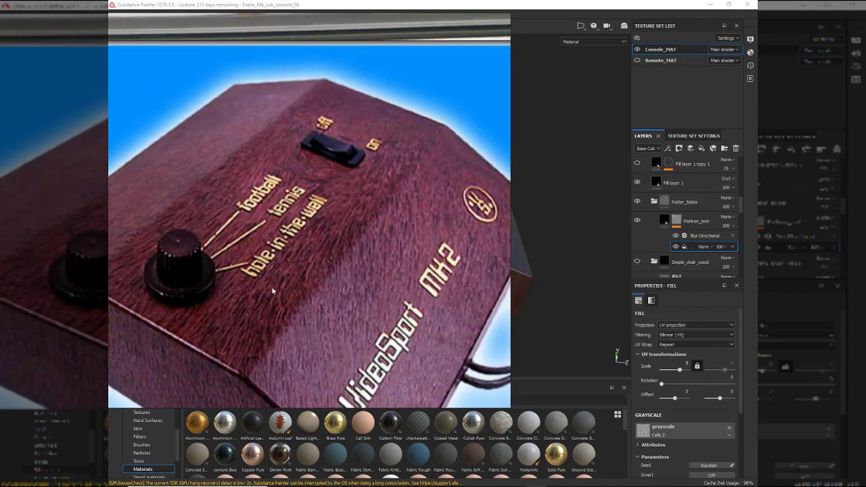
{"action": "key", "text": "alt+Tab"}
{"action": "mouse_move", "coordinate": [423, 259]}
{"action": "left_mouse_down", "text": "alt"}
{"action": "mouse_move", "coordinate": [311, 259]}
{"action": "mouse_move", "coordinate": [404, 246]}
{"action": "mouse_move", "coordinate": [307, 254]}
{"action": "mouse_move", "coordinate": [387, 282]}
{"action": "left_mouse_up", "text": "alt"}
{"action": "scroll", "coordinate": [307, 254], "scroll_direction": "up", "scroll_amount": 1}
- Set the UV scale of the Cells 2 fill in the Pattren_test mask to 14
{"action": "left_click", "coordinate": [687, 364]}
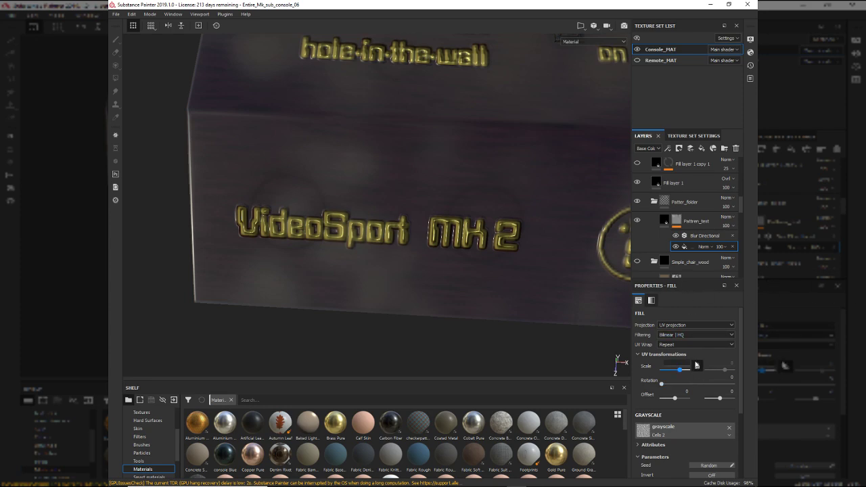
{"action": "key", "text": "Return"}
{"action": "left_click_drag", "start_coordinate": [294, 305], "coordinate": [507, 263], "text": "alt"}
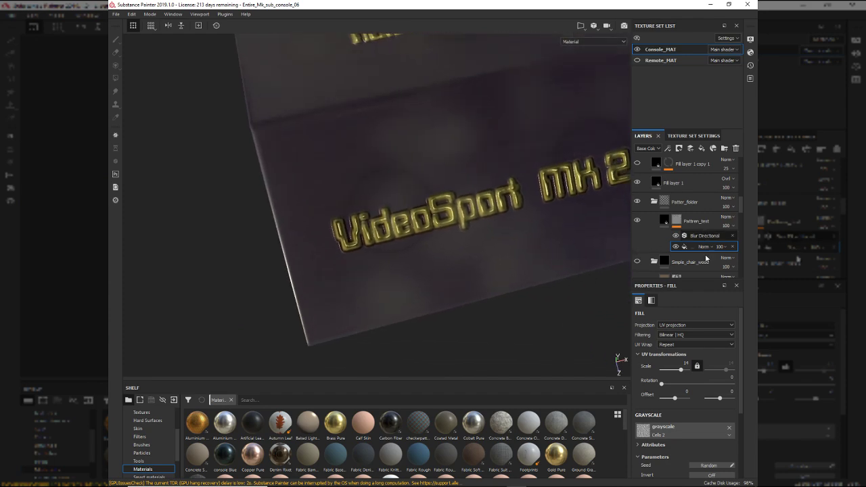
- Set the intensity of the Blur Directional filter on the Pattren_test mask to 1.5
{"action": "left_click", "coordinate": [703, 236]}
{"action": "left_click", "coordinate": [734, 348]}
{"action": "type", "text": "1.5"}
{"action": "key", "text": "Return"}
{"action": "left_click_drag", "start_coordinate": [406, 190], "coordinate": [257, 140], "text": "alt"}
- Display the Pattren_test mask alone on the model and examine its streaks along the console's front
{"action": "left_click", "coordinate": [673, 218]}
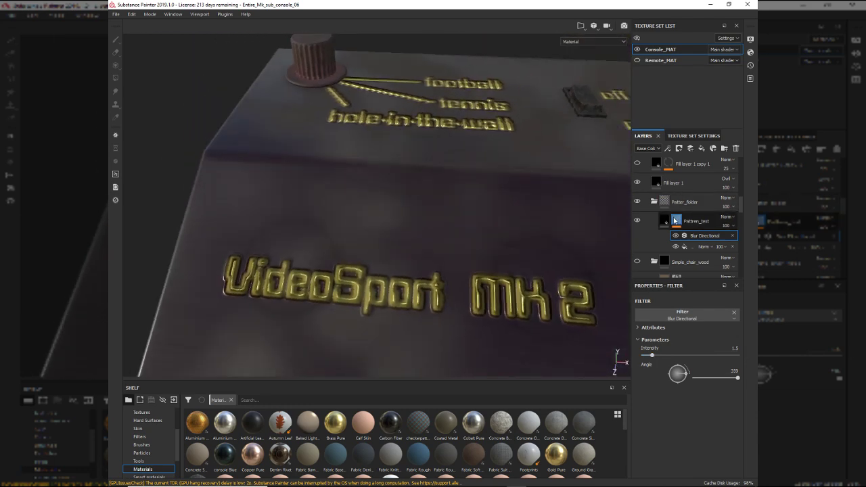
{"action": "left_click", "coordinate": [676, 223], "text": "alt"}
{"action": "left_click_drag", "start_coordinate": [499, 236], "coordinate": [352, 228], "text": "alt"}
{"action": "right_click_drag", "start_coordinate": [352, 228], "coordinate": [371, 222], "text": "alt"}
{"action": "mouse_move", "coordinate": [371, 222]}
{"action": "left_mouse_down", "text": "alt"}
{"action": "mouse_move", "coordinate": [374, 106]}
{"action": "mouse_move", "coordinate": [354, 155]}
{"action": "mouse_move", "coordinate": [412, 180]}
{"action": "mouse_move", "coordinate": [448, 225]}
{"action": "mouse_move", "coordinate": [416, 203]}
{"action": "mouse_move", "coordinate": [333, 254]}
{"action": "mouse_move", "coordinate": [429, 276]}
{"action": "left_mouse_up", "text": "alt"}
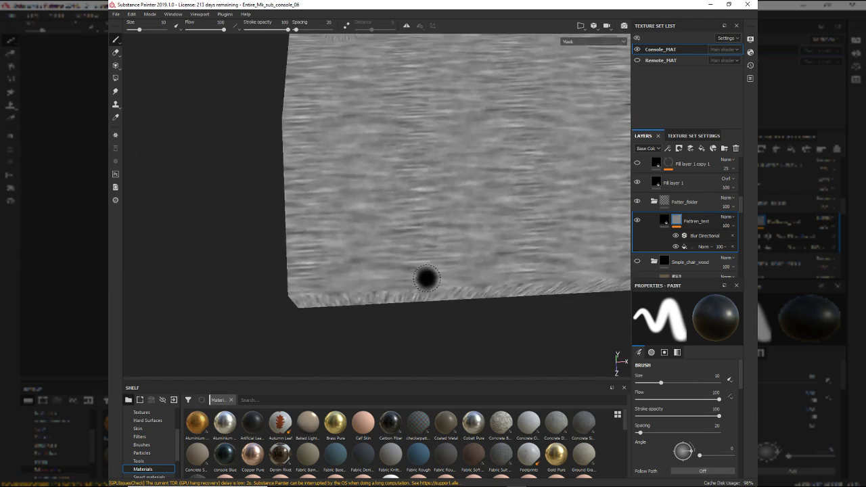
{"action": "middle_click_drag", "start_coordinate": [429, 277], "coordinate": [394, 261], "text": "alt"}
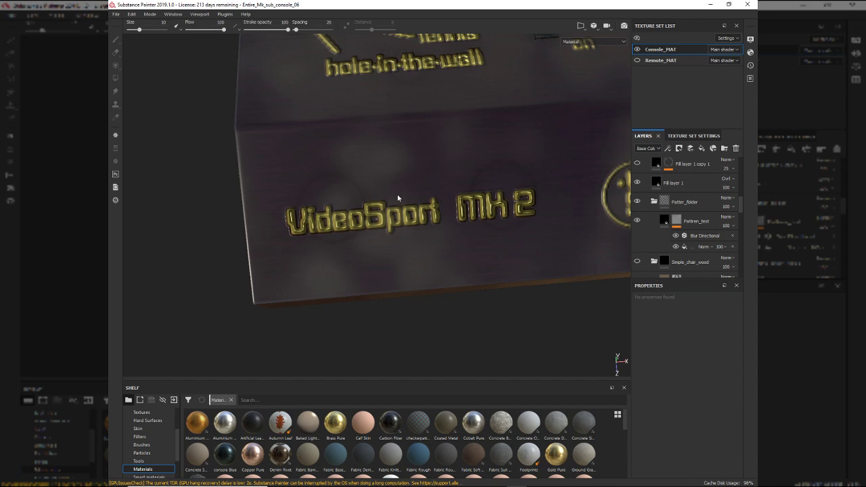
- Examine the grain in the material view on the console's front, top and side from several angles
{"action": "left_click_drag", "start_coordinate": [398, 197], "coordinate": [395, 284], "text": "alt"}
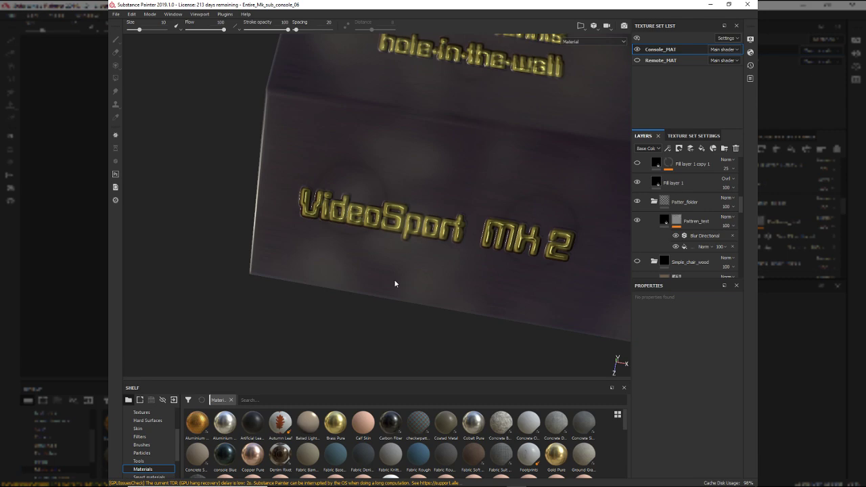
{"action": "left_click_drag", "start_coordinate": [455, 274], "coordinate": [399, 320], "text": "alt"}
{"action": "left_click_drag", "start_coordinate": [428, 296], "coordinate": [367, 205], "text": "alt"}
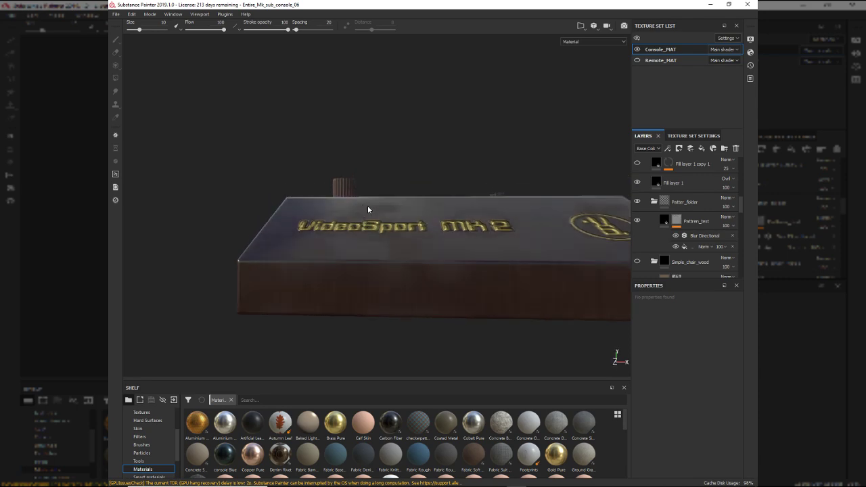
{"action": "left_click_drag", "start_coordinate": [391, 239], "coordinate": [407, 271], "text": "alt"}
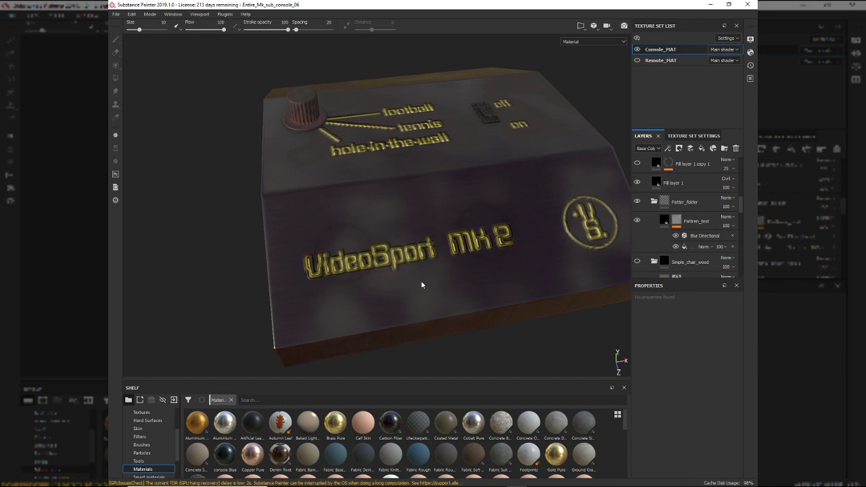
{"action": "left_click_drag", "start_coordinate": [494, 286], "coordinate": [461, 297], "text": "alt"}
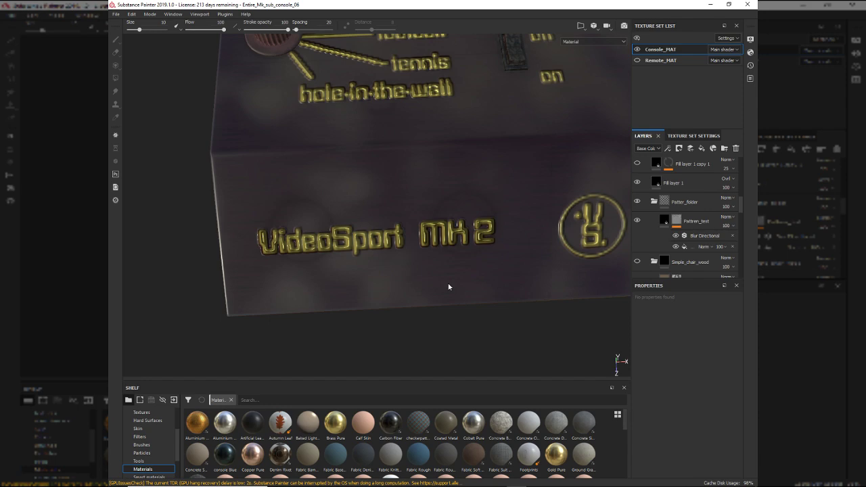
{"action": "left_click_drag", "start_coordinate": [440, 247], "coordinate": [439, 237], "text": "alt"}
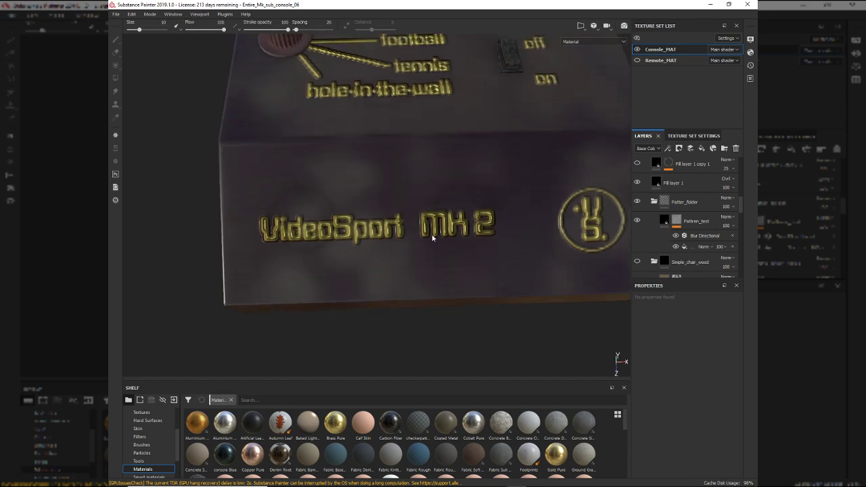
{"action": "left_click_drag", "start_coordinate": [433, 237], "coordinate": [423, 183], "text": "alt"}
{"action": "middle_click_drag", "start_coordinate": [423, 183], "coordinate": [362, 163], "text": "alt"}
{"action": "left_click_drag", "start_coordinate": [363, 163], "coordinate": [587, 200], "text": "alt"}
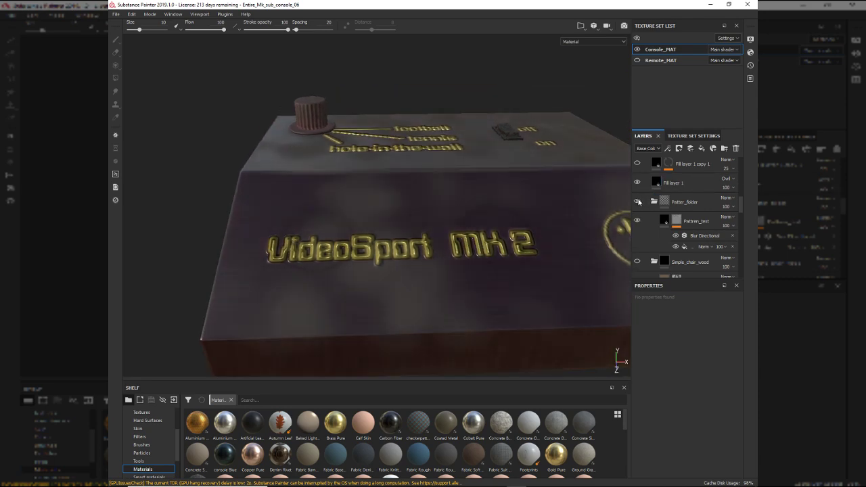
- Compare the console's front with the Pattren_test mask's Blur Directional filter hidden and shown
{"action": "double_click", "coordinate": [680, 203]}
{"action": "left_click_drag", "start_coordinate": [586, 235], "coordinate": [573, 271], "text": "alt"}
{"action": "right_click_drag", "start_coordinate": [573, 271], "coordinate": [489, 295], "text": "alt"}
{"action": "left_click_drag", "start_coordinate": [489, 295], "coordinate": [418, 269], "text": "alt"}
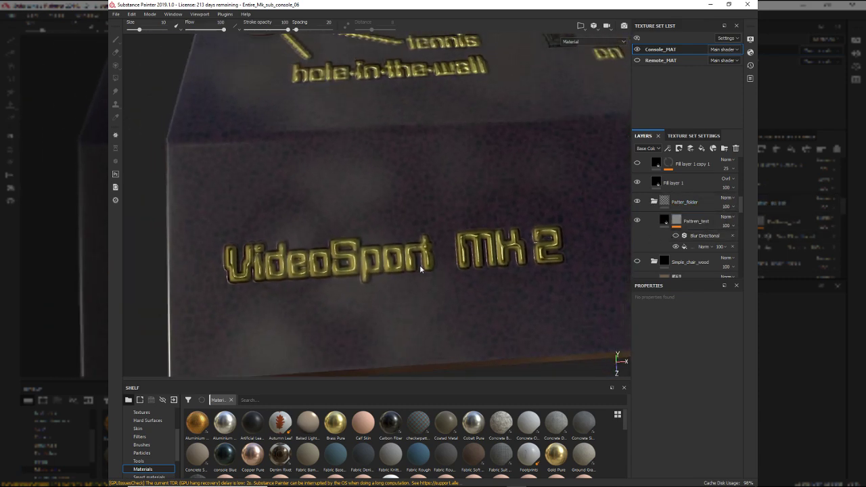
{"action": "scroll", "coordinate": [418, 269], "scroll_direction": "down", "scroll_amount": 1}
{"action": "left_click", "coordinate": [675, 236]}
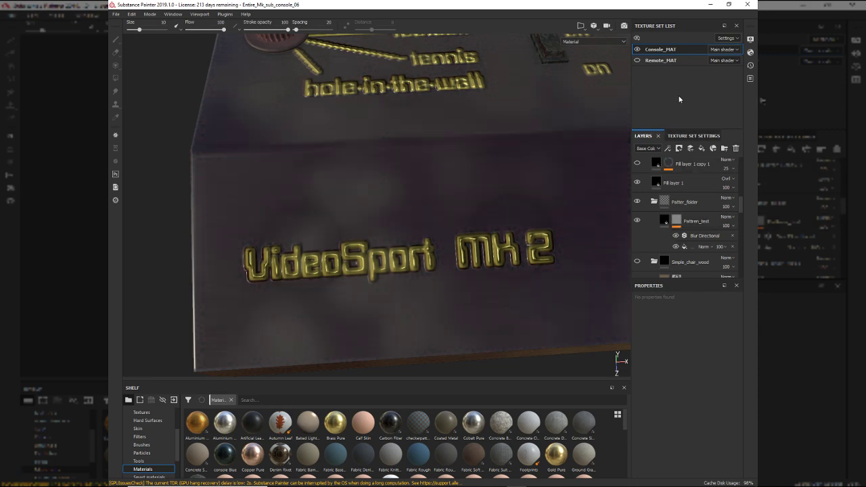
- Set the texture resolution of Console_MAT to 2048
{"action": "left_click", "coordinate": [693, 136]}
{"action": "left_click", "coordinate": [663, 150]}
{"action": "left_click", "coordinate": [655, 180]}
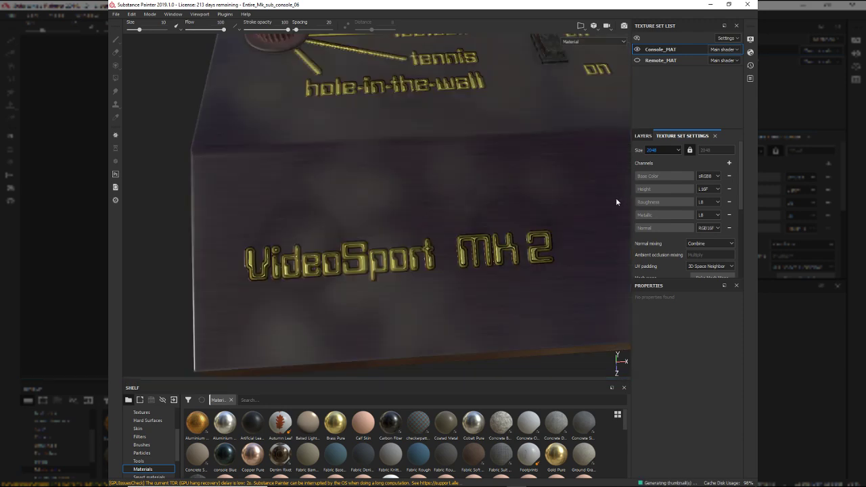
- Examine the grain sharpness at the new resolution around the console, with the lighting rotated
{"action": "scroll", "coordinate": [412, 292], "scroll_direction": "down", "scroll_amount": 4}
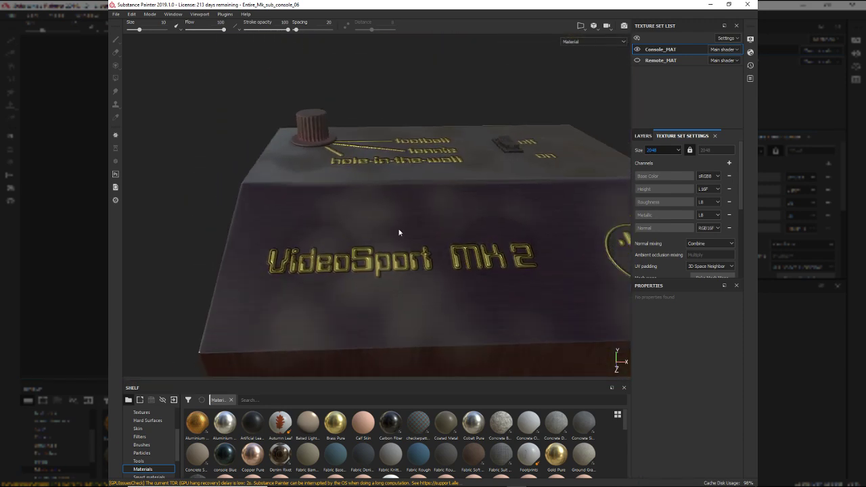
{"action": "left_click_drag", "start_coordinate": [399, 232], "coordinate": [401, 304], "text": "alt"}
{"action": "middle_click_drag", "start_coordinate": [401, 304], "coordinate": [348, 308], "text": "alt"}
{"action": "left_click_drag", "start_coordinate": [366, 264], "coordinate": [415, 251], "text": "alt"}
{"action": "middle_click_drag", "start_coordinate": [416, 251], "coordinate": [437, 240], "text": "alt"}
{"action": "left_click_drag", "start_coordinate": [437, 240], "coordinate": [442, 220], "text": "alt"}
{"action": "right_click_drag", "start_coordinate": [442, 221], "coordinate": [517, 265], "text": "alt"}
{"action": "left_click_drag", "start_coordinate": [517, 265], "coordinate": [505, 288], "text": "alt"}
{"action": "middle_click_drag", "start_coordinate": [469, 274], "coordinate": [509, 282], "text": "alt"}
{"action": "left_click_drag", "start_coordinate": [509, 282], "coordinate": [383, 244], "text": "alt"}
{"action": "right_click_drag", "start_coordinate": [440, 246], "coordinate": [472, 248], "text": "shift"}
{"action": "left_click_drag", "start_coordinate": [461, 256], "coordinate": [551, 197], "text": "alt"}
{"action": "left_click_drag", "start_coordinate": [328, 237], "coordinate": [349, 245], "text": "alt"}
{"action": "left_click_drag", "start_coordinate": [454, 272], "coordinate": [342, 276], "text": "alt"}
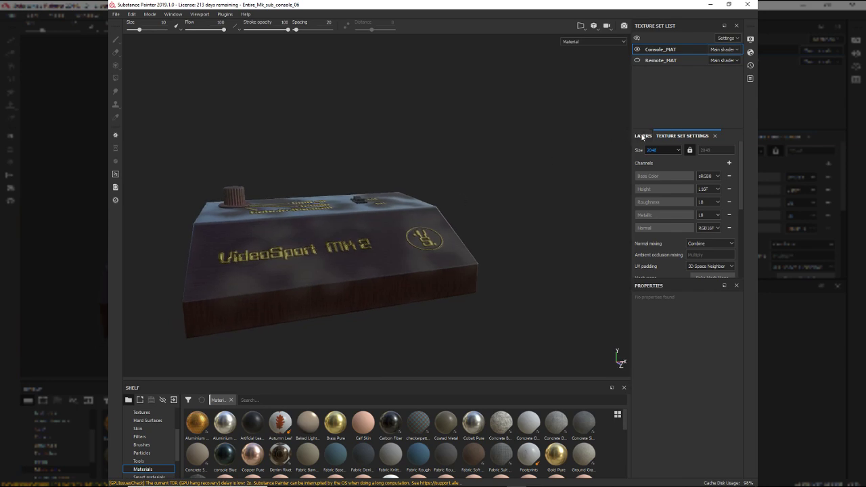
- Compare the console with the Wood folder's Fill layer 1 copy 1 shown and hidden
{"action": "left_click", "coordinate": [643, 136]}
{"action": "left_click_drag", "start_coordinate": [338, 175], "coordinate": [319, 216], "text": "alt"}
{"action": "middle_click_drag", "start_coordinate": [319, 216], "coordinate": [459, 195], "text": "alt"}
{"action": "left_click_drag", "start_coordinate": [458, 195], "coordinate": [477, 242], "text": "alt"}
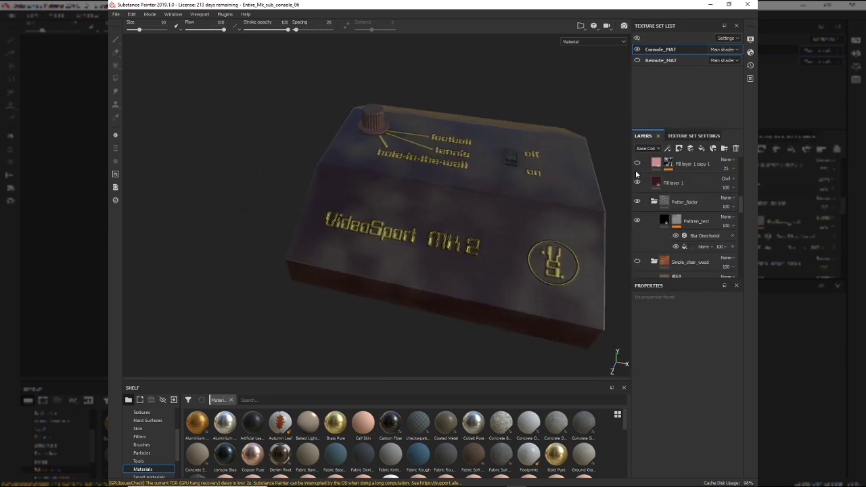
{"action": "scroll", "coordinate": [640, 177], "scroll_direction": "up", "scroll_amount": 2}
{"action": "left_click", "coordinate": [638, 196]}
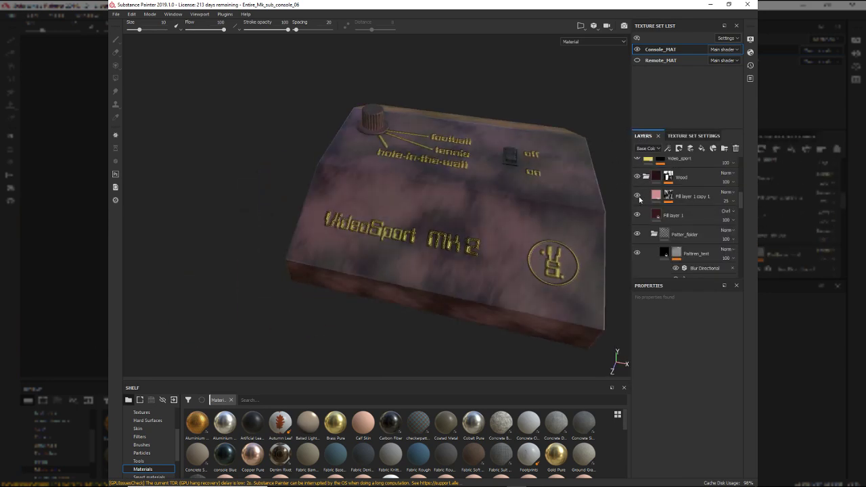
{"action": "left_click", "coordinate": [637, 197]}
- Show the Discoloration folder and examine the grain on the console's front around the VideoSport MK2 lettering
{"action": "scroll", "coordinate": [644, 207], "scroll_direction": "up", "scroll_amount": 5}
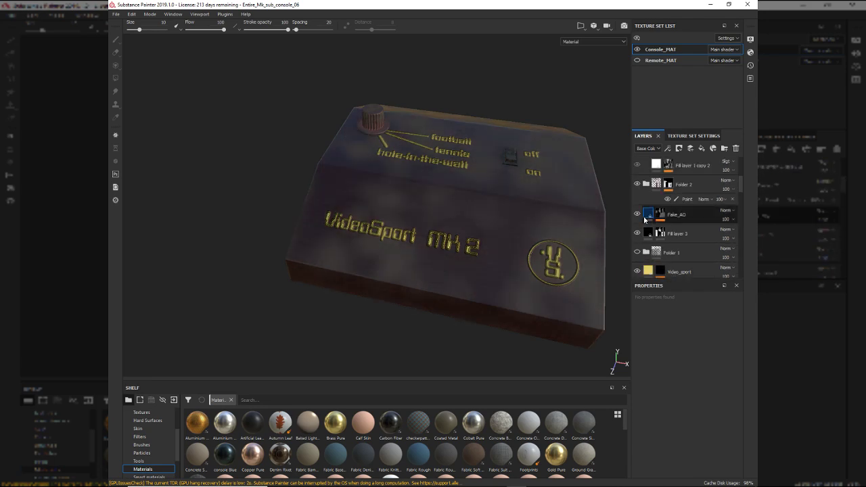
{"action": "scroll", "coordinate": [643, 196], "scroll_direction": "up", "scroll_amount": 1}
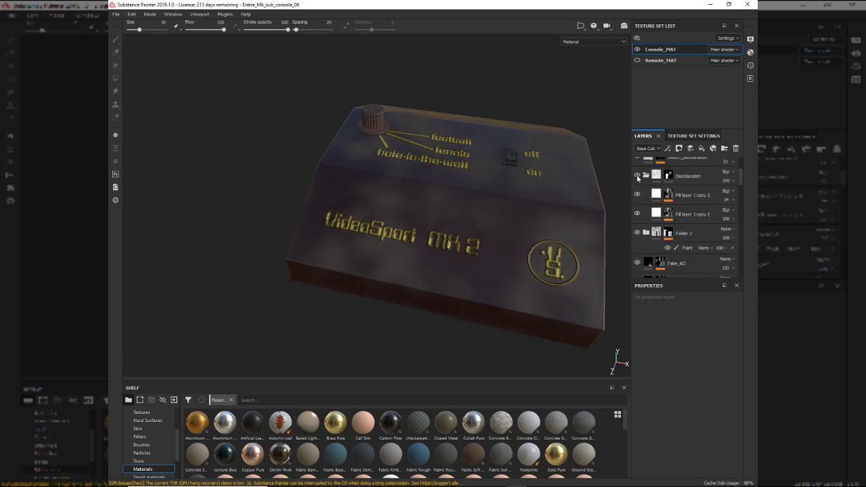
{"action": "left_click", "coordinate": [637, 177]}
{"action": "left_click_drag", "start_coordinate": [554, 227], "coordinate": [505, 294], "text": "alt"}
{"action": "right_click_drag", "start_coordinate": [504, 294], "coordinate": [526, 301], "text": "alt"}
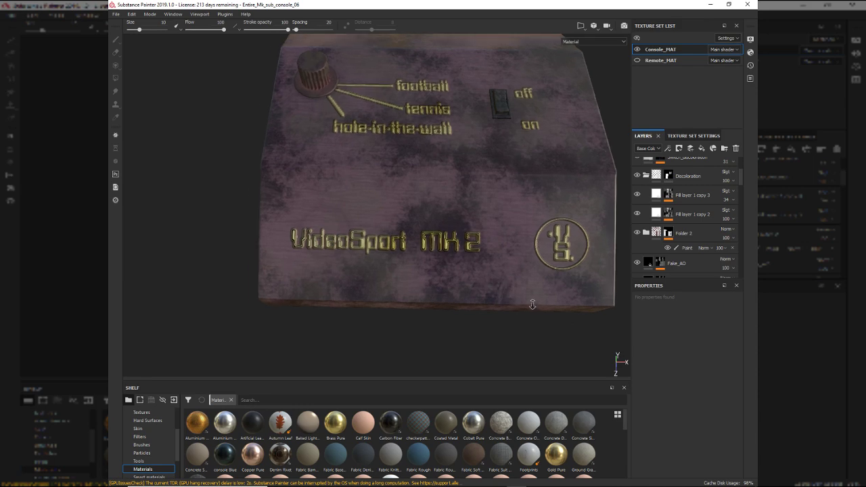
{"action": "left_click_drag", "start_coordinate": [526, 301], "coordinate": [527, 294], "text": "alt"}
{"action": "right_click_drag", "start_coordinate": [527, 294], "coordinate": [582, 316], "text": "alt"}
{"action": "middle_click_drag", "start_coordinate": [413, 236], "coordinate": [464, 221], "text": "alt"}
{"action": "left_click_drag", "start_coordinate": [465, 220], "coordinate": [462, 276], "text": "alt"}
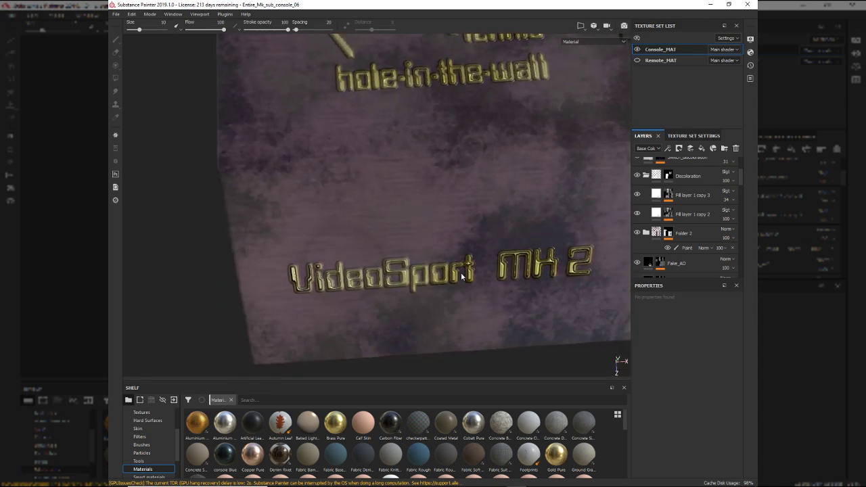
- Compare the lettering area with the Discoloration folder hidden and shown, and list the layers inside Folder 2
{"action": "left_click", "coordinate": [638, 176]}
{"action": "left_click", "coordinate": [638, 176]}
{"action": "left_click", "coordinate": [638, 176]}
{"action": "left_click", "coordinate": [638, 177]}
{"action": "left_click", "coordinate": [647, 176]}
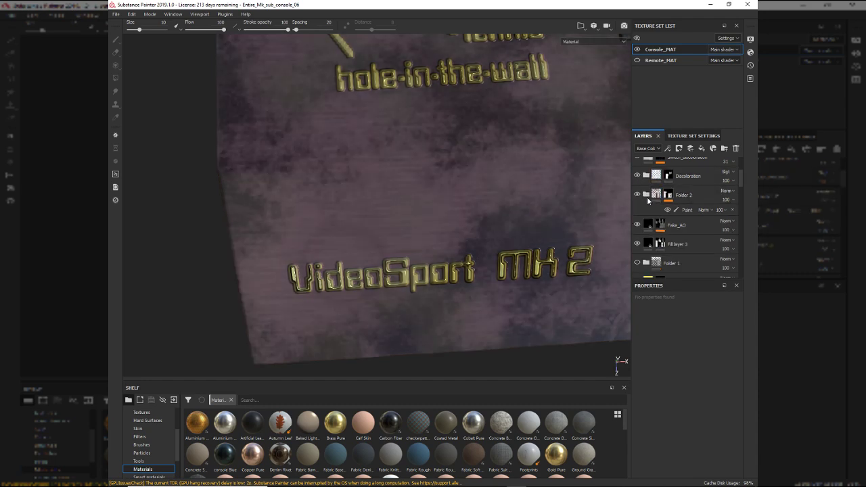
{"action": "left_click", "coordinate": [647, 195]}
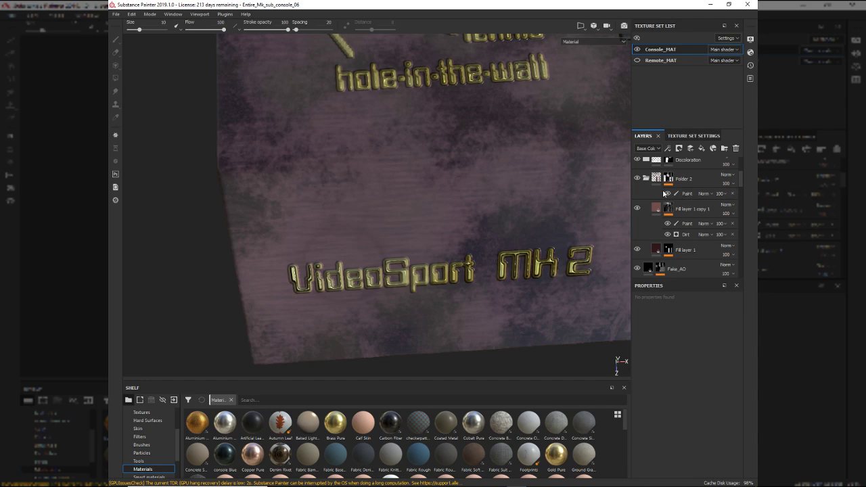
- Compare the console with the Discoloration folder and its Fill layer 1 copy 2 each hidden and shown
{"action": "scroll", "coordinate": [637, 179], "scroll_direction": "up", "scroll_amount": 1}
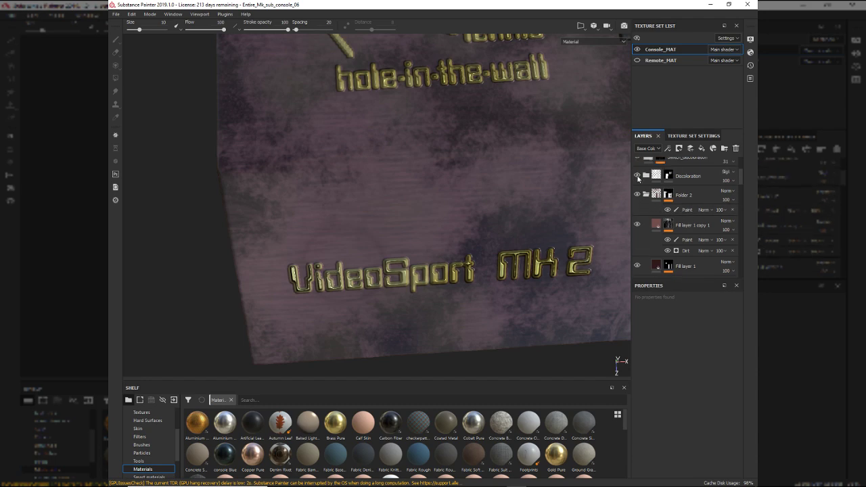
{"action": "left_click", "coordinate": [646, 196]}
{"action": "left_click", "coordinate": [646, 178]}
{"action": "left_click", "coordinate": [638, 175]}
{"action": "left_click", "coordinate": [637, 176]}
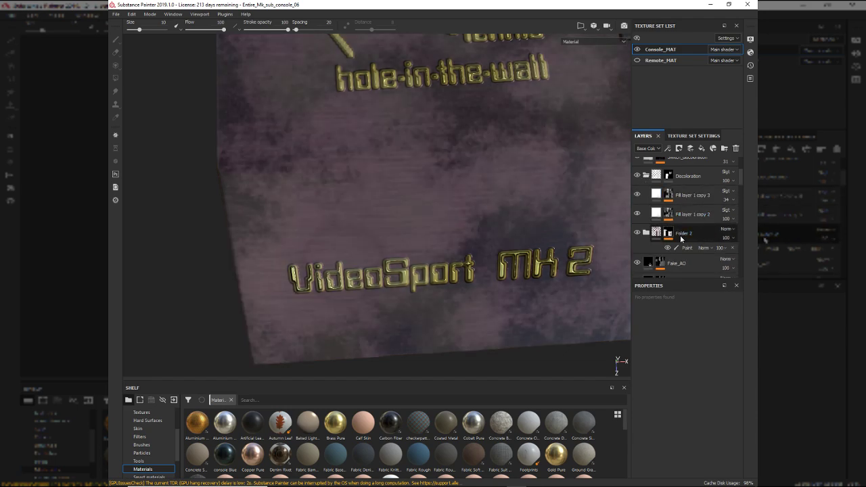
{"action": "left_click", "coordinate": [637, 213]}
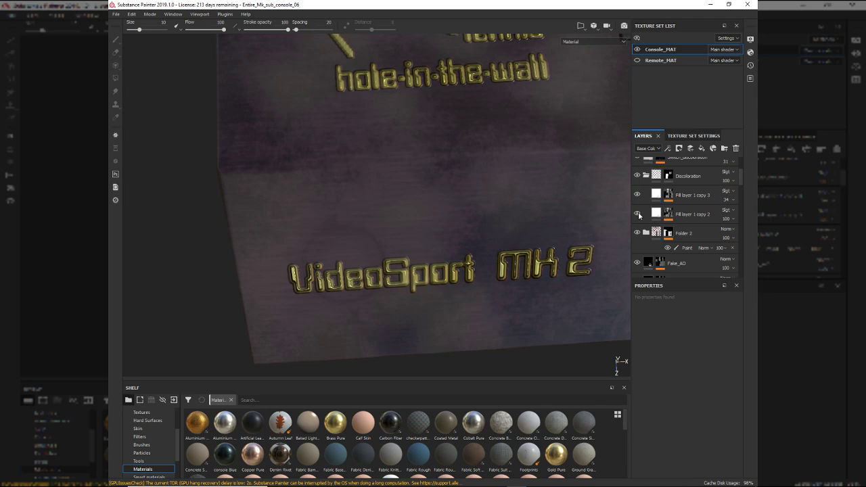
{"action": "left_click", "coordinate": [637, 213]}
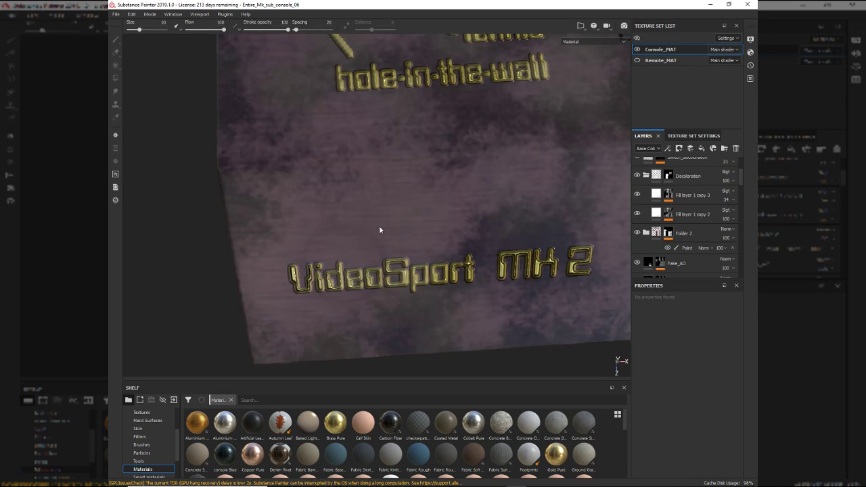
{"action": "left_click_drag", "start_coordinate": [467, 245], "coordinate": [498, 239], "text": "alt"}
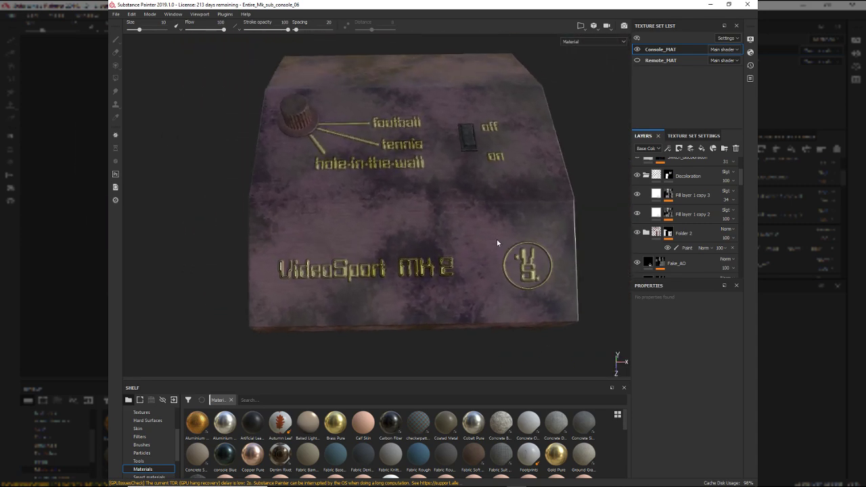
- Switch to the PureRef board and study the wood surface in the console and remote reference photos
{"action": "key", "text": "alt+Tab"}
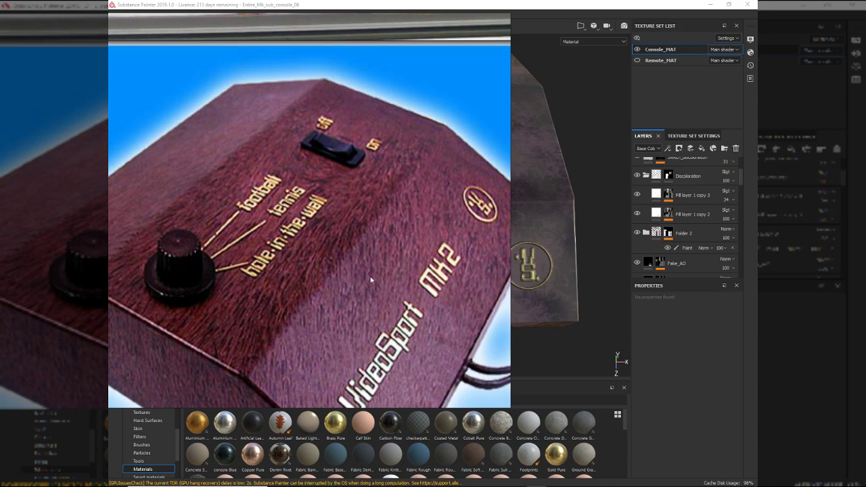
{"action": "scroll", "coordinate": [360, 274], "scroll_direction": "down", "scroll_amount": 5}
{"action": "middle_click_drag", "start_coordinate": [461, 341], "coordinate": [299, 296]}
{"action": "middle_click_drag", "start_coordinate": [481, 402], "coordinate": [188, 328]}
{"action": "middle_click_drag", "start_coordinate": [381, 356], "coordinate": [391, 287]}
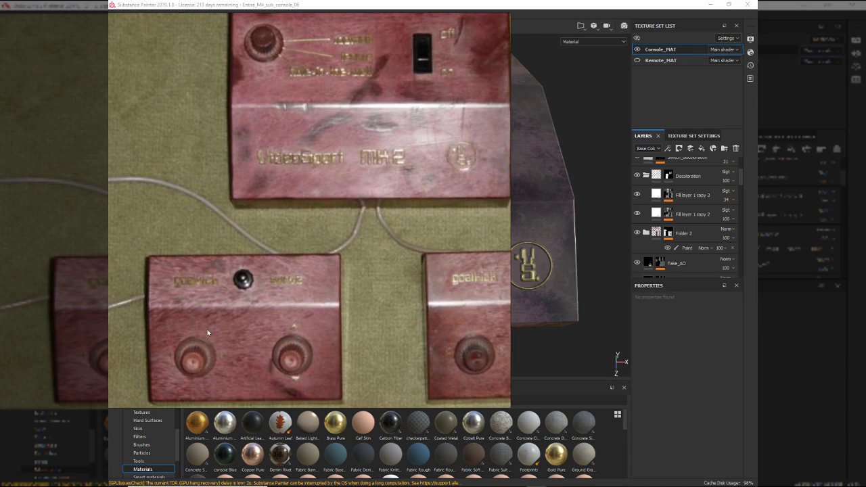
- Return to Substance Painter and compare the console's surface from several angles with the reference photo of the console and remotes
{"action": "key", "text": "alt+Tab"}
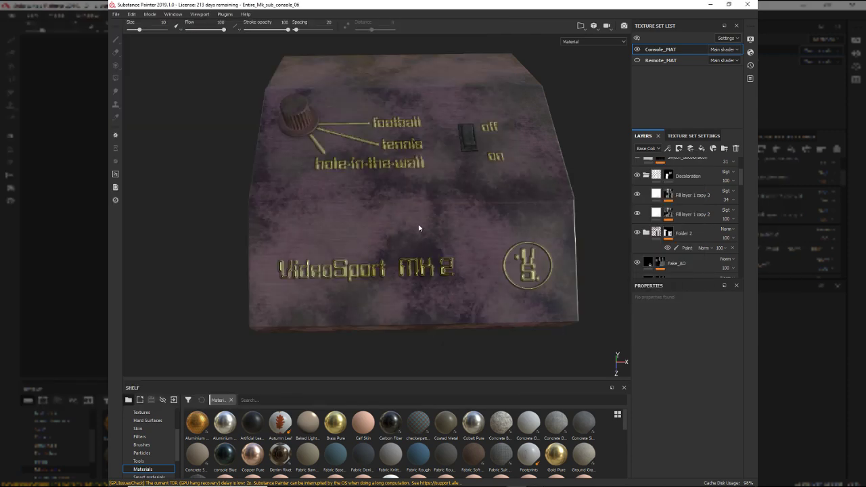
{"action": "left_click_drag", "start_coordinate": [418, 228], "coordinate": [427, 237], "text": "alt"}
{"action": "middle_click_drag", "start_coordinate": [426, 236], "coordinate": [449, 298], "text": "alt"}
{"action": "left_click_drag", "start_coordinate": [449, 298], "coordinate": [484, 253], "text": "alt"}
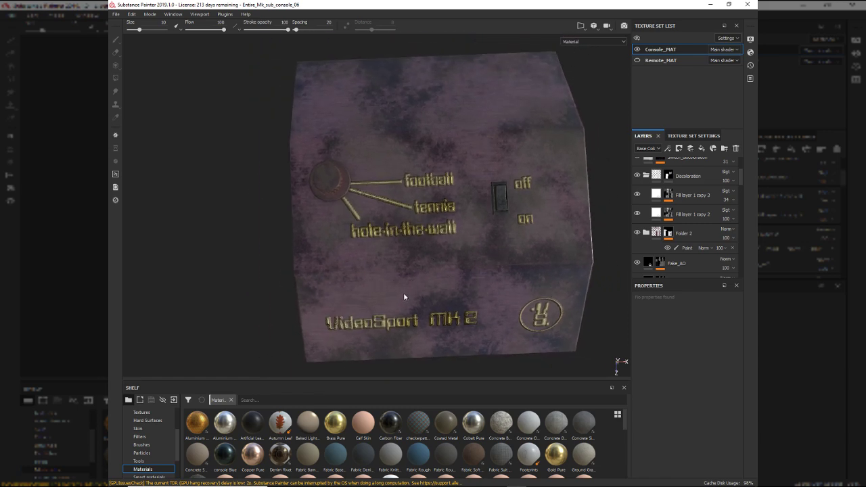
{"action": "left_click_drag", "start_coordinate": [404, 297], "coordinate": [406, 228], "text": "alt"}
{"action": "scroll", "coordinate": [381, 117], "scroll_direction": "down", "scroll_amount": 2}
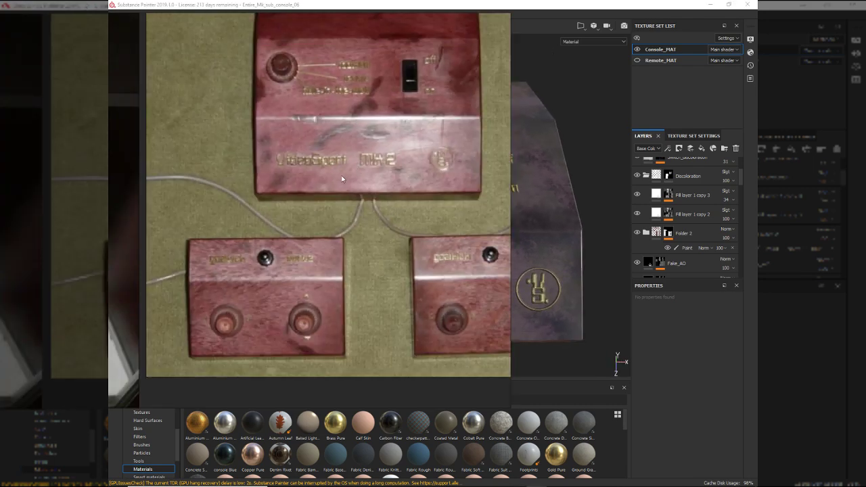
{"action": "middle_click_drag", "start_coordinate": [351, 166], "coordinate": [297, 246]}
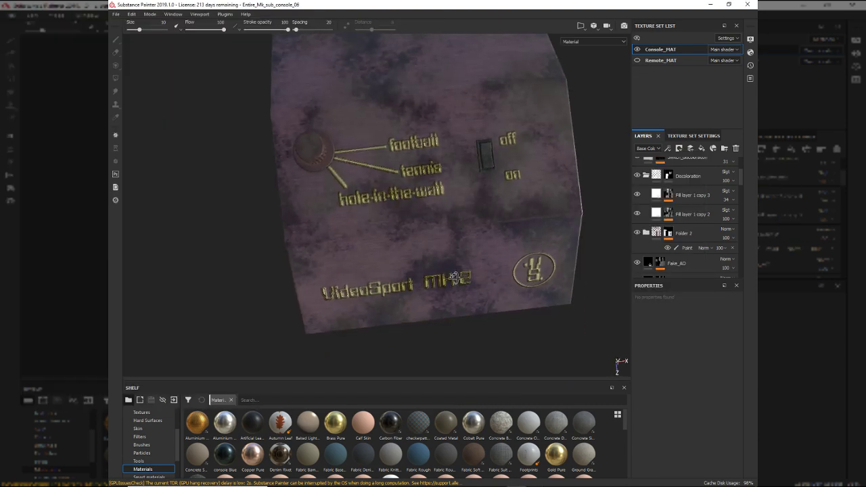
{"action": "left_click_drag", "start_coordinate": [446, 273], "coordinate": [492, 220], "text": "alt"}
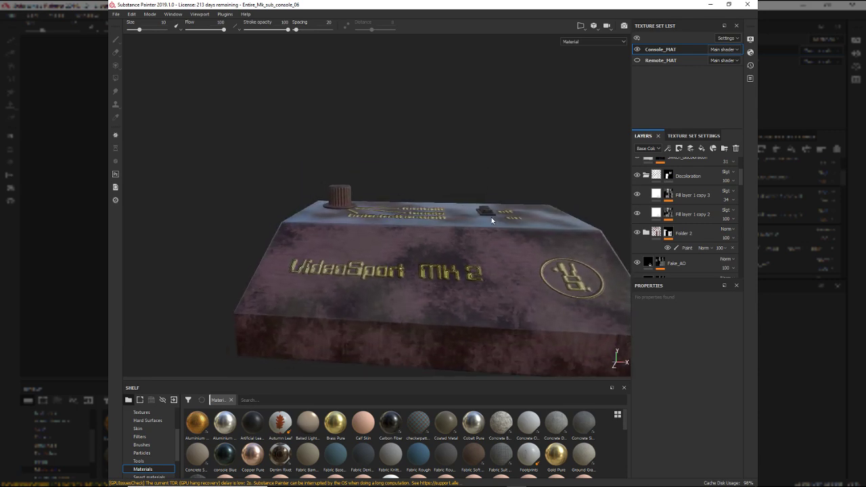
{"action": "left_click_drag", "start_coordinate": [492, 220], "coordinate": [449, 276], "text": "alt"}
- View the Remote_MAT model on its own to check its grain, and switch the display back to Console_MAT
{"action": "left_click", "coordinate": [637, 49]}
{"action": "left_click", "coordinate": [637, 60]}
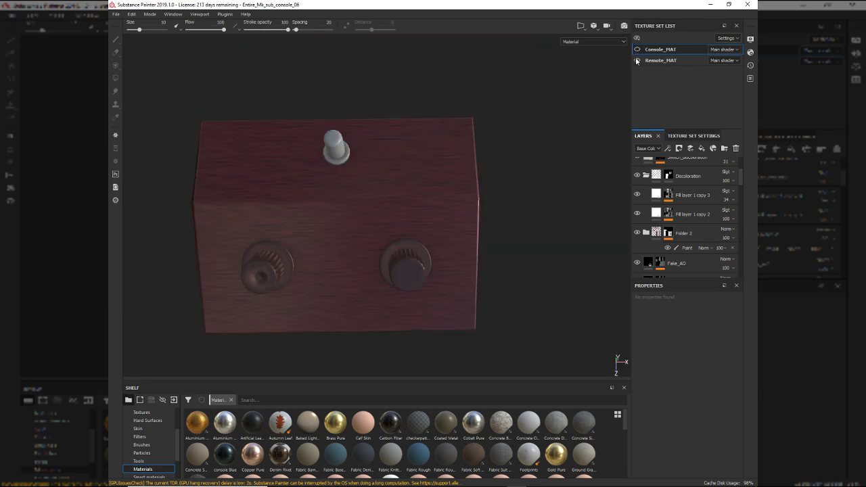
{"action": "left_click_drag", "start_coordinate": [460, 245], "coordinate": [472, 228], "text": "alt"}
{"action": "left_click", "coordinate": [636, 52]}
{"action": "left_click", "coordinate": [636, 59]}
{"action": "middle_click_drag", "start_coordinate": [471, 228], "coordinate": [490, 262], "text": "alt"}
- Launch Photoshop through the Windows search
{"action": "key", "text": "alt+Tab"}
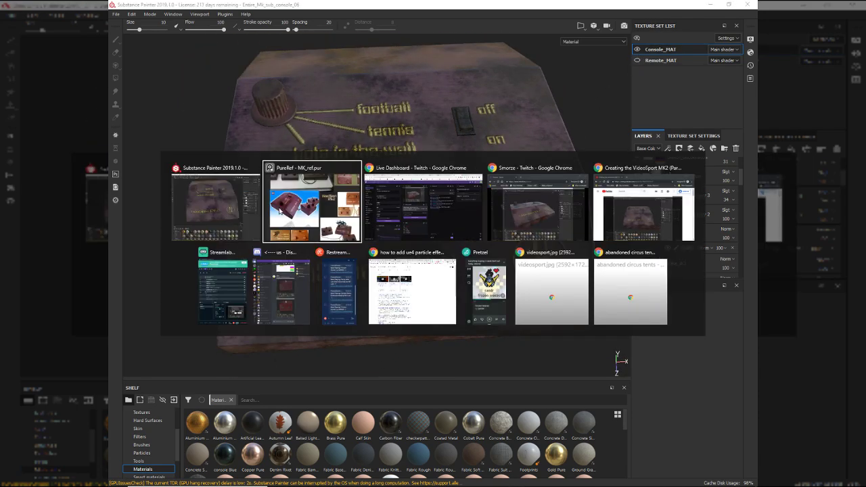
{"action": "key", "text": "super"}
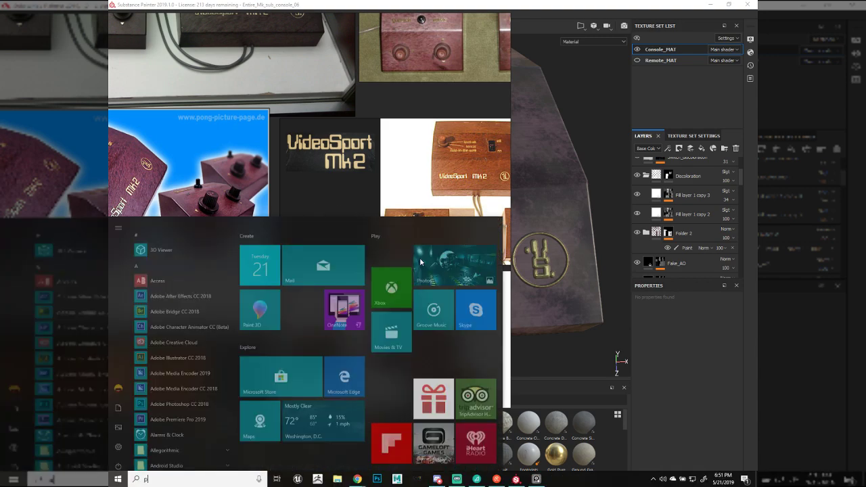
{"action": "type", "text": "pho"}
{"action": "key", "text": "Return"}
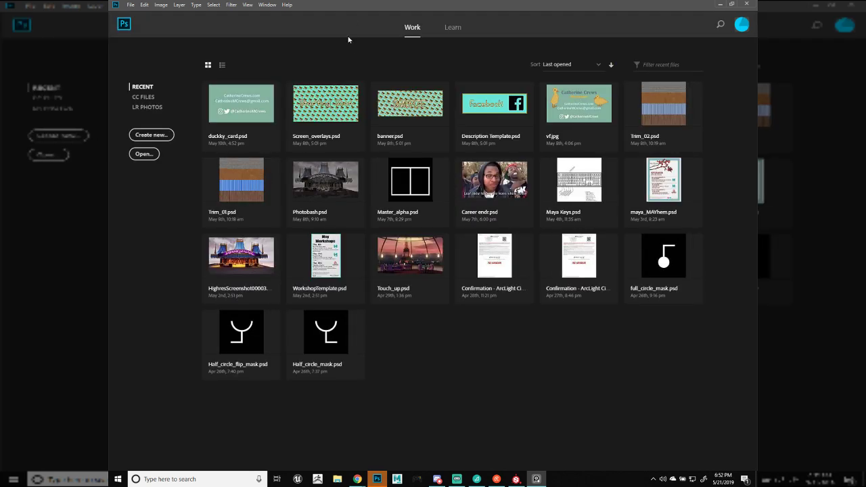
- Open Photoshop's New Document dialog
{"action": "left_click", "coordinate": [152, 135]}
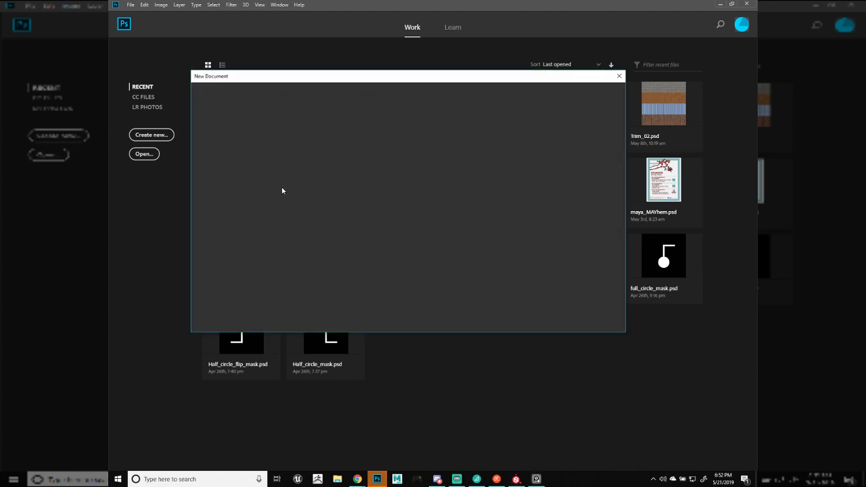
{"action": "mouse_move", "coordinate": [410, 81]}
{"action": "left_mouse_down"}
{"action": "mouse_move", "coordinate": [416, 335]}
{"action": "mouse_move", "coordinate": [435, 422]}
{"action": "mouse_move", "coordinate": [390, 384]}
{"action": "mouse_move", "coordinate": [361, 333]}
{"action": "mouse_move", "coordinate": [374, 265]}
{"action": "mouse_move", "coordinate": [422, 248]}
{"action": "mouse_move", "coordinate": [403, 86]}
{"action": "left_mouse_up"}
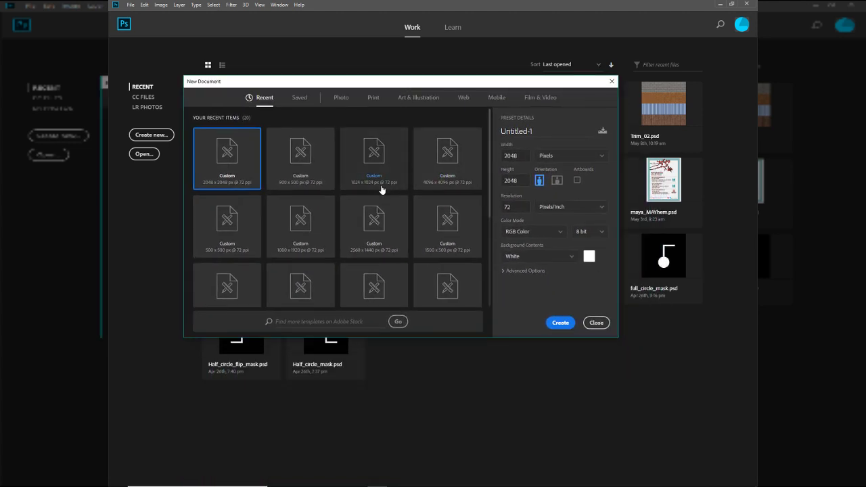
- Open the sourceimages folder in File Explorer under Streaming_stuff, Maya_scenes, VideoSport MK2, VideoSport, and move its window lower
{"action": "key", "text": "super+e"}
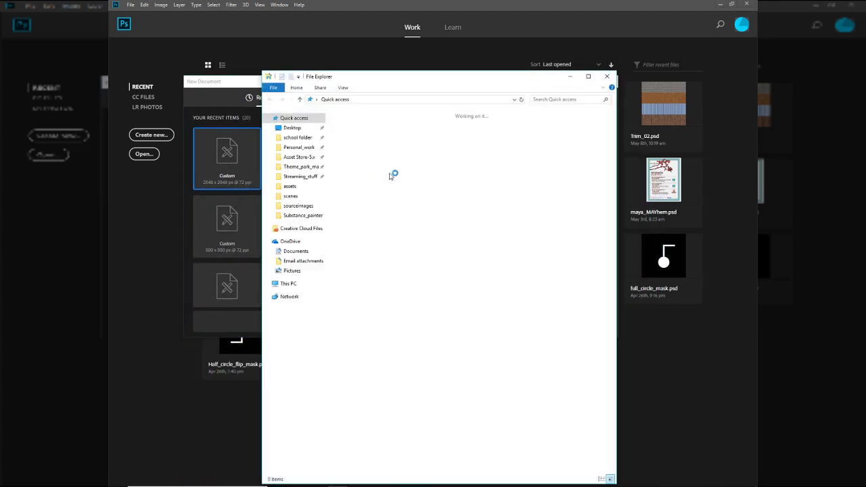
{"action": "left_click", "coordinate": [300, 176]}
{"action": "left_click", "coordinate": [371, 141]}
{"action": "double_click", "coordinate": [370, 141]}
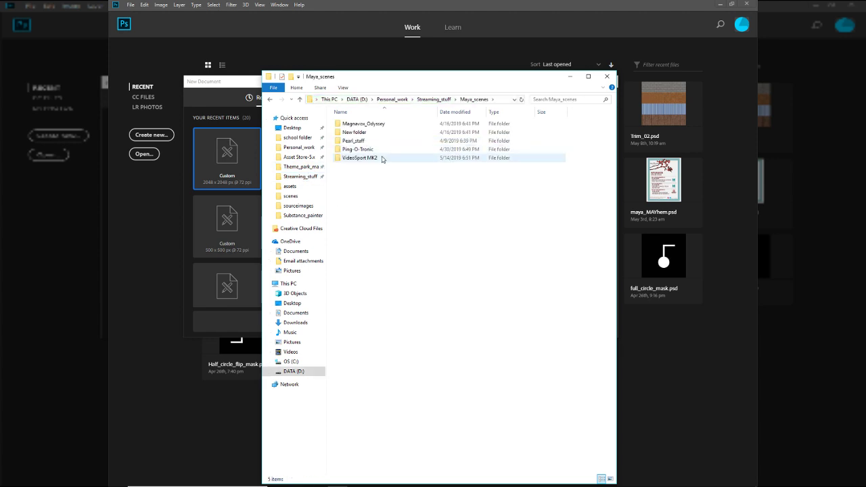
{"action": "double_click", "coordinate": [383, 159]}
{"action": "double_click", "coordinate": [383, 126]}
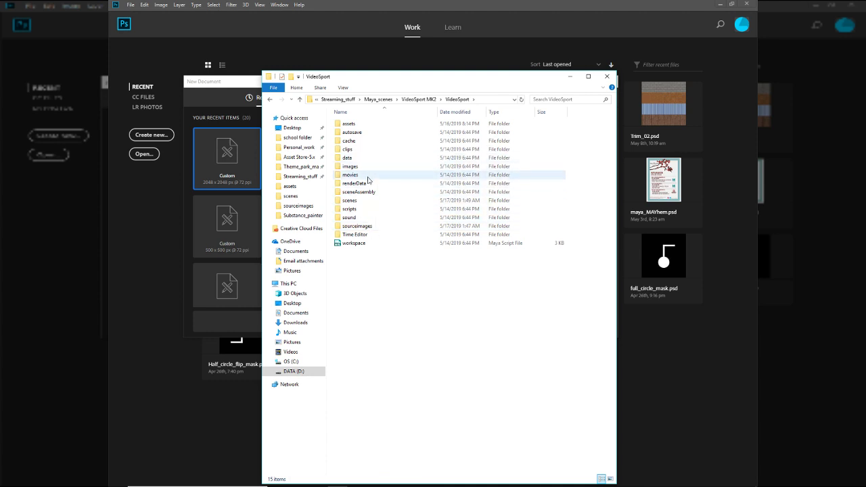
{"action": "double_click", "coordinate": [373, 226]}
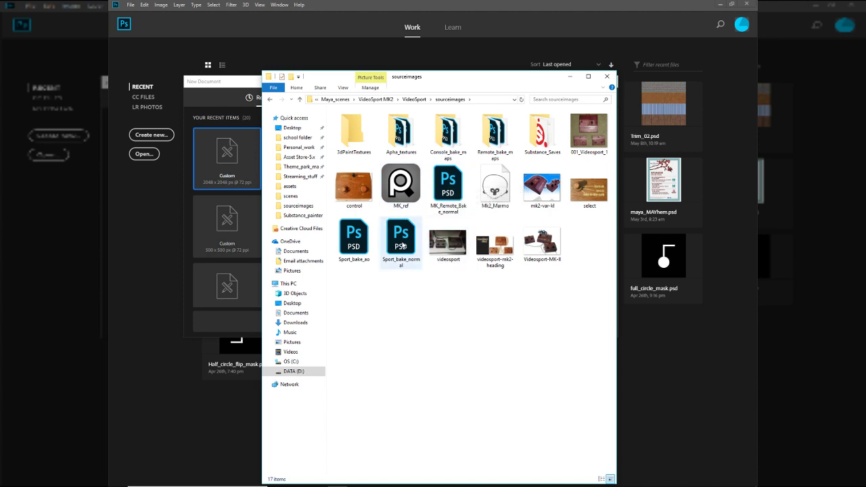
{"action": "left_click_drag", "start_coordinate": [442, 84], "coordinate": [435, 258]}
- Close the New Document dialog without creating a document
{"action": "left_click_drag", "start_coordinate": [468, 87], "coordinate": [498, 128]}
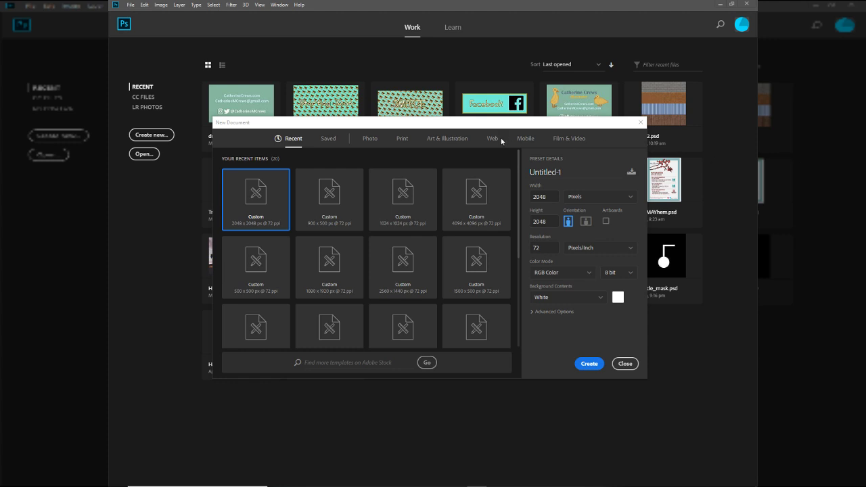
{"action": "left_click_drag", "start_coordinate": [538, 126], "coordinate": [561, 155]}
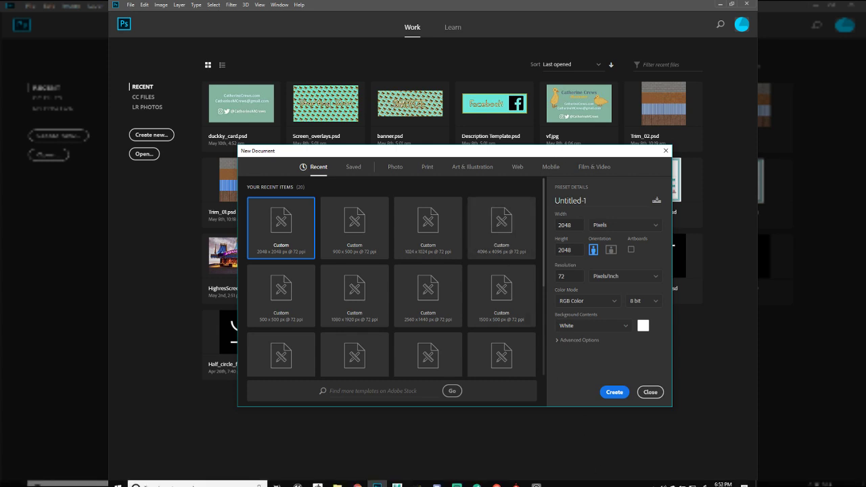
{"action": "left_click", "coordinate": [666, 481]}
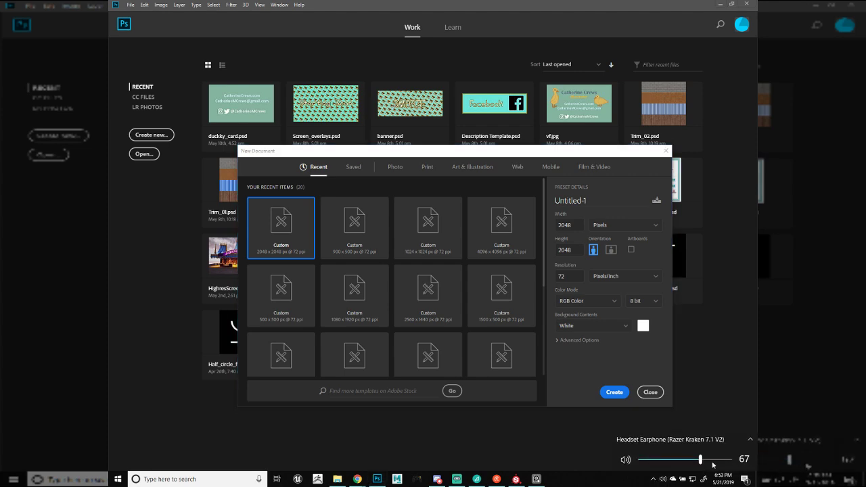
{"action": "left_click", "coordinate": [666, 151]}
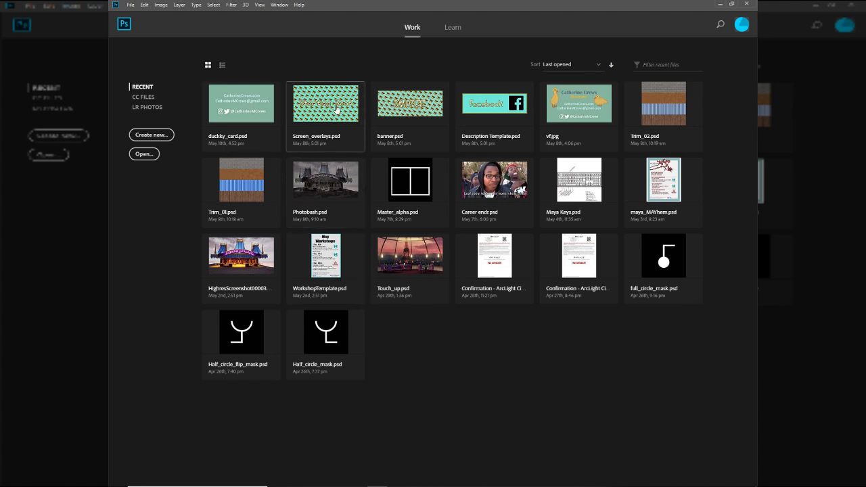
{"action": "left_click", "coordinate": [599, 67]}
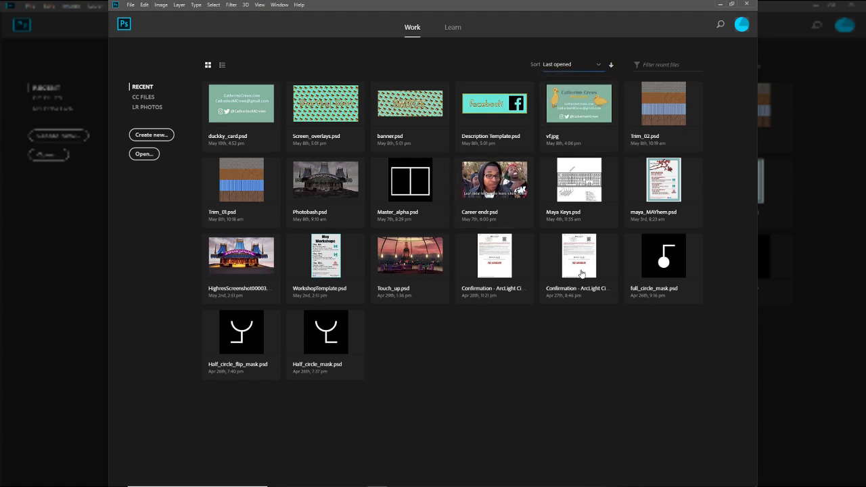
- Bring back the sourceimages window in File Explorer and open its Apha_textures folder
{"action": "key", "text": "alt+Tab"}
{"action": "left_click", "coordinate": [389, 173]}
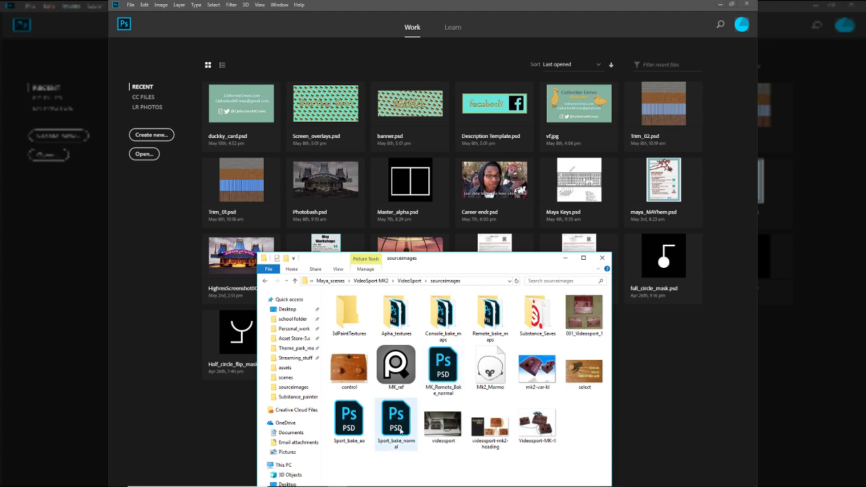
{"action": "double_click", "coordinate": [404, 310]}
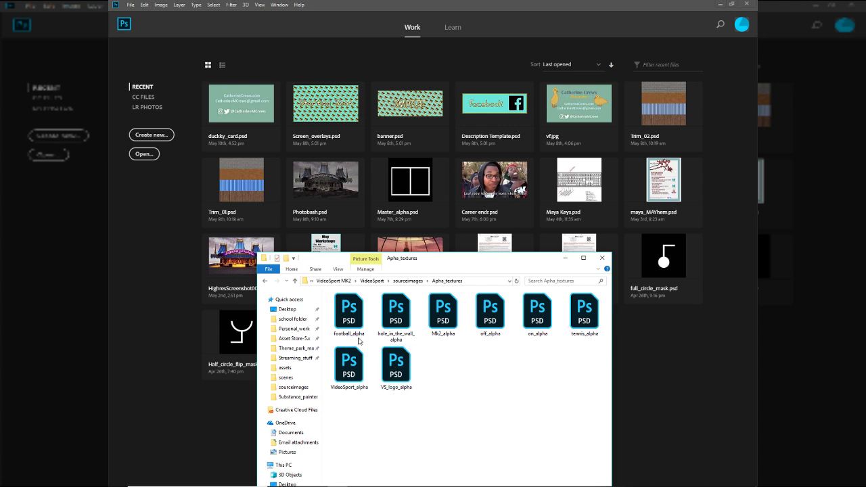
- Open football_alpha.psd from the Apha_textures folder and look through its layers
{"action": "double_click", "coordinate": [351, 328]}
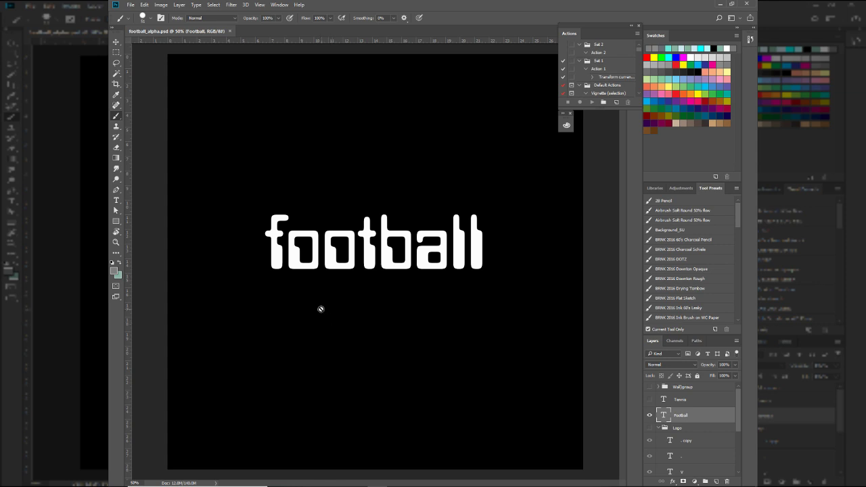
{"action": "scroll", "coordinate": [702, 426], "scroll_direction": "down", "scroll_amount": 3}
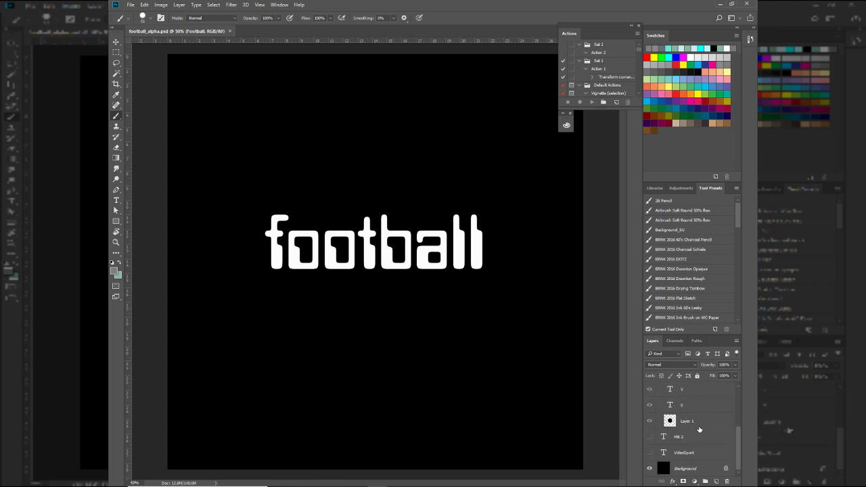
{"action": "scroll", "coordinate": [699, 429], "scroll_direction": "up", "scroll_amount": 3}
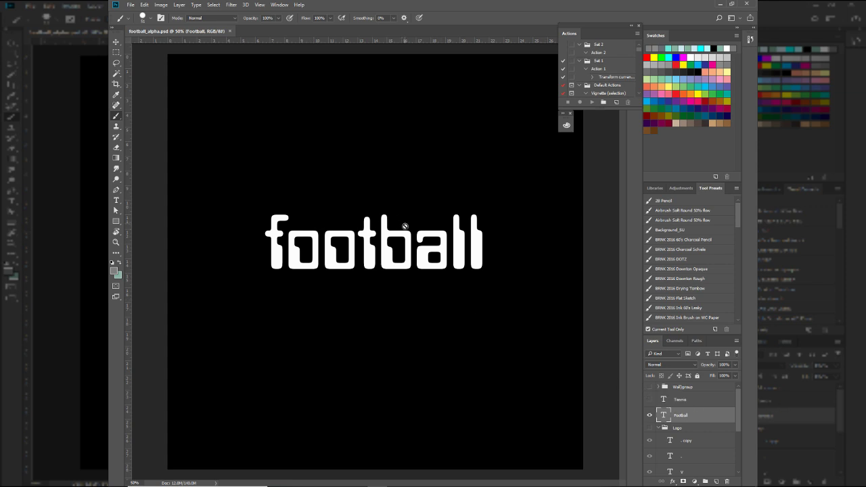
- Select the Tennis text layer and examine the lettering on the wooden remote in the PureRef reference board
{"action": "key", "text": "alt+Tab"}
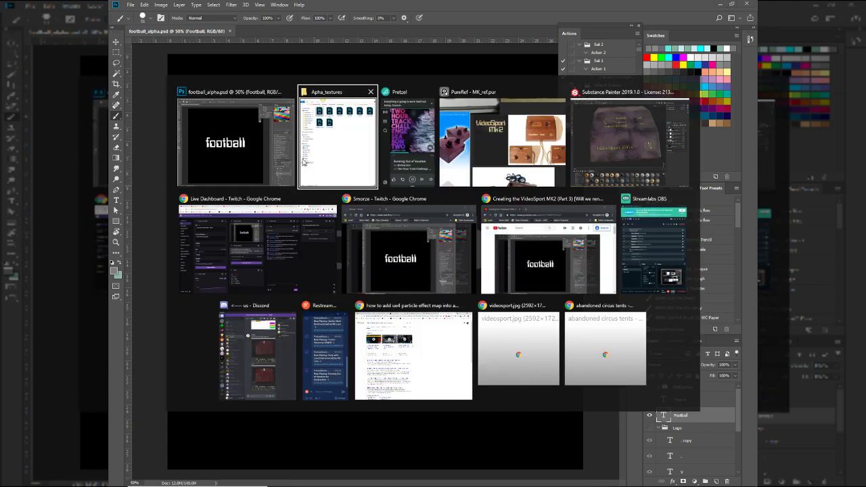
{"action": "left_click", "coordinate": [280, 156]}
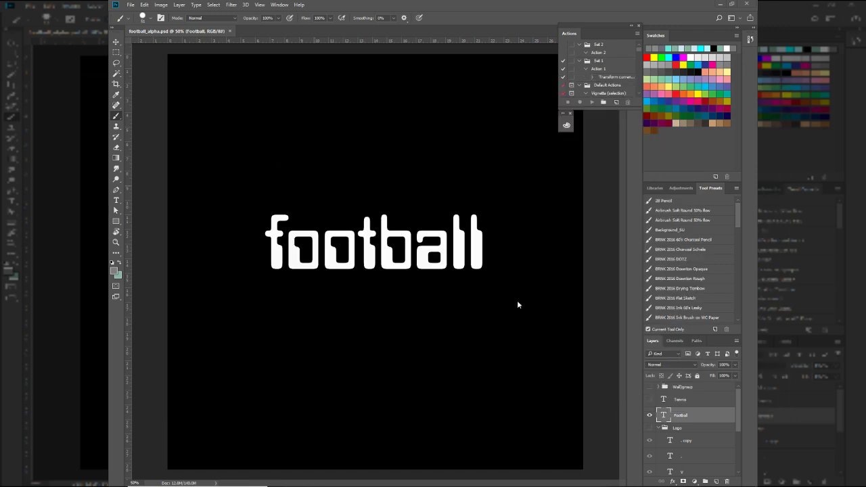
{"action": "left_click", "coordinate": [680, 399]}
{"action": "key", "text": "alt+Tab"}
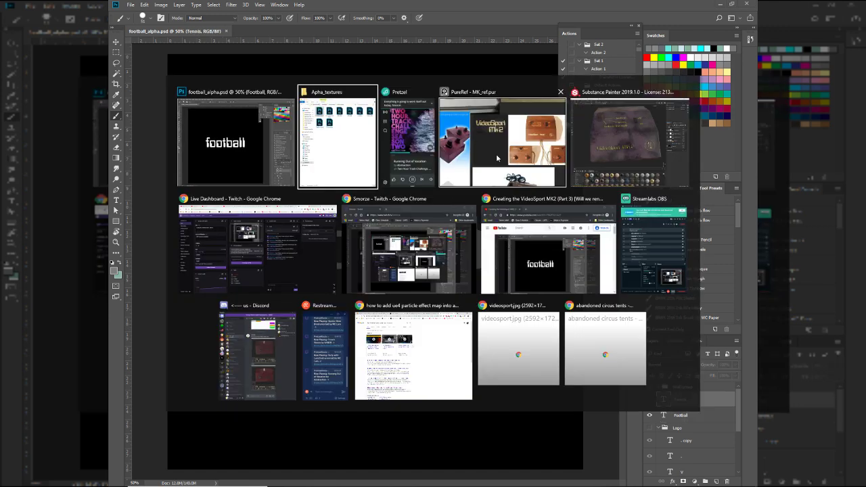
{"action": "left_click", "coordinate": [497, 158]}
{"action": "scroll", "coordinate": [410, 265], "scroll_direction": "up", "scroll_amount": 6}
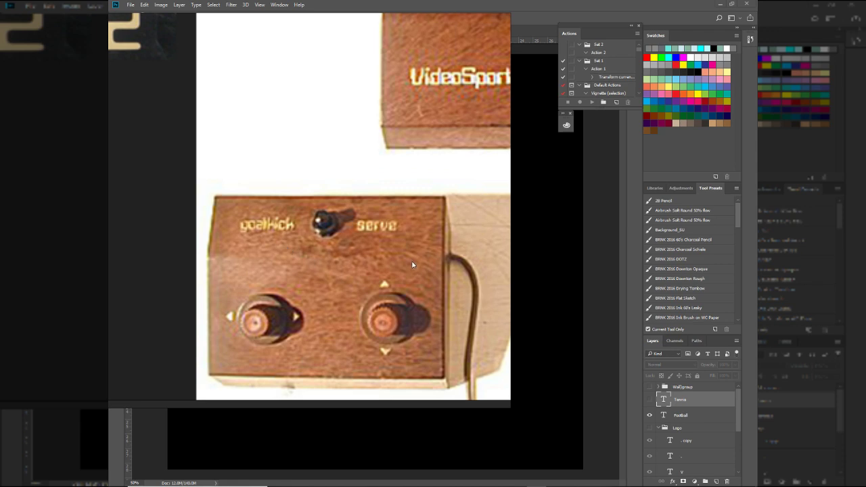
{"action": "key", "text": "alt+Tab"}
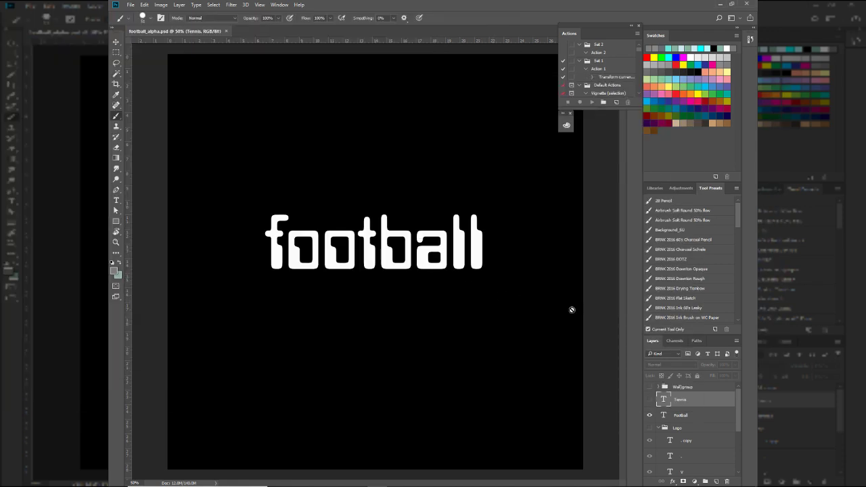
{"action": "key", "text": "alt+Tab"}
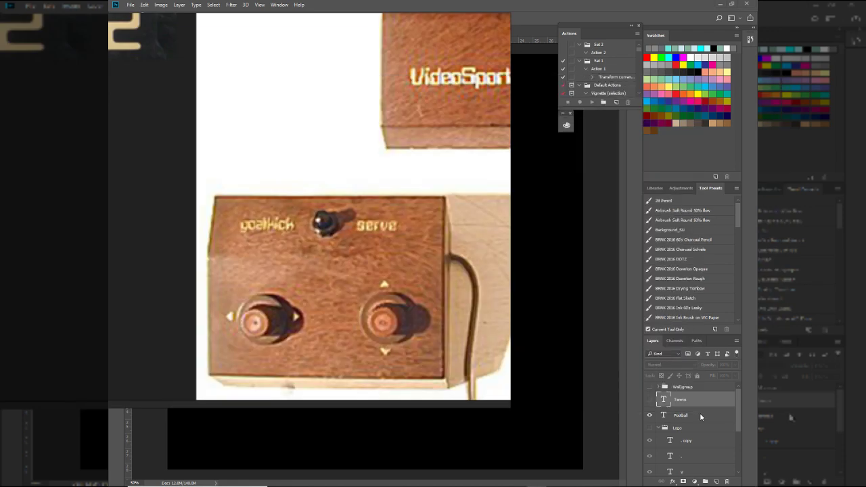
{"action": "key", "text": "alt+Tab"}
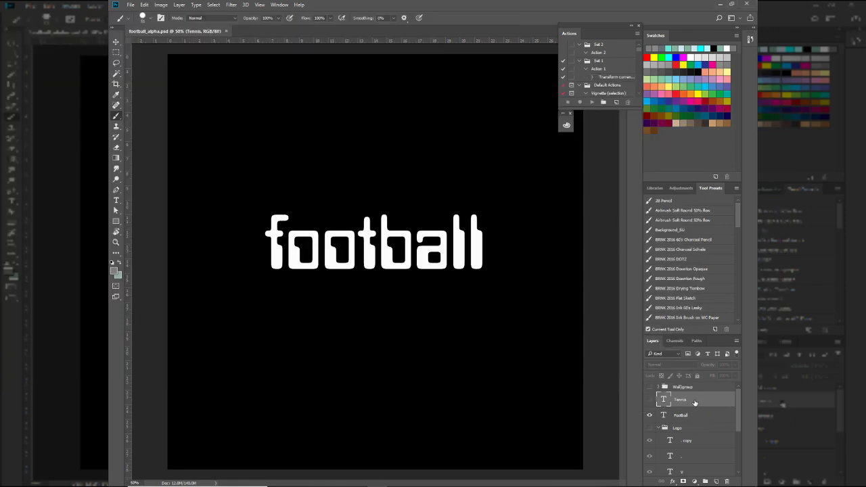
- Sort the Apha_textures folder in File Explorer by date and open off_alpha.psd in Photoshop
{"action": "key", "text": "alt+Tab"}
{"action": "left_click", "coordinate": [467, 164]}
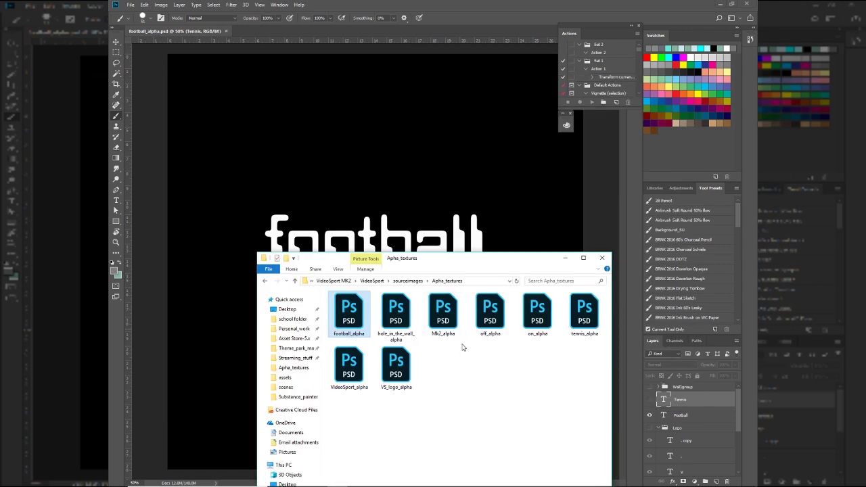
{"action": "right_click", "coordinate": [466, 372]}
{"action": "mouse_move", "coordinate": [424, 265]}
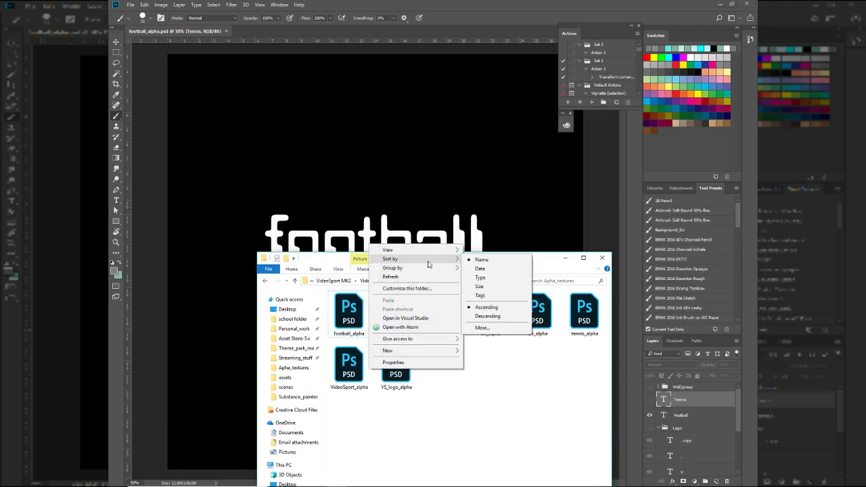
{"action": "left_click", "coordinate": [486, 269]}
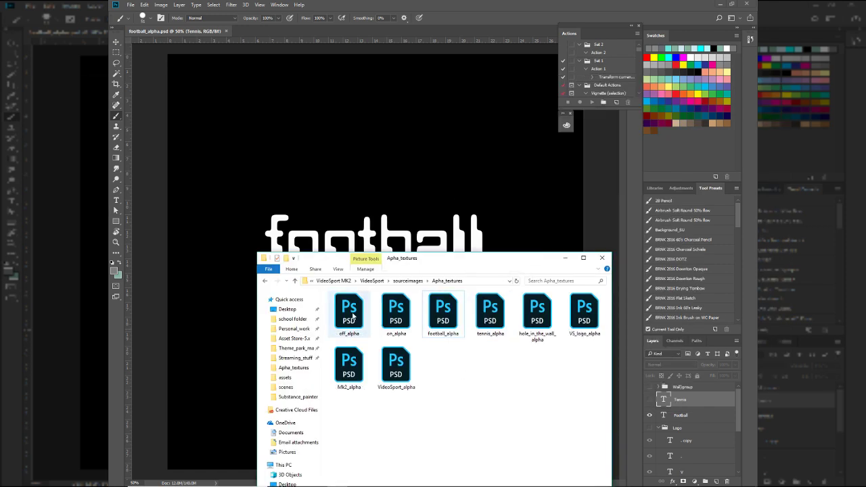
{"action": "double_click", "coordinate": [353, 313]}
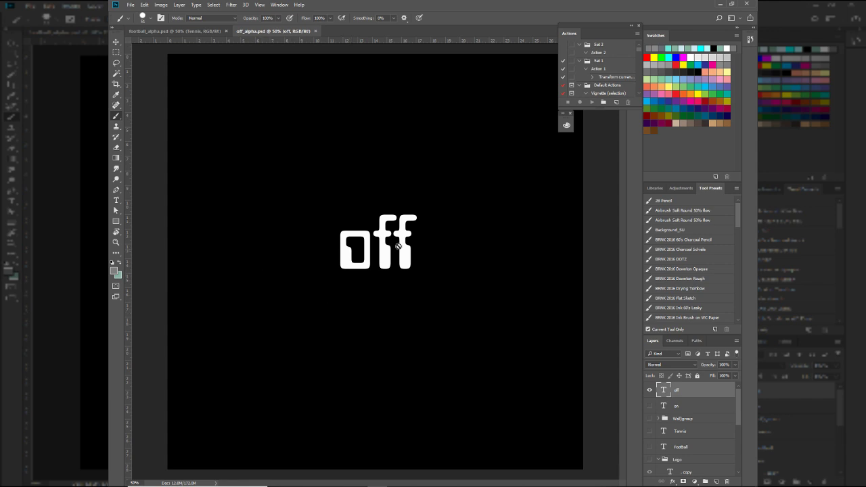
- Duplicate the off text layer and hide the original
{"action": "scroll", "coordinate": [693, 428], "scroll_direction": "down", "scroll_amount": 3}
{"action": "scroll", "coordinate": [693, 428], "scroll_direction": "up", "scroll_amount": 3}
{"action": "key", "text": "ctrl+j"}
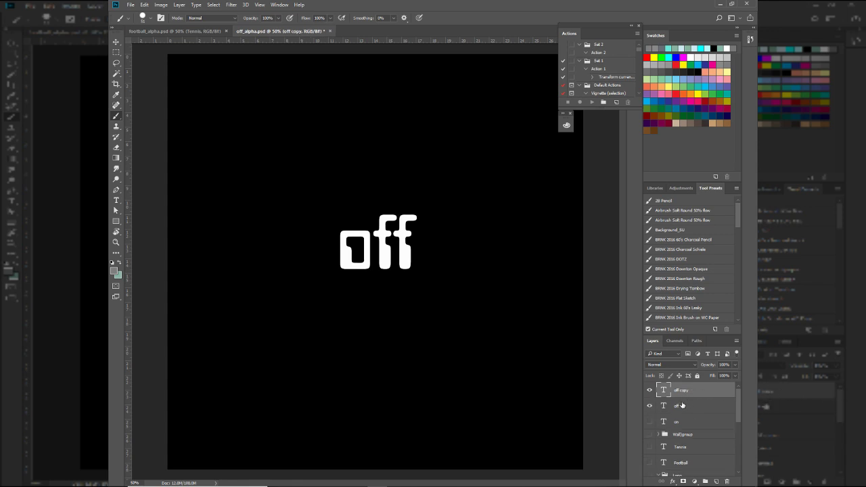
{"action": "left_click", "coordinate": [651, 406]}
{"action": "key", "text": "t"}
- Try replacing the copied off layer's text with "goalkick"
{"action": "left_click", "coordinate": [401, 253]}
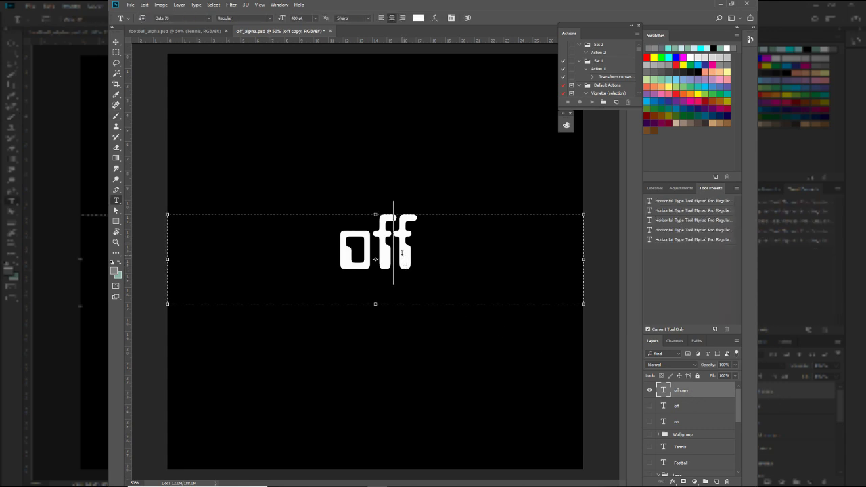
{"action": "key", "text": "ctrl+a"}
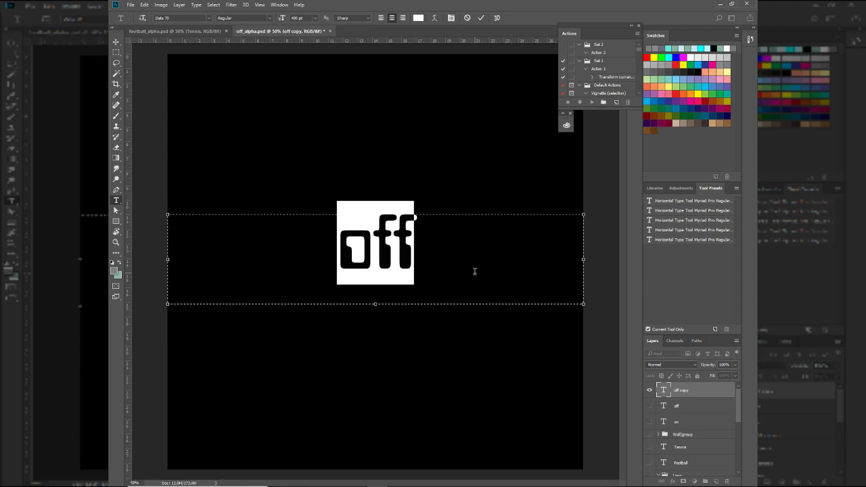
{"action": "type", "text": "go"}
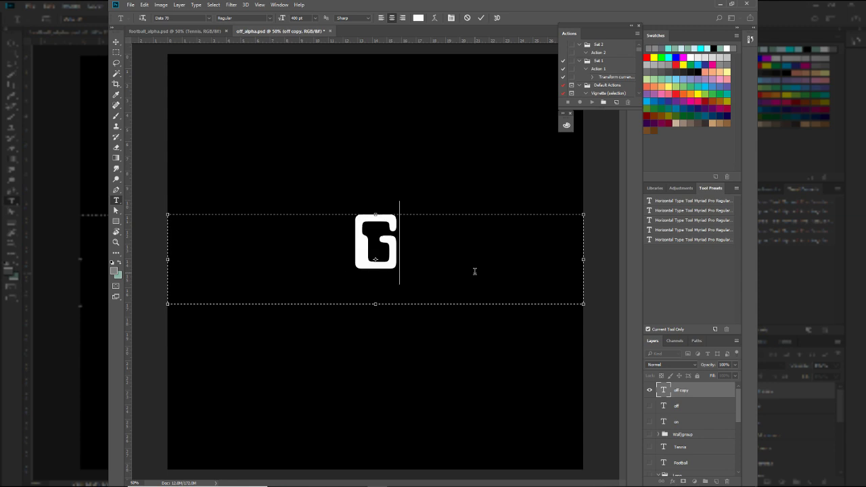
{"action": "type", "text": "al"}
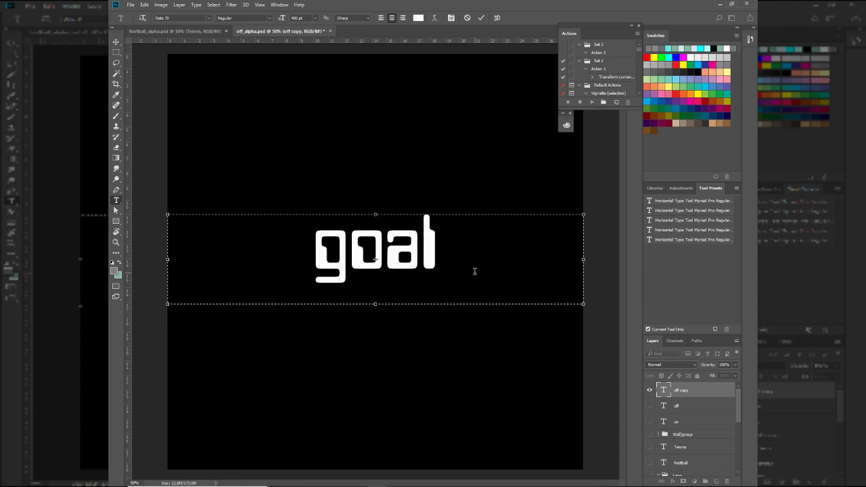
{"action": "type", "text": "kicj"}
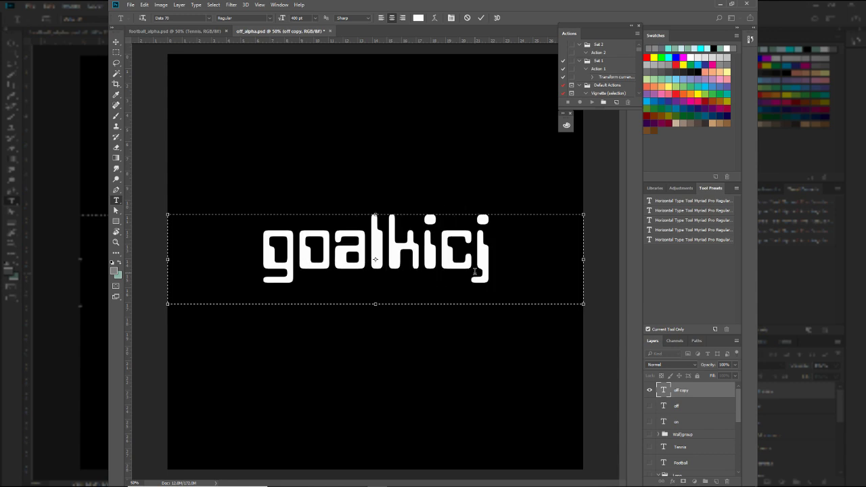
{"action": "key", "text": "BackSpace"}
{"action": "type", "text": "k"}
- Check the spelling and lettering of the remote's labels in the PureRef reference, returning to Photoshop
{"action": "key", "text": "alt+Tab"}
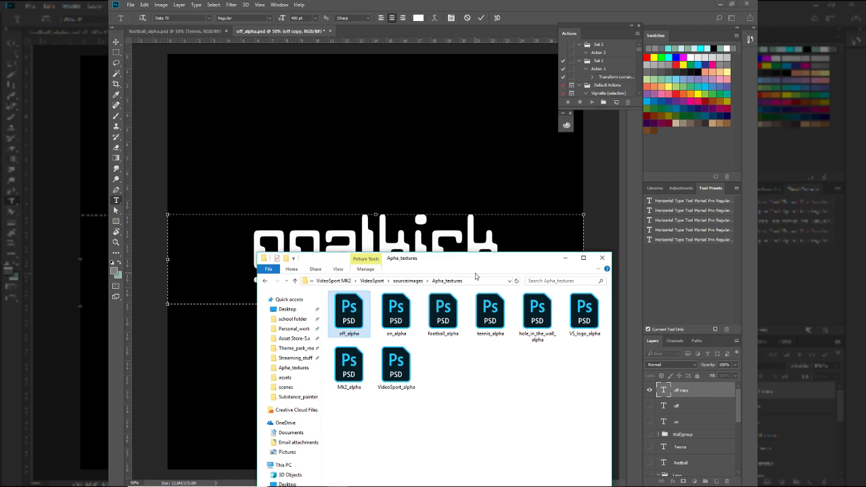
{"action": "key", "text": "alt+Tab"}
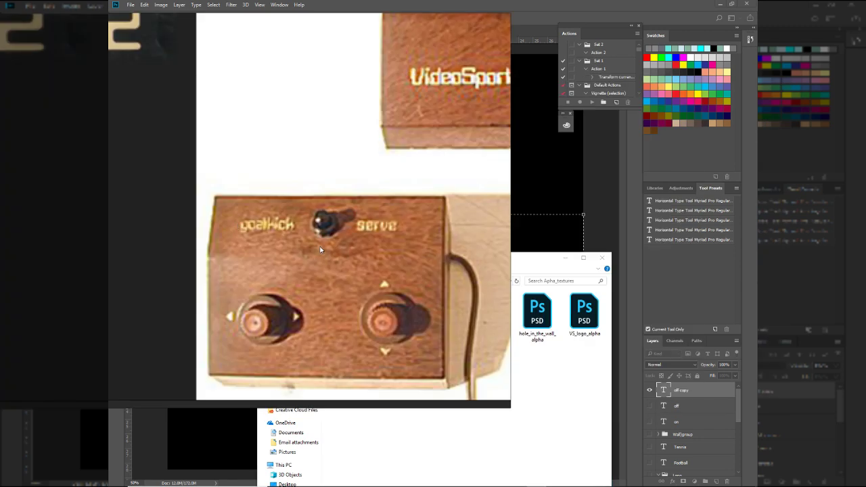
{"action": "key", "text": "alt+Tab"}
{"action": "key", "text": "alt+Tab"}
{"action": "left_click", "coordinate": [449, 170]}
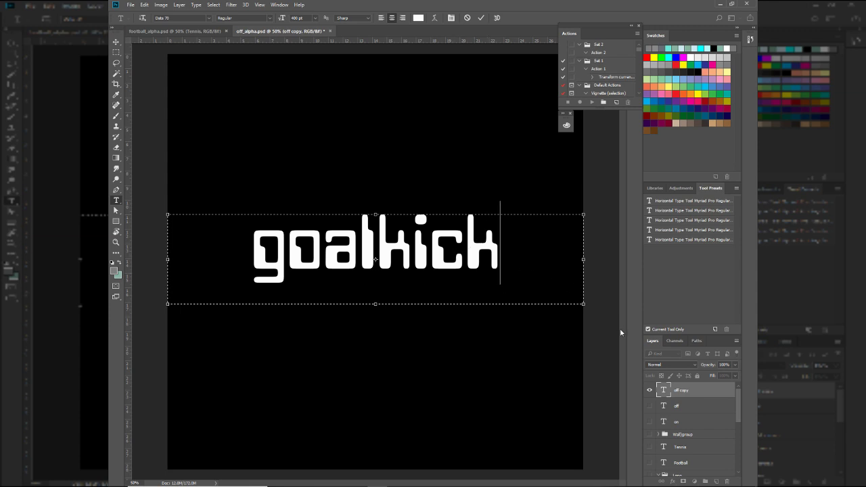
- Undo the stray entries and other text edits made on the copied off layer
{"action": "key", "text": "Return"}
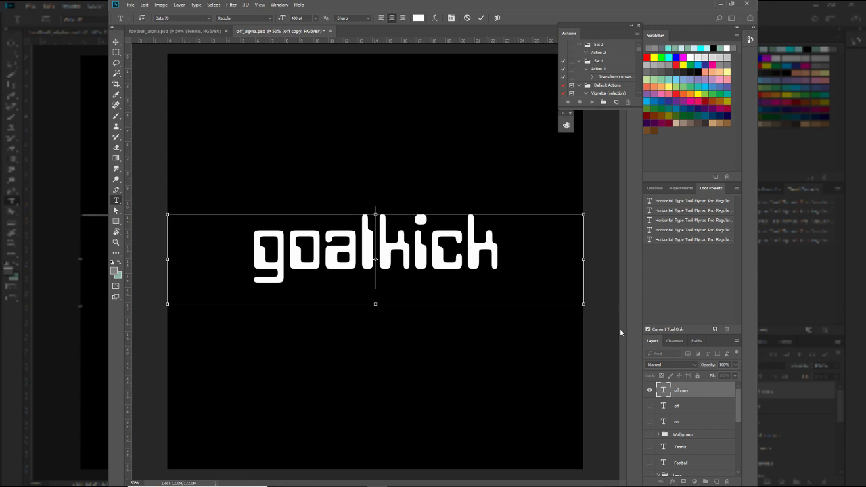
{"action": "key", "text": "ctrl+z"}
{"action": "type", "text": "2"}
{"action": "key", "text": "ctrl"}
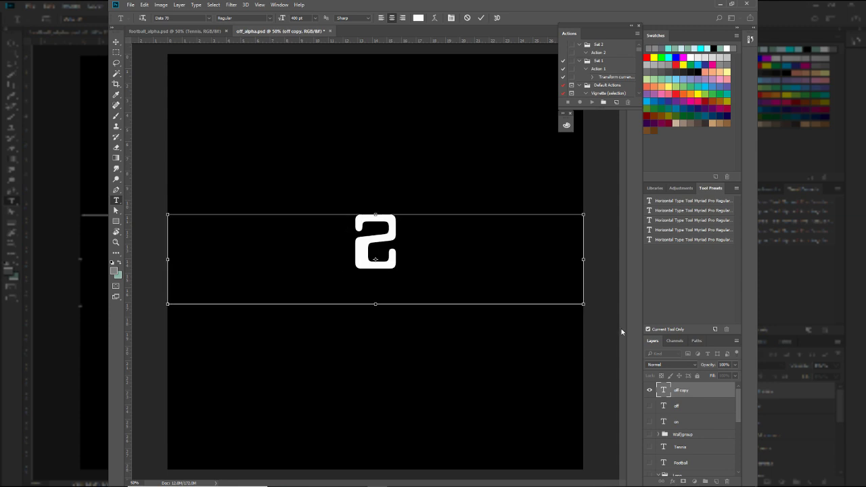
{"action": "key", "text": "ctrl+z"}
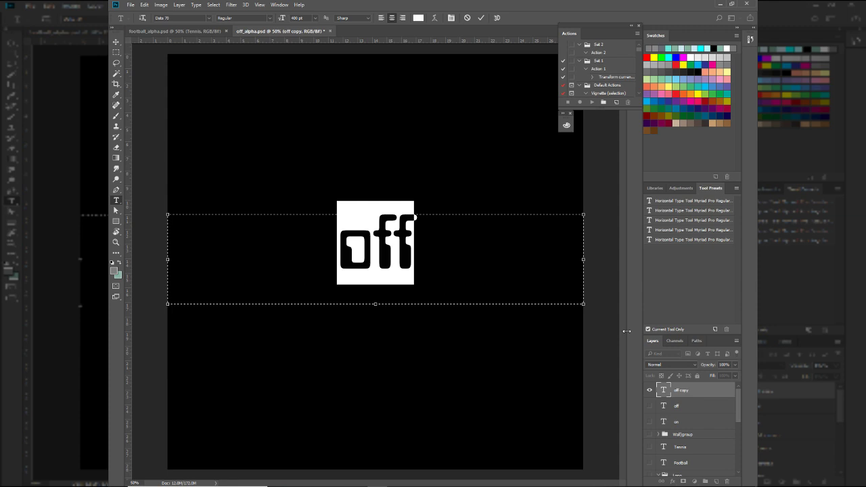
- Set the copied off layer's text to "goalkick" in lowercase and commit the edit
{"action": "type", "text": "G"}
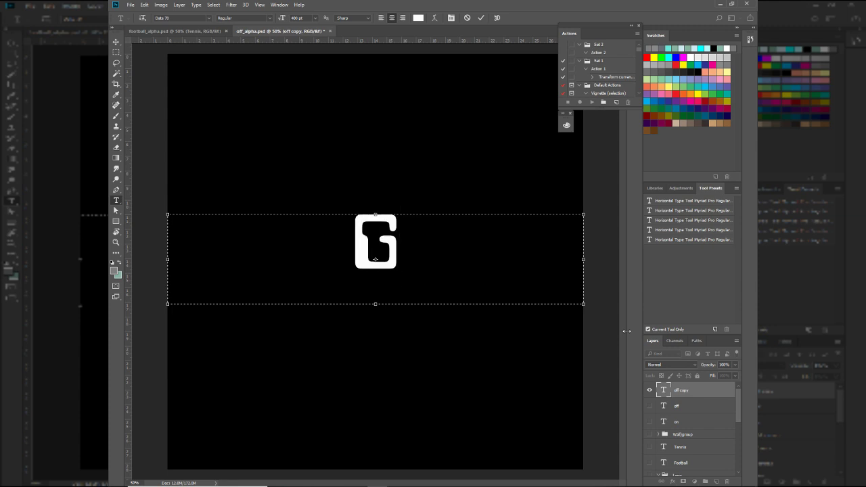
{"action": "key", "text": "BackSpace"}
{"action": "type", "text": "goalkicj"}
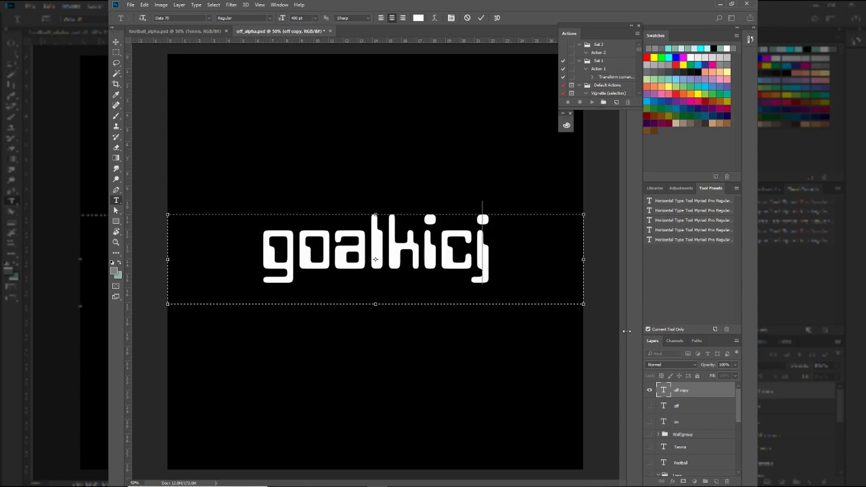
{"action": "key", "text": "BackSpace"}
{"action": "type", "text": "k"}
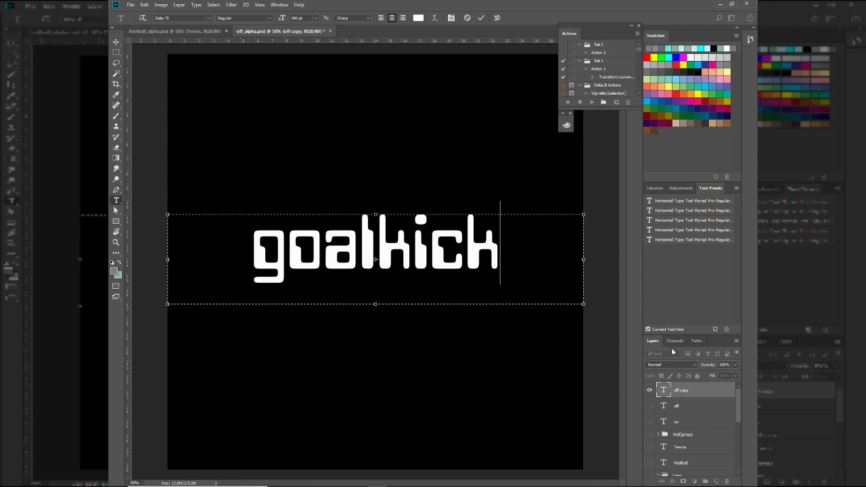
{"action": "left_click", "coordinate": [710, 393]}
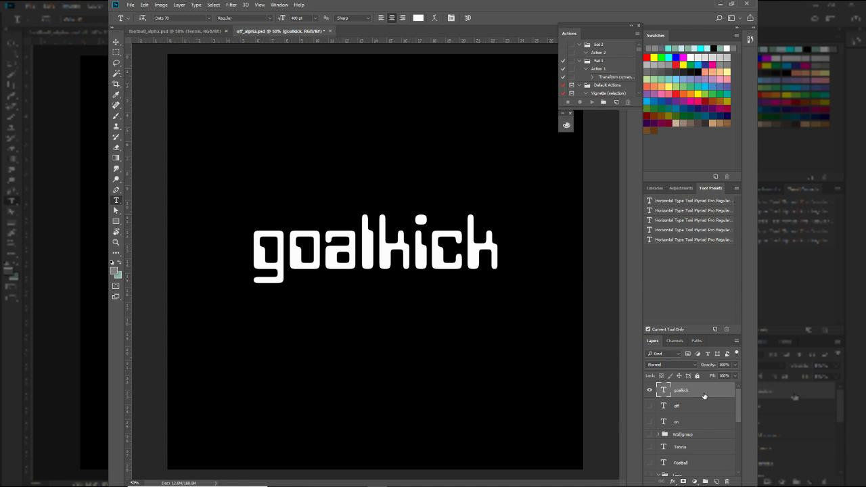
- Duplicate the goalkick text layer, hide the original, and open the copy's text for editing
{"action": "key", "text": "ctrl+j"}
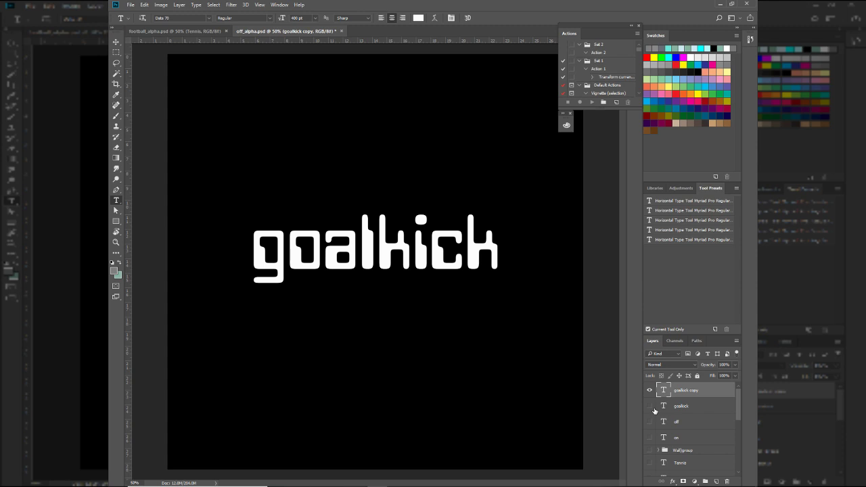
{"action": "double_click", "coordinate": [685, 390]}
{"action": "left_click", "coordinate": [465, 262]}
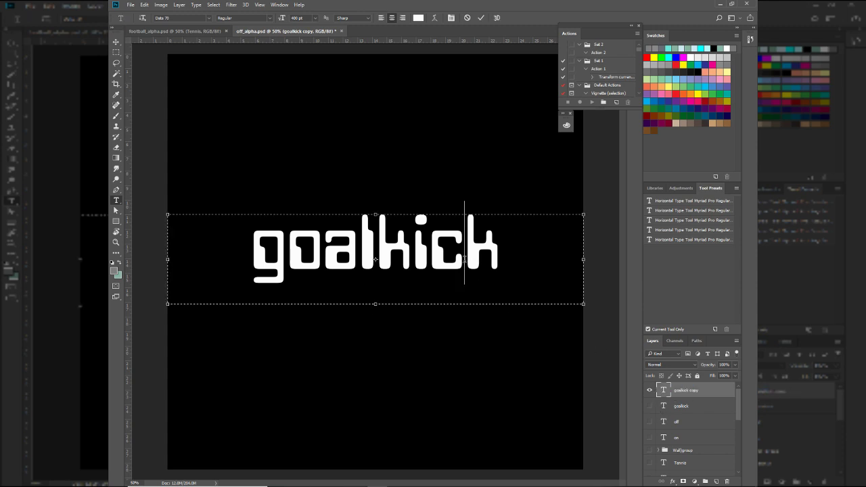
- Replace the goalkick copy's text with "serve" in lowercase
{"action": "key", "text": "ctrl+a"}
{"action": "type", "text": "Serve"}
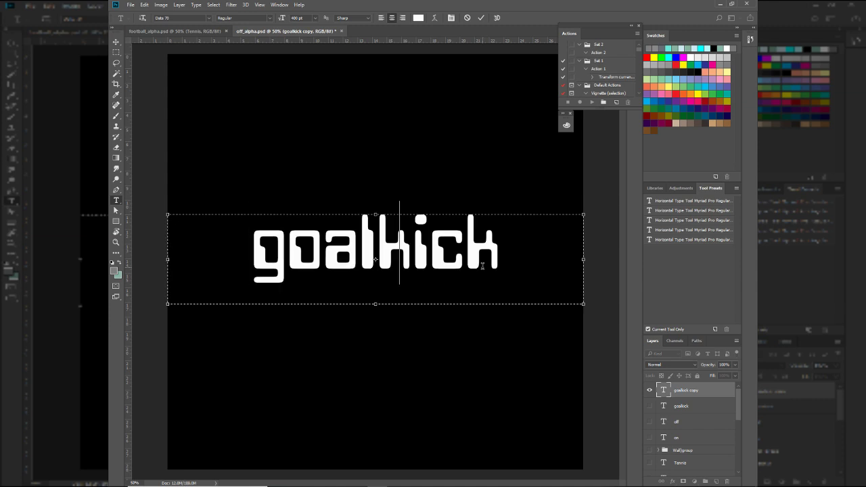
{"action": "key", "text": "BackSpace"}
{"action": "key", "text": "BackSpace"}
{"action": "key", "text": "BackSpace"}
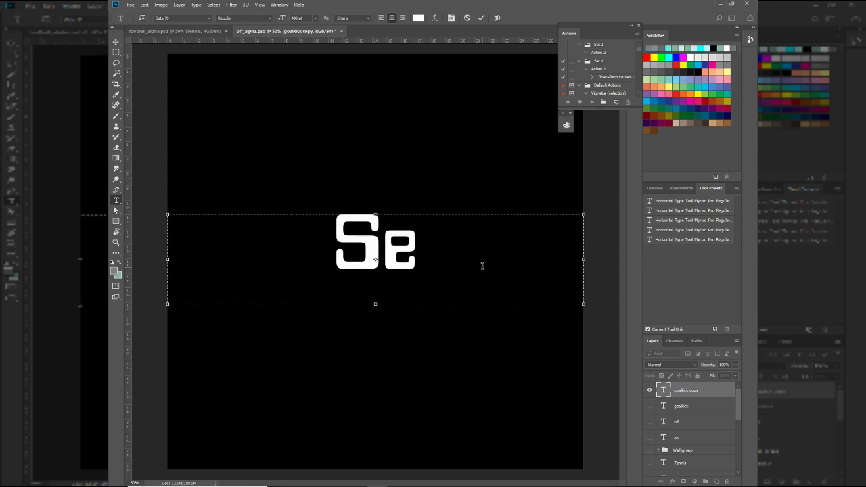
{"action": "type", "text": "werv"}
{"action": "double_click", "coordinate": [483, 269]}
{"action": "key", "text": "BackSpace"}
{"action": "type", "text": "serve"}
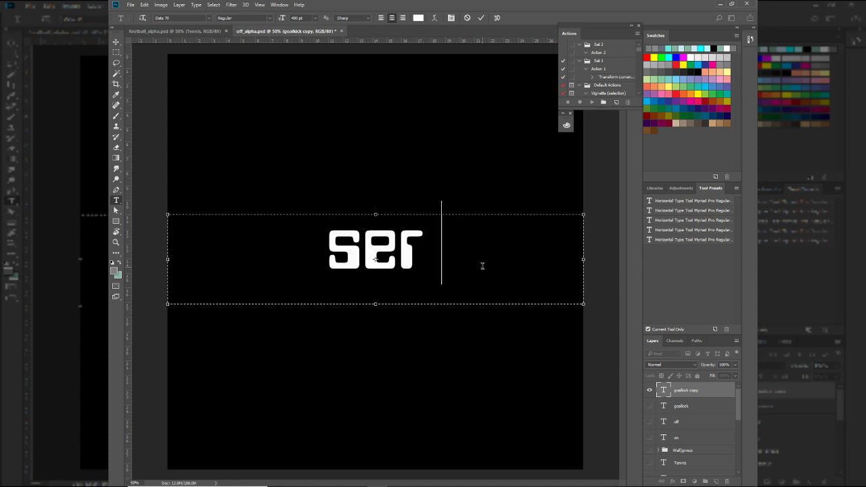
- Check the goalkick and serve labels in the PureRef reference image and return to Photoshop
{"action": "key", "text": "alt+Tab"}
{"action": "key", "text": "alt+Tab"}
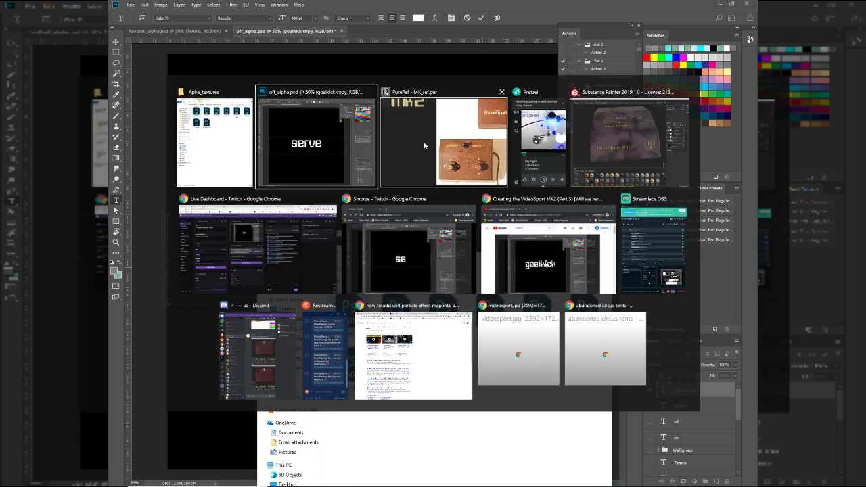
{"action": "left_click", "coordinate": [424, 143]}
{"action": "key", "text": "alt+Tab"}
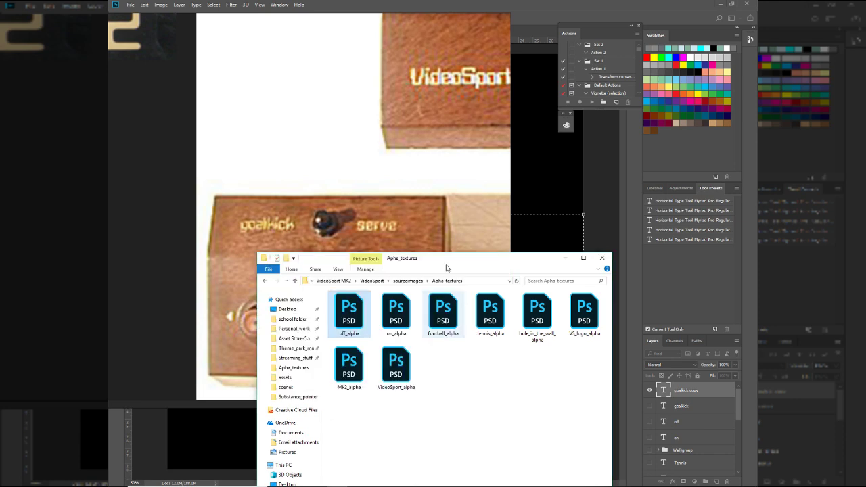
{"action": "left_click", "coordinate": [524, 15]}
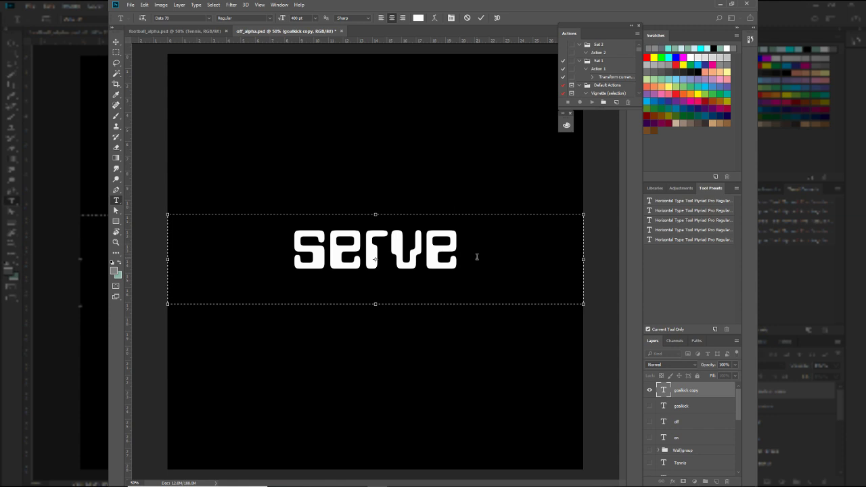
{"action": "key", "text": "Return"}
{"action": "key", "text": "ctrl"}
{"action": "key", "text": "ctrl+a"}
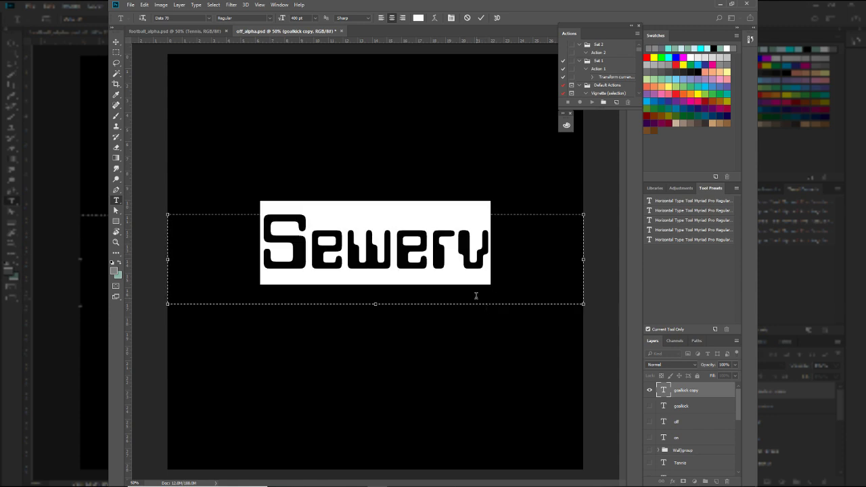
{"action": "type", "text": "illiterate"}
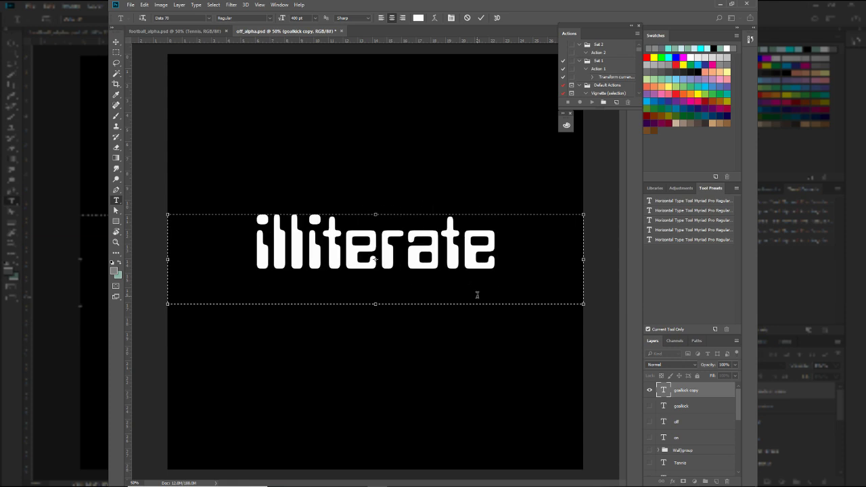
{"action": "key", "text": "ctrl"}
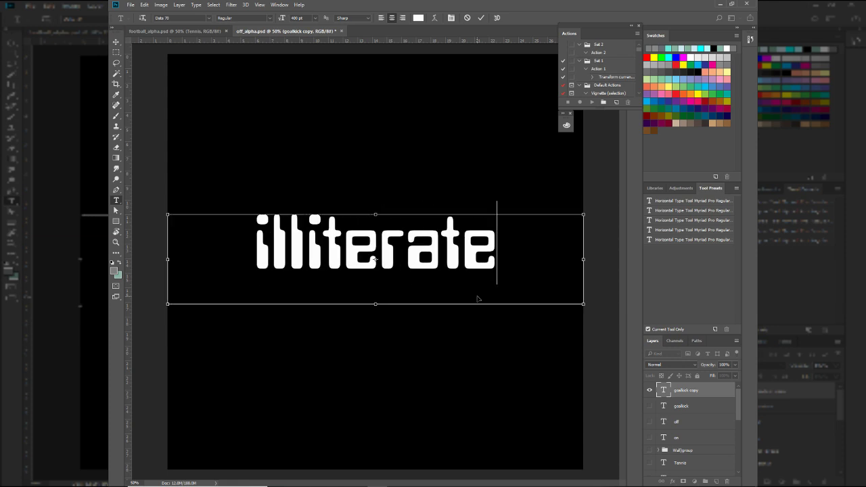
- Replace all the text on the goalkick copy layer with "serve" in lowercase and commit the edit
{"action": "key", "text": "ctrl+a"}
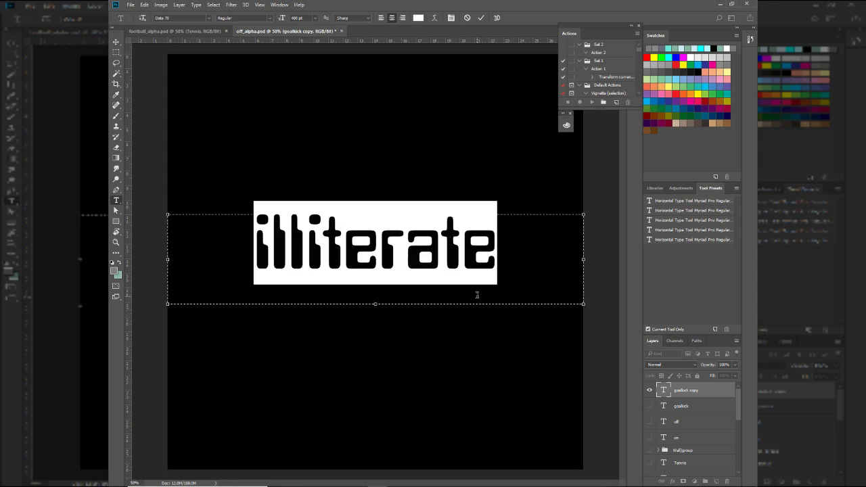
{"action": "key", "text": "BackSpace"}
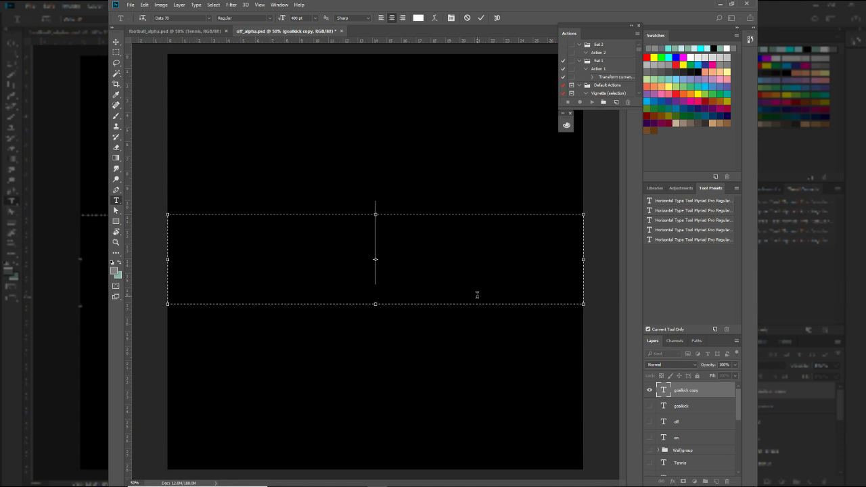
{"action": "type", "text": "serr"}
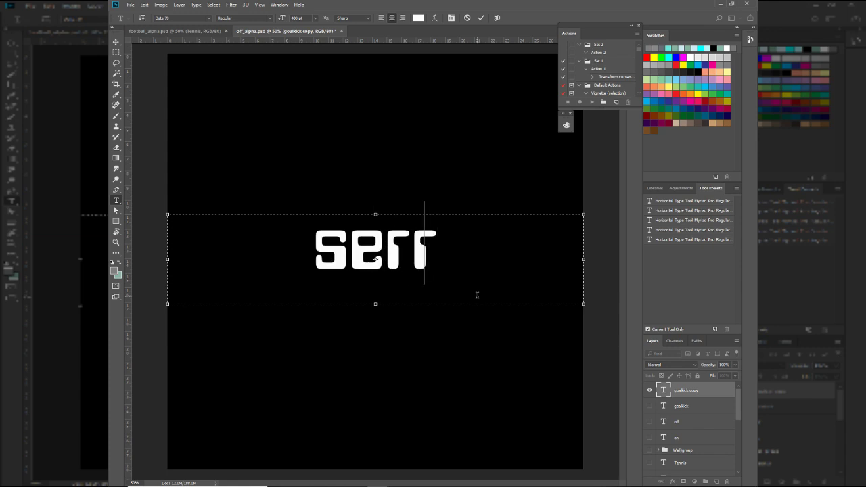
{"action": "key", "text": "BackSpace"}
{"action": "type", "text": "ve"}
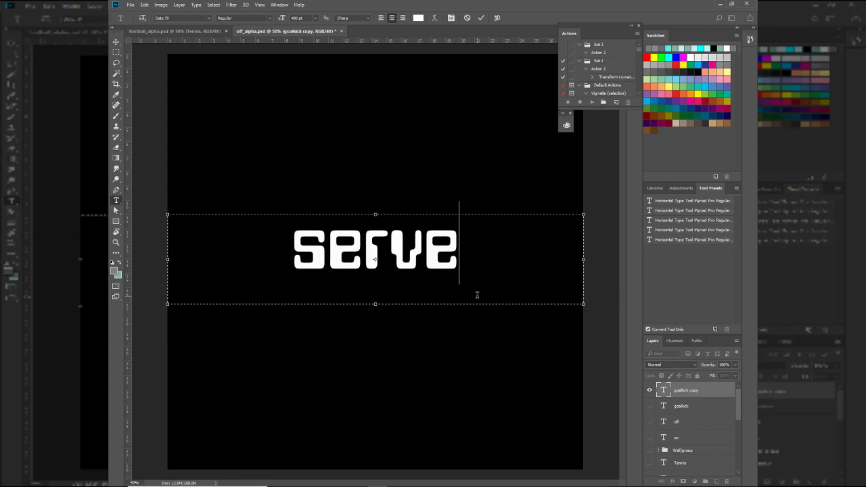
{"action": "left_click", "coordinate": [720, 408]}
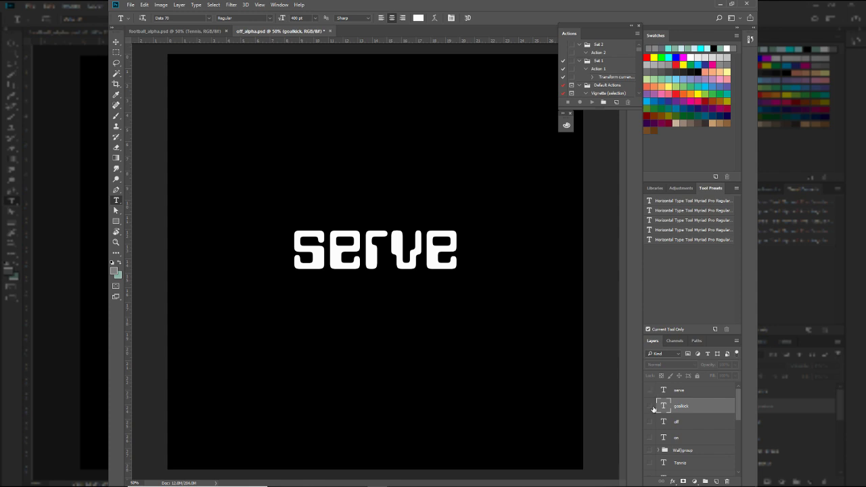
- Show the goalkick layer and save the document as goalkick_alpha in Photoshop format in the Apha_textures folder, keeping Maximize Compatibility on
{"action": "left_click", "coordinate": [651, 406]}
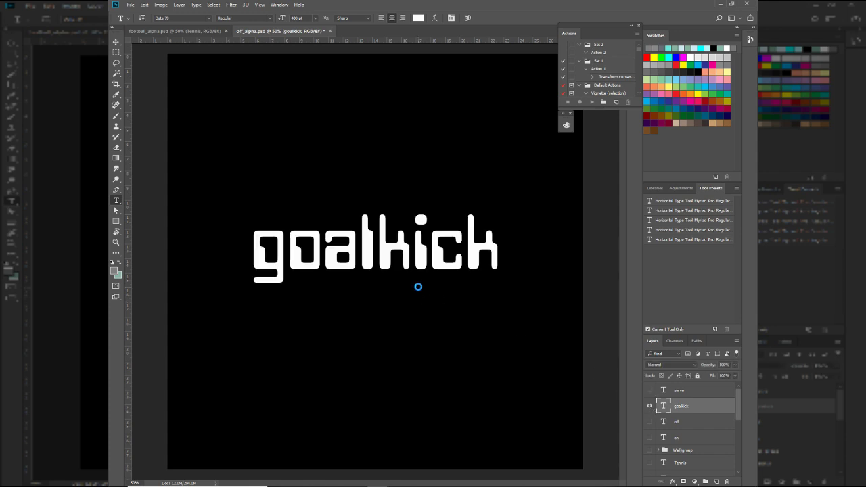
{"action": "key", "text": "ctrl+shift+s"}
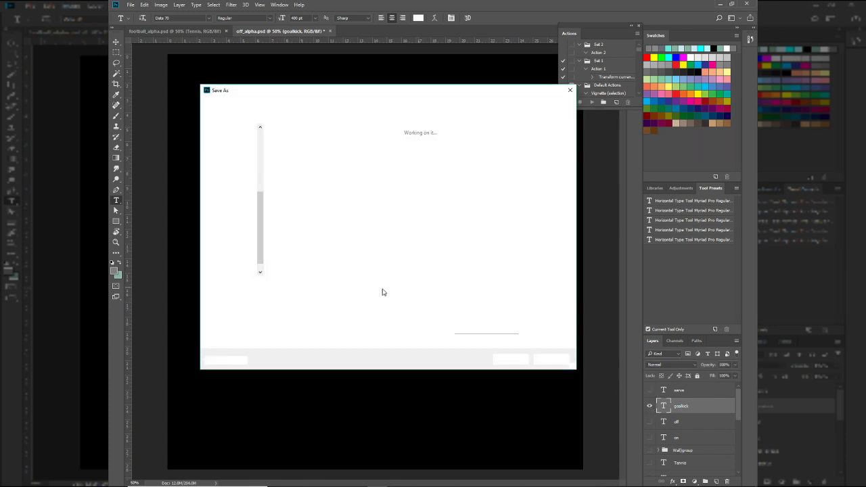
{"action": "left_click", "coordinate": [292, 203]}
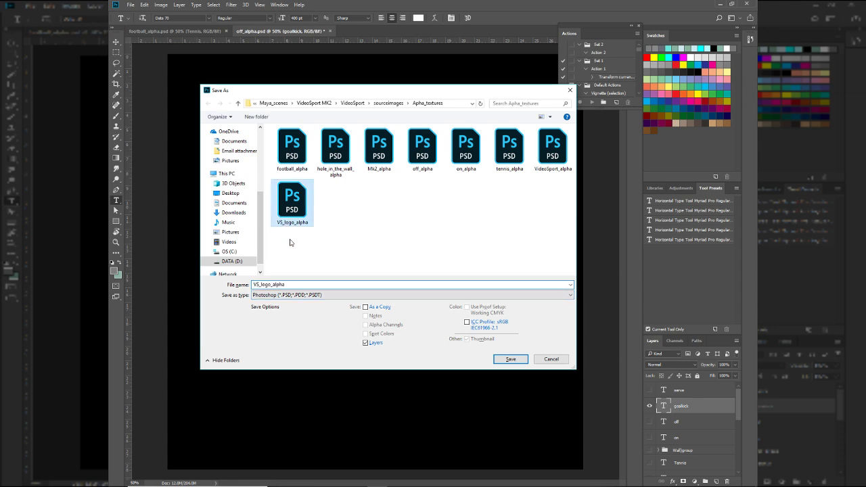
{"action": "double_click", "coordinate": [269, 285]}
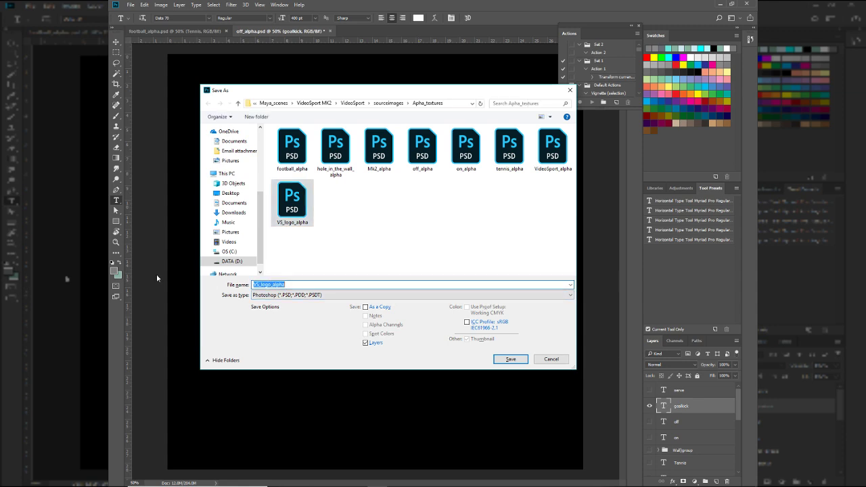
{"action": "key", "text": "End"}
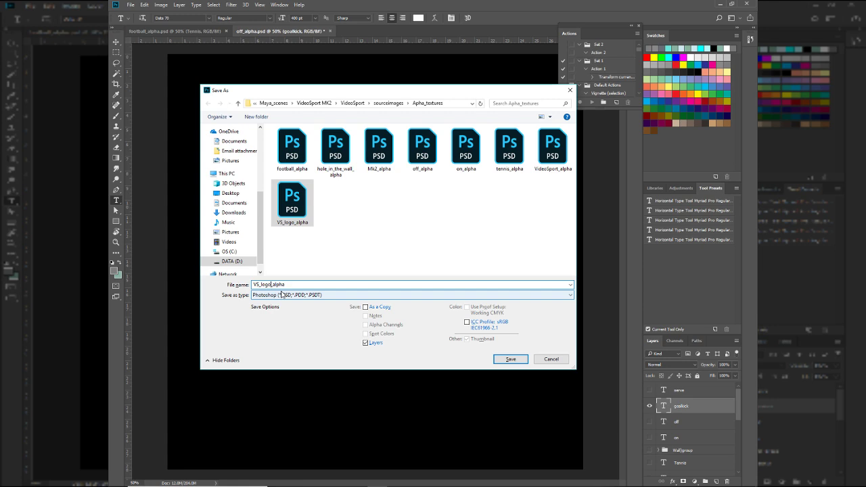
{"action": "key", "text": "shift+Home"}
{"action": "key", "text": "BackSpace"}
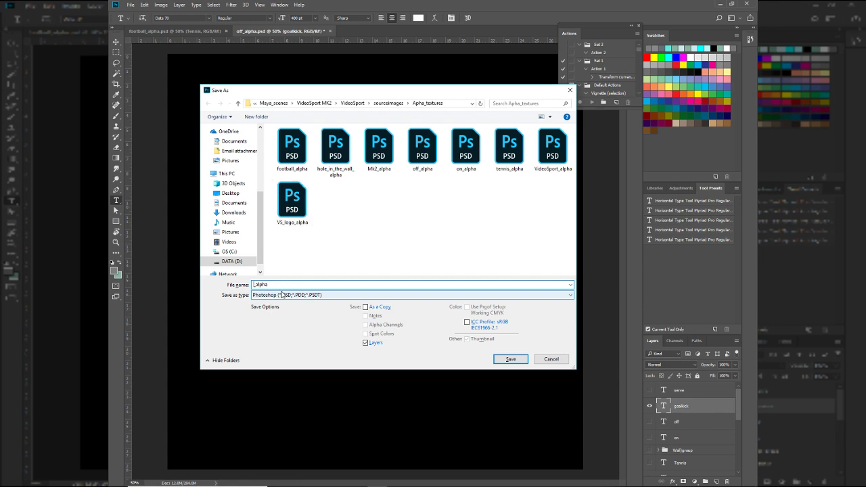
{"action": "type", "text": "goalkick"}
{"action": "key", "text": "Return"}
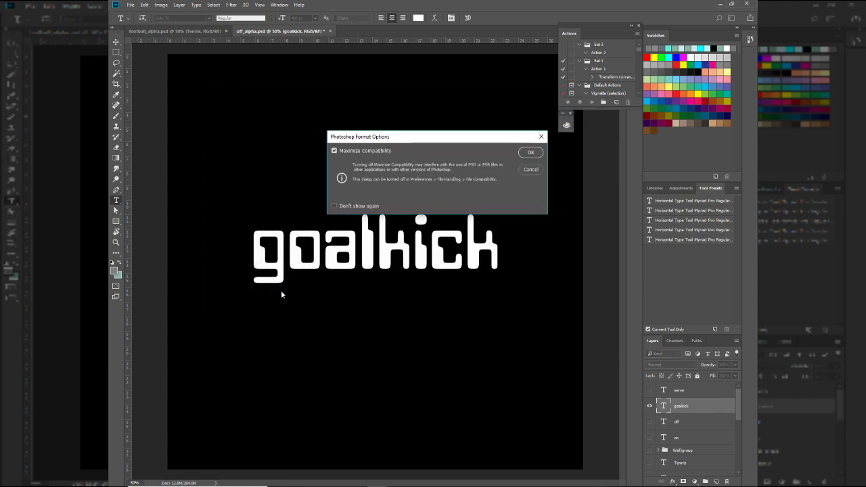
{"action": "left_click", "coordinate": [528, 153]}
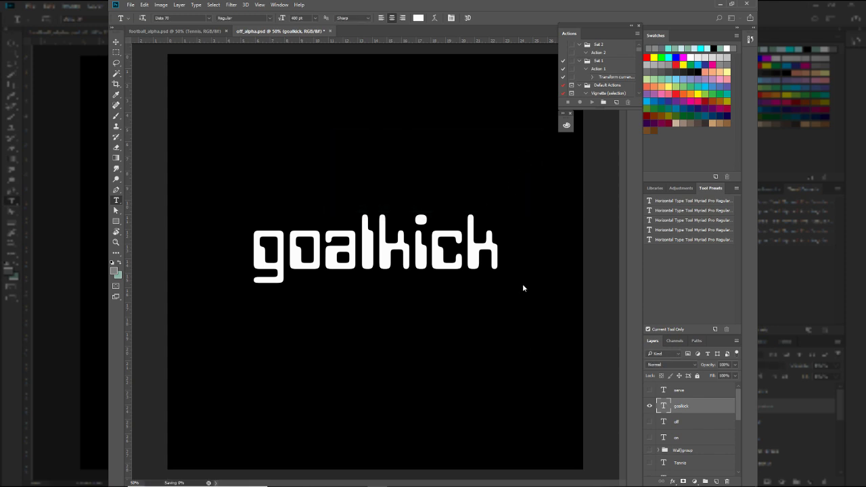
- Hide the goalkick text layer, then show and select the serve text layer
{"action": "left_click", "coordinate": [650, 405]}
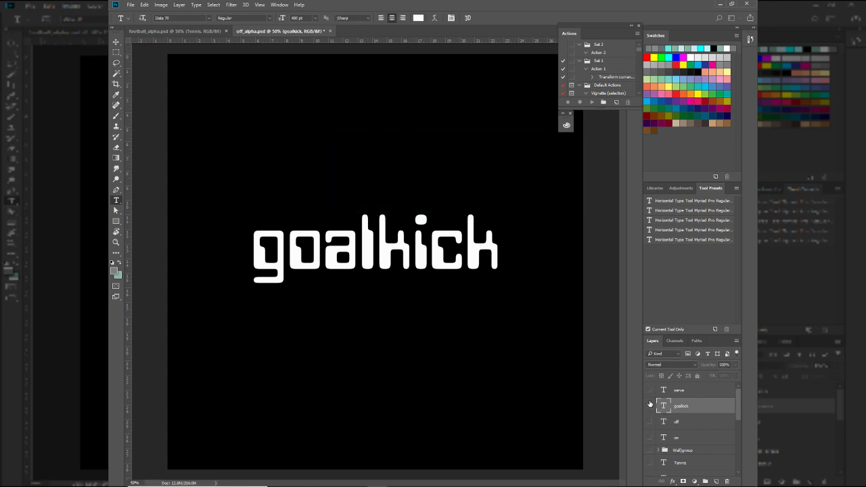
{"action": "left_click", "coordinate": [650, 406]}
{"action": "left_click", "coordinate": [649, 390]}
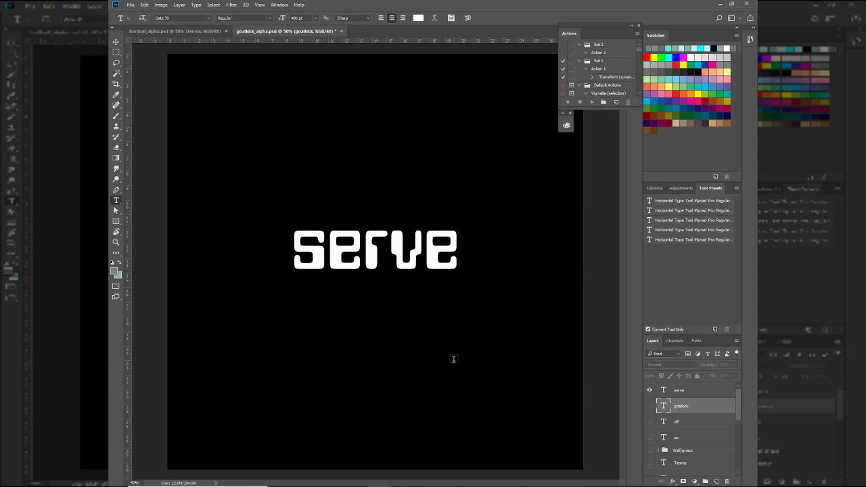
{"action": "double_click", "coordinate": [680, 391]}
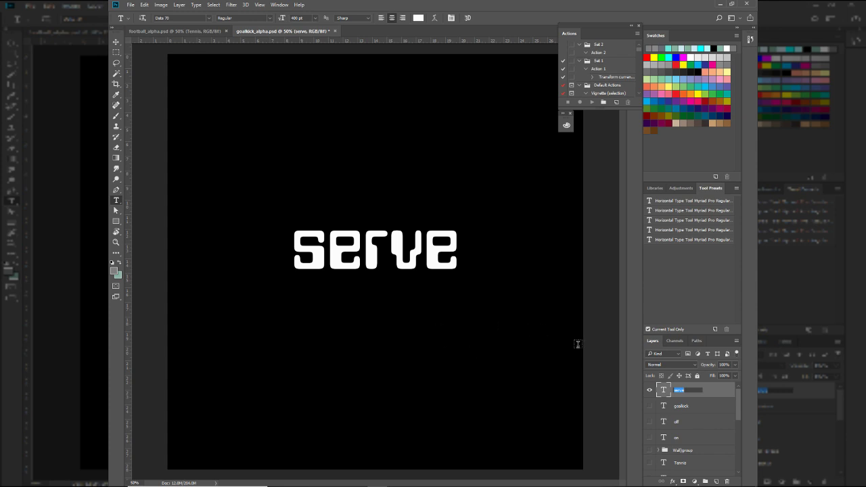
{"action": "left_click", "coordinate": [650, 406]}
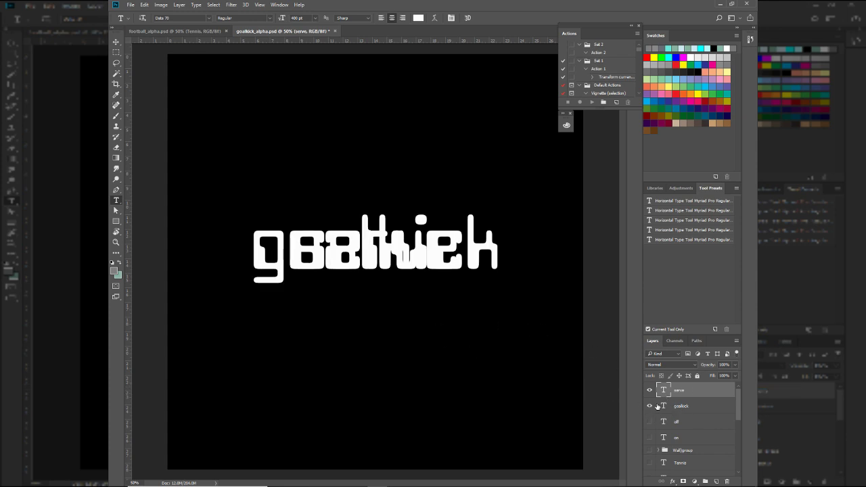
{"action": "left_click", "coordinate": [650, 406]}
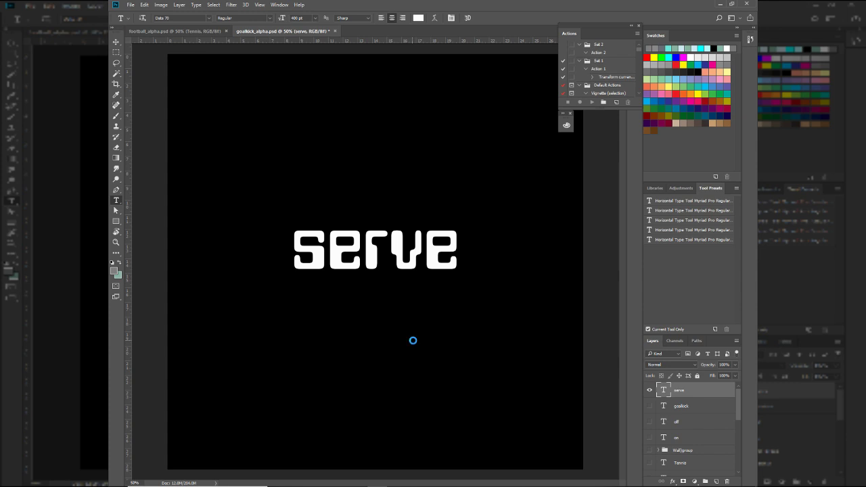
- Save the document under the new name serve_alpha in Photoshop format with Maximize Compatibility on
{"action": "key", "text": "ctrl+shift+s"}
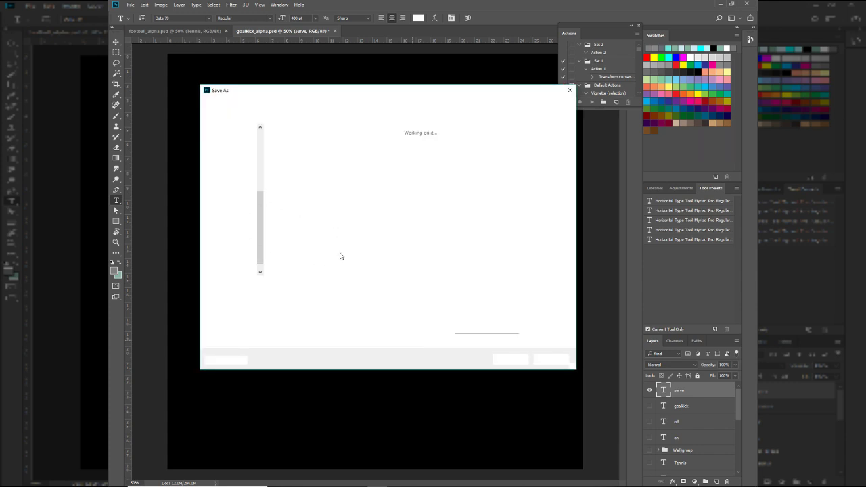
{"action": "left_click_drag", "start_coordinate": [274, 285], "coordinate": [251, 286]}
{"action": "type", "text": "serve_alpha"}
{"action": "key", "text": "Return"}
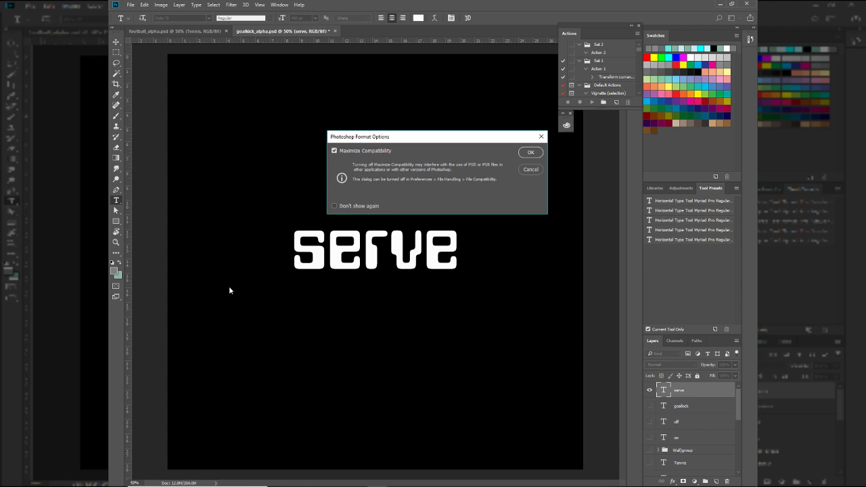
{"action": "left_click", "coordinate": [529, 154]}
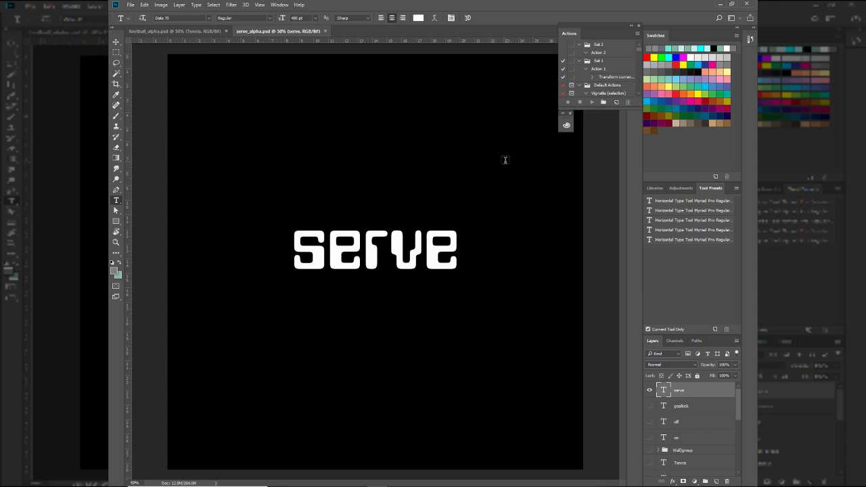
- Switch to Substance Painter, hide the Console_MAT texture set and show Remote_MAT
{"action": "left_click", "coordinate": [720, 4]}
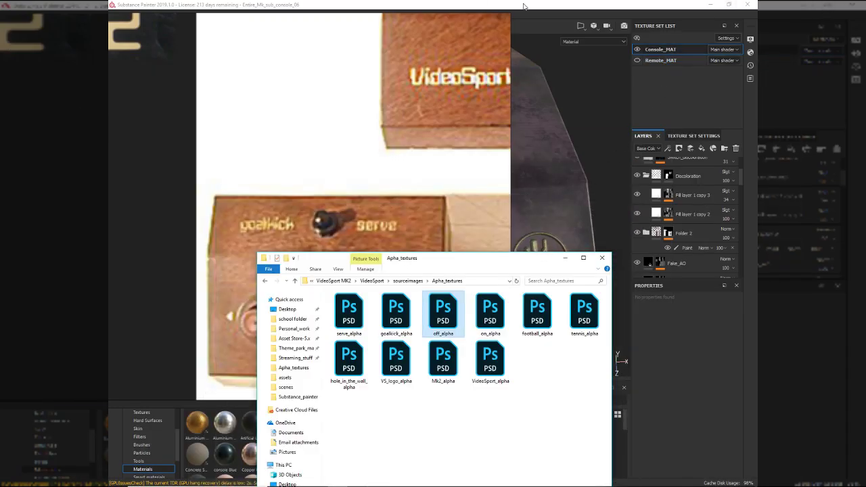
{"action": "left_click", "coordinate": [526, 5]}
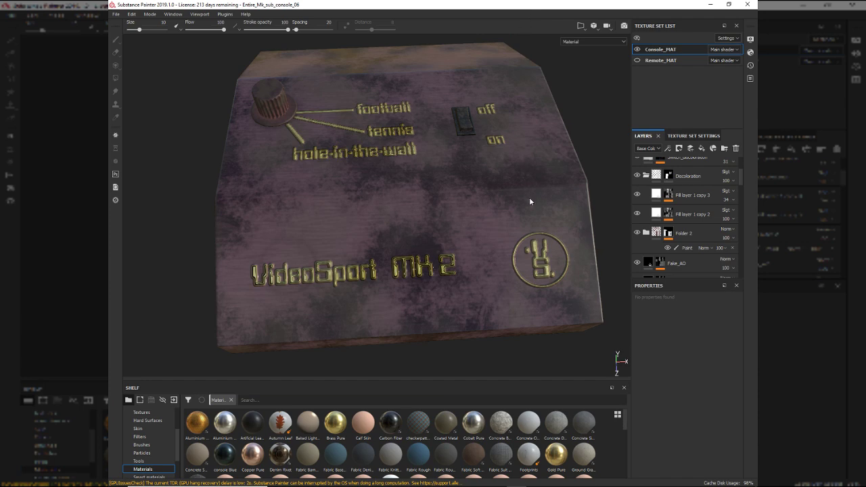
{"action": "left_click", "coordinate": [637, 50]}
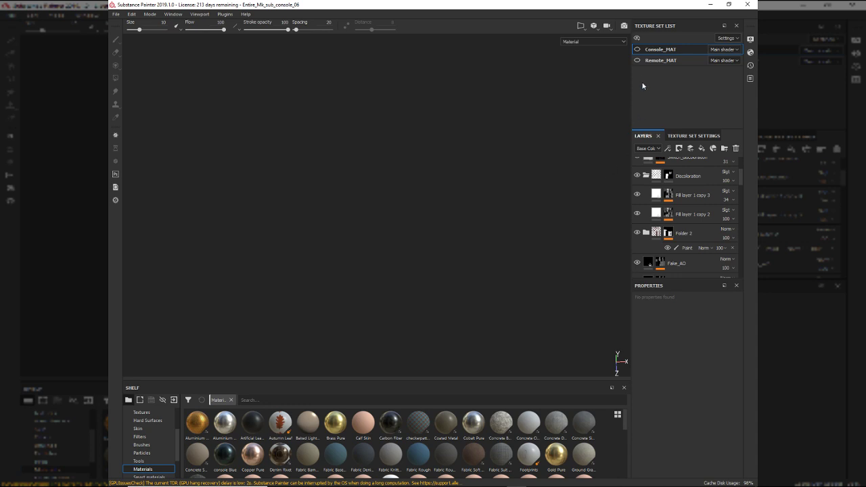
{"action": "left_click", "coordinate": [637, 59]}
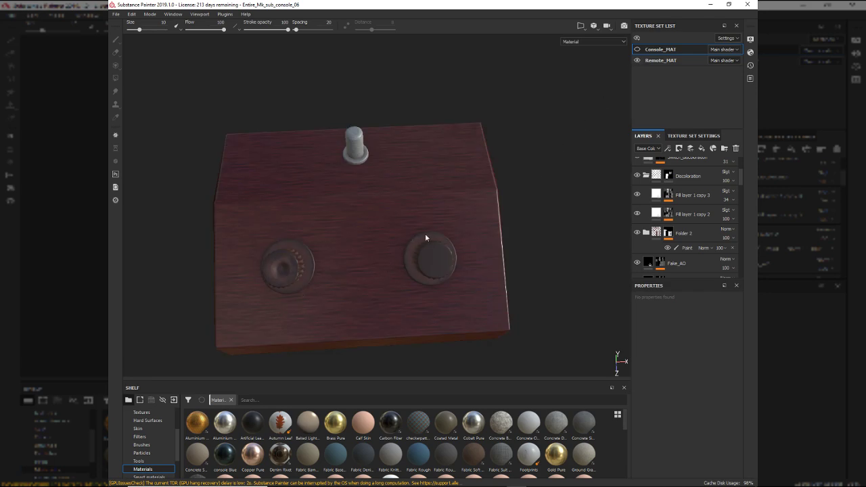
- Switch to the Apha_textures folder window and move it clear of the Substance Painter shelf
{"action": "key", "text": "alt+Tab"}
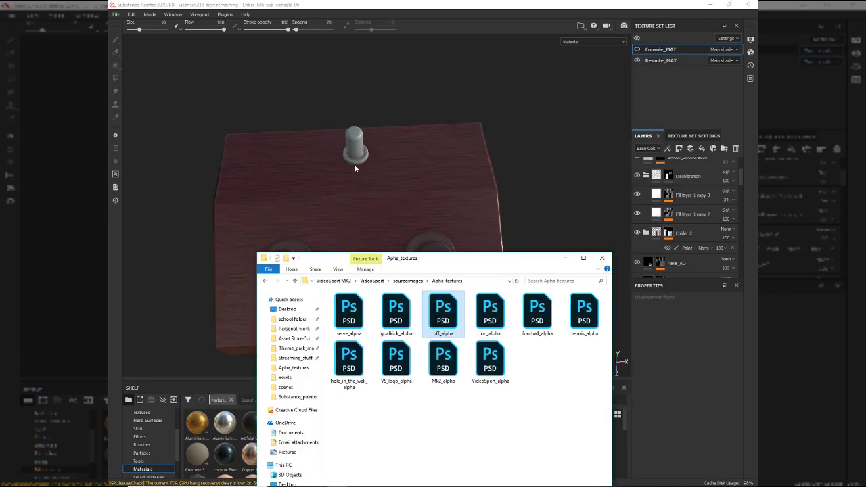
{"action": "left_click", "coordinate": [450, 250]}
{"action": "key", "text": "alt+Tab"}
{"action": "left_click_drag", "start_coordinate": [502, 262], "coordinate": [618, 124]}
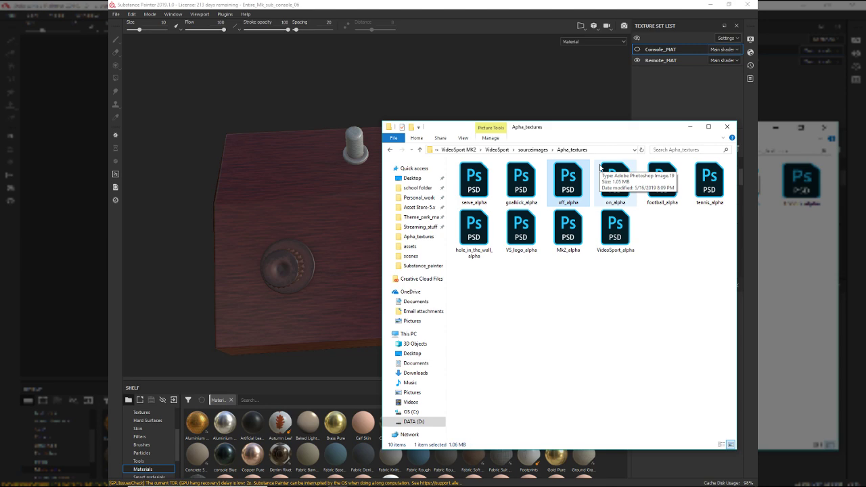
{"action": "left_click", "coordinate": [600, 289]}
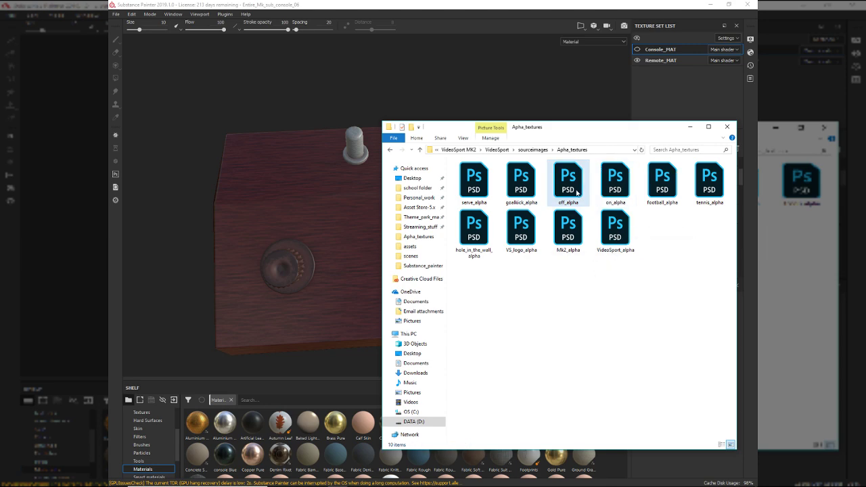
- Bring serve_alpha and goalkick_alpha from the Apha_textures folder into the Substance Painter shelf for import
{"action": "left_click", "coordinate": [483, 182]}
{"action": "left_click", "coordinate": [524, 181], "text": "ctrl"}
{"action": "left_click_drag", "start_coordinate": [525, 182], "coordinate": [345, 458]}
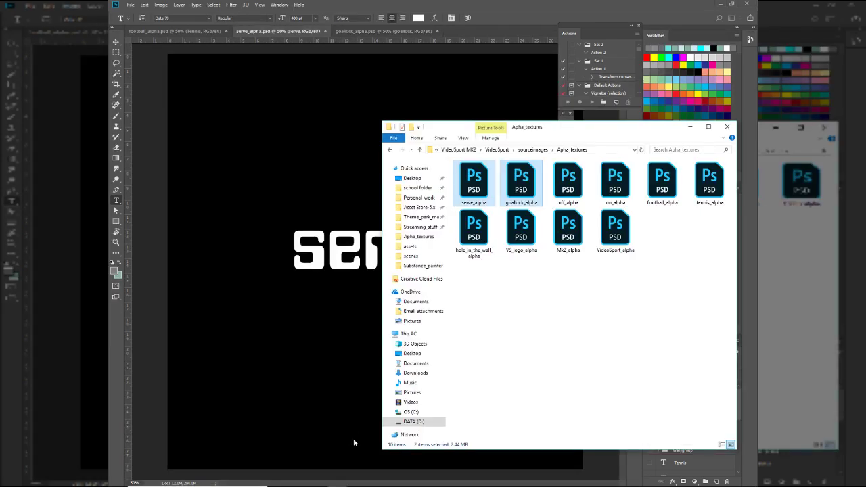
{"action": "key", "text": "alt+Tab"}
{"action": "left_click", "coordinate": [461, 174]}
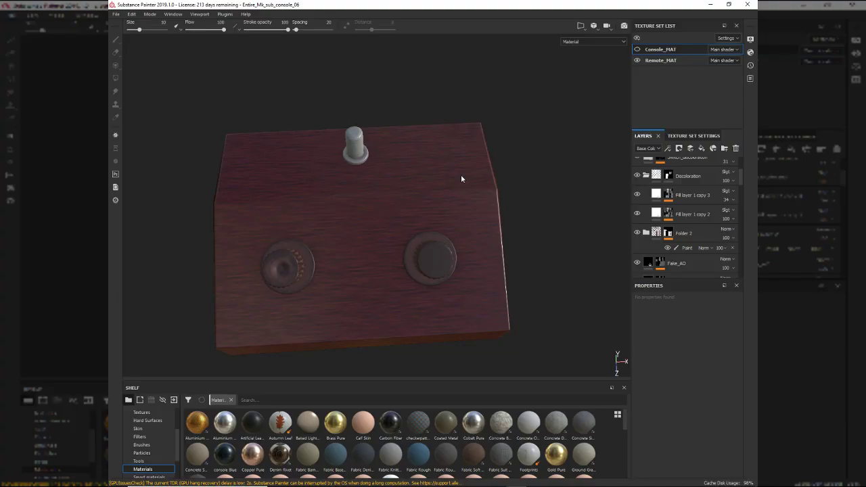
{"action": "key", "text": "alt+Tab"}
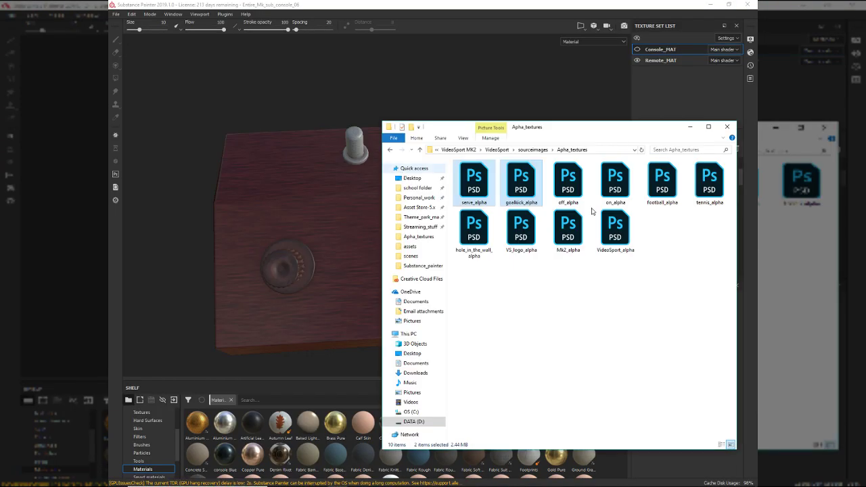
{"action": "mouse_move", "coordinate": [508, 178]}
{"action": "left_mouse_down"}
{"action": "mouse_move", "coordinate": [495, 275]}
{"action": "mouse_move", "coordinate": [338, 422]}
{"action": "mouse_move", "coordinate": [335, 410]}
{"action": "left_mouse_up"}
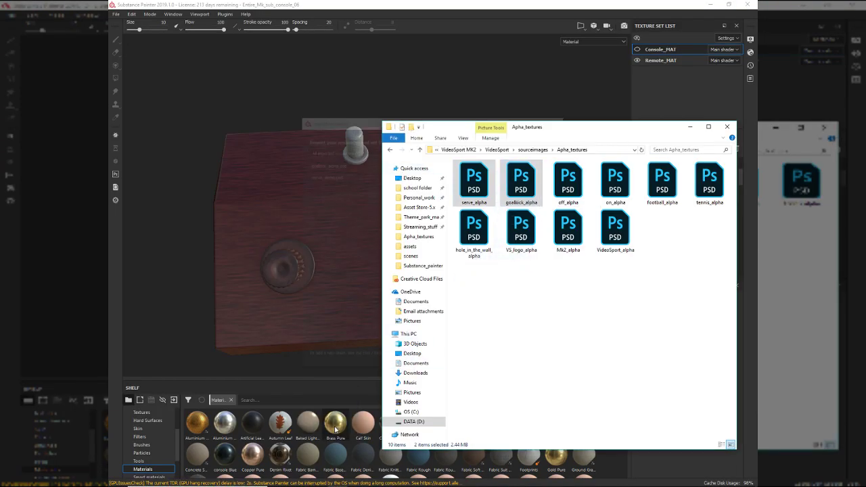
{"action": "left_click", "coordinate": [337, 305]}
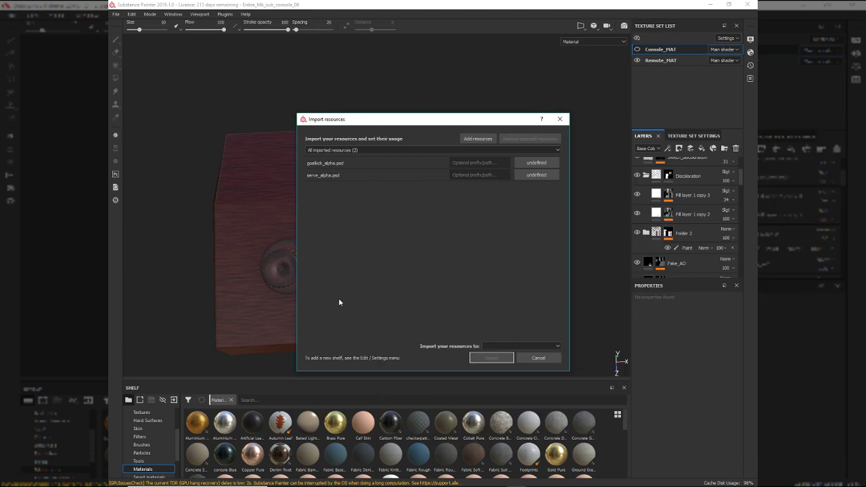
- Set the usage of goalkick_alpha.psd and serve_alpha.psd to texture
{"action": "left_click", "coordinate": [536, 163]}
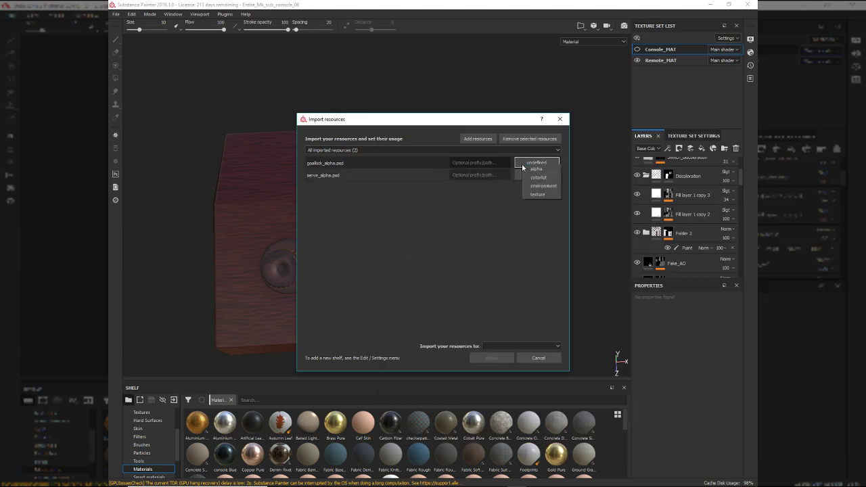
{"action": "left_click", "coordinate": [541, 194]}
{"action": "left_click", "coordinate": [535, 176]}
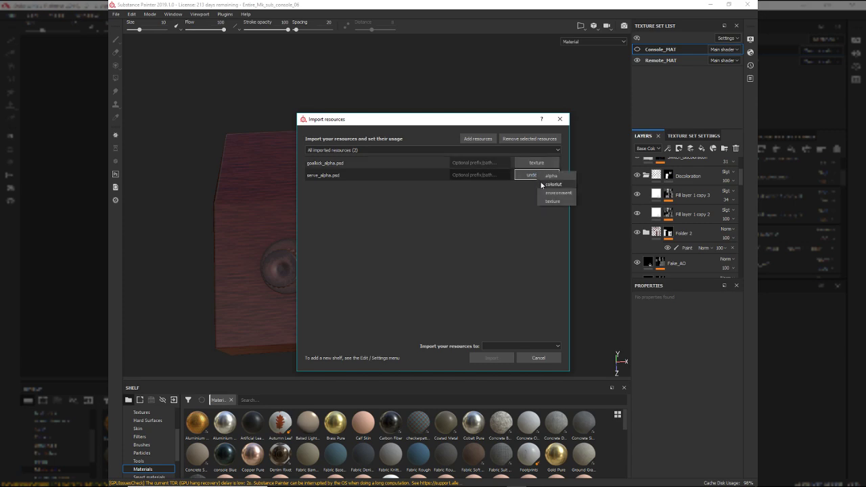
{"action": "left_click", "coordinate": [550, 202]}
- Set both resources' usage to alpha, import them into project Entire_Mk_sub_console_06, and list the project's resources in the shelf
{"action": "left_click", "coordinate": [539, 161]}
{"action": "left_click", "coordinate": [512, 177]}
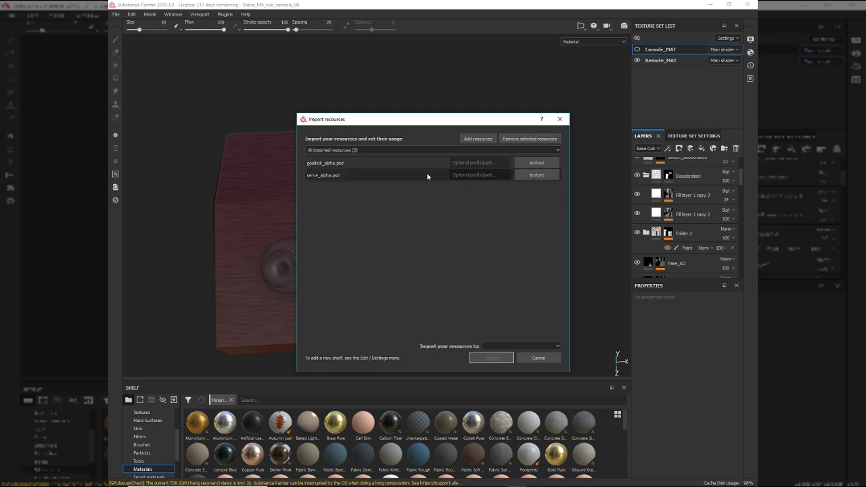
{"action": "left_click", "coordinate": [550, 166]}
{"action": "left_click", "coordinate": [555, 170]}
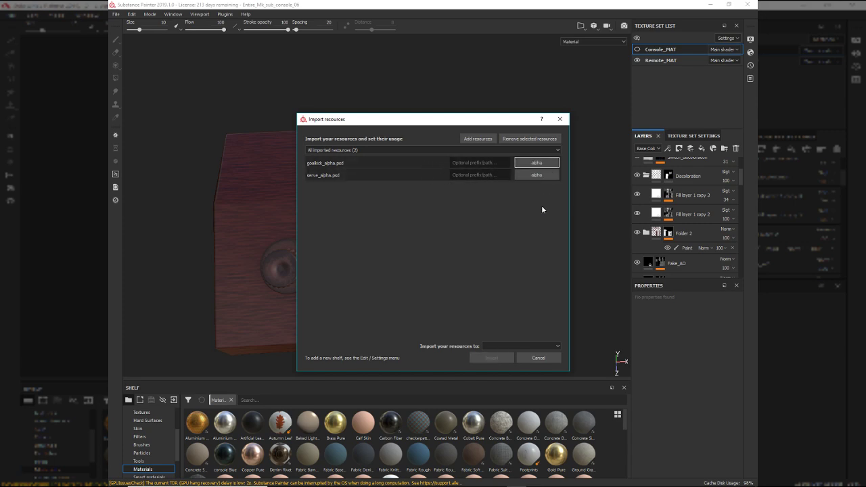
{"action": "left_click", "coordinate": [531, 346]}
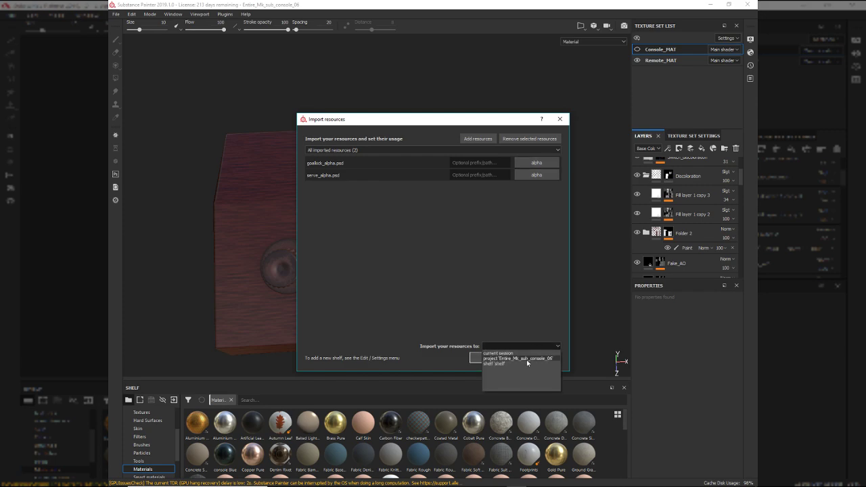
{"action": "left_click", "coordinate": [525, 359]}
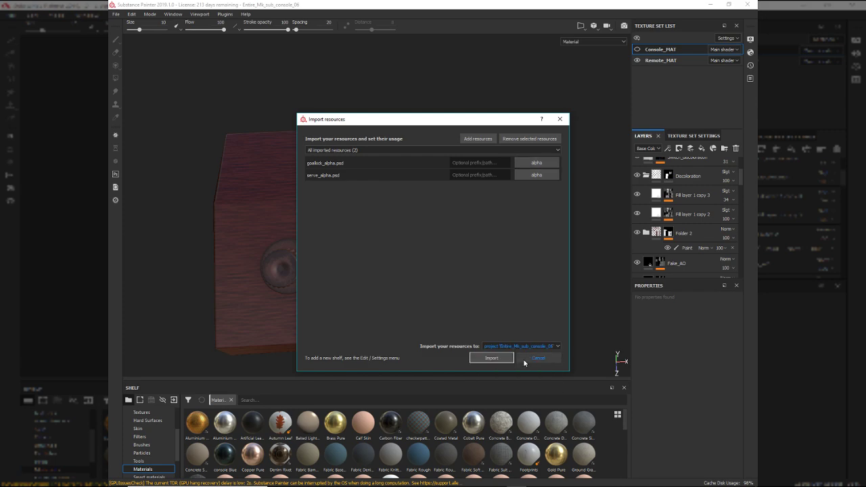
{"action": "left_click", "coordinate": [491, 357]}
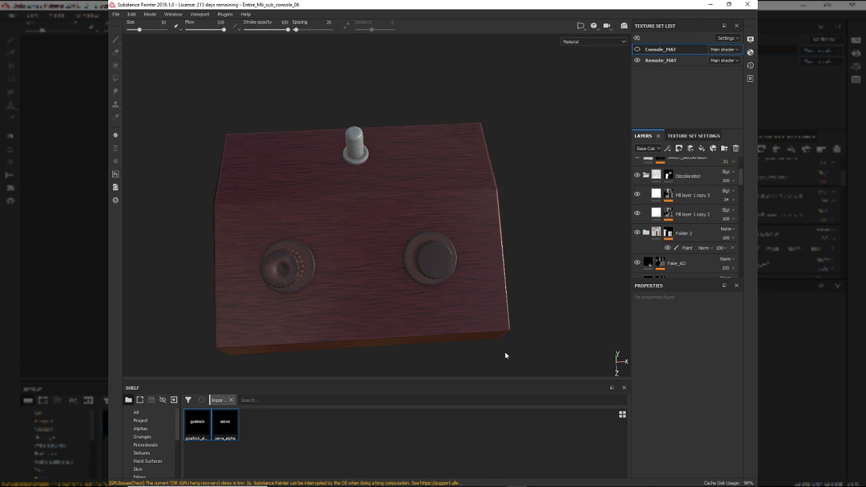
{"action": "left_click", "coordinate": [141, 421]}
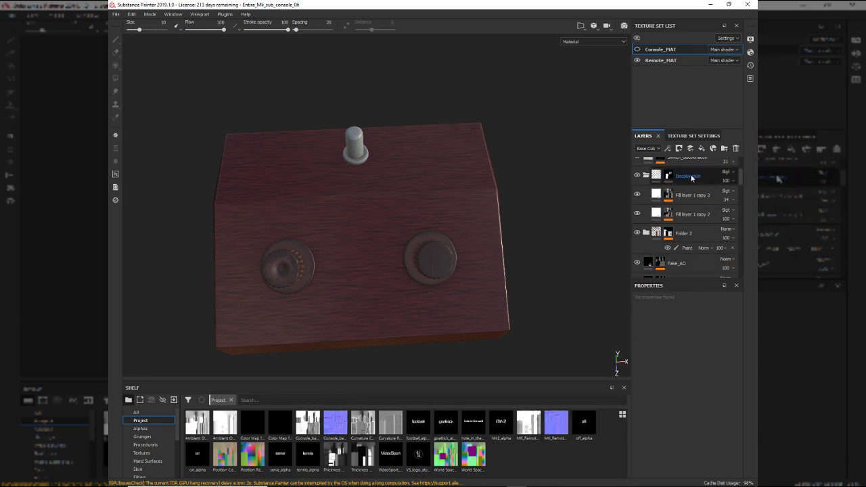
- Compare the labelled console with the remote by switching the visibility of the Console_MAT and Remote_MAT texture sets
{"action": "left_click", "coordinate": [676, 59]}
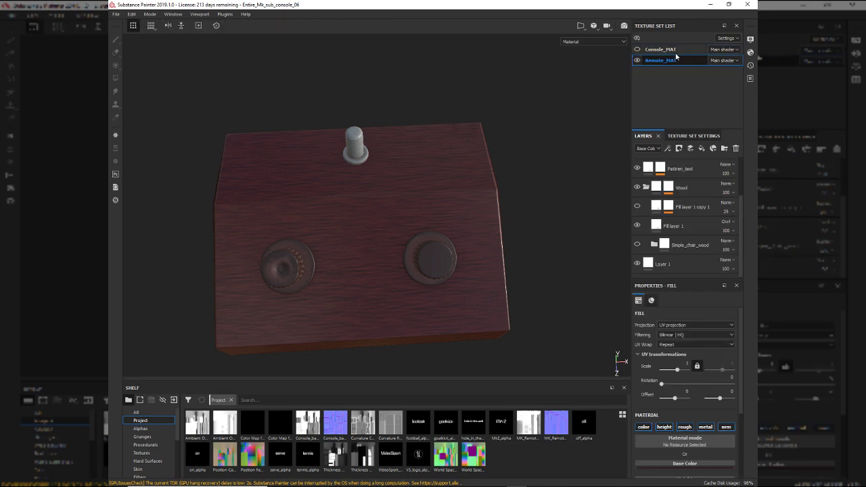
{"action": "left_click", "coordinate": [675, 52]}
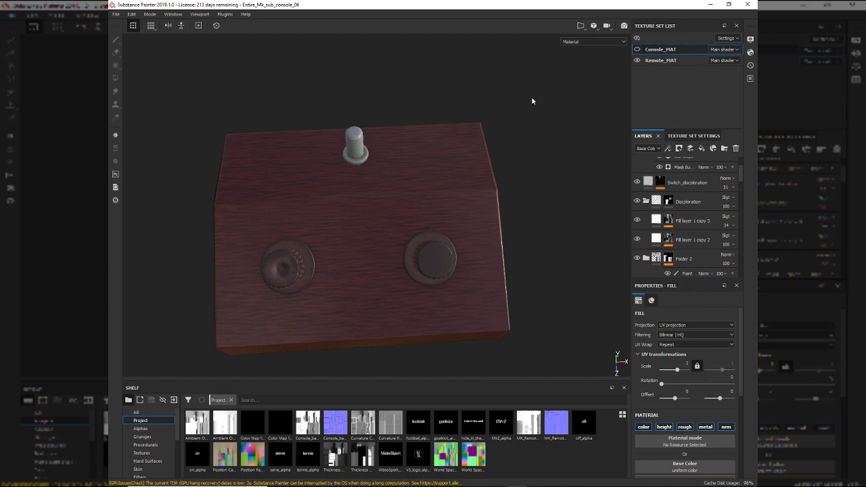
{"action": "left_click", "coordinate": [637, 61]}
{"action": "left_click", "coordinate": [637, 50]}
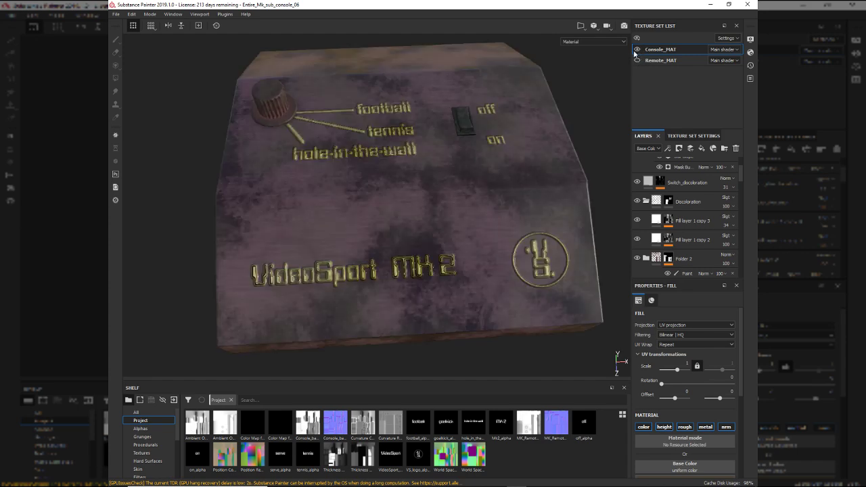
{"action": "left_click", "coordinate": [636, 51]}
{"action": "left_click", "coordinate": [637, 64]}
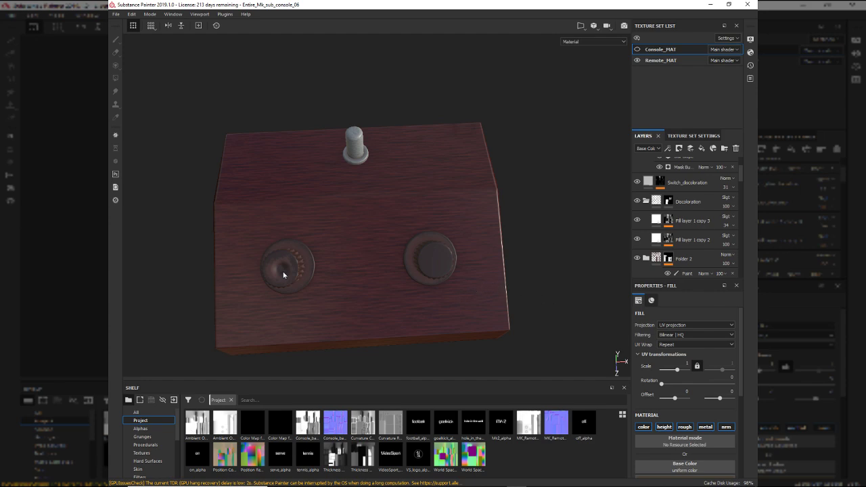
{"action": "left_click_drag", "start_coordinate": [286, 271], "coordinate": [522, 231], "text": "alt"}
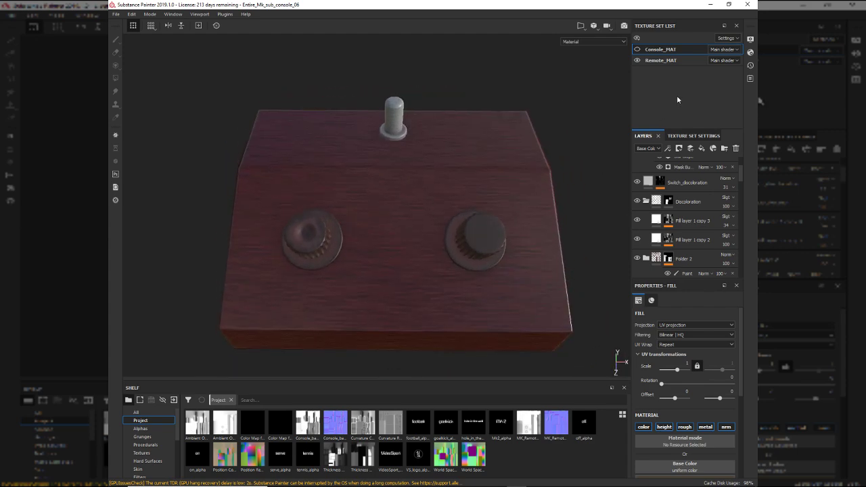
- Inspect the mask effects of the Video_sport layer in Console_MAT that make up the console's labels
{"action": "scroll", "coordinate": [684, 217], "scroll_direction": "down", "scroll_amount": 5}
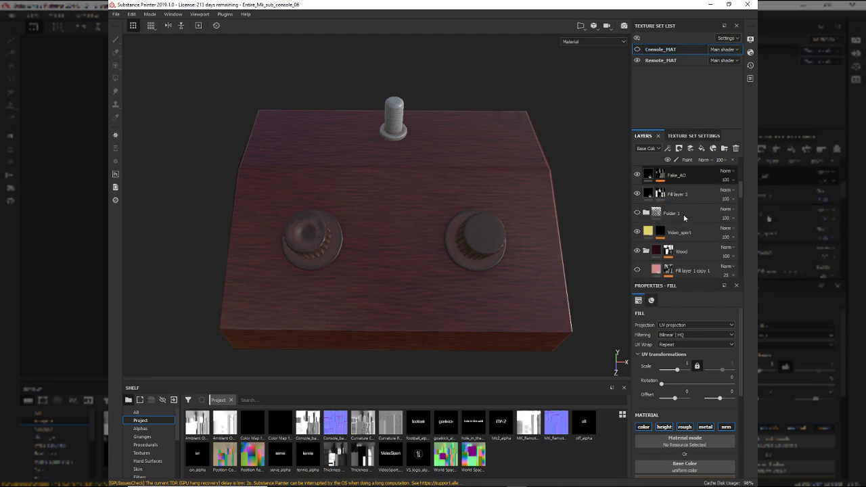
{"action": "left_click", "coordinate": [670, 234]}
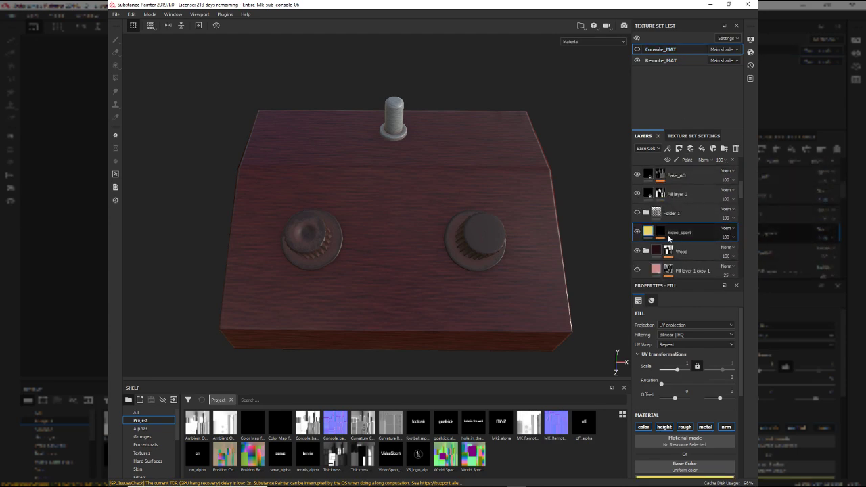
{"action": "left_click", "coordinate": [662, 232]}
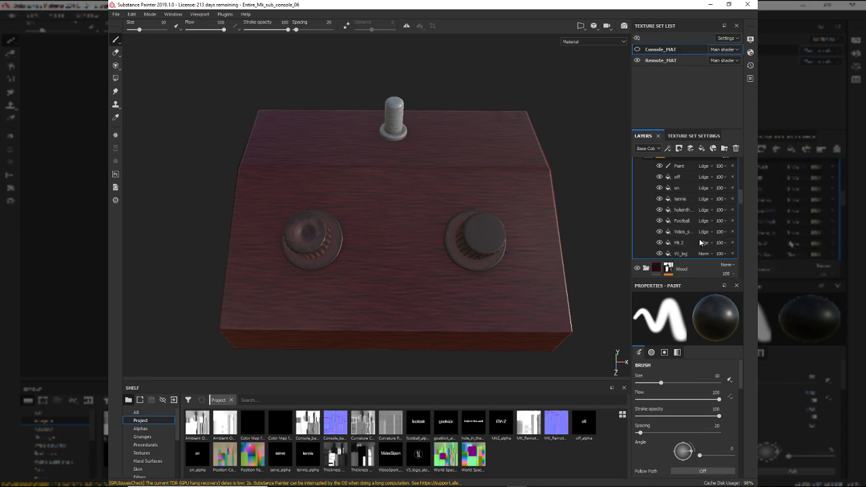
{"action": "scroll", "coordinate": [684, 209], "scroll_direction": "up", "scroll_amount": 2}
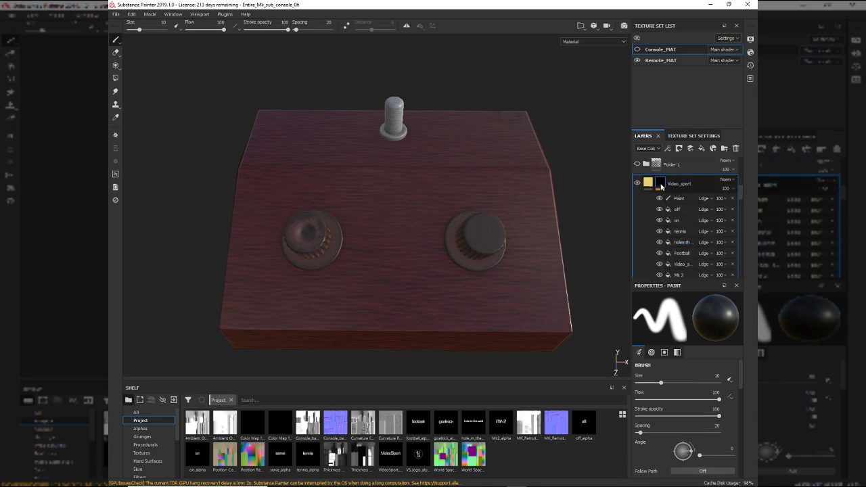
{"action": "left_click", "coordinate": [657, 186]}
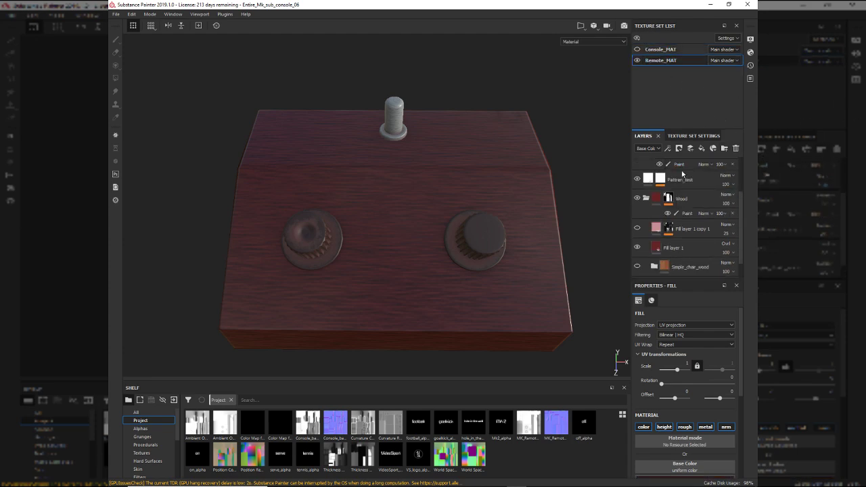
- Examine the layer stacks of Remote_MAT and Console_MAT to compare where the label layer sits
{"action": "scroll", "coordinate": [680, 205], "scroll_direction": "up", "scroll_amount": 2}
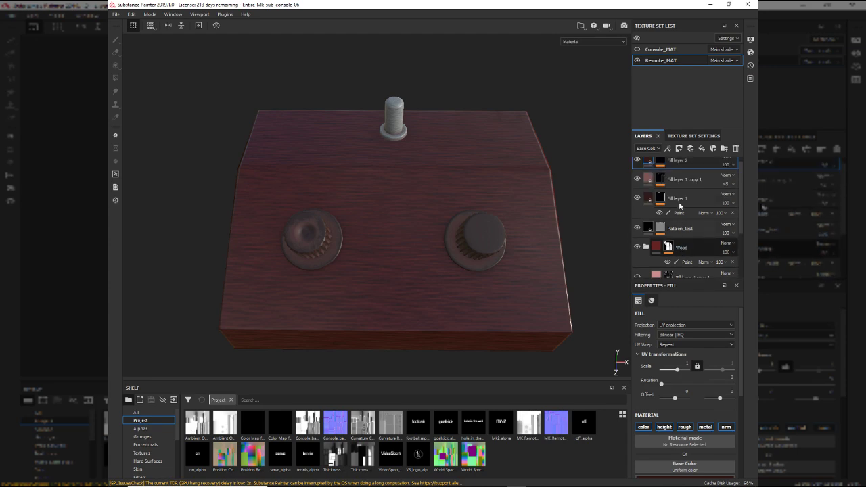
{"action": "scroll", "coordinate": [680, 205], "scroll_direction": "up", "scroll_amount": 1}
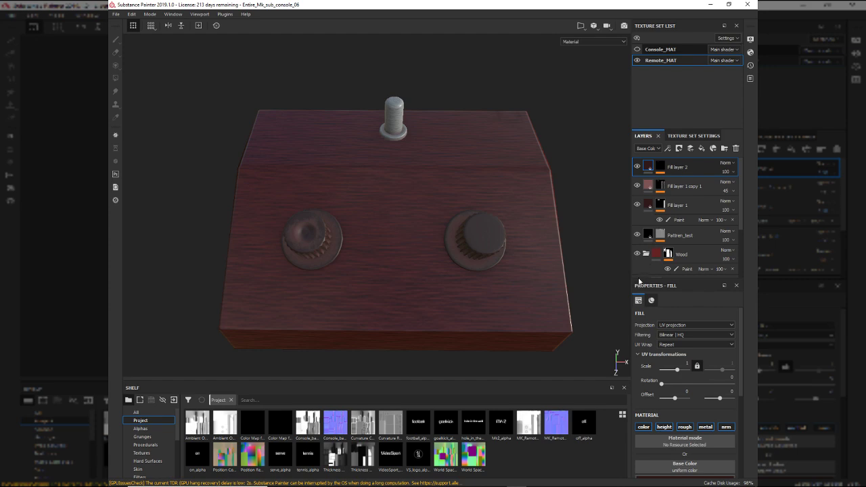
{"action": "left_click", "coordinate": [659, 49]}
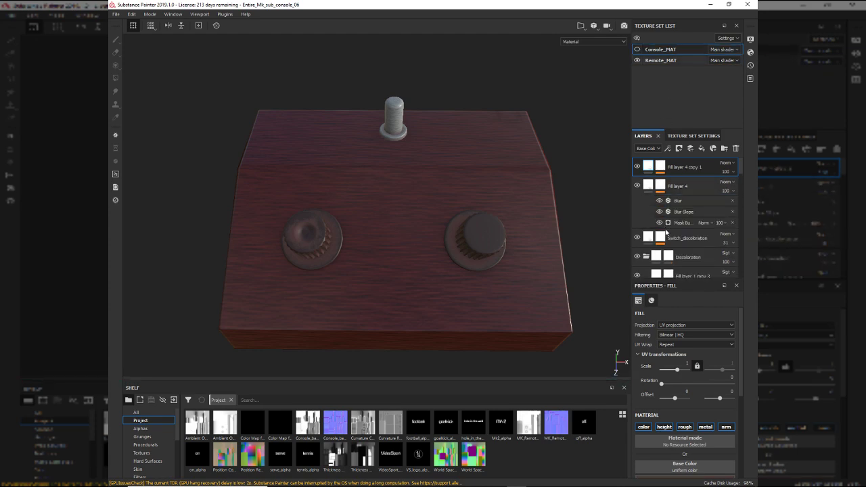
{"action": "scroll", "coordinate": [668, 230], "scroll_direction": "down", "scroll_amount": 1}
{"action": "left_click", "coordinate": [670, 225]}
{"action": "scroll", "coordinate": [674, 228], "scroll_direction": "down", "scroll_amount": 4}
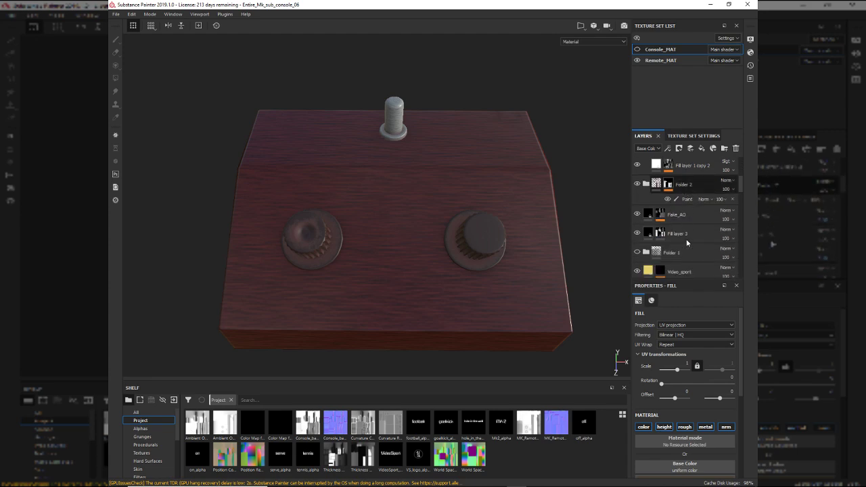
{"action": "scroll", "coordinate": [689, 244], "scroll_direction": "down", "scroll_amount": 2}
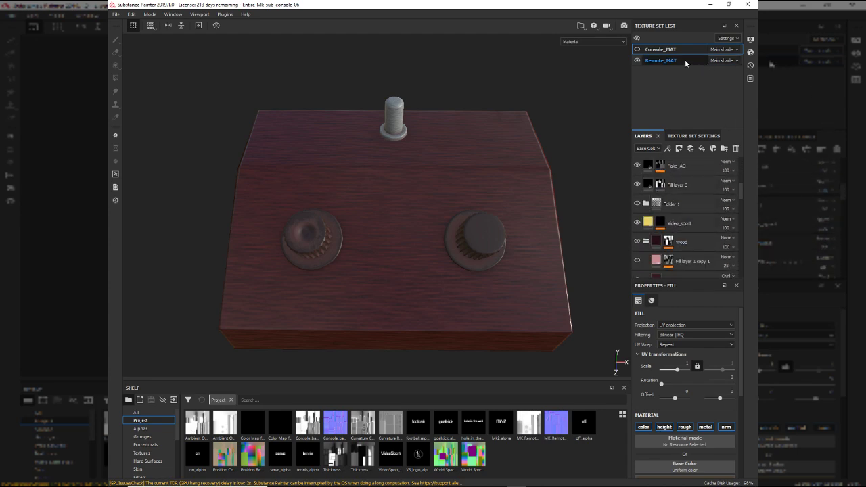
{"action": "left_click", "coordinate": [659, 247]}
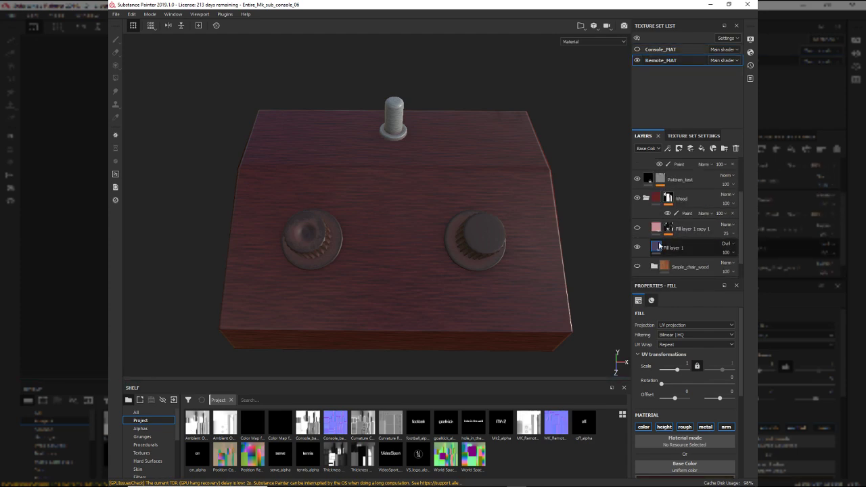
{"action": "scroll", "coordinate": [659, 247], "scroll_direction": "up", "scroll_amount": 5}
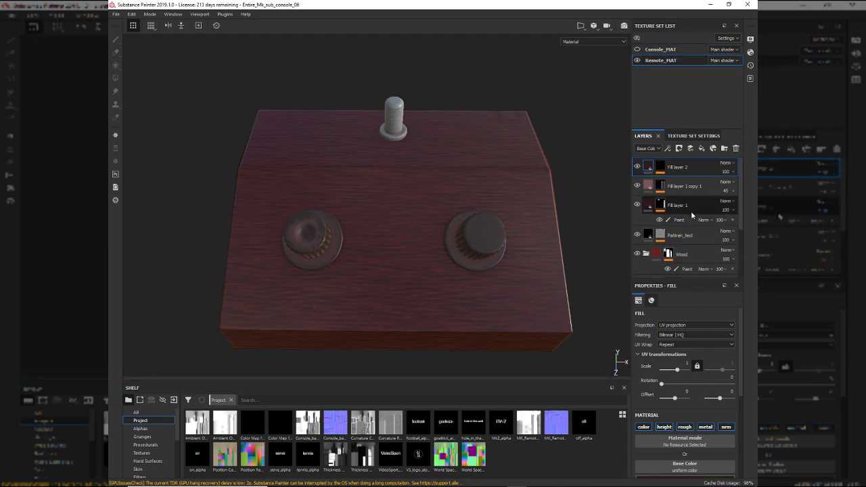
- Check what Fill layer 1 copy 1 and Fill layer 1 affect on the remote by toggling their visibility
{"action": "left_click", "coordinate": [639, 182]}
{"action": "left_click", "coordinate": [640, 183]}
{"action": "left_click", "coordinate": [641, 183]}
{"action": "left_click", "coordinate": [640, 184]}
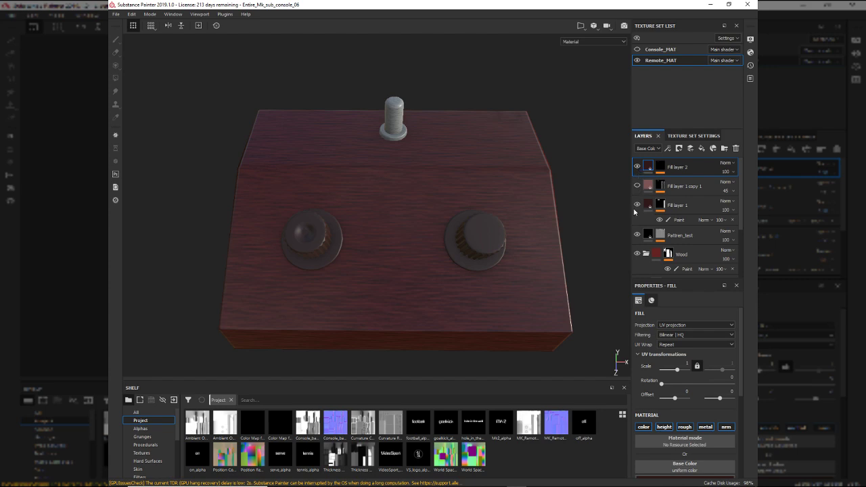
{"action": "left_click", "coordinate": [637, 205]}
{"action": "left_click", "coordinate": [637, 206]}
- Group Fill layer 2, Fill layer 1 copy 1 and Fill layer 1 into a folder named Nobs_folder and collapse it
{"action": "left_click", "coordinate": [701, 205], "text": "shift"}
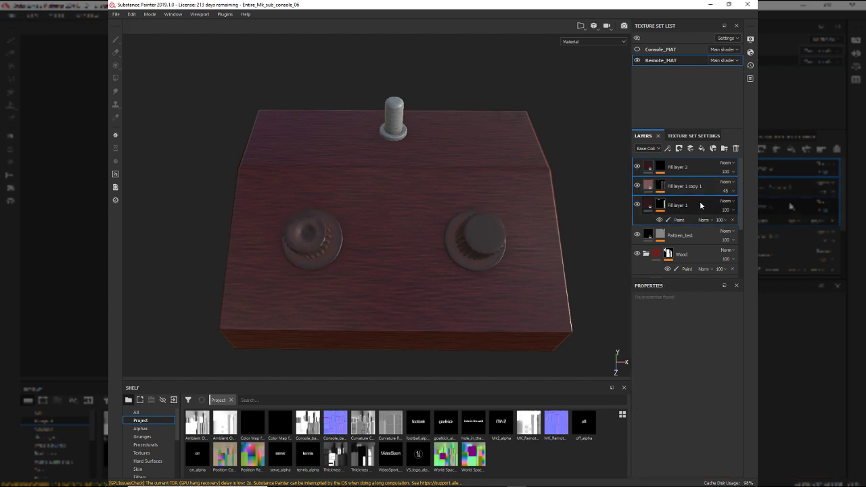
{"action": "key", "text": "ctrl+g"}
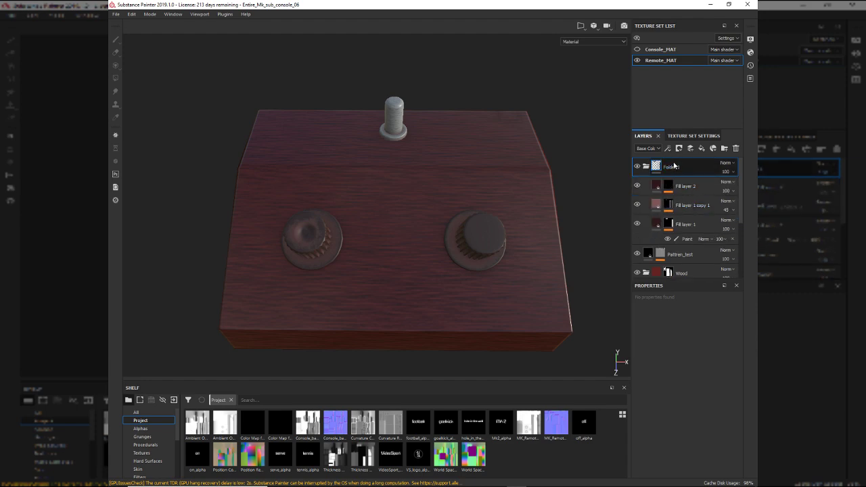
{"action": "double_click", "coordinate": [673, 169]}
{"action": "type", "text": "Ne"}
{"action": "key", "text": "Return"}
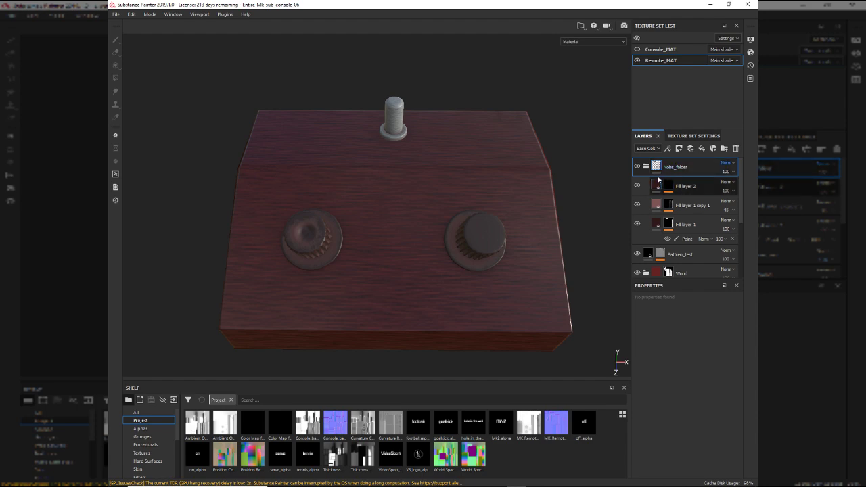
{"action": "left_click", "coordinate": [646, 166]}
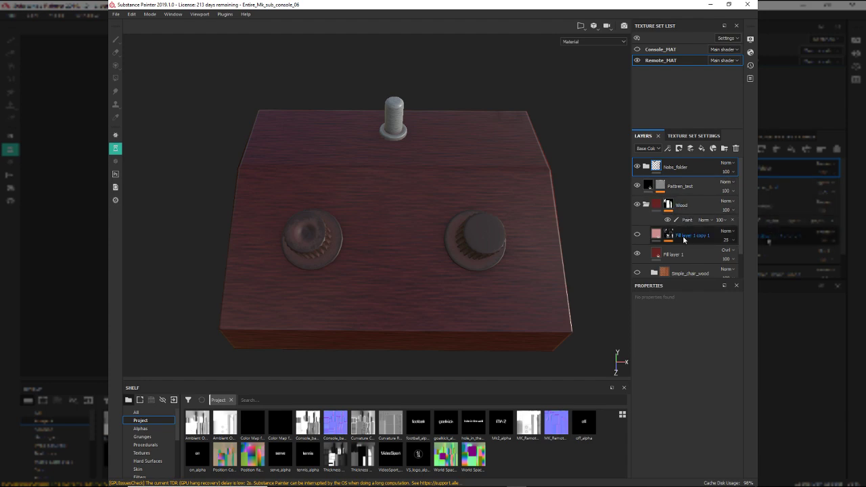
- Paste the copied Video_sport label layer above the Wood folder in Remote_MAT and expand its mask effects
{"action": "left_click", "coordinate": [696, 198]}
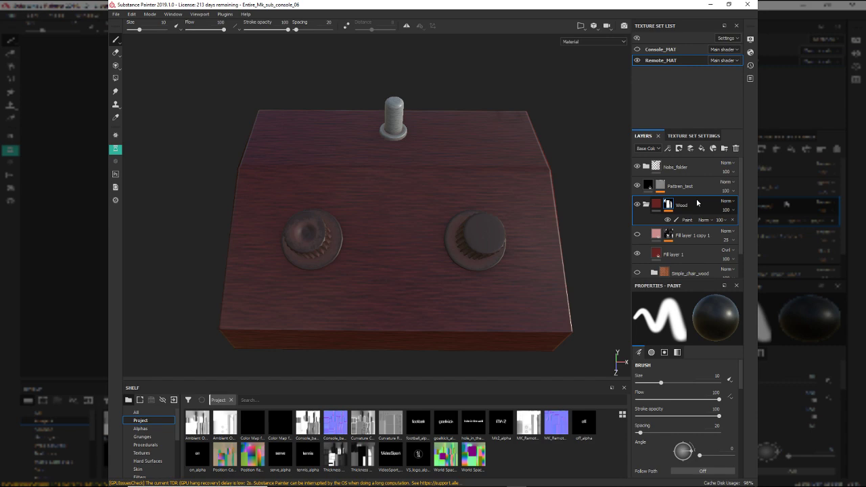
{"action": "key", "text": "ctrl+v"}
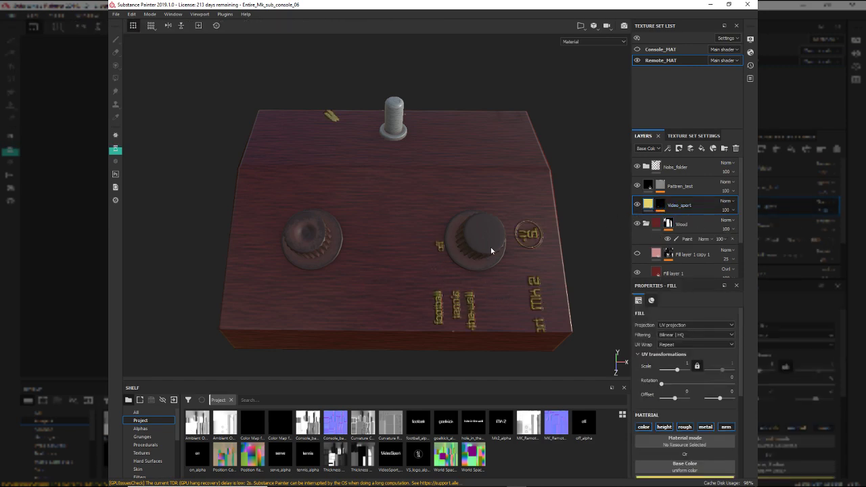
{"action": "left_click", "coordinate": [660, 205]}
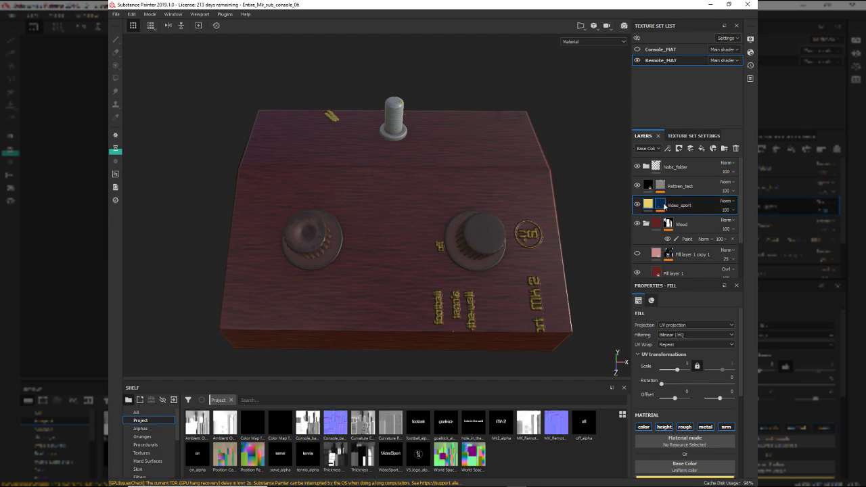
{"action": "right_click", "coordinate": [665, 206]}
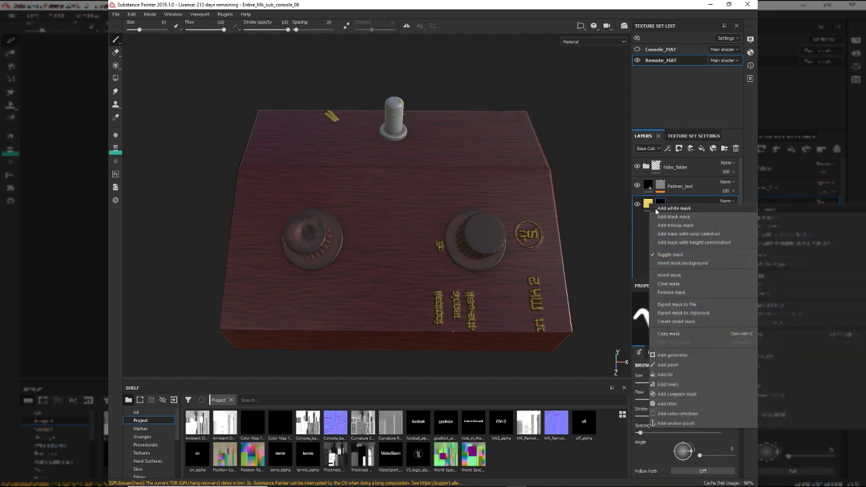
{"action": "left_click", "coordinate": [649, 207]}
{"action": "left_click", "coordinate": [660, 206]}
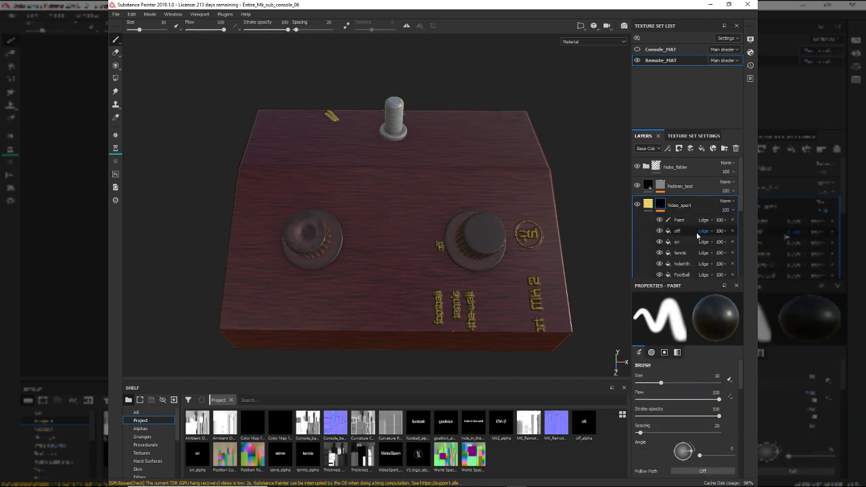
{"action": "scroll", "coordinate": [697, 235], "scroll_direction": "down", "scroll_amount": 2}
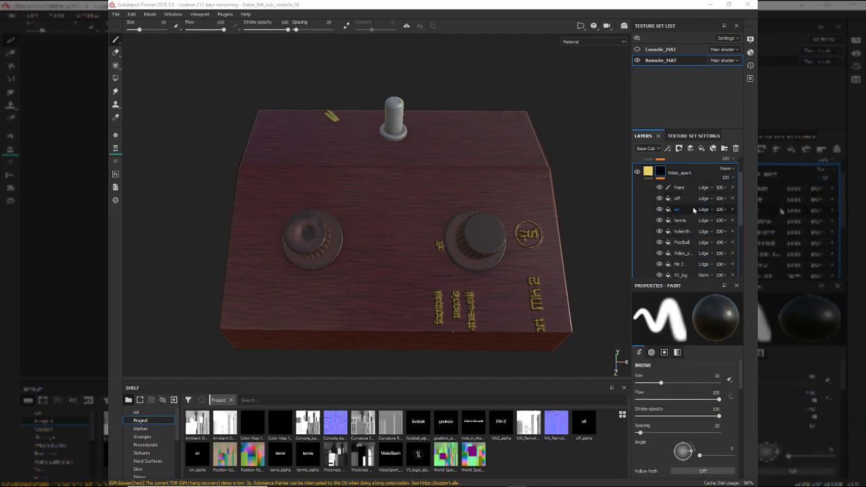
- Save the project as a new version named Entire_Mk_sub_console_07
{"action": "key", "text": "ctrl+s"}
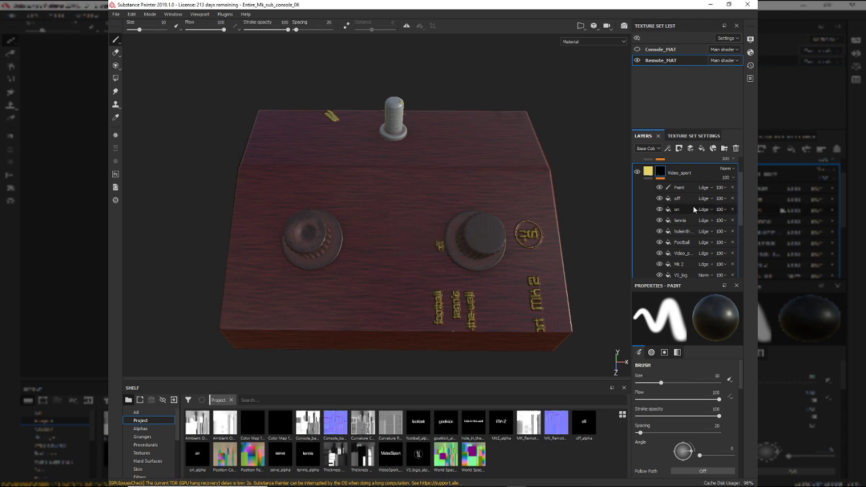
{"action": "key", "text": "ctrl+shift+s"}
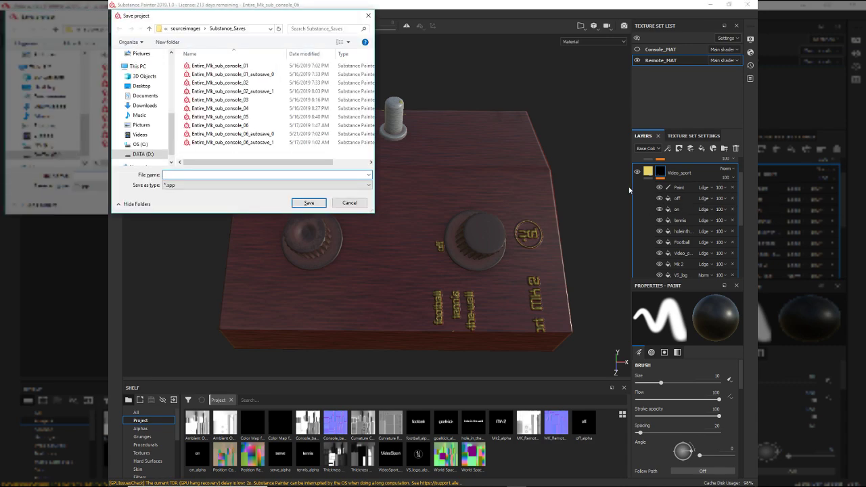
{"action": "left_click", "coordinate": [220, 125]}
{"action": "left_click", "coordinate": [230, 173]}
{"action": "left_click", "coordinate": [230, 174]}
{"action": "key", "text": "BackSpace"}
{"action": "type", "text": "7"}
{"action": "key", "text": "Return"}
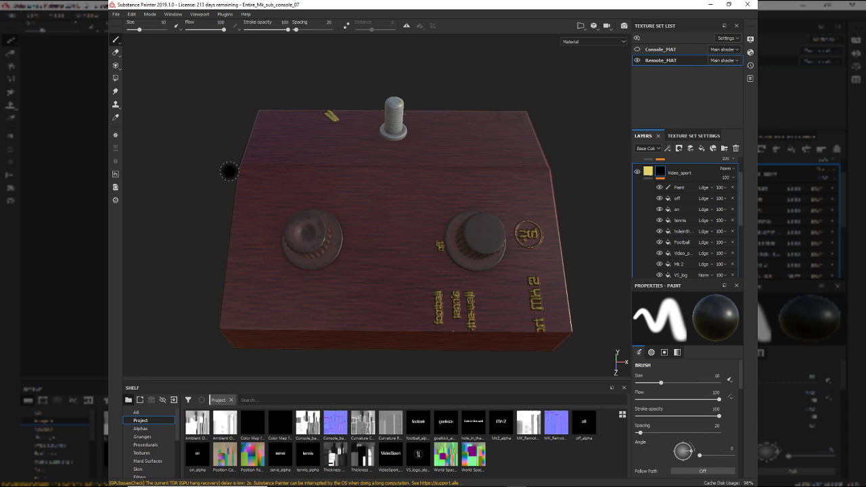
- Replace the Video_sport layer's mask in Remote_MAT with a fresh black mask to clear the console labels
{"action": "left_click", "coordinate": [661, 199]}
{"action": "right_click", "coordinate": [660, 169]}
{"action": "left_click", "coordinate": [648, 172]}
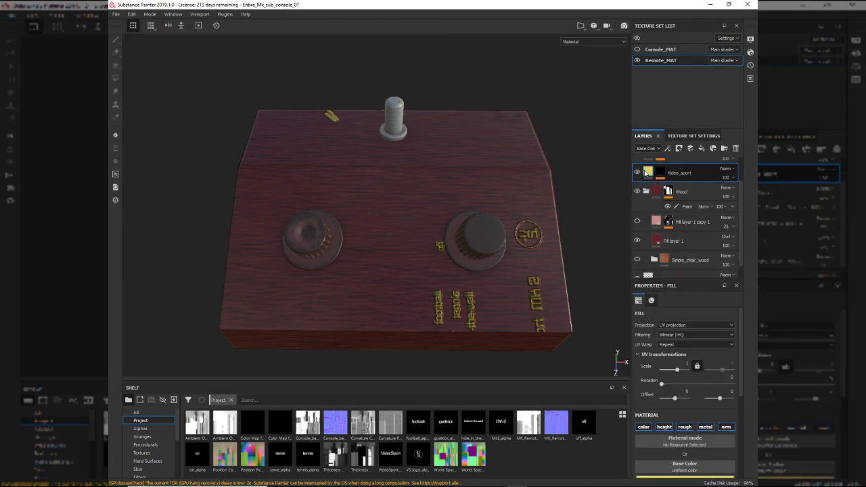
{"action": "left_click", "coordinate": [660, 172]}
{"action": "right_click", "coordinate": [661, 174]}
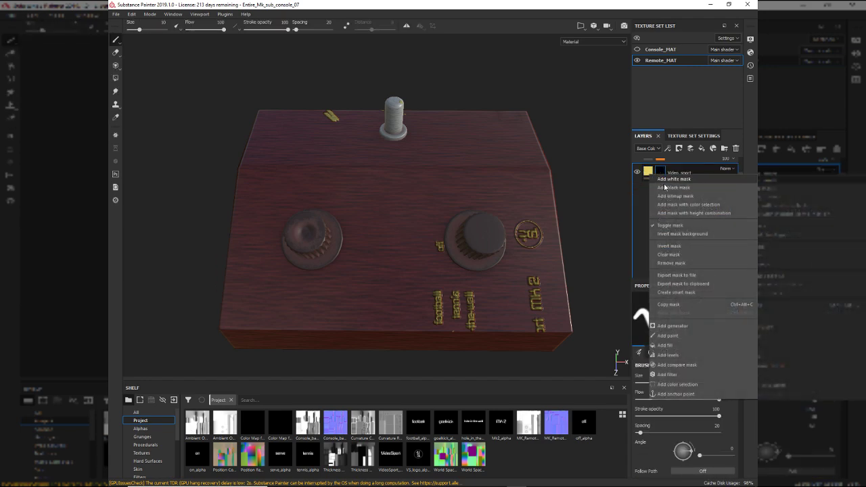
{"action": "left_click", "coordinate": [667, 190]}
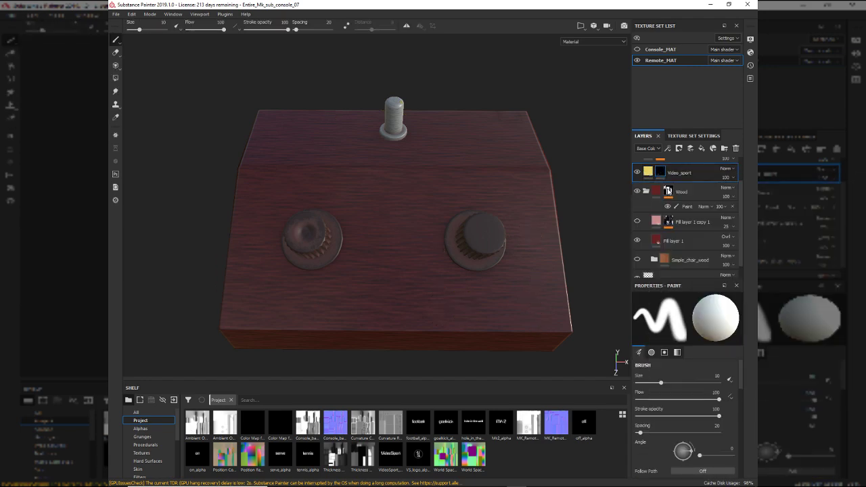
- Add a fill to the Video_sport mask, blend it with Linear dodge (Add) and use goalkick_alpha as its grayscale
{"action": "right_click", "coordinate": [660, 173]}
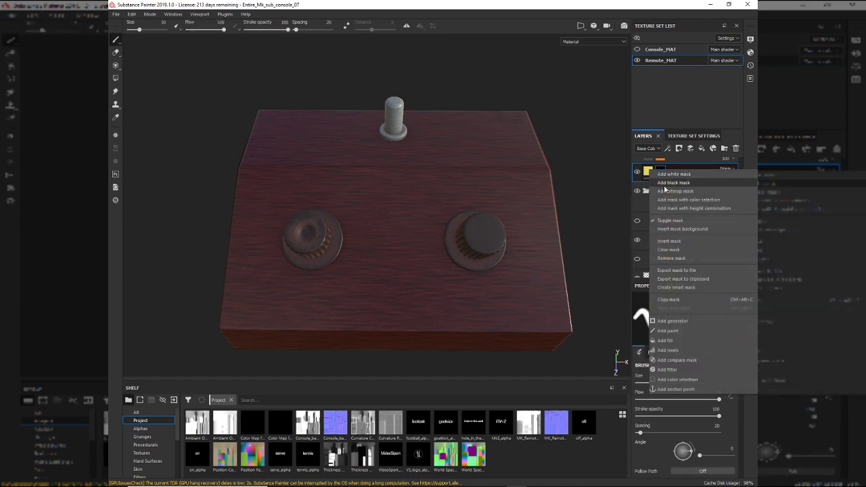
{"action": "left_click", "coordinate": [681, 342]}
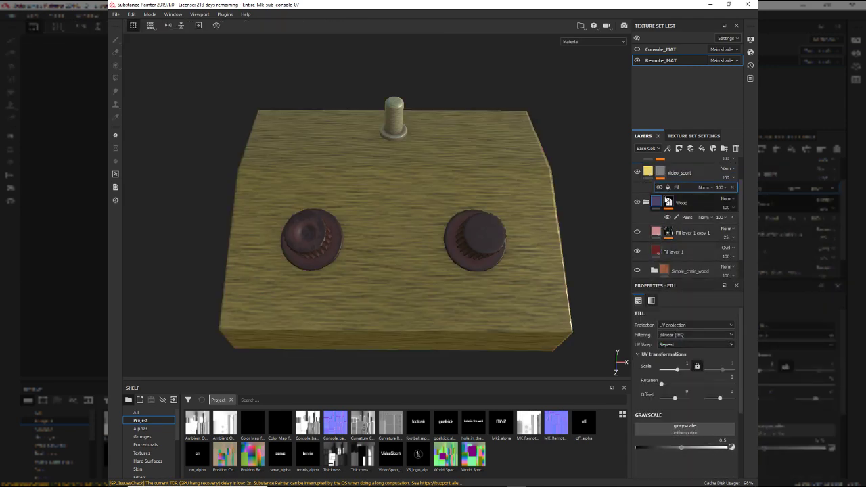
{"action": "left_click", "coordinate": [704, 188]}
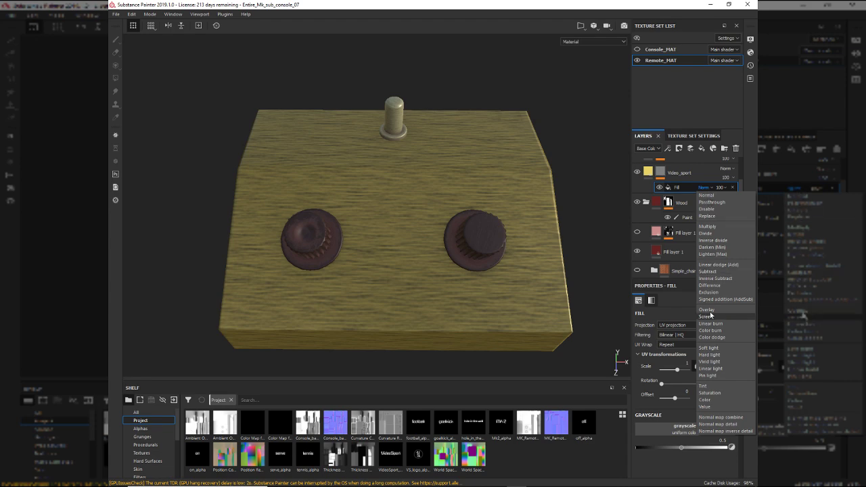
{"action": "left_click", "coordinate": [711, 265]}
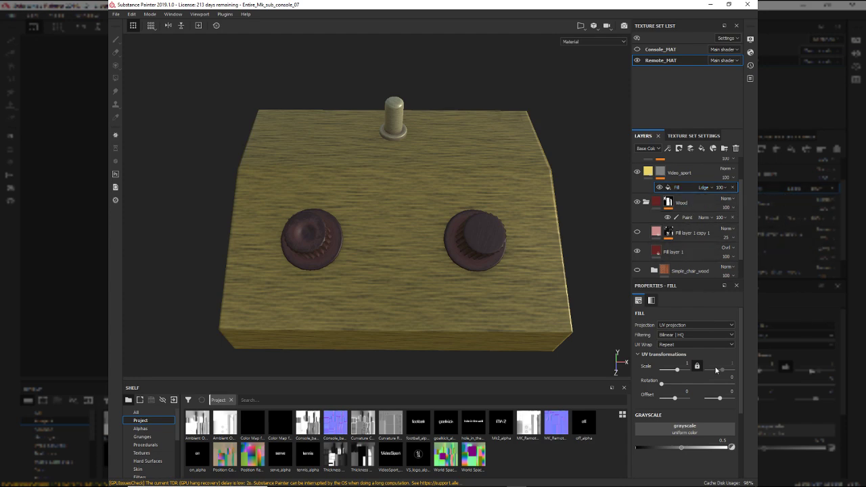
{"action": "left_click_drag", "start_coordinate": [437, 432], "coordinate": [684, 429]}
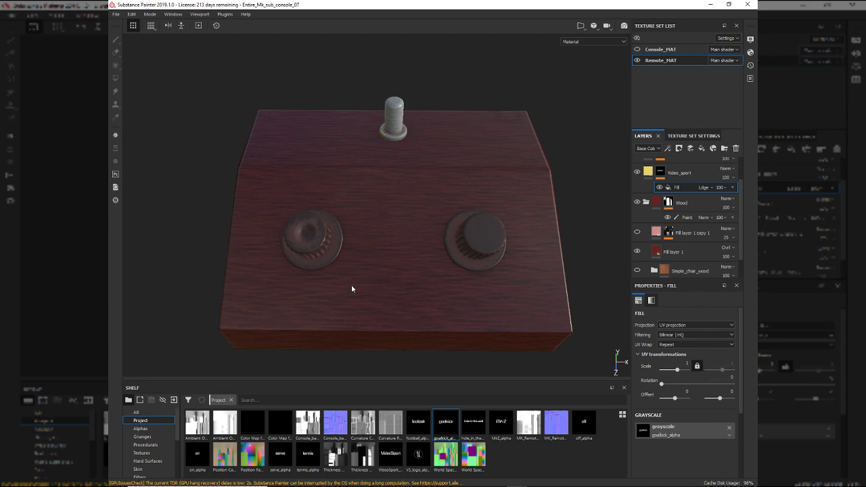
- Show the 3D and 2D views together, move the goalkick alpha onto the remote's top-face UVs and rotate it to 270 degrees
{"action": "key", "text": "F1"}
{"action": "middle_click_drag", "start_coordinate": [501, 262], "coordinate": [515, 250]}
{"action": "scroll", "coordinate": [514, 252], "scroll_direction": "down", "scroll_amount": 12}
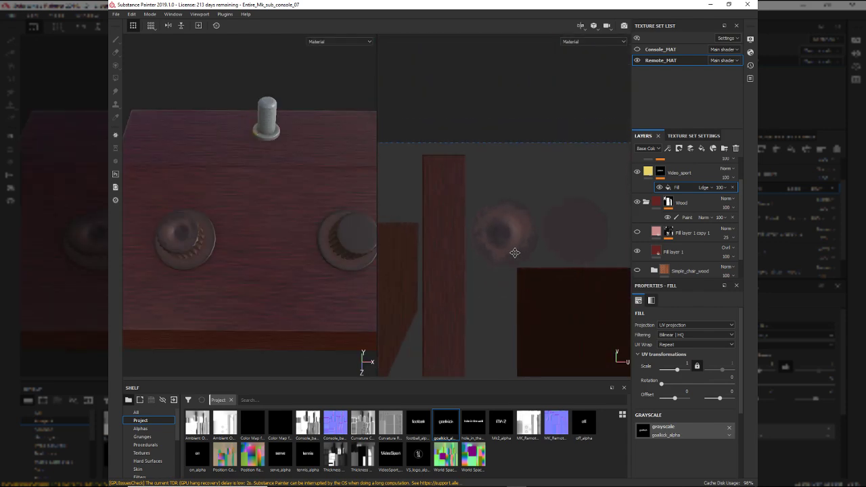
{"action": "middle_click_drag", "start_coordinate": [519, 294], "coordinate": [506, 222], "text": "alt"}
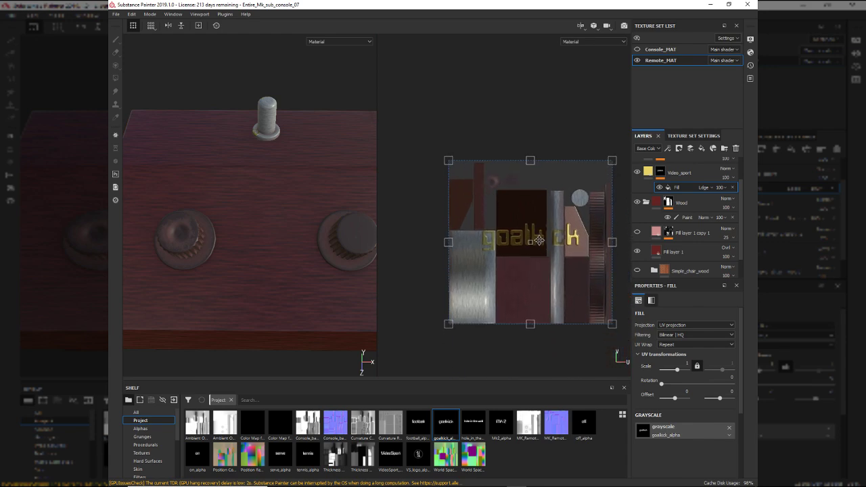
{"action": "left_click_drag", "start_coordinate": [543, 238], "coordinate": [539, 282]}
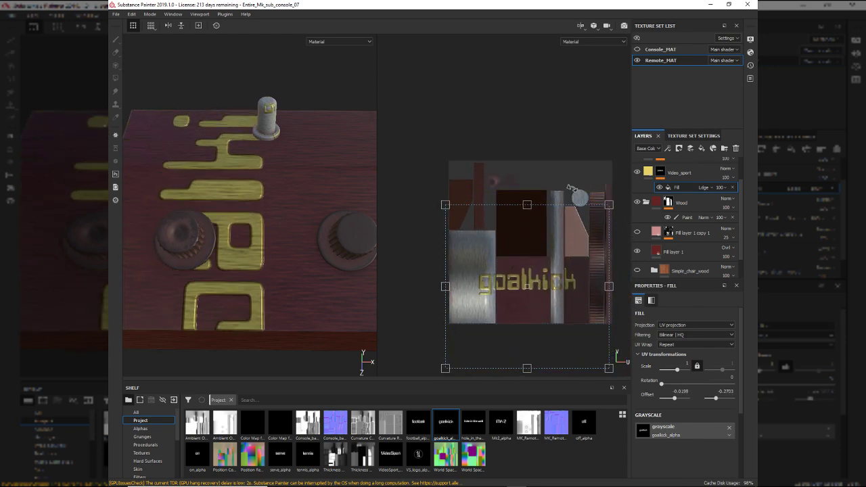
{"action": "left_click_drag", "start_coordinate": [591, 190], "coordinate": [613, 356]}
{"action": "scroll", "coordinate": [221, 240], "scroll_direction": "down", "scroll_amount": 4}
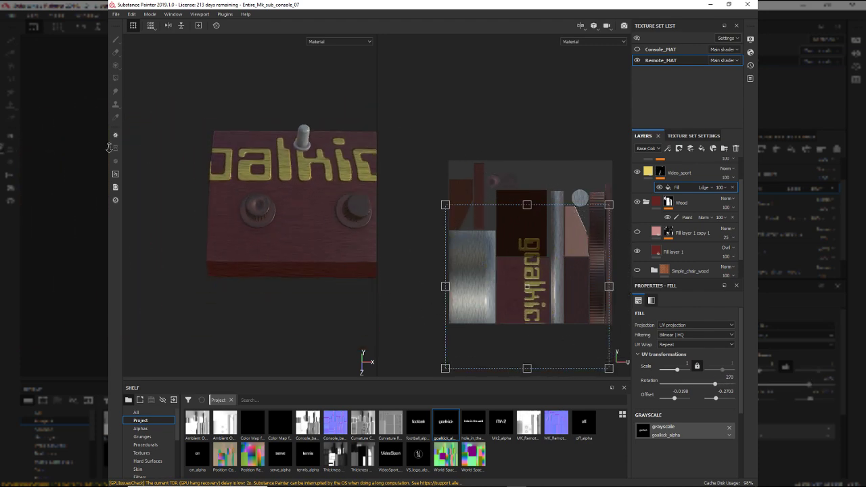
{"action": "middle_click_drag", "start_coordinate": [297, 215], "coordinate": [249, 229], "text": "alt"}
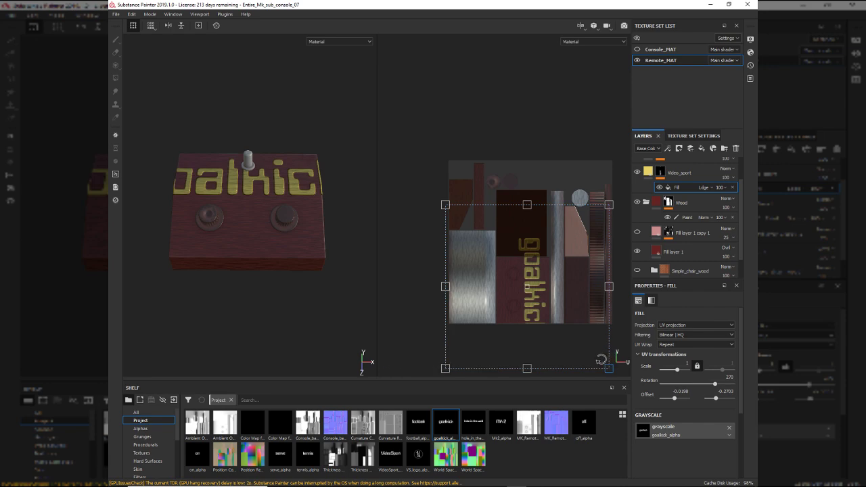
- Shrink the goalkick label by raising its UV scale to about 2.74
{"action": "left_click_drag", "start_coordinate": [608, 366], "coordinate": [539, 280]}
{"action": "left_click_drag", "start_coordinate": [536, 347], "coordinate": [577, 348]}
{"action": "key", "text": "ctrl+z"}
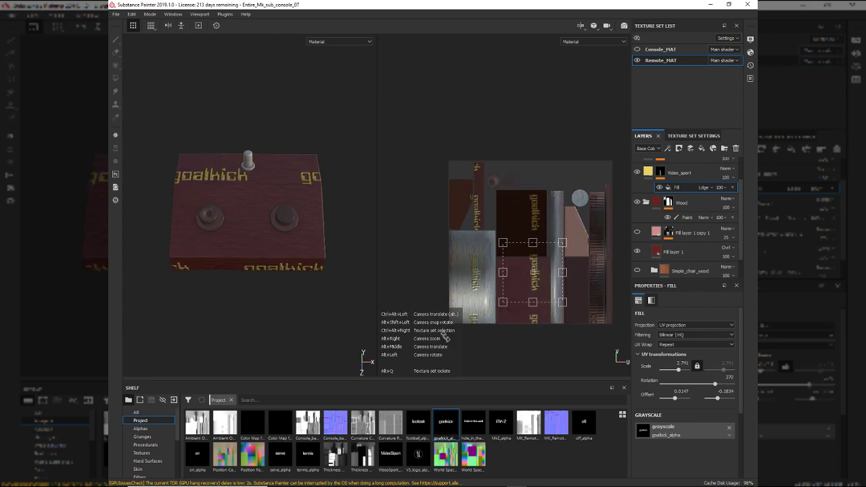
- Move the goalkick label to just above the remote's left knob and check the placement against the reference photo
{"action": "left_click", "coordinate": [688, 178]}
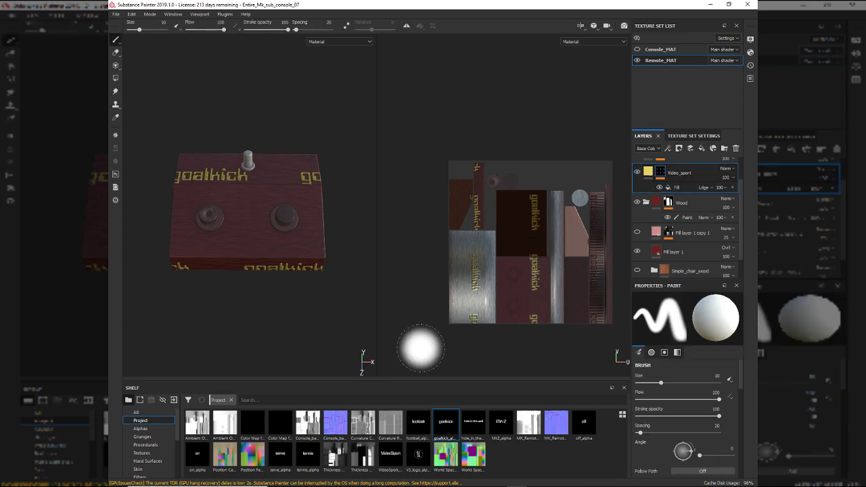
{"action": "mouse_move", "coordinate": [427, 332]}
{"action": "left_mouse_down", "text": "alt"}
{"action": "mouse_move", "coordinate": [442, 337]}
{"action": "mouse_move", "coordinate": [368, 300]}
{"action": "left_mouse_up", "text": "alt"}
{"action": "middle_click_drag", "start_coordinate": [368, 300], "coordinate": [499, 286], "text": "alt"}
{"action": "scroll", "coordinate": [507, 277], "scroll_direction": "down", "scroll_amount": 2}
{"action": "scroll", "coordinate": [513, 268], "scroll_direction": "up", "scroll_amount": 4}
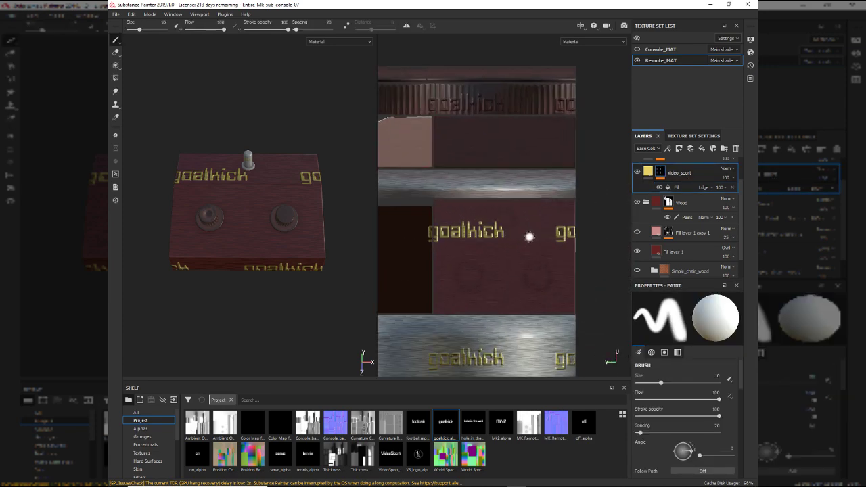
{"action": "left_click", "coordinate": [677, 187]}
{"action": "left_click_drag", "start_coordinate": [488, 260], "coordinate": [497, 282]}
{"action": "key", "text": "alt+Tab"}
{"action": "key", "text": "alt+Tab"}
{"action": "key", "text": "alt+Tab"}
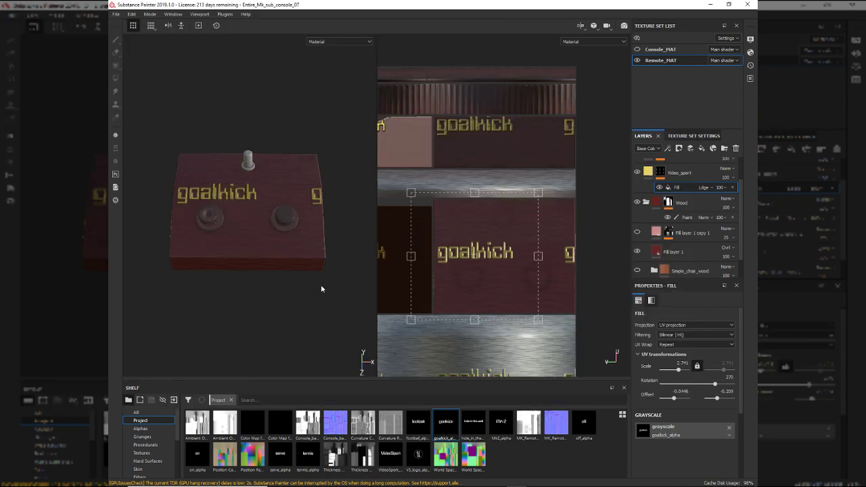
- Shrink the goalkick label further to a UV scale of about 5.89 and place it near the remote's back edge
{"action": "left_click_drag", "start_coordinate": [483, 273], "coordinate": [483, 239]}
{"action": "left_click_drag", "start_coordinate": [549, 161], "coordinate": [587, 168]}
{"action": "left_click_drag", "start_coordinate": [540, 151], "coordinate": [496, 185]}
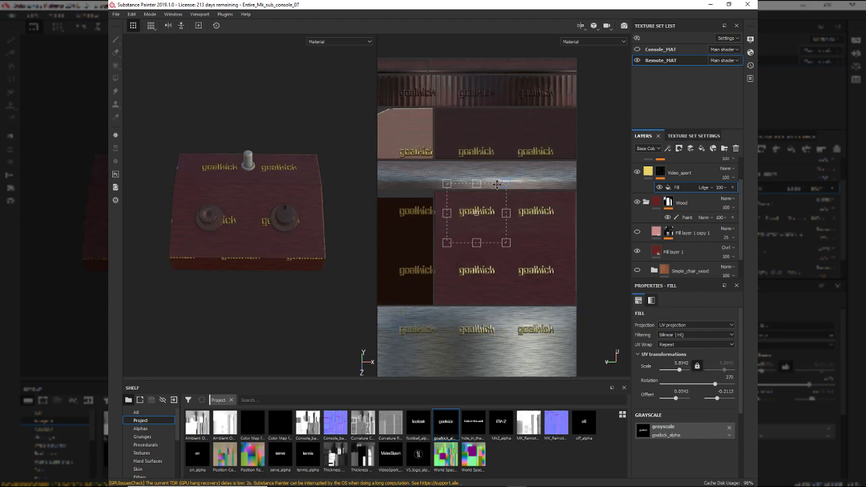
- Nudge the goalkick label beside the toggle switch, at an offset of about 0.0331 and -0.1909, and compare it with the reference photo
{"action": "scroll", "coordinate": [505, 211], "scroll_direction": "down", "scroll_amount": 2}
{"action": "scroll", "coordinate": [506, 211], "scroll_direction": "up", "scroll_amount": 4}
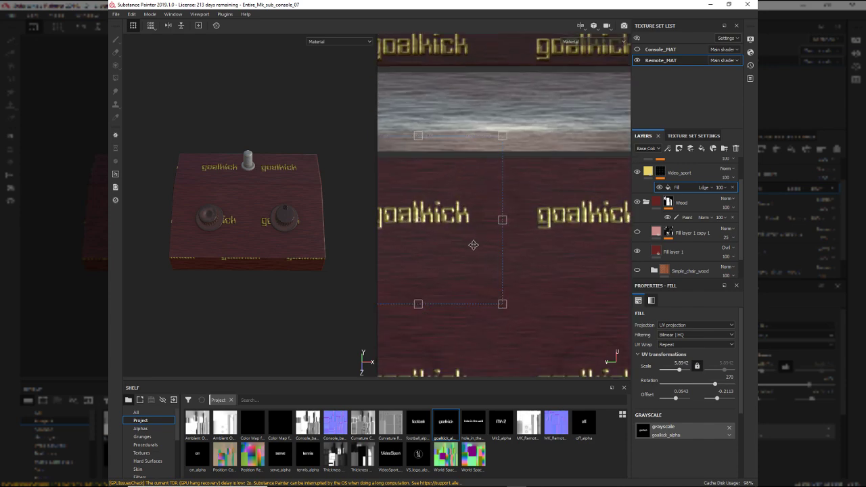
{"action": "left_click_drag", "start_coordinate": [476, 242], "coordinate": [458, 245]}
{"action": "left_click_drag", "start_coordinate": [245, 199], "coordinate": [284, 245], "text": "alt"}
{"action": "right_click_drag", "start_coordinate": [284, 245], "coordinate": [332, 260], "text": "alt"}
{"action": "middle_click_drag", "start_coordinate": [201, 162], "coordinate": [252, 198], "text": "alt"}
{"action": "right_click_drag", "start_coordinate": [253, 198], "coordinate": [295, 240], "text": "alt"}
{"action": "left_click_drag", "start_coordinate": [295, 241], "coordinate": [309, 254], "text": "alt"}
{"action": "right_click_drag", "start_coordinate": [310, 255], "coordinate": [314, 270], "text": "alt"}
{"action": "middle_click_drag", "start_coordinate": [316, 284], "coordinate": [314, 292], "text": "alt"}
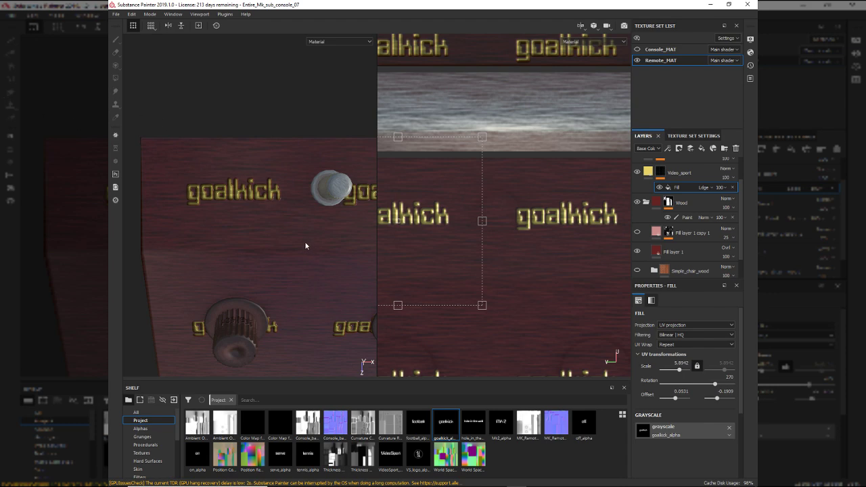
{"action": "key", "text": "alt+Tab"}
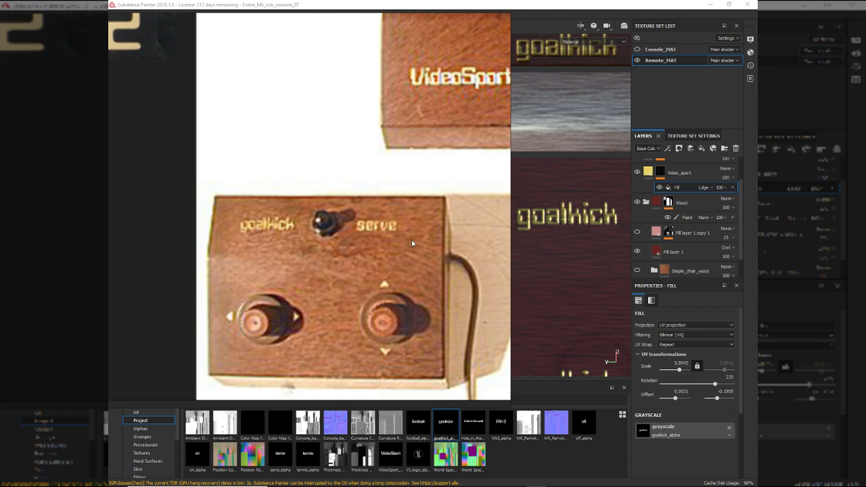
{"action": "key", "text": "alt+Tab"}
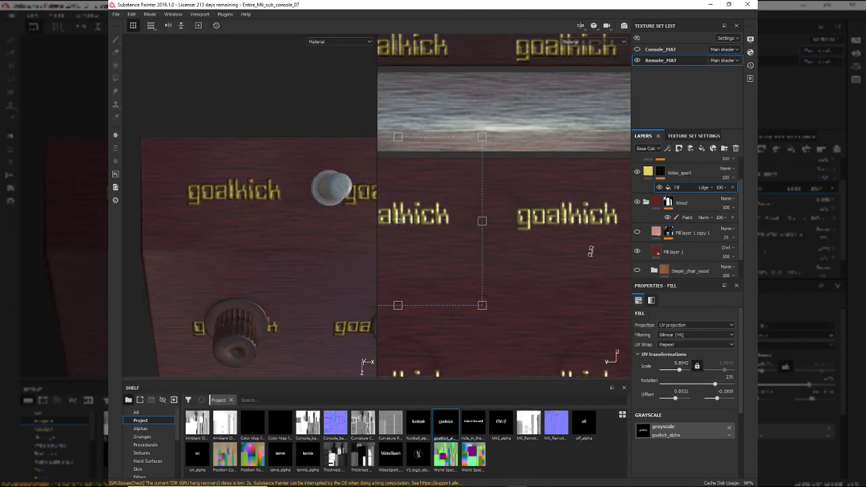
- Turn off the goalkick label's tiling by setting its fill's UV Wrap to None
{"action": "left_click", "coordinate": [688, 344]}
{"action": "left_click", "coordinate": [689, 354]}
{"action": "scroll", "coordinate": [262, 267], "scroll_direction": "down", "scroll_amount": 6}
{"action": "left_click_drag", "start_coordinate": [241, 239], "coordinate": [274, 287], "text": "alt"}
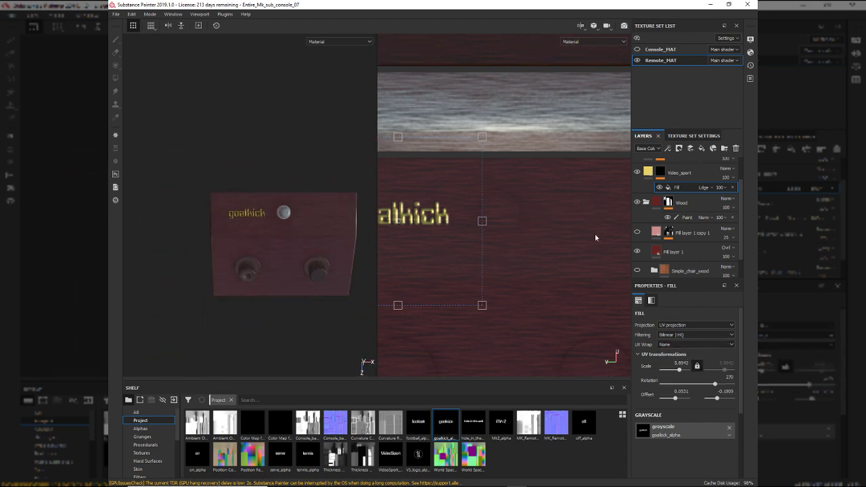
{"action": "right_click", "coordinate": [681, 192]}
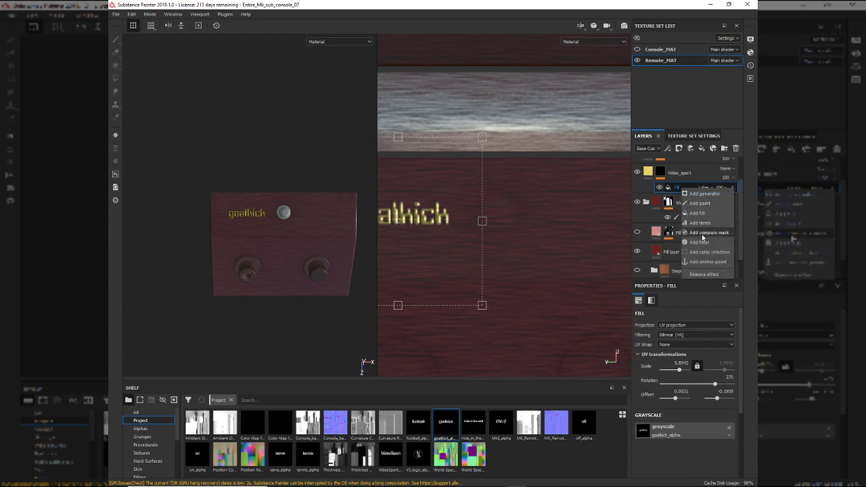
{"action": "left_click", "coordinate": [698, 213]}
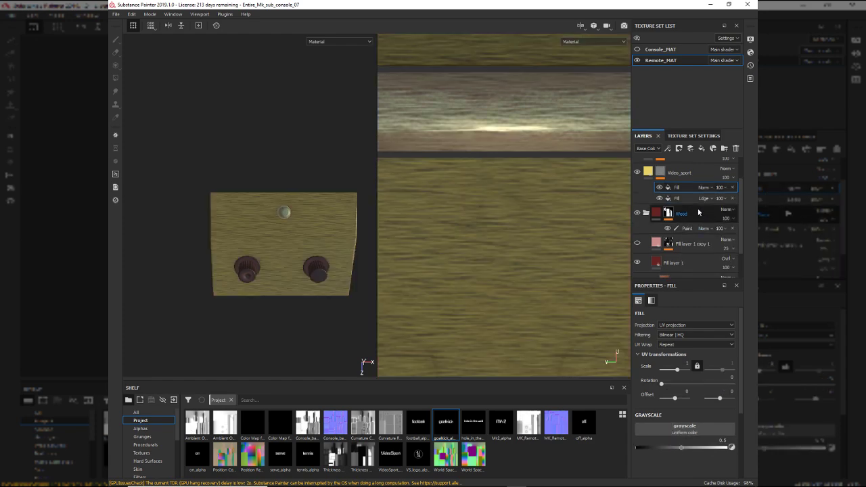
{"action": "key", "text": "ctrl+z"}
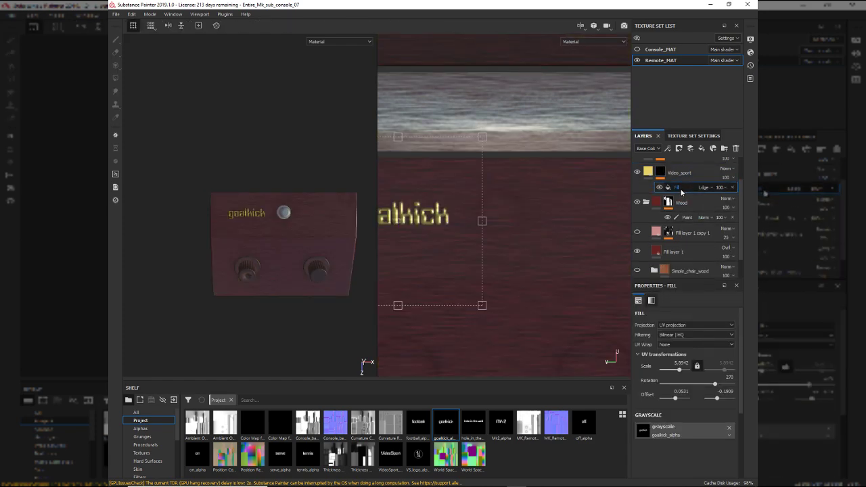
- Add a second fill to the Video_sport mask using serve_alpha, and set its blend mode to Linear dodge (Add)
{"action": "right_click", "coordinate": [684, 191]}
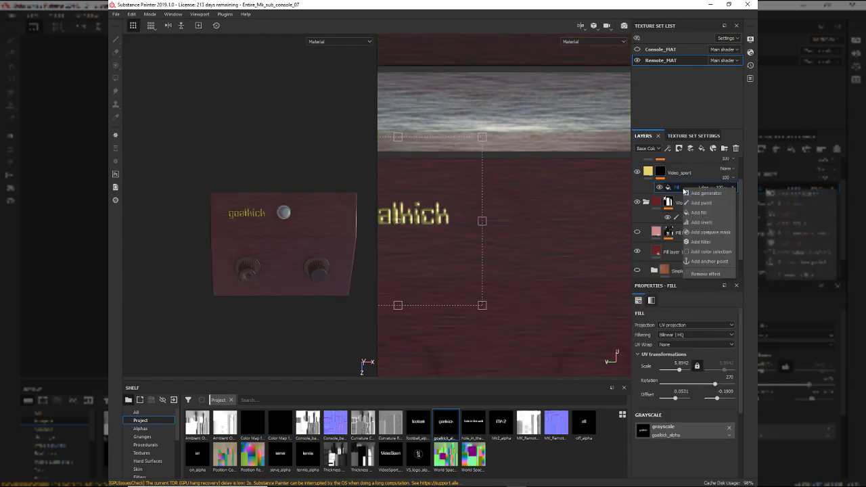
{"action": "left_click", "coordinate": [698, 213]}
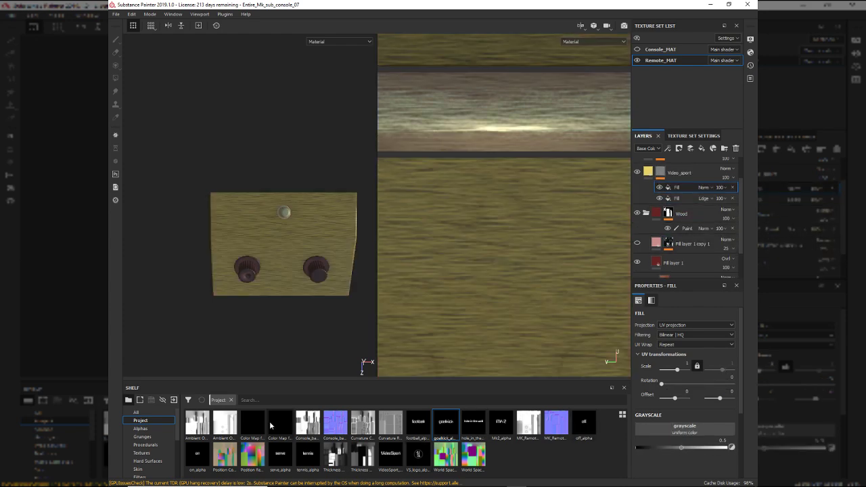
{"action": "left_click_drag", "start_coordinate": [284, 457], "coordinate": [678, 437]}
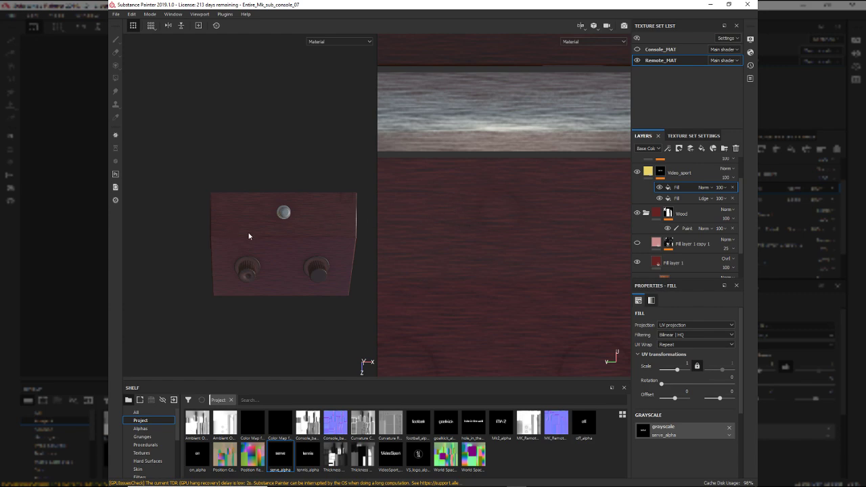
{"action": "left_click", "coordinate": [704, 187]}
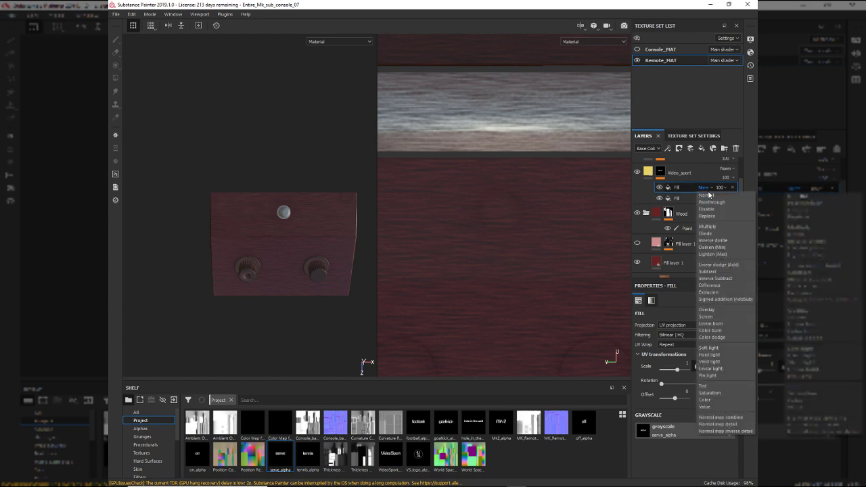
{"action": "left_click", "coordinate": [714, 265]}
{"action": "scroll", "coordinate": [489, 251], "scroll_direction": "down", "scroll_amount": 4}
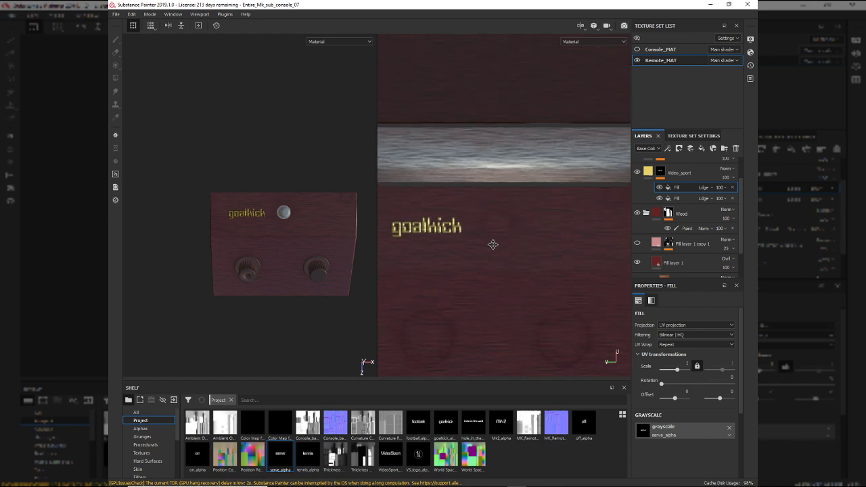
- Rotate the serve label to 270 degrees and move it beside the goalkick label on the remote's face
{"action": "left_click_drag", "start_coordinate": [540, 141], "coordinate": [588, 213]}
{"action": "key", "text": "ctrl+z"}
{"action": "left_click_drag", "start_coordinate": [547, 141], "coordinate": [559, 354]}
{"action": "left_click_drag", "start_coordinate": [470, 305], "coordinate": [559, 296]}
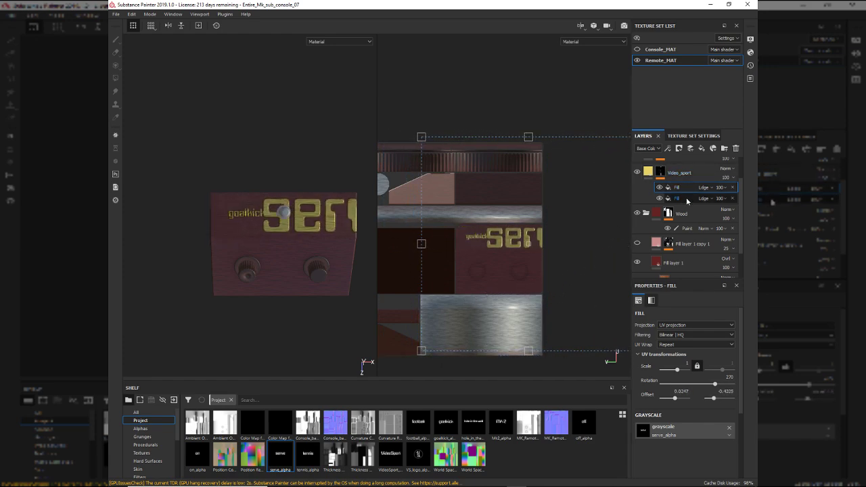
- Copy the goalkick fill's UV scale of about 5.89 to the serve fill
{"action": "left_click", "coordinate": [685, 200]}
{"action": "left_click", "coordinate": [682, 363]}
{"action": "key", "text": "ctrl+c"}
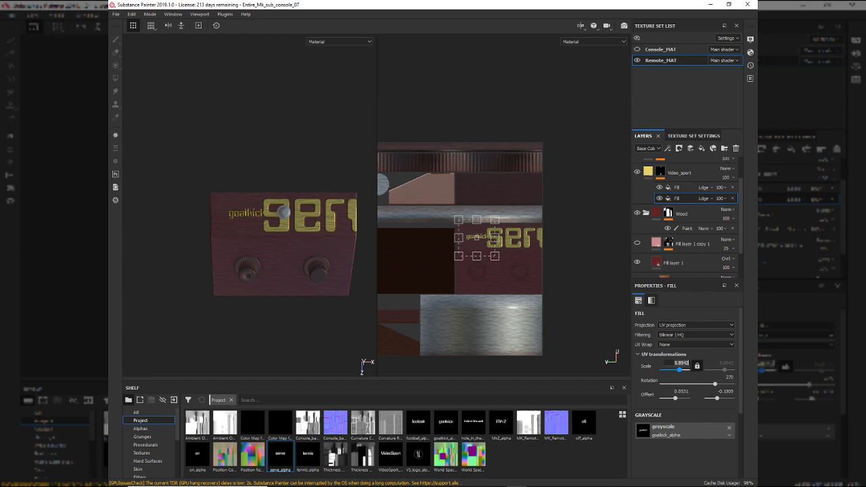
{"action": "left_click", "coordinate": [679, 189]}
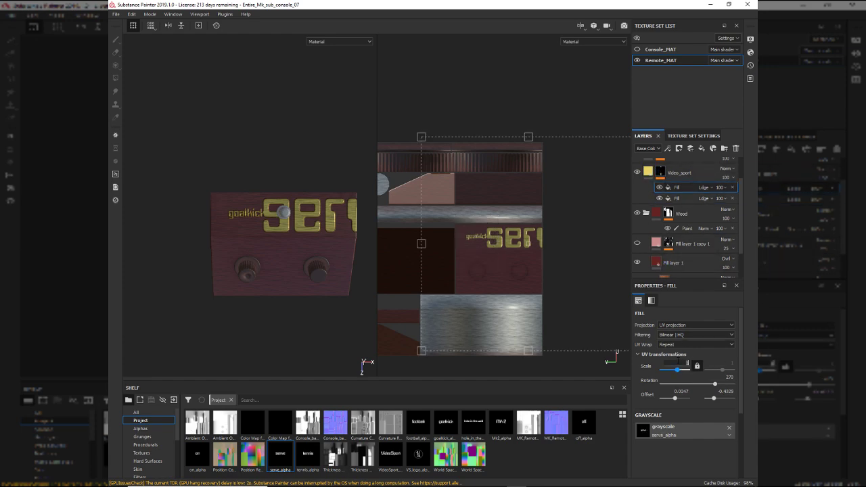
{"action": "key", "text": "ctrl+v"}
{"action": "key", "text": "Return"}
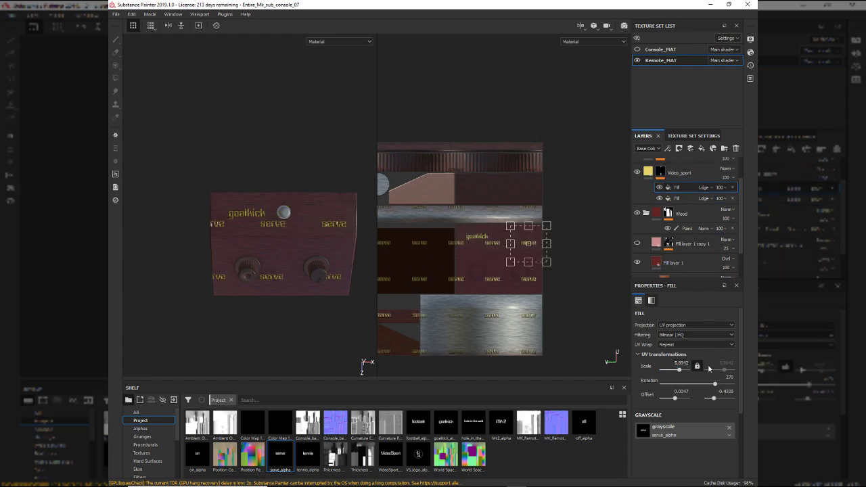
- Move the serve label across the toggle switch from goalkick and level with it, at an offset of about 0.033 and -0.383
{"action": "scroll", "coordinate": [555, 277], "scroll_direction": "up", "scroll_amount": 6}
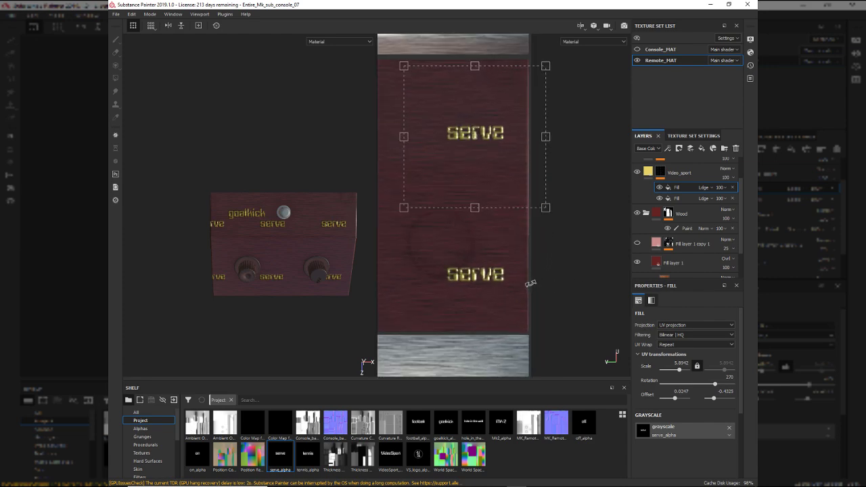
{"action": "right_click", "coordinate": [454, 246]}
{"action": "left_click_drag", "start_coordinate": [507, 226], "coordinate": [554, 261]}
{"action": "key", "text": "ctrl+z"}
{"action": "middle_click_drag", "start_coordinate": [555, 261], "coordinate": [667, 349], "text": "alt"}
{"action": "scroll", "coordinate": [534, 294], "scroll_direction": "up", "scroll_amount": 1}
{"action": "middle_click_drag", "start_coordinate": [534, 293], "coordinate": [545, 347], "text": "alt"}
{"action": "scroll", "coordinate": [539, 340], "scroll_direction": "up", "scroll_amount": 1}
{"action": "scroll", "coordinate": [535, 328], "scroll_direction": "down", "scroll_amount": 2}
{"action": "left_click_drag", "start_coordinate": [572, 320], "coordinate": [539, 292]}
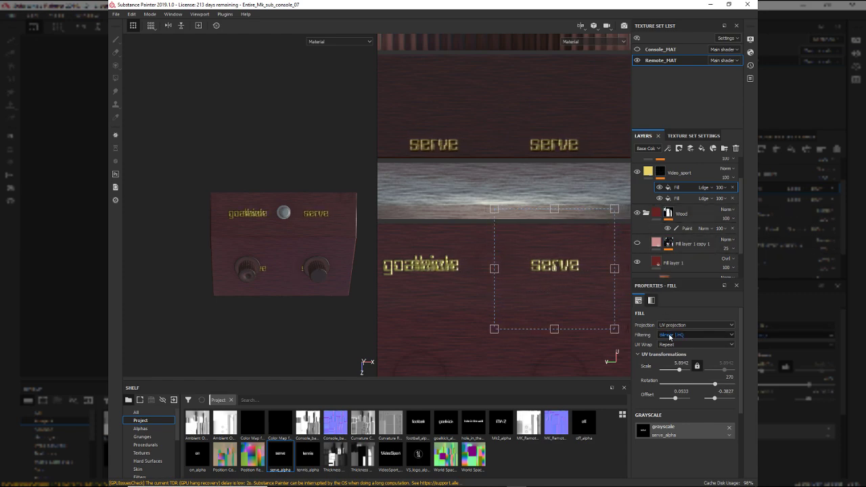
- Remove the repeated serve labels by setting the serve fill's UV Wrap to None
{"action": "left_click", "coordinate": [671, 346]}
{"action": "left_click", "coordinate": [671, 346]}
{"action": "left_click", "coordinate": [672, 344]}
{"action": "left_click", "coordinate": [672, 352]}
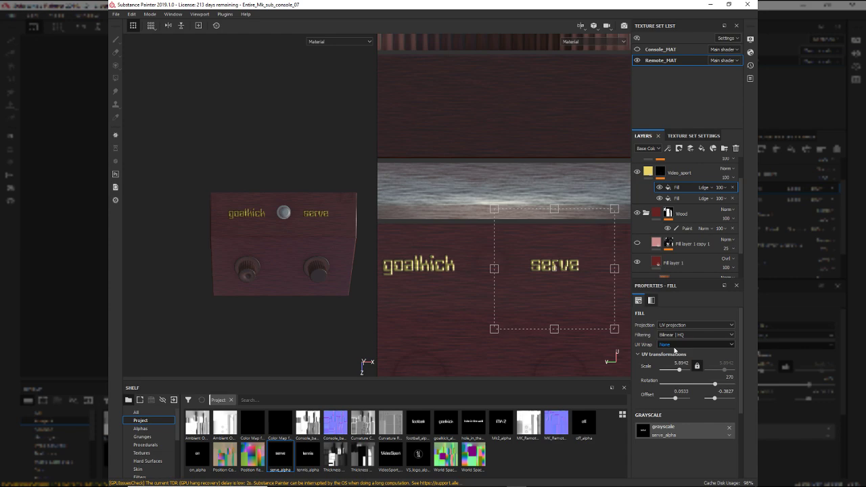
- Examine the placement of the goalkick and serve labels on the remote from the front and from above
{"action": "left_click_drag", "start_coordinate": [305, 268], "coordinate": [318, 251], "text": "alt"}
{"action": "right_click_drag", "start_coordinate": [318, 250], "coordinate": [326, 290], "text": "alt"}
{"action": "left_click_drag", "start_coordinate": [326, 289], "coordinate": [268, 255], "text": "alt"}
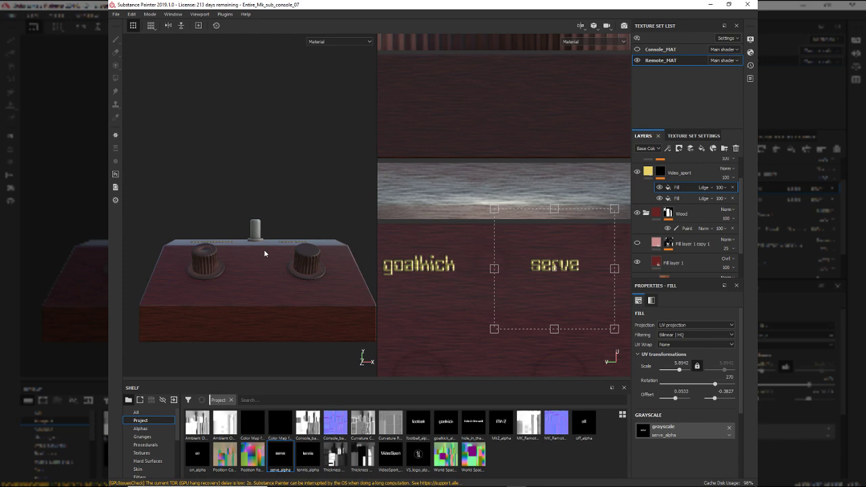
{"action": "left_click_drag", "start_coordinate": [293, 203], "coordinate": [240, 253], "text": "alt"}
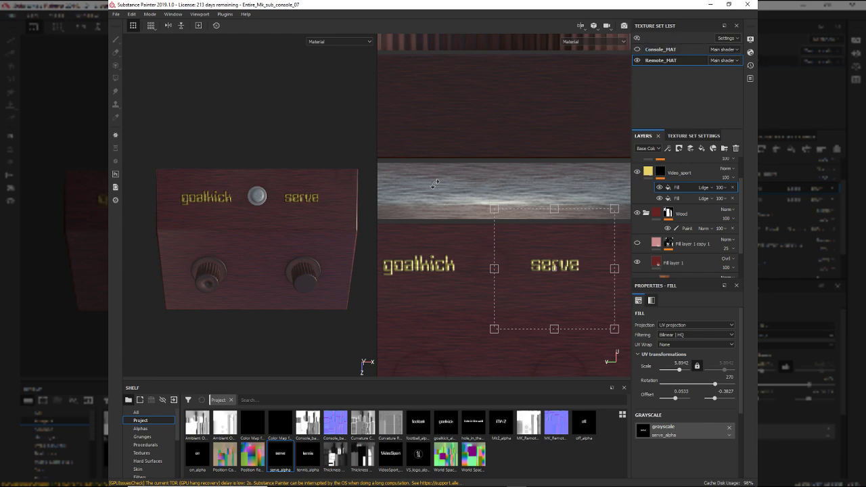
{"action": "left_click_drag", "start_coordinate": [338, 274], "coordinate": [191, 237], "text": "alt"}
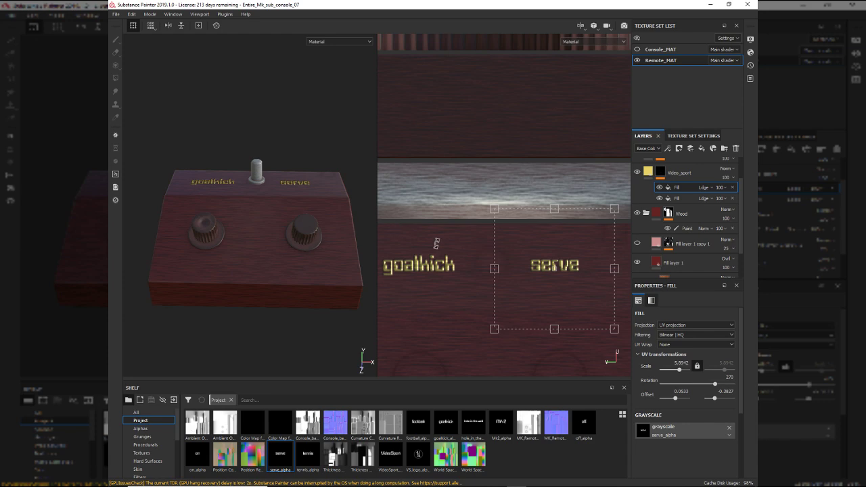
{"action": "scroll", "coordinate": [436, 242], "scroll_direction": "down", "scroll_amount": 1}
{"action": "left_click_drag", "start_coordinate": [312, 180], "coordinate": [272, 217], "text": "alt"}
- Compare the remote's goalkick and serve labels with the reference photo
{"action": "key", "text": "alt+Tab"}
{"action": "key", "text": "alt+Tab"}
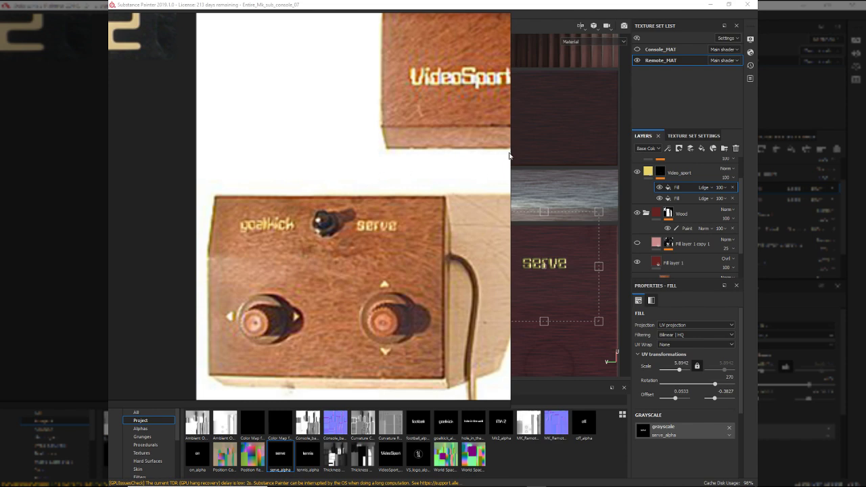
{"action": "left_click", "coordinate": [526, 3]}
{"action": "mouse_move", "coordinate": [318, 284]}
{"action": "left_mouse_down", "text": "alt"}
{"action": "mouse_move", "coordinate": [282, 269]}
{"action": "mouse_move", "coordinate": [274, 215]}
{"action": "left_mouse_up", "text": "alt"}
{"action": "right_click_drag", "start_coordinate": [274, 215], "coordinate": [296, 245], "text": "alt"}
{"action": "left_click_drag", "start_coordinate": [296, 245], "coordinate": [308, 269], "text": "alt"}
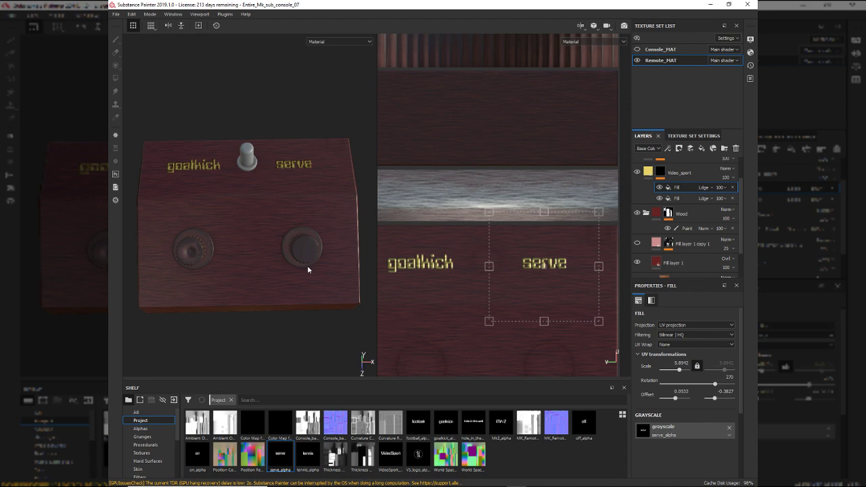
- Review the label PSD files in the Apha_textures folder, and return to the remote in Substance Painter
{"action": "key", "text": "alt+Tab"}
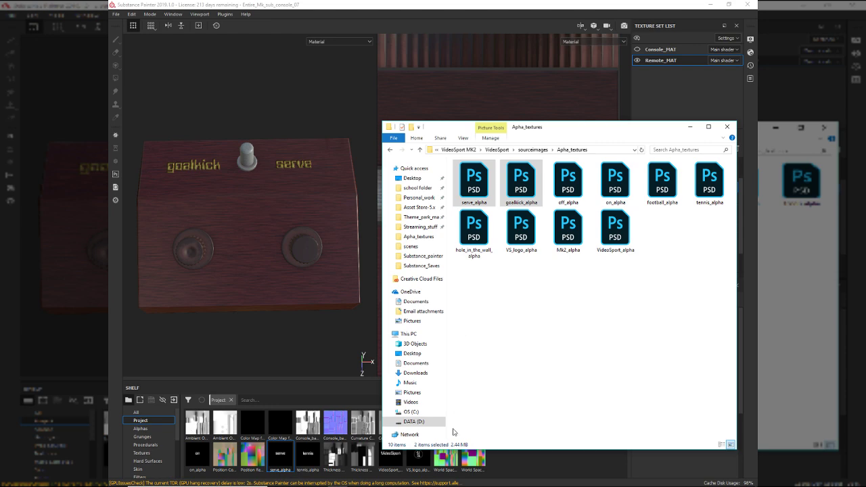
{"action": "left_click", "coordinate": [550, 328]}
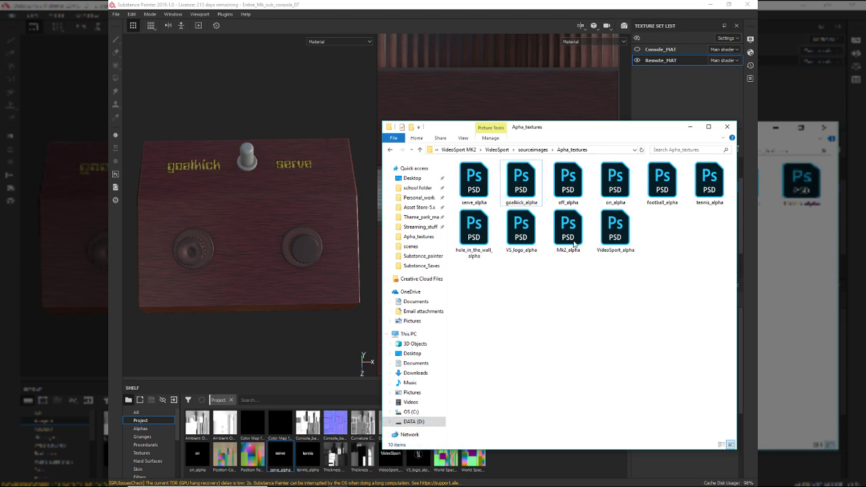
{"action": "key", "text": "alt+Tab"}
{"action": "left_click", "coordinate": [261, 170]}
{"action": "left_click", "coordinate": [473, 78]}
{"action": "left_click_drag", "start_coordinate": [336, 256], "coordinate": [295, 257], "text": "alt"}
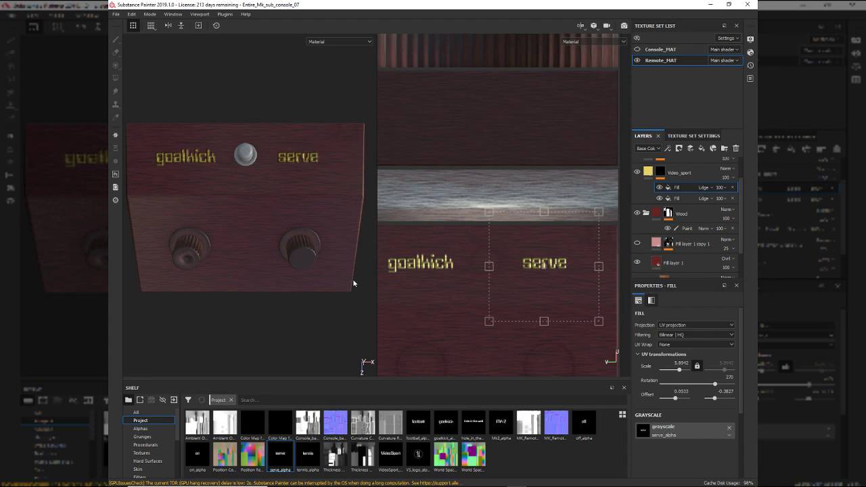
- Examine the labelled remote from the front, above and side to check the labels' look around the toggle switch
{"action": "left_click_drag", "start_coordinate": [291, 323], "coordinate": [262, 190], "text": "alt"}
{"action": "middle_click_drag", "start_coordinate": [263, 191], "coordinate": [264, 189], "text": "alt"}
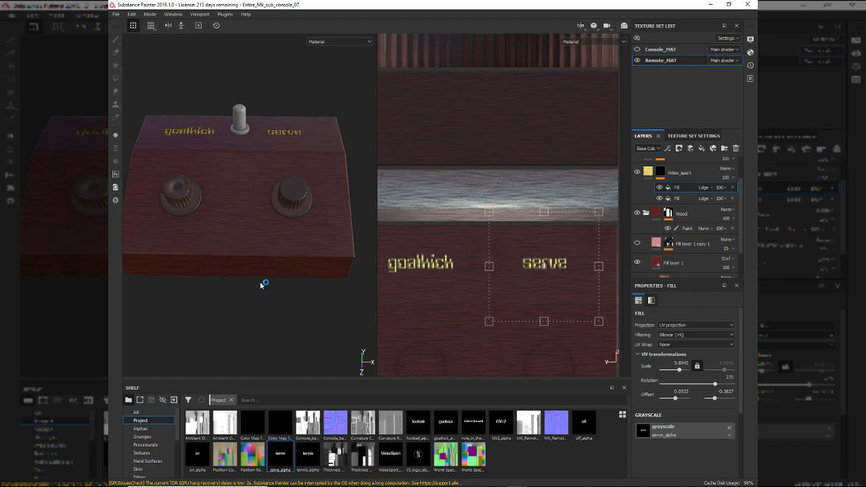
{"action": "mouse_move", "coordinate": [261, 281]}
{"action": "left_mouse_down", "text": "alt"}
{"action": "mouse_move", "coordinate": [277, 274]}
{"action": "mouse_move", "coordinate": [275, 288]}
{"action": "left_mouse_up", "text": "alt"}
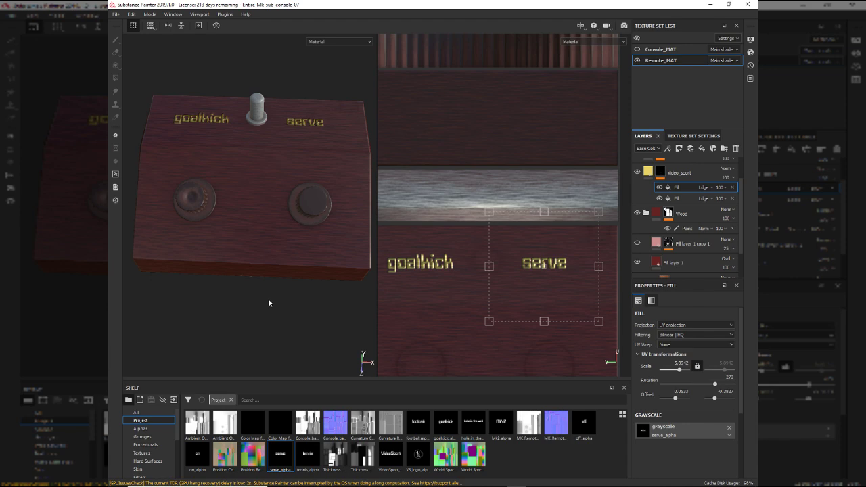
{"action": "left_click_drag", "start_coordinate": [265, 269], "coordinate": [282, 271], "text": "alt"}
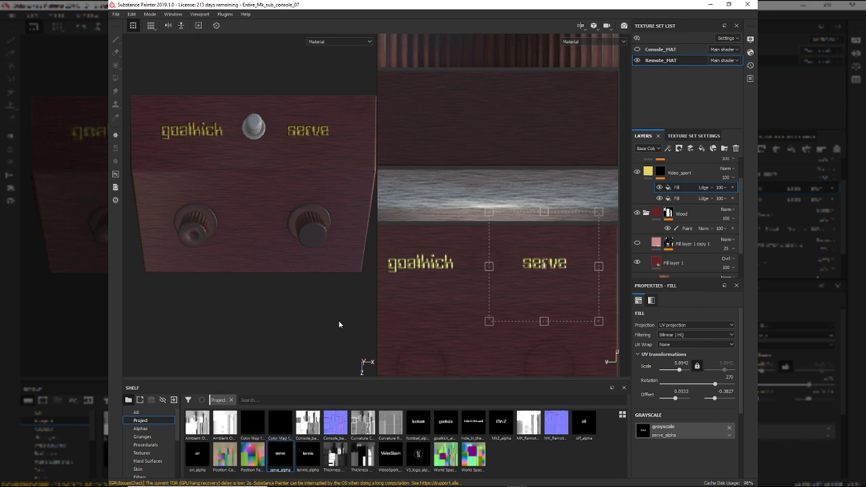
{"action": "left_click_drag", "start_coordinate": [276, 314], "coordinate": [277, 252], "text": "alt"}
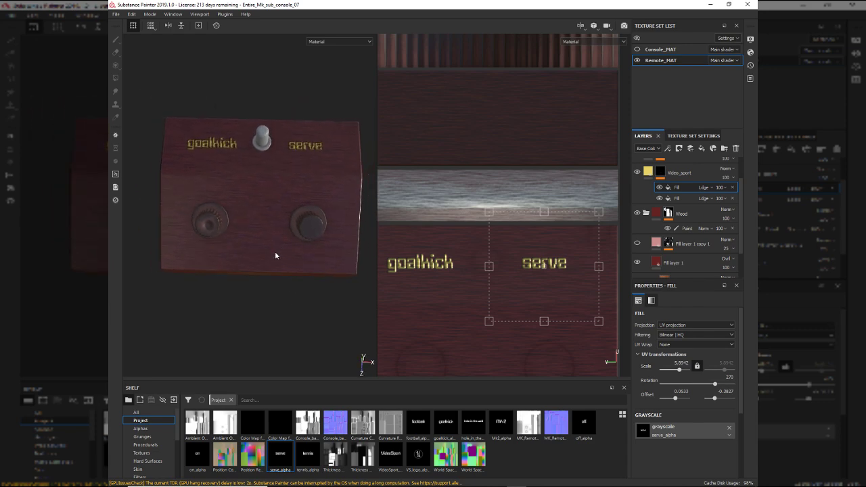
{"action": "left_click_drag", "start_coordinate": [332, 226], "coordinate": [313, 135], "text": "alt"}
{"action": "left_click_drag", "start_coordinate": [294, 169], "coordinate": [285, 223], "text": "alt"}
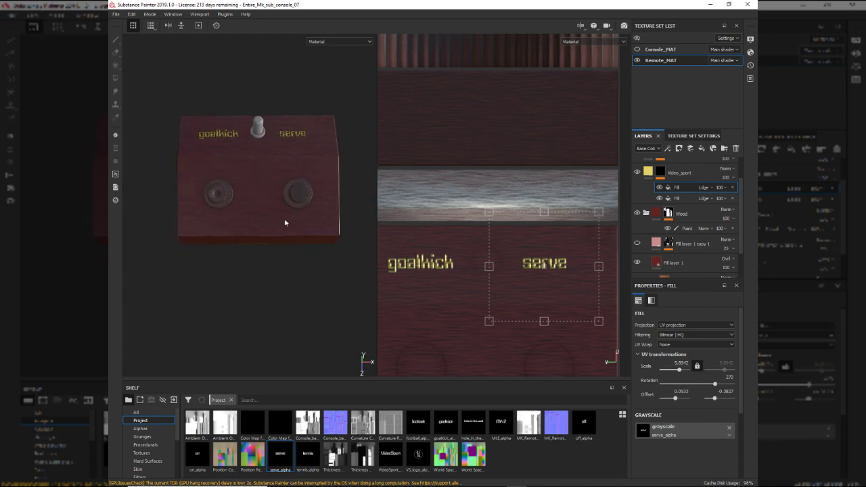
{"action": "left_click_drag", "start_coordinate": [247, 259], "coordinate": [267, 238], "text": "alt"}
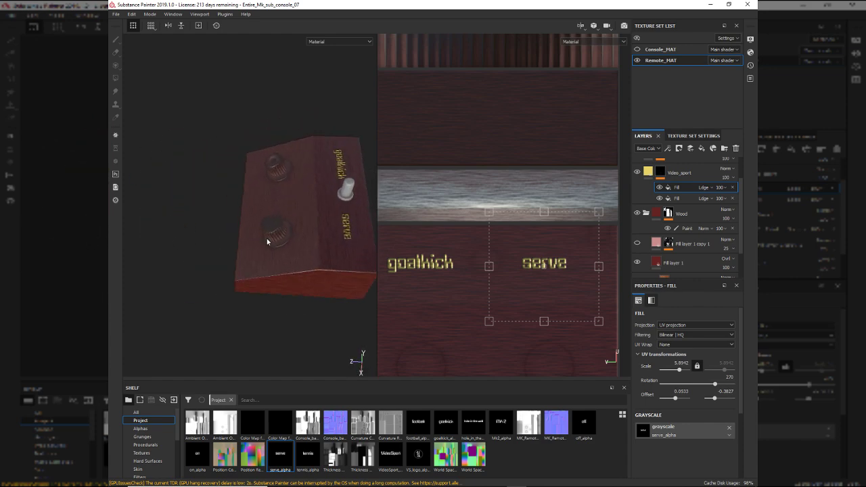
{"action": "left_click_drag", "start_coordinate": [339, 284], "coordinate": [325, 271], "text": "alt"}
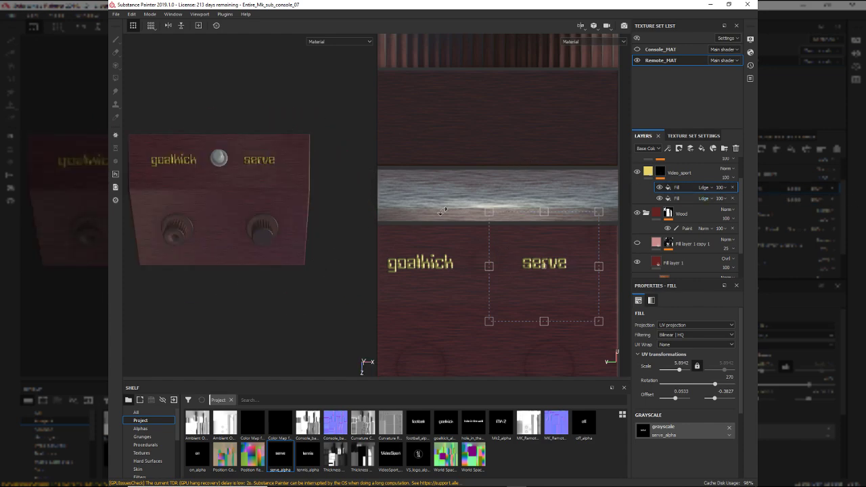
{"action": "scroll", "coordinate": [316, 241], "scroll_direction": "up", "scroll_amount": 2}
{"action": "middle_click_drag", "start_coordinate": [298, 282], "coordinate": [366, 293], "text": "alt"}
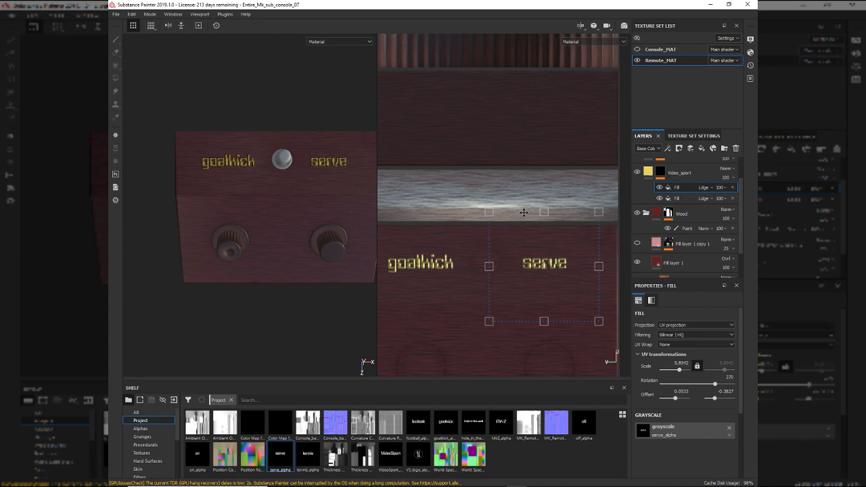
{"action": "left_click_drag", "start_coordinate": [293, 293], "coordinate": [279, 278], "text": "alt"}
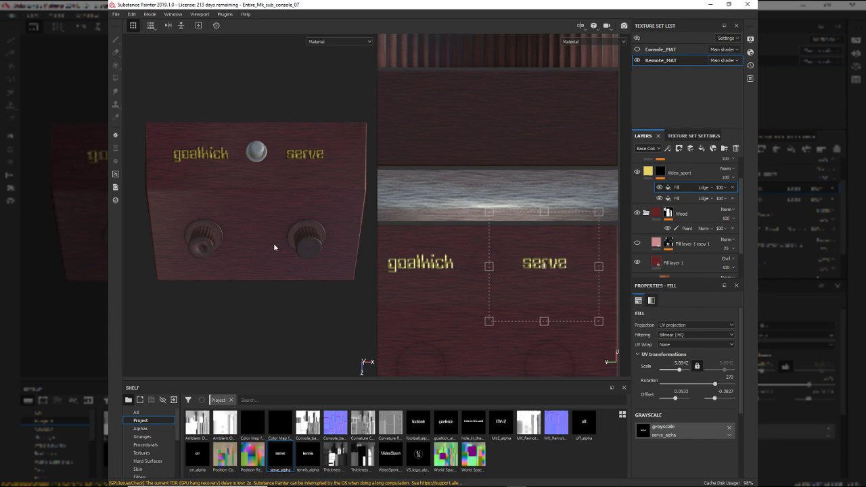
{"action": "left_click_drag", "start_coordinate": [288, 236], "coordinate": [269, 262], "text": "alt"}
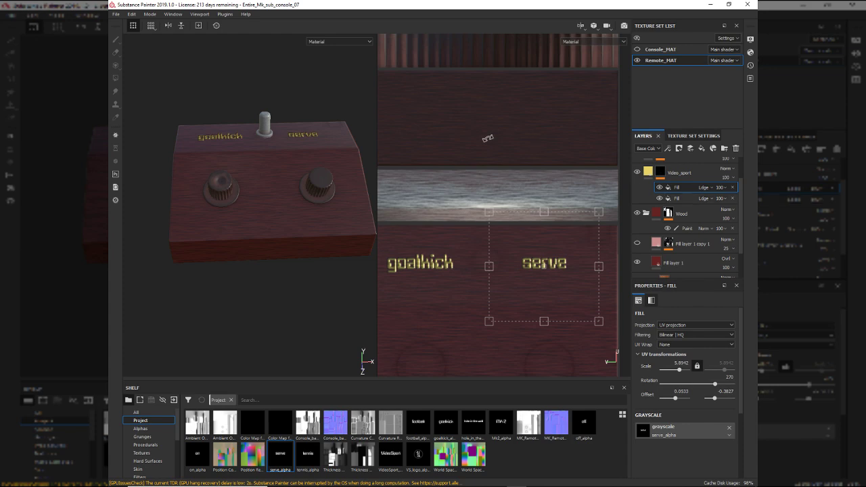
- Inspect the goalkick label and the knob below it up close
{"action": "left_click_drag", "start_coordinate": [335, 201], "coordinate": [307, 253], "text": "alt"}
{"action": "scroll", "coordinate": [307, 253], "scroll_direction": "up", "scroll_amount": 1}
{"action": "middle_click_drag", "start_coordinate": [302, 263], "coordinate": [338, 298], "text": "alt"}
{"action": "scroll", "coordinate": [292, 266], "scroll_direction": "up", "scroll_amount": 2}
{"action": "scroll", "coordinate": [261, 279], "scroll_direction": "up", "scroll_amount": 5}
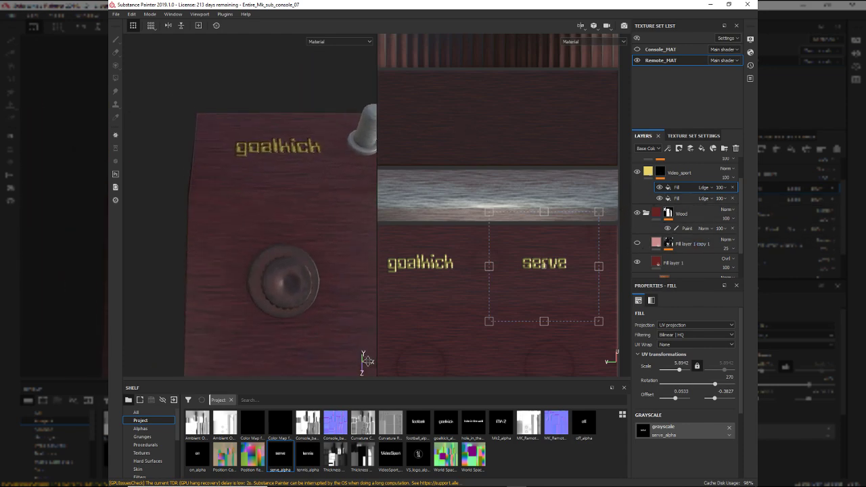
- Examine the toggle switch, the serve label and the knobs on the remote's face
{"action": "middle_click_drag", "start_coordinate": [248, 286], "coordinate": [170, 277], "text": "alt"}
{"action": "scroll", "coordinate": [219, 280], "scroll_direction": "down", "scroll_amount": 4}
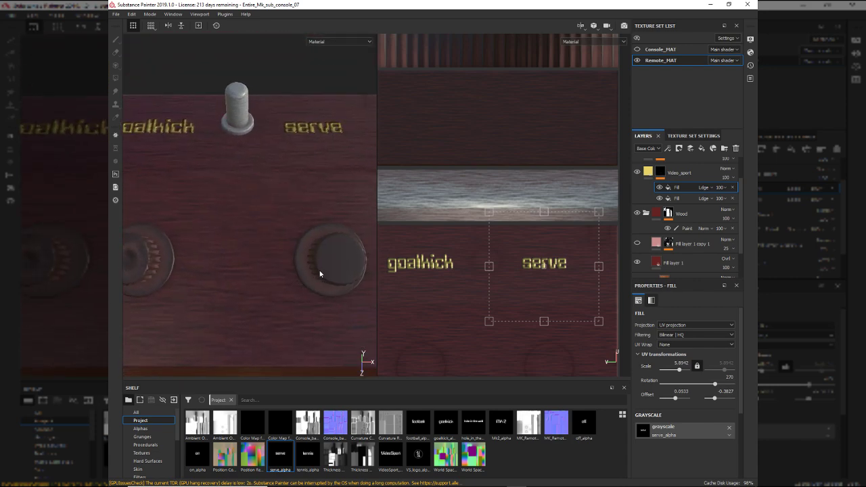
{"action": "middle_click_drag", "start_coordinate": [232, 277], "coordinate": [278, 291]}
{"action": "middle_click_drag", "start_coordinate": [277, 257], "coordinate": [169, 253], "text": "alt"}
{"action": "middle_click_drag", "start_coordinate": [273, 205], "coordinate": [324, 244], "text": "alt"}
{"action": "left_click", "coordinate": [259, 142]}
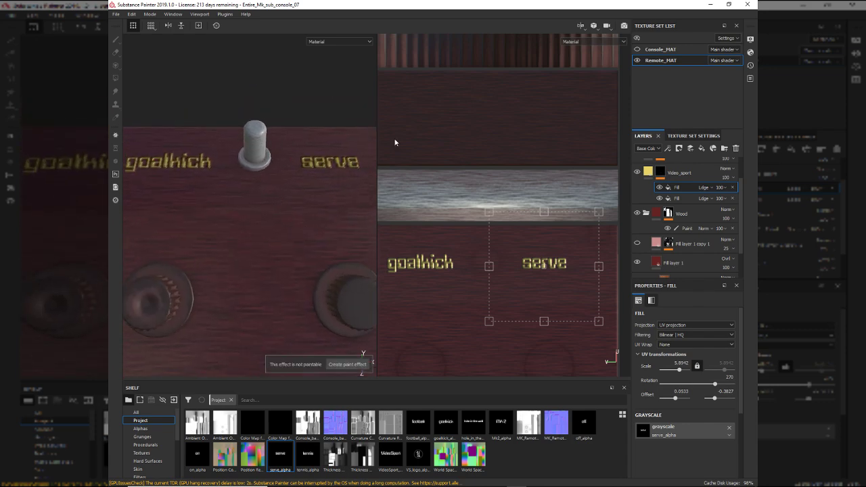
- Add a fill layer and place it at the head of the remote's layer stack, above Nobs_folder
{"action": "scroll", "coordinate": [708, 177], "scroll_direction": "up", "scroll_amount": 2}
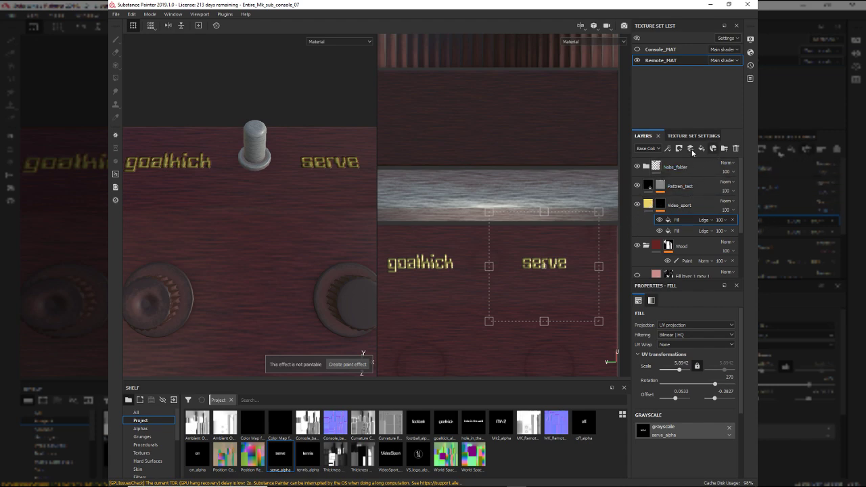
{"action": "left_click", "coordinate": [713, 148]}
{"action": "left_click", "coordinate": [713, 121]}
{"action": "left_click", "coordinate": [702, 150]}
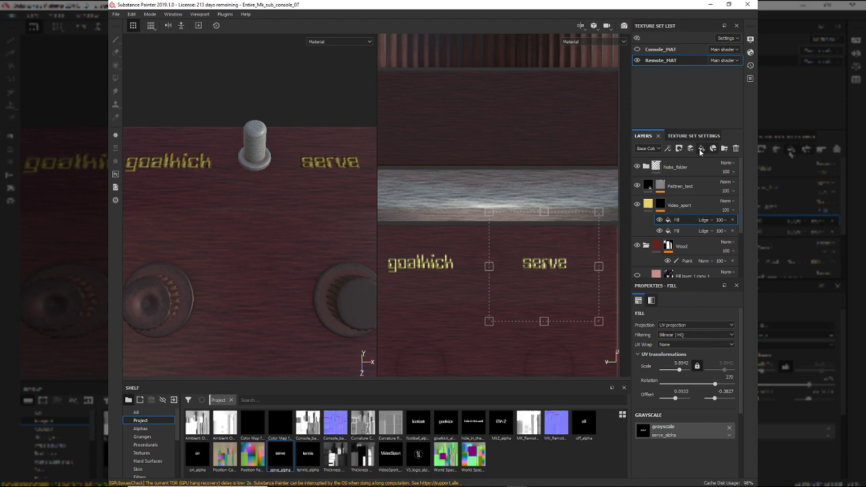
{"action": "left_click_drag", "start_coordinate": [685, 201], "coordinate": [701, 171]}
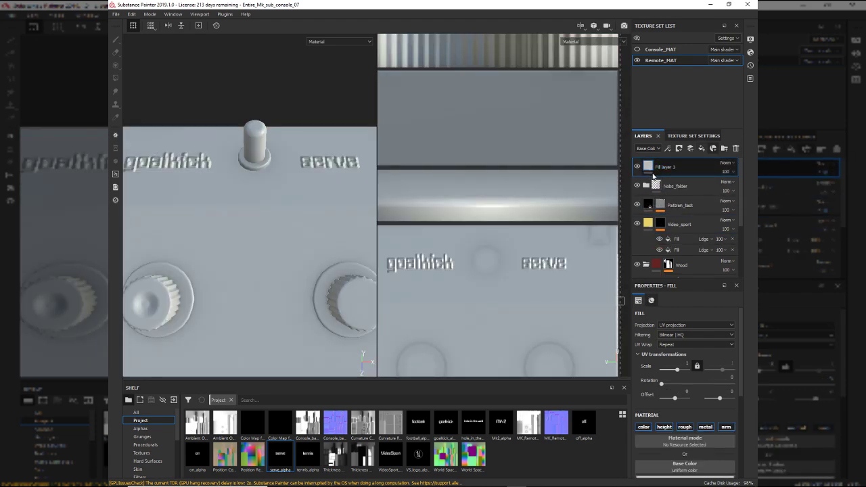
- Set the new fill layer's base color to black
{"action": "right_click", "coordinate": [653, 173]}
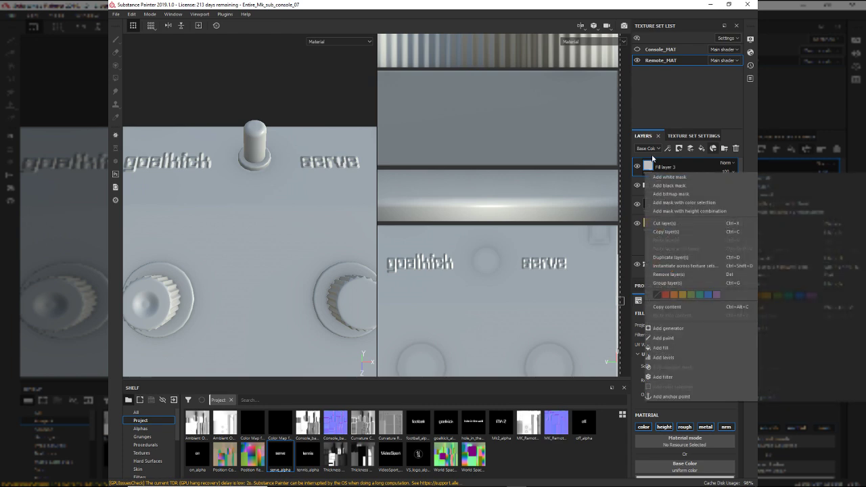
{"action": "left_click", "coordinate": [653, 157]}
{"action": "scroll", "coordinate": [687, 420], "scroll_direction": "down", "scroll_amount": 2}
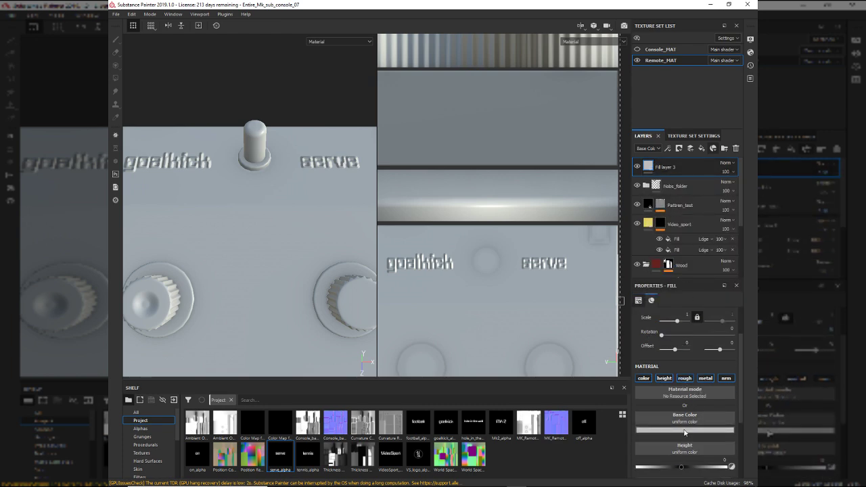
{"action": "left_click", "coordinate": [685, 430]}
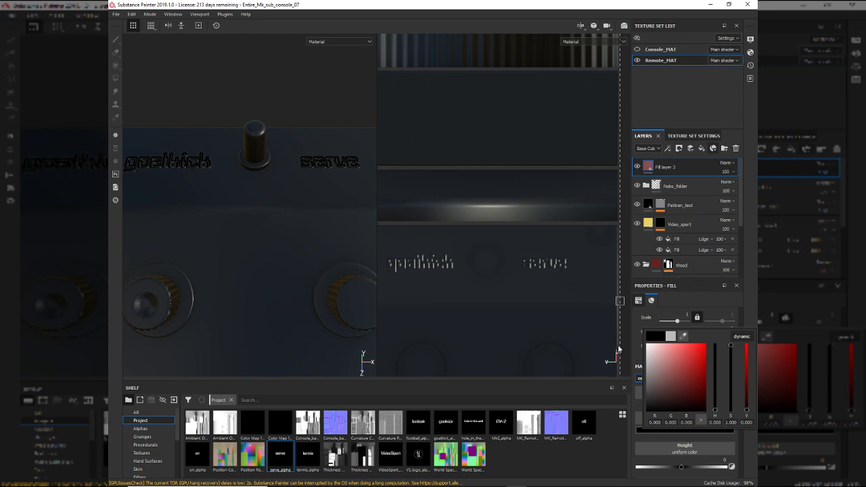
{"action": "left_click_drag", "start_coordinate": [215, 228], "coordinate": [244, 276], "text": "alt"}
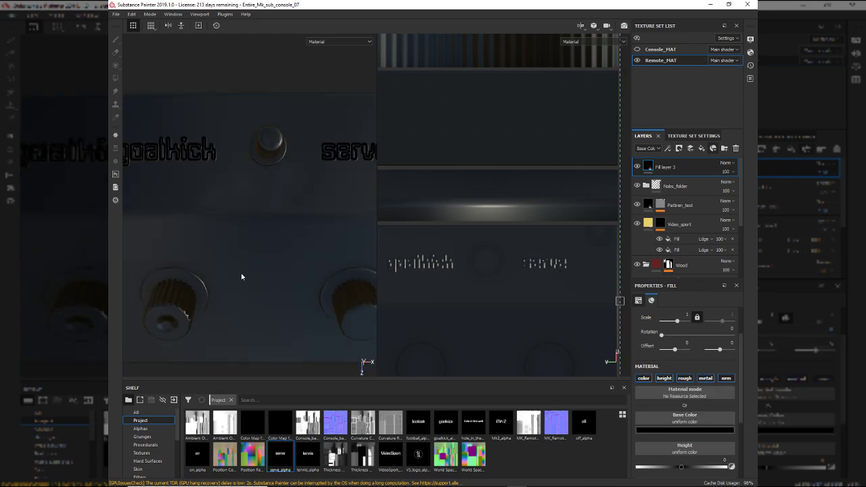
- Add a black mask to the black fill layer and reveal only the toggle switch with Polygon Fill in mesh mode
{"action": "right_click", "coordinate": [660, 166]}
{"action": "left_click", "coordinate": [670, 178]}
{"action": "key", "text": "4"}
{"action": "left_click", "coordinate": [262, 145]}
{"action": "left_click", "coordinate": [688, 300]}
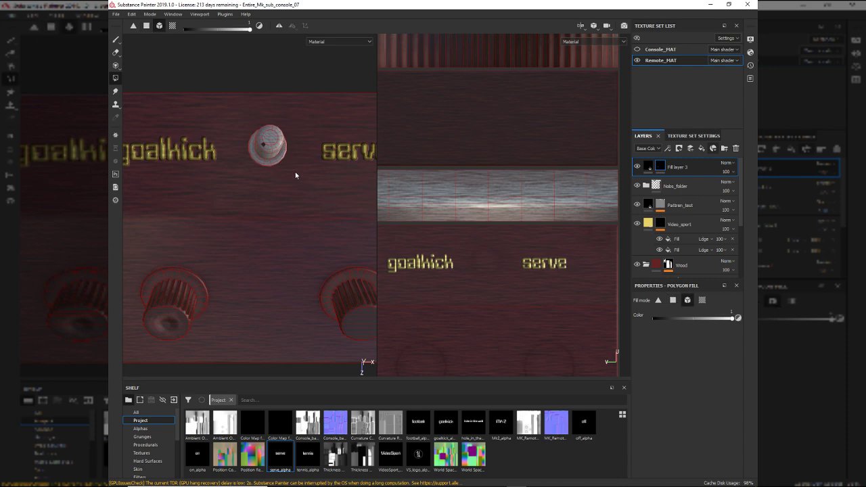
{"action": "left_click", "coordinate": [273, 157]}
{"action": "left_click_drag", "start_coordinate": [273, 160], "coordinate": [331, 189], "text": "alt"}
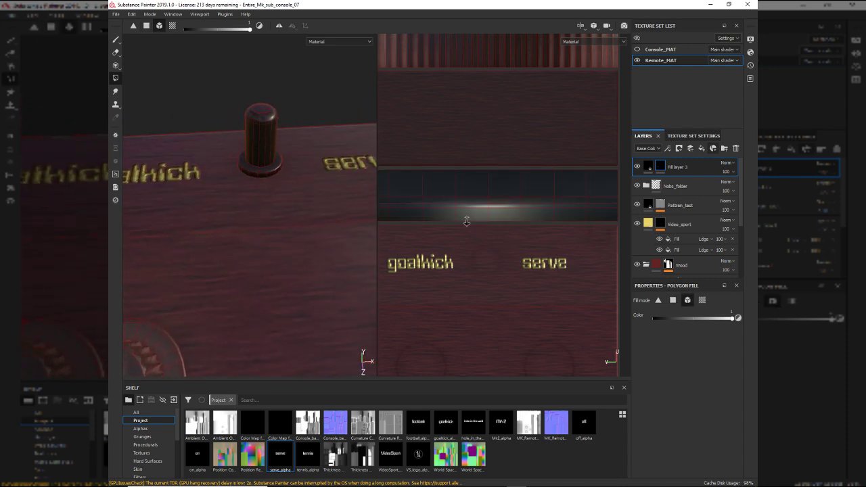
- Examine the blackened toggle switch on the model and its islands in the full UV layout
{"action": "right_click_drag", "start_coordinate": [485, 226], "coordinate": [408, 220], "text": "alt"}
{"action": "middle_click_drag", "start_coordinate": [408, 221], "coordinate": [499, 218], "text": "alt"}
{"action": "right_click_drag", "start_coordinate": [427, 222], "coordinate": [394, 223], "text": "alt"}
{"action": "middle_click_drag", "start_coordinate": [474, 236], "coordinate": [513, 200], "text": "alt"}
{"action": "right_click_drag", "start_coordinate": [479, 240], "coordinate": [464, 240], "text": "alt"}
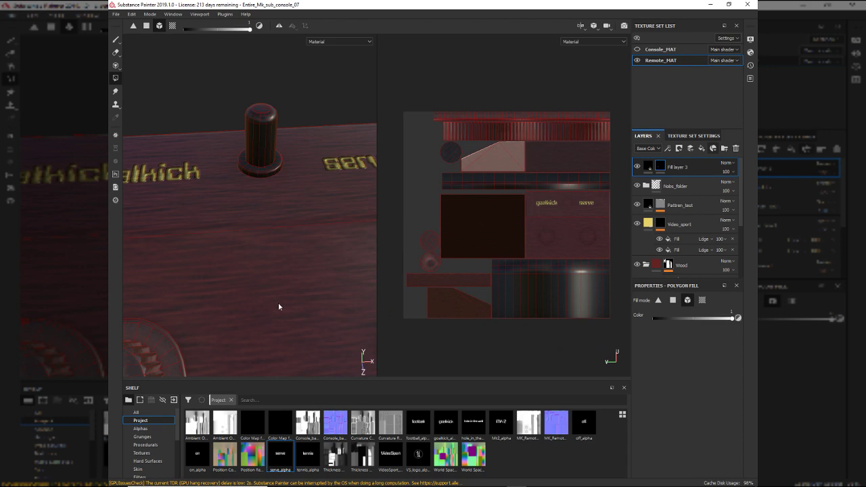
{"action": "left_click_drag", "start_coordinate": [298, 226], "coordinate": [310, 268], "text": "alt"}
{"action": "right_click_drag", "start_coordinate": [310, 261], "coordinate": [310, 276], "text": "alt"}
{"action": "middle_click_drag", "start_coordinate": [310, 277], "coordinate": [324, 354], "text": "alt"}
{"action": "right_click_drag", "start_coordinate": [293, 280], "coordinate": [297, 300], "text": "alt"}
{"action": "middle_click_drag", "start_coordinate": [297, 300], "coordinate": [310, 366], "text": "alt"}
{"action": "left_click_drag", "start_coordinate": [311, 366], "coordinate": [272, 256], "text": "alt"}
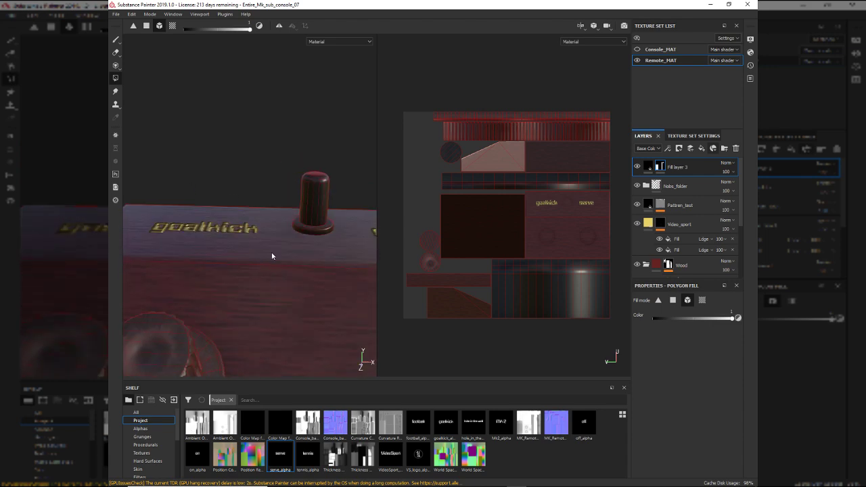
- Review the height, roughness and metallic settings of the toggle switch's black fill layer
{"action": "left_click", "coordinate": [645, 168]}
{"action": "scroll", "coordinate": [705, 426], "scroll_direction": "down", "scroll_amount": 2}
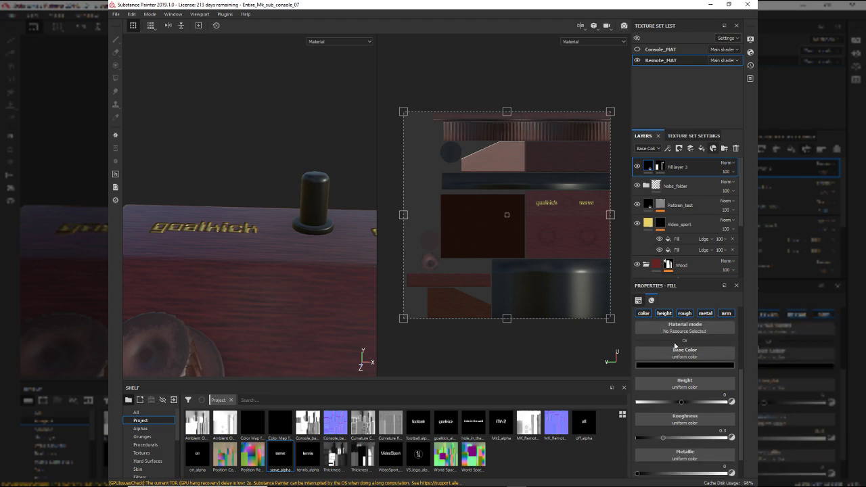
{"action": "scroll", "coordinate": [693, 419], "scroll_direction": "down", "scroll_amount": 1}
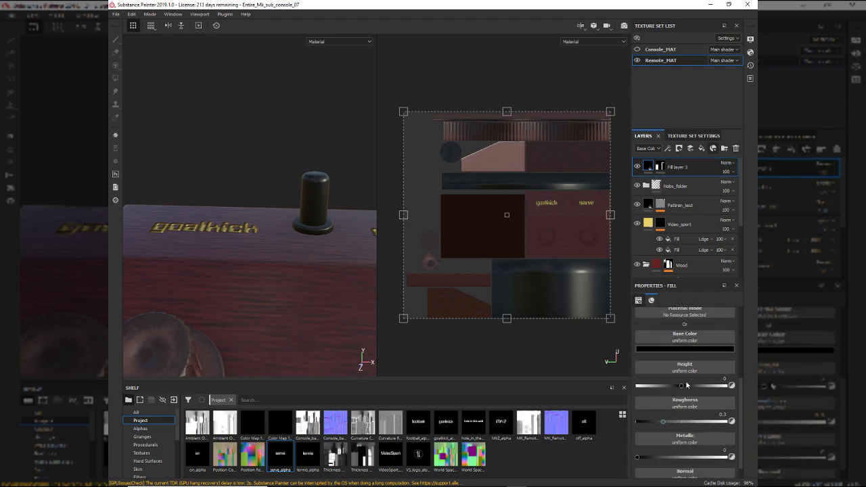
{"action": "scroll", "coordinate": [676, 385], "scroll_direction": "down", "scroll_amount": 1}
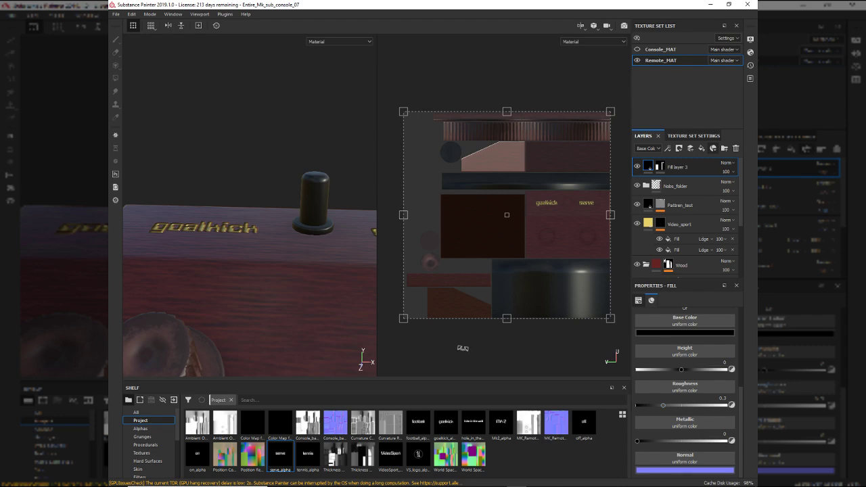
- Inspect the black toggle switch alongside the labels and knobs, and compare with the knob islands in the UV layout
{"action": "left_click_drag", "start_coordinate": [309, 178], "coordinate": [283, 211], "text": "alt"}
{"action": "right_click_drag", "start_coordinate": [282, 211], "coordinate": [281, 251], "text": "alt"}
{"action": "left_click_drag", "start_coordinate": [281, 252], "coordinate": [293, 324], "text": "alt"}
{"action": "scroll", "coordinate": [464, 272], "scroll_direction": "down", "scroll_amount": 1}
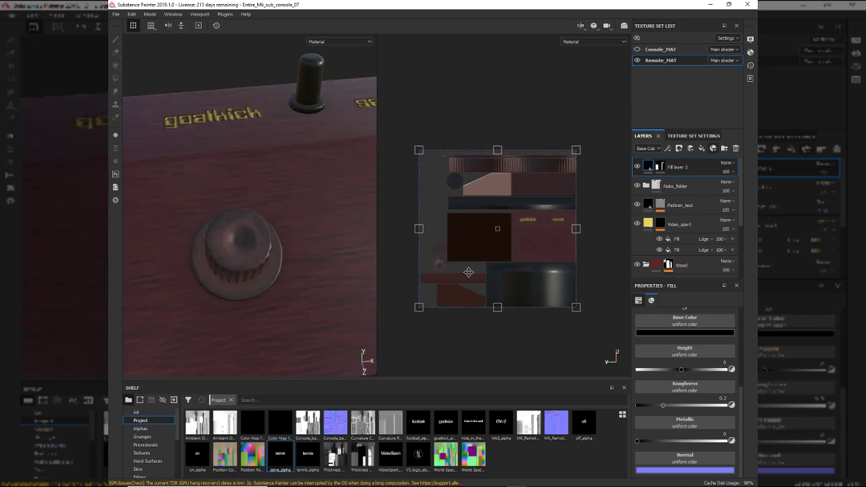
{"action": "scroll", "coordinate": [466, 272], "scroll_direction": "up", "scroll_amount": 3}
{"action": "middle_click_drag", "start_coordinate": [467, 272], "coordinate": [498, 327], "text": "alt"}
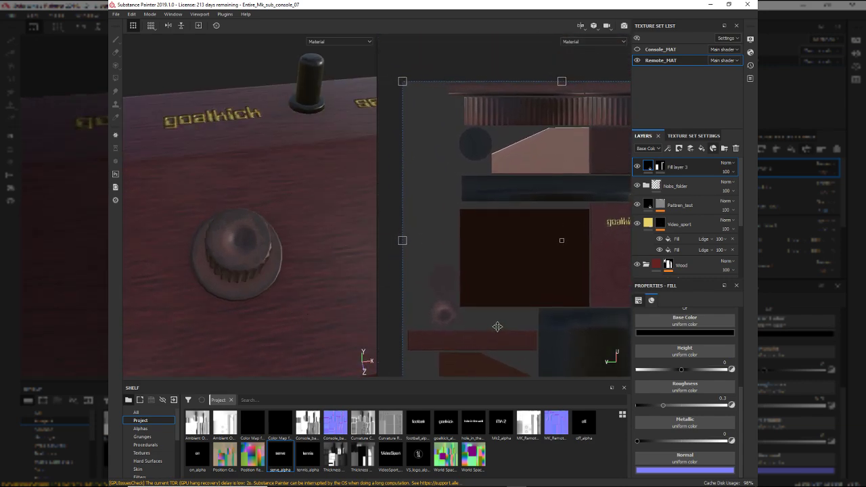
{"action": "left_click_drag", "start_coordinate": [327, 183], "coordinate": [314, 199], "text": "alt"}
{"action": "middle_click_drag", "start_coordinate": [314, 199], "coordinate": [268, 211], "text": "alt"}
{"action": "right_click_drag", "start_coordinate": [269, 211], "coordinate": [211, 197], "text": "alt"}
{"action": "left_click_drag", "start_coordinate": [211, 197], "coordinate": [236, 205], "text": "alt"}
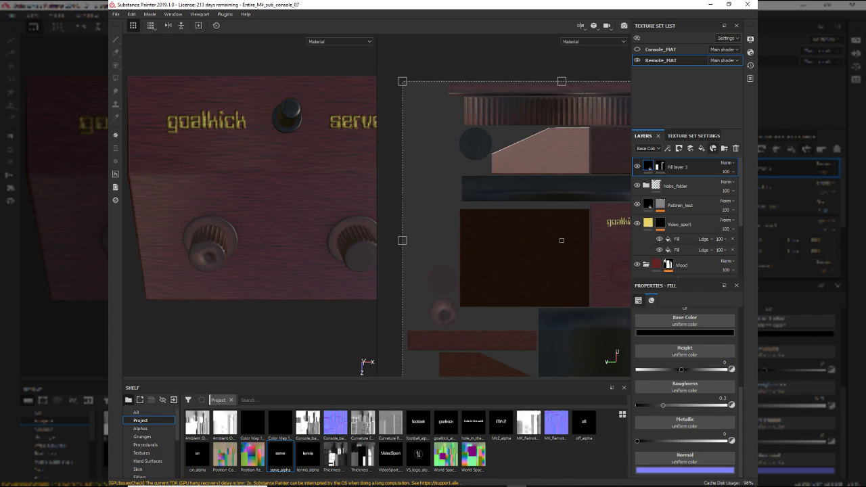
{"action": "mouse_move", "coordinate": [291, 188]}
{"action": "left_mouse_down", "text": "alt"}
{"action": "mouse_move", "coordinate": [309, 165]}
{"action": "mouse_move", "coordinate": [315, 184]}
{"action": "mouse_move", "coordinate": [282, 164]}
{"action": "left_mouse_up", "text": "alt"}
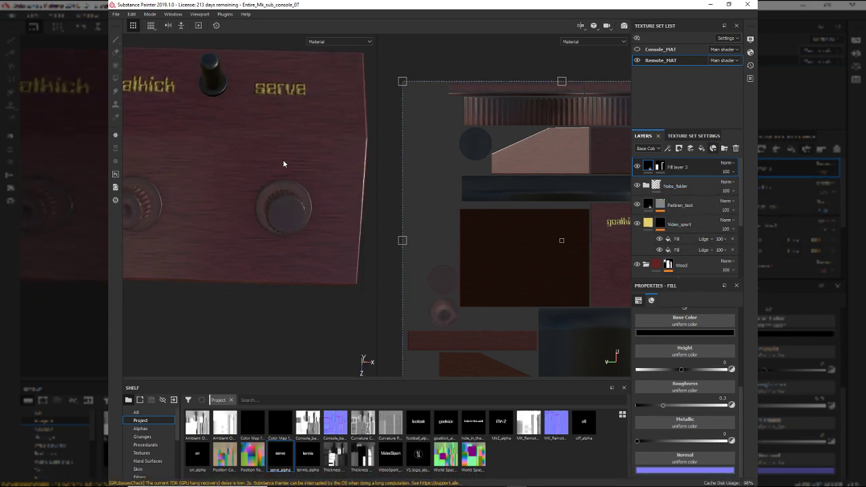
- Turn on the visibility of Fill layer 1 copy 1 in the Wood folder and check the remote's wood
{"action": "scroll", "coordinate": [676, 236], "scroll_direction": "down", "scroll_amount": 3}
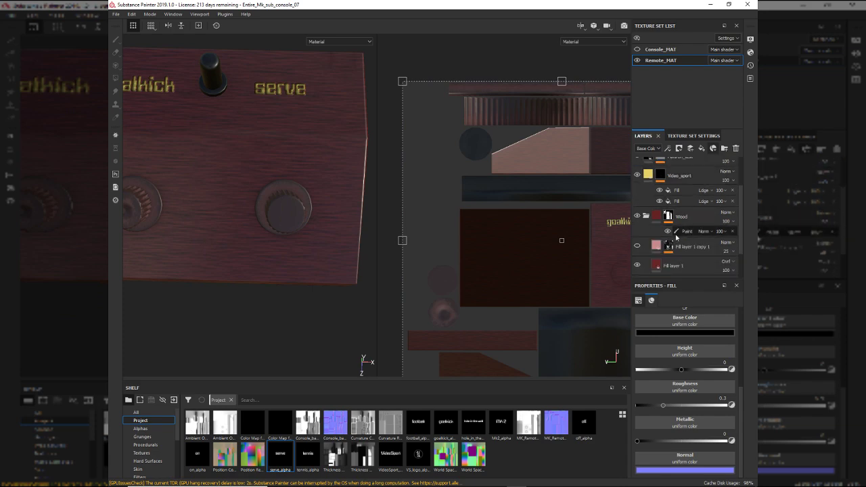
{"action": "left_click", "coordinate": [637, 247]}
{"action": "mouse_move", "coordinate": [296, 226]}
{"action": "left_mouse_down", "text": "alt"}
{"action": "mouse_move", "coordinate": [329, 131]}
{"action": "mouse_move", "coordinate": [303, 131]}
{"action": "mouse_move", "coordinate": [276, 160]}
{"action": "mouse_move", "coordinate": [286, 205]}
{"action": "left_mouse_up", "text": "alt"}
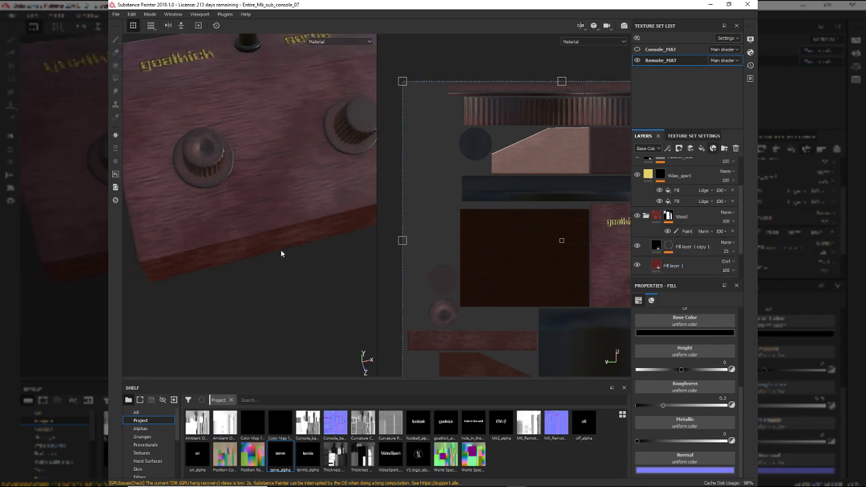
{"action": "left_click_drag", "start_coordinate": [307, 237], "coordinate": [349, 226], "text": "alt"}
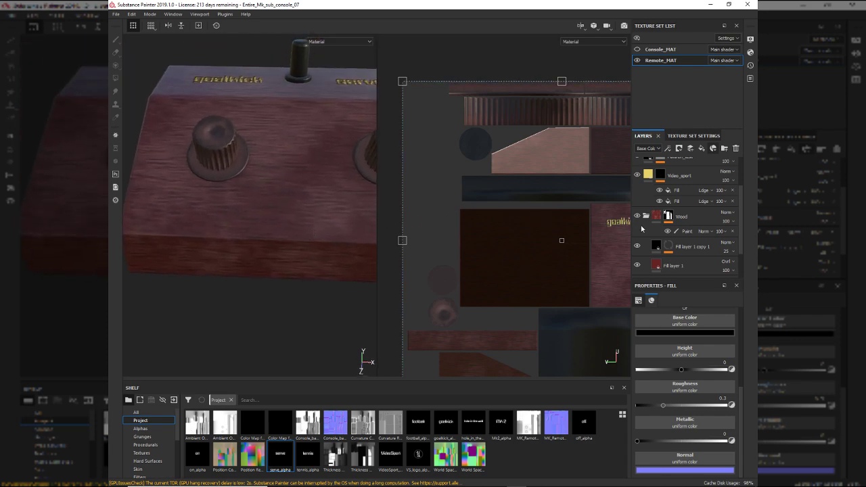
- Examine the remote's wood grain variation around the knobs and labels from above and the front
{"action": "scroll", "coordinate": [648, 234], "scroll_direction": "down", "scroll_amount": 1}
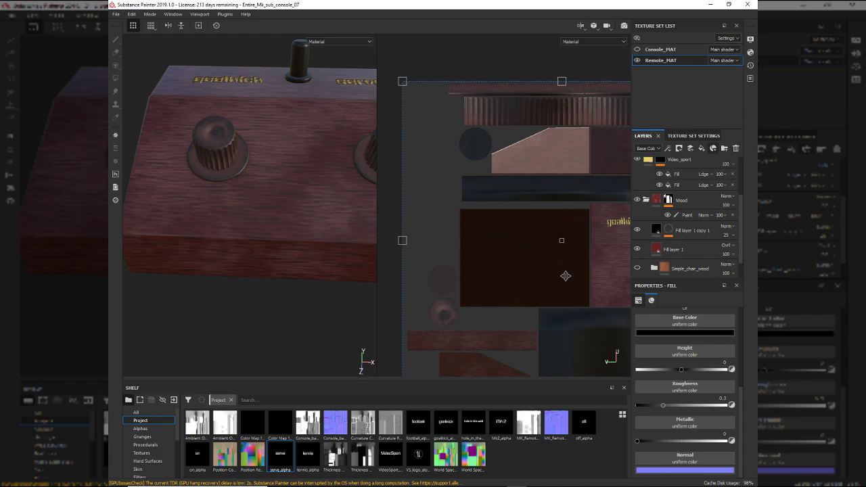
{"action": "scroll", "coordinate": [566, 276], "scroll_direction": "down", "scroll_amount": 1}
{"action": "left_click_drag", "start_coordinate": [302, 255], "coordinate": [317, 307], "text": "alt"}
{"action": "right_click_drag", "start_coordinate": [318, 308], "coordinate": [286, 290], "text": "alt"}
{"action": "middle_click_drag", "start_coordinate": [287, 290], "coordinate": [242, 293], "text": "alt"}
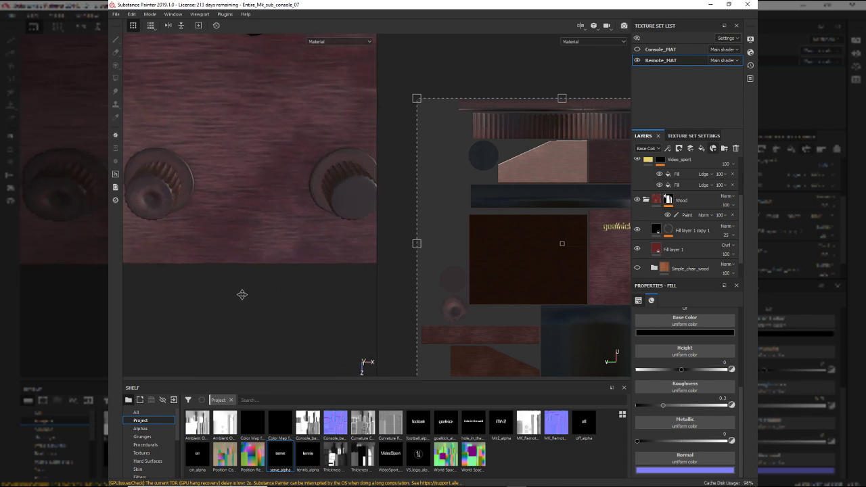
{"action": "right_click_drag", "start_coordinate": [242, 294], "coordinate": [250, 255], "text": "alt"}
{"action": "left_click_drag", "start_coordinate": [249, 251], "coordinate": [277, 304], "text": "alt"}
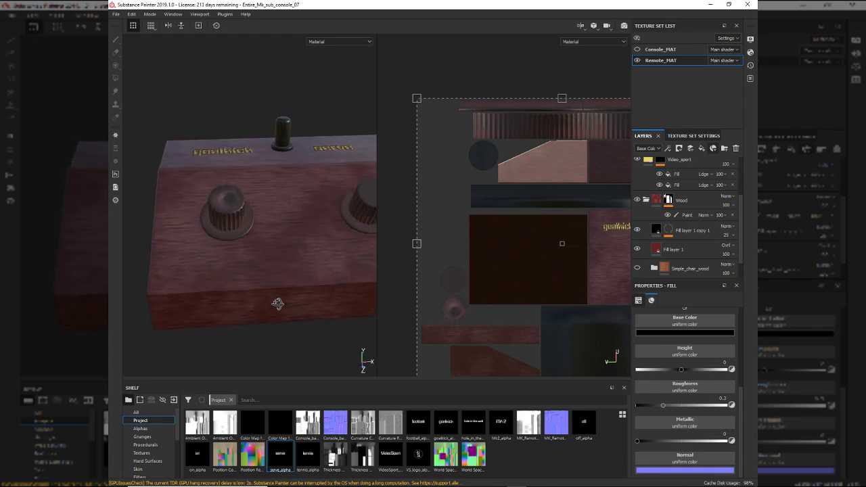
{"action": "right_click_drag", "start_coordinate": [277, 304], "coordinate": [289, 283], "text": "alt"}
{"action": "left_click_drag", "start_coordinate": [289, 284], "coordinate": [286, 256], "text": "alt"}
{"action": "right_click_drag", "start_coordinate": [277, 220], "coordinate": [305, 263], "text": "alt"}
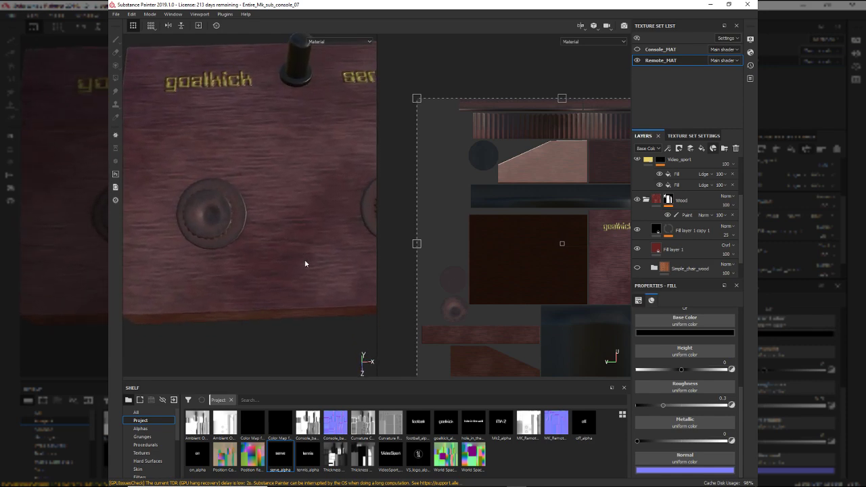
{"action": "middle_click_drag", "start_coordinate": [306, 263], "coordinate": [245, 256], "text": "alt"}
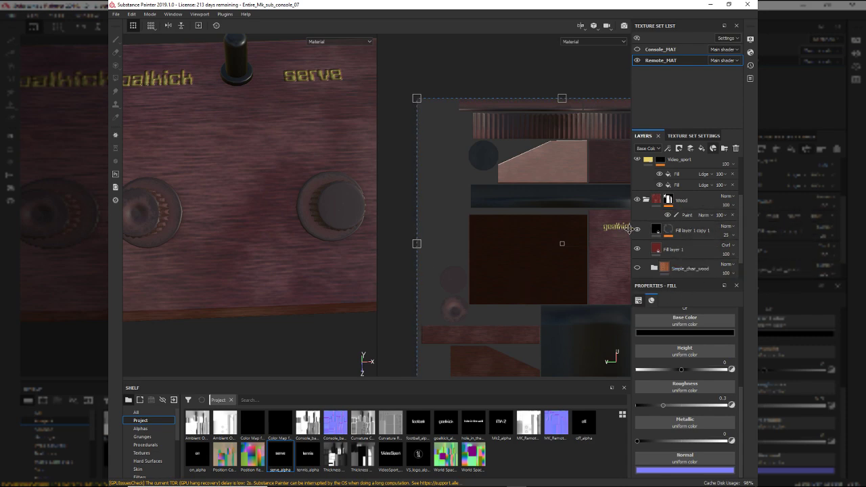
- Expand Nobs_folder and toggle its fill layers' visibility to check their effect on the knobs
{"action": "scroll", "coordinate": [670, 198], "scroll_direction": "up", "scroll_amount": 3}
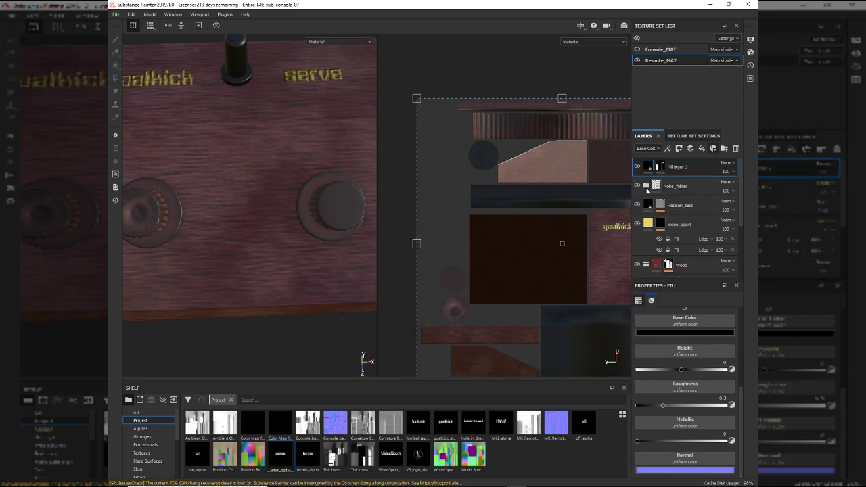
{"action": "left_click", "coordinate": [646, 186]}
{"action": "left_click", "coordinate": [636, 226]}
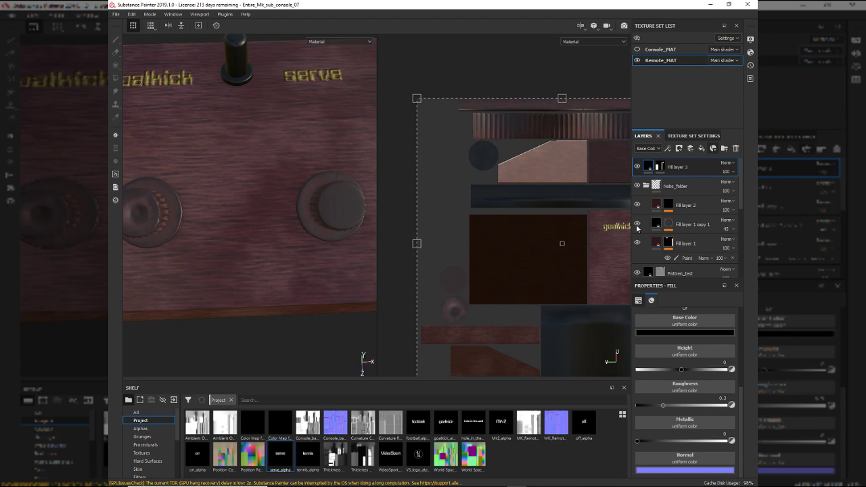
{"action": "left_click", "coordinate": [637, 245]}
{"action": "left_click", "coordinate": [636, 245]}
- Delete the paint effect from Fill layer 2's mask in Nobs_folder and add a fresh paint effect to the mask
{"action": "left_click", "coordinate": [669, 204]}
{"action": "left_click", "coordinate": [680, 221]}
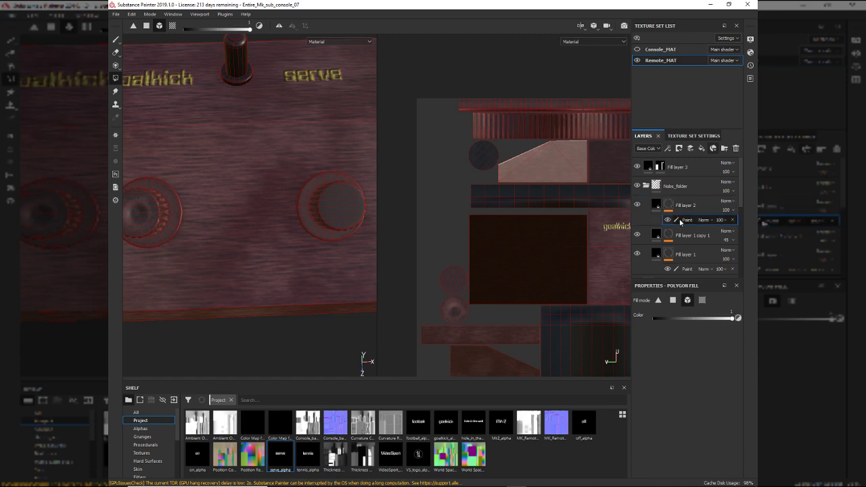
{"action": "left_click", "coordinate": [734, 221]}
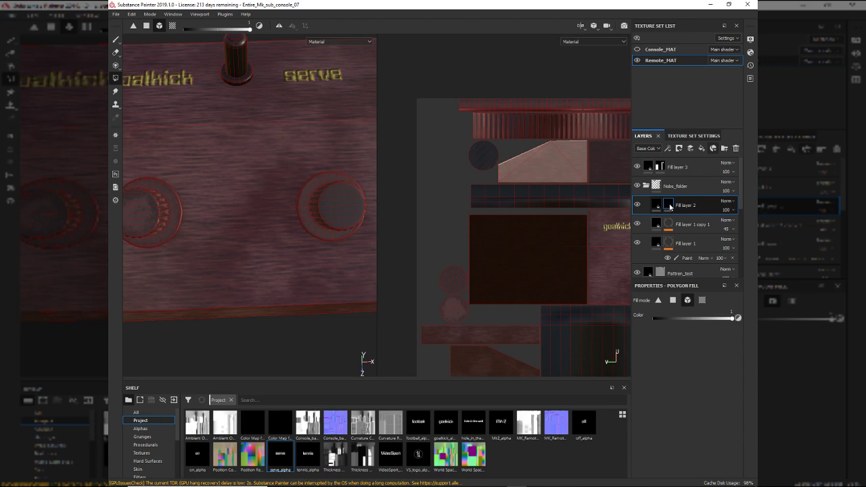
{"action": "right_click", "coordinate": [670, 206]}
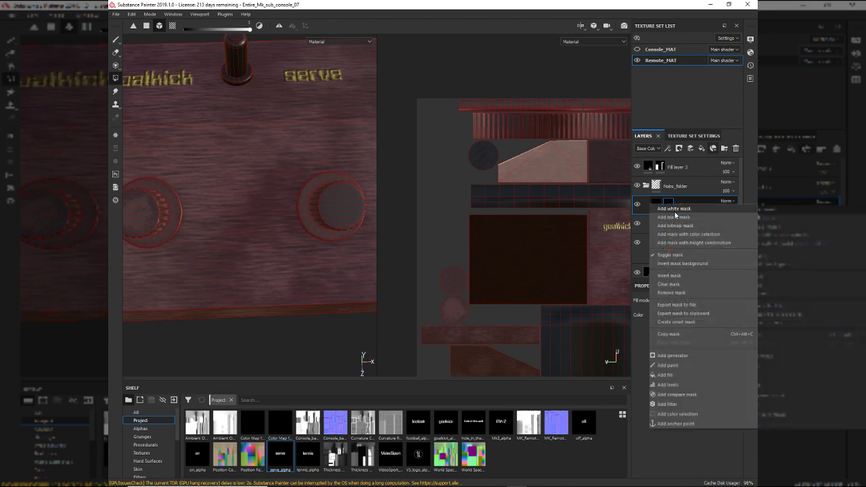
{"action": "left_click", "coordinate": [670, 366]}
- Switch to the Paint brush and adjust it over the knob cap to size 8.09, flow 100 and angle 114
{"action": "scroll", "coordinate": [369, 228], "scroll_direction": "up", "scroll_amount": 3}
{"action": "scroll", "coordinate": [474, 302], "scroll_direction": "up", "scroll_amount": 4}
{"action": "scroll", "coordinate": [464, 308], "scroll_direction": "up", "scroll_amount": 3}
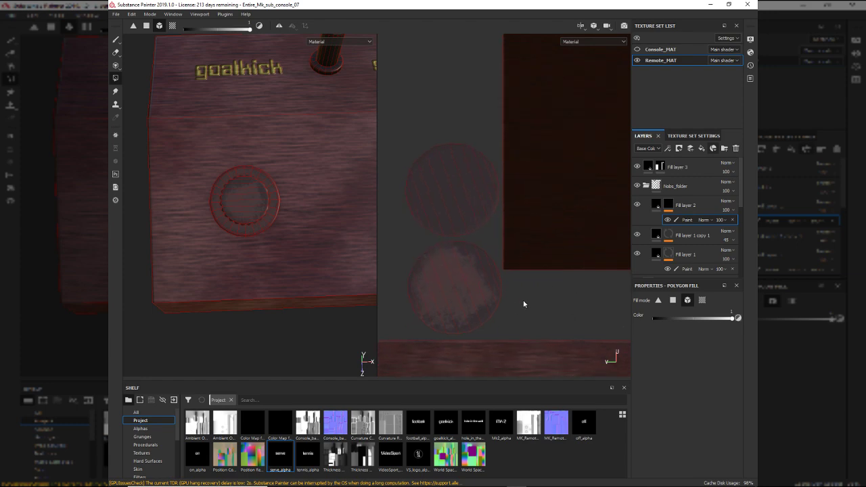
{"action": "key", "text": "1"}
{"action": "right_click_drag", "start_coordinate": [454, 290], "coordinate": [477, 290], "text": "ctrl"}
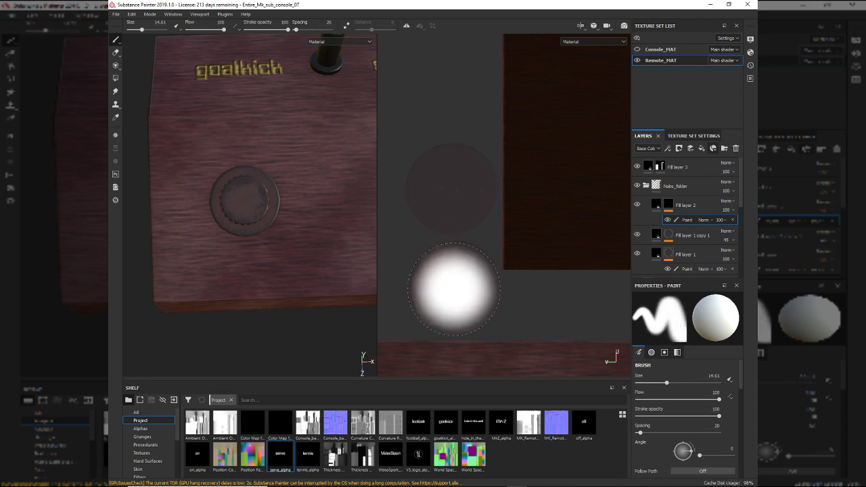
{"action": "left_click_drag", "start_coordinate": [458, 284], "coordinate": [433, 284], "text": "ctrl"}
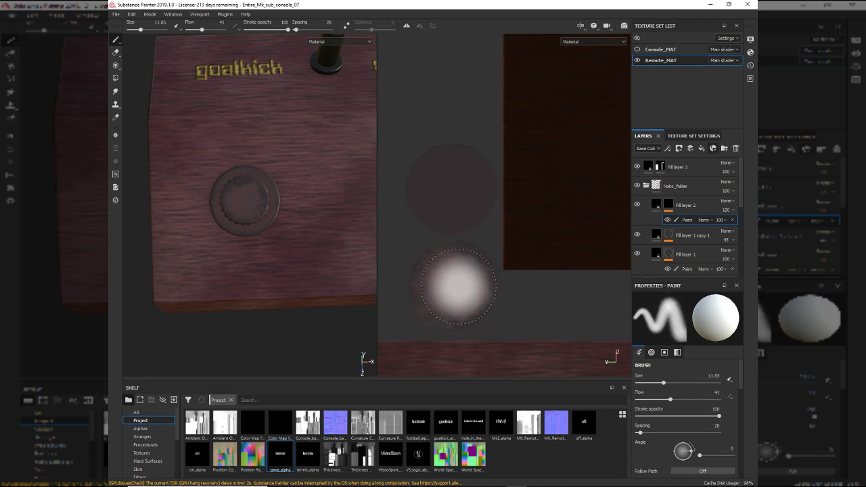
{"action": "mouse_move", "coordinate": [458, 287]}
{"action": "right_mouse_down", "text": "ctrl"}
{"action": "mouse_move", "coordinate": [458, 253]}
{"action": "mouse_move", "coordinate": [458, 287]}
{"action": "mouse_move", "coordinate": [473, 286]}
{"action": "mouse_move", "coordinate": [442, 286]}
{"action": "right_mouse_up", "text": "ctrl"}
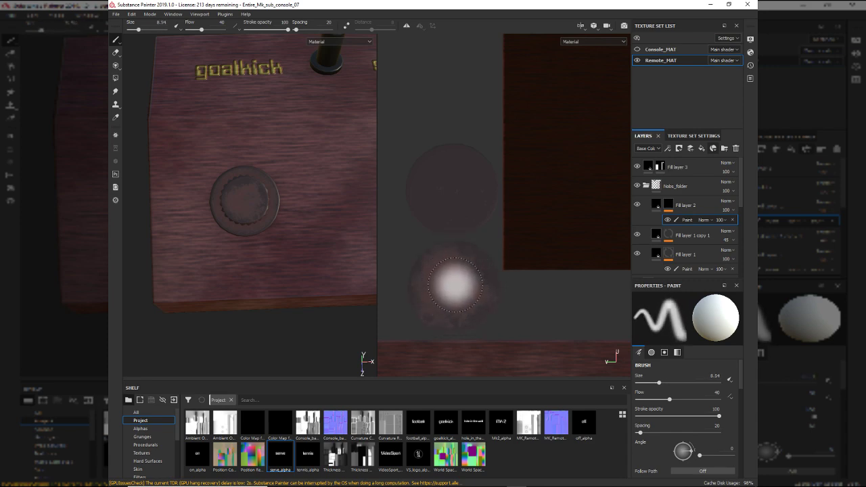
{"action": "left_click_drag", "start_coordinate": [302, 223], "coordinate": [252, 129], "text": "alt"}
{"action": "scroll", "coordinate": [280, 209], "scroll_direction": "up", "scroll_amount": 3}
{"action": "middle_click_drag", "start_coordinate": [310, 222], "coordinate": [318, 173], "text": "alt"}
{"action": "right_click_drag", "start_coordinate": [458, 293], "coordinate": [458, 260], "text": "ctrl"}
{"action": "mouse_move", "coordinate": [459, 294]}
{"action": "right_mouse_down", "text": "ctrl"}
{"action": "mouse_move", "coordinate": [448, 279]}
{"action": "mouse_move", "coordinate": [457, 288]}
{"action": "right_mouse_up", "text": "ctrl"}
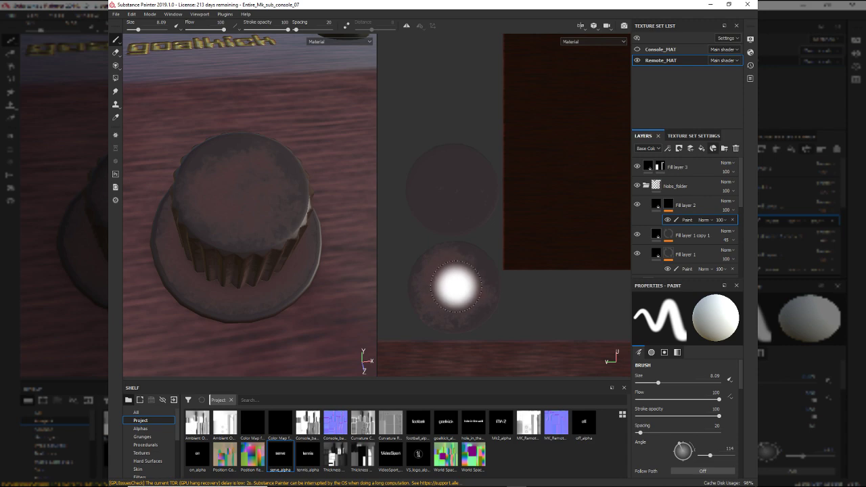
- Paint a single round dimple at the centre of the goalkick knob's cap, undoing the first dab and stamping it again
{"action": "left_click", "coordinate": [456, 287]}
{"action": "mouse_move", "coordinate": [255, 197]}
{"action": "left_mouse_down", "text": "alt"}
{"action": "mouse_move", "coordinate": [248, 230]}
{"action": "mouse_move", "coordinate": [252, 215]}
{"action": "left_mouse_up", "text": "alt"}
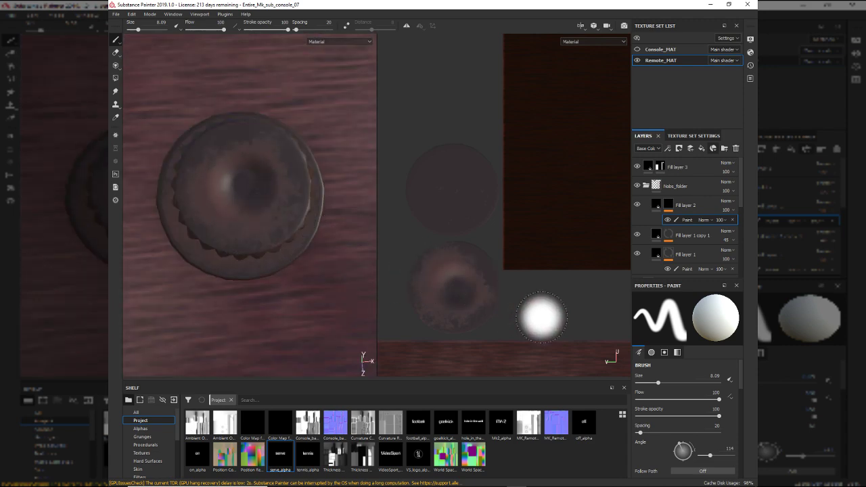
{"action": "left_click_drag", "start_coordinate": [271, 271], "coordinate": [256, 200], "text": "alt"}
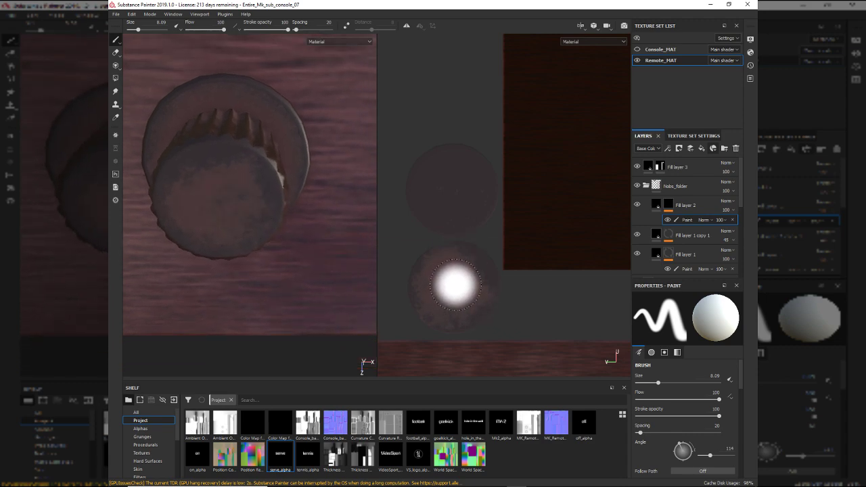
{"action": "left_click", "coordinate": [455, 286]}
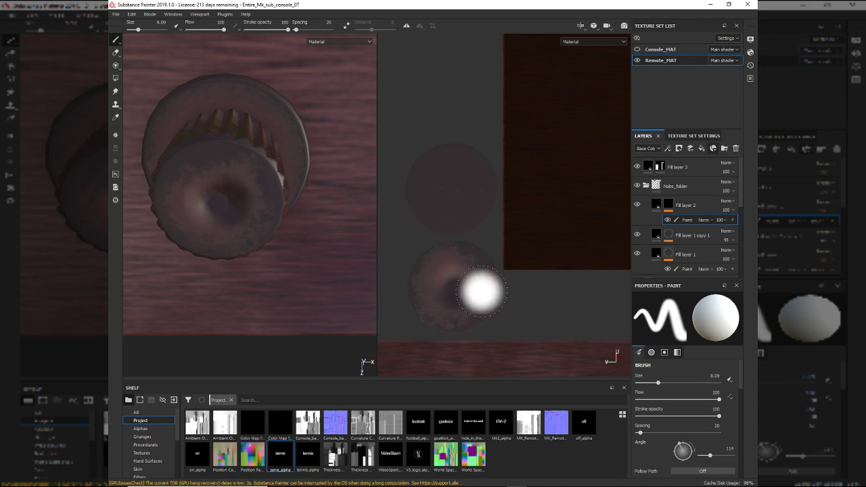
- Try the same dimple at the centre of the serve knob's cap and inspect it on the model
{"action": "left_click", "coordinate": [453, 188]}
{"action": "scroll", "coordinate": [250, 267], "scroll_direction": "down", "scroll_amount": 3}
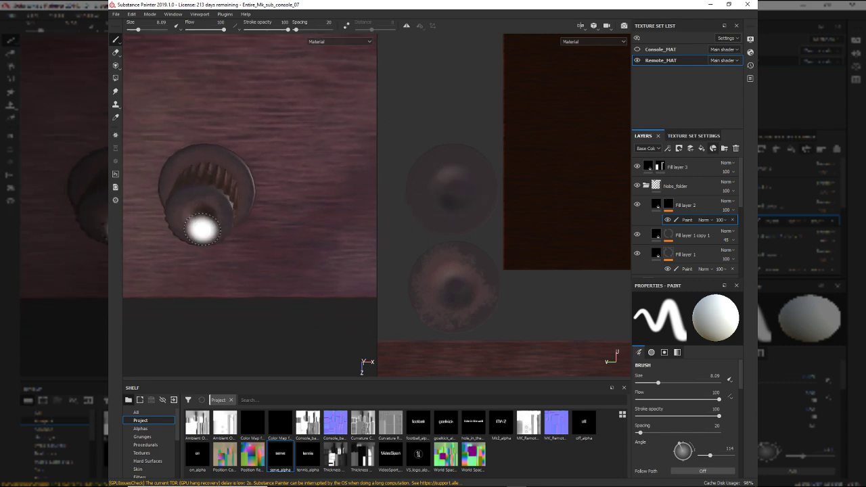
{"action": "middle_click_drag", "start_coordinate": [201, 230], "coordinate": [109, 212], "text": "alt"}
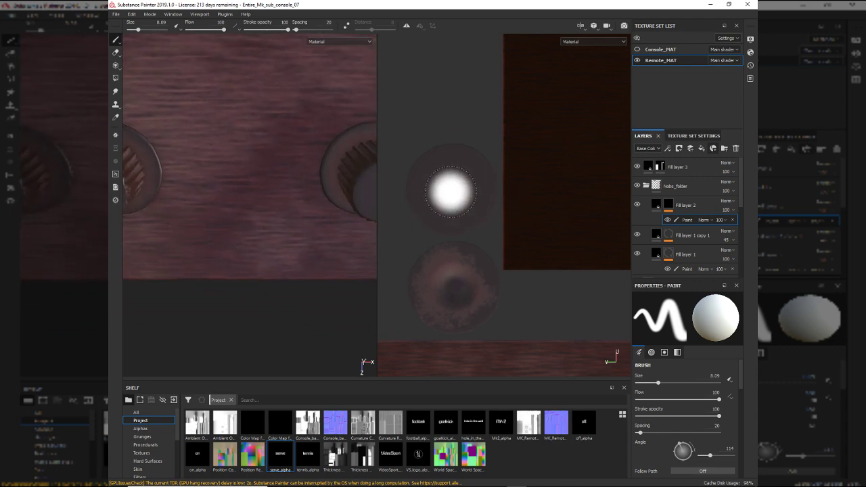
{"action": "mouse_move", "coordinate": [273, 245]}
{"action": "left_mouse_down", "text": "alt"}
{"action": "mouse_move", "coordinate": [170, 247]}
{"action": "mouse_move", "coordinate": [266, 209]}
{"action": "mouse_move", "coordinate": [264, 170]}
{"action": "mouse_move", "coordinate": [336, 239]}
{"action": "mouse_move", "coordinate": [336, 286]}
{"action": "mouse_move", "coordinate": [288, 286]}
{"action": "mouse_move", "coordinate": [347, 306]}
{"action": "left_mouse_up", "text": "alt"}
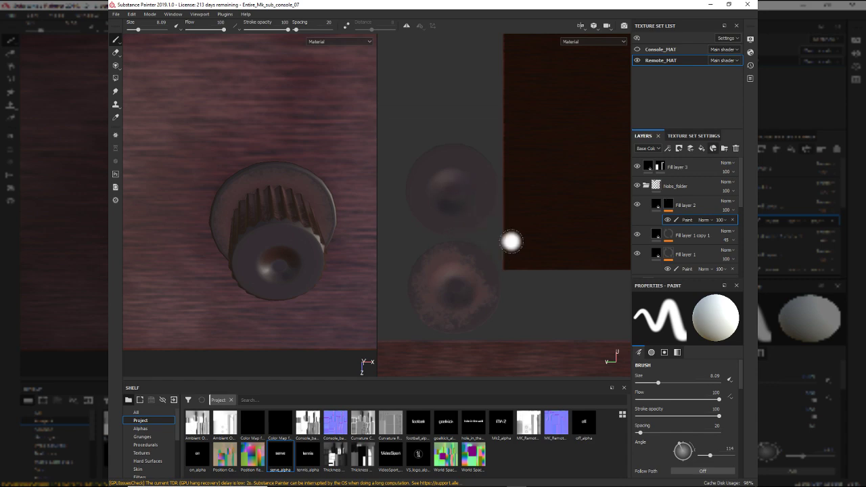
- Retry the dimple's placement on the serve knob's cap with repeated single dabs, undoing each attempt that is off centre
{"action": "key", "text": "ctrl"}
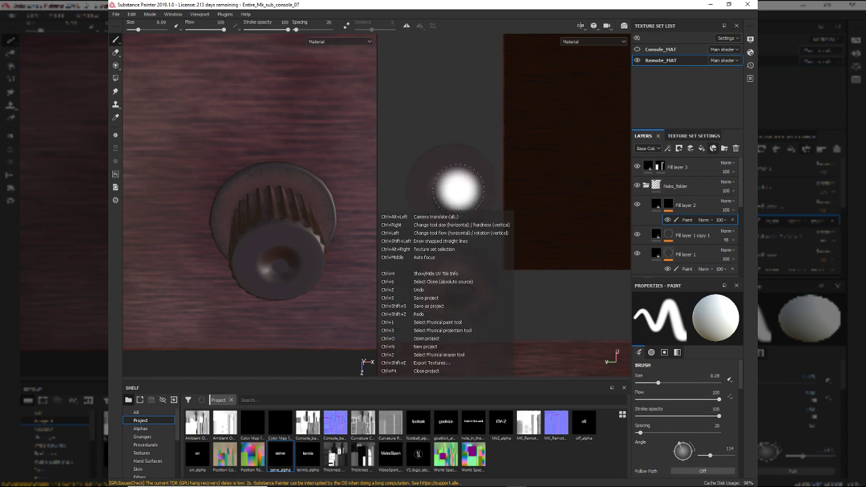
{"action": "left_click", "coordinate": [457, 188]}
{"action": "key", "text": "ctrl+z"}
{"action": "left_click", "coordinate": [458, 197]}
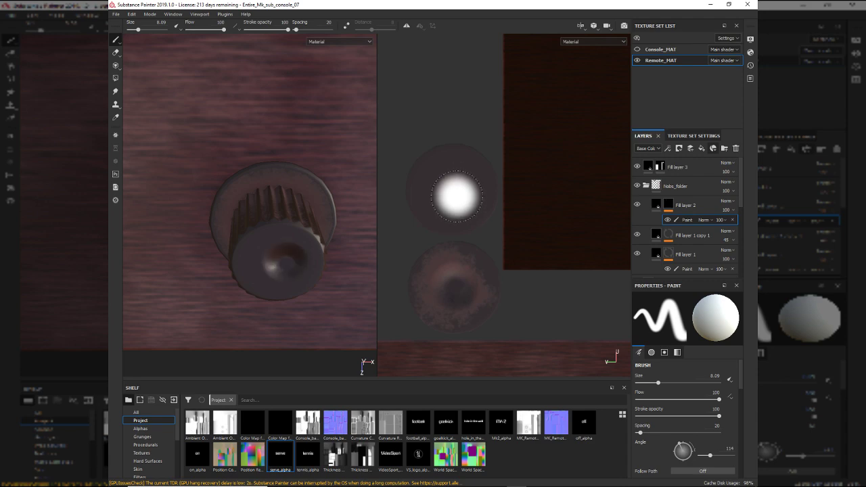
{"action": "left_click", "coordinate": [453, 193]}
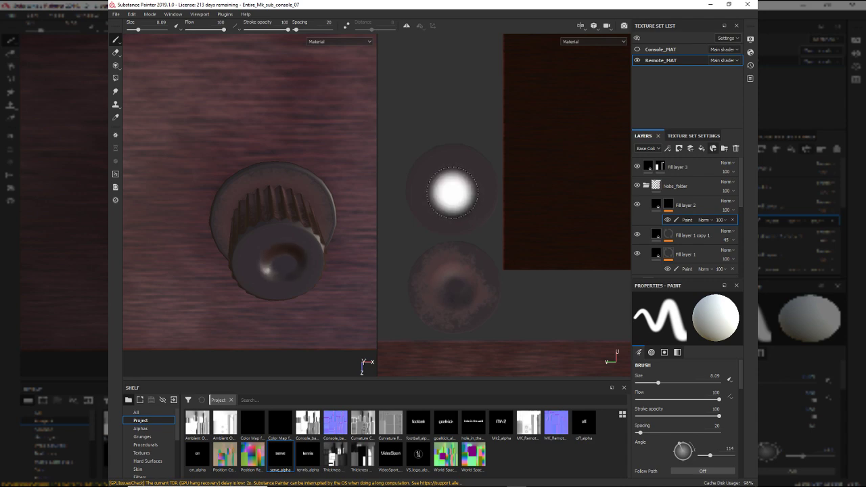
{"action": "key", "text": "ctrl+z"}
{"action": "left_click", "coordinate": [452, 193]}
{"action": "key", "text": "ctrl+z"}
{"action": "left_click", "coordinate": [452, 193]}
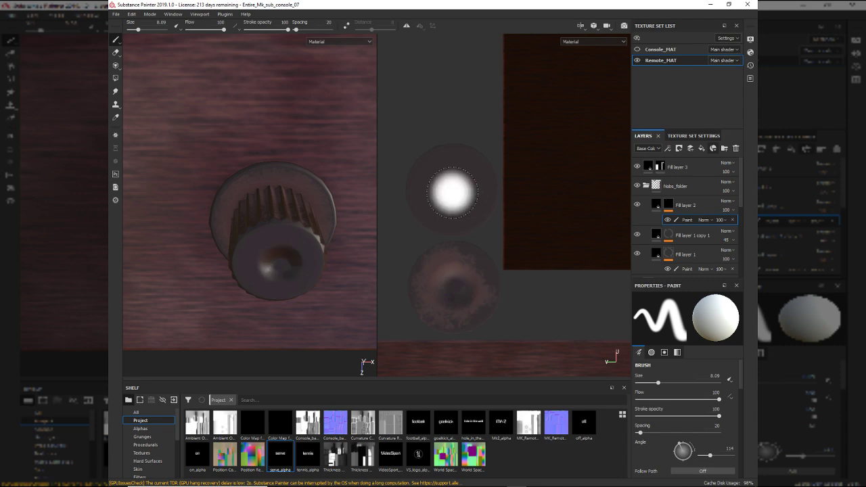
{"action": "key", "text": "ctrl+z"}
{"action": "left_click", "coordinate": [452, 192]}
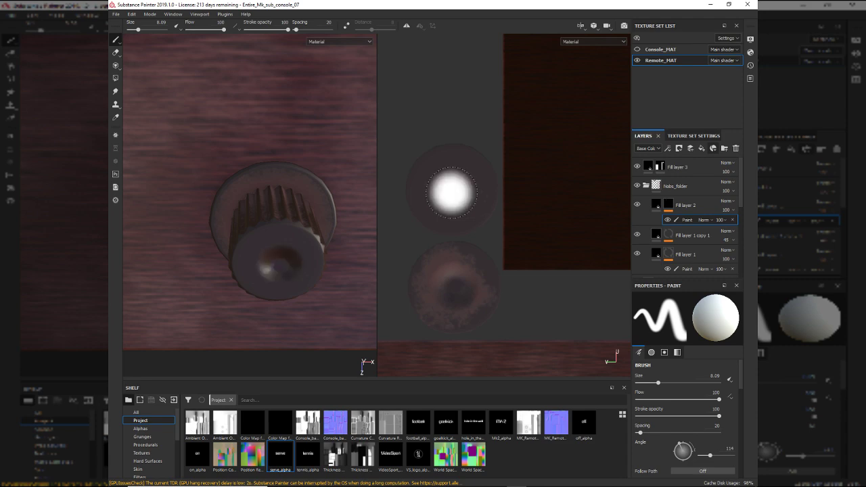
- Restamp a single centred dimple on the serve knob's cap in Fill layer 2's mask and check it from an angle
{"action": "left_click_drag", "start_coordinate": [289, 237], "coordinate": [329, 182], "text": "alt"}
{"action": "left_click", "coordinate": [457, 186]}
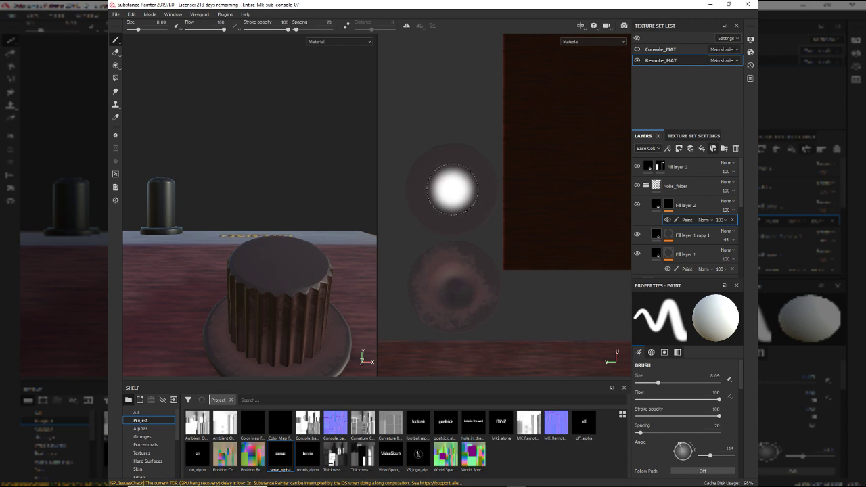
{"action": "left_click", "coordinate": [453, 189]}
{"action": "mouse_move", "coordinate": [300, 273]}
{"action": "left_mouse_down", "text": "alt"}
{"action": "mouse_move", "coordinate": [331, 312]}
{"action": "mouse_move", "coordinate": [368, 243]}
{"action": "mouse_move", "coordinate": [385, 278]}
{"action": "mouse_move", "coordinate": [290, 302]}
{"action": "left_mouse_up", "text": "alt"}
{"action": "scroll", "coordinate": [291, 301], "scroll_direction": "down", "scroll_amount": 1}
{"action": "middle_click_drag", "start_coordinate": [228, 288], "coordinate": [196, 267], "text": "alt"}
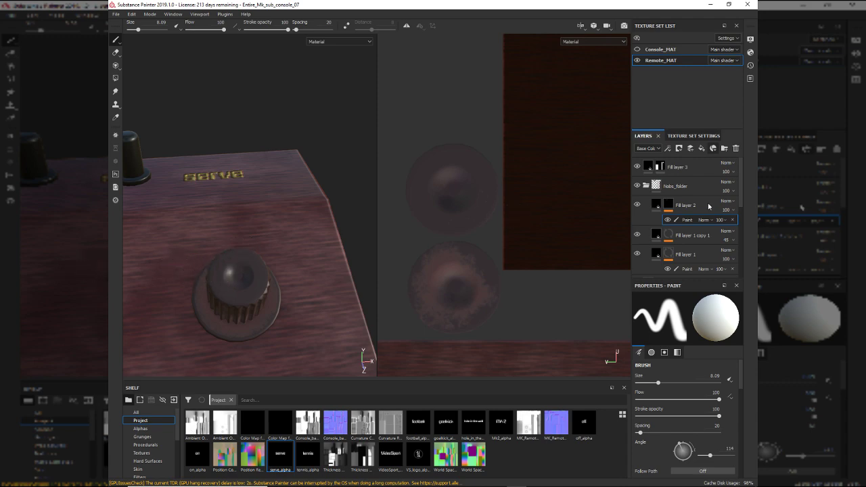
- Examine the dimples on both remote knobs from above, the front and the side
{"action": "left_click_drag", "start_coordinate": [300, 217], "coordinate": [274, 255], "text": "alt"}
{"action": "middle_click_drag", "start_coordinate": [299, 262], "coordinate": [284, 252], "text": "alt"}
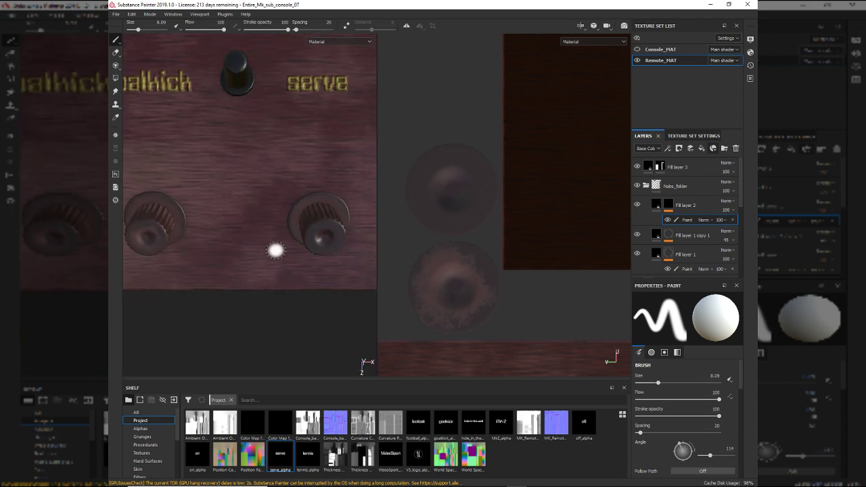
{"action": "mouse_move", "coordinate": [218, 236]}
{"action": "left_mouse_down", "text": "alt"}
{"action": "mouse_move", "coordinate": [222, 178]}
{"action": "mouse_move", "coordinate": [238, 168]}
{"action": "mouse_move", "coordinate": [286, 253]}
{"action": "mouse_move", "coordinate": [271, 284]}
{"action": "left_mouse_up", "text": "alt"}
{"action": "left_click_drag", "start_coordinate": [263, 250], "coordinate": [234, 321], "text": "alt"}
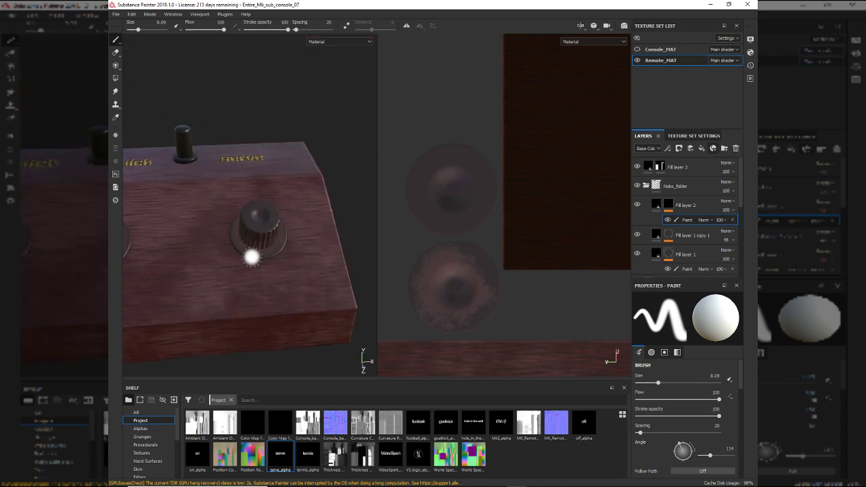
{"action": "left_click_drag", "start_coordinate": [251, 257], "coordinate": [265, 267], "text": "alt"}
{"action": "left_click_drag", "start_coordinate": [230, 230], "coordinate": [275, 281], "text": "alt"}
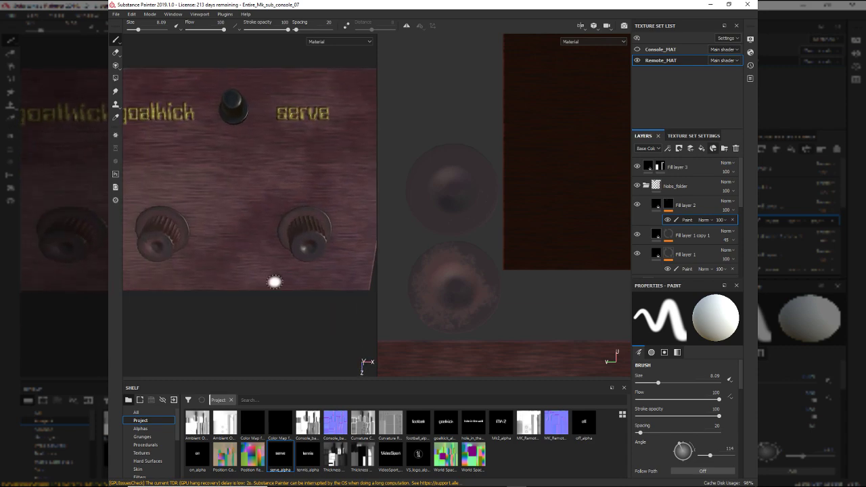
{"action": "left_click_drag", "start_coordinate": [304, 289], "coordinate": [294, 166], "text": "alt"}
{"action": "mouse_move", "coordinate": [261, 220]}
{"action": "left_mouse_down", "text": "alt"}
{"action": "mouse_move", "coordinate": [340, 260]}
{"action": "mouse_move", "coordinate": [310, 228]}
{"action": "mouse_move", "coordinate": [344, 263]}
{"action": "left_mouse_up", "text": "alt"}
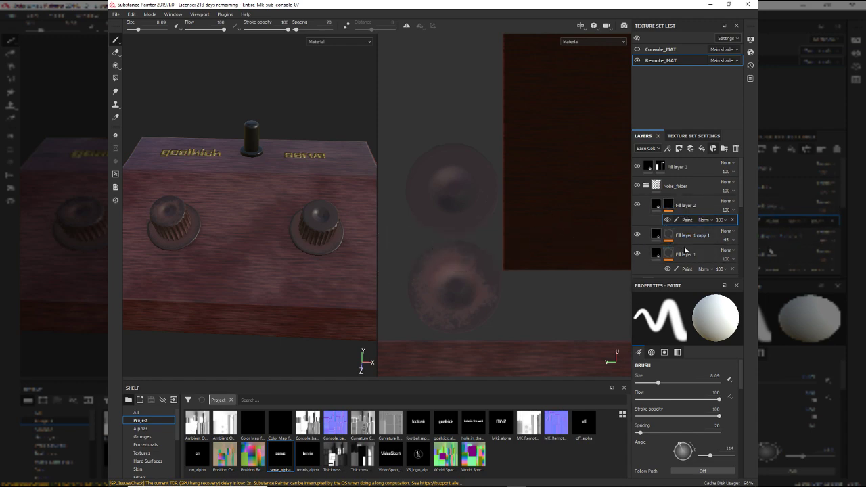
- Select the paint effect on Fill layer 1's mask in Nobs_folder and examine the serve knob's wear from several angles
{"action": "scroll", "coordinate": [681, 258], "scroll_direction": "down", "scroll_amount": 1}
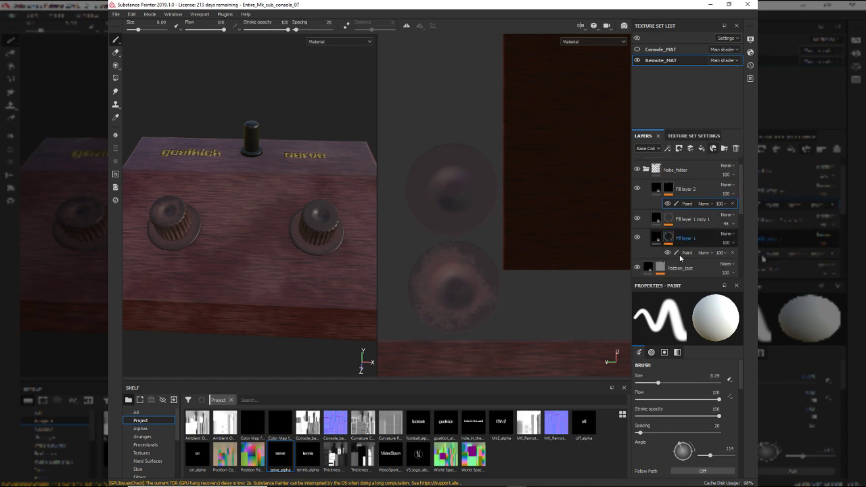
{"action": "left_click", "coordinate": [684, 253]}
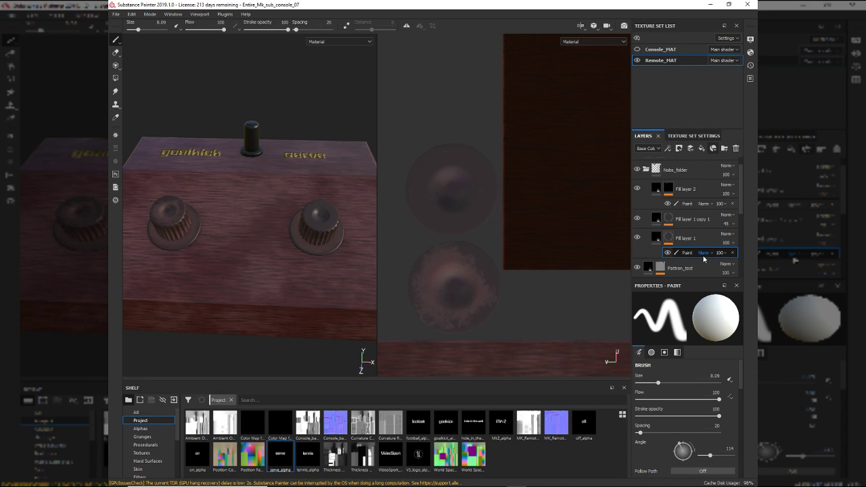
{"action": "mouse_move", "coordinate": [316, 222]}
{"action": "left_mouse_down", "text": "alt"}
{"action": "mouse_move", "coordinate": [329, 261]}
{"action": "mouse_move", "coordinate": [239, 267]}
{"action": "left_mouse_up", "text": "alt"}
{"action": "middle_click_drag", "start_coordinate": [240, 266], "coordinate": [289, 284], "text": "alt"}
{"action": "mouse_move", "coordinate": [288, 284]}
{"action": "left_mouse_down", "text": "alt"}
{"action": "mouse_move", "coordinate": [295, 296]}
{"action": "mouse_move", "coordinate": [339, 304]}
{"action": "mouse_move", "coordinate": [315, 301]}
{"action": "mouse_move", "coordinate": [320, 290]}
{"action": "left_mouse_up", "text": "alt"}
{"action": "left_click_drag", "start_coordinate": [329, 243], "coordinate": [313, 203], "text": "alt"}
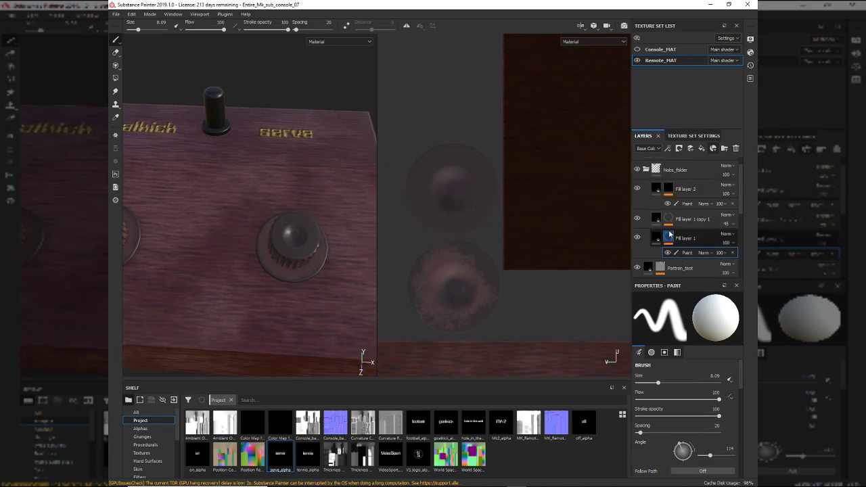
{"action": "left_click_drag", "start_coordinate": [305, 276], "coordinate": [315, 302], "text": "alt"}
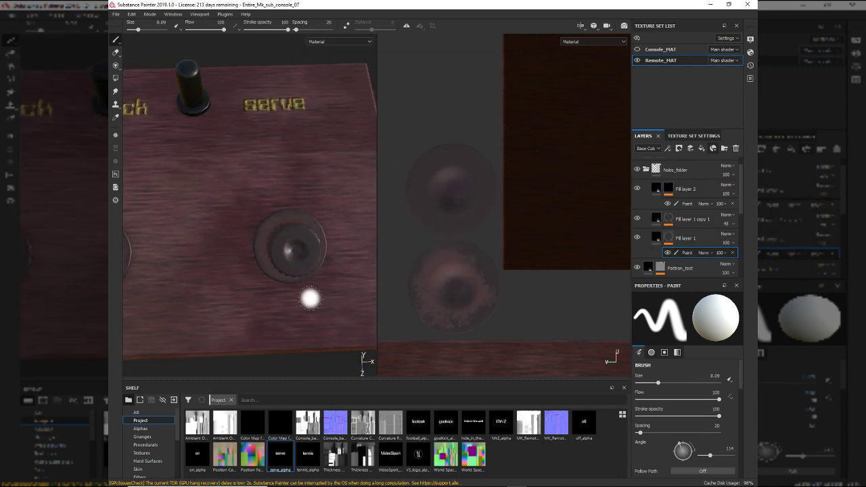
{"action": "mouse_move", "coordinate": [300, 307]}
{"action": "left_mouse_down", "text": "alt"}
{"action": "mouse_move", "coordinate": [286, 291]}
{"action": "mouse_move", "coordinate": [254, 290]}
{"action": "left_mouse_up", "text": "alt"}
{"action": "middle_click_drag", "start_coordinate": [274, 291], "coordinate": [302, 271], "text": "alt"}
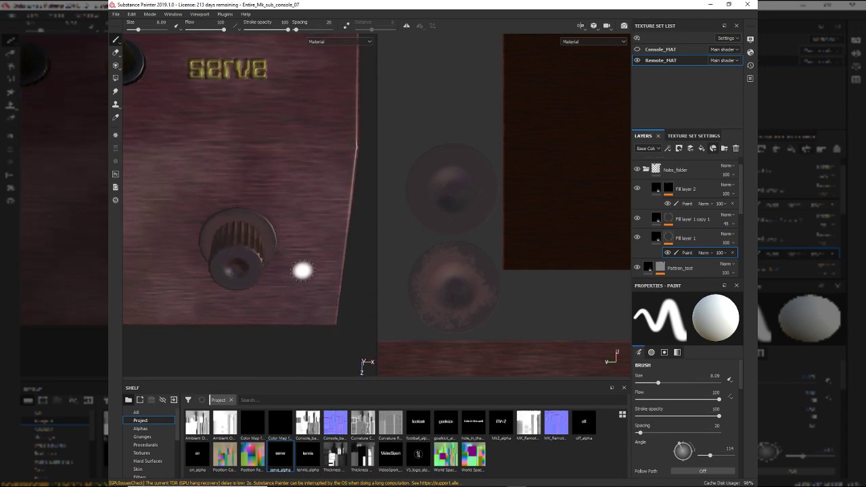
{"action": "left_click_drag", "start_coordinate": [275, 259], "coordinate": [297, 241], "text": "alt"}
{"action": "scroll", "coordinate": [687, 225], "scroll_direction": "down", "scroll_amount": 2}
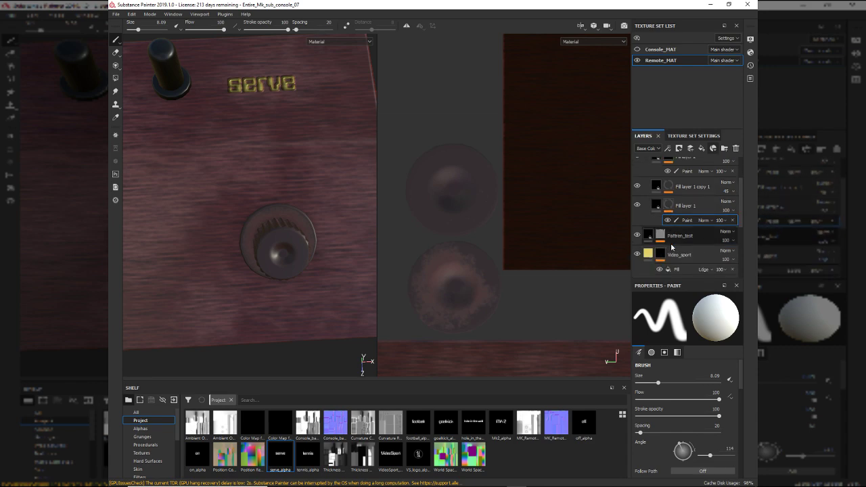
- Rename the Fill layer 2 layer in the Nobs_folder group to Height
{"action": "double_click", "coordinate": [688, 206]}
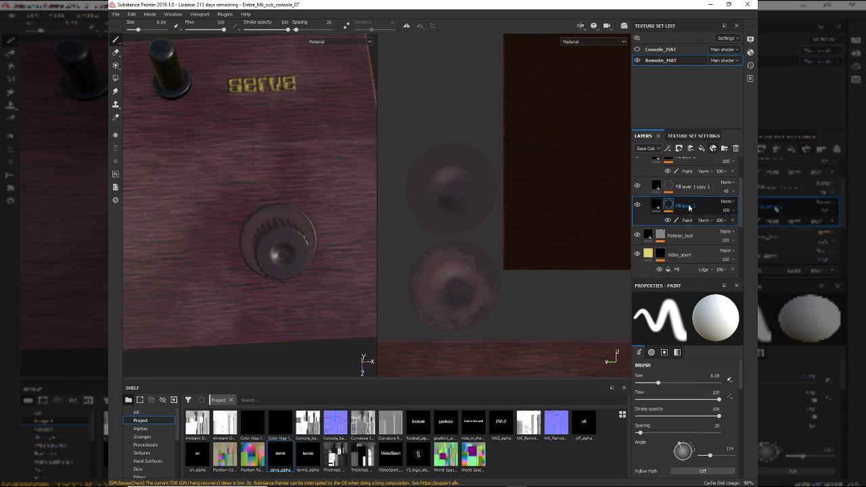
{"action": "left_click", "coordinate": [636, 205]}
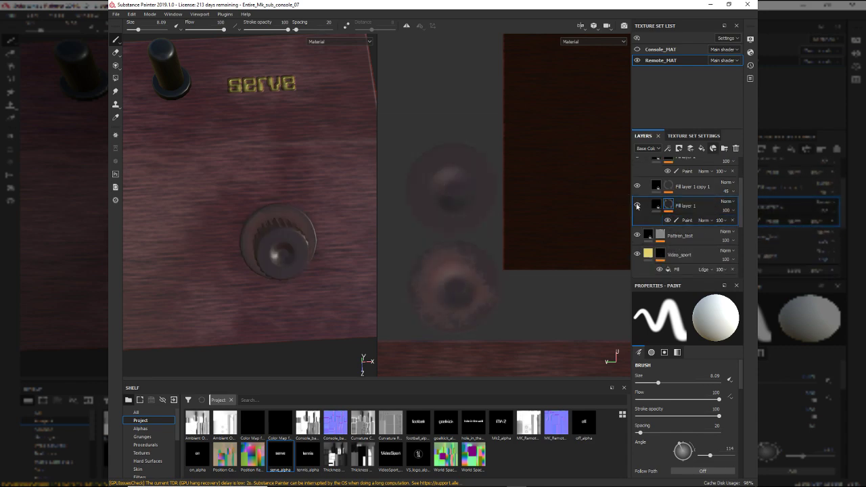
{"action": "scroll", "coordinate": [644, 198], "scroll_direction": "up", "scroll_amount": 1}
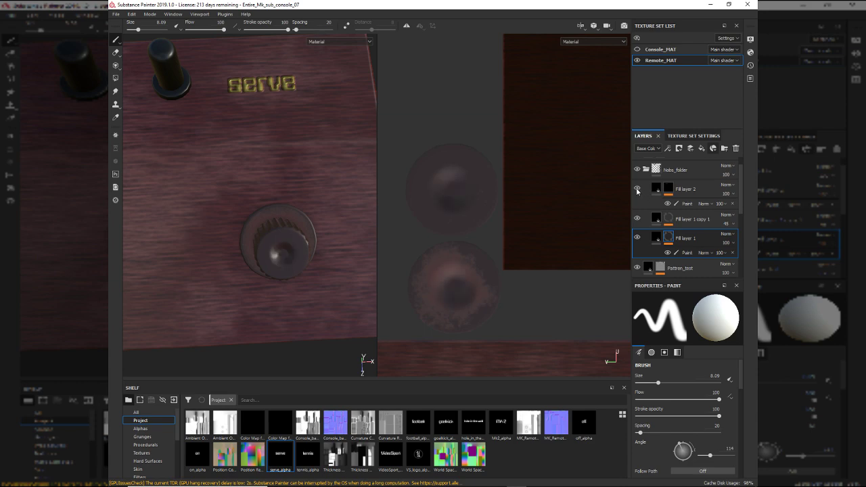
{"action": "double_click", "coordinate": [692, 189]}
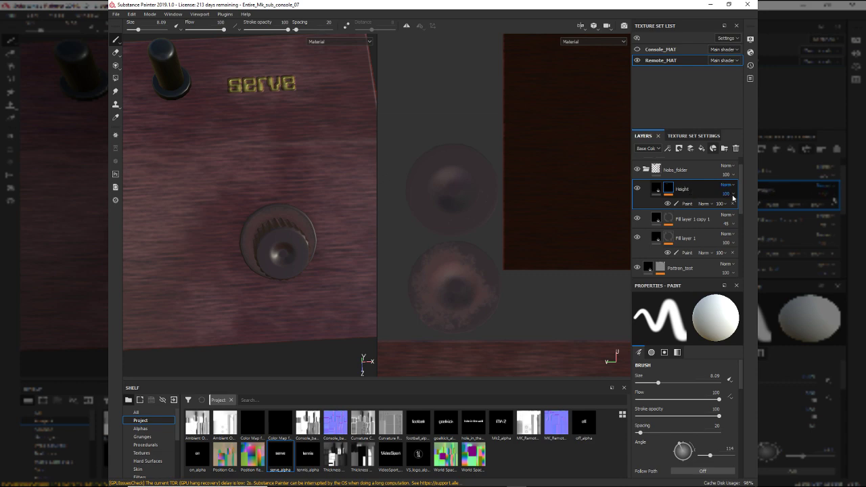
- Rename the Fill layer 1 copy 1 layer to grunge and the Fill layer 1 layer to nob_color
{"action": "left_click", "coordinate": [637, 222]}
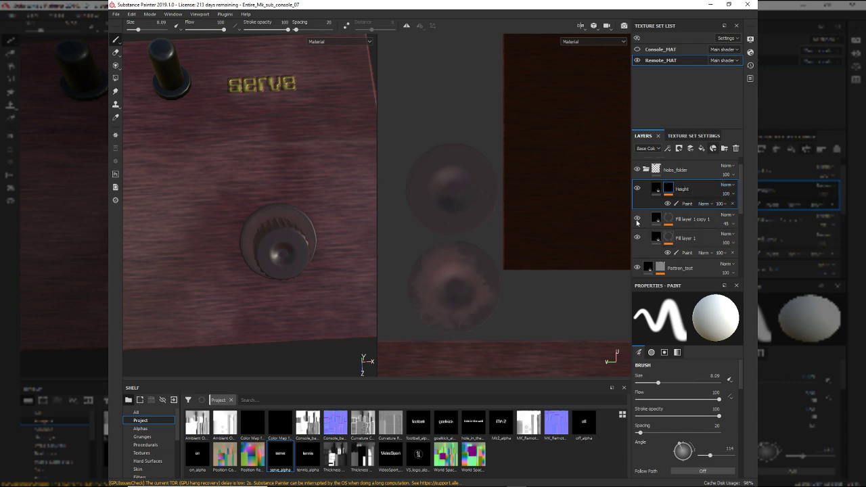
{"action": "left_click", "coordinate": [658, 223]}
{"action": "double_click", "coordinate": [686, 221]}
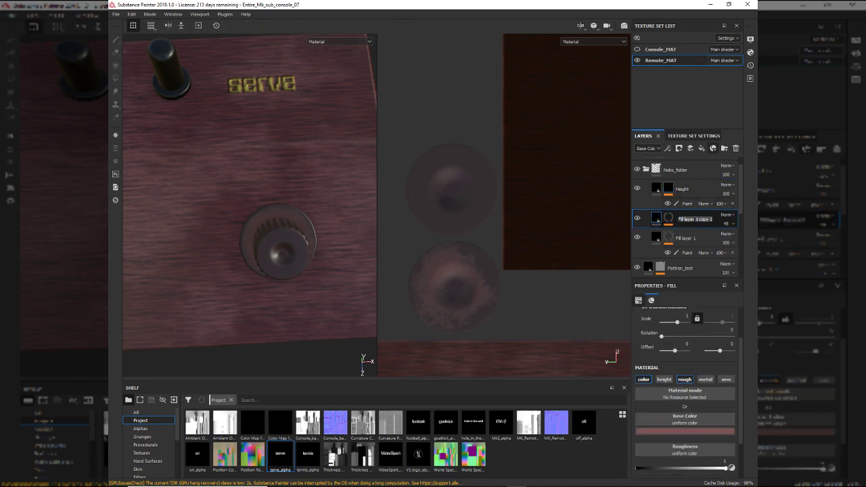
{"action": "type", "text": "gru"}
{"action": "left_click", "coordinate": [638, 237]}
{"action": "left_click", "coordinate": [638, 238]}
{"action": "double_click", "coordinate": [687, 238]}
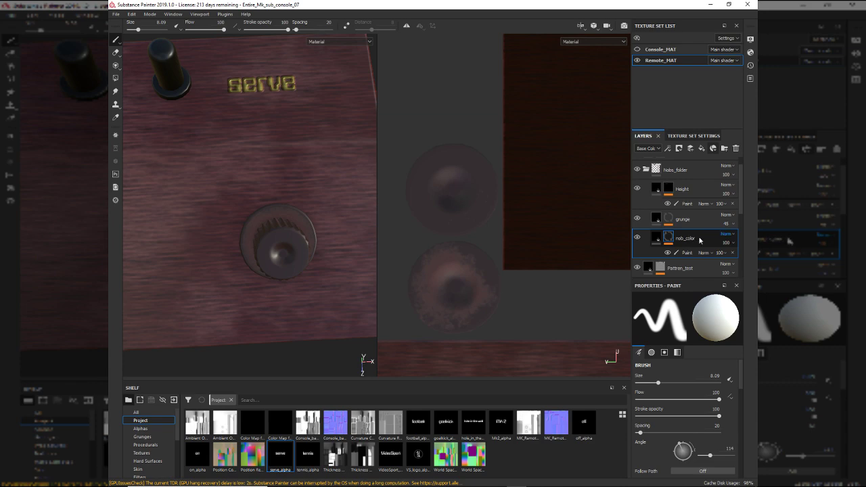
- Rename the grunge mask's paint effect to Left and add a new paint effect above it
{"action": "left_click", "coordinate": [699, 217]}
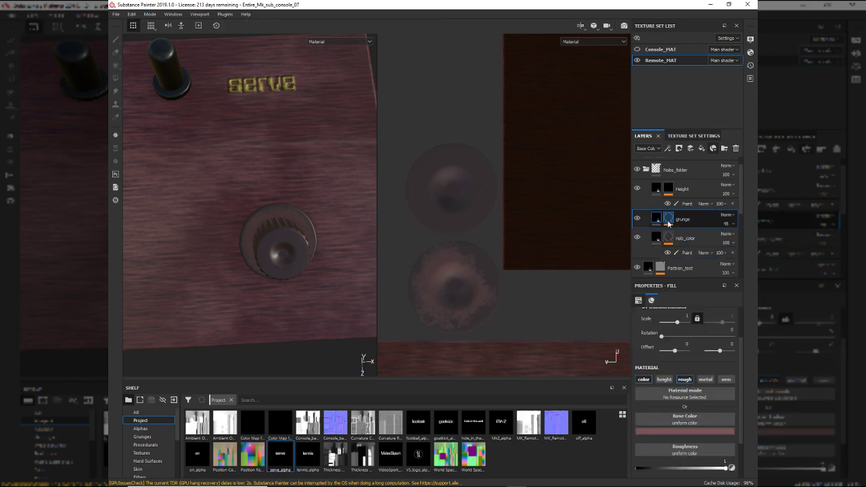
{"action": "left_click", "coordinate": [669, 221]}
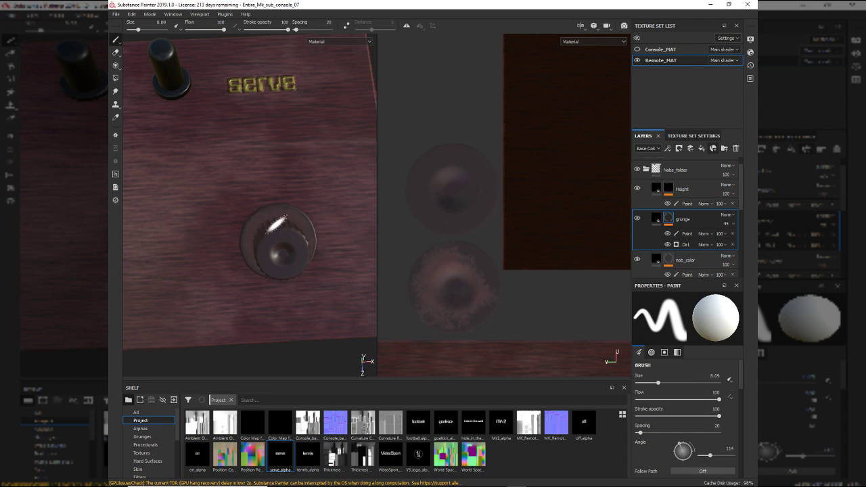
{"action": "left_click_drag", "start_coordinate": [319, 272], "coordinate": [291, 203], "text": "alt"}
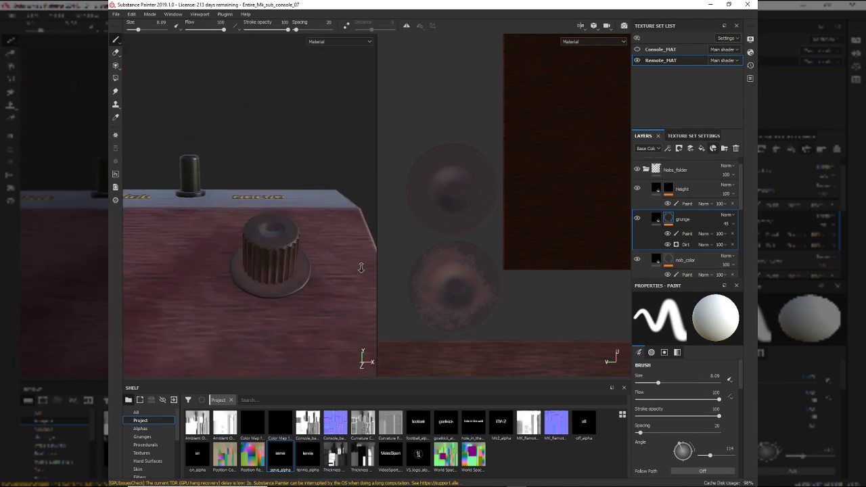
{"action": "left_click", "coordinate": [682, 236]}
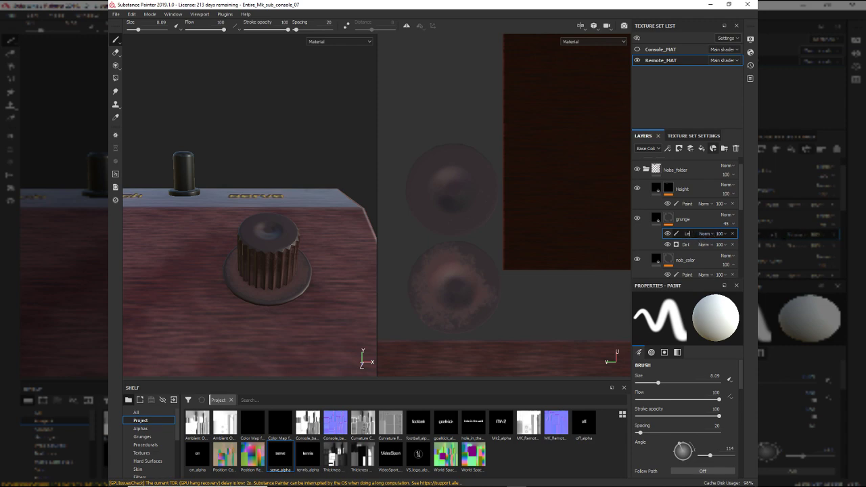
{"action": "right_click", "coordinate": [692, 236]}
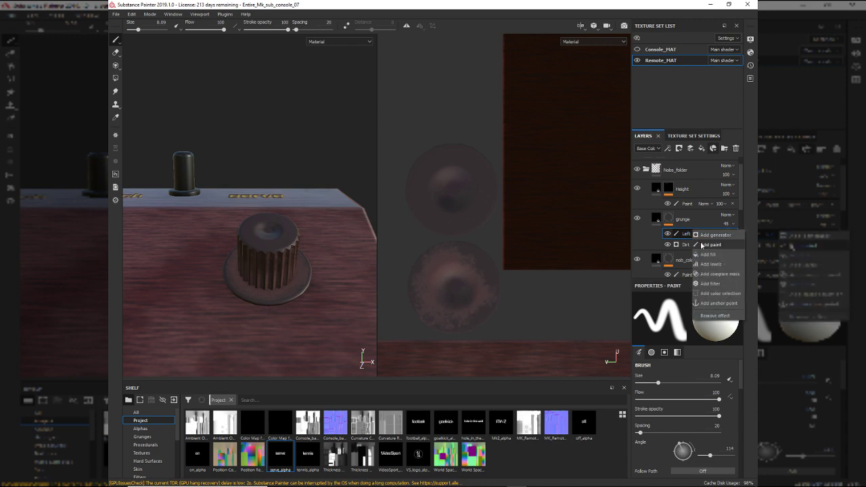
{"action": "left_click", "coordinate": [710, 240]}
- Choose the Dirt 1 brush from the brush library for painting the grunge mask
{"action": "left_click_drag", "start_coordinate": [303, 272], "coordinate": [300, 315], "text": "alt"}
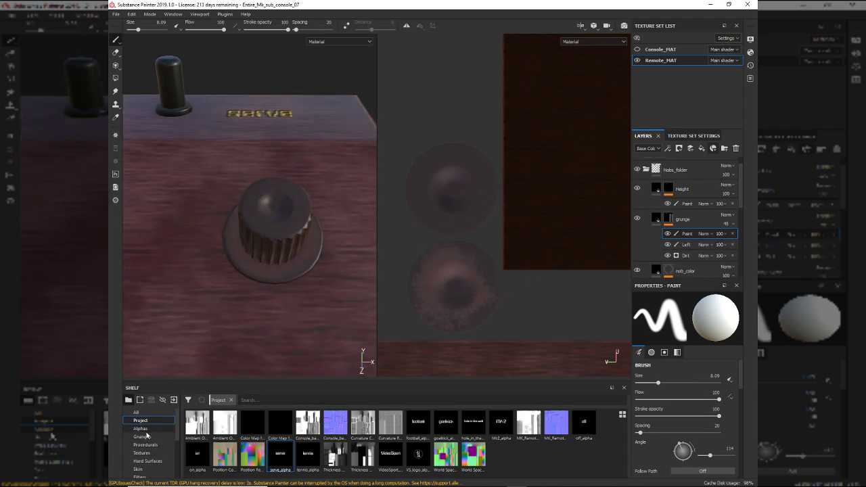
{"action": "left_click", "coordinate": [143, 437]}
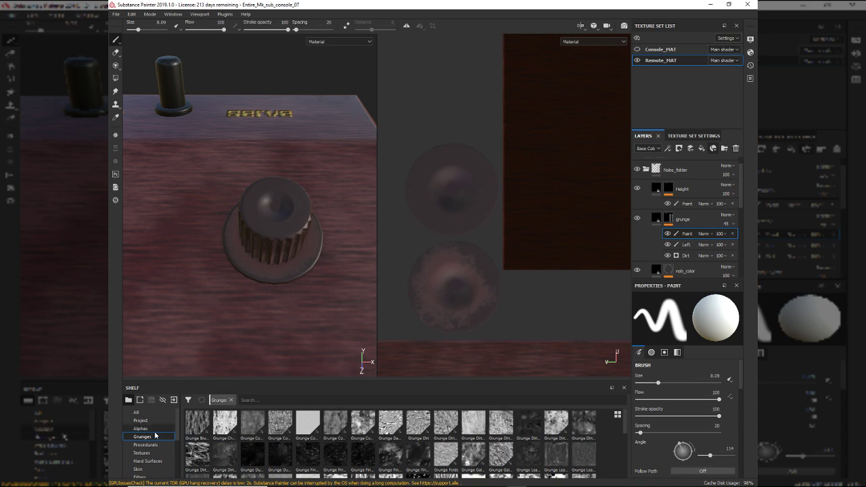
{"action": "left_click", "coordinate": [143, 428]}
{"action": "left_click", "coordinate": [144, 420]}
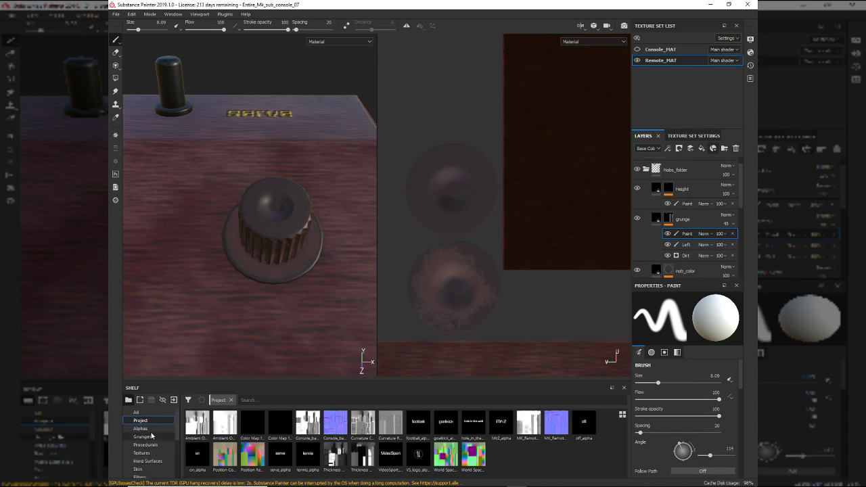
{"action": "scroll", "coordinate": [149, 447], "scroll_direction": "down", "scroll_amount": 2}
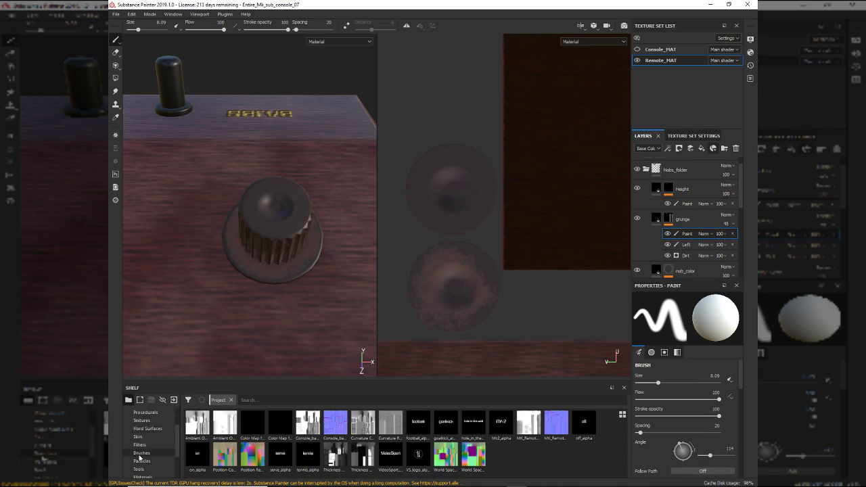
{"action": "left_click", "coordinate": [140, 453]}
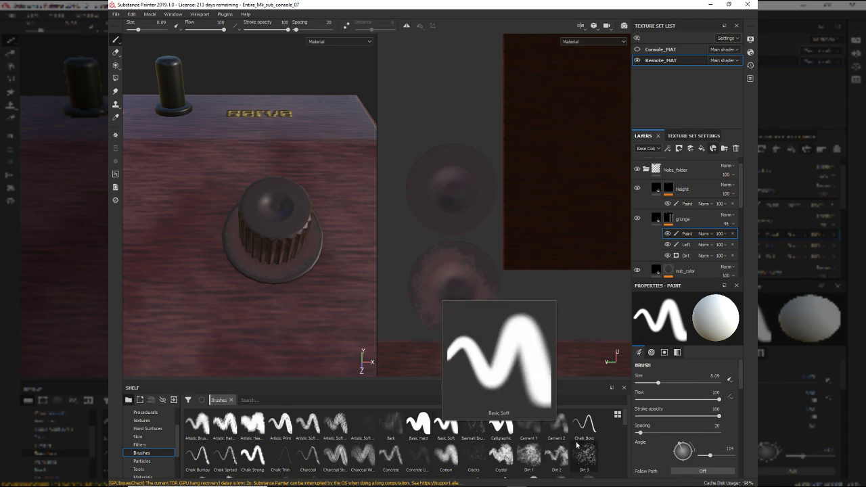
{"action": "left_click", "coordinate": [532, 467]}
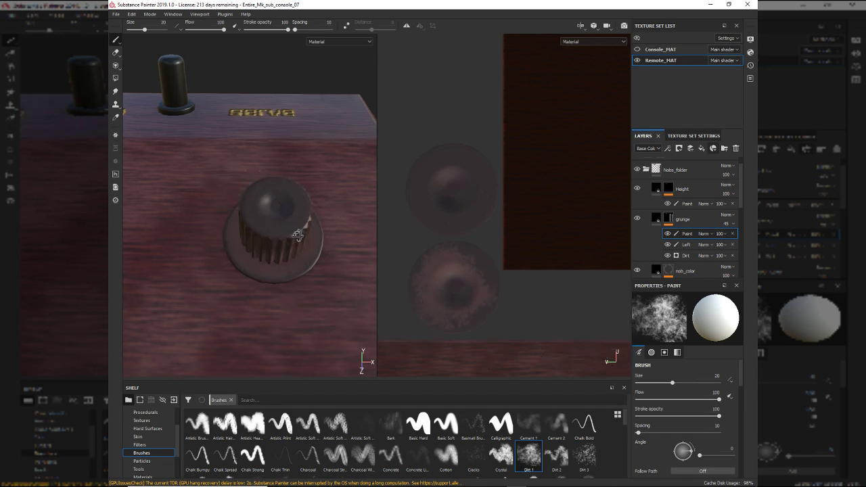
- Try a size 20 Dirt 1 stamp on the knob's top face, and undo it
{"action": "right_click_drag", "start_coordinate": [300, 230], "coordinate": [294, 317], "text": "alt"}
{"action": "middle_click_drag", "start_coordinate": [291, 239], "coordinate": [251, 298], "text": "alt"}
{"action": "left_click_drag", "start_coordinate": [251, 298], "coordinate": [278, 383], "text": "alt"}
{"action": "middle_click_drag", "start_coordinate": [266, 279], "coordinate": [278, 295], "text": "alt"}
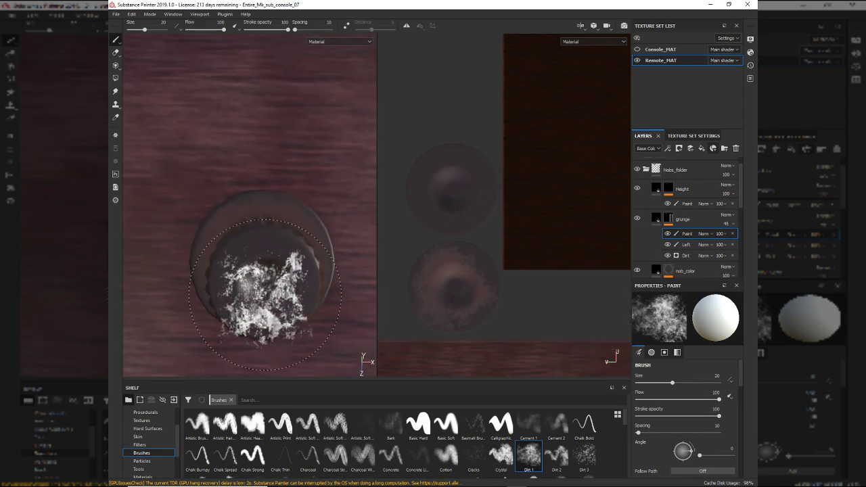
{"action": "left_click", "coordinate": [264, 285]}
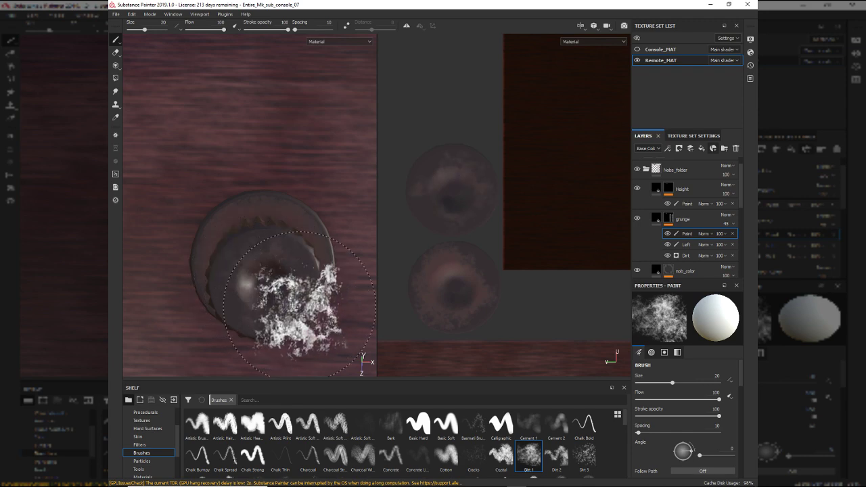
{"action": "key", "text": "ctrl+z"}
- Paint white Dirt 1 strokes at brush size 5.16 across the knob's top face on the grunge mask
{"action": "mouse_move", "coordinate": [263, 290]}
{"action": "right_mouse_down", "text": "alt"}
{"action": "mouse_move", "coordinate": [259, 280]}
{"action": "mouse_move", "coordinate": [231, 296]}
{"action": "mouse_move", "coordinate": [231, 286]}
{"action": "mouse_move", "coordinate": [205, 287]}
{"action": "right_mouse_up", "text": "alt"}
{"action": "left_click_drag", "start_coordinate": [270, 286], "coordinate": [264, 190], "text": "alt"}
{"action": "right_click_drag", "start_coordinate": [279, 280], "coordinate": [287, 293], "text": "alt"}
{"action": "mouse_move", "coordinate": [287, 293]}
{"action": "left_mouse_down", "text": "alt"}
{"action": "mouse_move", "coordinate": [287, 306]}
{"action": "mouse_move", "coordinate": [280, 286]}
{"action": "mouse_move", "coordinate": [285, 318]}
{"action": "mouse_move", "coordinate": [225, 303]}
{"action": "mouse_move", "coordinate": [242, 240]}
{"action": "left_mouse_up", "text": "alt"}
{"action": "mouse_move", "coordinate": [331, 297]}
{"action": "left_mouse_down"}
{"action": "mouse_move", "coordinate": [312, 318]}
{"action": "mouse_move", "coordinate": [240, 272]}
{"action": "left_mouse_up"}
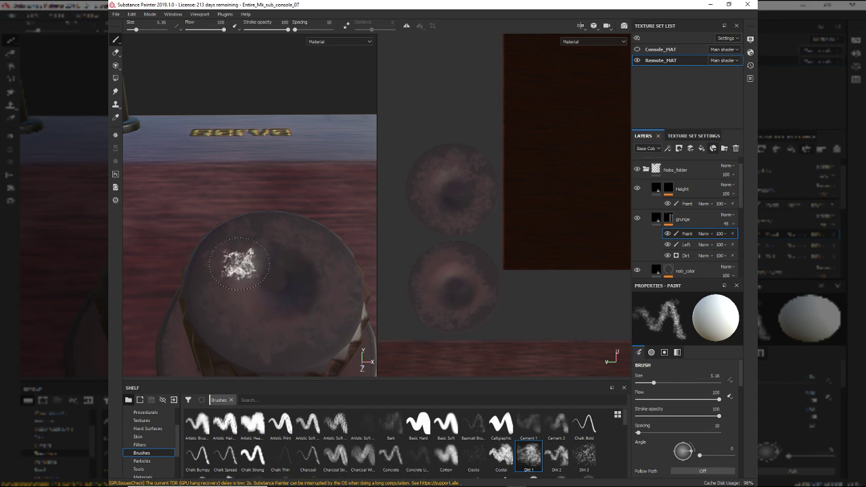
{"action": "left_click_drag", "start_coordinate": [249, 308], "coordinate": [243, 249]}
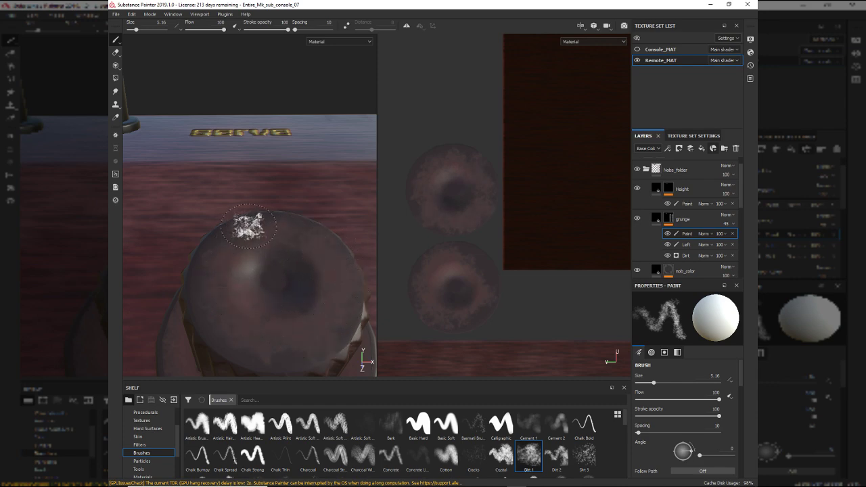
- Invert the brush to black and paint away grunge around the outer area of the knob's top face
{"action": "key", "text": "x"}
{"action": "left_click_drag", "start_coordinate": [319, 224], "coordinate": [333, 241]}
{"action": "mouse_move", "coordinate": [344, 338]}
{"action": "left_mouse_down"}
{"action": "mouse_move", "coordinate": [278, 347]}
{"action": "mouse_move", "coordinate": [238, 332]}
{"action": "left_mouse_up"}
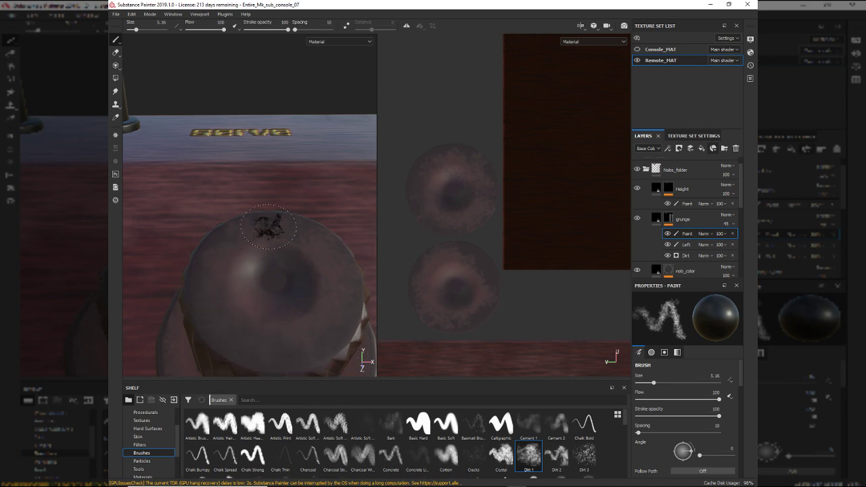
{"action": "mouse_move", "coordinate": [349, 280]}
{"action": "left_mouse_down", "text": "alt"}
{"action": "mouse_move", "coordinate": [284, 287]}
{"action": "mouse_move", "coordinate": [246, 273]}
{"action": "mouse_move", "coordinate": [309, 257]}
{"action": "left_mouse_up", "text": "alt"}
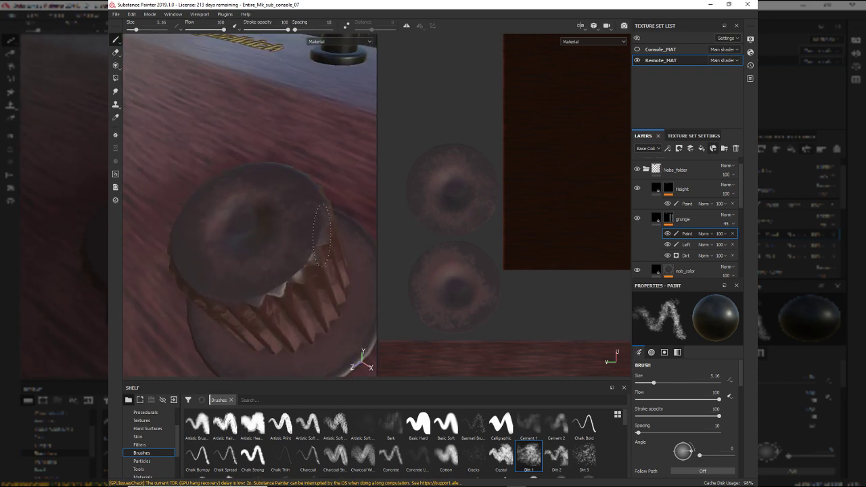
{"action": "mouse_move", "coordinate": [287, 287]}
{"action": "left_mouse_down", "text": "alt"}
{"action": "mouse_move", "coordinate": [336, 309]}
{"action": "mouse_move", "coordinate": [290, 251]}
{"action": "left_mouse_up", "text": "alt"}
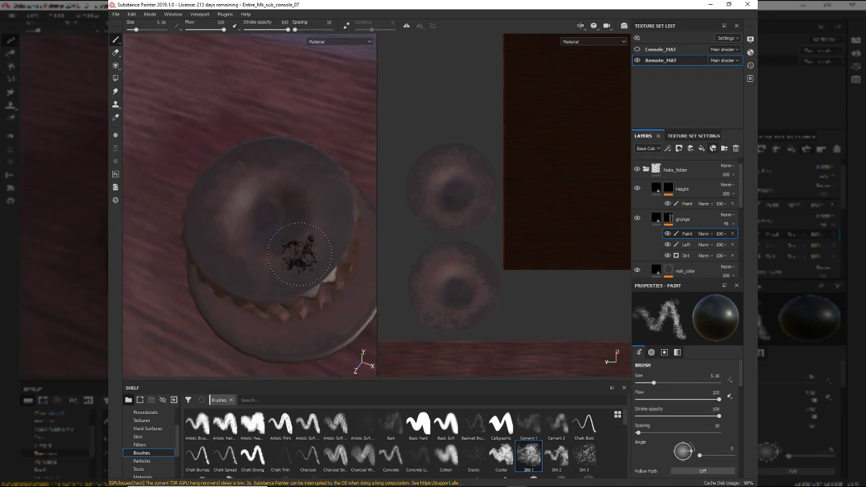
{"action": "mouse_move", "coordinate": [339, 186]}
{"action": "left_mouse_down", "text": "alt"}
{"action": "mouse_move", "coordinate": [290, 203]}
{"action": "mouse_move", "coordinate": [299, 203]}
{"action": "left_mouse_up", "text": "alt"}
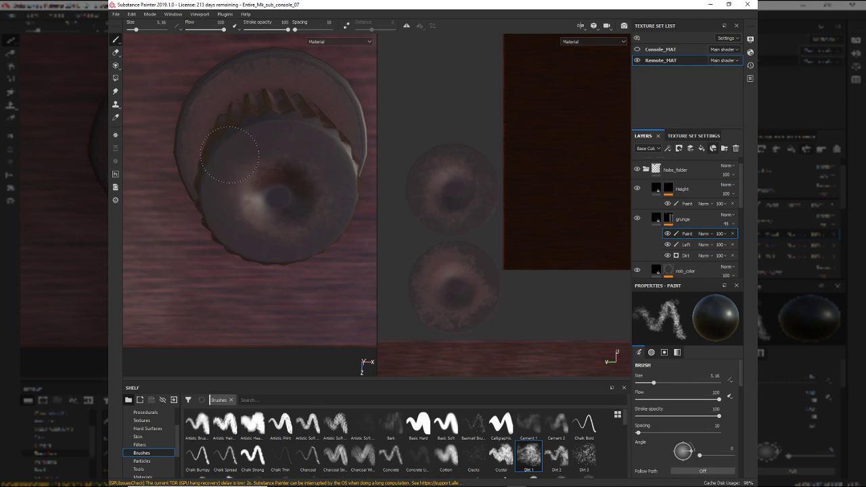
{"action": "mouse_move", "coordinate": [320, 234]}
{"action": "left_mouse_down", "text": "alt"}
{"action": "mouse_move", "coordinate": [298, 183]}
{"action": "mouse_move", "coordinate": [300, 189]}
{"action": "left_mouse_up", "text": "alt"}
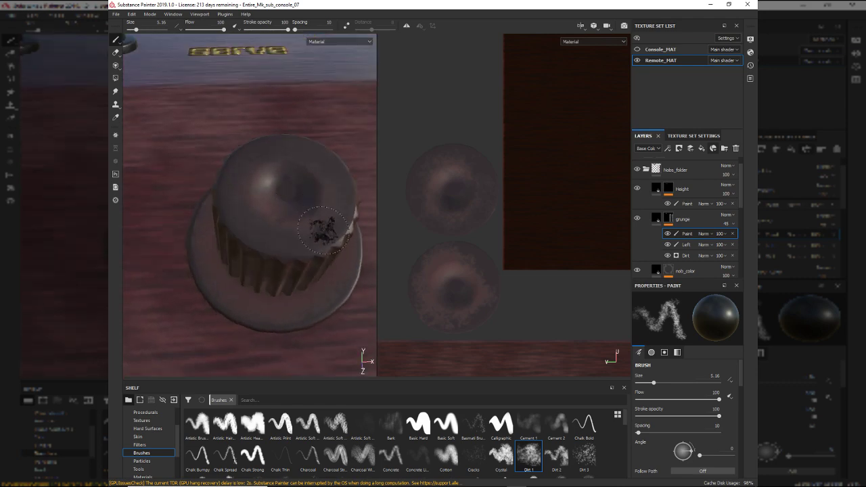
{"action": "mouse_move", "coordinate": [352, 177]}
{"action": "left_mouse_down", "text": "alt"}
{"action": "mouse_move", "coordinate": [300, 219]}
{"action": "mouse_move", "coordinate": [322, 222]}
{"action": "left_mouse_up", "text": "alt"}
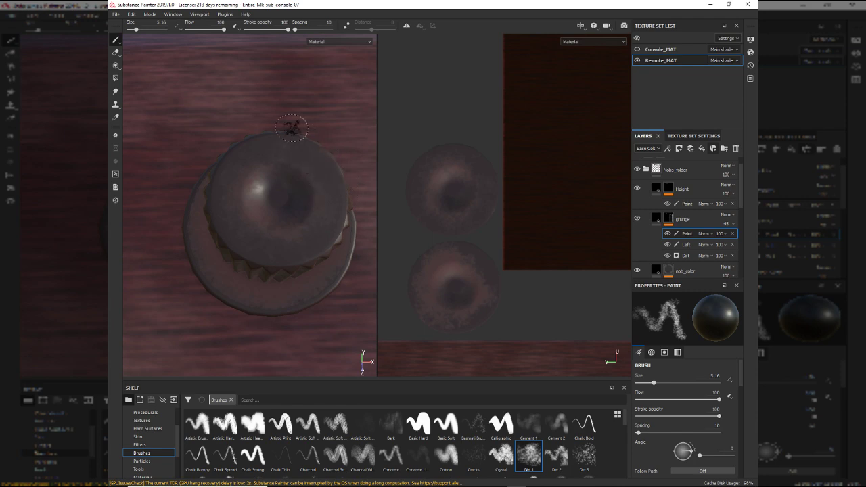
{"action": "mouse_move", "coordinate": [289, 150]}
{"action": "left_mouse_down", "text": "alt"}
{"action": "mouse_move", "coordinate": [291, 180]}
{"action": "mouse_move", "coordinate": [290, 155]}
{"action": "left_mouse_up", "text": "alt"}
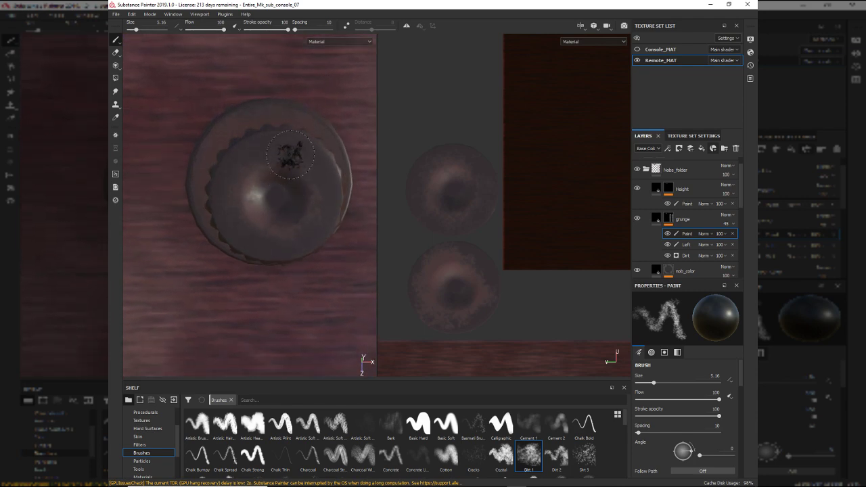
{"action": "left_click_drag", "start_coordinate": [317, 244], "coordinate": [280, 248], "text": "alt"}
- Return the brush to white, switch to the first Artistic brush preset and reduce its size to 3.67
{"action": "key", "text": "x"}
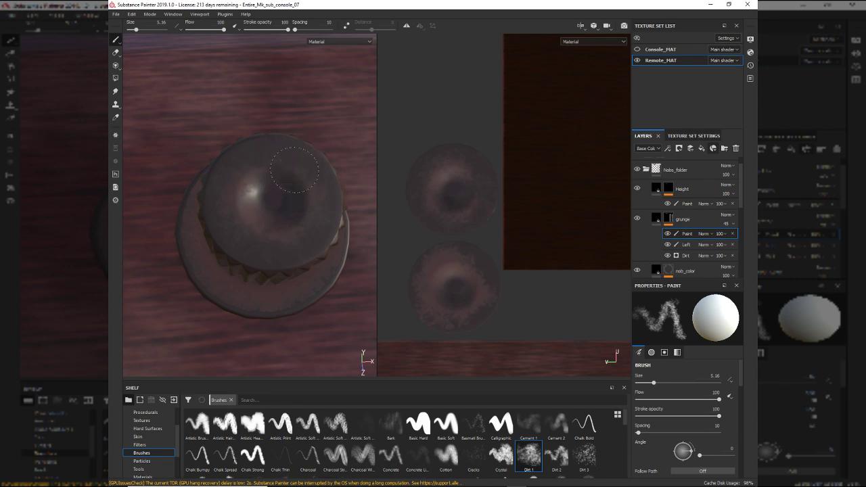
{"action": "left_click_drag", "start_coordinate": [279, 245], "coordinate": [348, 300], "text": "alt"}
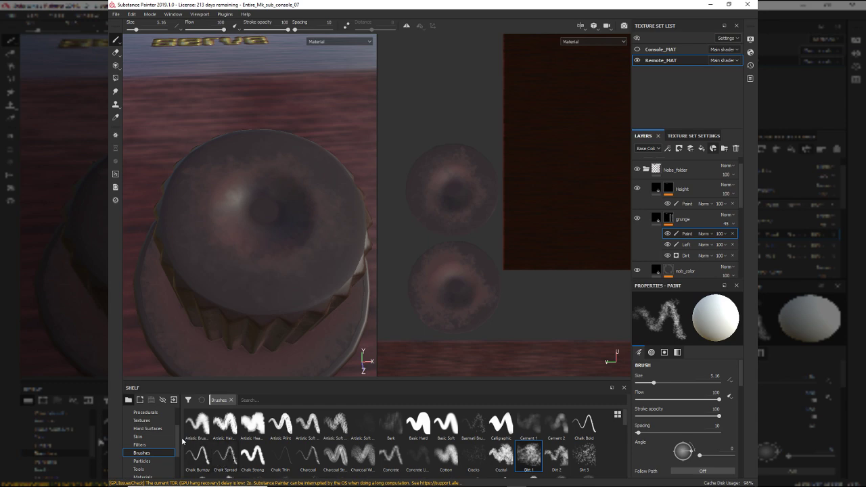
{"action": "left_click", "coordinate": [225, 425]}
{"action": "left_click", "coordinate": [269, 249]}
{"action": "right_click_drag", "start_coordinate": [256, 251], "coordinate": [215, 251], "text": "ctrl"}
{"action": "left_click", "coordinate": [201, 424]}
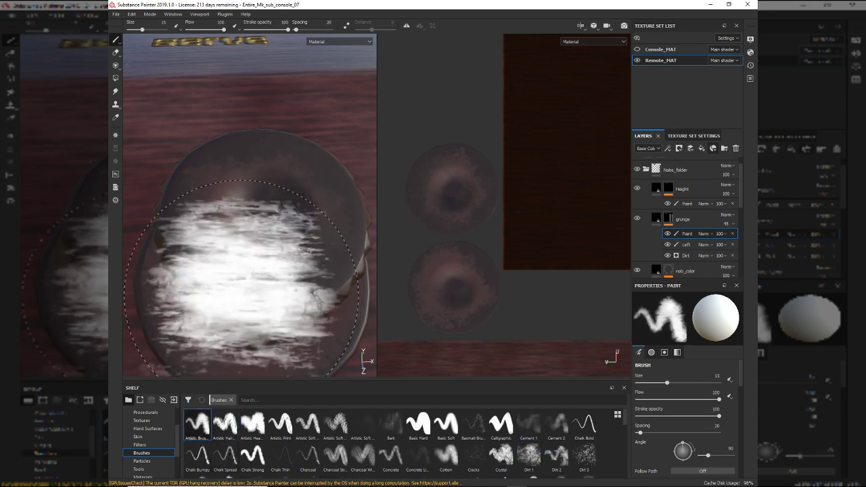
{"action": "right_click_drag", "start_coordinate": [263, 229], "coordinate": [218, 229], "text": "ctrl"}
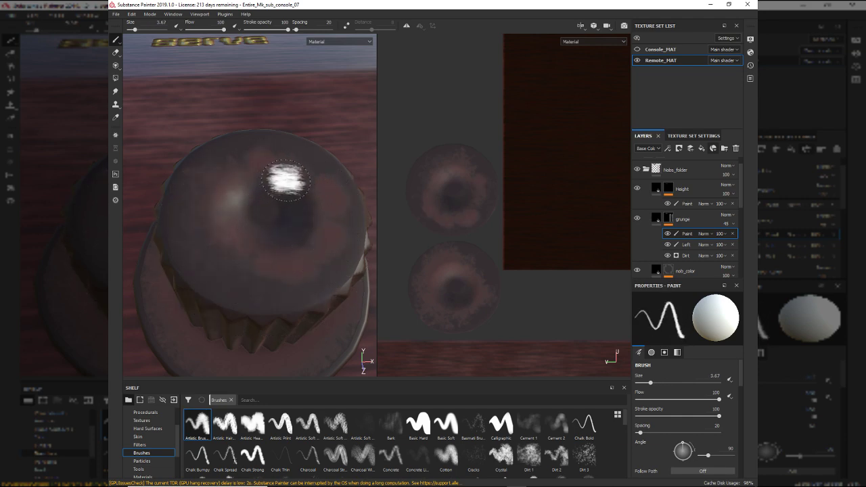
- Set the Artistic brush to size 2.88 and flow 11, and softly paint grunge around the knob's central dimple
{"action": "mouse_move", "coordinate": [319, 247]}
{"action": "right_mouse_down", "text": "ctrl"}
{"action": "mouse_move", "coordinate": [308, 249]}
{"action": "mouse_move", "coordinate": [308, 237]}
{"action": "mouse_move", "coordinate": [318, 270]}
{"action": "mouse_move", "coordinate": [319, 256]}
{"action": "right_mouse_up", "text": "ctrl"}
{"action": "left_click_drag", "start_coordinate": [320, 244], "coordinate": [320, 246], "text": "ctrl"}
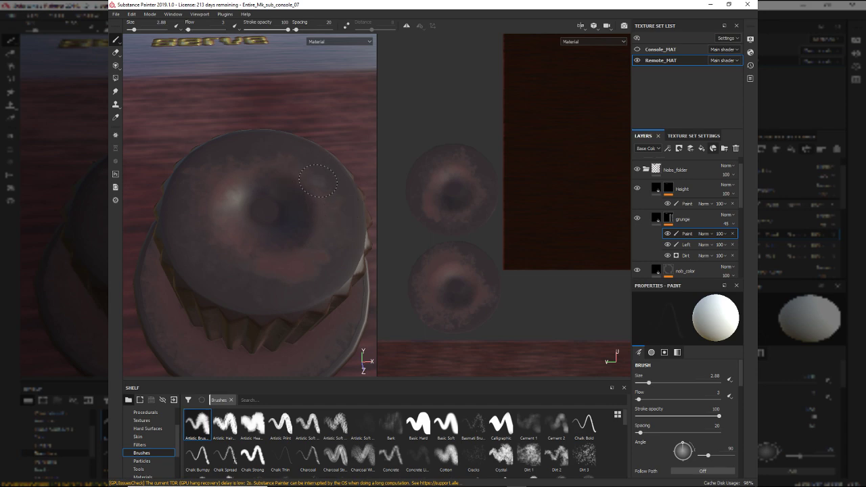
{"action": "left_click_drag", "start_coordinate": [318, 180], "coordinate": [309, 181], "text": "ctrl"}
{"action": "left_click_drag", "start_coordinate": [236, 165], "coordinate": [298, 255], "text": "alt"}
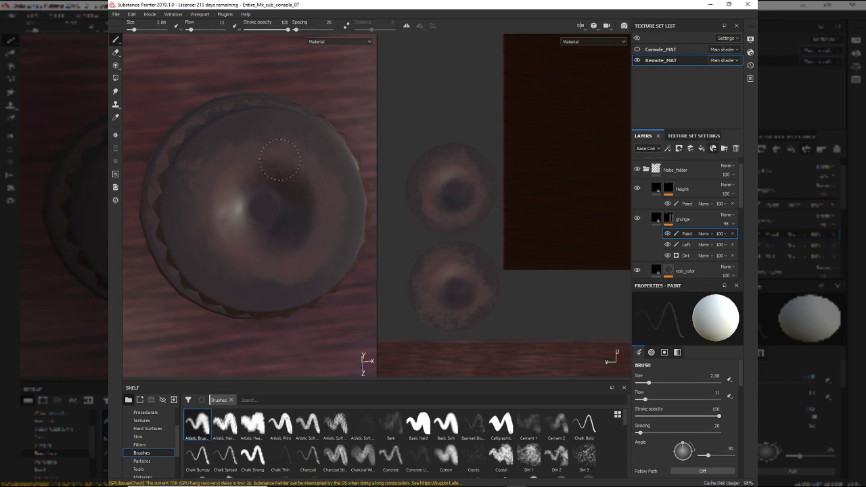
- Switch to the Dirt 1 brush preset and reduce its size to 3.98
{"action": "left_click_drag", "start_coordinate": [241, 163], "coordinate": [240, 179], "text": "alt"}
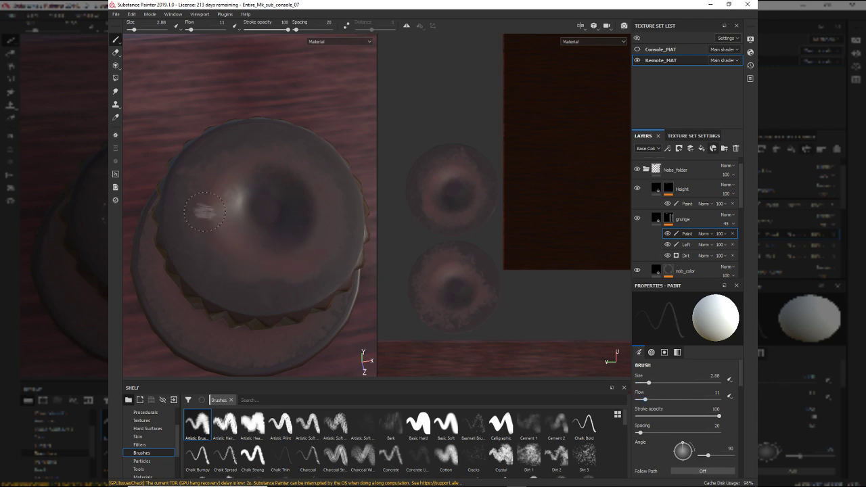
{"action": "left_click", "coordinate": [528, 455]}
{"action": "key", "text": "bracketleft"}
{"action": "key", "text": "bracketleft"}
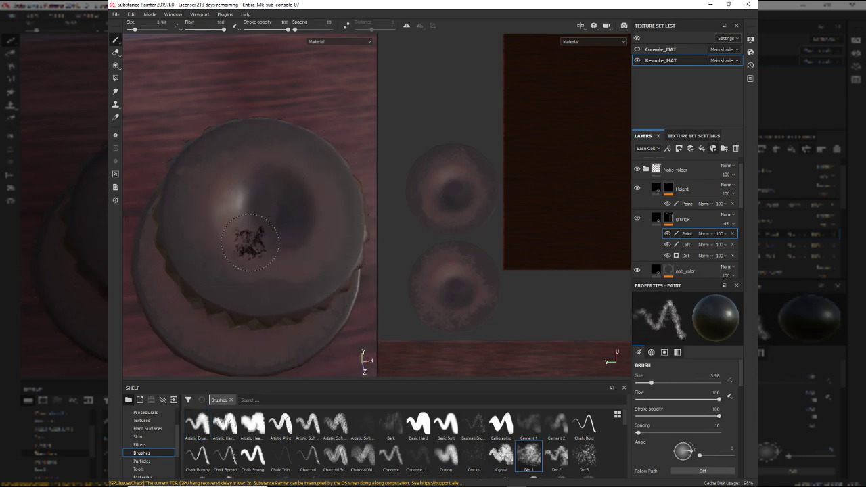
- Examine the grunge on both knobs and the wood of the remote from several angles
{"action": "left_click_drag", "start_coordinate": [314, 242], "coordinate": [316, 197], "text": "alt"}
{"action": "scroll", "coordinate": [306, 218], "scroll_direction": "down", "scroll_amount": 5}
{"action": "left_click_drag", "start_coordinate": [325, 297], "coordinate": [256, 259], "text": "alt"}
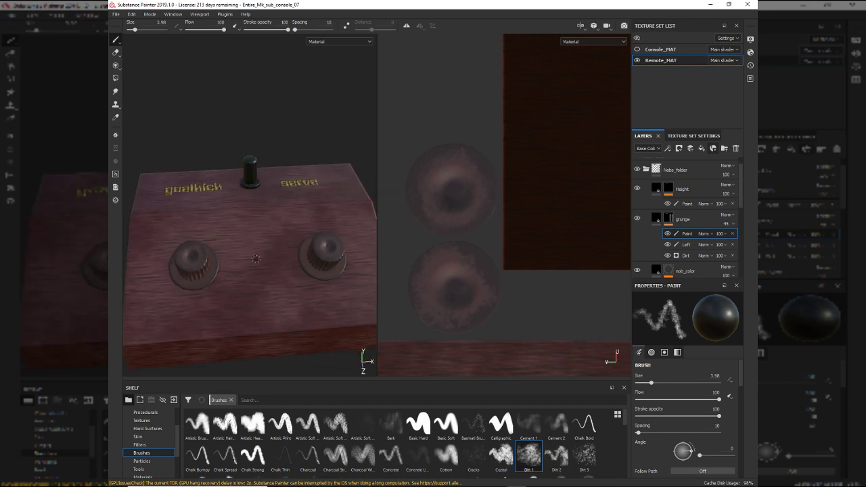
{"action": "left_click_drag", "start_coordinate": [251, 259], "coordinate": [272, 273], "text": "alt"}
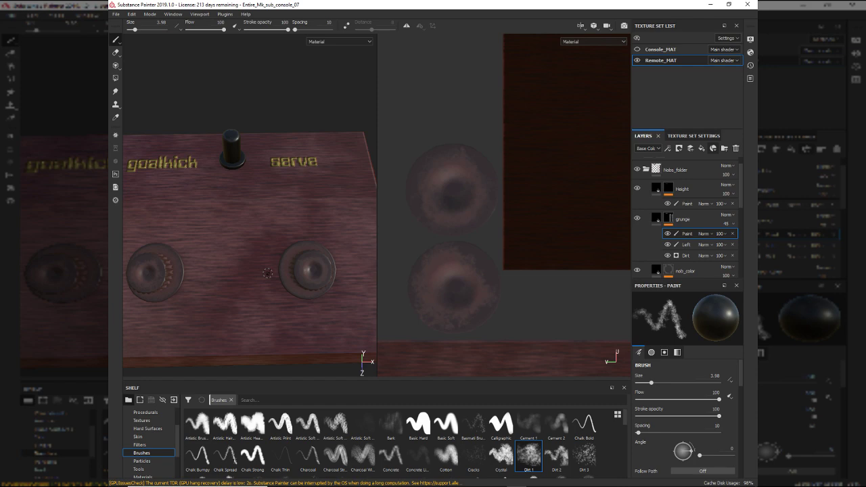
{"action": "left_click_drag", "start_coordinate": [268, 273], "coordinate": [296, 246], "text": "alt"}
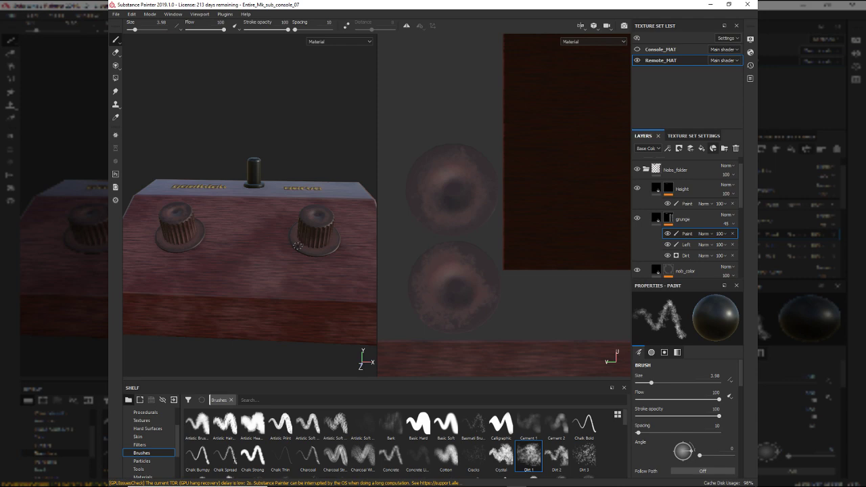
{"action": "left_click_drag", "start_coordinate": [297, 247], "coordinate": [283, 195], "text": "alt"}
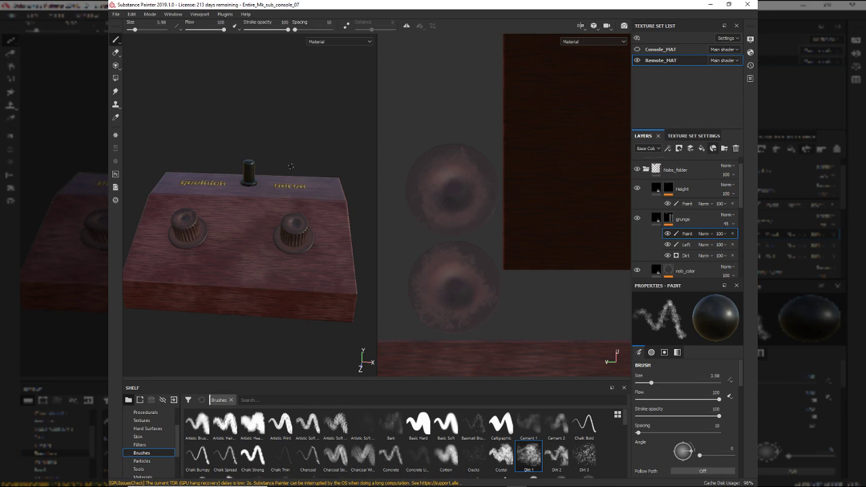
{"action": "left_click_drag", "start_coordinate": [290, 166], "coordinate": [286, 206], "text": "alt"}
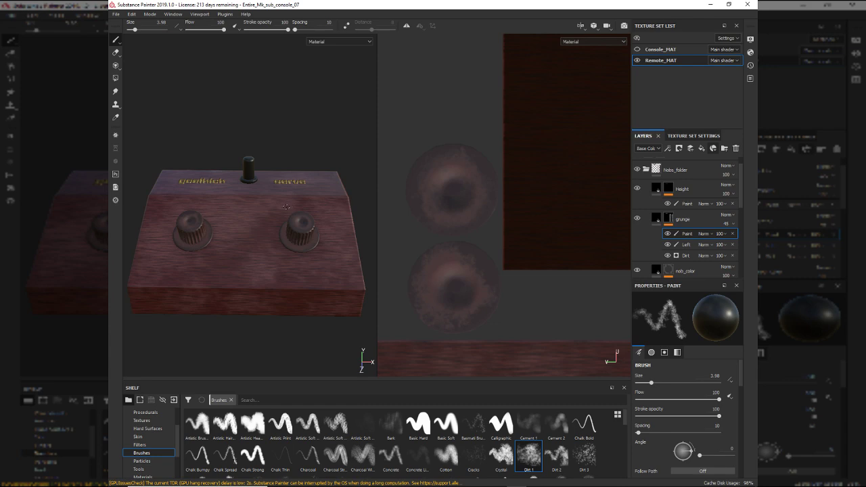
{"action": "left_click_drag", "start_coordinate": [287, 206], "coordinate": [289, 257], "text": "alt"}
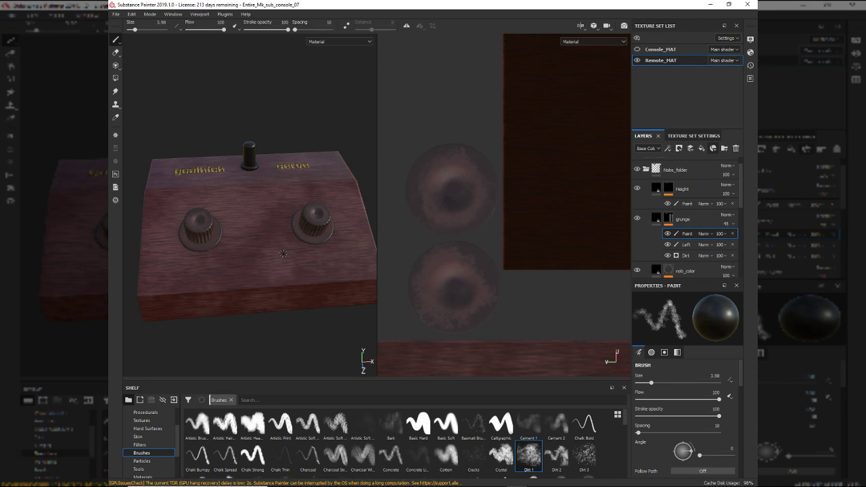
{"action": "left_click_drag", "start_coordinate": [194, 211], "coordinate": [257, 235], "text": "alt"}
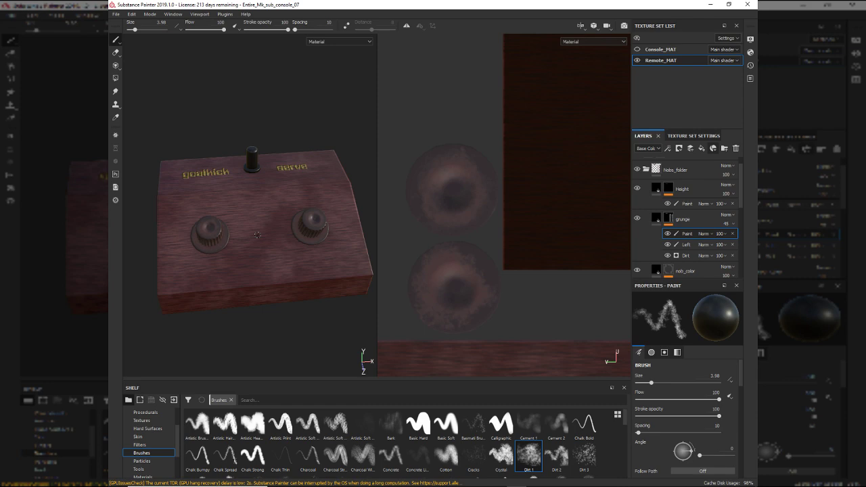
{"action": "left_click_drag", "start_coordinate": [274, 241], "coordinate": [257, 271], "text": "alt"}
{"action": "mouse_move", "coordinate": [249, 223]}
{"action": "left_mouse_down", "text": "alt"}
{"action": "mouse_move", "coordinate": [242, 267]}
{"action": "mouse_move", "coordinate": [290, 289]}
{"action": "left_mouse_up", "text": "alt"}
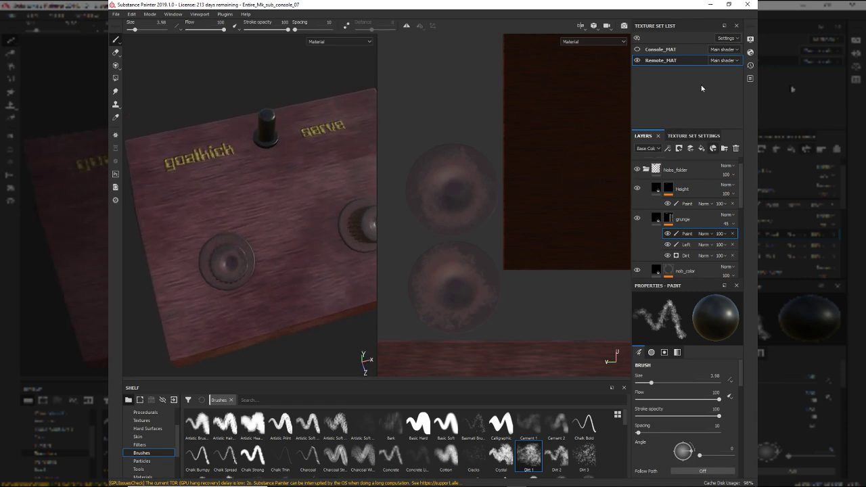
{"action": "mouse_move", "coordinate": [246, 239]}
{"action": "left_mouse_down", "text": "alt"}
{"action": "mouse_move", "coordinate": [278, 158]}
{"action": "mouse_move", "coordinate": [308, 179]}
{"action": "left_mouse_up", "text": "alt"}
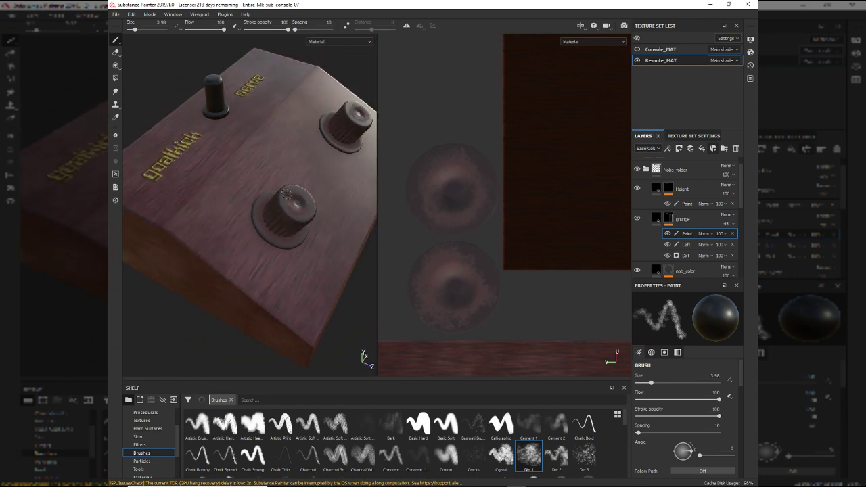
{"action": "left_click_drag", "start_coordinate": [277, 189], "coordinate": [332, 251], "text": "alt"}
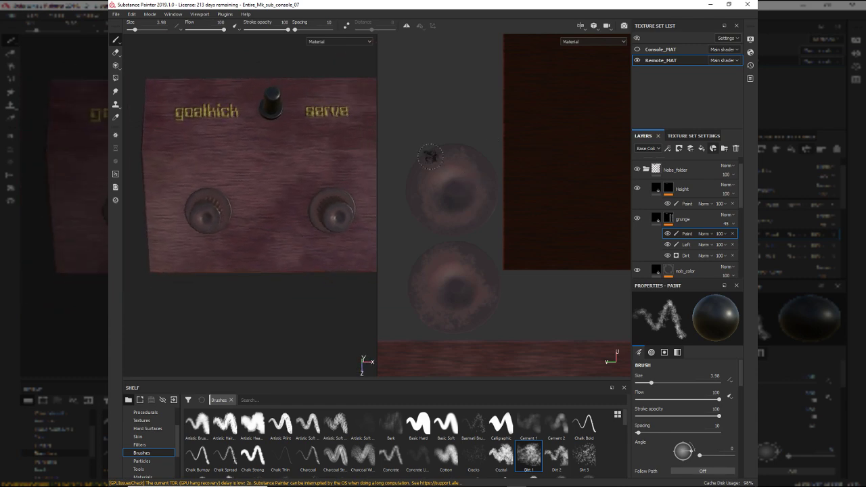
- Show the Console_MAT texture set and compare the console's surface with the remote's wood around the knobs
{"action": "left_click", "coordinate": [638, 50]}
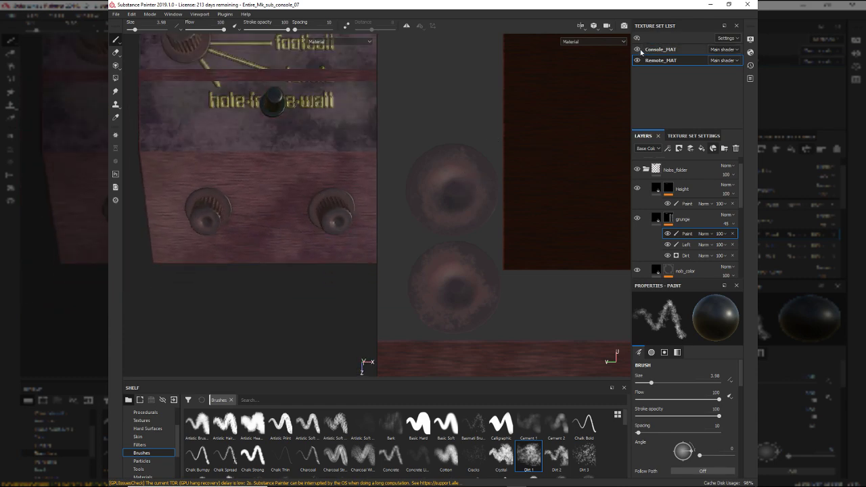
{"action": "left_click_drag", "start_coordinate": [243, 223], "coordinate": [316, 269], "text": "alt"}
{"action": "right_click_drag", "start_coordinate": [316, 269], "coordinate": [341, 247], "text": "alt"}
{"action": "middle_click_drag", "start_coordinate": [341, 247], "coordinate": [201, 269], "text": "alt"}
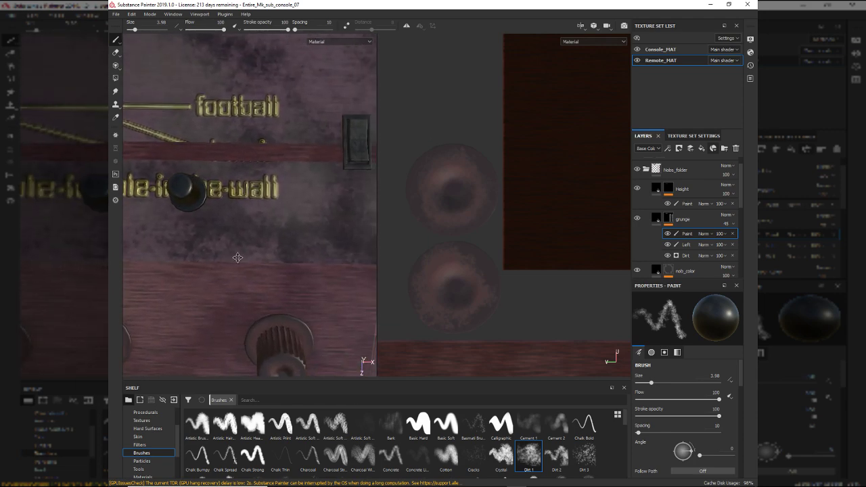
{"action": "middle_click_drag", "start_coordinate": [280, 255], "coordinate": [190, 237], "text": "alt"}
{"action": "left_click_drag", "start_coordinate": [266, 235], "coordinate": [240, 235], "text": "alt"}
{"action": "left_click_drag", "start_coordinate": [366, 253], "coordinate": [293, 278], "text": "alt"}
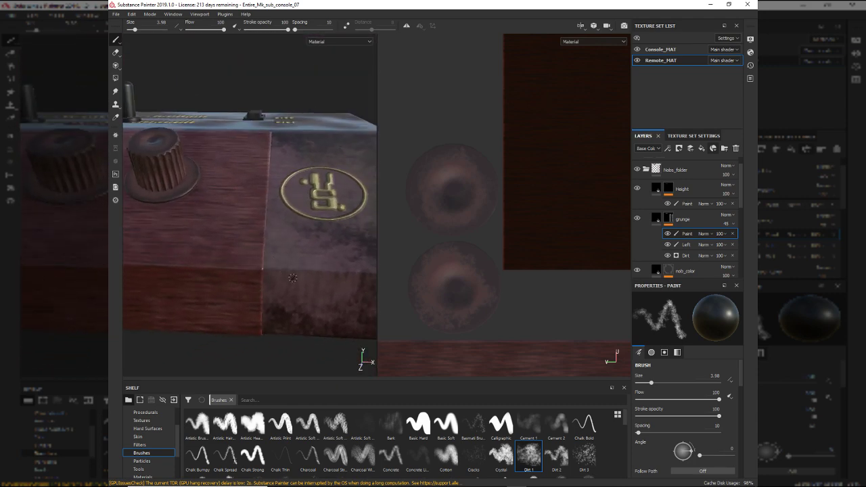
{"action": "left_click_drag", "start_coordinate": [240, 238], "coordinate": [271, 224], "text": "alt"}
{"action": "scroll", "coordinate": [694, 214], "scroll_direction": "down", "scroll_amount": 5}
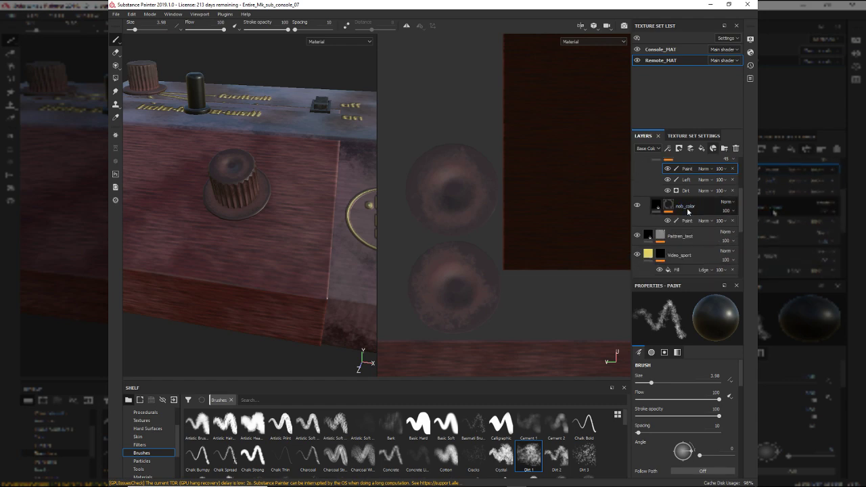
- Copy Fill layer 1 from Remote_MAT into Console_MAT directly above Patter_folder, hiding the existing Fill layer 1 there
{"action": "left_click", "coordinate": [692, 229]}
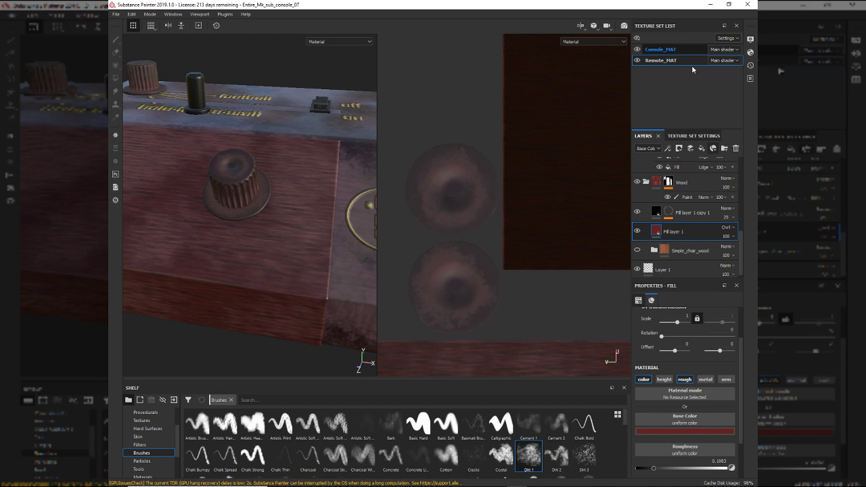
{"action": "left_click", "coordinate": [661, 49]}
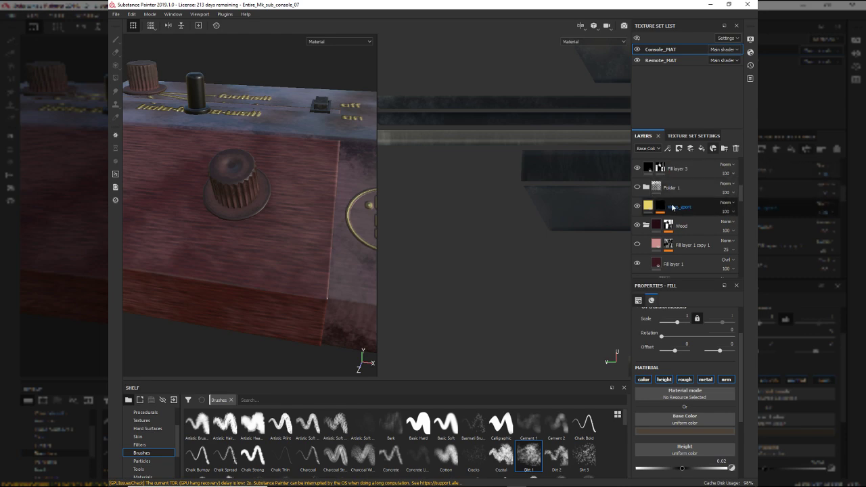
{"action": "left_click", "coordinate": [637, 264]}
{"action": "scroll", "coordinate": [690, 248], "scroll_direction": "down", "scroll_amount": 1}
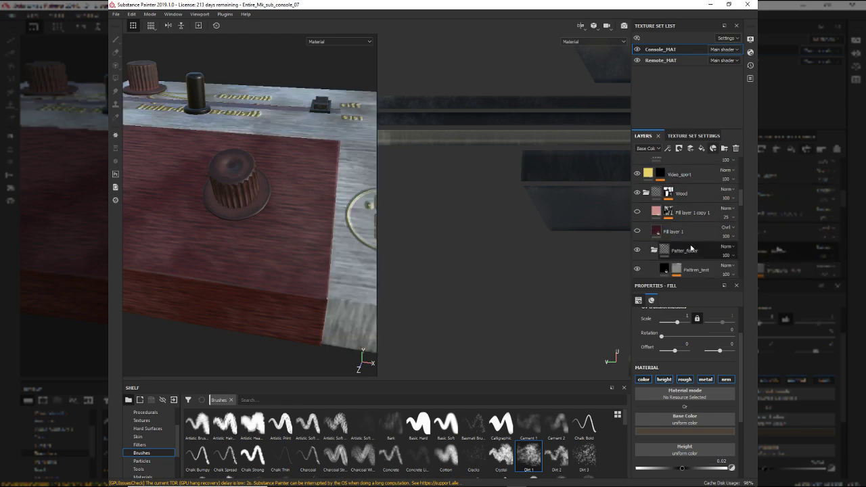
{"action": "left_click", "coordinate": [692, 248]}
{"action": "key", "text": "ctrl+v"}
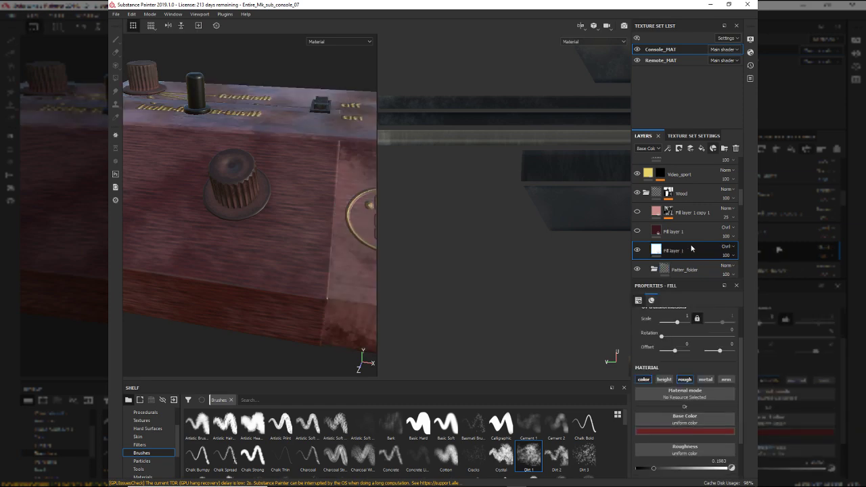
- Compare the console's wood with the remote's and check the Discoloration folder's fill layers by toggling their visibility
{"action": "left_click_drag", "start_coordinate": [358, 208], "coordinate": [233, 259], "text": "alt"}
{"action": "middle_click_drag", "start_coordinate": [233, 259], "coordinate": [215, 263], "text": "alt"}
{"action": "scroll", "coordinate": [216, 257], "scroll_direction": "down", "scroll_amount": 3}
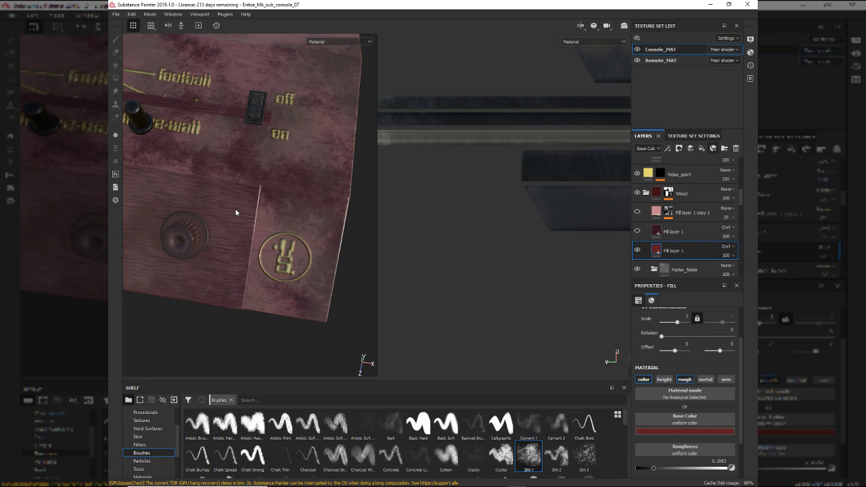
{"action": "left_click_drag", "start_coordinate": [235, 208], "coordinate": [277, 290], "text": "alt"}
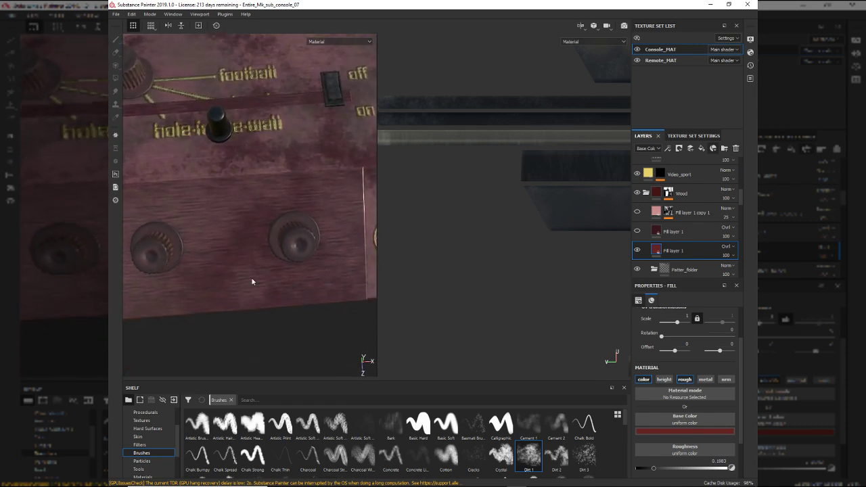
{"action": "scroll", "coordinate": [683, 217], "scroll_direction": "up", "scroll_amount": 5}
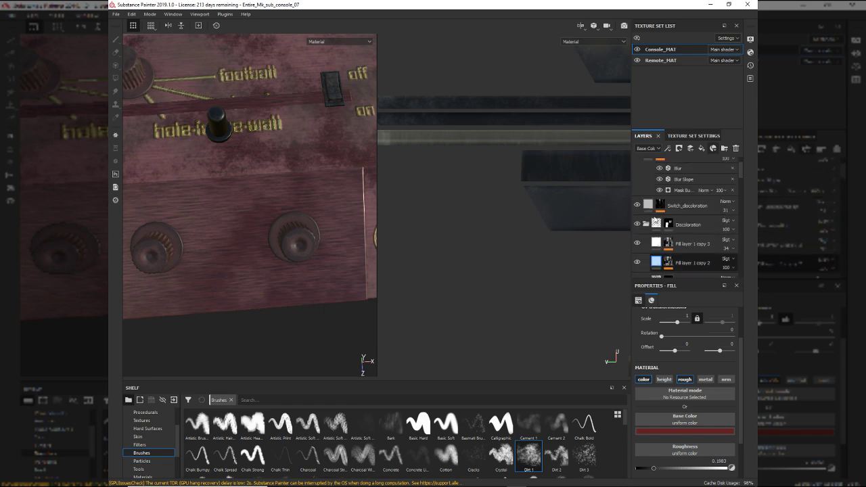
{"action": "scroll", "coordinate": [655, 220], "scroll_direction": "down", "scroll_amount": 2}
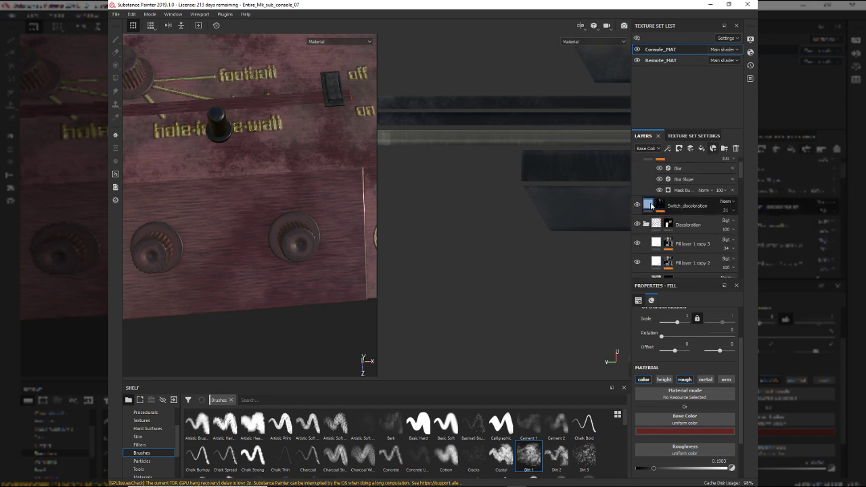
{"action": "left_click", "coordinate": [647, 226]}
{"action": "scroll", "coordinate": [648, 227], "scroll_direction": "down", "scroll_amount": 3}
{"action": "left_click", "coordinate": [646, 194]}
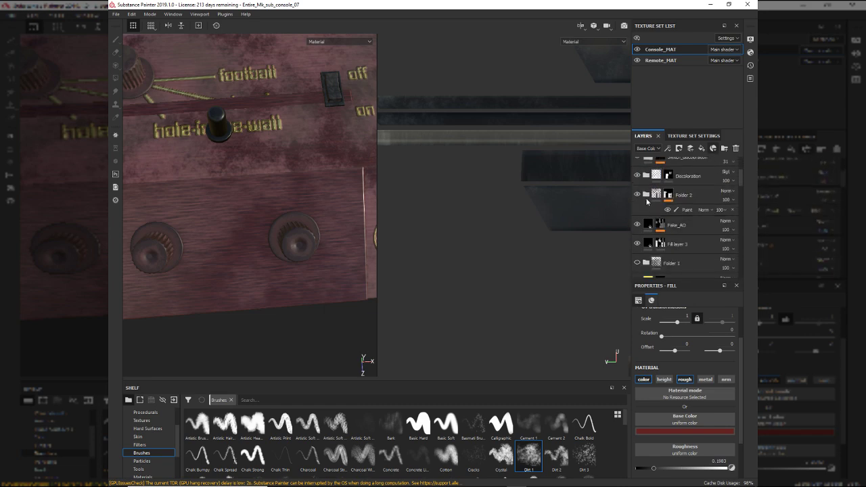
{"action": "left_click", "coordinate": [650, 177]}
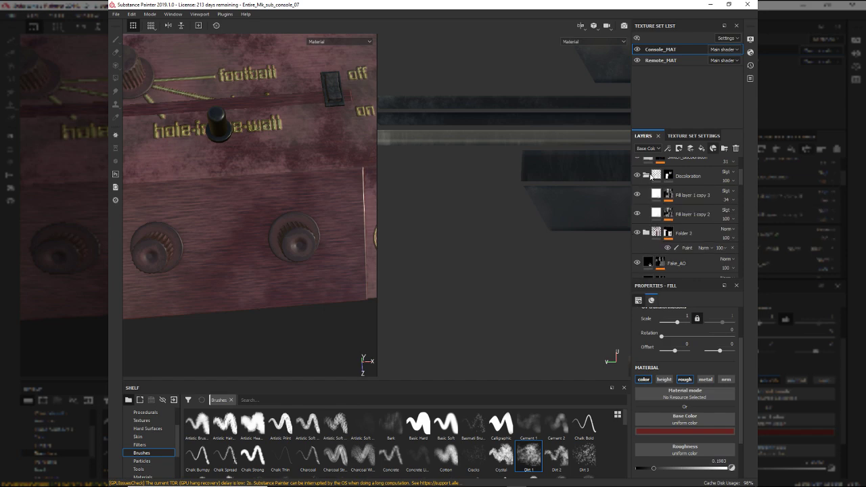
{"action": "scroll", "coordinate": [651, 177], "scroll_direction": "up", "scroll_amount": 1}
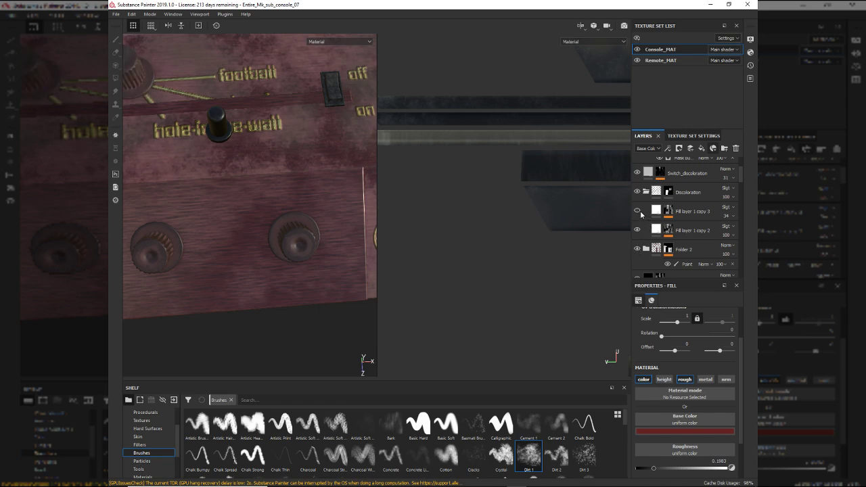
{"action": "left_click", "coordinate": [637, 230]}
{"action": "left_click", "coordinate": [655, 192]}
- Switch to Remote_MAT and toggle Fill layer 1 copy 1 in the Wood folder to check its effect on the wood
{"action": "left_click", "coordinate": [658, 60]}
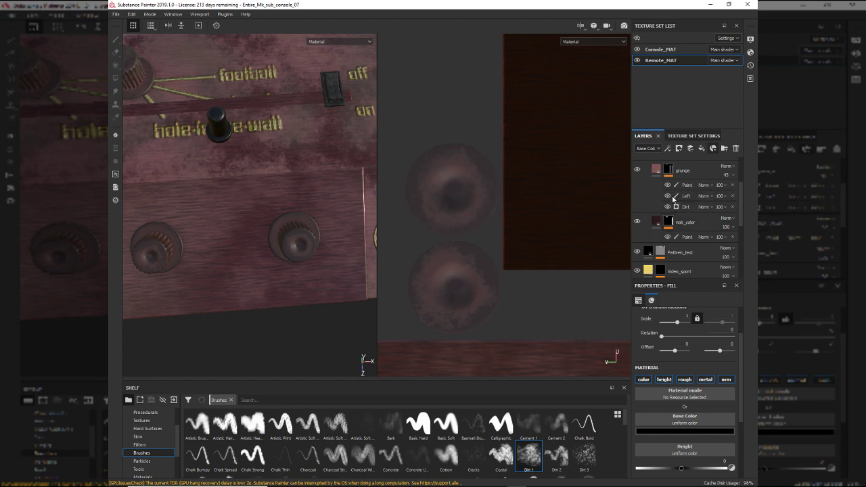
{"action": "scroll", "coordinate": [697, 230], "scroll_direction": "up", "scroll_amount": 4}
{"action": "scroll", "coordinate": [684, 219], "scroll_direction": "down", "scroll_amount": 5}
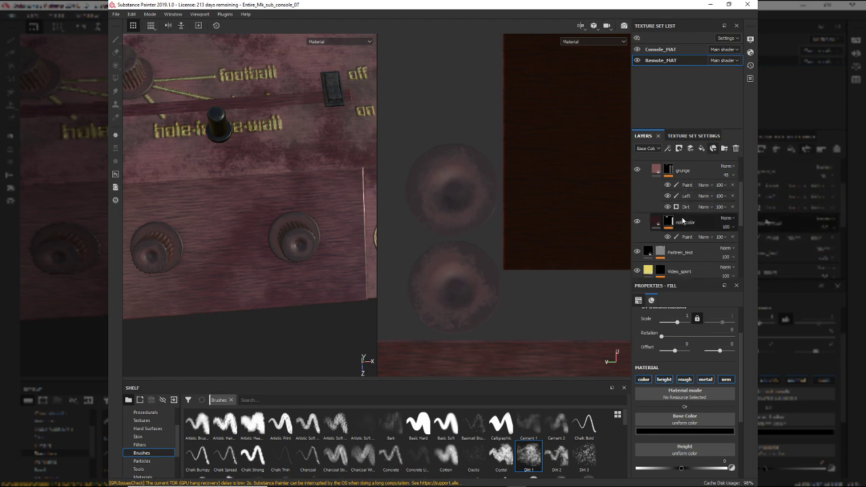
{"action": "scroll", "coordinate": [694, 195], "scroll_direction": "down", "scroll_amount": 4}
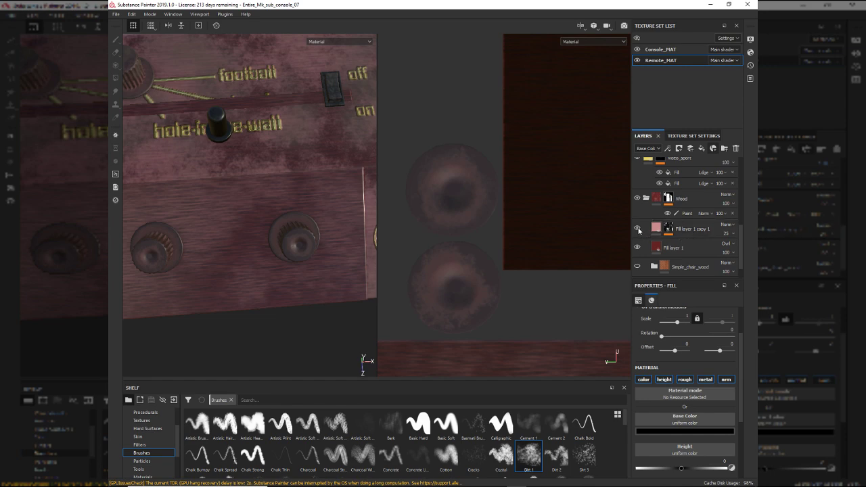
{"action": "left_click", "coordinate": [638, 230]}
{"action": "left_click", "coordinate": [639, 230]}
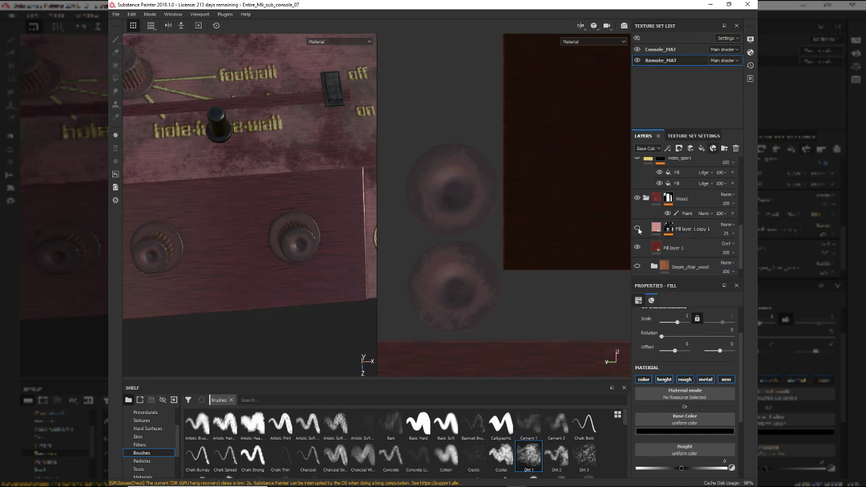
{"action": "left_click", "coordinate": [638, 230]}
{"action": "left_click", "coordinate": [639, 231]}
{"action": "left_click", "coordinate": [639, 230]}
{"action": "left_click", "coordinate": [639, 230]}
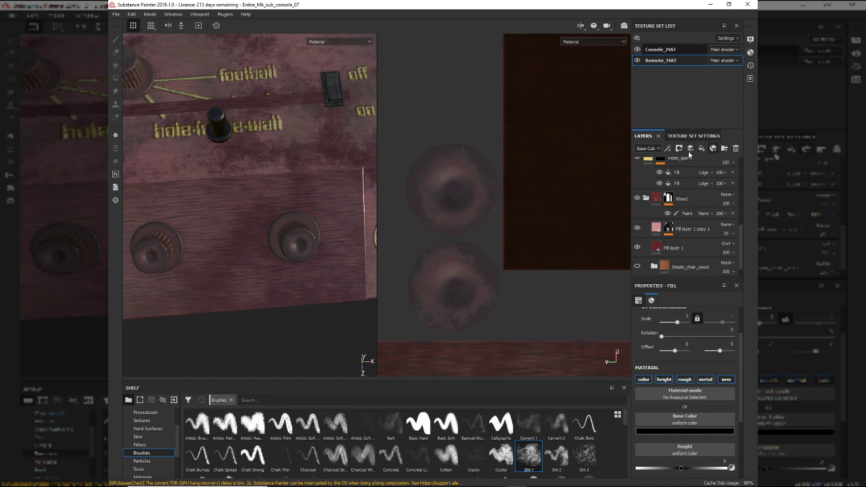
- Return to Console_MAT and toggle Fill layer 1 copy 2 in the Discoloration folder to check its effect
{"action": "left_click", "coordinate": [682, 49]}
{"action": "scroll", "coordinate": [693, 202], "scroll_direction": "up", "scroll_amount": 5}
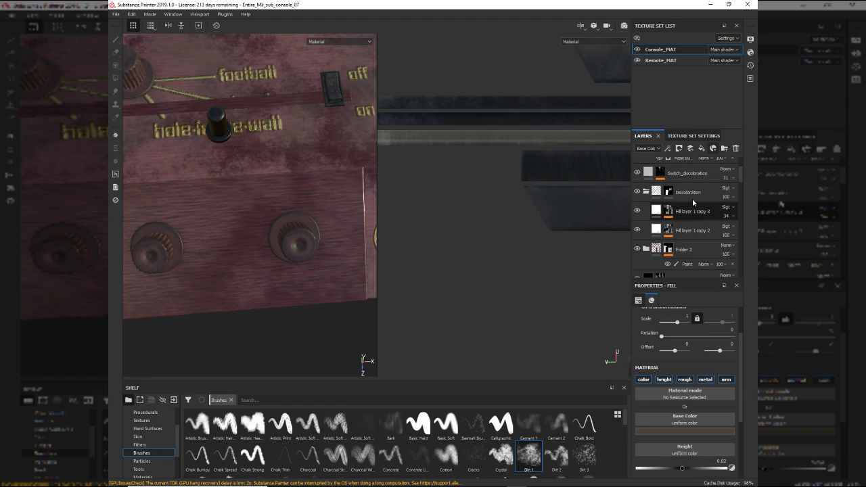
{"action": "scroll", "coordinate": [692, 210], "scroll_direction": "up", "scroll_amount": 1}
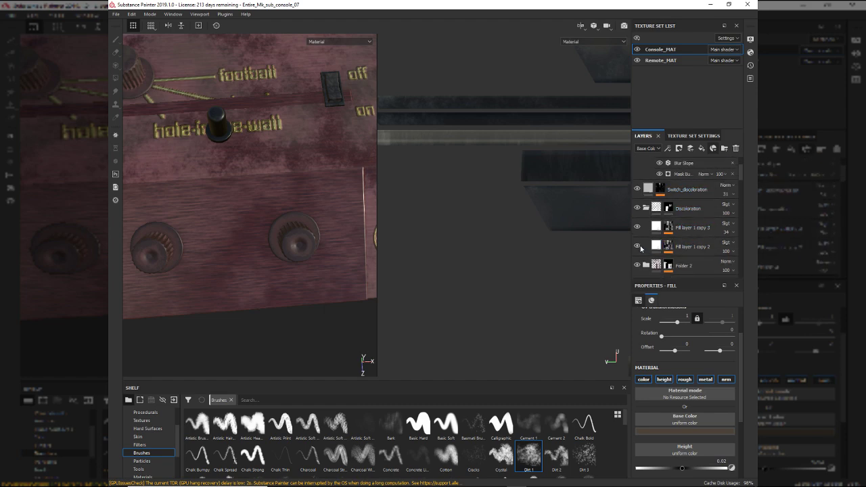
{"action": "left_click", "coordinate": [637, 246]}
{"action": "left_click", "coordinate": [637, 246]}
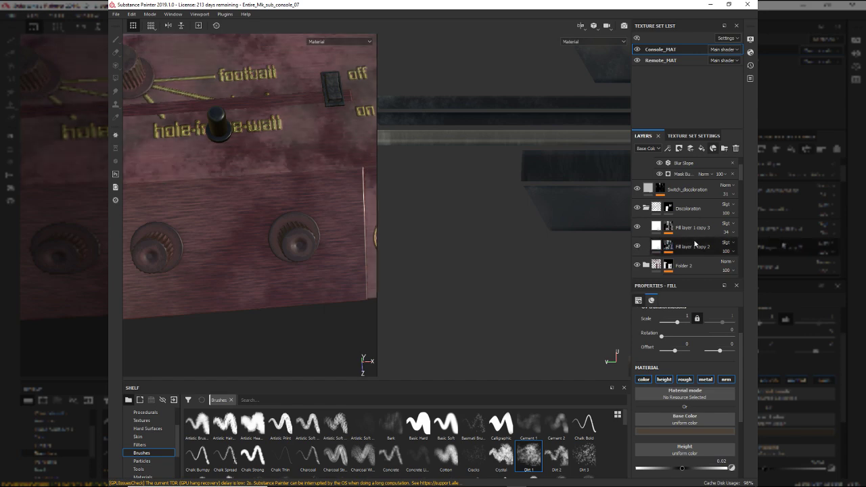
- Copy Fill layer 1 copy 2 from Console_MAT's Discoloration folder, and hide Fill layer 1 copy 1 in Remote_MAT's Wood folder
{"action": "left_click", "coordinate": [695, 245]}
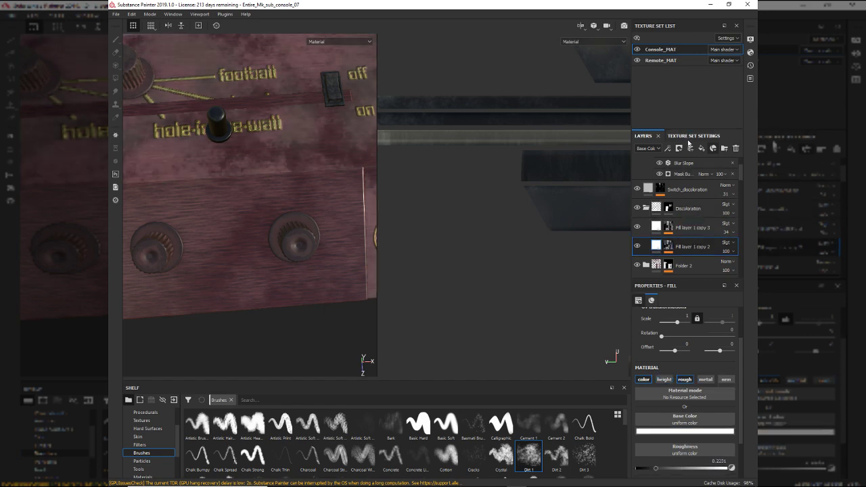
{"action": "left_click", "coordinate": [658, 61]}
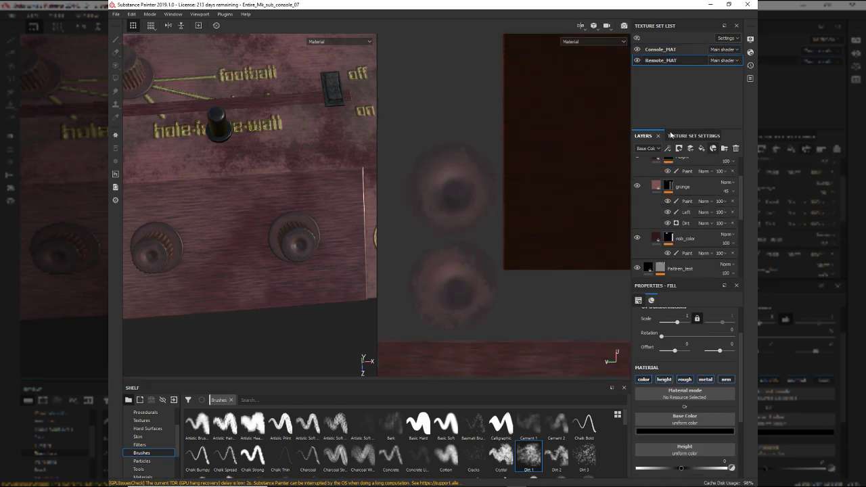
{"action": "scroll", "coordinate": [670, 190], "scroll_direction": "up", "scroll_amount": 2}
{"action": "scroll", "coordinate": [681, 201], "scroll_direction": "down", "scroll_amount": 5}
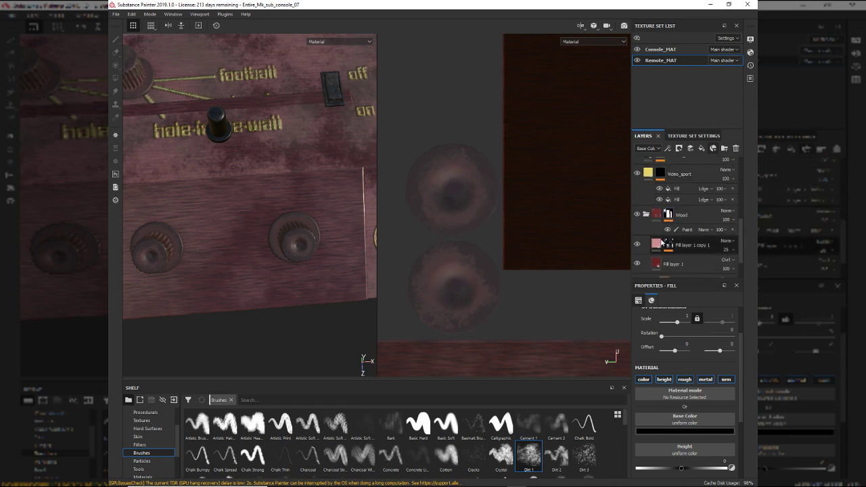
{"action": "left_click", "coordinate": [637, 244]}
{"action": "left_click", "coordinate": [637, 245]}
{"action": "double_click", "coordinate": [637, 244]}
{"action": "left_click", "coordinate": [637, 244]}
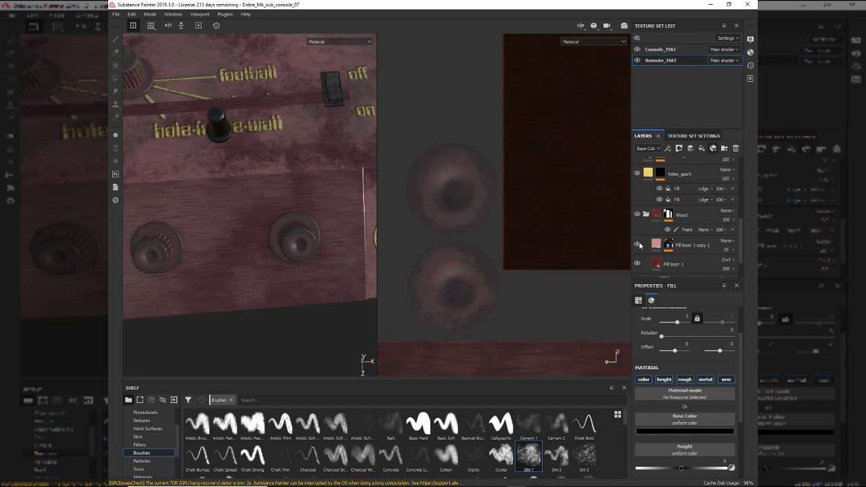
{"action": "left_click", "coordinate": [639, 245]}
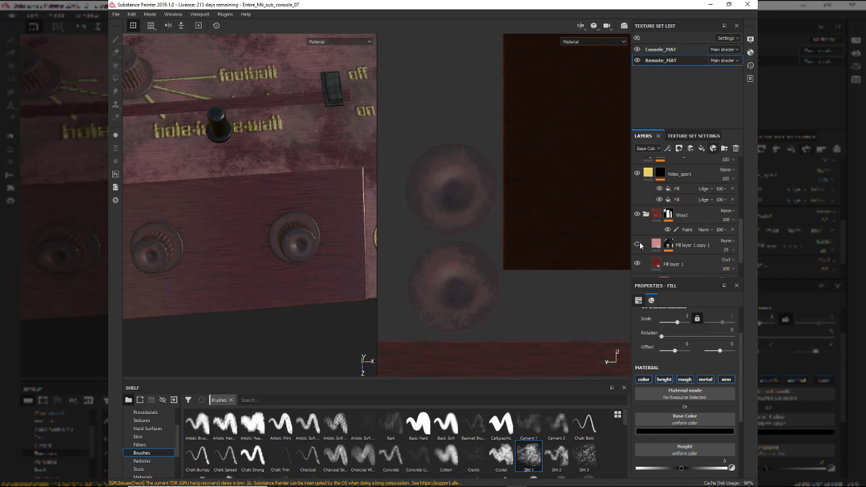
- Collapse Nobs_folder in Remote_MAT and paste the copied Fill layer 1 copy 2 directly above Pattren_test
{"action": "scroll", "coordinate": [684, 219], "scroll_direction": "up", "scroll_amount": 5}
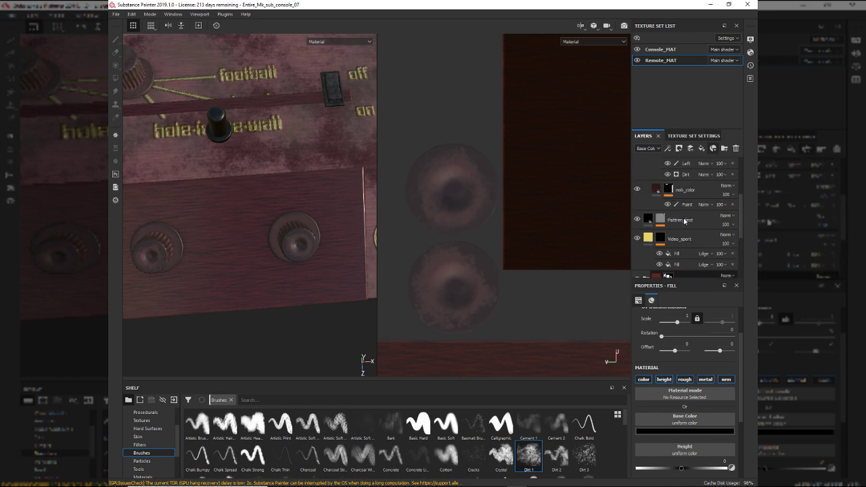
{"action": "scroll", "coordinate": [685, 219], "scroll_direction": "up", "scroll_amount": 3}
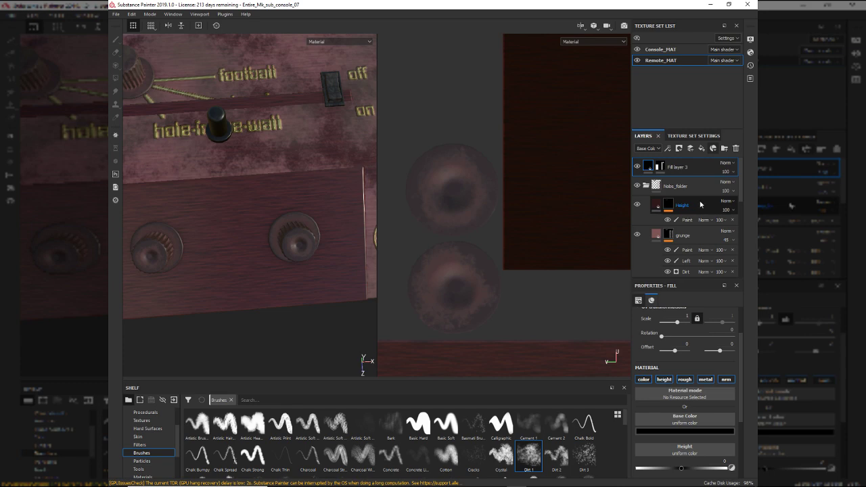
{"action": "left_click", "coordinate": [699, 205]}
{"action": "left_click", "coordinate": [701, 189]}
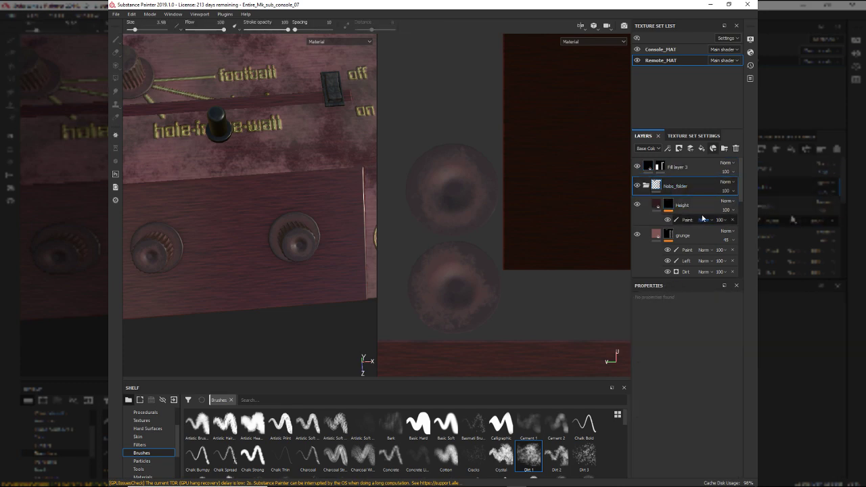
{"action": "left_click", "coordinate": [705, 212]}
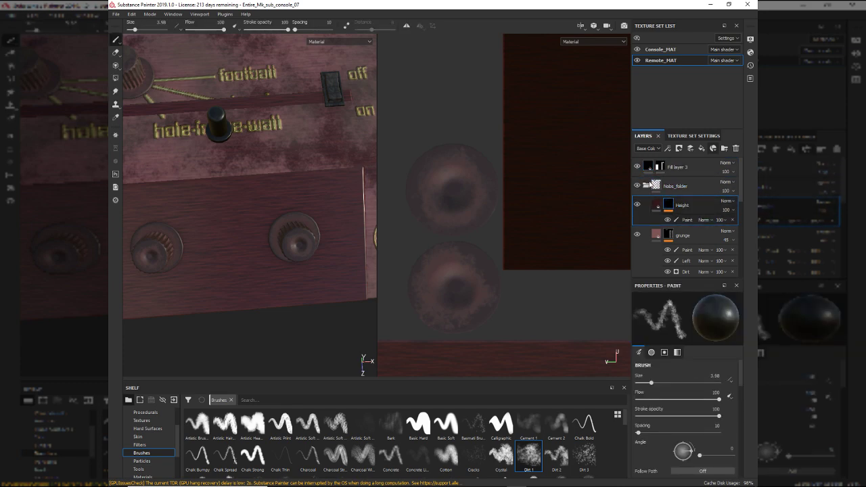
{"action": "left_click", "coordinate": [646, 185]}
{"action": "left_click", "coordinate": [704, 213]}
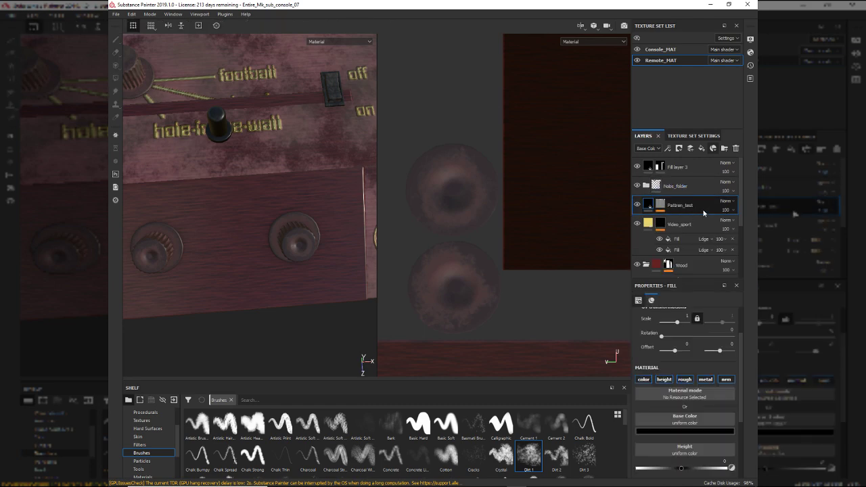
{"action": "key", "text": "ctrl+v"}
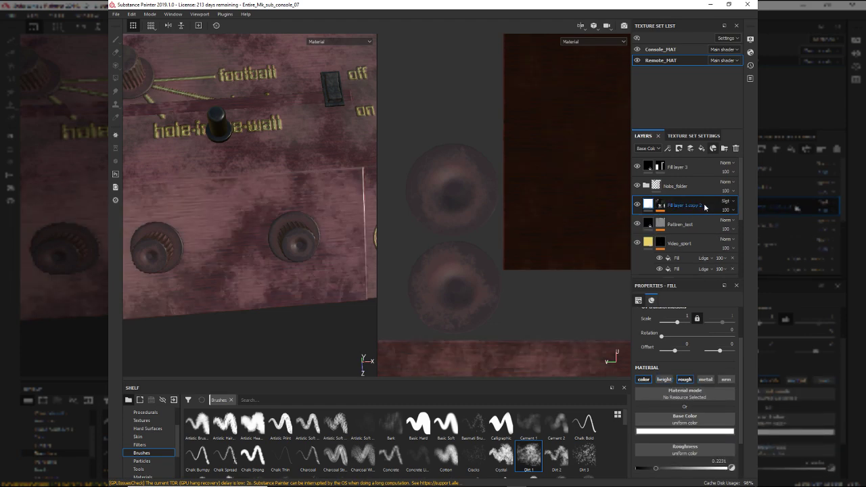
- Group the pasted Fill layer 1 copy 2 into a new folder named Discoloration
{"action": "key", "text": "ctrl+g"}
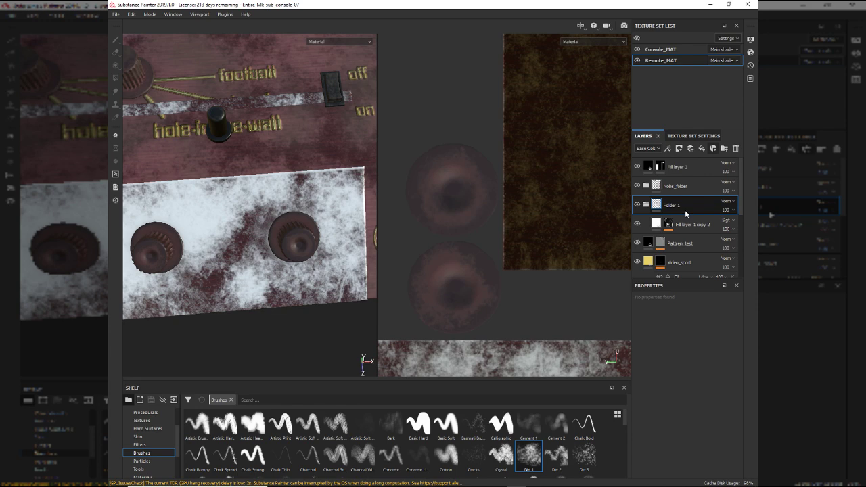
{"action": "double_click", "coordinate": [674, 206]}
{"action": "type", "text": "Discoloration"}
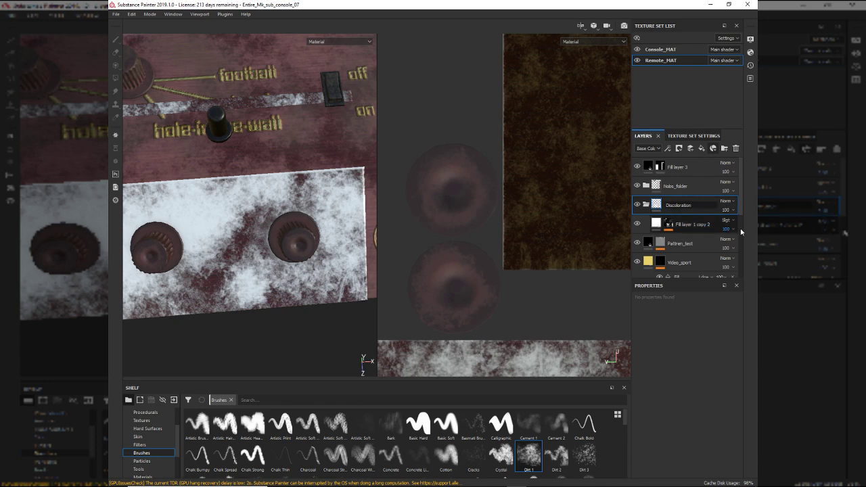
{"action": "key", "text": "Return"}
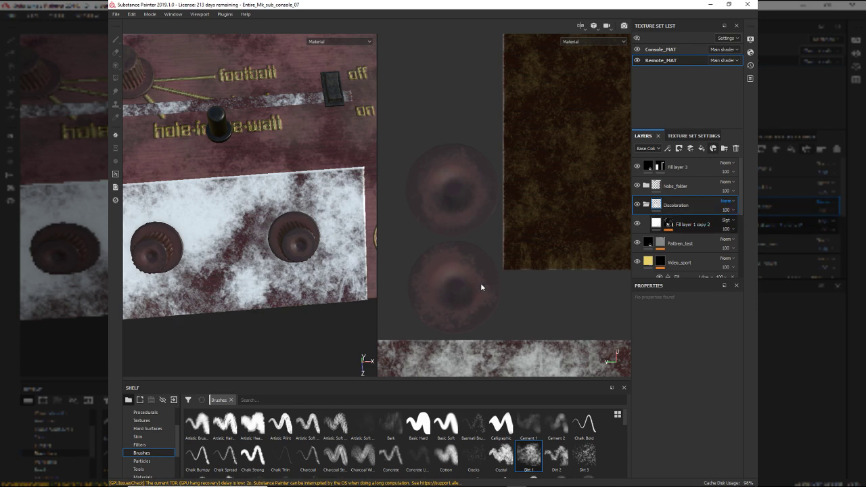
- Try different Dirt Level, Grunge Amount and Edges Masking values in the Dirt generator on Fill layer 1 copy 2's mask
{"action": "left_click_drag", "start_coordinate": [290, 267], "coordinate": [287, 248], "text": "alt"}
{"action": "left_click_drag", "start_coordinate": [277, 285], "coordinate": [298, 237], "text": "alt"}
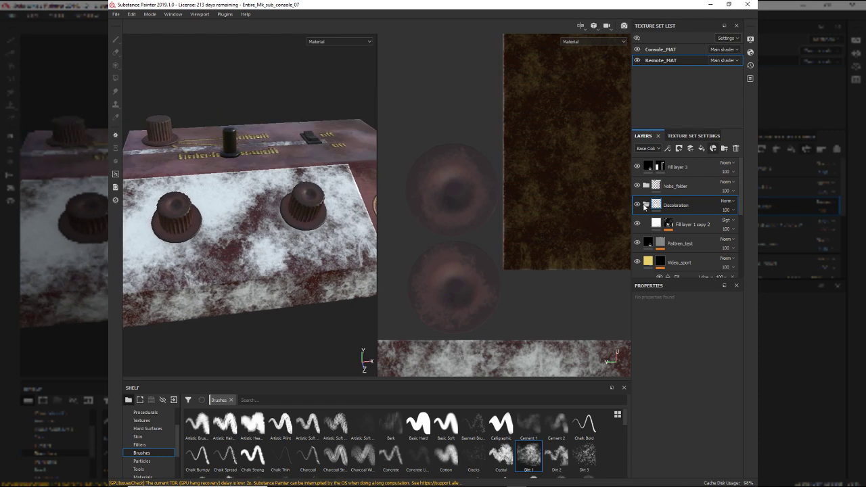
{"action": "left_click", "coordinate": [671, 229]}
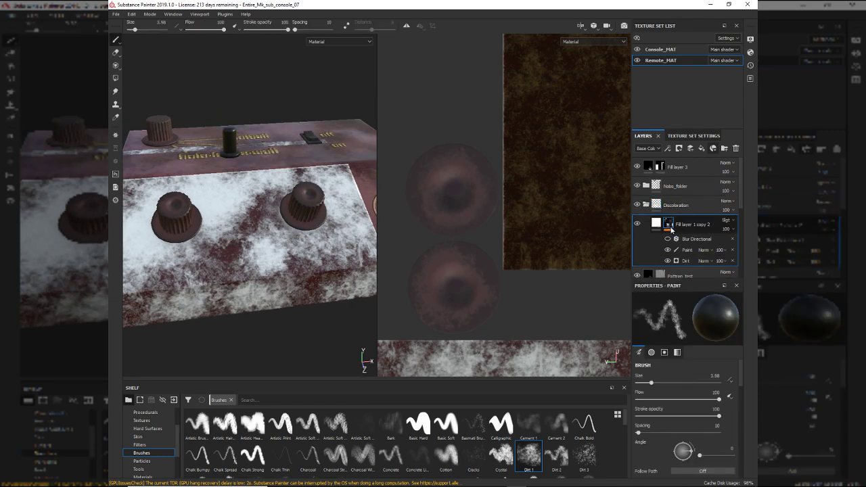
{"action": "left_click_drag", "start_coordinate": [265, 233], "coordinate": [242, 288], "text": "alt"}
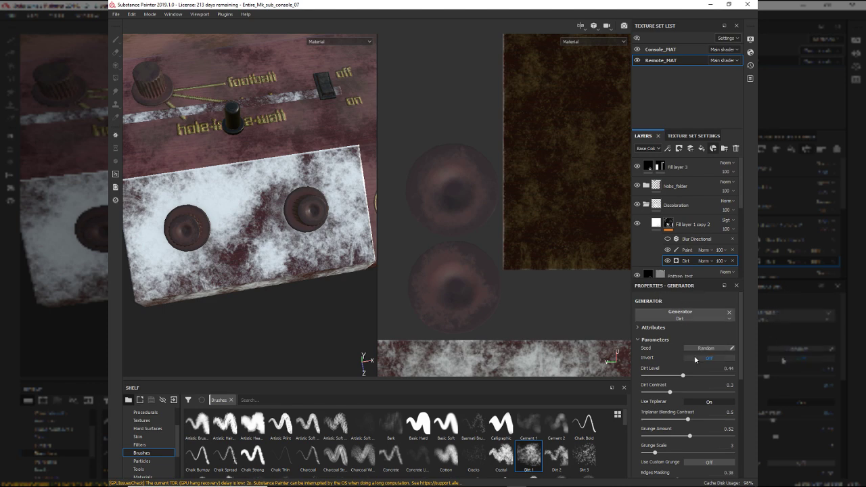
{"action": "left_click_drag", "start_coordinate": [683, 377], "coordinate": [670, 393]}
{"action": "left_click_drag", "start_coordinate": [689, 436], "coordinate": [670, 435]}
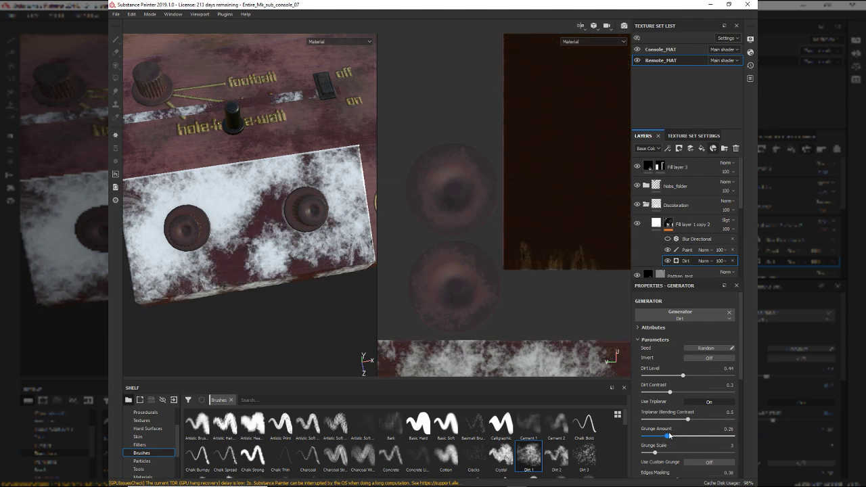
{"action": "left_click_drag", "start_coordinate": [674, 380], "coordinate": [709, 378]}
{"action": "left_click", "coordinate": [690, 436]}
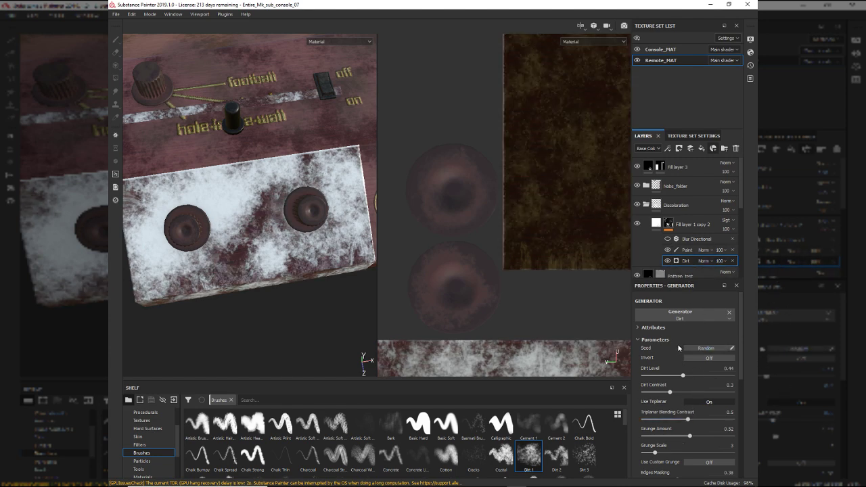
{"action": "scroll", "coordinate": [666, 354], "scroll_direction": "down", "scroll_amount": 2}
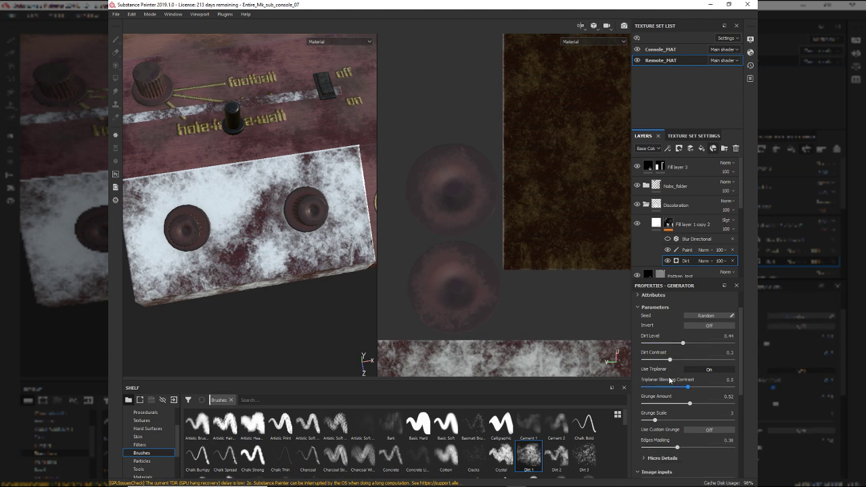
{"action": "left_click_drag", "start_coordinate": [672, 450], "coordinate": [660, 447]}
{"action": "left_click_drag", "start_coordinate": [682, 345], "coordinate": [669, 345]}
{"action": "key", "text": "ctrl+z"}
- Check what Fill layer 1 copy 2 and the Paint effect in its mask contribute by toggling their visibility
{"action": "left_click", "coordinate": [637, 226]}
{"action": "left_click", "coordinate": [636, 226]}
{"action": "left_click", "coordinate": [669, 254]}
{"action": "left_click", "coordinate": [668, 253]}
{"action": "left_click", "coordinate": [669, 254]}
{"action": "left_click", "coordinate": [668, 253]}
{"action": "left_click", "coordinate": [669, 253]}
{"action": "left_click", "coordinate": [669, 254]}
{"action": "left_click", "coordinate": [669, 254]}
{"action": "left_click", "coordinate": [668, 254]}
{"action": "left_click", "coordinate": [669, 253]}
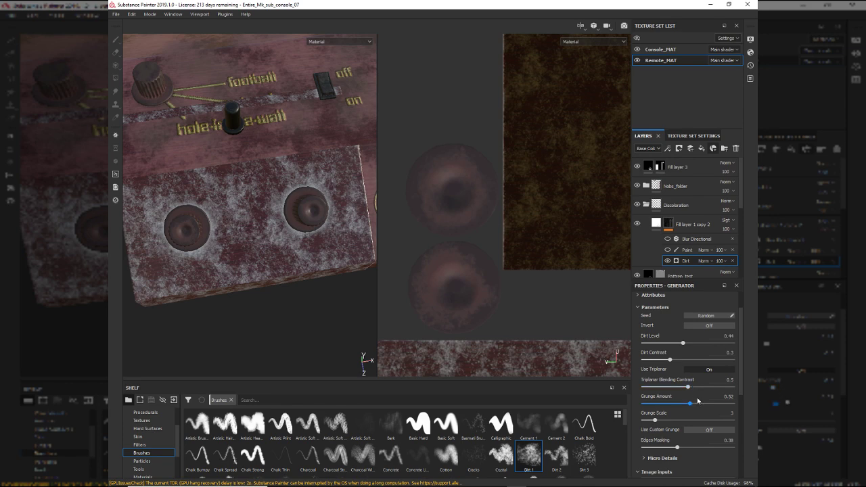
- Set the Dirt generator's Grunge Amount to 0.5 and Dirt Contrast to 0.31, and expand its Micro Details
{"action": "left_click_drag", "start_coordinate": [682, 343], "coordinate": [683, 343]}
{"action": "left_click_drag", "start_coordinate": [689, 404], "coordinate": [688, 403]}
{"action": "mouse_move", "coordinate": [670, 360]}
{"action": "left_mouse_down"}
{"action": "mouse_move", "coordinate": [650, 360]}
{"action": "mouse_move", "coordinate": [673, 370]}
{"action": "left_mouse_up"}
{"action": "scroll", "coordinate": [671, 406], "scroll_direction": "down", "scroll_amount": 3}
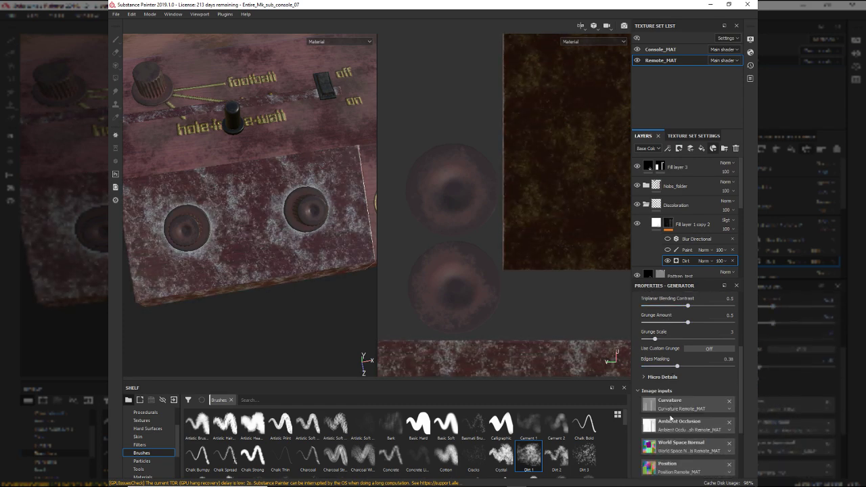
{"action": "scroll", "coordinate": [665, 386], "scroll_direction": "up", "scroll_amount": 1}
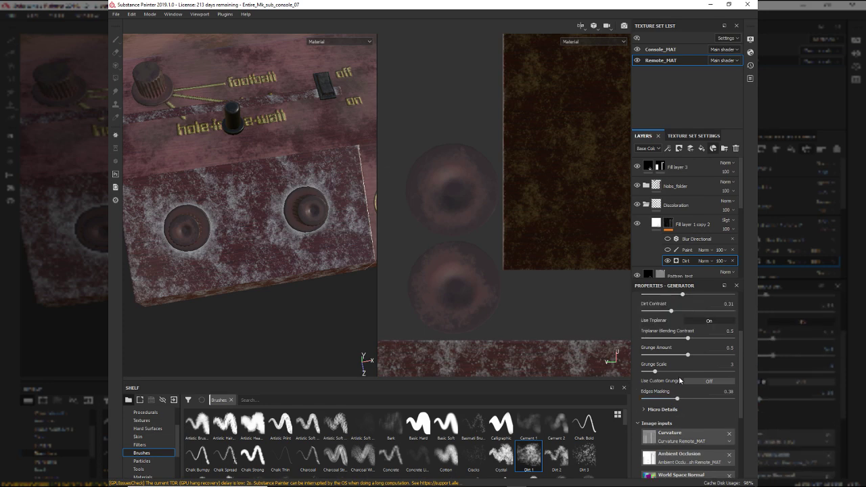
{"action": "left_click", "coordinate": [643, 409]}
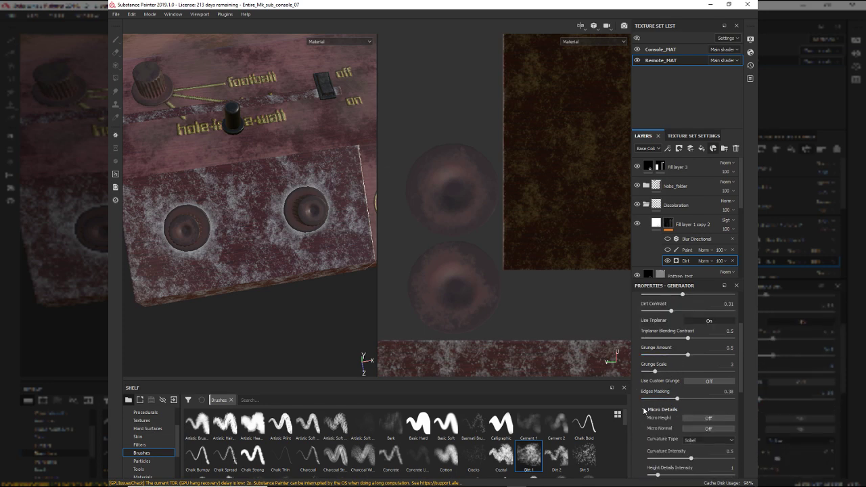
{"action": "left_click_drag", "start_coordinate": [321, 263], "coordinate": [397, 309], "text": "alt"}
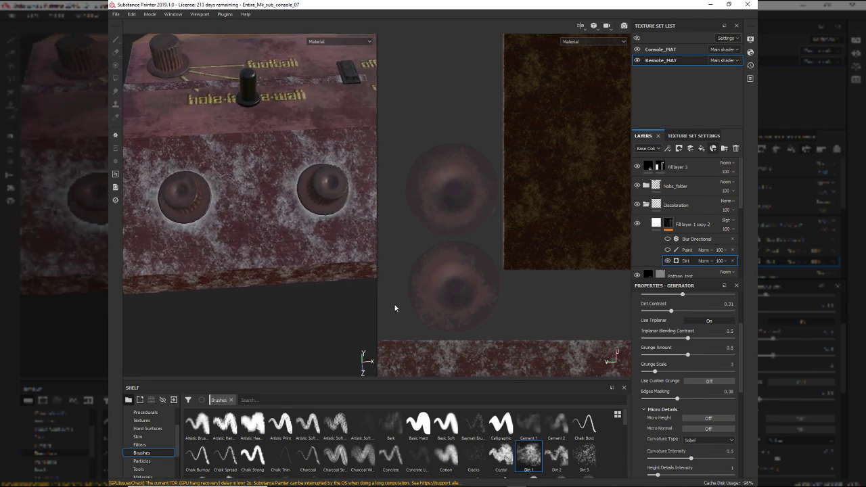
- Show the Paint effect in the mask and hide the Console_MAT texture set to isolate the remote
{"action": "left_click", "coordinate": [668, 251]}
{"action": "left_click_drag", "start_coordinate": [256, 187], "coordinate": [194, 222], "text": "alt"}
{"action": "left_click", "coordinate": [638, 49]}
{"action": "left_click_drag", "start_coordinate": [348, 243], "coordinate": [274, 208], "text": "alt"}
{"action": "right_click_drag", "start_coordinate": [274, 207], "coordinate": [317, 223], "text": "alt"}
{"action": "mouse_move", "coordinate": [223, 210]}
{"action": "left_mouse_down", "text": "alt"}
{"action": "mouse_move", "coordinate": [288, 261]}
{"action": "mouse_move", "coordinate": [321, 214]}
{"action": "mouse_move", "coordinate": [281, 264]}
{"action": "mouse_move", "coordinate": [313, 247]}
{"action": "mouse_move", "coordinate": [217, 221]}
{"action": "left_mouse_up", "text": "alt"}
{"action": "mouse_move", "coordinate": [261, 291]}
{"action": "left_mouse_down", "text": "alt"}
{"action": "mouse_move", "coordinate": [249, 299]}
{"action": "mouse_move", "coordinate": [209, 296]}
{"action": "mouse_move", "coordinate": [223, 287]}
{"action": "mouse_move", "coordinate": [223, 247]}
{"action": "mouse_move", "coordinate": [187, 224]}
{"action": "left_mouse_up", "text": "alt"}
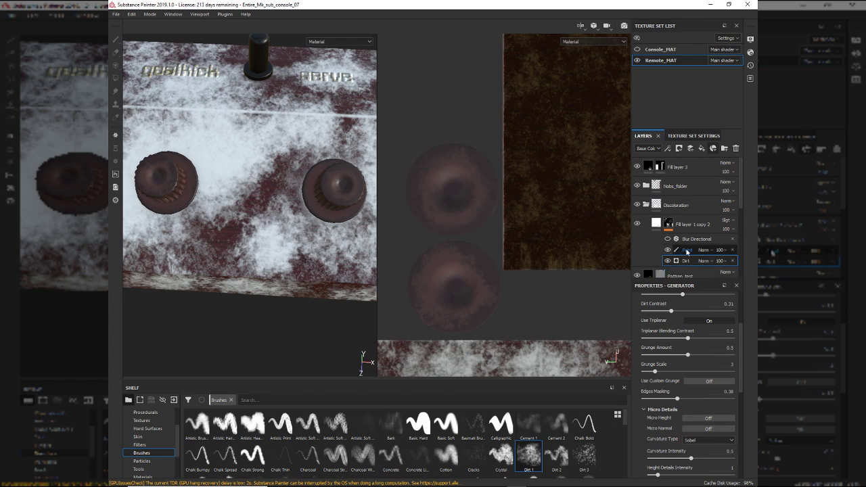
- Add a paint effect above the mask's existing one, renaming the existing effect add and the new one erase
{"action": "left_click", "coordinate": [687, 251]}
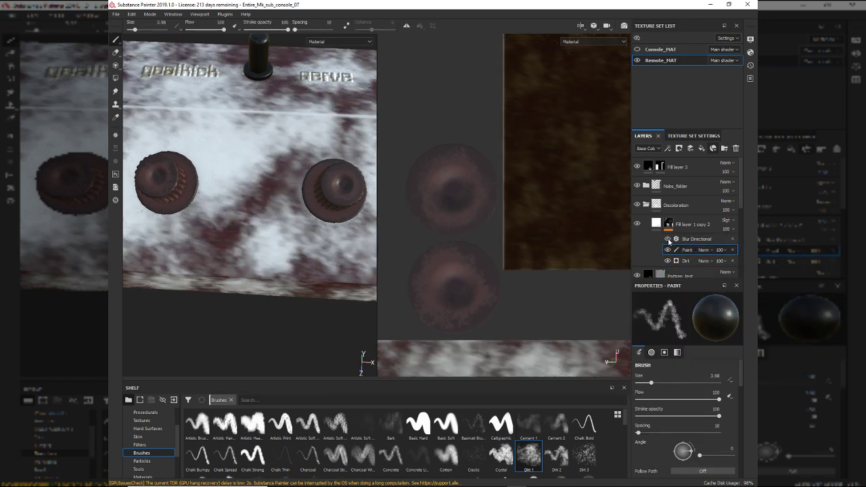
{"action": "right_click", "coordinate": [692, 252]}
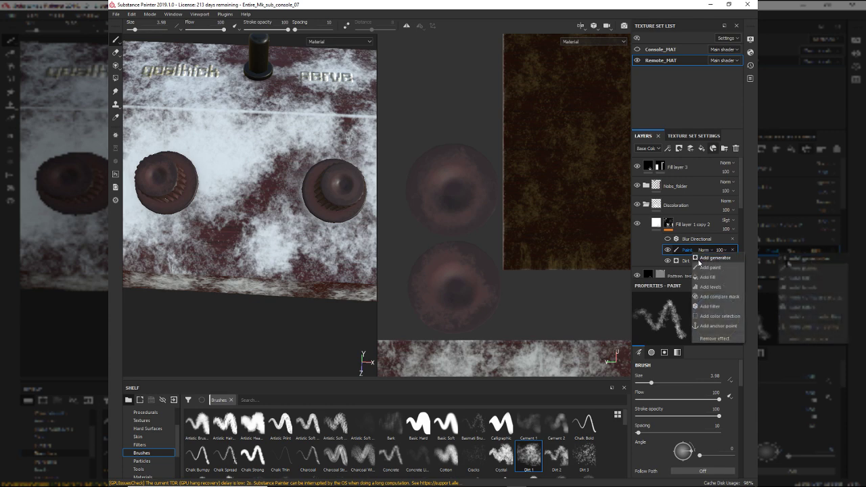
{"action": "left_click", "coordinate": [700, 266]}
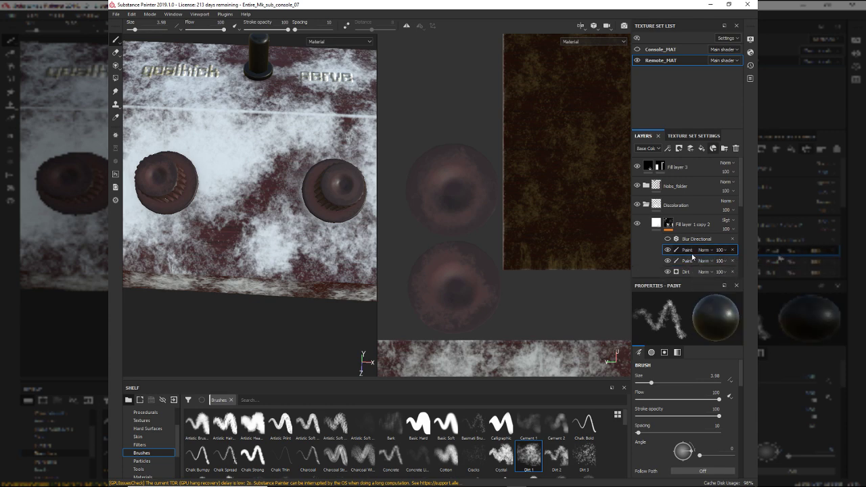
{"action": "double_click", "coordinate": [687, 260]}
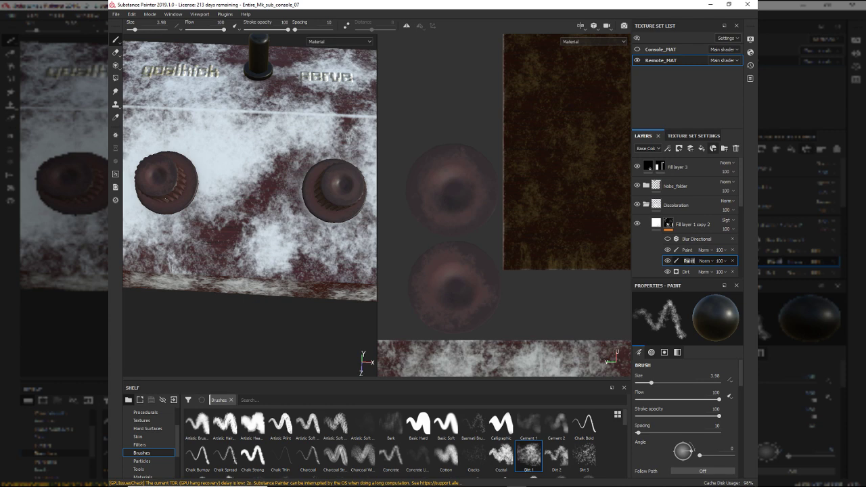
{"action": "type", "text": "add"}
{"action": "double_click", "coordinate": [688, 250]}
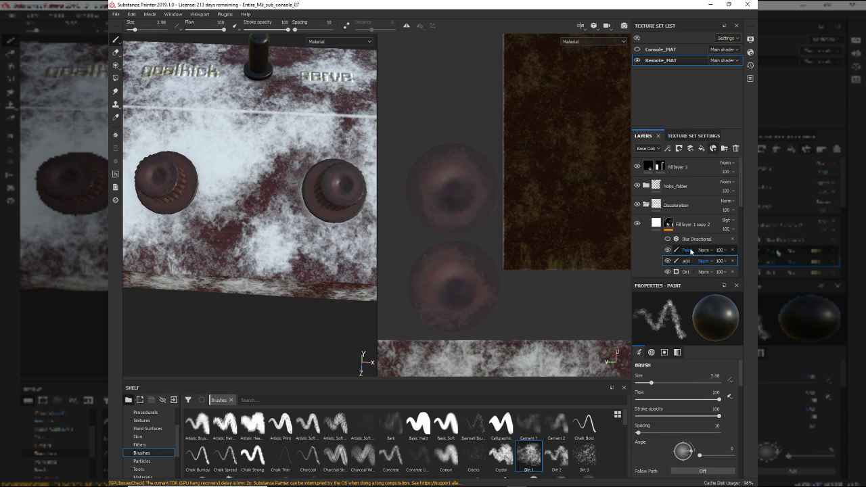
{"action": "type", "text": "c"}
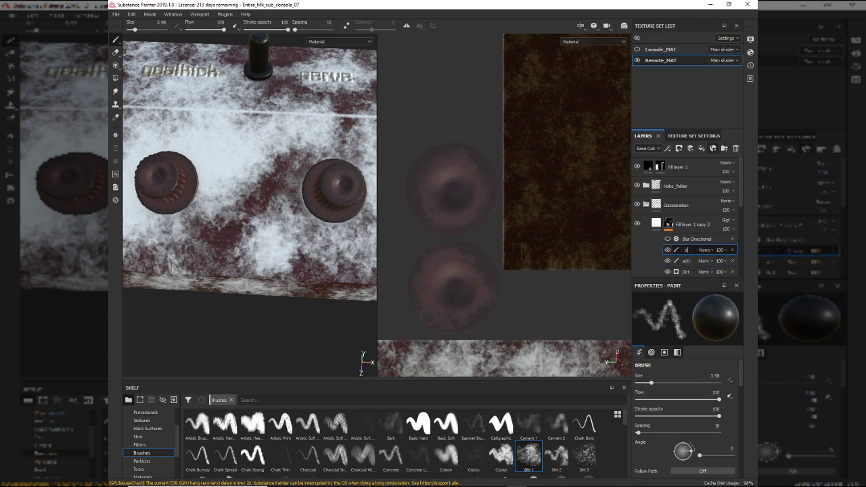
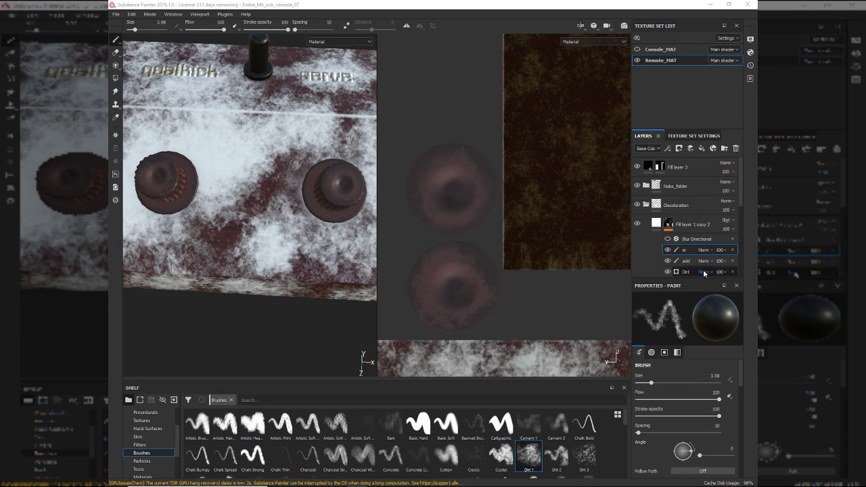
{"action": "double_click", "coordinate": [685, 251]}
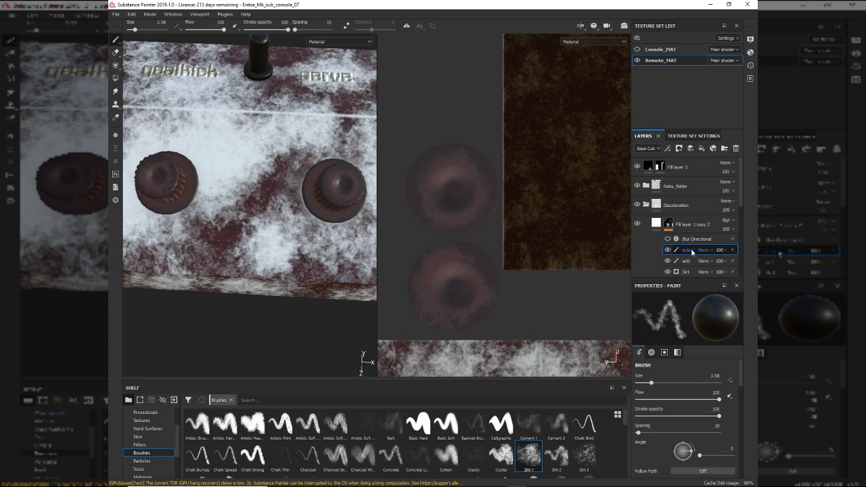
- Enlarge the Dirt 1 brush to size 17.44 for painting on the remote's front around the knobs
{"action": "middle_click_drag", "start_coordinate": [218, 225], "coordinate": [248, 215], "text": "alt"}
{"action": "right_click_drag", "start_coordinate": [248, 215], "coordinate": [259, 214], "text": "ctrl"}
{"action": "middle_click_drag", "start_coordinate": [259, 213], "coordinate": [286, 232], "text": "alt"}
- Try painting Dirt 1 strokes across the wood around the knobs on the erase effect, and undo them
{"action": "mouse_move", "coordinate": [298, 181]}
{"action": "left_mouse_down"}
{"action": "mouse_move", "coordinate": [262, 175]}
{"action": "mouse_move", "coordinate": [285, 145]}
{"action": "mouse_move", "coordinate": [284, 203]}
{"action": "mouse_move", "coordinate": [257, 170]}
{"action": "mouse_move", "coordinate": [232, 186]}
{"action": "mouse_move", "coordinate": [174, 145]}
{"action": "mouse_move", "coordinate": [155, 163]}
{"action": "left_mouse_up"}
{"action": "left_click_drag", "start_coordinate": [301, 202], "coordinate": [245, 201]}
{"action": "key", "text": "ctrl+z"}
{"action": "key", "text": "ctrl+z"}
{"action": "key", "text": "ctrl+z"}
{"action": "key", "text": "ctrl+z"}
{"action": "key", "text": "ctrl+z"}
{"action": "key", "text": "ctrl+z"}
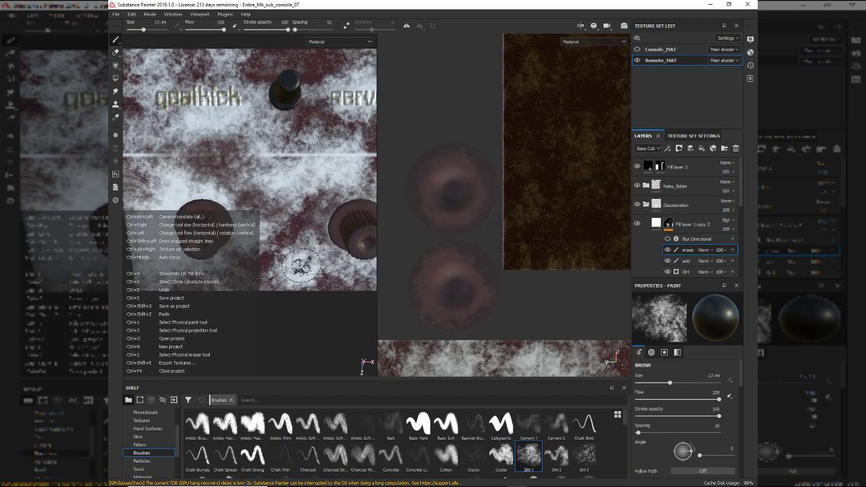
- Undo the remaining Dirt 1 strokes on the wood around the knobs
{"action": "key", "text": "ctrl+z"}
{"action": "key", "text": "ctrl+z"}
{"action": "key", "text": "ctrl+z"}
{"action": "key", "text": "ctrl+z"}
{"action": "key", "text": "ctrl+z"}
{"action": "key", "text": "ctrl+z"}
{"action": "key", "text": "ctrl+z"}
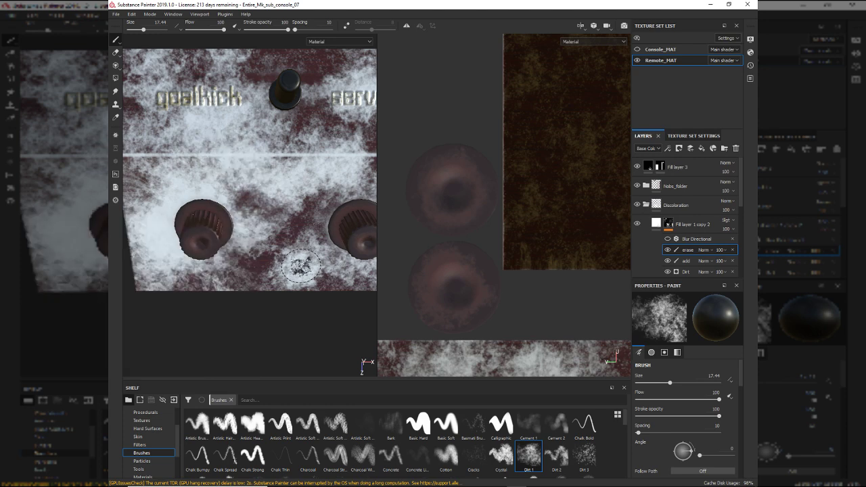
- Enlarge the Dirt 1 brush to size 24.57 and erase white discoloration from the wood around the goalkick lettering
{"action": "scroll", "coordinate": [291, 248], "scroll_direction": "down", "scroll_amount": 2}
{"action": "left_click_drag", "start_coordinate": [291, 248], "coordinate": [203, 272], "text": "alt"}
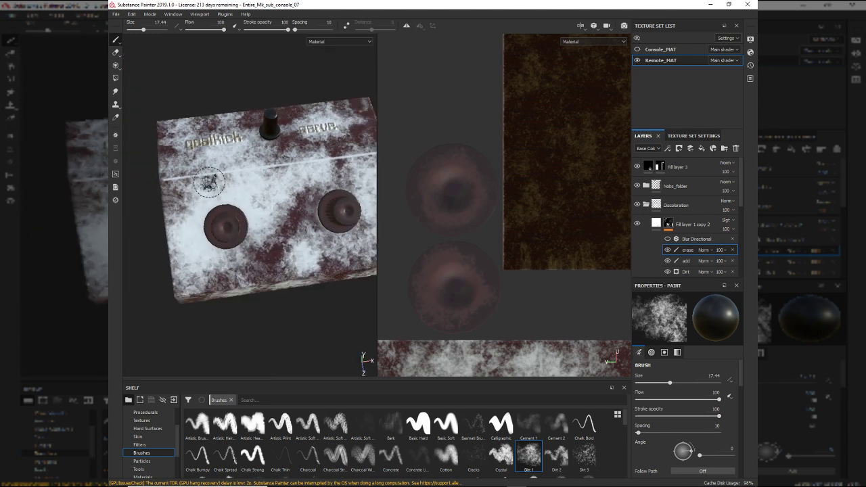
{"action": "middle_click_drag", "start_coordinate": [203, 272], "coordinate": [142, 241], "text": "alt"}
{"action": "middle_click_drag", "start_coordinate": [271, 137], "coordinate": [370, 128], "text": "alt"}
{"action": "right_click_drag", "start_coordinate": [245, 132], "coordinate": [274, 133], "text": "ctrl"}
{"action": "mouse_move", "coordinate": [275, 88]}
{"action": "left_mouse_down"}
{"action": "mouse_move", "coordinate": [237, 123]}
{"action": "mouse_move", "coordinate": [266, 115]}
{"action": "mouse_move", "coordinate": [221, 130]}
{"action": "mouse_move", "coordinate": [246, 93]}
{"action": "mouse_move", "coordinate": [211, 101]}
{"action": "mouse_move", "coordinate": [153, 147]}
{"action": "left_mouse_up"}
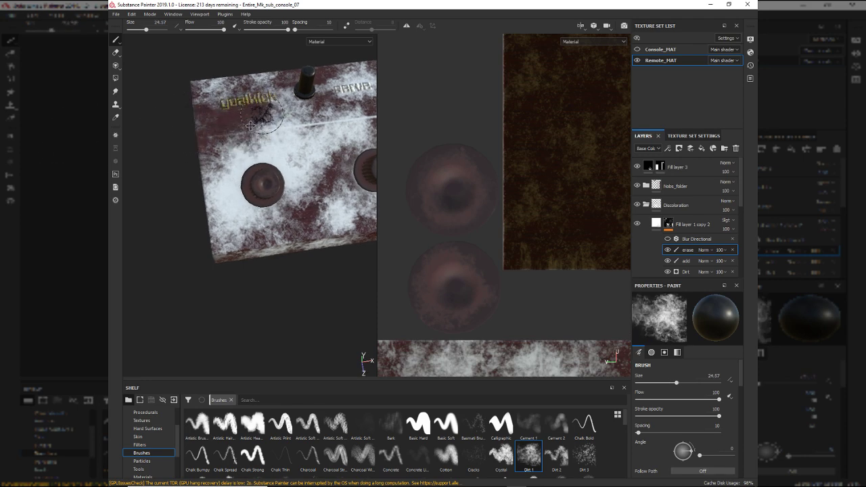
- Erase a patch of white discoloration from the wood between the two knobs
{"action": "middle_click_drag", "start_coordinate": [263, 115], "coordinate": [190, 171], "text": "alt"}
{"action": "left_click_drag", "start_coordinate": [198, 168], "coordinate": [224, 141]}
{"action": "left_click", "coordinate": [251, 255]}
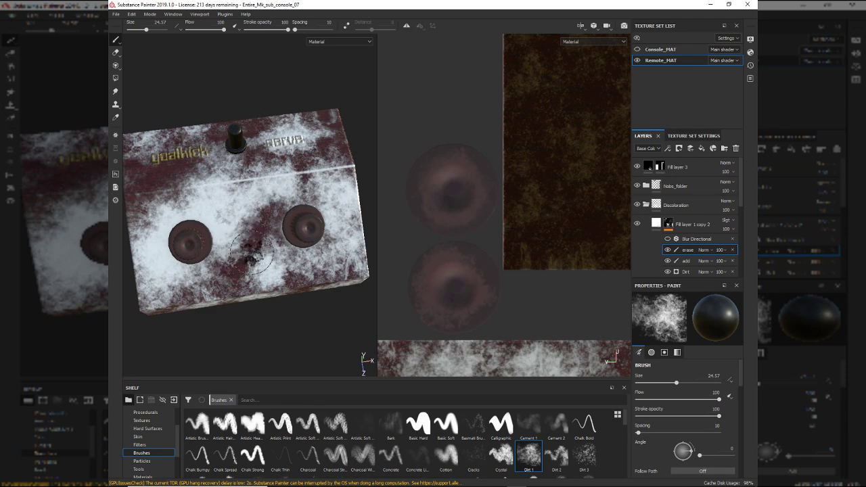
{"action": "left_click", "coordinate": [251, 253]}
- Set the brush to size 21.71 and flow 32, and thin the discoloration between the knobs and along the remote's upper edge
{"action": "right_click_drag", "start_coordinate": [251, 253], "coordinate": [245, 253], "text": "ctrl"}
{"action": "mouse_move", "coordinate": [251, 253]}
{"action": "left_mouse_down", "text": "ctrl"}
{"action": "mouse_move", "coordinate": [207, 253]}
{"action": "mouse_move", "coordinate": [264, 243]}
{"action": "mouse_move", "coordinate": [243, 260]}
{"action": "left_mouse_up", "text": "ctrl"}
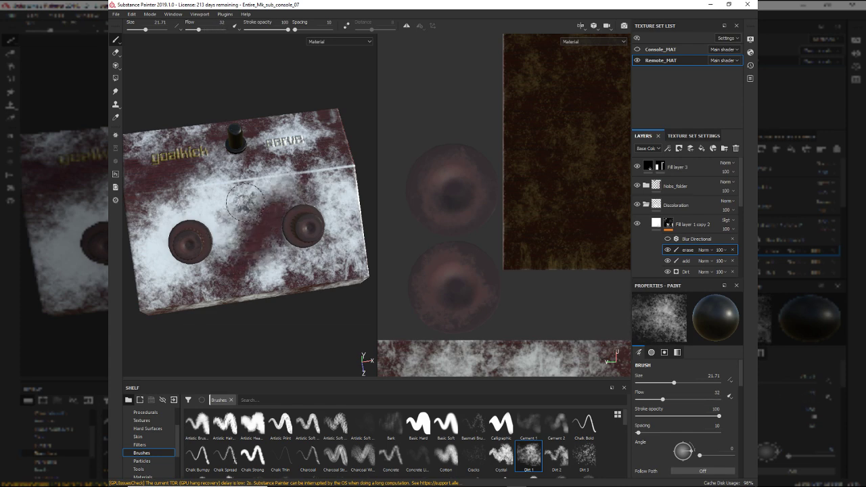
{"action": "left_click_drag", "start_coordinate": [224, 240], "coordinate": [319, 159], "text": "alt"}
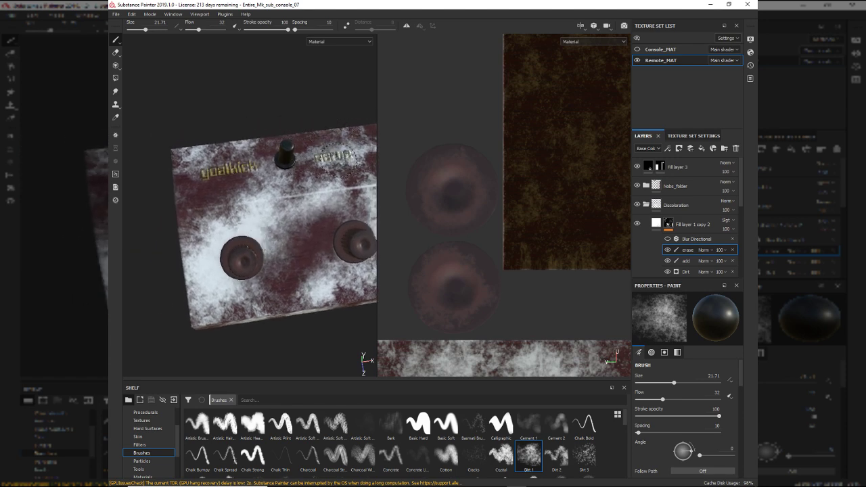
{"action": "scroll", "coordinate": [691, 211], "scroll_direction": "down", "scroll_amount": 3}
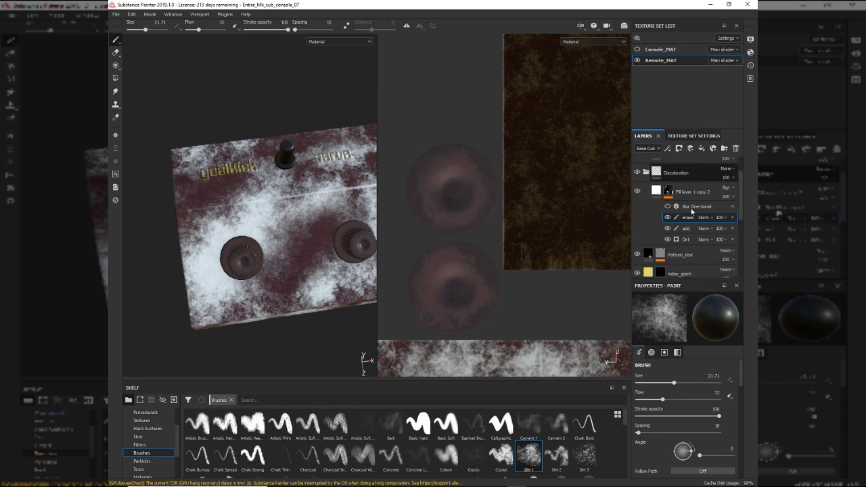
{"action": "mouse_move", "coordinate": [331, 183]}
{"action": "left_mouse_down", "text": "alt"}
{"action": "mouse_move", "coordinate": [308, 169]}
{"action": "mouse_move", "coordinate": [321, 176]}
{"action": "mouse_move", "coordinate": [312, 160]}
{"action": "left_mouse_up", "text": "alt"}
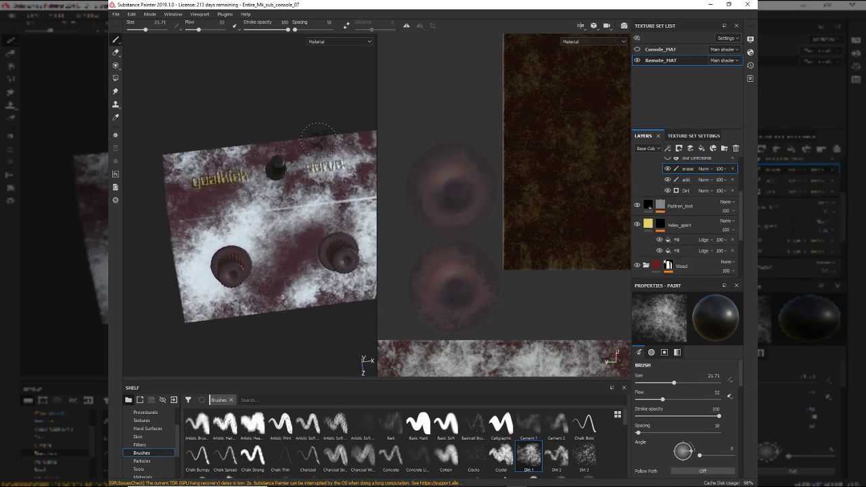
{"action": "mouse_move", "coordinate": [239, 139]}
{"action": "left_mouse_down"}
{"action": "mouse_move", "coordinate": [173, 244]}
{"action": "mouse_move", "coordinate": [160, 240]}
{"action": "mouse_move", "coordinate": [344, 129]}
{"action": "left_mouse_up"}
{"action": "mouse_move", "coordinate": [271, 229]}
{"action": "left_mouse_down"}
{"action": "mouse_move", "coordinate": [226, 204]}
{"action": "mouse_move", "coordinate": [293, 234]}
{"action": "mouse_move", "coordinate": [223, 217]}
{"action": "mouse_move", "coordinate": [264, 236]}
{"action": "mouse_move", "coordinate": [191, 210]}
{"action": "left_mouse_up"}
- Switch the brush to white at size 17.3 and flow 7, and paint faint discoloration onto the remote's back side
{"action": "mouse_move", "coordinate": [258, 250]}
{"action": "left_mouse_down", "text": "alt"}
{"action": "mouse_move", "coordinate": [293, 175]}
{"action": "mouse_move", "coordinate": [177, 177]}
{"action": "mouse_move", "coordinate": [288, 155]}
{"action": "mouse_move", "coordinate": [264, 147]}
{"action": "mouse_move", "coordinate": [342, 149]}
{"action": "mouse_move", "coordinate": [365, 179]}
{"action": "mouse_move", "coordinate": [346, 186]}
{"action": "mouse_move", "coordinate": [342, 211]}
{"action": "mouse_move", "coordinate": [355, 216]}
{"action": "mouse_move", "coordinate": [342, 140]}
{"action": "mouse_move", "coordinate": [334, 145]}
{"action": "mouse_move", "coordinate": [341, 144]}
{"action": "left_mouse_up", "text": "alt"}
{"action": "mouse_move", "coordinate": [317, 186]}
{"action": "left_mouse_down", "text": "alt"}
{"action": "mouse_move", "coordinate": [297, 168]}
{"action": "mouse_move", "coordinate": [300, 145]}
{"action": "mouse_move", "coordinate": [352, 169]}
{"action": "mouse_move", "coordinate": [366, 190]}
{"action": "left_mouse_up", "text": "alt"}
{"action": "key", "text": "x"}
{"action": "key", "text": "ctrl+z"}
{"action": "middle_click_drag", "start_coordinate": [326, 203], "coordinate": [296, 215], "text": "alt"}
{"action": "key", "text": "bracketleft"}
{"action": "key", "text": "bracketleft"}
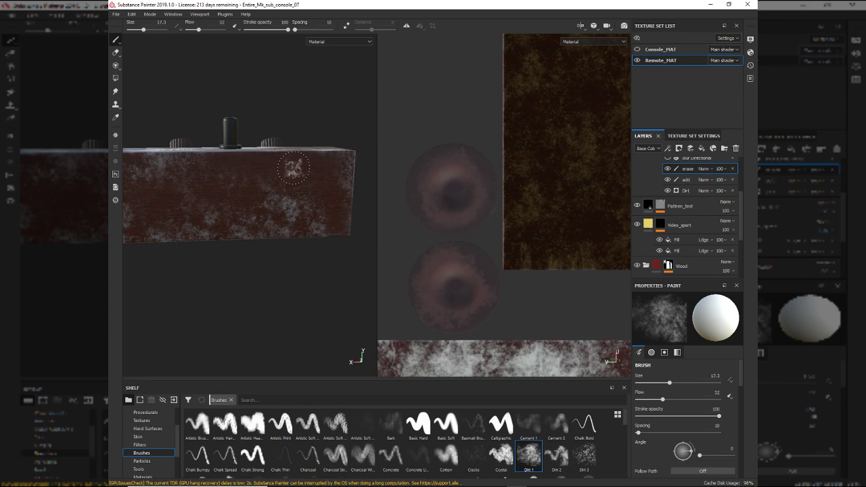
{"action": "left_click_drag", "start_coordinate": [294, 167], "coordinate": [232, 165], "text": "ctrl"}
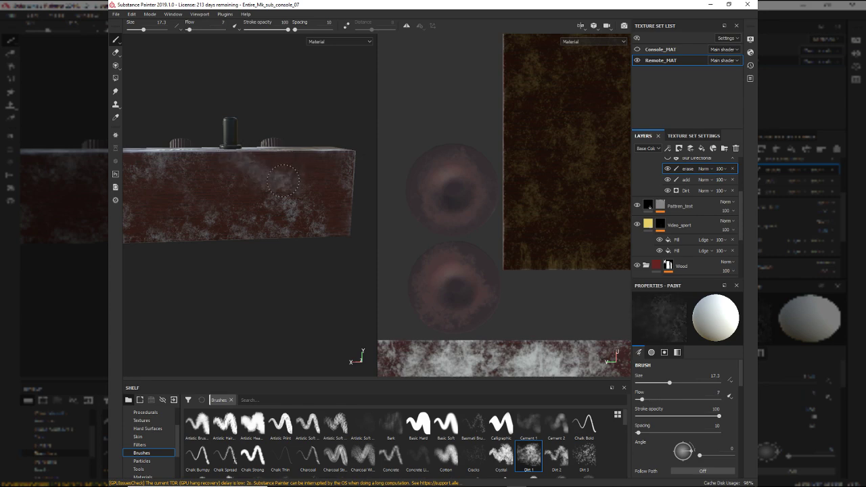
{"action": "mouse_move", "coordinate": [318, 181]}
{"action": "left_mouse_down"}
{"action": "mouse_move", "coordinate": [333, 203]}
{"action": "mouse_move", "coordinate": [245, 175]}
{"action": "mouse_move", "coordinate": [303, 204]}
{"action": "left_mouse_up"}
- Switch the brush back to black at size 20.06 and flow 32, and erase discoloration near the back side's upper corner
{"action": "key", "text": "x"}
{"action": "right_click_drag", "start_coordinate": [293, 168], "coordinate": [300, 167], "text": "ctrl"}
{"action": "left_click_drag", "start_coordinate": [279, 181], "coordinate": [286, 177], "text": "ctrl"}
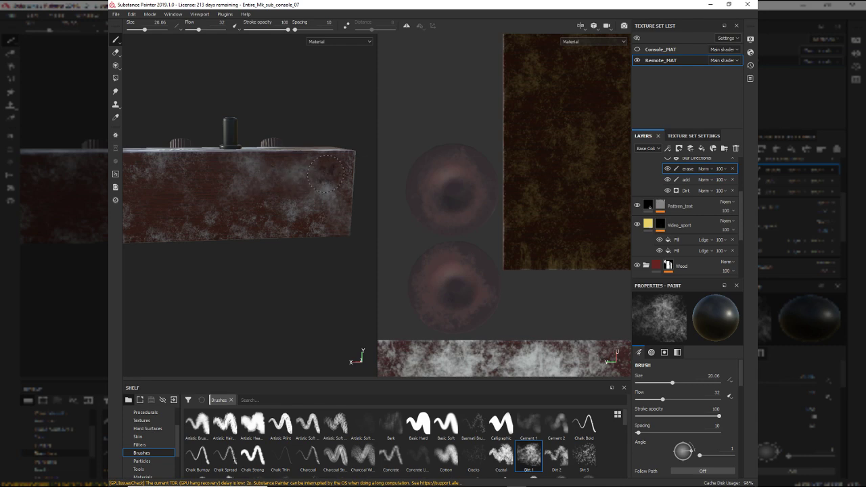
- Erase patches of discoloration along the remote's front side below the knobs
{"action": "left_click_drag", "start_coordinate": [195, 223], "coordinate": [315, 222], "text": "alt"}
{"action": "left_click_drag", "start_coordinate": [154, 204], "coordinate": [237, 244], "text": "alt"}
{"action": "left_click_drag", "start_coordinate": [193, 288], "coordinate": [267, 156], "text": "alt"}
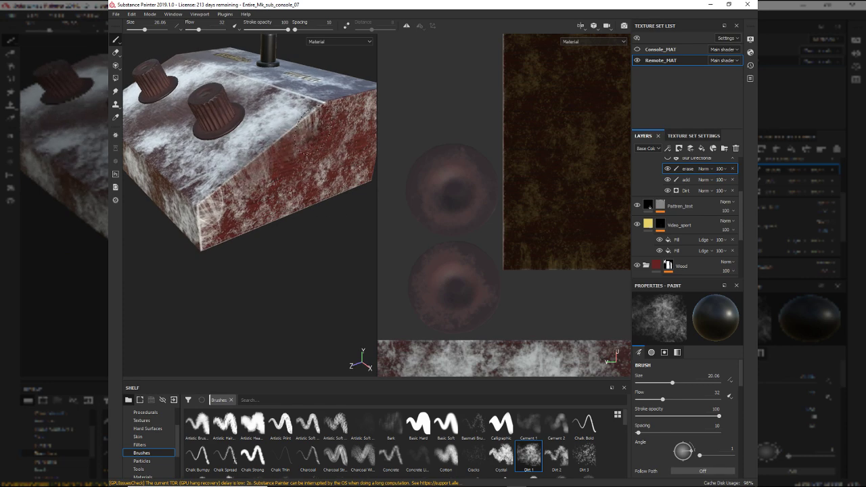
{"action": "mouse_move", "coordinate": [203, 226]}
{"action": "left_mouse_down", "text": "alt"}
{"action": "mouse_move", "coordinate": [217, 238]}
{"action": "mouse_move", "coordinate": [153, 214]}
{"action": "left_mouse_up", "text": "alt"}
{"action": "middle_click_drag", "start_coordinate": [151, 210], "coordinate": [246, 175], "text": "alt"}
{"action": "left_click_drag", "start_coordinate": [247, 175], "coordinate": [280, 180], "text": "alt"}
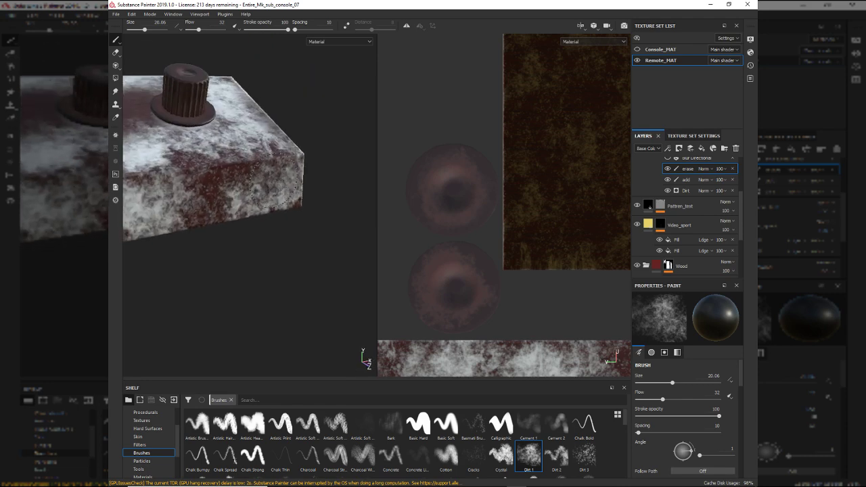
{"action": "left_click_drag", "start_coordinate": [183, 233], "coordinate": [203, 197], "text": "alt"}
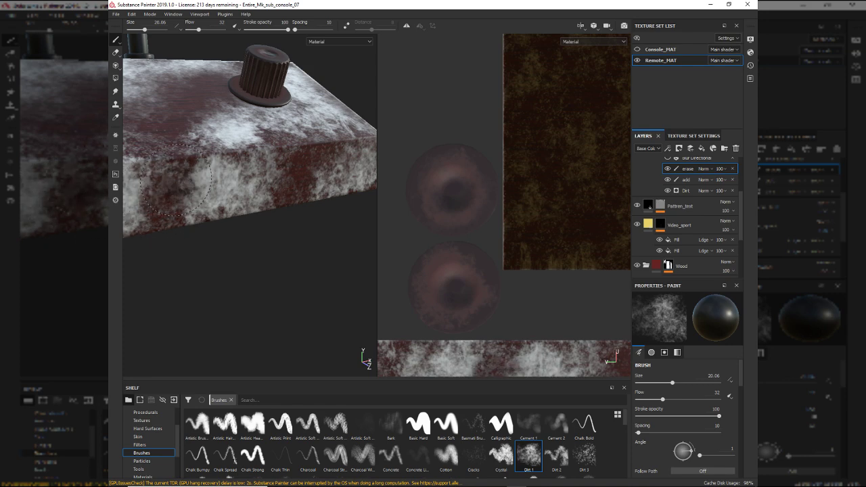
{"action": "left_click_drag", "start_coordinate": [173, 182], "coordinate": [202, 169], "text": "alt"}
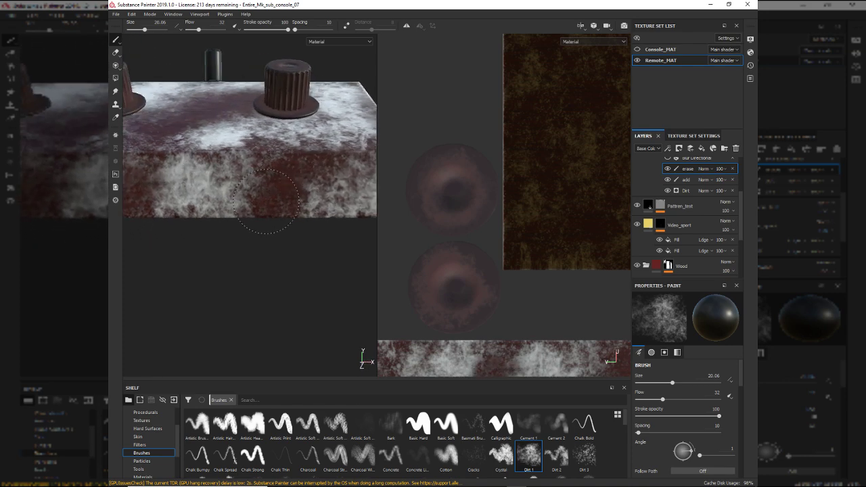
{"action": "left_click_drag", "start_coordinate": [290, 193], "coordinate": [297, 197], "text": "alt"}
{"action": "middle_click_drag", "start_coordinate": [298, 214], "coordinate": [280, 200], "text": "alt"}
{"action": "left_click_drag", "start_coordinate": [280, 201], "coordinate": [308, 223], "text": "alt"}
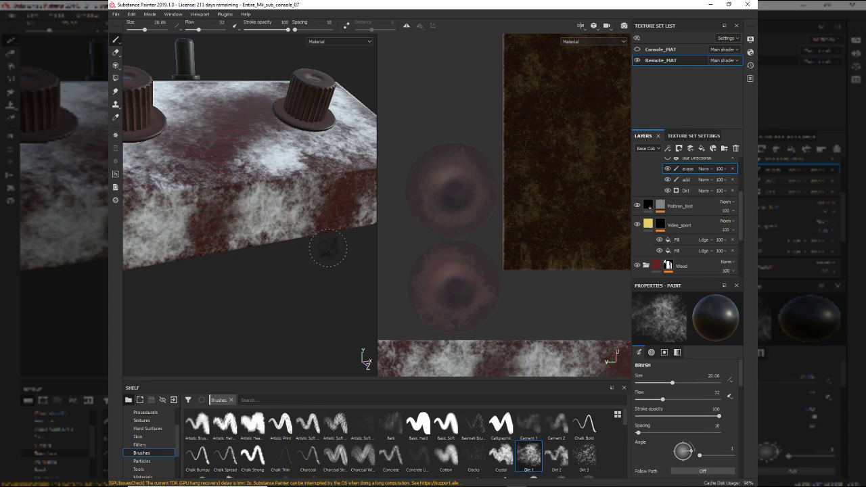
- Thin the discoloration on the top face around the serve-side knob and the serve lettering
{"action": "left_click_drag", "start_coordinate": [266, 192], "coordinate": [242, 224], "text": "alt"}
{"action": "middle_click_drag", "start_coordinate": [247, 152], "coordinate": [217, 253], "text": "alt"}
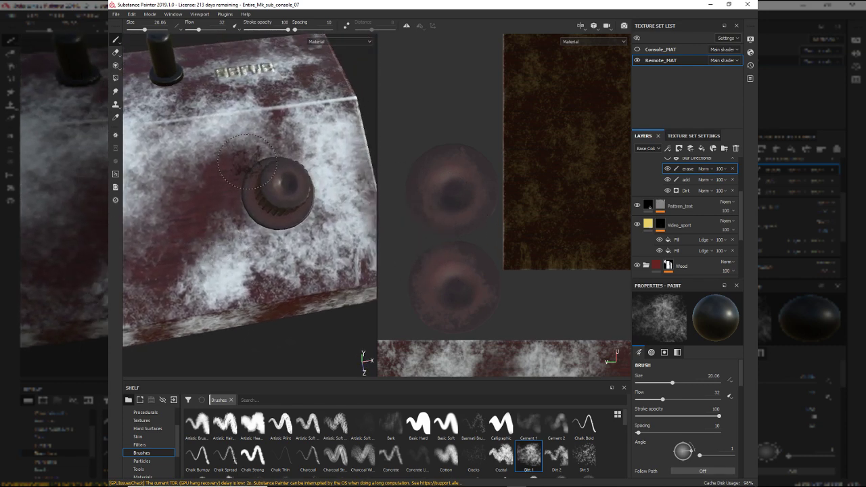
{"action": "left_click_drag", "start_coordinate": [318, 127], "coordinate": [304, 139], "text": "alt"}
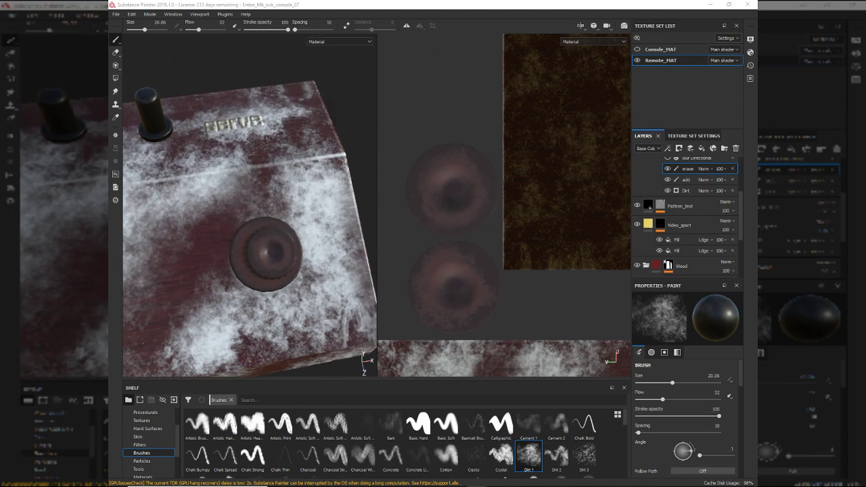
{"action": "left_click_drag", "start_coordinate": [307, 135], "coordinate": [298, 147], "text": "alt"}
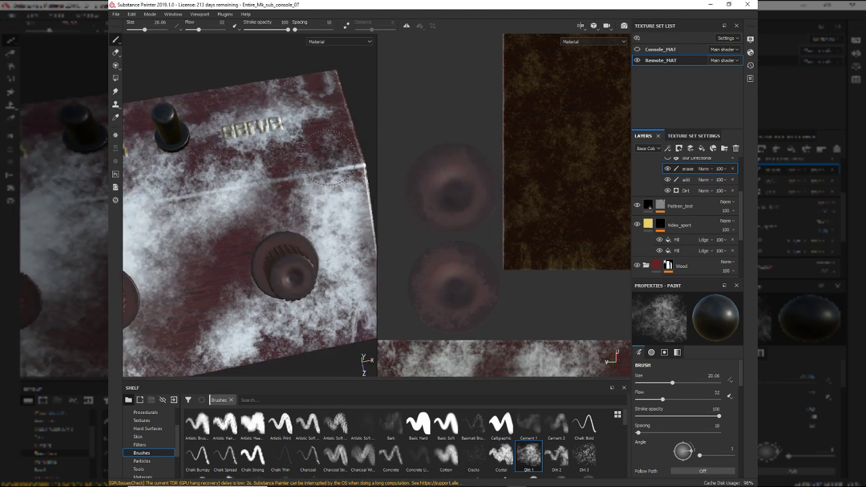
{"action": "middle_click_drag", "start_coordinate": [282, 198], "coordinate": [351, 156], "text": "alt"}
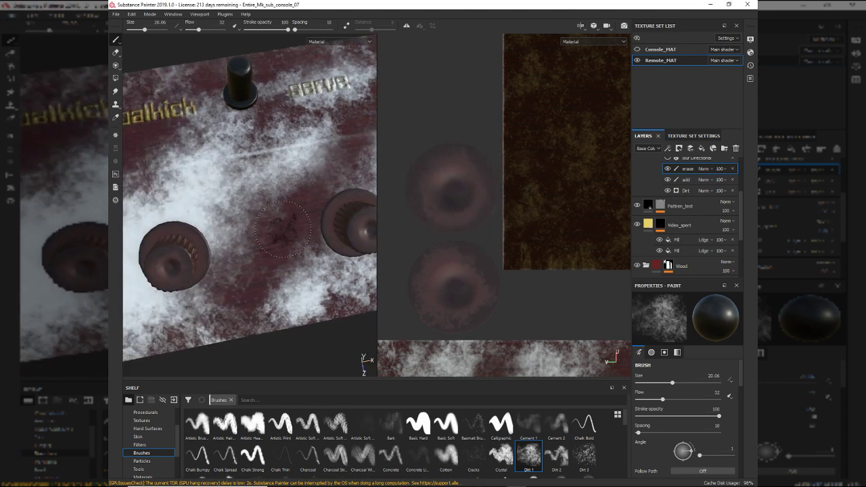
- Preview the Blur Directional filter and hide it again, and add a Blur filter directly above the erase effect
{"action": "scroll", "coordinate": [693, 174], "scroll_direction": "up", "scroll_amount": 1}
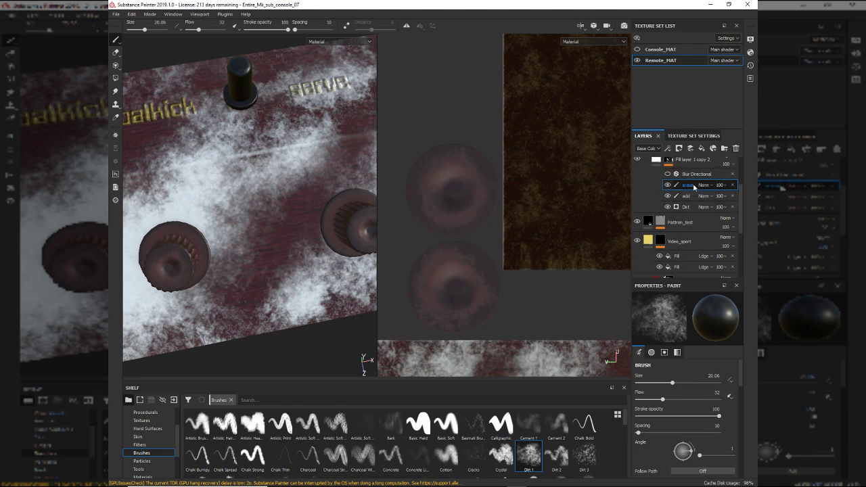
{"action": "left_click", "coordinate": [668, 174]}
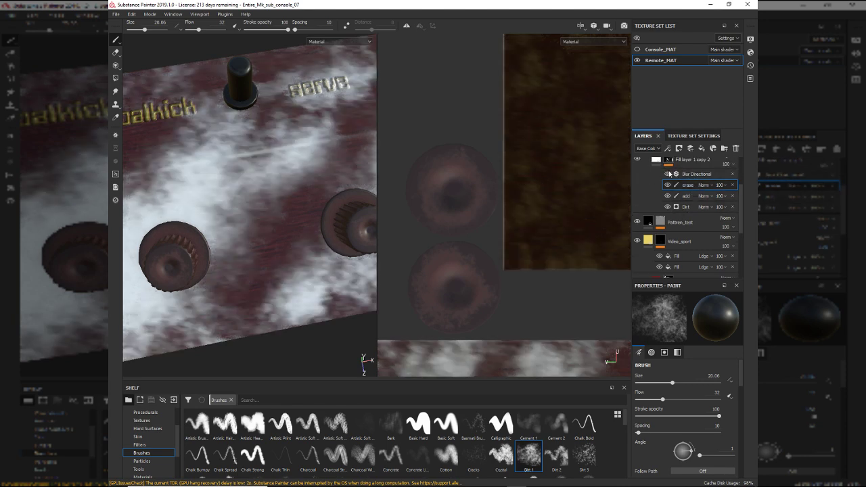
{"action": "right_click", "coordinate": [690, 187]}
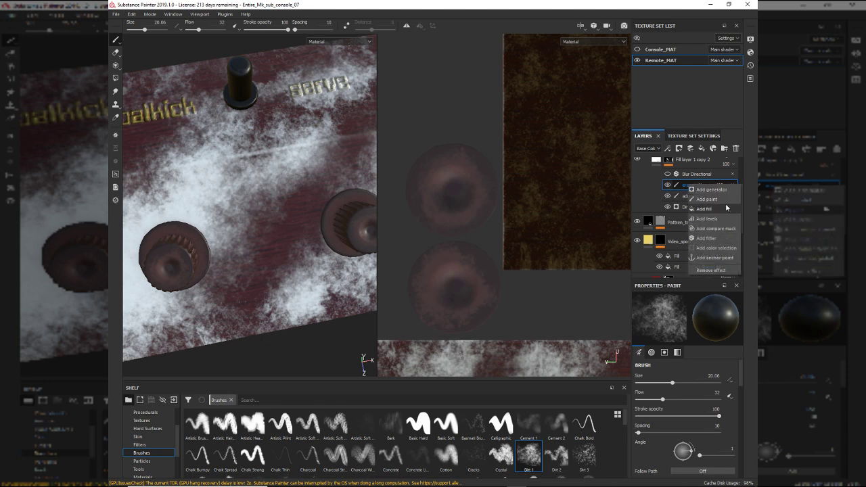
{"action": "left_click", "coordinate": [716, 238]}
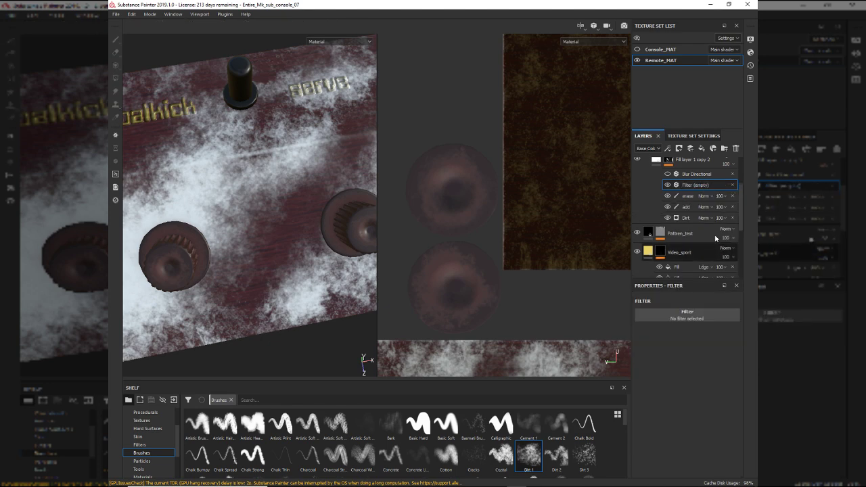
{"action": "left_click", "coordinate": [687, 313]}
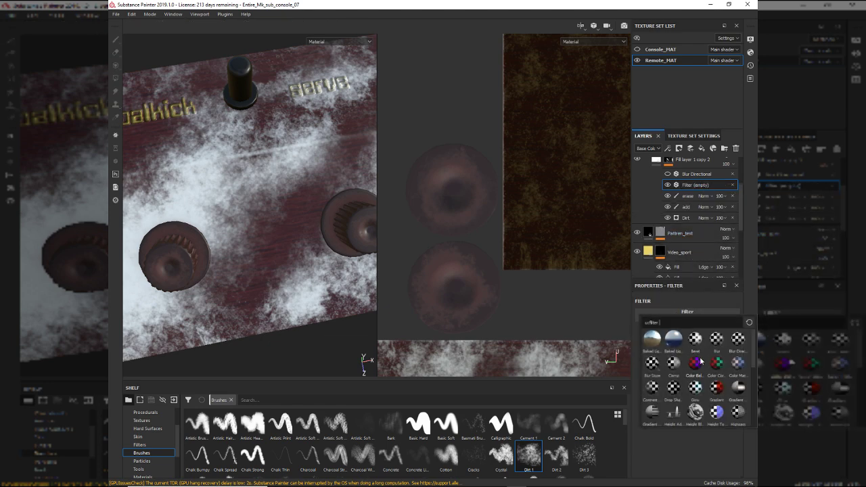
{"action": "left_click", "coordinate": [716, 339]}
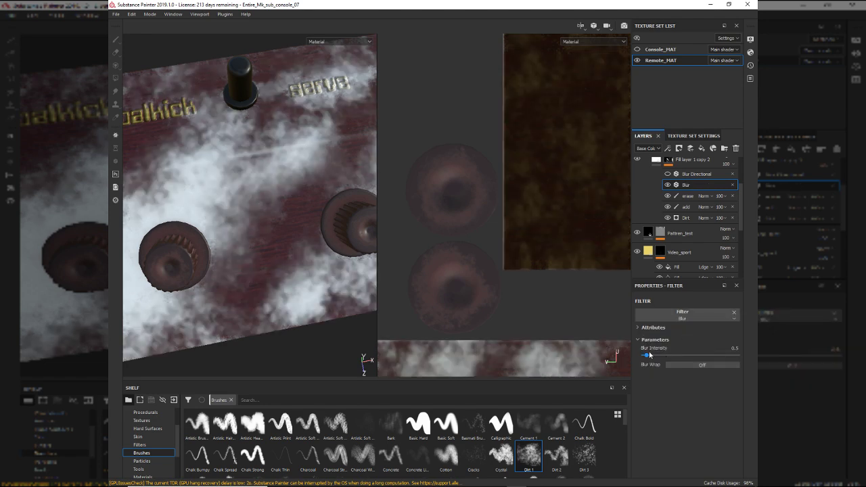
- Try Blur Intensity values of 0.01, 0.1 and 0.3 on the new Blur filter
{"action": "left_click", "coordinate": [735, 348]}
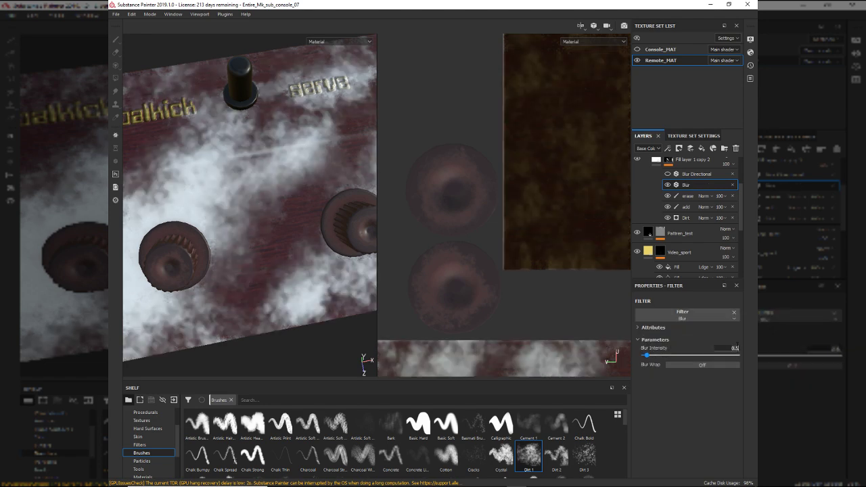
{"action": "type", "text": ".01"}
{"action": "key", "text": "Return"}
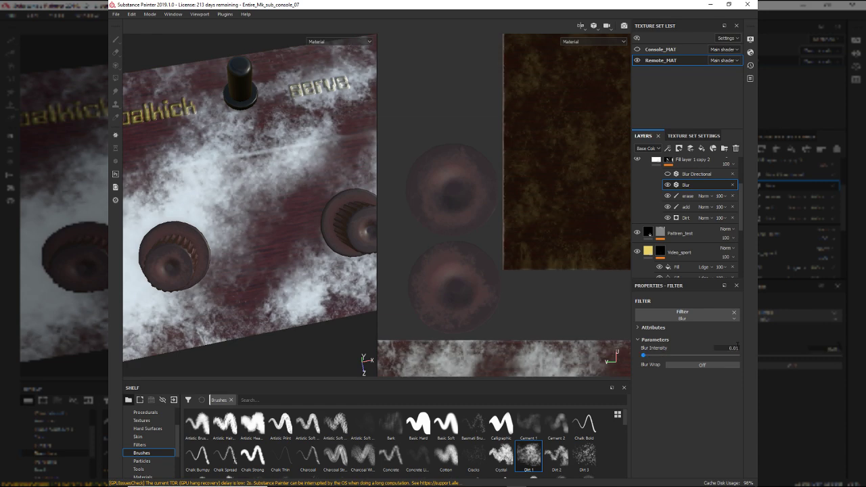
{"action": "left_click", "coordinate": [737, 346]}
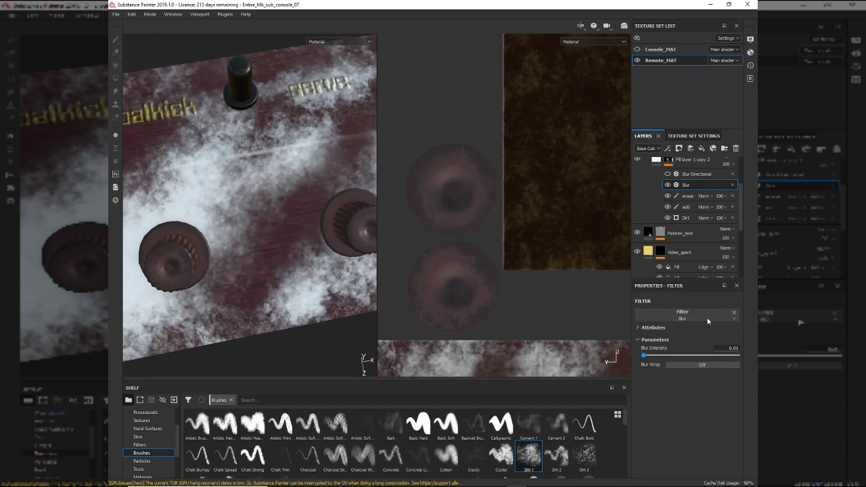
{"action": "key", "text": "ctrl+a"}
{"action": "type", "text": "."}
{"action": "key", "text": "Return"}
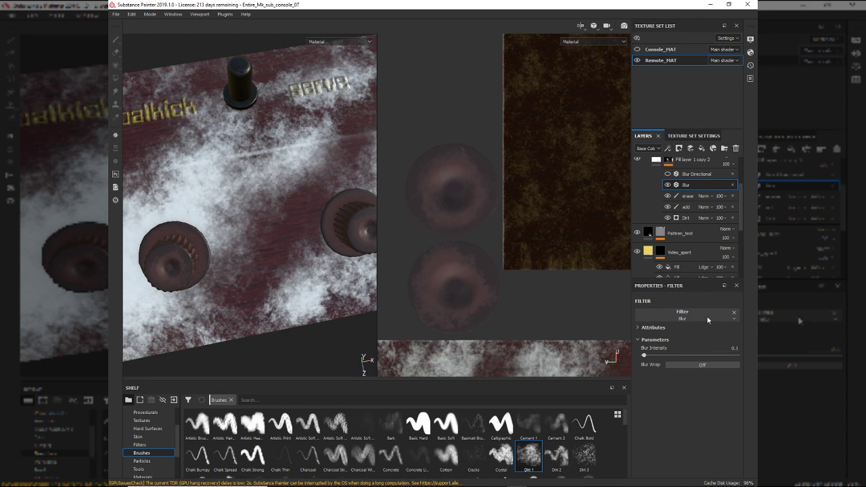
{"action": "left_click", "coordinate": [735, 348]}
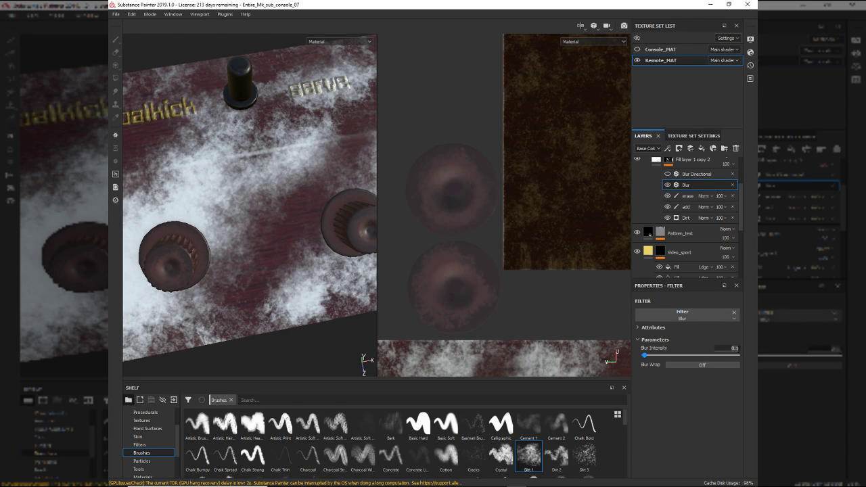
{"action": "type", "text": "0.3"}
{"action": "key", "text": "Return"}
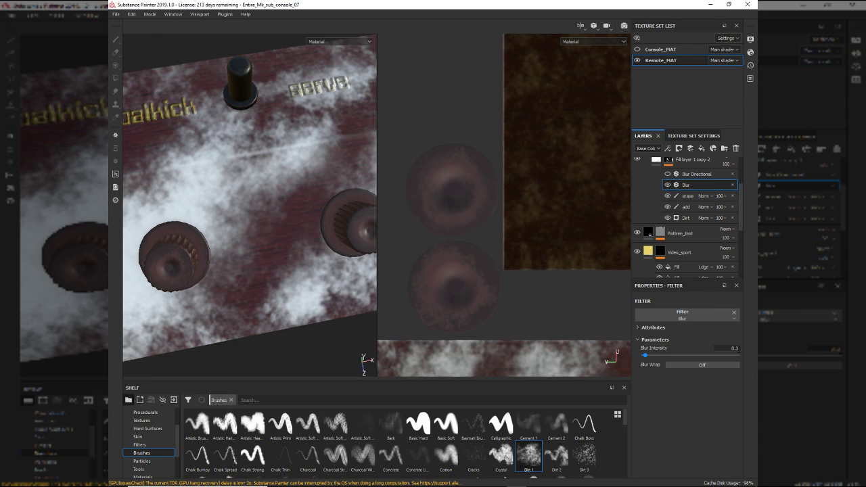
- Try Blur Intensity values of 0.2, 0.25 and 16 on the Blur filter and compare the discoloration around the knobs
{"action": "left_click", "coordinate": [740, 349]}
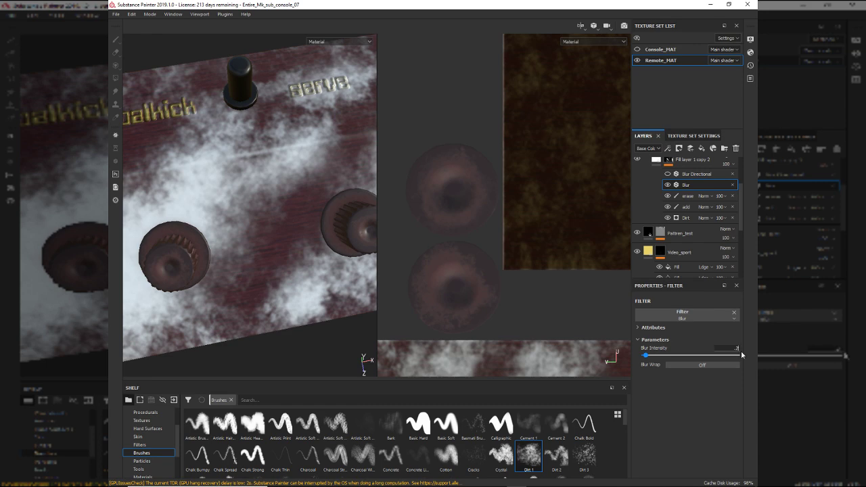
{"action": "key", "text": "Return"}
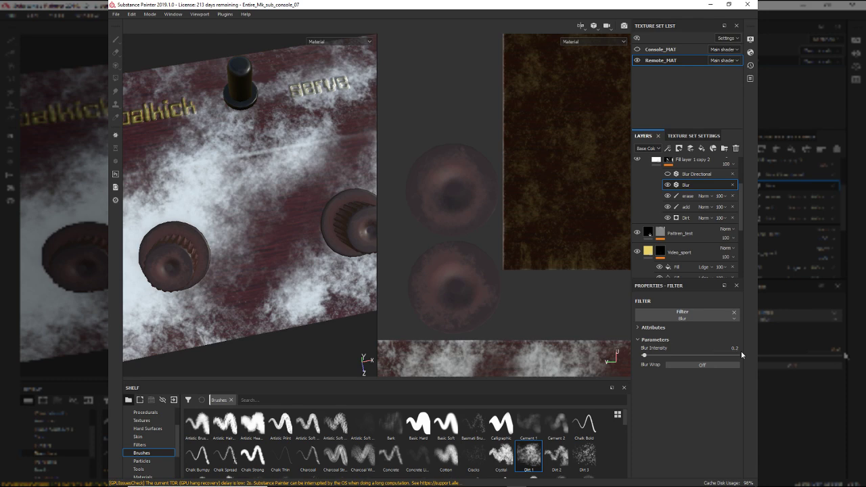
{"action": "left_click", "coordinate": [741, 349]}
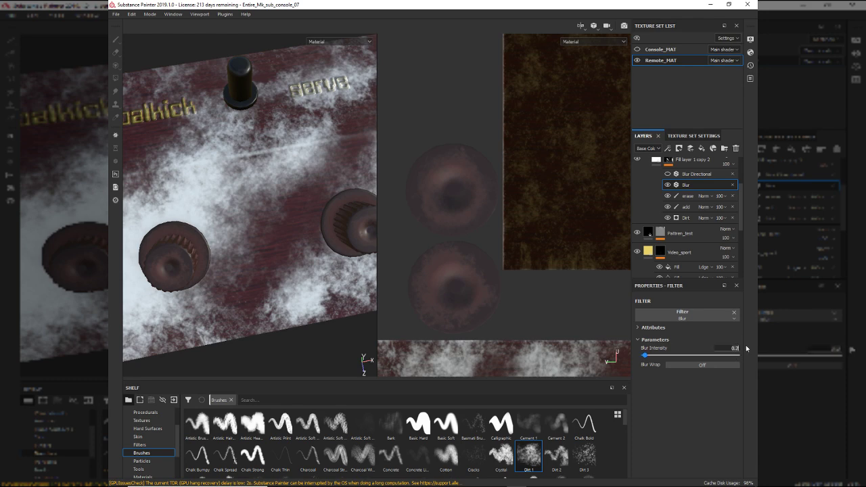
{"action": "key", "text": "Return"}
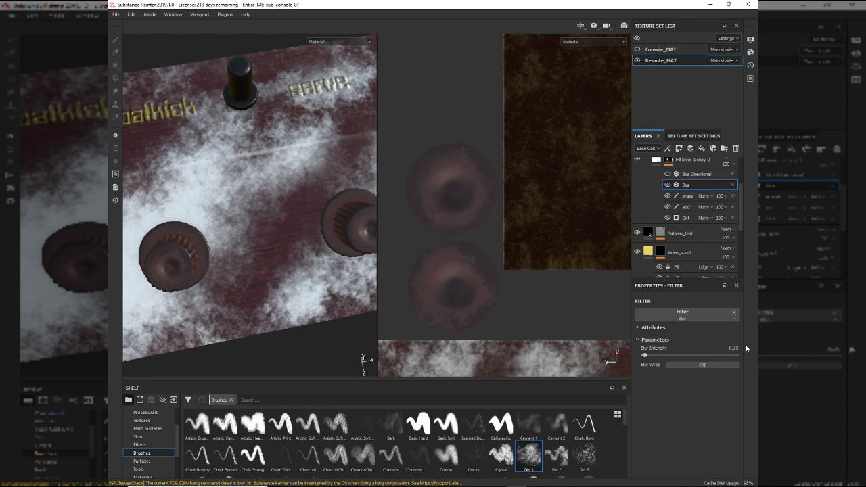
{"action": "left_click_drag", "start_coordinate": [305, 256], "coordinate": [241, 189], "text": "alt"}
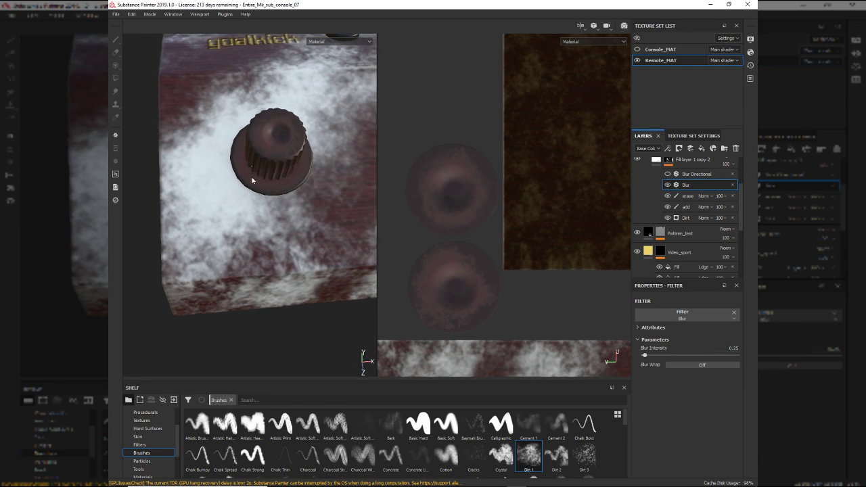
{"action": "left_click_drag", "start_coordinate": [228, 231], "coordinate": [297, 251], "text": "alt"}
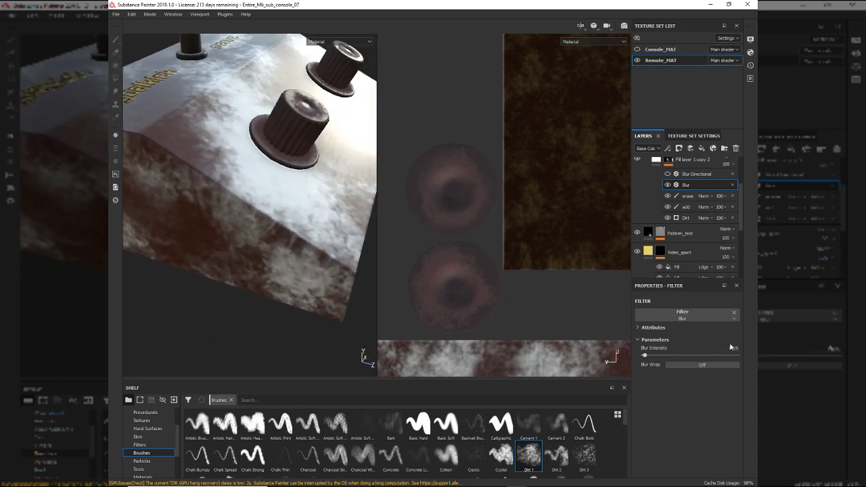
{"action": "type", "text": "16"}
{"action": "key", "text": "Return"}
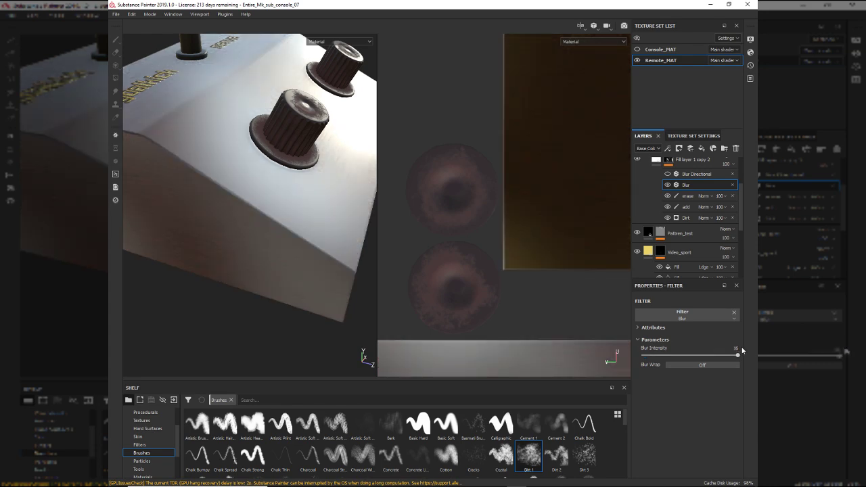
- Set the Blur filter's Blur Intensity to 0.3
{"action": "left_click", "coordinate": [736, 348]}
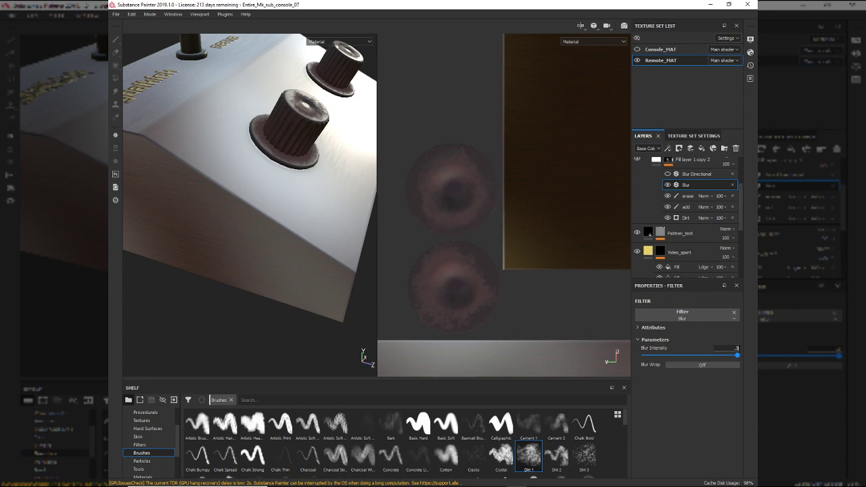
{"action": "type", "text": "0.3"}
{"action": "key", "text": "Return"}
{"action": "left_click_drag", "start_coordinate": [323, 260], "coordinate": [281, 230], "text": "alt"}
- On the erase effect, paint a straight band of white discoloration along the lower edge of the remote's goalkick side
{"action": "left_click", "coordinate": [690, 196]}
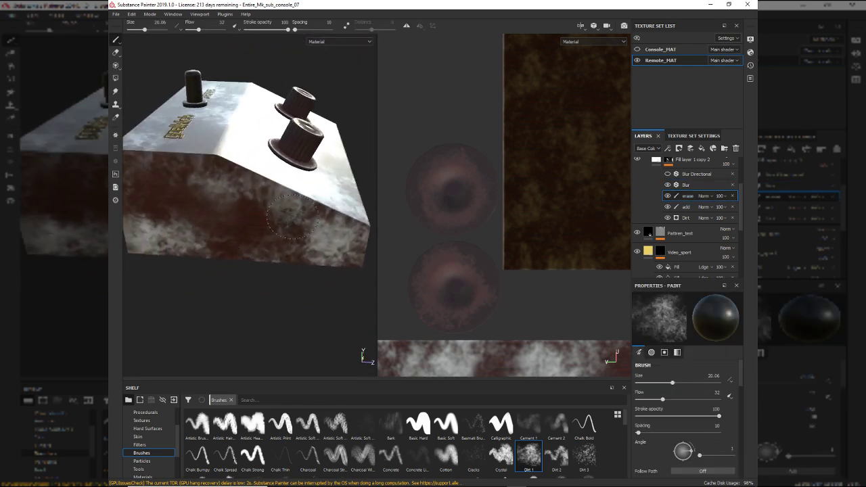
{"action": "mouse_move", "coordinate": [312, 201]}
{"action": "left_mouse_down", "text": "alt"}
{"action": "mouse_move", "coordinate": [284, 234]}
{"action": "mouse_move", "coordinate": [251, 242]}
{"action": "left_mouse_up", "text": "alt"}
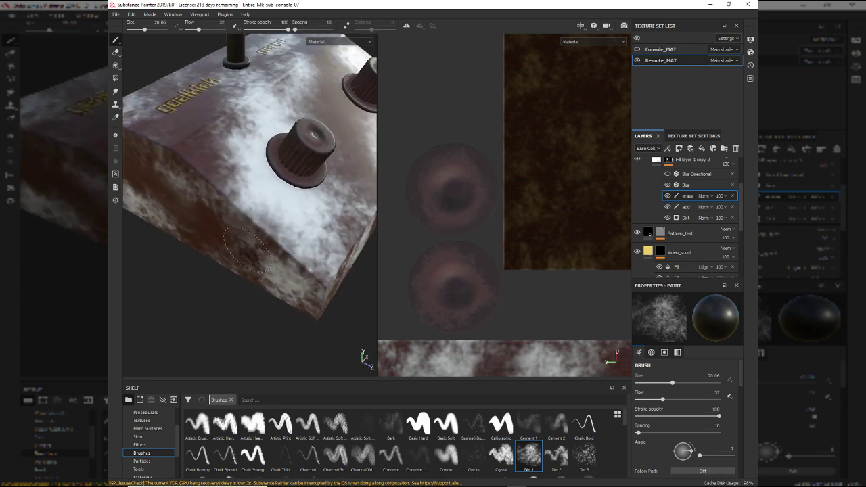
{"action": "left_click_drag", "start_coordinate": [272, 274], "coordinate": [274, 202], "text": "alt"}
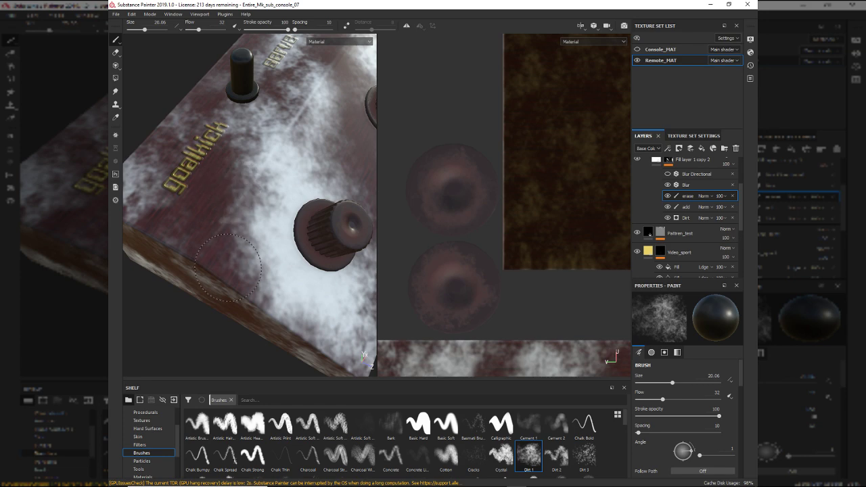
{"action": "left_click_drag", "start_coordinate": [306, 278], "coordinate": [256, 200], "text": "alt"}
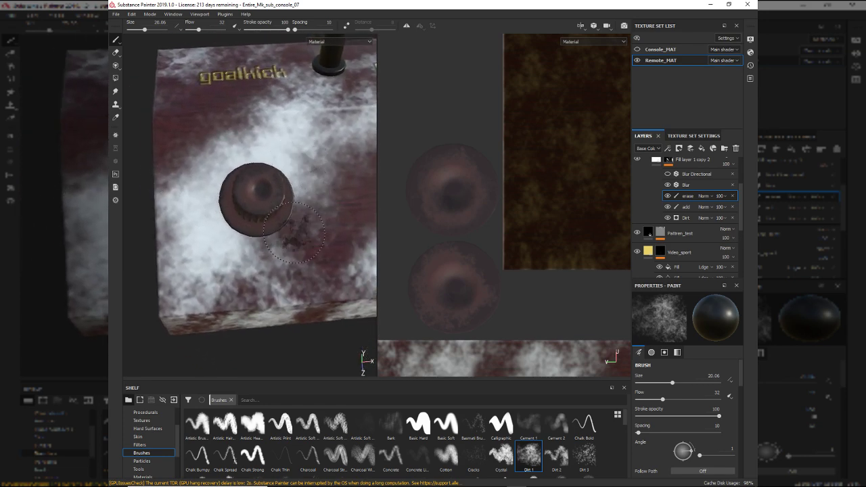
{"action": "key", "text": "x"}
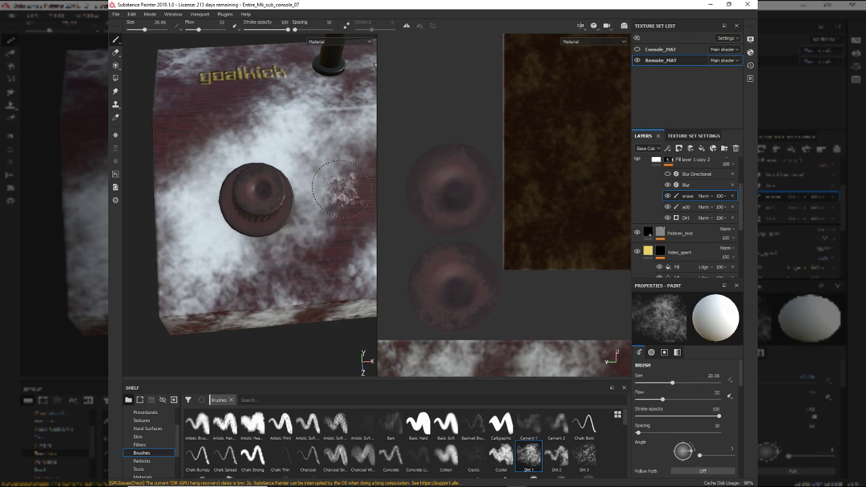
{"action": "key", "text": "x"}
{"action": "mouse_move", "coordinate": [330, 230]}
{"action": "left_mouse_down", "text": "alt"}
{"action": "mouse_move", "coordinate": [252, 220]}
{"action": "mouse_move", "coordinate": [294, 199]}
{"action": "mouse_move", "coordinate": [293, 157]}
{"action": "left_mouse_up", "text": "alt"}
{"action": "left_click_drag", "start_coordinate": [212, 175], "coordinate": [211, 222], "text": "alt"}
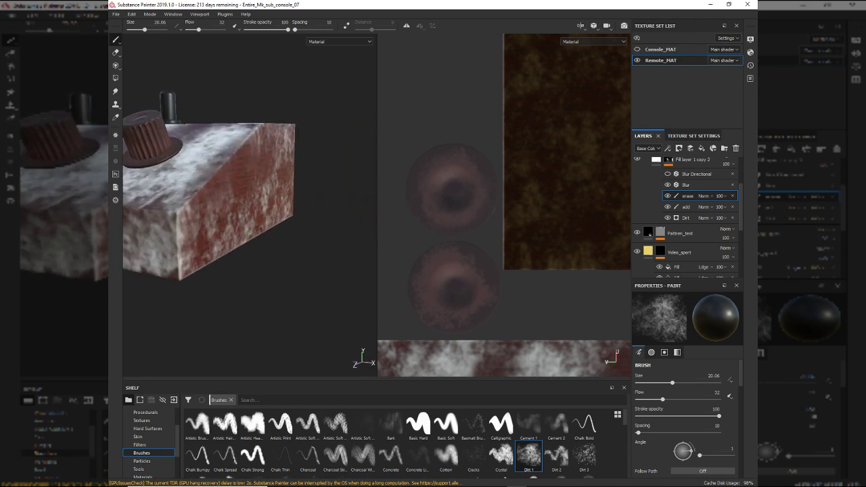
{"action": "mouse_move", "coordinate": [290, 223]}
{"action": "left_mouse_down", "text": "alt"}
{"action": "mouse_move", "coordinate": [276, 184]}
{"action": "mouse_move", "coordinate": [210, 207]}
{"action": "mouse_move", "coordinate": [241, 230]}
{"action": "mouse_move", "coordinate": [303, 206]}
{"action": "mouse_move", "coordinate": [329, 212]}
{"action": "mouse_move", "coordinate": [351, 246]}
{"action": "mouse_move", "coordinate": [321, 207]}
{"action": "mouse_move", "coordinate": [300, 198]}
{"action": "left_mouse_up", "text": "alt"}
{"action": "key", "text": "x"}
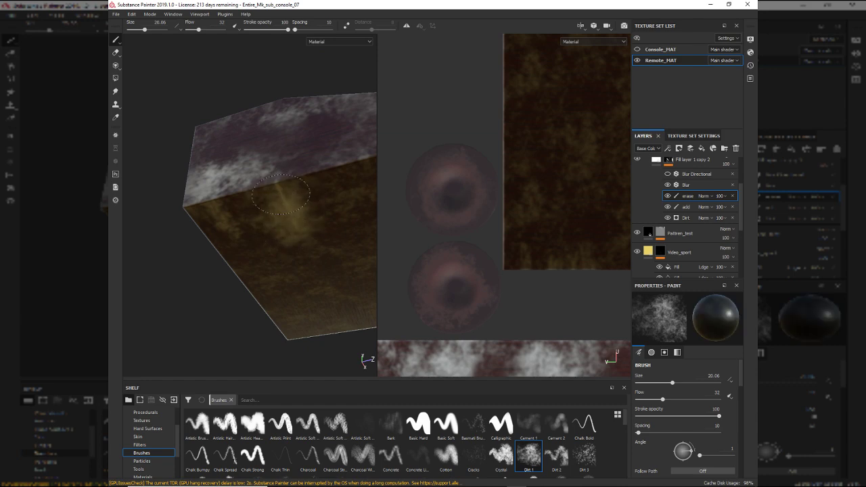
{"action": "mouse_move", "coordinate": [274, 190]}
{"action": "left_mouse_down", "text": "alt"}
{"action": "mouse_move", "coordinate": [196, 225]}
{"action": "mouse_move", "coordinate": [333, 240]}
{"action": "mouse_move", "coordinate": [248, 186]}
{"action": "mouse_move", "coordinate": [252, 193]}
{"action": "left_mouse_up", "text": "alt"}
{"action": "key", "text": "x"}
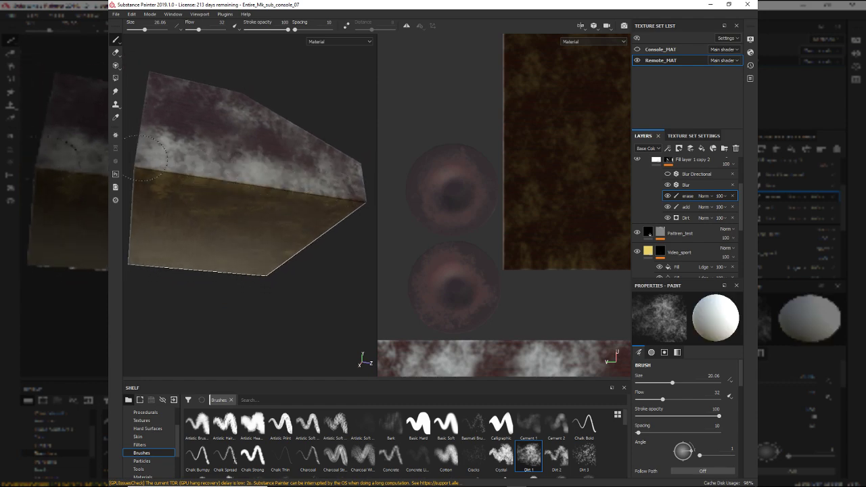
{"action": "left_click", "coordinate": [338, 193], "text": "shift"}
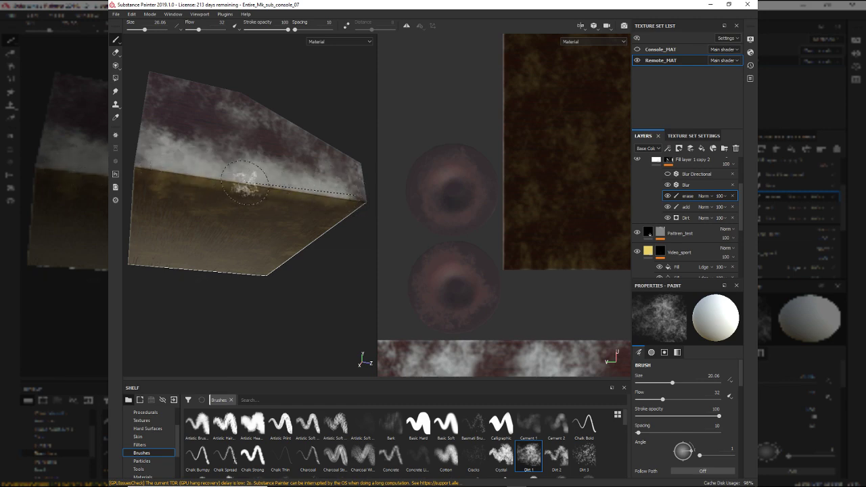
- Paint repeated straight strokes of white discoloration along the lower edge of the remote's serve side
{"action": "left_click_drag", "start_coordinate": [268, 184], "coordinate": [155, 253], "text": "alt"}
{"action": "left_click_drag", "start_coordinate": [287, 254], "coordinate": [336, 261], "text": "alt"}
{"action": "middle_click_drag", "start_coordinate": [336, 261], "coordinate": [252, 192], "text": "alt"}
{"action": "left_click_drag", "start_coordinate": [251, 192], "coordinate": [270, 169], "text": "alt"}
{"action": "left_click_drag", "start_coordinate": [324, 223], "coordinate": [295, 201], "text": "alt"}
{"action": "middle_click_drag", "start_coordinate": [295, 201], "coordinate": [289, 201], "text": "alt"}
{"action": "mouse_move", "coordinate": [289, 202]}
{"action": "left_mouse_down", "text": "alt"}
{"action": "mouse_move", "coordinate": [231, 187]}
{"action": "mouse_move", "coordinate": [355, 201]}
{"action": "left_mouse_up", "text": "alt"}
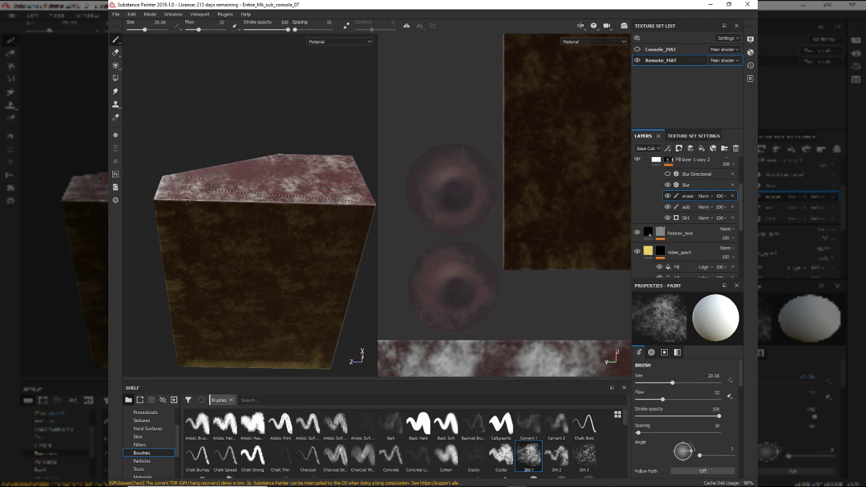
{"action": "left_click", "coordinate": [350, 211], "text": "shift"}
{"action": "key", "text": "ctrl+z"}
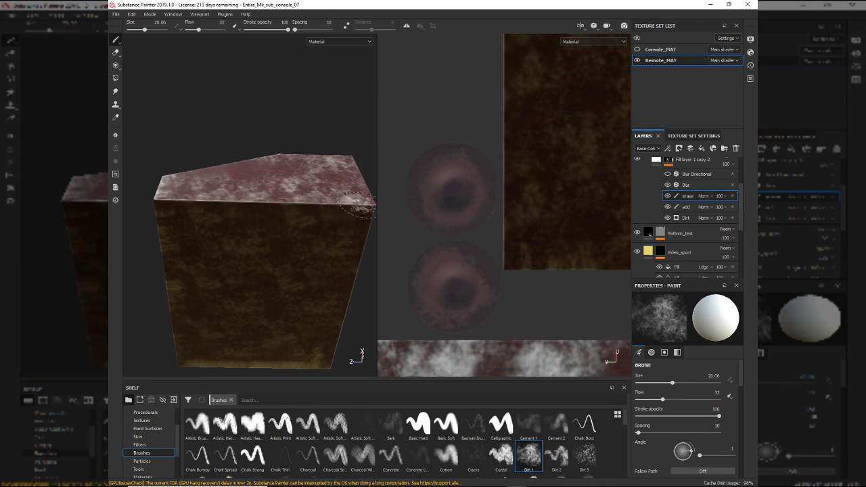
{"action": "left_click", "coordinate": [165, 202], "text": "shift"}
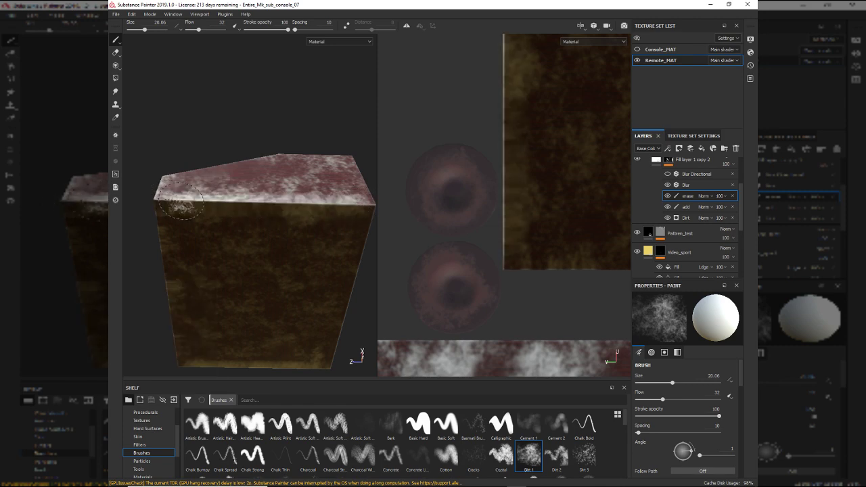
{"action": "left_click", "coordinate": [356, 201], "text": "shift"}
{"action": "left_click", "coordinate": [183, 201], "text": "shift"}
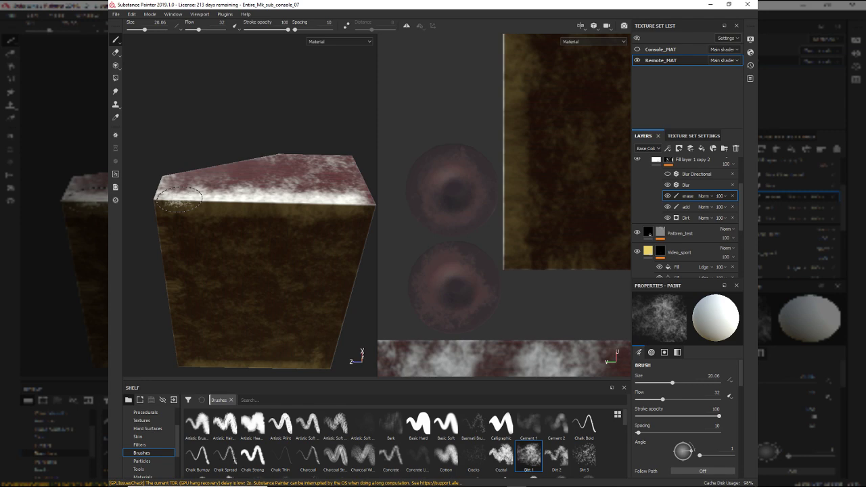
- Check the discoloration from the side and front, and collapse and hide the Discoloration folder
{"action": "left_click_drag", "start_coordinate": [179, 198], "coordinate": [146, 256], "text": "alt"}
{"action": "mouse_move", "coordinate": [347, 261]}
{"action": "left_mouse_down", "text": "alt"}
{"action": "mouse_move", "coordinate": [218, 228]}
{"action": "mouse_move", "coordinate": [354, 277]}
{"action": "mouse_move", "coordinate": [274, 244]}
{"action": "mouse_move", "coordinate": [318, 257]}
{"action": "mouse_move", "coordinate": [320, 248]}
{"action": "mouse_move", "coordinate": [279, 254]}
{"action": "mouse_move", "coordinate": [254, 213]}
{"action": "left_mouse_up", "text": "alt"}
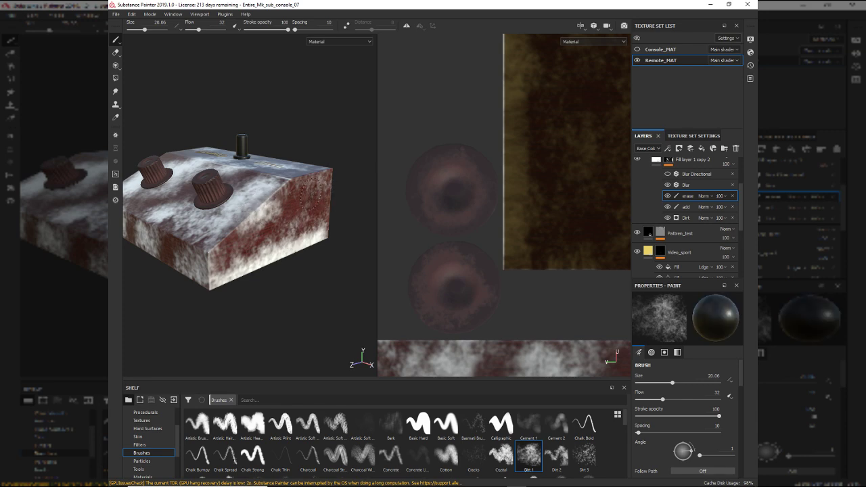
{"action": "mouse_move", "coordinate": [322, 183]}
{"action": "left_mouse_down", "text": "alt"}
{"action": "mouse_move", "coordinate": [277, 272]}
{"action": "mouse_move", "coordinate": [292, 236]}
{"action": "left_mouse_up", "text": "alt"}
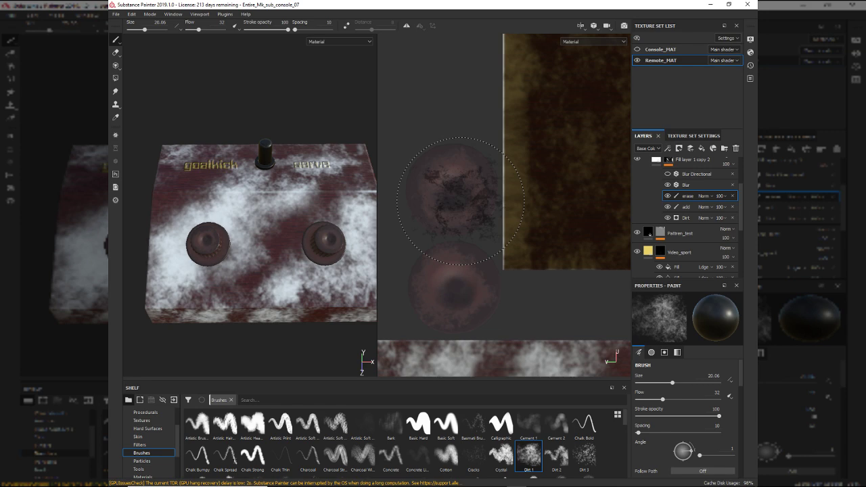
{"action": "scroll", "coordinate": [649, 178], "scroll_direction": "up", "scroll_amount": 3}
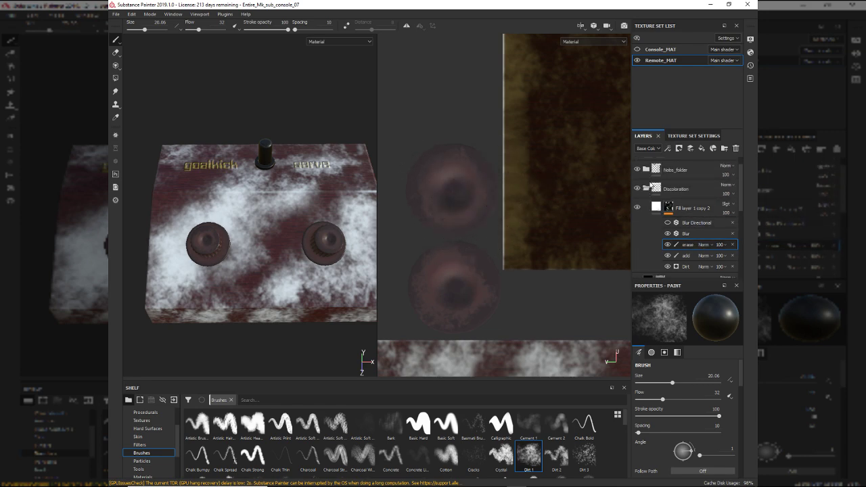
{"action": "left_click", "coordinate": [645, 189]}
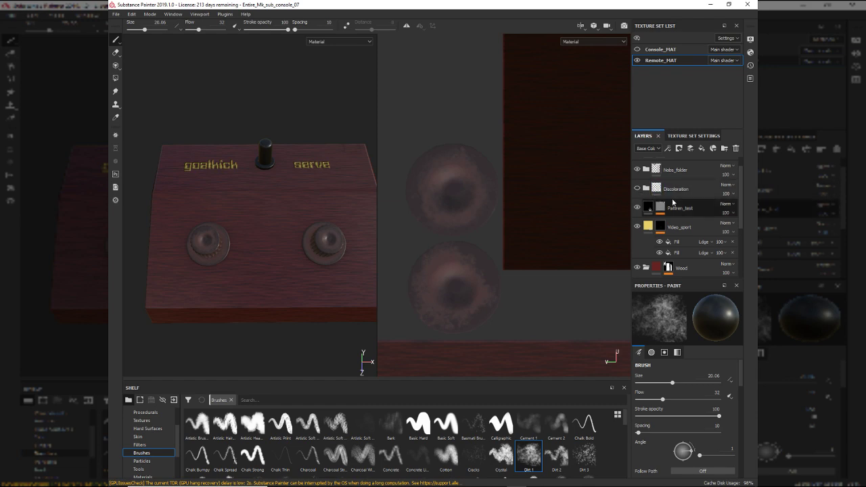
- Add a fill effect at the top of the Video_sport layer's mask
{"action": "scroll", "coordinate": [667, 217], "scroll_direction": "down", "scroll_amount": 1}
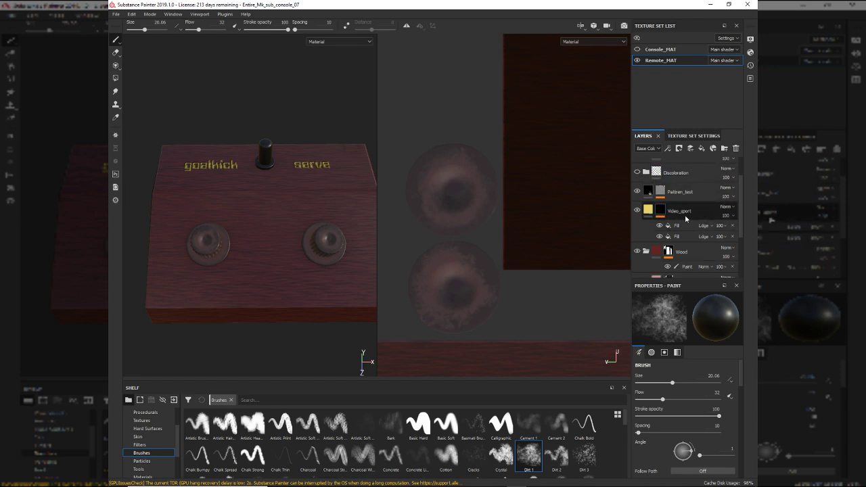
{"action": "right_click", "coordinate": [685, 215]}
{"action": "left_click", "coordinate": [695, 267]}
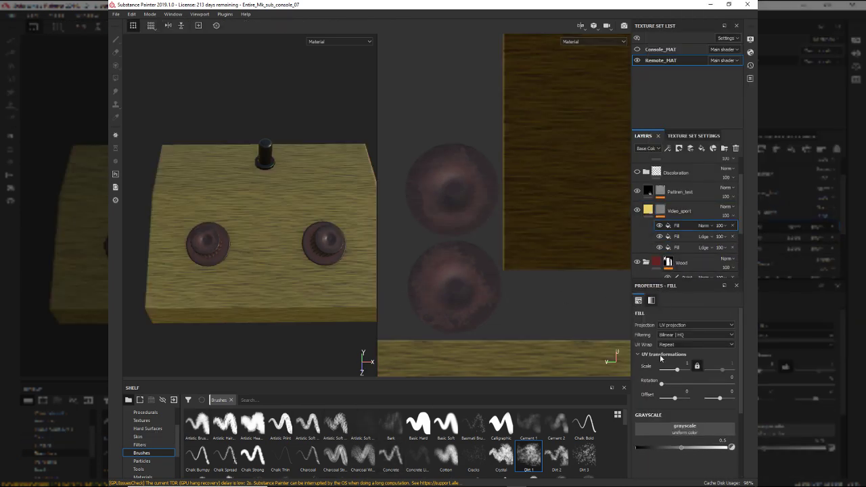
{"action": "left_click", "coordinate": [685, 427]}
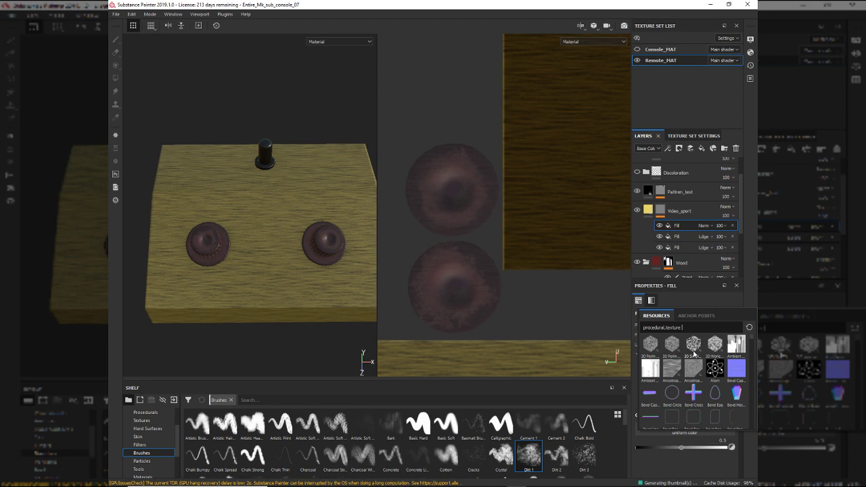
{"action": "type", "text": "arro"}
{"action": "key", "text": "BackSpace"}
{"action": "key", "text": "BackSpace"}
{"action": "key", "text": "BackSpace"}
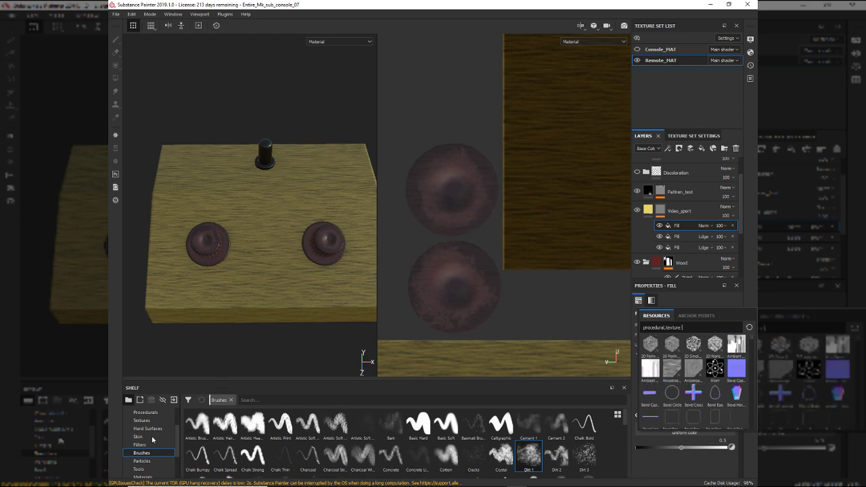
- Assign the Arrow Head Smooth alpha to the new fill's grayscale and set its blending mode to Linear dodge (Add)
{"action": "left_click", "coordinate": [146, 413]}
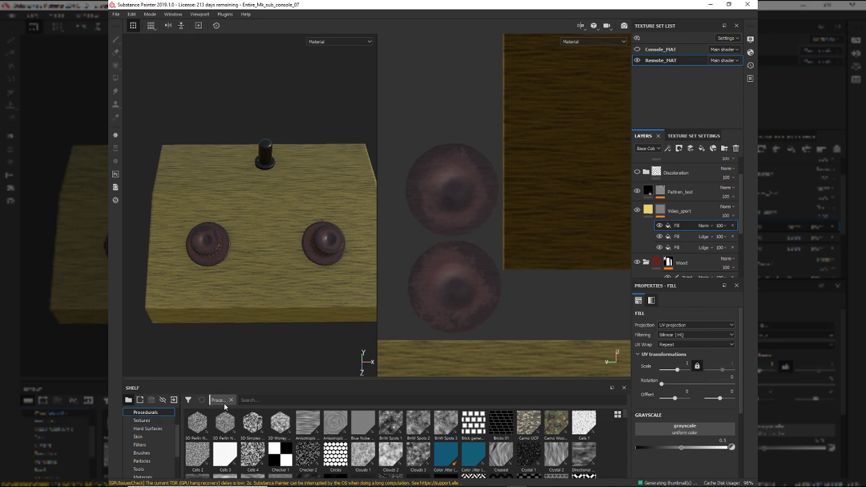
{"action": "scroll", "coordinate": [159, 430], "scroll_direction": "up", "scroll_amount": 2}
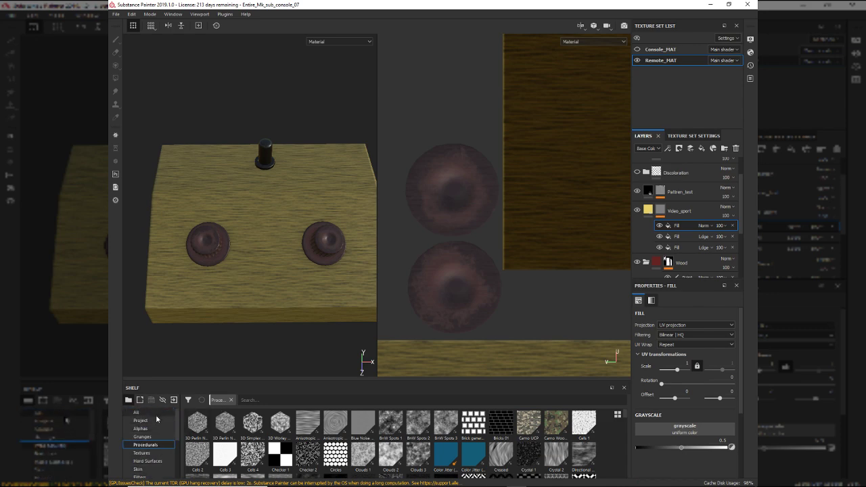
{"action": "left_click", "coordinate": [156, 414]}
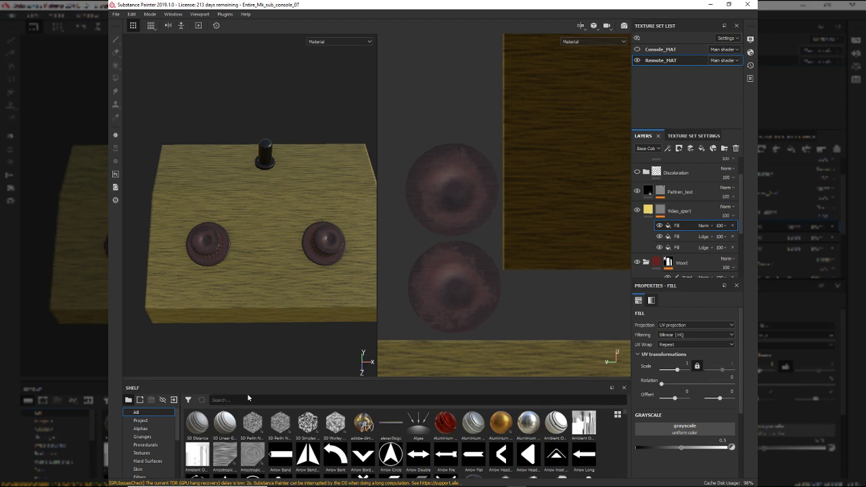
{"action": "left_click_drag", "start_coordinate": [528, 458], "coordinate": [682, 433]}
{"action": "mouse_move", "coordinate": [548, 231]}
{"action": "right_mouse_down", "text": "alt"}
{"action": "mouse_move", "coordinate": [445, 205]}
{"action": "mouse_move", "coordinate": [552, 241]}
{"action": "right_mouse_up", "text": "alt"}
{"action": "scroll", "coordinate": [551, 241], "scroll_direction": "down", "scroll_amount": 5}
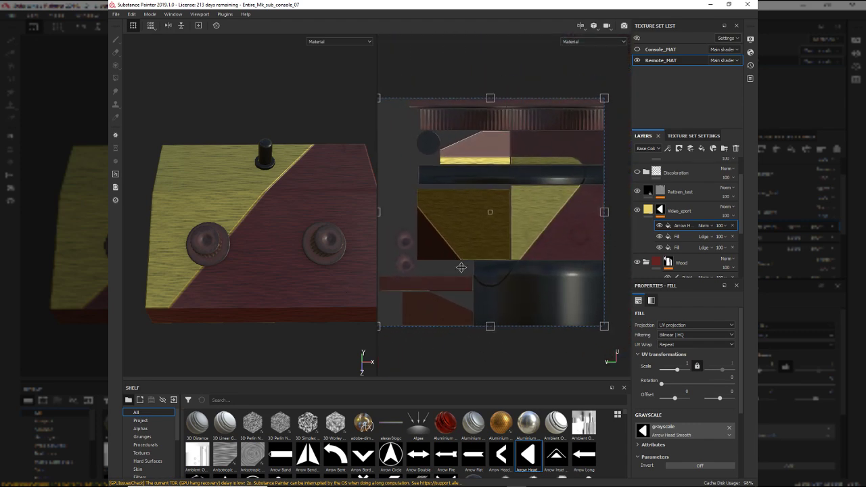
{"action": "left_click", "coordinate": [705, 227]}
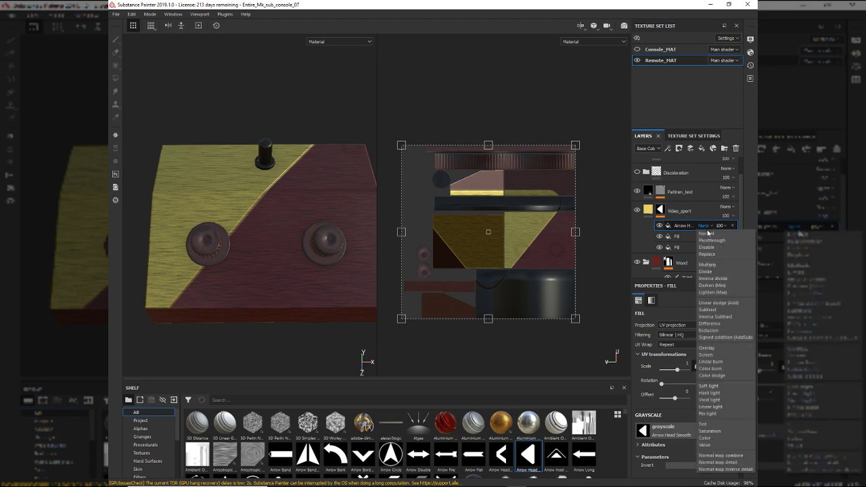
{"action": "left_click", "coordinate": [714, 302]}
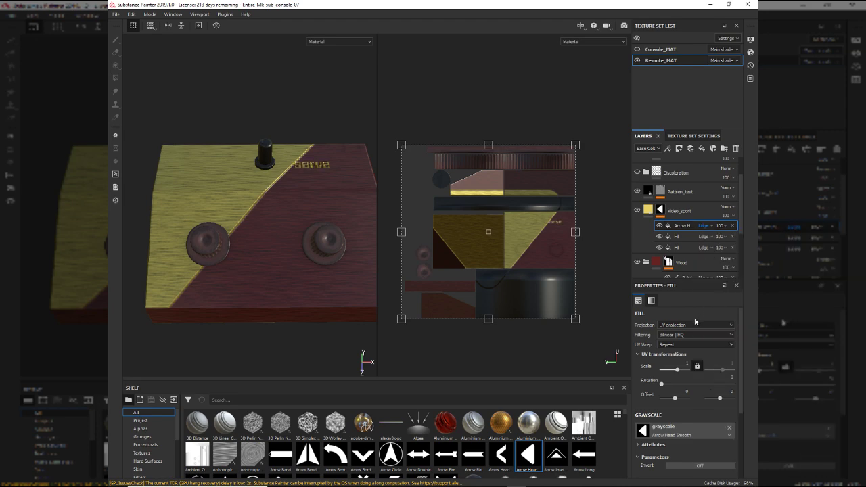
- Rotate the arrow fill to 270 and shrink it to a UV scale of about -21.37
{"action": "left_click_drag", "start_coordinate": [591, 333], "coordinate": [609, 178]}
{"action": "scroll", "coordinate": [586, 260], "scroll_direction": "down", "scroll_amount": 2}
{"action": "scroll", "coordinate": [582, 241], "scroll_direction": "up", "scroll_amount": 2}
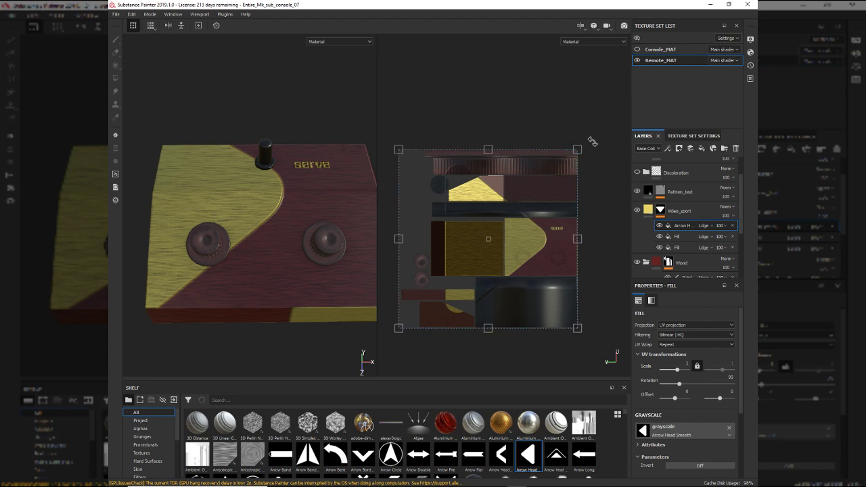
{"action": "left_click_drag", "start_coordinate": [580, 142], "coordinate": [487, 237]}
{"action": "scroll", "coordinate": [492, 253], "scroll_direction": "down", "scroll_amount": 1}
{"action": "scroll", "coordinate": [492, 252], "scroll_direction": "up", "scroll_amount": 2}
{"action": "scroll", "coordinate": [485, 238], "scroll_direction": "up", "scroll_amount": 4}
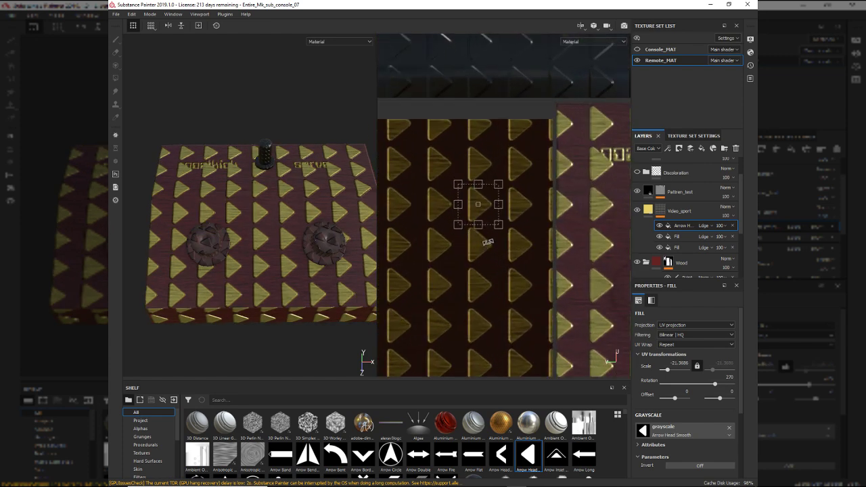
- Move the arrow onto the remote's top face below the goalkick lettering and set its UV Wrap to None
{"action": "left_click_drag", "start_coordinate": [489, 205], "coordinate": [555, 266]}
{"action": "scroll", "coordinate": [555, 266], "scroll_direction": "down", "scroll_amount": 6}
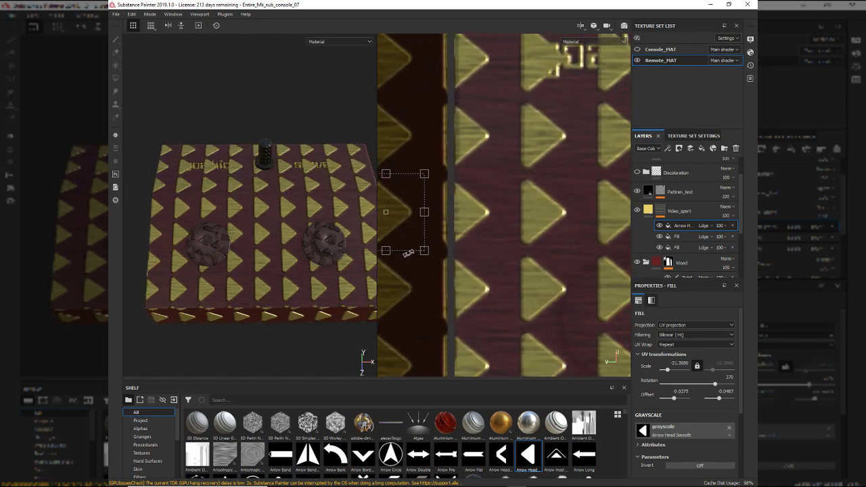
{"action": "middle_click_drag", "start_coordinate": [535, 277], "coordinate": [447, 259]}
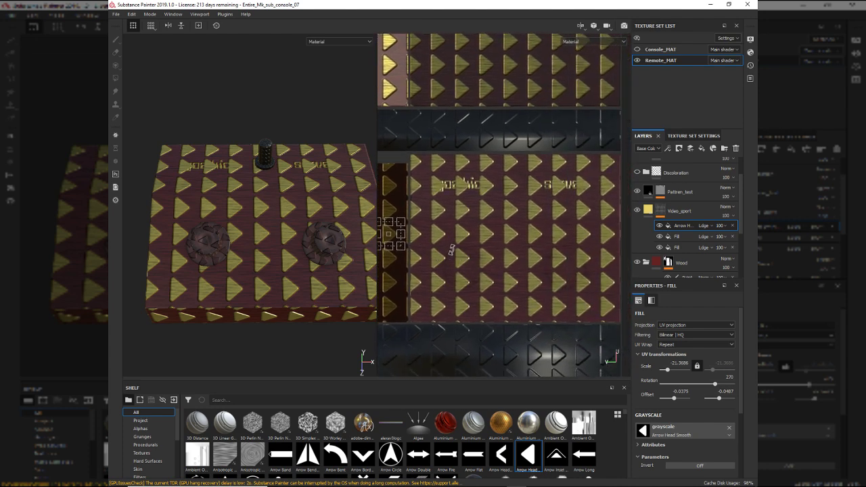
{"action": "middle_click_drag", "start_coordinate": [418, 255], "coordinate": [430, 257]}
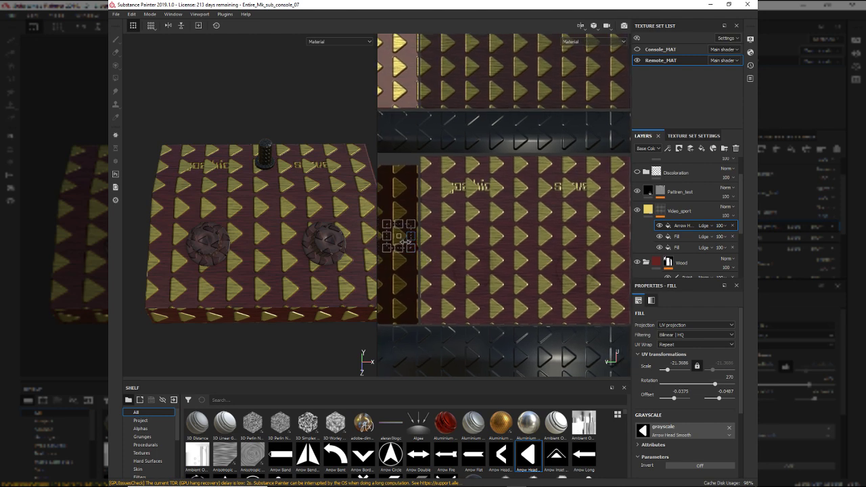
{"action": "left_click_drag", "start_coordinate": [404, 242], "coordinate": [479, 248]}
{"action": "left_click", "coordinate": [699, 346]}
{"action": "left_click", "coordinate": [697, 354]}
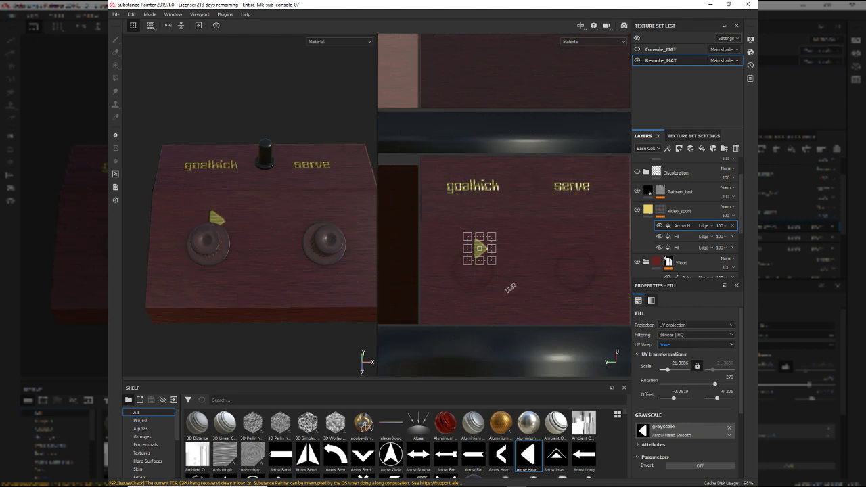
- Place the arrow just right of the goalkick knob and shrink it to a UV scale of about -52.7
{"action": "middle_click_drag", "start_coordinate": [506, 274], "coordinate": [502, 234], "text": "alt"}
{"action": "right_click_drag", "start_coordinate": [502, 235], "coordinate": [491, 218], "text": "alt"}
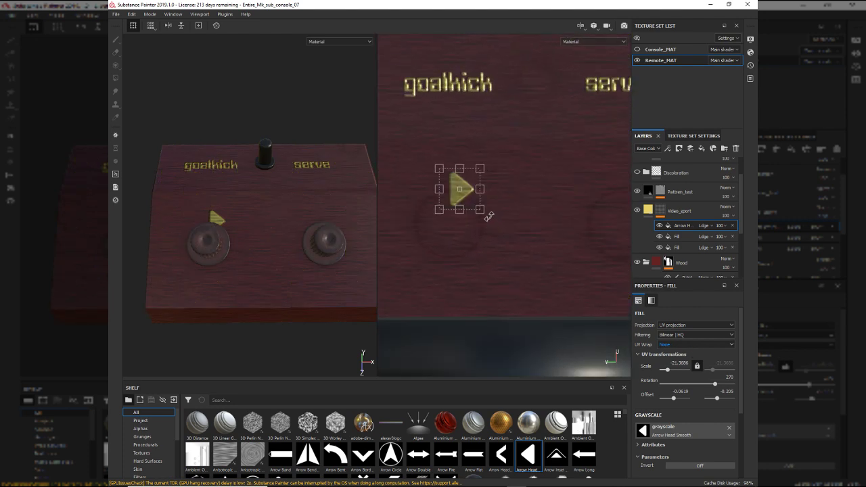
{"action": "left_click_drag", "start_coordinate": [474, 200], "coordinate": [511, 235]}
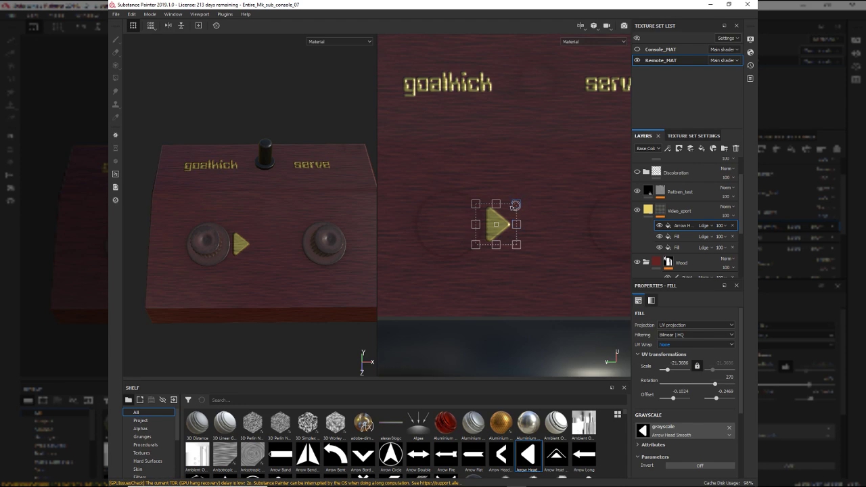
{"action": "mouse_move", "coordinate": [516, 205]}
{"action": "left_mouse_down"}
{"action": "mouse_move", "coordinate": [478, 232]}
{"action": "mouse_move", "coordinate": [488, 237]}
{"action": "mouse_move", "coordinate": [512, 218]}
{"action": "left_mouse_up"}
{"action": "scroll", "coordinate": [483, 235], "scroll_direction": "up", "scroll_amount": 4}
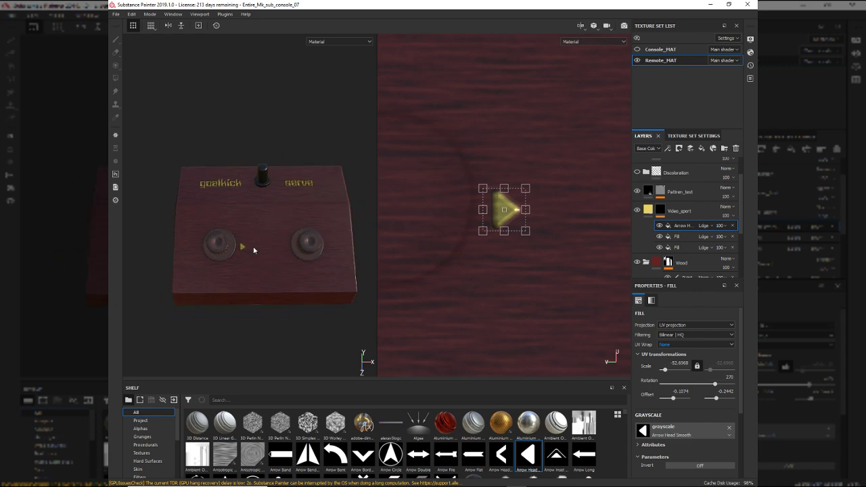
- Examine the arrow beside the goalkick knob up close and from above, undoing the stray paint stroke on the mask
{"action": "scroll", "coordinate": [252, 249], "scroll_direction": "up", "scroll_amount": 6}
{"action": "left_click_drag", "start_coordinate": [214, 274], "coordinate": [235, 214], "text": "alt"}
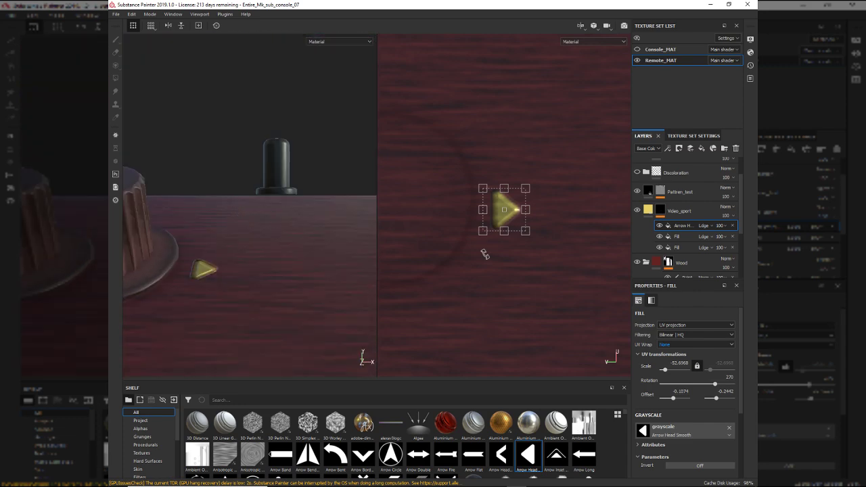
{"action": "left_click", "coordinate": [647, 211]}
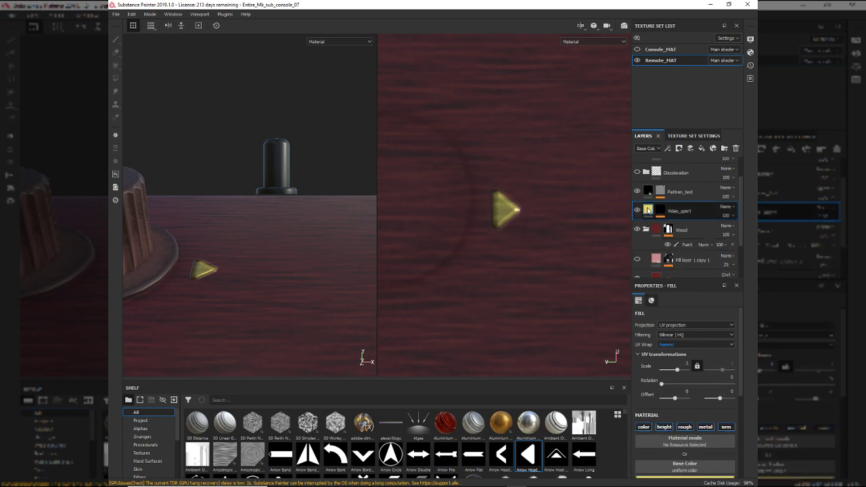
{"action": "left_click", "coordinate": [660, 212]}
{"action": "left_click", "coordinate": [658, 212]}
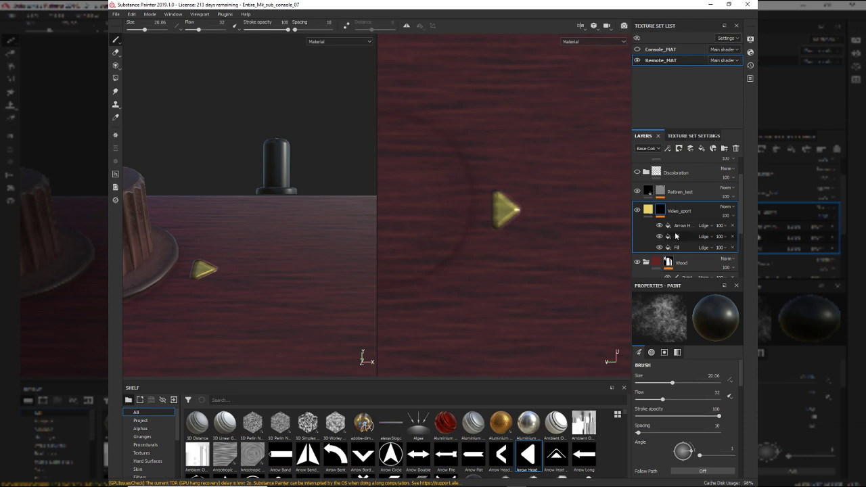
{"action": "mouse_move", "coordinate": [260, 271]}
{"action": "left_mouse_down", "text": "alt"}
{"action": "mouse_move", "coordinate": [277, 284]}
{"action": "mouse_move", "coordinate": [265, 329]}
{"action": "mouse_move", "coordinate": [263, 304]}
{"action": "mouse_move", "coordinate": [290, 281]}
{"action": "mouse_move", "coordinate": [304, 216]}
{"action": "mouse_move", "coordinate": [302, 253]}
{"action": "mouse_move", "coordinate": [298, 194]}
{"action": "mouse_move", "coordinate": [294, 226]}
{"action": "left_mouse_up", "text": "alt"}
{"action": "scroll", "coordinate": [302, 253], "scroll_direction": "down", "scroll_amount": 3}
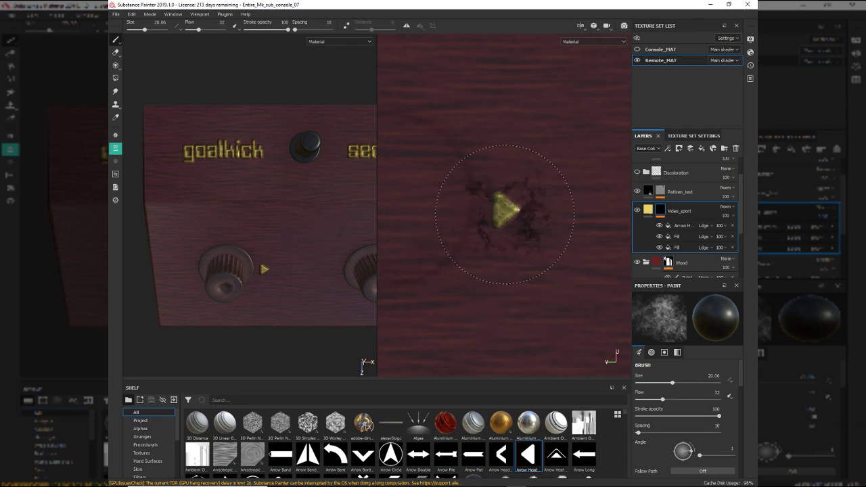
{"action": "key", "text": "ctrl+z"}
- Nudge the arrow fill slightly upward in the UV layout to an offset of about -0.1038, -0.2435
{"action": "left_click", "coordinate": [684, 226]}
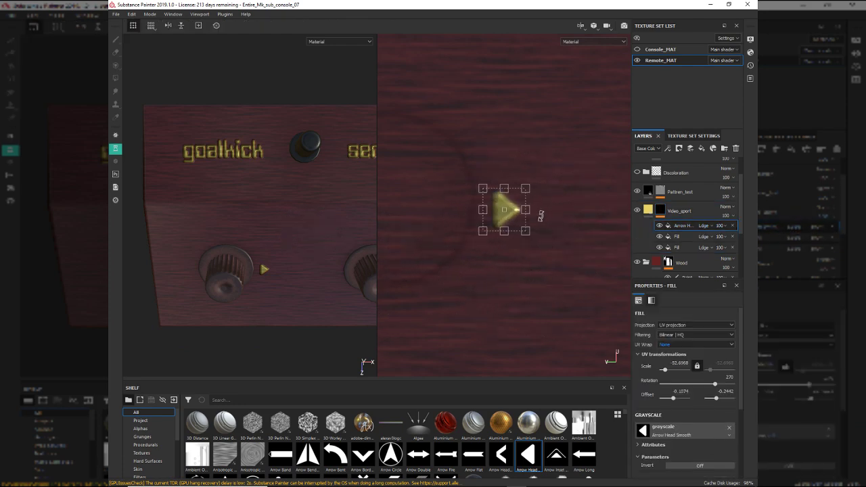
{"action": "left_click_drag", "start_coordinate": [506, 216], "coordinate": [505, 209]}
{"action": "left_click_drag", "start_coordinate": [304, 317], "coordinate": [318, 236], "text": "alt"}
{"action": "right_click_drag", "start_coordinate": [317, 236], "coordinate": [284, 218], "text": "alt"}
{"action": "middle_click_drag", "start_coordinate": [284, 218], "coordinate": [262, 218], "text": "alt"}
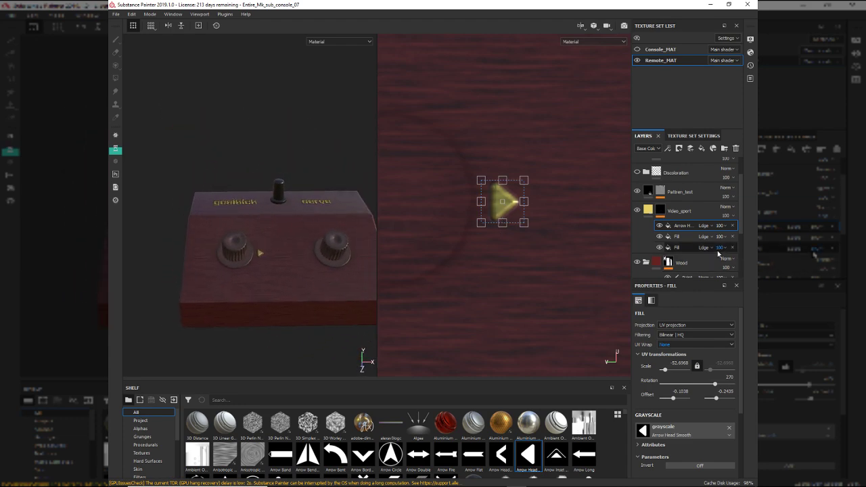
- Add three more fill effects above the arrow fill in the Video_sport layer's mask
{"action": "right_click", "coordinate": [688, 229]}
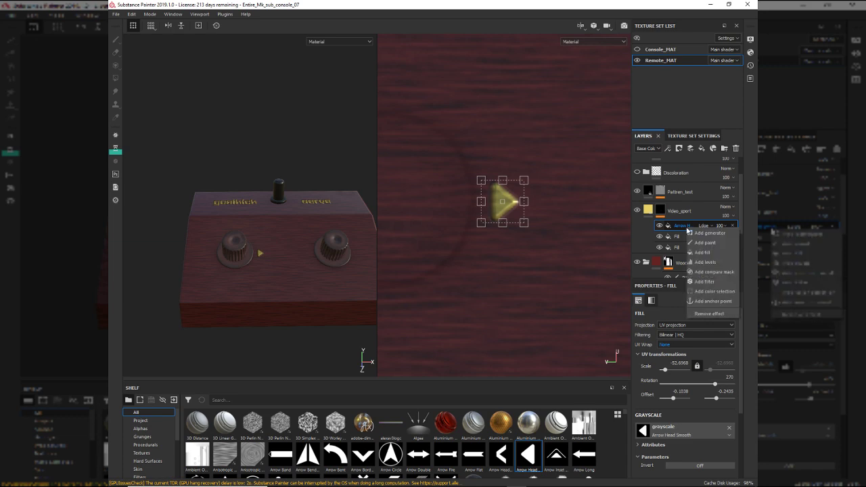
{"action": "left_click", "coordinate": [702, 252]}
{"action": "right_click", "coordinate": [689, 226]}
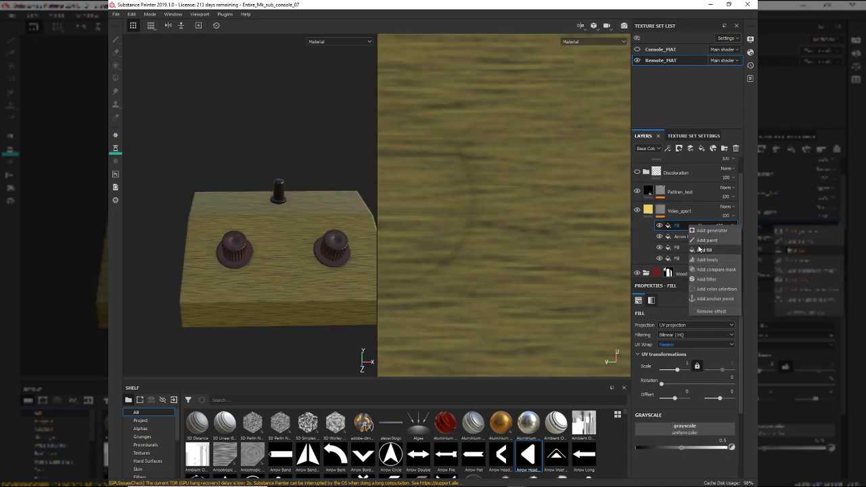
{"action": "left_click", "coordinate": [701, 250]}
{"action": "right_click", "coordinate": [689, 226]}
{"action": "left_click", "coordinate": [704, 250]}
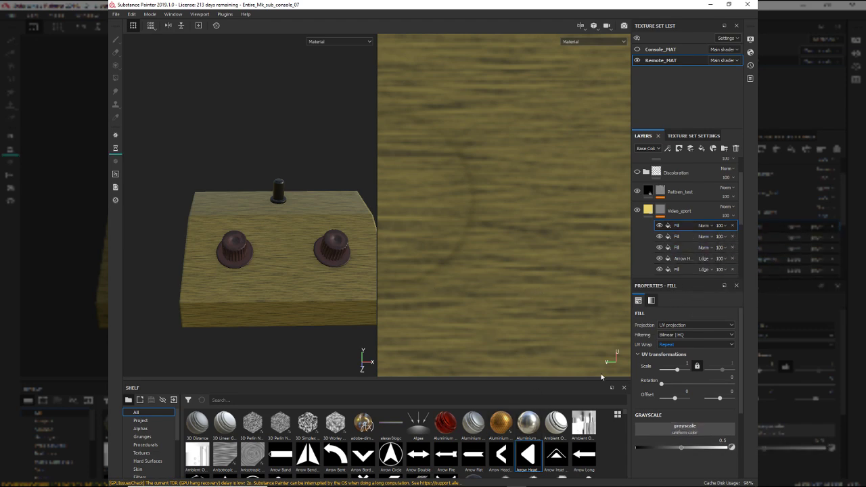
- Save the project as a new version named Entire_Mk_sub_console_08
{"action": "key", "text": "ctrl+s"}
{"action": "key", "text": "ctrl+shift+s"}
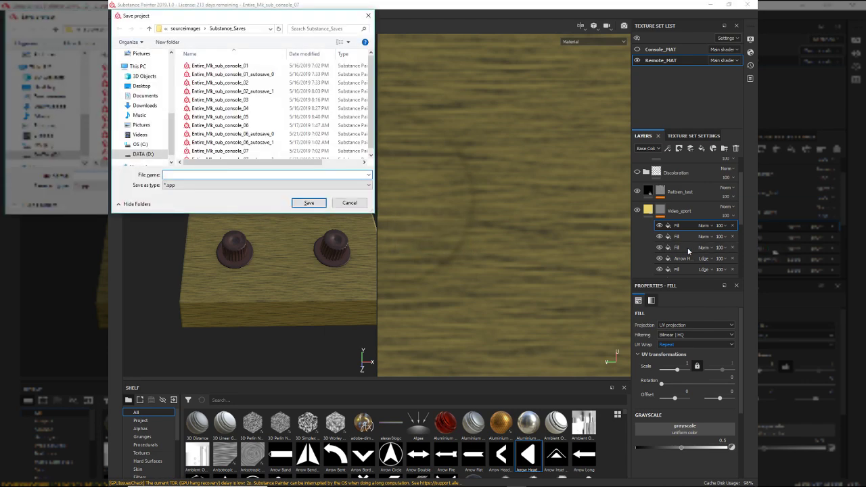
{"action": "scroll", "coordinate": [257, 125], "scroll_direction": "down", "scroll_amount": 1}
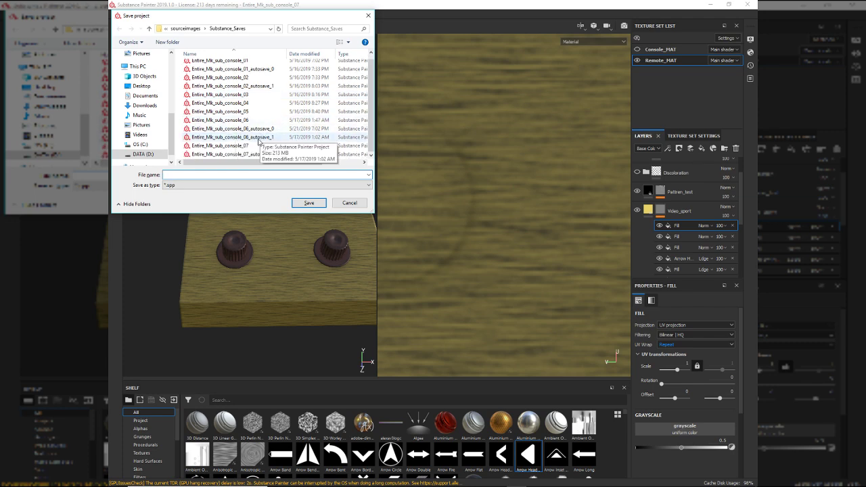
{"action": "left_click", "coordinate": [260, 146]}
{"action": "left_click", "coordinate": [245, 174]}
{"action": "key", "text": "Return"}
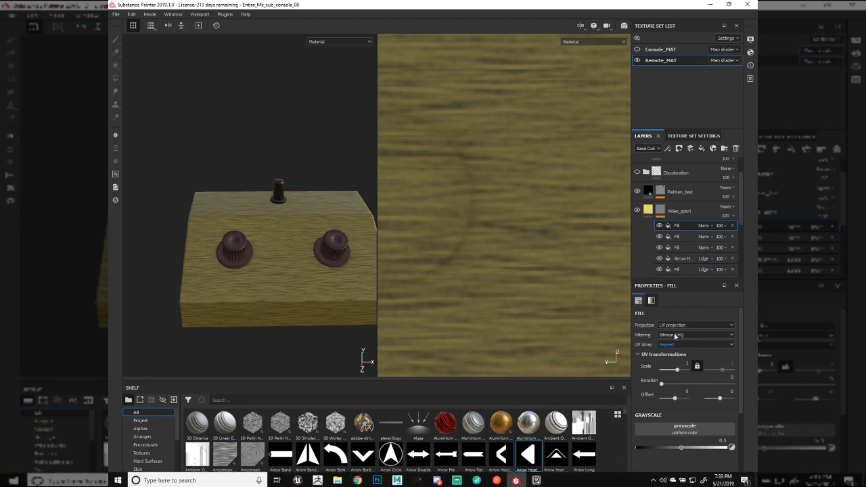
- Assign the Arrow Head Smooth alpha to the grayscale of each of the three new fills
{"action": "left_click", "coordinate": [677, 247]}
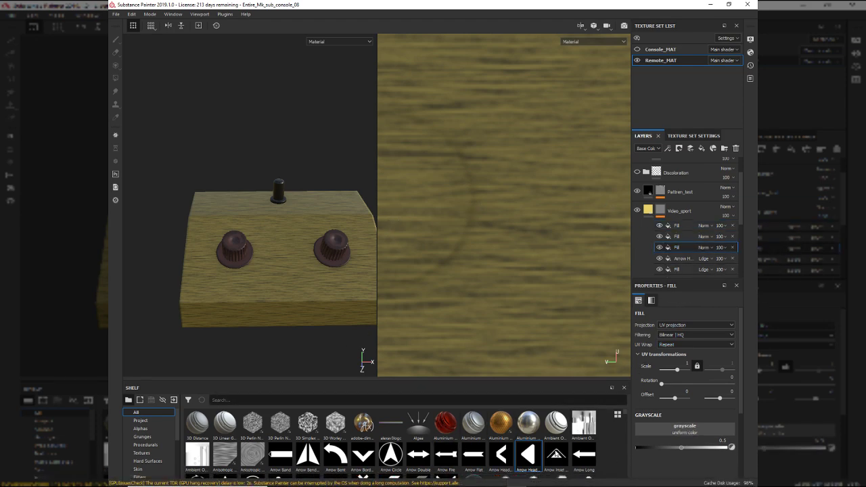
{"action": "left_click_drag", "start_coordinate": [528, 457], "coordinate": [649, 432]}
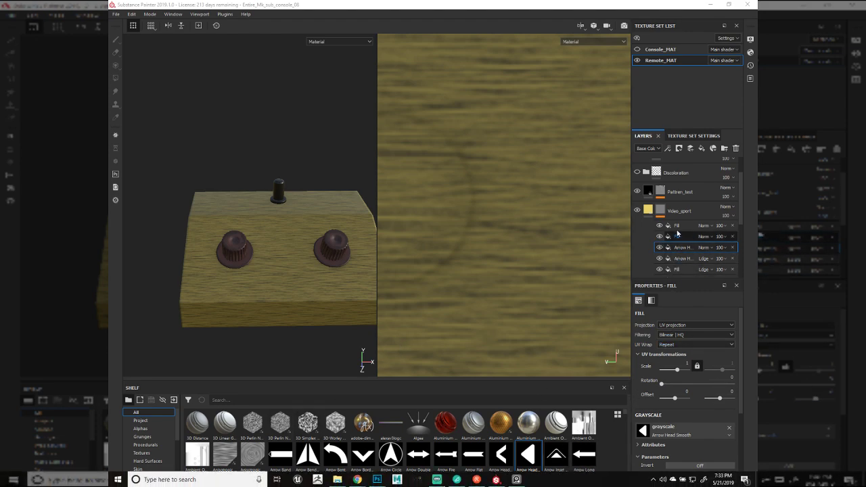
{"action": "left_click", "coordinate": [689, 195]}
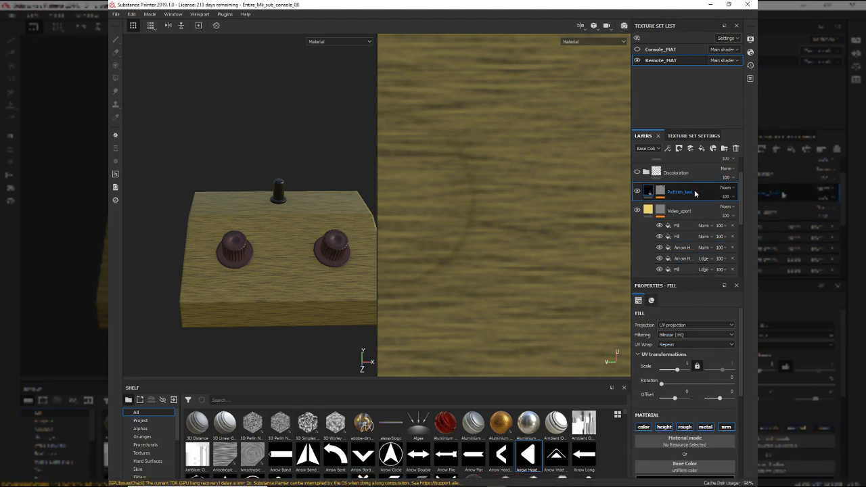
{"action": "left_click", "coordinate": [679, 211]}
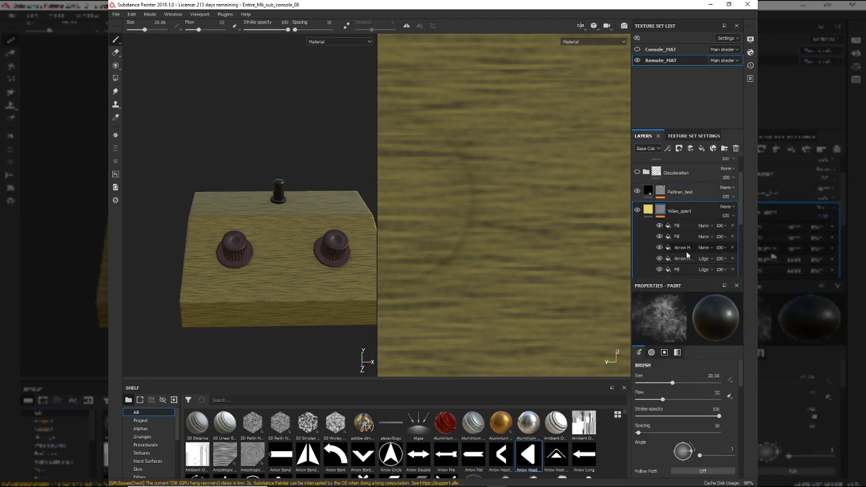
{"action": "left_click", "coordinate": [677, 237]}
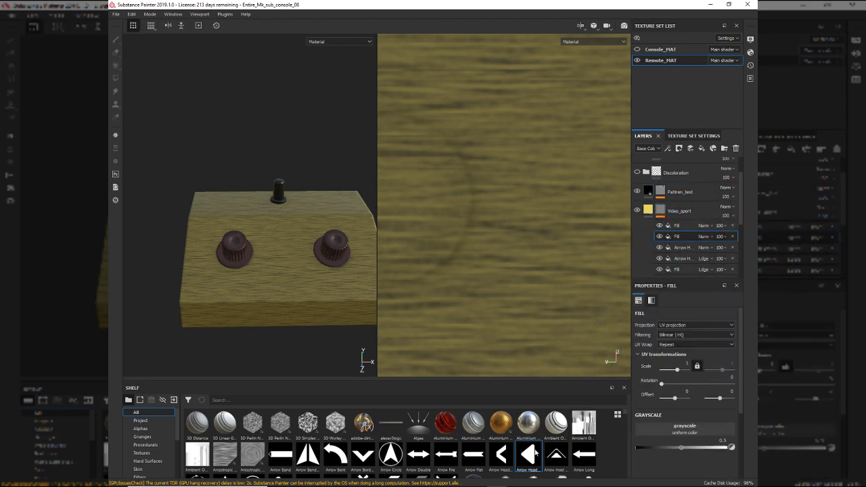
{"action": "left_click_drag", "start_coordinate": [660, 428], "coordinate": [659, 427]}
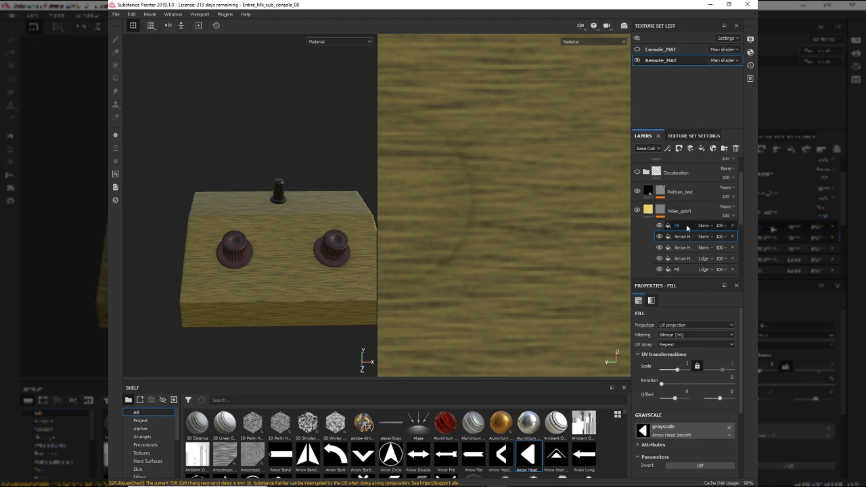
{"action": "left_click", "coordinate": [686, 227]}
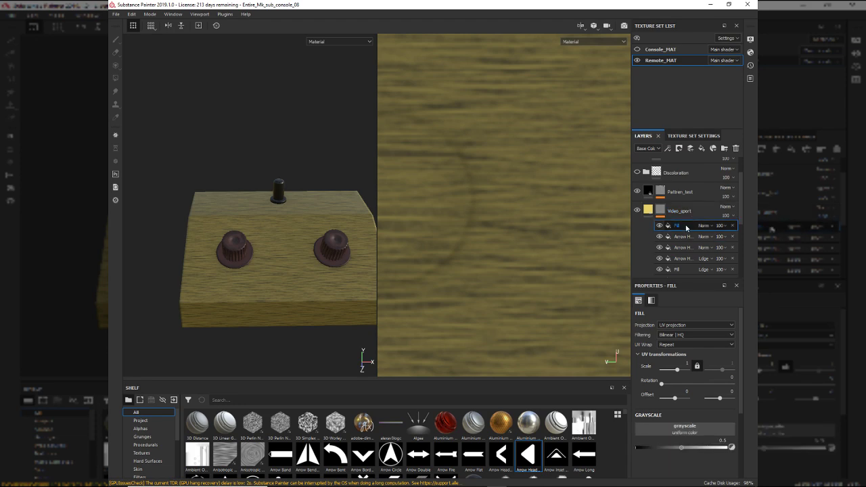
{"action": "left_click_drag", "start_coordinate": [535, 460], "coordinate": [674, 422]}
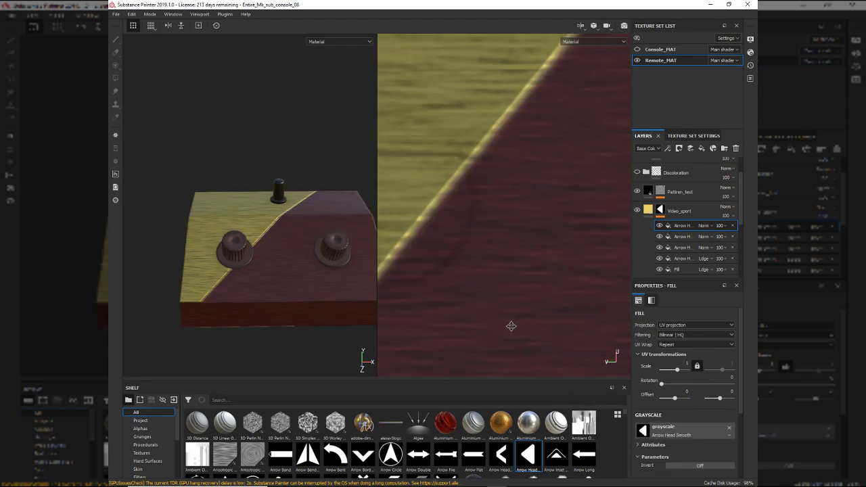
- Set the lowest new arrow fill's blending mode to Linear dodge (Add) and its UV Wrap to None
{"action": "left_click", "coordinate": [688, 260]}
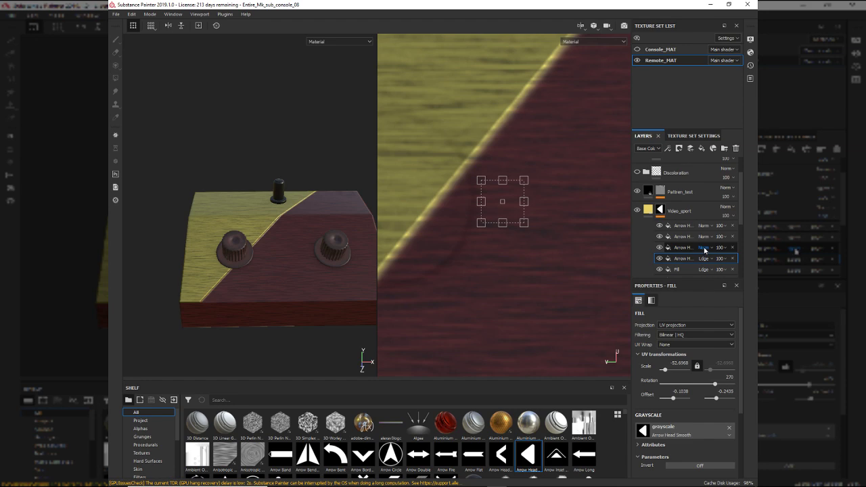
{"action": "left_click", "coordinate": [703, 248]}
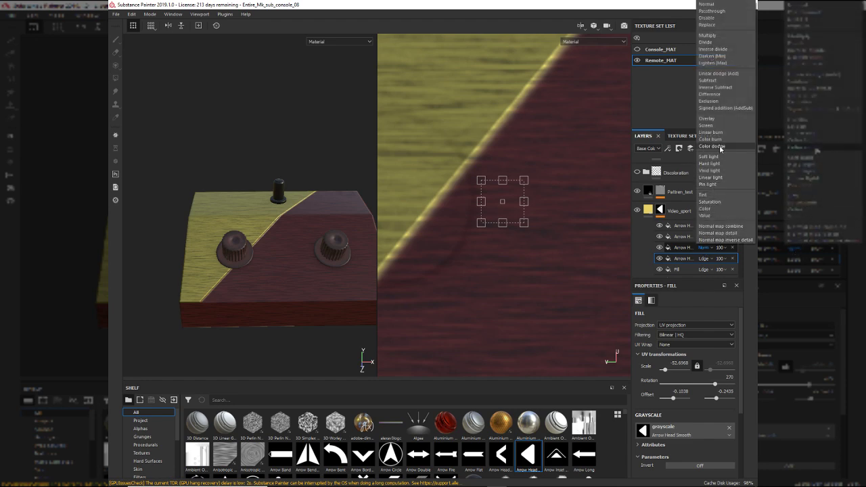
{"action": "left_click", "coordinate": [719, 73]}
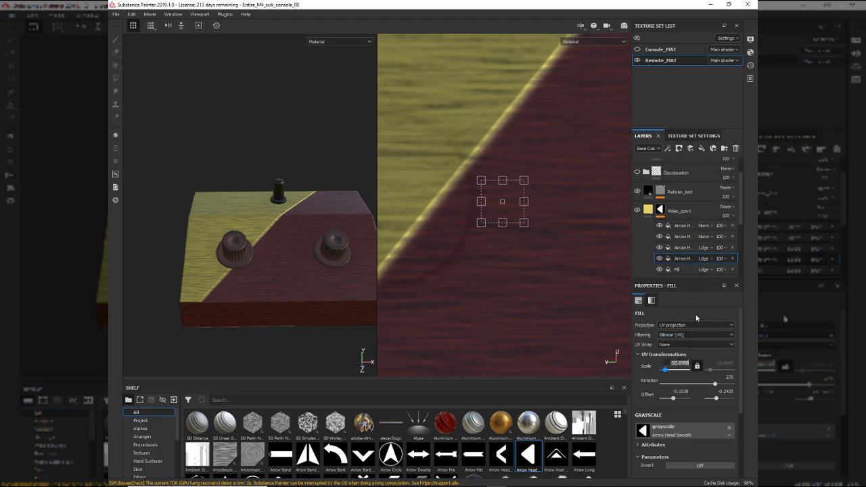
{"action": "left_click", "coordinate": [691, 248]}
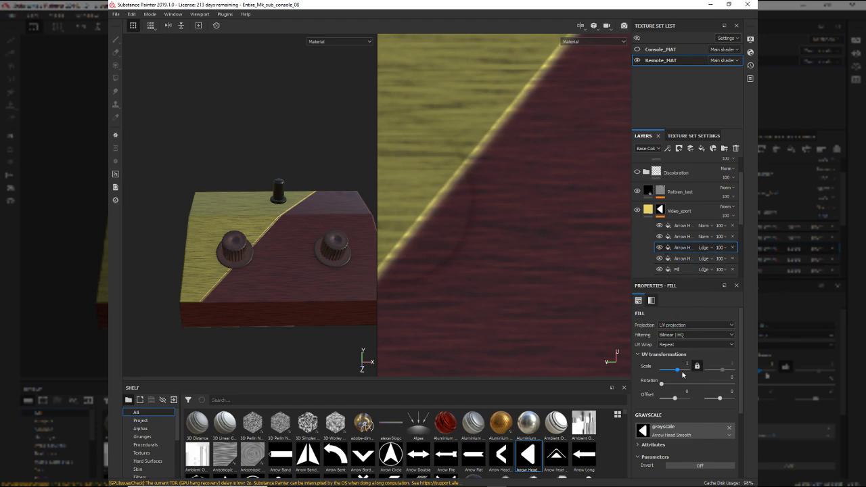
{"action": "left_click", "coordinate": [690, 345]}
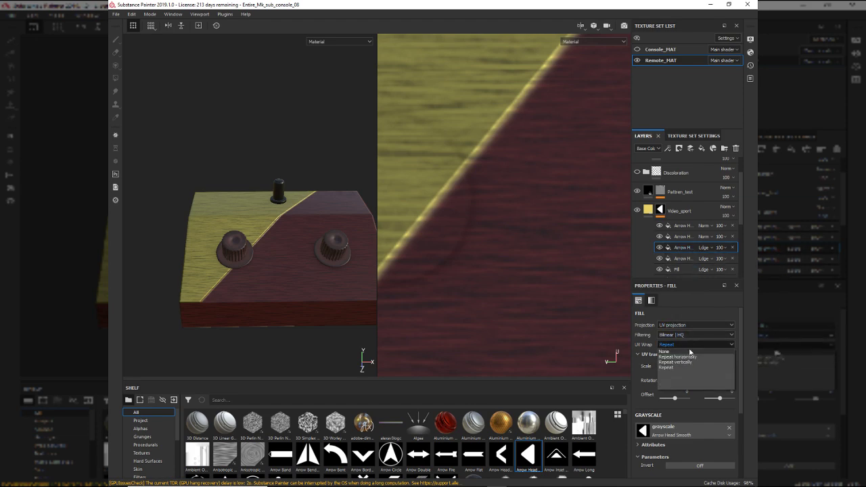
{"action": "left_click", "coordinate": [680, 352]}
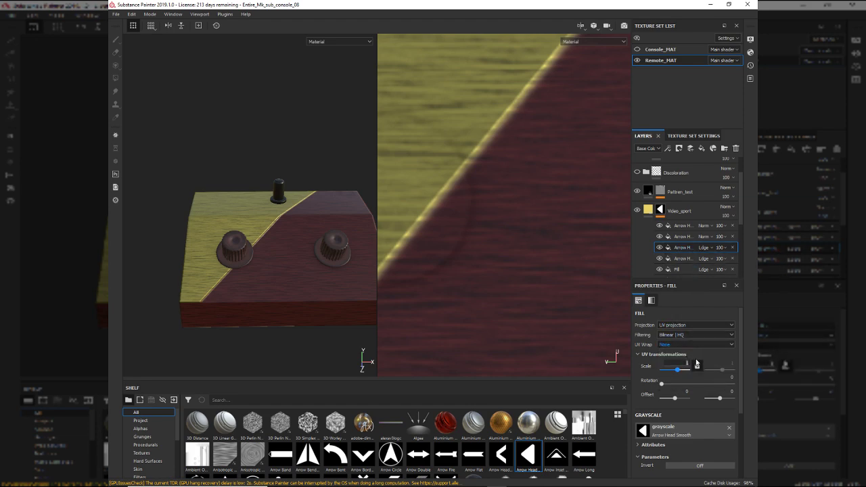
- Set the lowest and middle new arrow fills' UV scale to -52.6968, giving the middle one Linear dodge (Add) blending and UV Wrap None
{"action": "type", "text": "-52.6968"}
{"action": "left_click", "coordinate": [684, 236]}
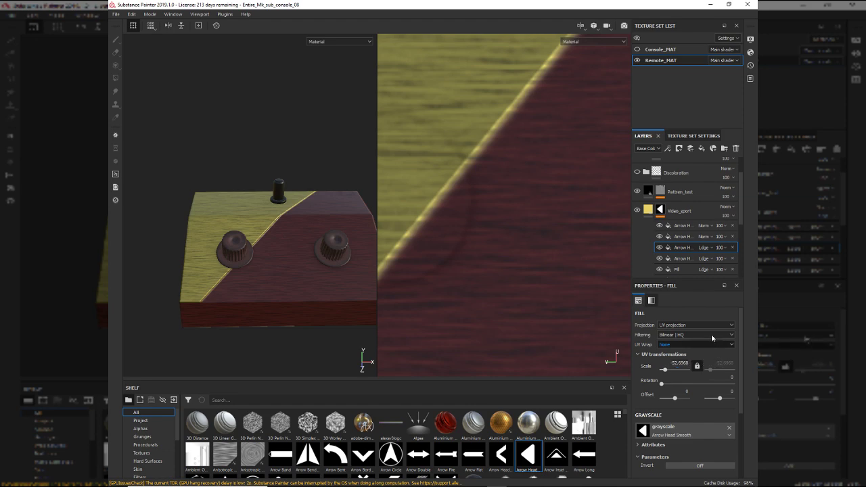
{"action": "left_click", "coordinate": [703, 236]}
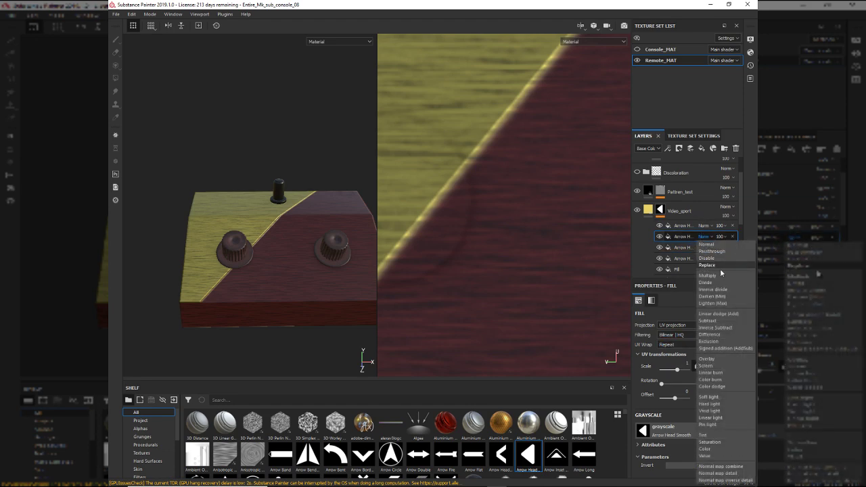
{"action": "left_click", "coordinate": [716, 314]}
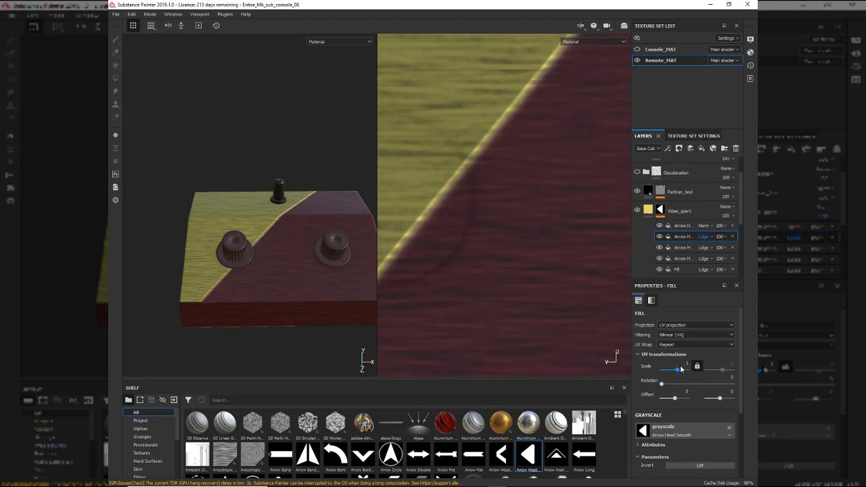
{"action": "type", "text": "-52.6968"}
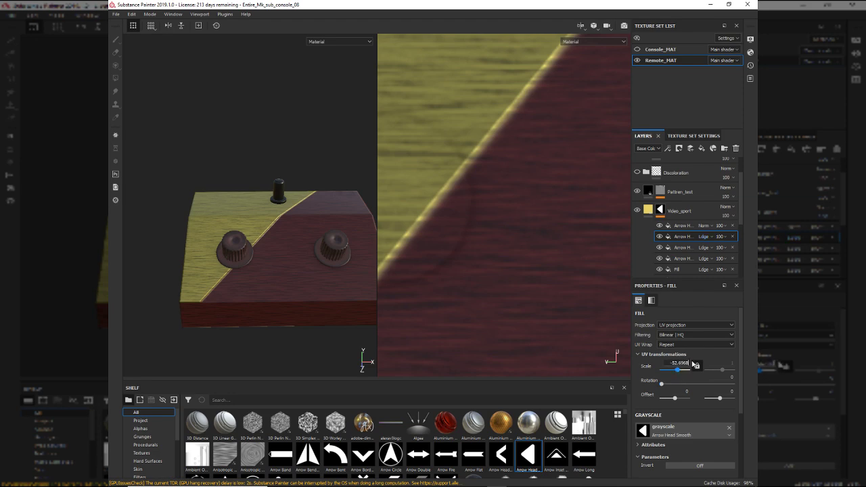
{"action": "left_click", "coordinate": [690, 345]}
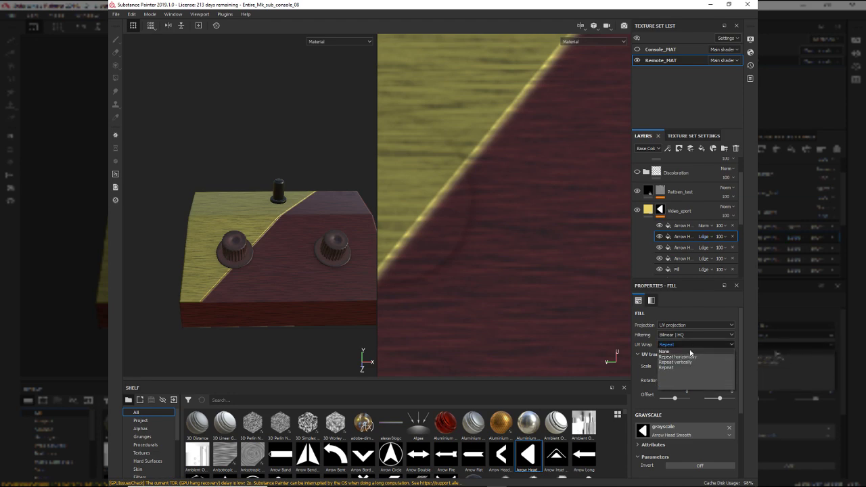
{"action": "left_click", "coordinate": [690, 352]}
- Set the topmost arrow fill's UV Wrap to None, its scale to -52.6968 and its blending mode to Linear dodge (Add)
{"action": "left_click", "coordinate": [678, 228]}
{"action": "left_click", "coordinate": [679, 345]}
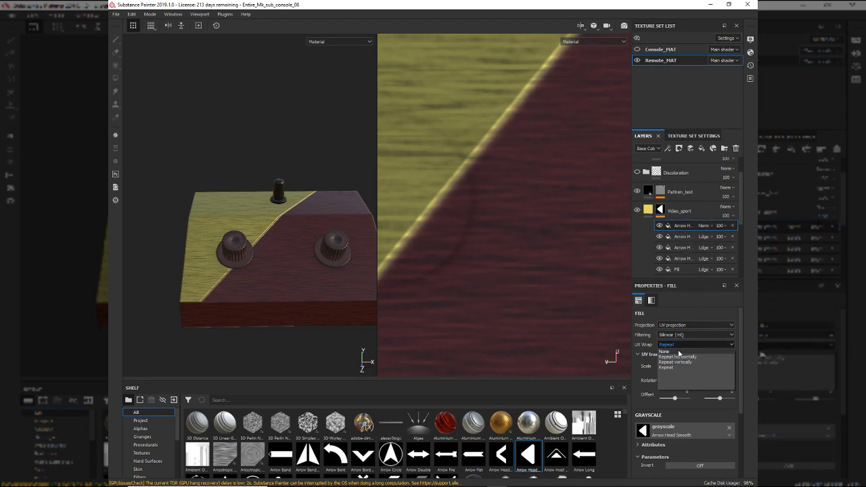
{"action": "left_click", "coordinate": [679, 352]}
{"action": "type", "text": "-52.6968"}
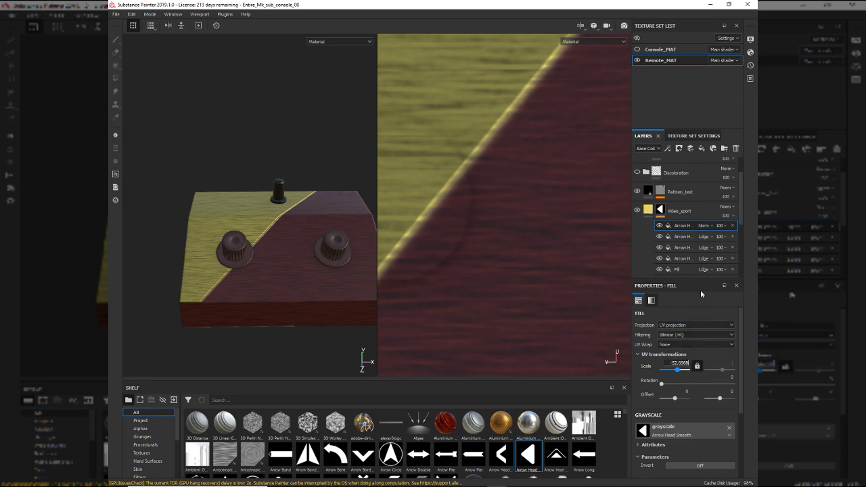
{"action": "left_click", "coordinate": [705, 226]}
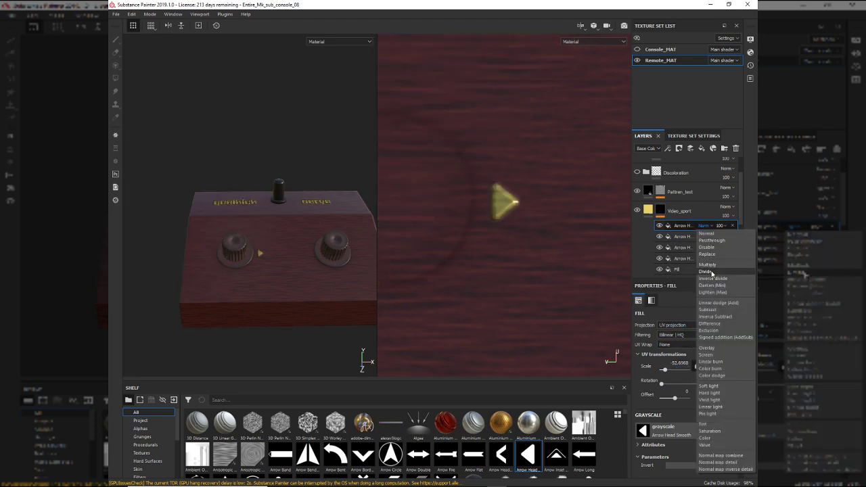
{"action": "left_click", "coordinate": [716, 303]}
- Move the topmost arrow fill from the dark side piece onto the red panel below the goalkick label, at offset about -0.0737, -0.1153
{"action": "scroll", "coordinate": [251, 230], "scroll_direction": "down", "scroll_amount": 4}
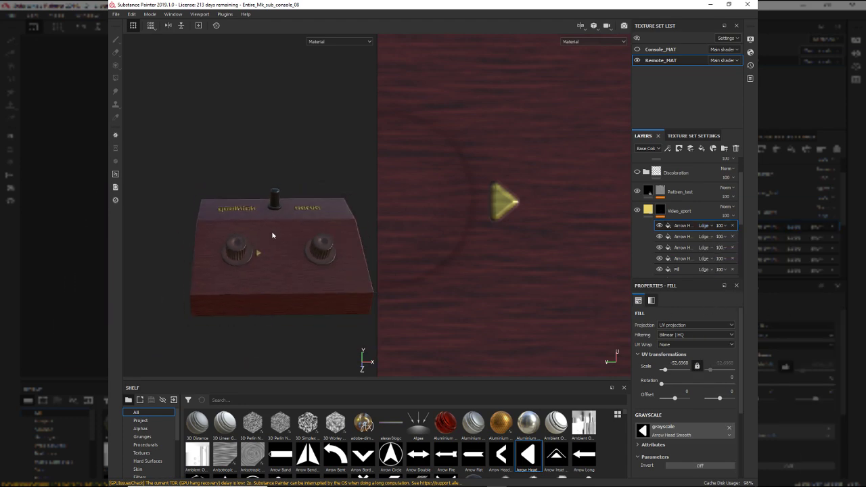
{"action": "scroll", "coordinate": [559, 226], "scroll_direction": "down", "scroll_amount": 3}
{"action": "scroll", "coordinate": [586, 204], "scroll_direction": "down", "scroll_amount": 4}
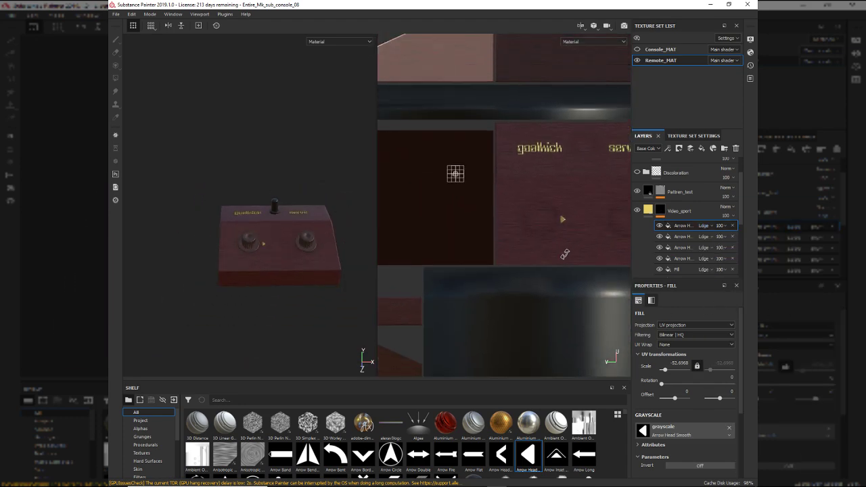
{"action": "scroll", "coordinate": [470, 207], "scroll_direction": "up", "scroll_amount": 4}
{"action": "right_click_drag", "start_coordinate": [482, 165], "coordinate": [507, 188], "text": "alt"}
{"action": "middle_click_drag", "start_coordinate": [459, 227], "coordinate": [438, 232], "text": "alt"}
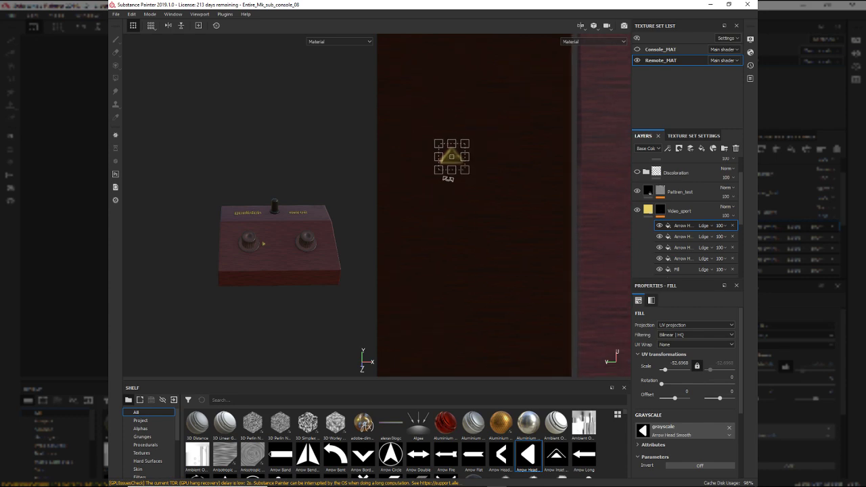
{"action": "left_click_drag", "start_coordinate": [450, 162], "coordinate": [595, 218]}
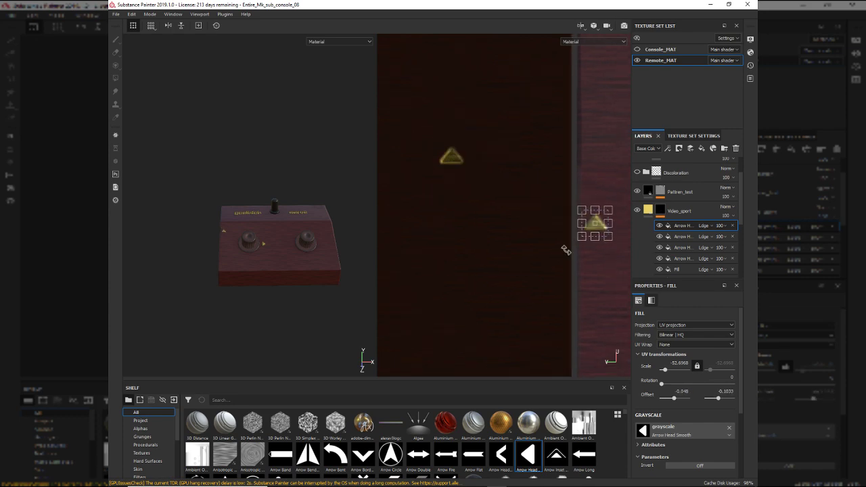
{"action": "middle_click_drag", "start_coordinate": [571, 245], "coordinate": [442, 244]}
{"action": "left_click_drag", "start_coordinate": [479, 220], "coordinate": [492, 256]}
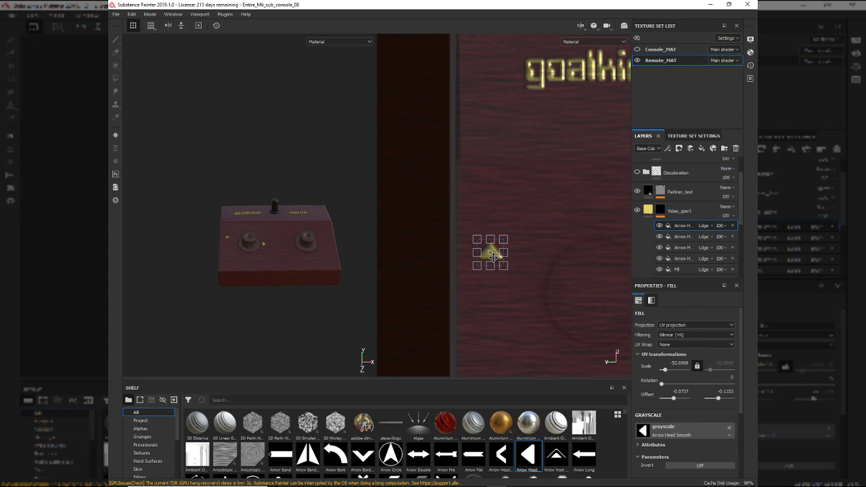
- Rotate the topmost arrow 90 degrees and place it left of the goalkick knob's ring, level with the existing arrow, at offset about -0.1036, -0.1436
{"action": "middle_click_drag", "start_coordinate": [521, 290], "coordinate": [446, 277], "text": "alt"}
{"action": "scroll", "coordinate": [494, 289], "scroll_direction": "down", "scroll_amount": 1}
{"action": "left_click_drag", "start_coordinate": [456, 223], "coordinate": [459, 196]}
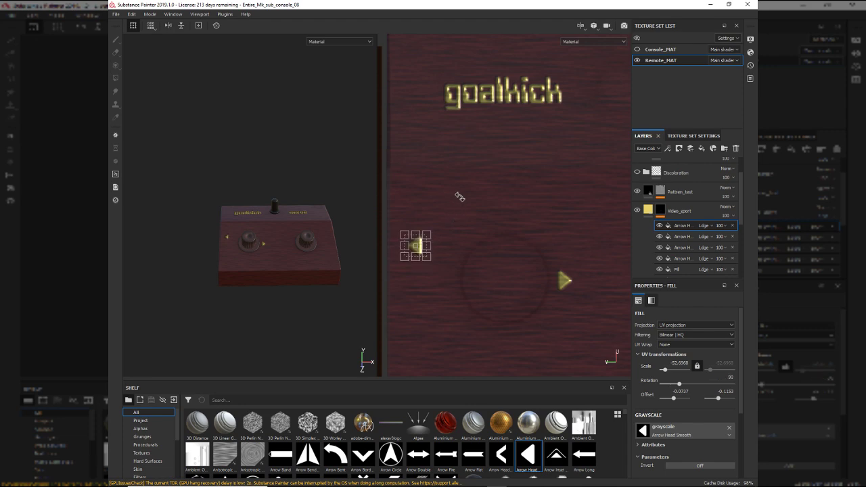
{"action": "scroll", "coordinate": [441, 254], "scroll_direction": "up", "scroll_amount": 1}
{"action": "left_click_drag", "start_coordinate": [411, 244], "coordinate": [462, 291]}
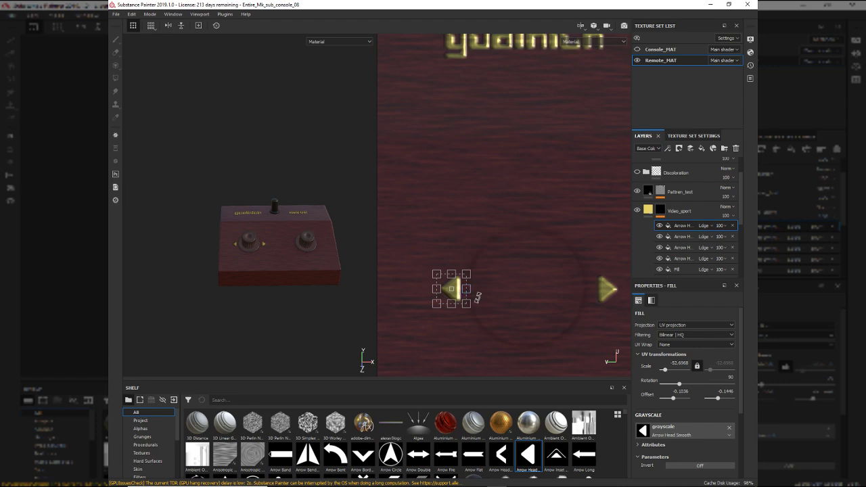
{"action": "left_click_drag", "start_coordinate": [458, 295], "coordinate": [456, 293]}
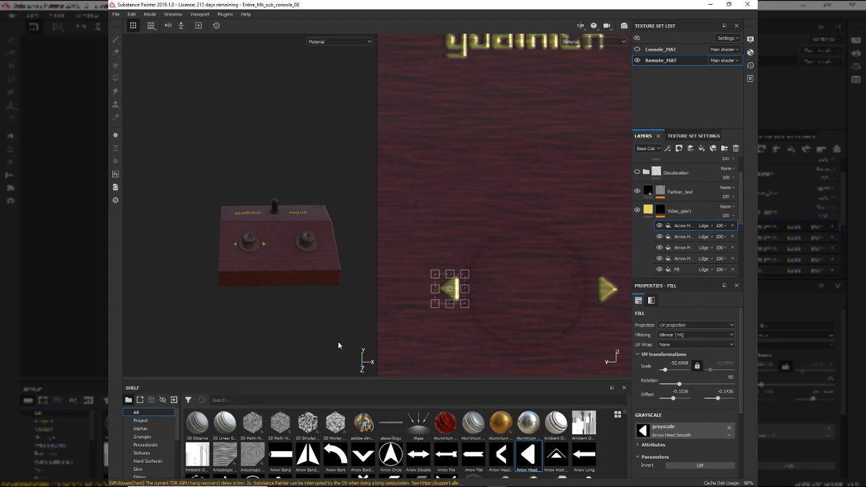
- Fine-tune the left-pointing arrow's distance from the goalkick knob to an offset of about -0.1036, -0.141
{"action": "right_click_drag", "start_coordinate": [484, 321], "coordinate": [483, 320], "text": "alt"}
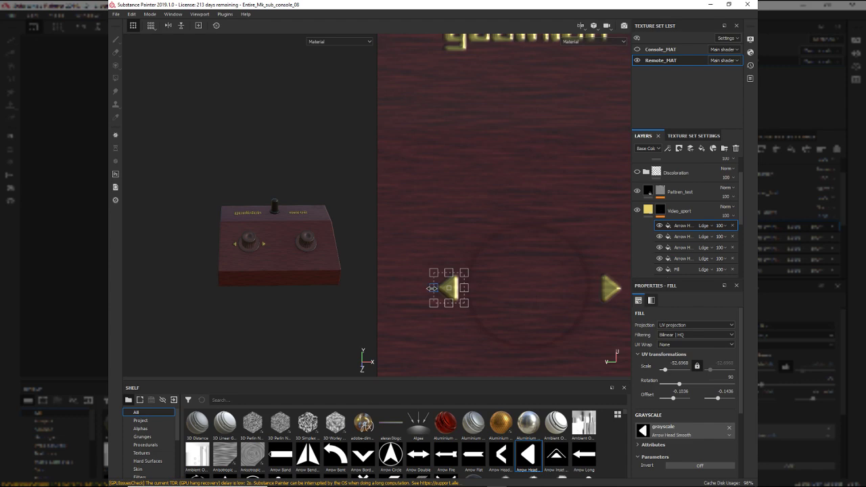
{"action": "left_click_drag", "start_coordinate": [456, 292], "coordinate": [452, 293]}
{"action": "key", "text": "ctrl+z"}
{"action": "scroll", "coordinate": [503, 291], "scroll_direction": "down", "scroll_amount": 5}
{"action": "scroll", "coordinate": [518, 298], "scroll_direction": "up", "scroll_amount": 5}
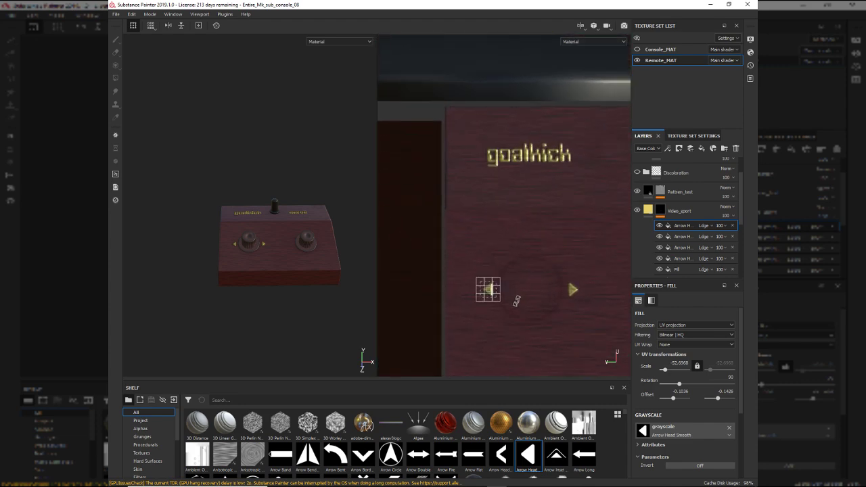
{"action": "left_click_drag", "start_coordinate": [466, 283], "coordinate": [465, 283]}
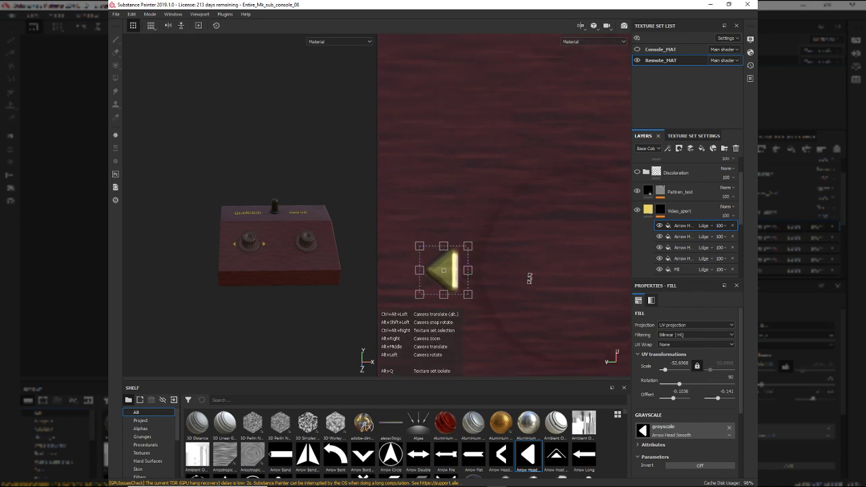
{"action": "scroll", "coordinate": [537, 271], "scroll_direction": "down", "scroll_amount": 5}
{"action": "scroll", "coordinate": [538, 271], "scroll_direction": "down", "scroll_amount": 1}
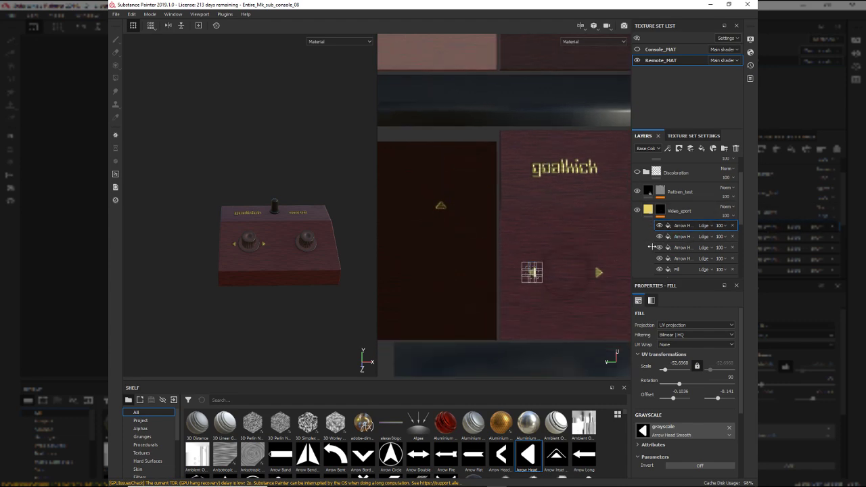
- Move the second arrow fill from the dark side piece across the red panel towards the serve label, at offset about 0, -0.3347
{"action": "left_click", "coordinate": [681, 237]}
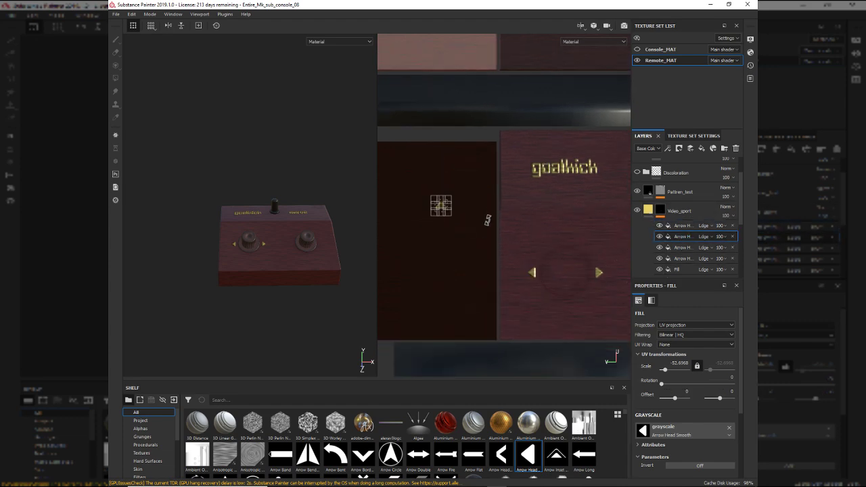
{"action": "scroll", "coordinate": [441, 203], "scroll_direction": "up", "scroll_amount": 4}
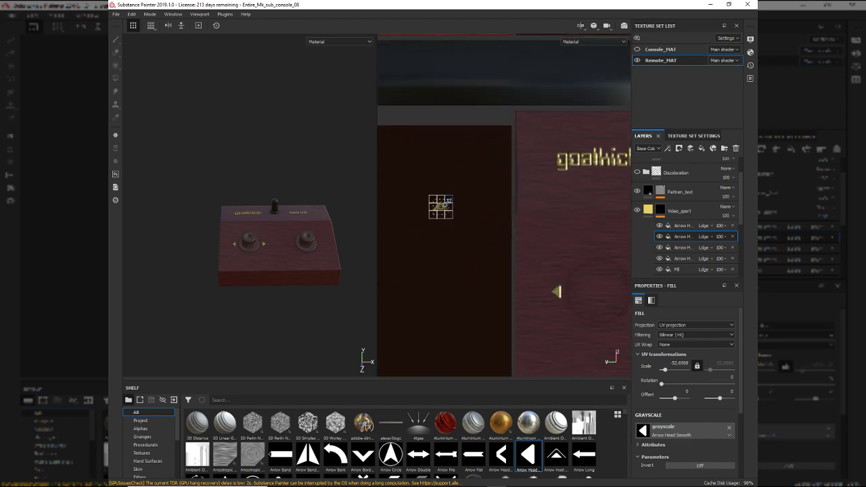
{"action": "left_click", "coordinate": [451, 211]}
{"action": "left_click_drag", "start_coordinate": [451, 212], "coordinate": [499, 264]}
{"action": "scroll", "coordinate": [499, 263], "scroll_direction": "down", "scroll_amount": 4}
{"action": "middle_click_drag", "start_coordinate": [532, 283], "coordinate": [381, 272], "text": "alt"}
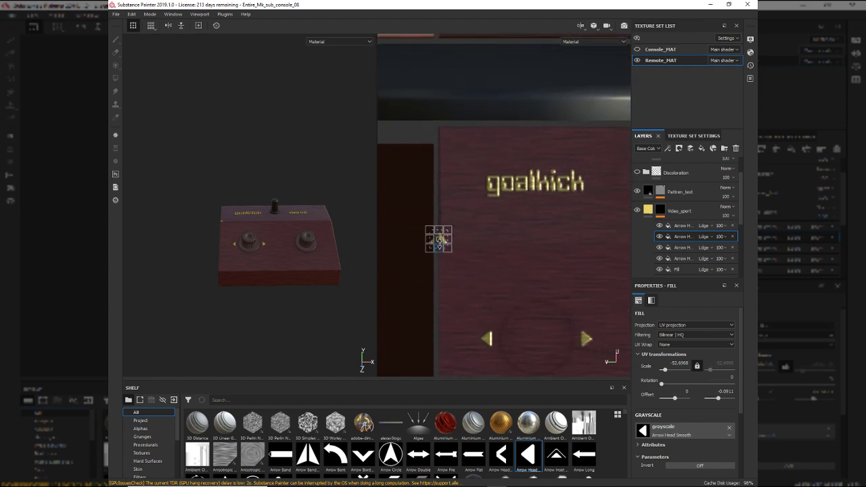
{"action": "scroll", "coordinate": [442, 240], "scroll_direction": "up", "scroll_amount": 3}
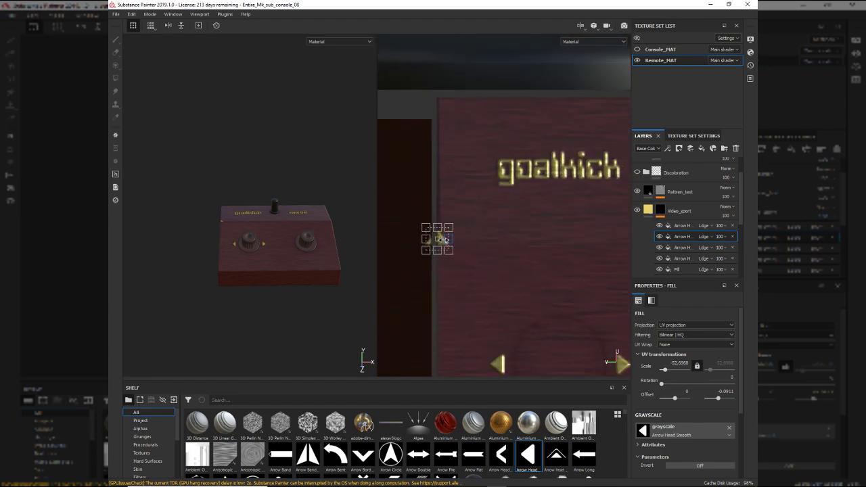
{"action": "left_click_drag", "start_coordinate": [444, 236], "coordinate": [689, 231], "text": "shift"}
{"action": "middle_click_drag", "start_coordinate": [535, 254], "coordinate": [328, 235], "text": "alt"}
{"action": "scroll", "coordinate": [481, 222], "scroll_direction": "down", "scroll_amount": 5}
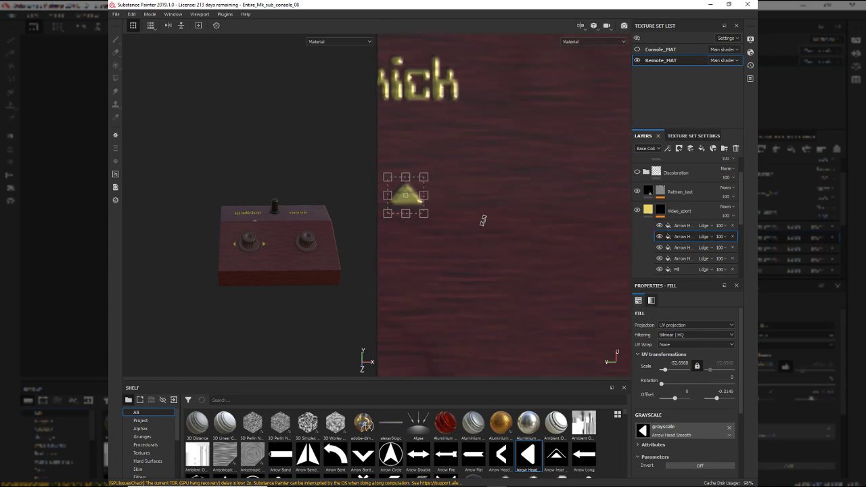
{"action": "scroll", "coordinate": [419, 190], "scroll_direction": "up", "scroll_amount": 4}
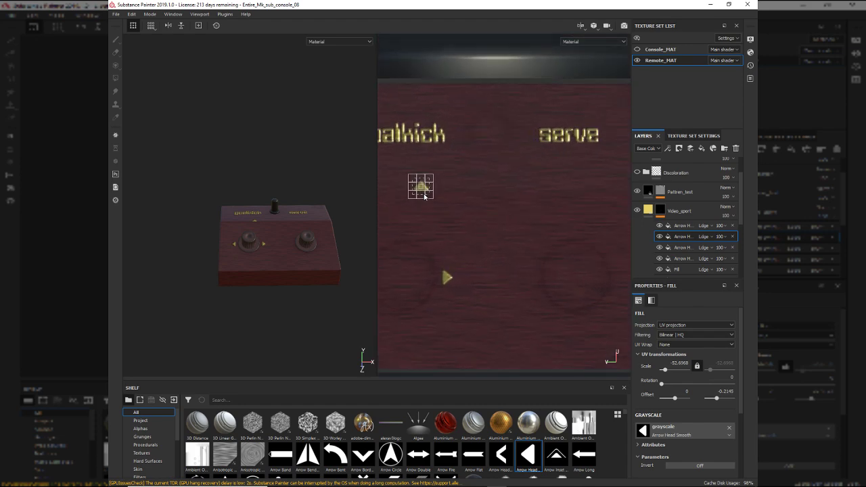
{"action": "left_click_drag", "start_coordinate": [471, 190], "coordinate": [576, 201]}
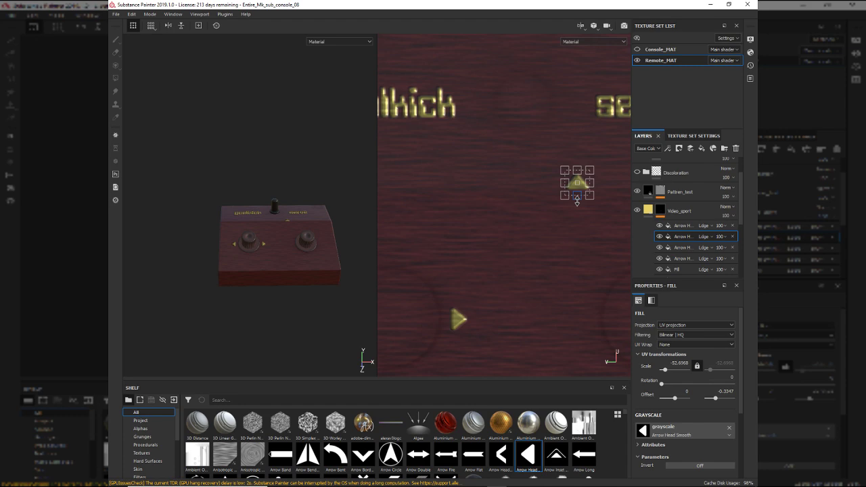
- Rotate the second arrow fill to 270 degrees and align it with the existing arrow right of the goalkick knob, at offset about -0.1032, -0.2441
{"action": "middle_click_drag", "start_coordinate": [558, 238], "coordinate": [452, 186]}
{"action": "left_click_drag", "start_coordinate": [485, 141], "coordinate": [449, 180]}
{"action": "middle_click_drag", "start_coordinate": [449, 180], "coordinate": [568, 180]}
{"action": "left_click_drag", "start_coordinate": [568, 120], "coordinate": [449, 256]}
{"action": "mouse_move", "coordinate": [497, 276]}
{"action": "right_mouse_down", "text": "alt"}
{"action": "mouse_move", "coordinate": [503, 273]}
{"action": "mouse_move", "coordinate": [495, 283]}
{"action": "right_mouse_up", "text": "alt"}
{"action": "middle_click_drag", "start_coordinate": [495, 283], "coordinate": [559, 299], "text": "alt"}
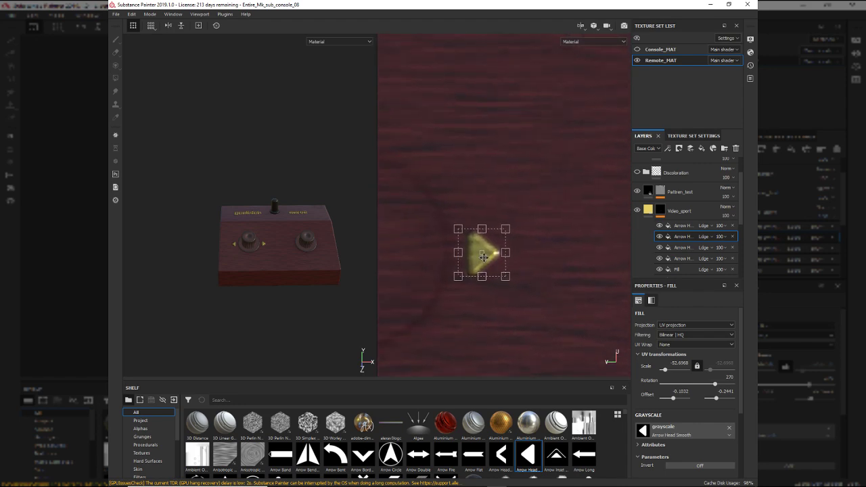
- Move the second arrow straight across to the right side of the serve knob's ring, at offset about -0.1035, -0.4405
{"action": "left_click_drag", "start_coordinate": [491, 263], "coordinate": [623, 266]}
{"action": "mouse_move", "coordinate": [581, 284]}
{"action": "right_mouse_down", "text": "alt"}
{"action": "mouse_move", "coordinate": [562, 280]}
{"action": "mouse_move", "coordinate": [582, 289]}
{"action": "mouse_move", "coordinate": [571, 279]}
{"action": "right_mouse_up", "text": "alt"}
{"action": "middle_click_drag", "start_coordinate": [570, 279], "coordinate": [456, 288], "text": "alt"}
{"action": "key", "text": "shift"}
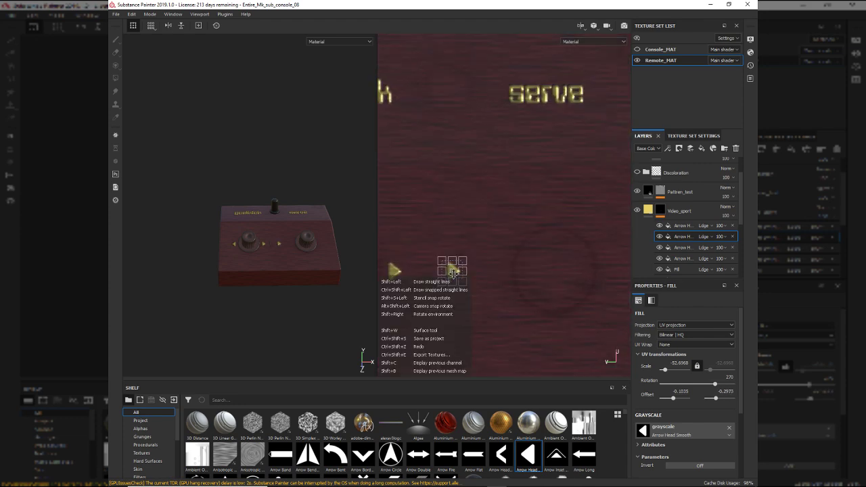
{"action": "left_click_drag", "start_coordinate": [453, 272], "coordinate": [611, 277]}
{"action": "key", "text": "ctrl+alt"}
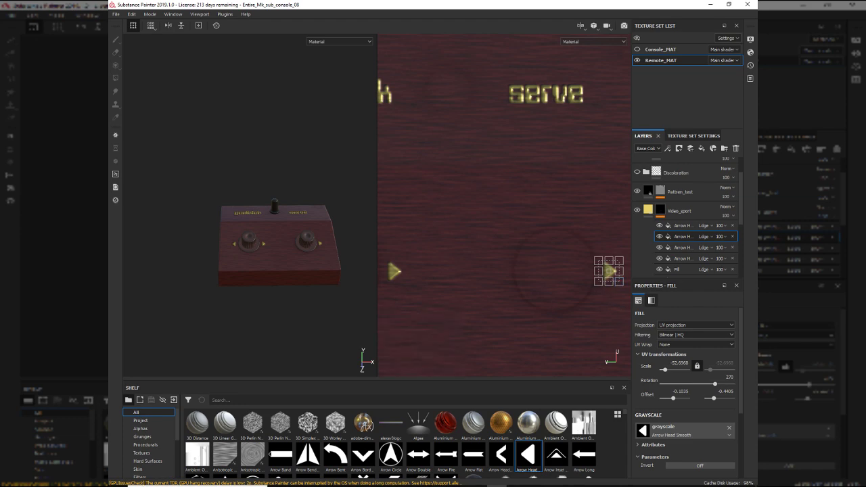
{"action": "mouse_move", "coordinate": [497, 485]}
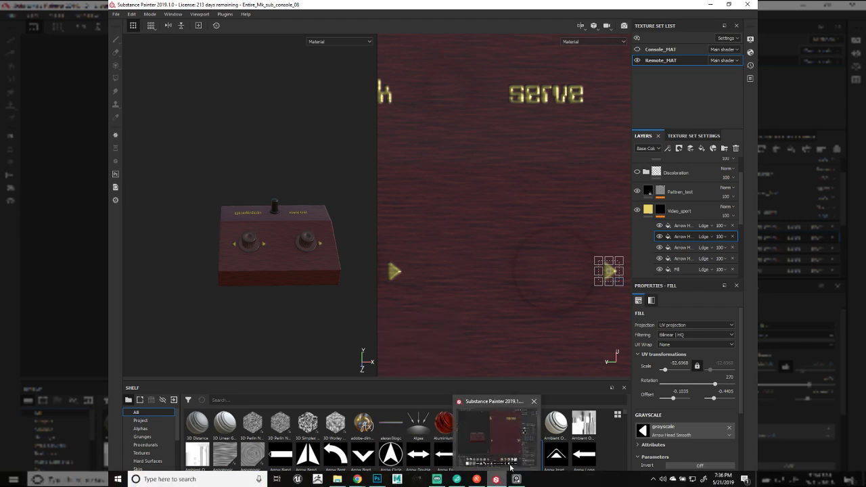
{"action": "left_click", "coordinate": [519, 454]}
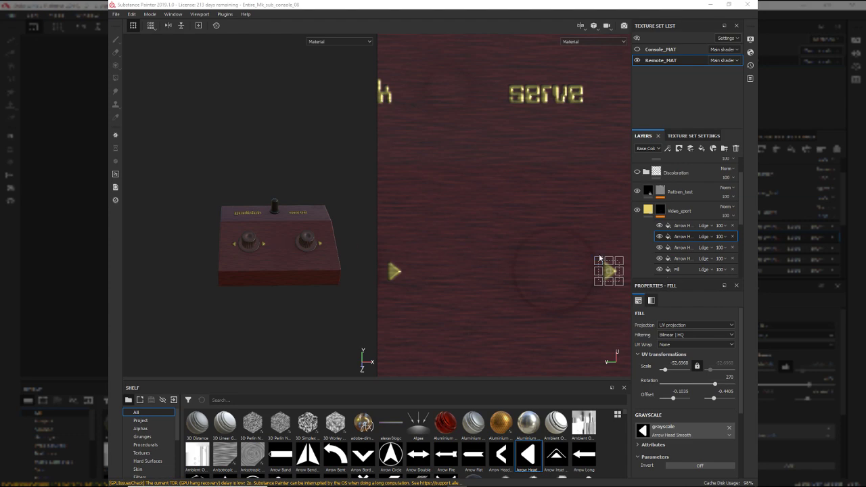
- Nudge the arrow right of the serve knob slightly outward to an offset of about -0.1035, -0.4425
{"action": "scroll", "coordinate": [609, 267], "scroll_direction": "down", "scroll_amount": 1}
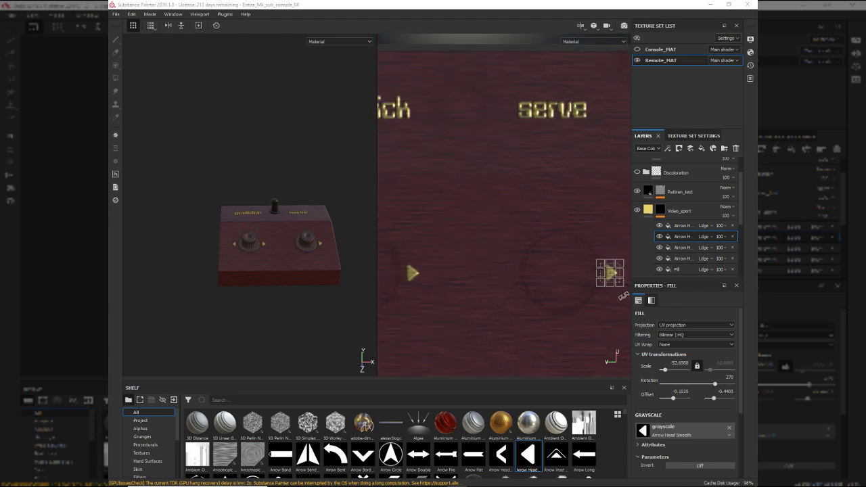
{"action": "scroll", "coordinate": [608, 266], "scroll_direction": "up", "scroll_amount": 3}
{"action": "left_click_drag", "start_coordinate": [603, 263], "coordinate": [607, 262]}
{"action": "scroll", "coordinate": [476, 250], "scroll_direction": "up", "scroll_amount": 3}
{"action": "scroll", "coordinate": [474, 248], "scroll_direction": "down", "scroll_amount": 4}
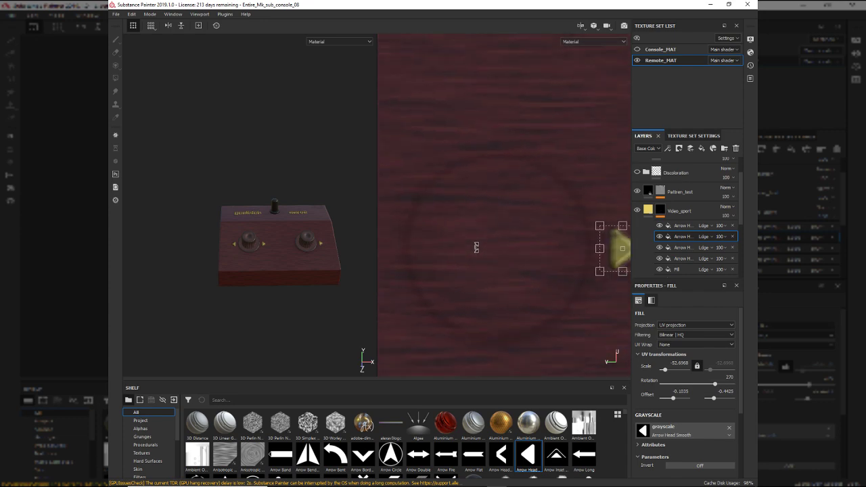
{"action": "scroll", "coordinate": [500, 248], "scroll_direction": "up", "scroll_amount": 4}
{"action": "scroll", "coordinate": [509, 248], "scroll_direction": "up", "scroll_amount": 2}
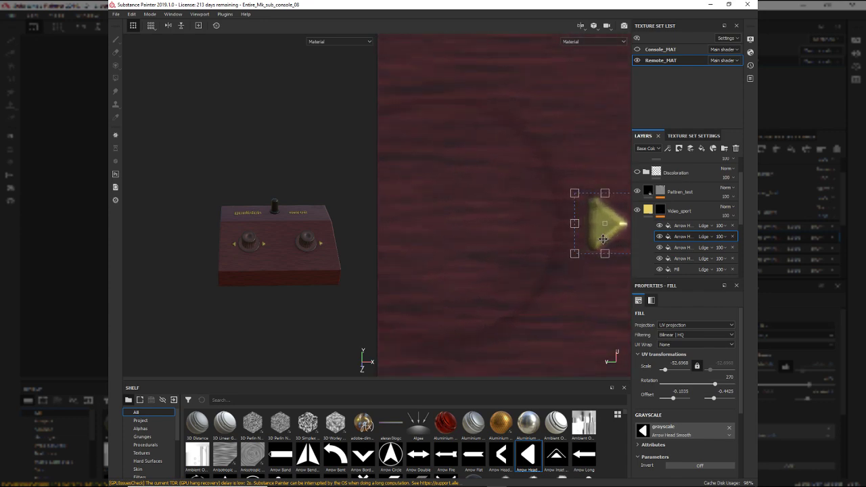
- Nudge the arrow right of the serve knob slightly inward to an offset of about -0.1035, -0.4411
{"action": "left_click_drag", "start_coordinate": [602, 239], "coordinate": [598, 240]}
{"action": "scroll", "coordinate": [480, 242], "scroll_direction": "up", "scroll_amount": 2}
{"action": "scroll", "coordinate": [460, 244], "scroll_direction": "down", "scroll_amount": 6}
- Rotate the third arrow fill to 90 degrees and move it from the dark side piece onto the red panel, at offset about 0, -0.104
{"action": "middle_click_drag", "start_coordinate": [496, 249], "coordinate": [551, 257], "text": "alt"}
{"action": "middle_click_drag", "start_coordinate": [433, 242], "coordinate": [753, 255], "text": "alt"}
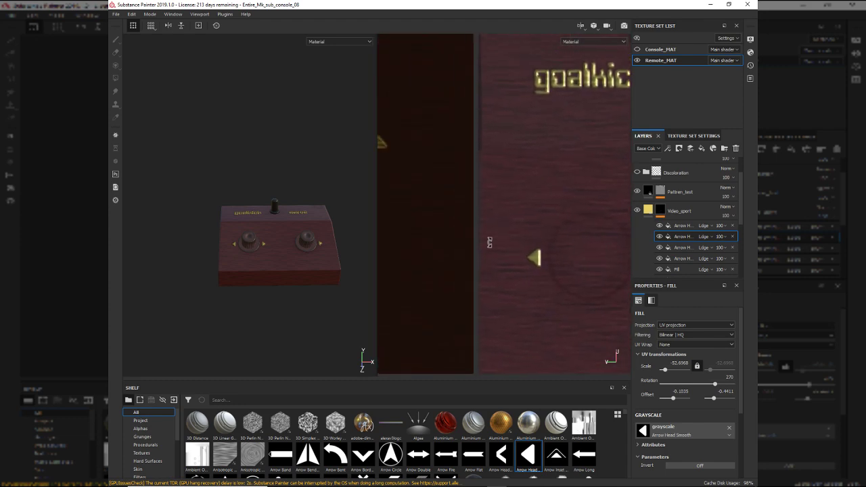
{"action": "middle_click_drag", "start_coordinate": [383, 199], "coordinate": [513, 253], "text": "alt"}
{"action": "scroll", "coordinate": [513, 253], "scroll_direction": "up", "scroll_amount": 1}
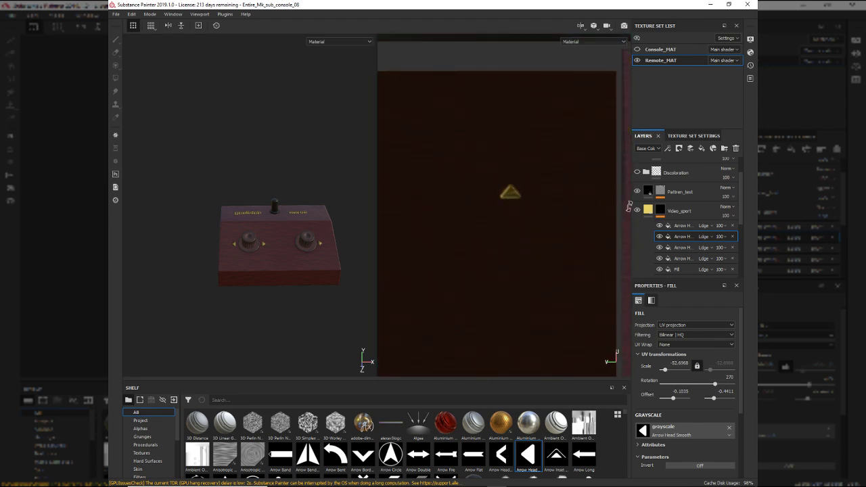
{"action": "left_click", "coordinate": [682, 247]}
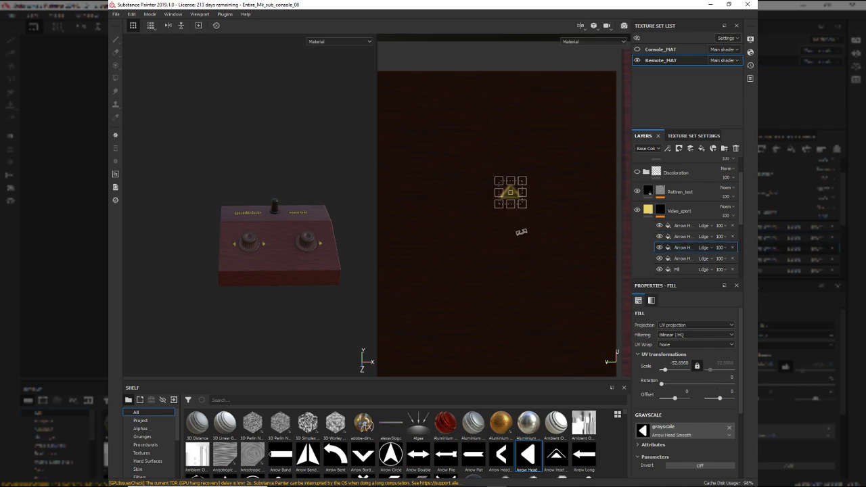
{"action": "left_click_drag", "start_coordinate": [535, 207], "coordinate": [543, 158]}
{"action": "left_click_drag", "start_coordinate": [518, 197], "coordinate": [639, 196]}
{"action": "scroll", "coordinate": [432, 228], "scroll_direction": "down", "scroll_amount": 2}
{"action": "middle_click_drag", "start_coordinate": [595, 233], "coordinate": [469, 160], "text": "alt"}
{"action": "scroll", "coordinate": [427, 212], "scroll_direction": "up", "scroll_amount": 4}
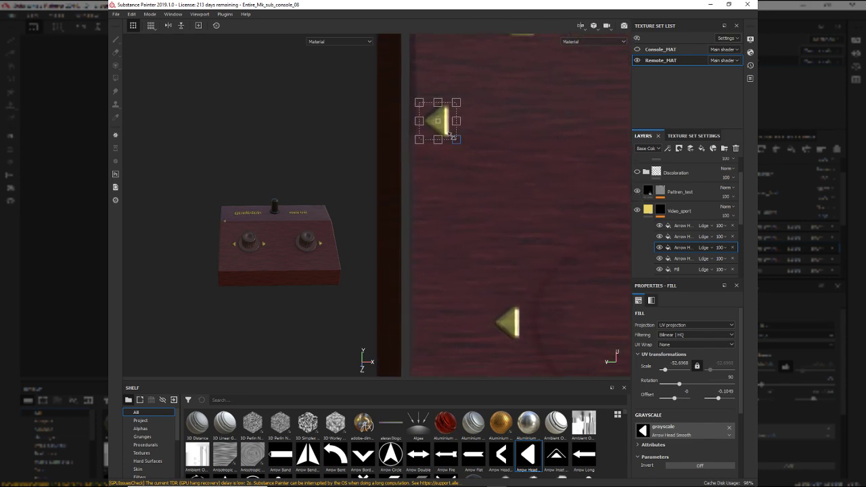
- Align the third arrow with the one left of the goalkick knob and move it straight across to the knob's other side, at about -0.1026, -0.2349
{"action": "left_click_drag", "start_coordinate": [452, 137], "coordinate": [514, 326]}
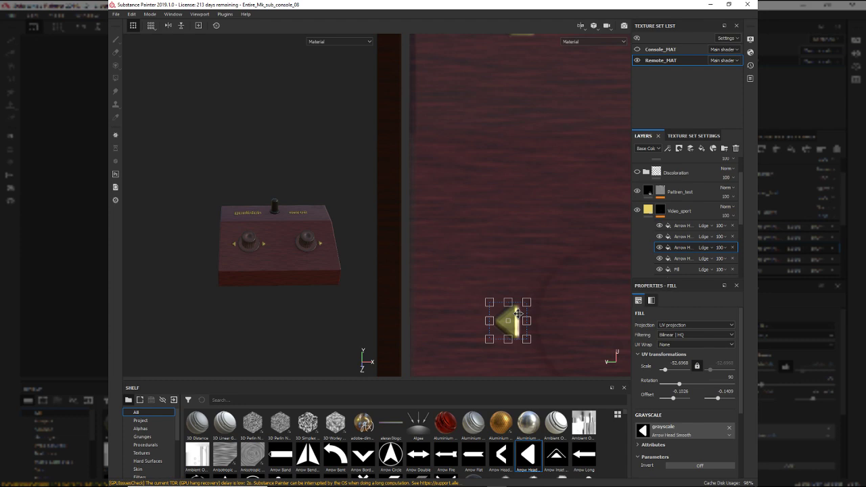
{"action": "left_click_drag", "start_coordinate": [517, 317], "coordinate": [528, 297], "text": "alt"}
{"action": "middle_click_drag", "start_coordinate": [558, 364], "coordinate": [492, 203], "text": "alt"}
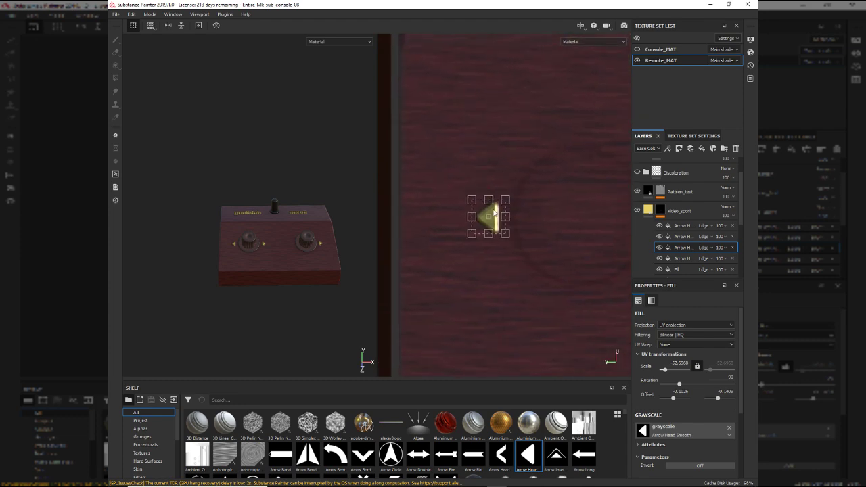
{"action": "left_click_drag", "start_coordinate": [502, 223], "coordinate": [670, 229], "text": "shift"}
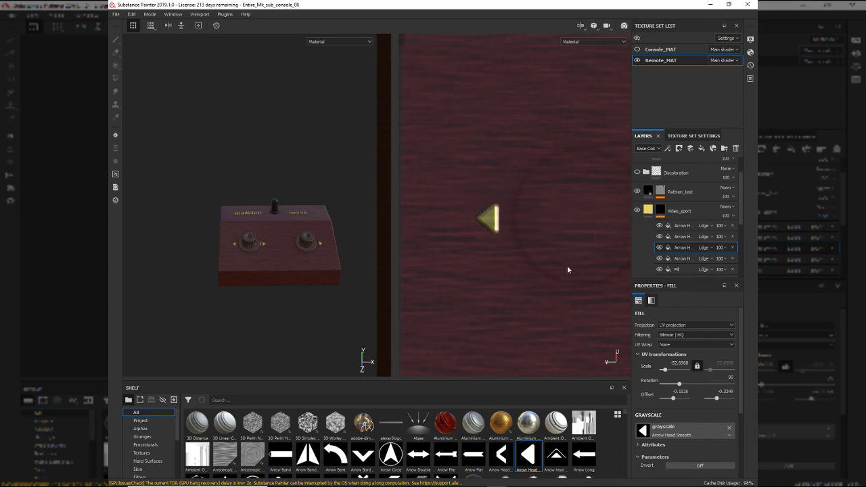
{"action": "middle_click_drag", "start_coordinate": [568, 264], "coordinate": [467, 266], "text": "alt"}
{"action": "scroll", "coordinate": [528, 268], "scroll_direction": "up", "scroll_amount": 2}
{"action": "middle_click_drag", "start_coordinate": [528, 266], "coordinate": [665, 310], "text": "alt"}
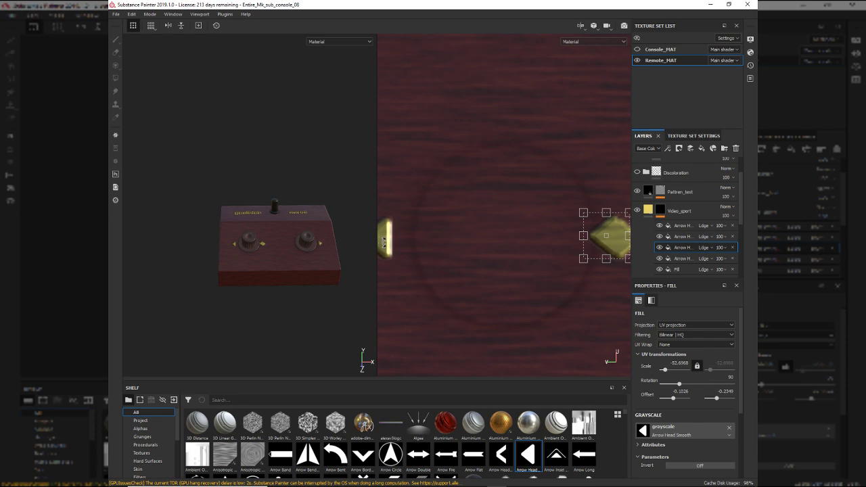
{"action": "left_click", "coordinate": [671, 226]}
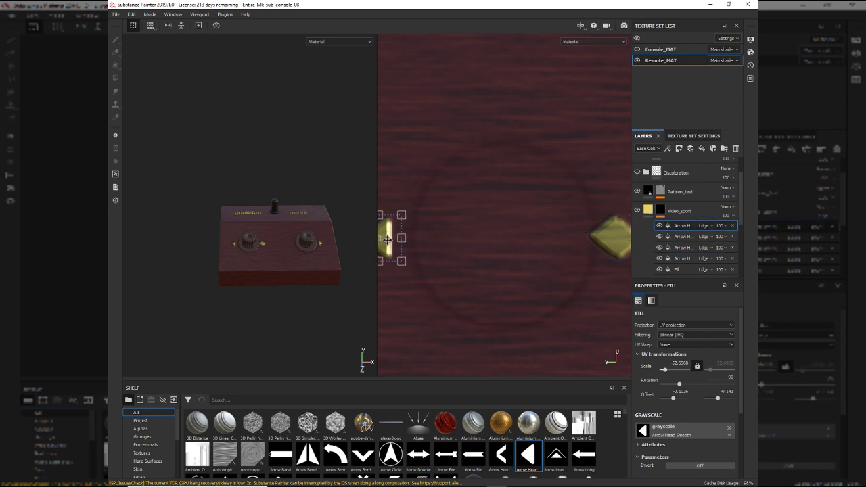
{"action": "left_click_drag", "start_coordinate": [387, 239], "coordinate": [610, 252]}
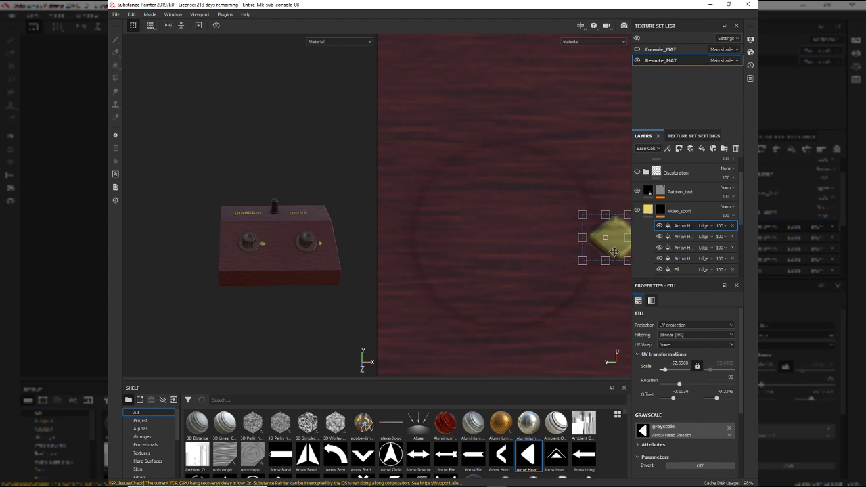
{"action": "key", "text": "ctrl+z"}
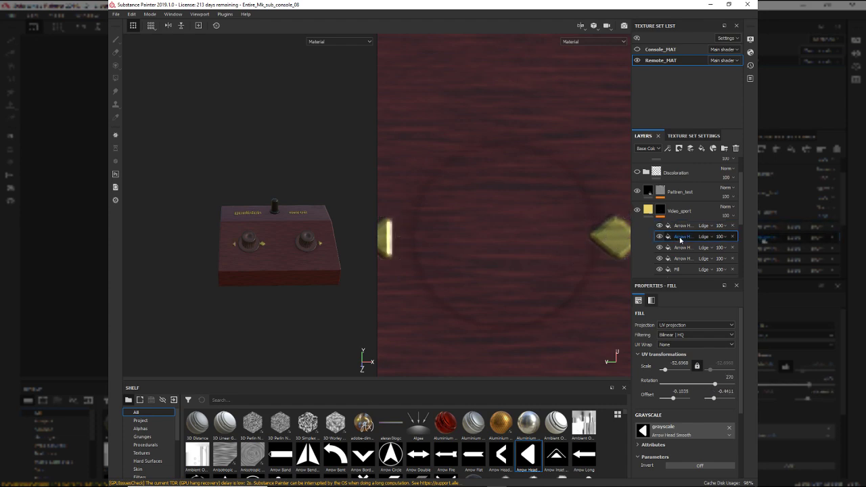
- Move the third arrow fill across to the left side of the serve knob's ring, at offset about -0.1034, -0.3392
{"action": "left_click", "coordinate": [674, 248]}
{"action": "left_click_drag", "start_coordinate": [583, 261], "coordinate": [647, 250]}
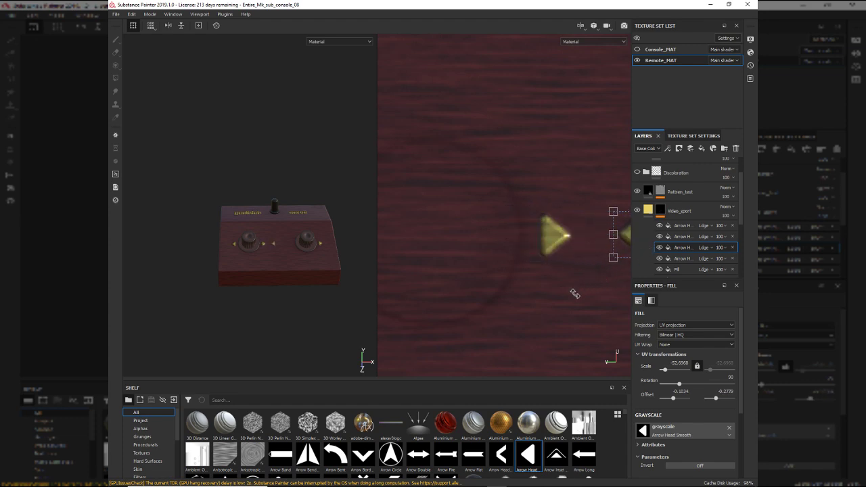
{"action": "scroll", "coordinate": [577, 292], "scroll_direction": "down", "scroll_amount": 3}
{"action": "middle_click_drag", "start_coordinate": [514, 295], "coordinate": [436, 293], "text": "alt"}
{"action": "middle_click_drag", "start_coordinate": [532, 320], "coordinate": [508, 314], "text": "alt"}
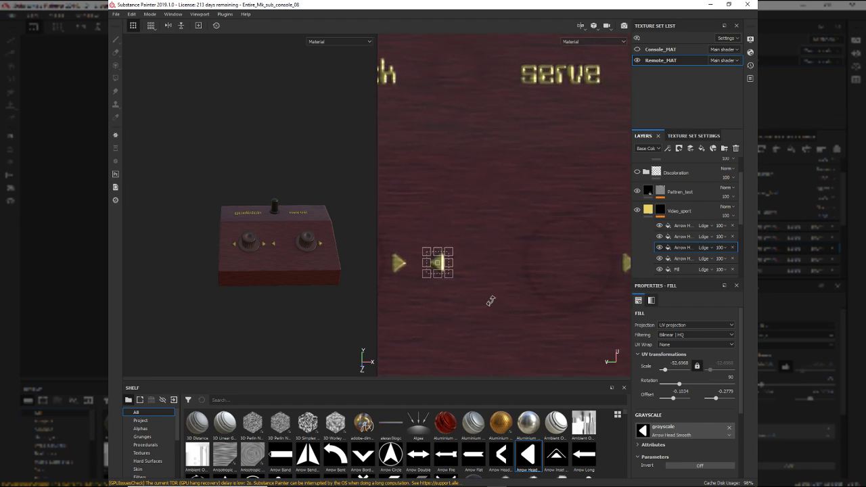
{"action": "left_click_drag", "start_coordinate": [442, 267], "coordinate": [512, 273]}
- Examine the placement of all four arrows around the goalkick and serve knobs on the remote from several angles
{"action": "scroll", "coordinate": [268, 283], "scroll_direction": "down", "scroll_amount": 1}
{"action": "left_click_drag", "start_coordinate": [258, 247], "coordinate": [292, 277], "text": "alt"}
{"action": "scroll", "coordinate": [269, 281], "scroll_direction": "up", "scroll_amount": 3}
{"action": "middle_click_drag", "start_coordinate": [352, 274], "coordinate": [299, 287], "text": "alt"}
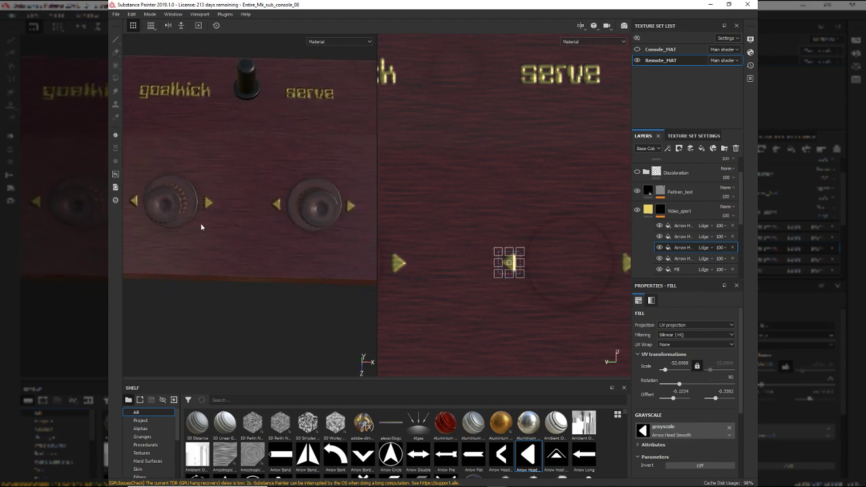
{"action": "left_click_drag", "start_coordinate": [237, 280], "coordinate": [264, 253], "text": "alt"}
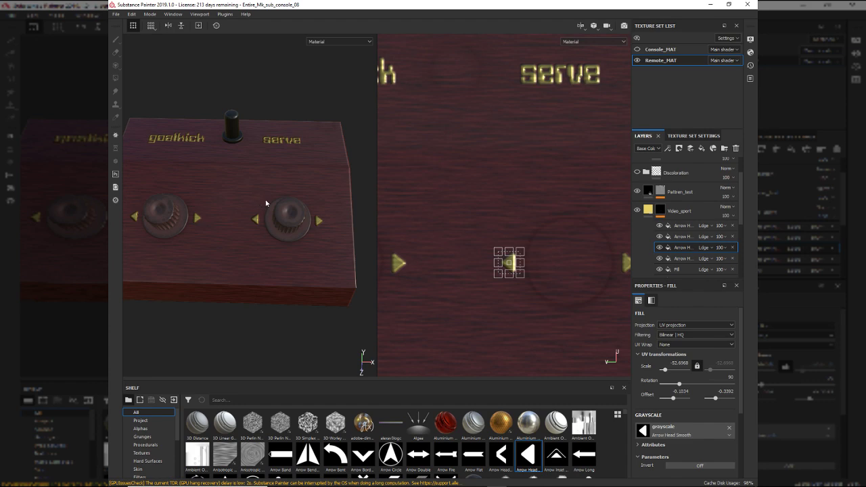
{"action": "left_click_drag", "start_coordinate": [290, 242], "coordinate": [324, 257], "text": "alt"}
{"action": "scroll", "coordinate": [451, 253], "scroll_direction": "down", "scroll_amount": 3}
{"action": "middle_click_drag", "start_coordinate": [492, 229], "coordinate": [531, 195], "text": "alt"}
{"action": "scroll", "coordinate": [531, 195], "scroll_direction": "down", "scroll_amount": 3}
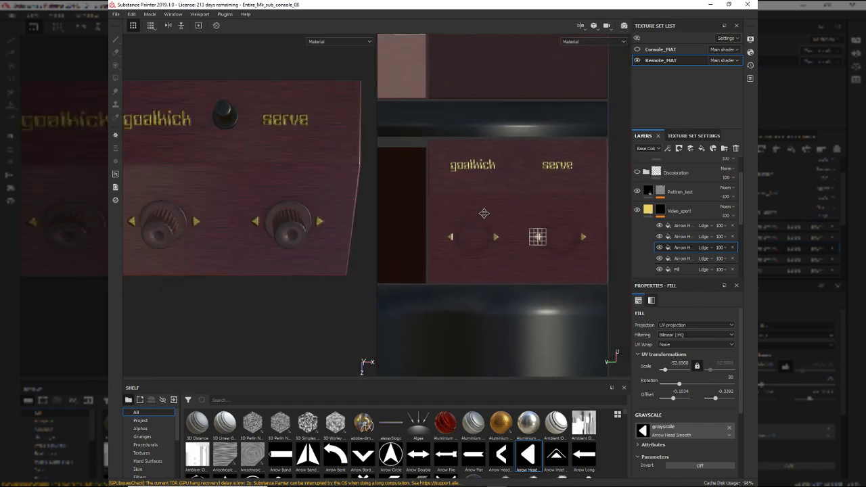
{"action": "left_click_drag", "start_coordinate": [265, 277], "coordinate": [290, 217], "text": "alt"}
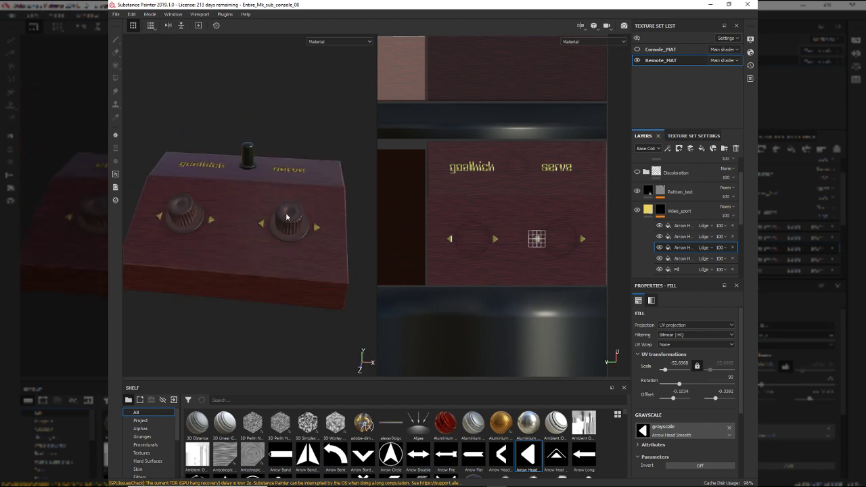
{"action": "left_click_drag", "start_coordinate": [284, 263], "coordinate": [300, 259], "text": "alt+shift"}
{"action": "scroll", "coordinate": [299, 259], "scroll_direction": "down", "scroll_amount": 2}
{"action": "left_click_drag", "start_coordinate": [270, 218], "coordinate": [360, 269], "text": "alt"}
{"action": "scroll", "coordinate": [710, 228], "scroll_direction": "up", "scroll_amount": 2}
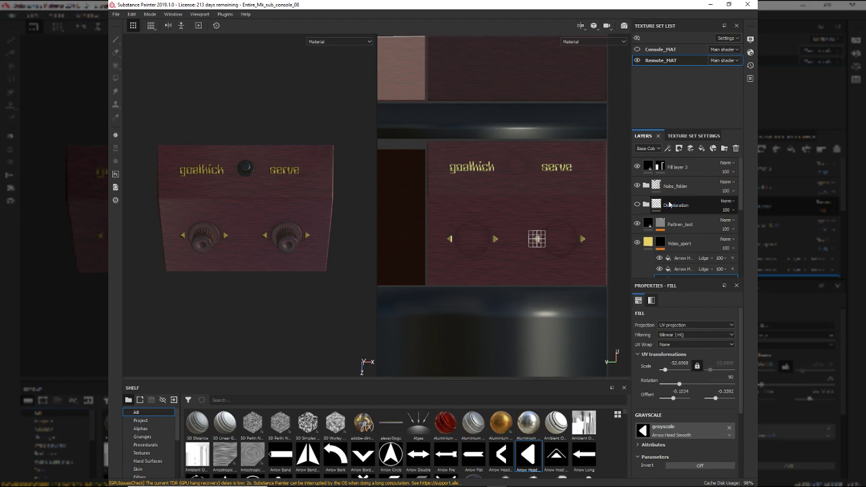
- Make the Discoloration folder visible and inspect its effect on the remote from several angles
{"action": "left_click", "coordinate": [637, 206]}
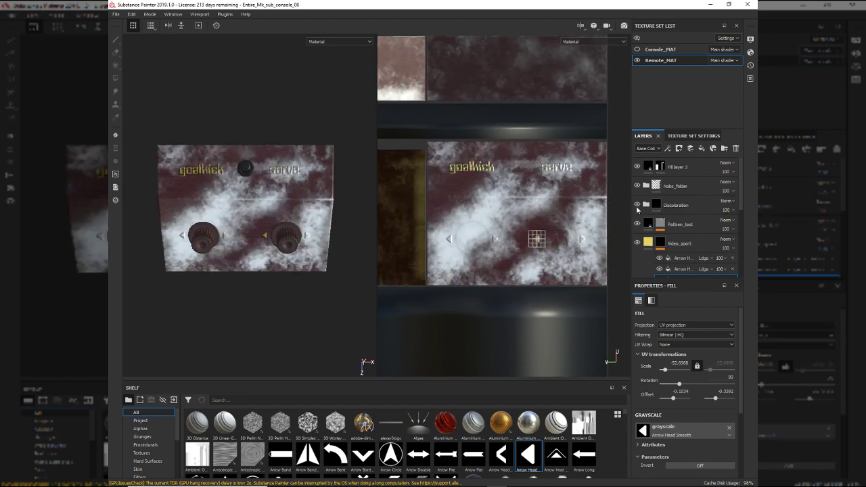
{"action": "left_click_drag", "start_coordinate": [295, 291], "coordinate": [299, 202], "text": "alt"}
{"action": "right_click_drag", "start_coordinate": [301, 201], "coordinate": [313, 310], "text": "alt"}
{"action": "middle_click_drag", "start_coordinate": [312, 311], "coordinate": [325, 211], "text": "alt"}
{"action": "right_click_drag", "start_coordinate": [325, 211], "coordinate": [319, 242], "text": "alt"}
{"action": "middle_click_drag", "start_coordinate": [319, 283], "coordinate": [306, 266], "text": "alt"}
{"action": "left_click_drag", "start_coordinate": [321, 267], "coordinate": [302, 175], "text": "alt"}
{"action": "scroll", "coordinate": [305, 263], "scroll_direction": "down", "scroll_amount": 3}
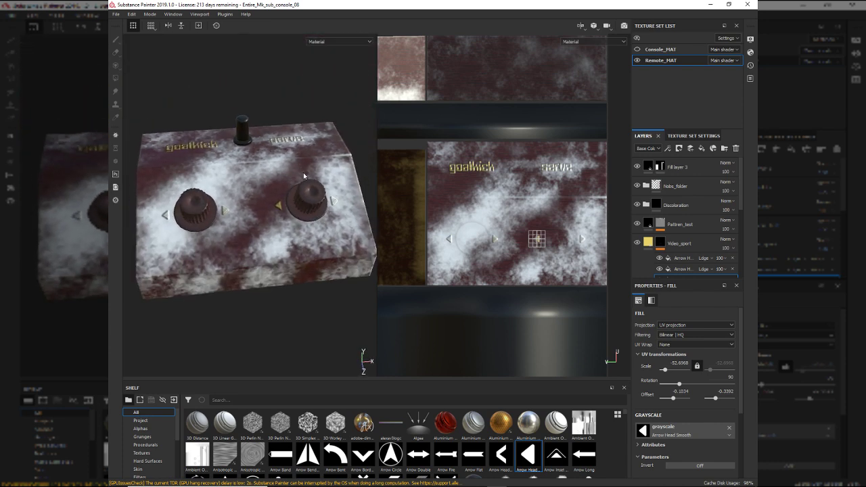
{"action": "key", "text": "alt"}
{"action": "left_click_drag", "start_coordinate": [276, 249], "coordinate": [261, 241], "text": "alt"}
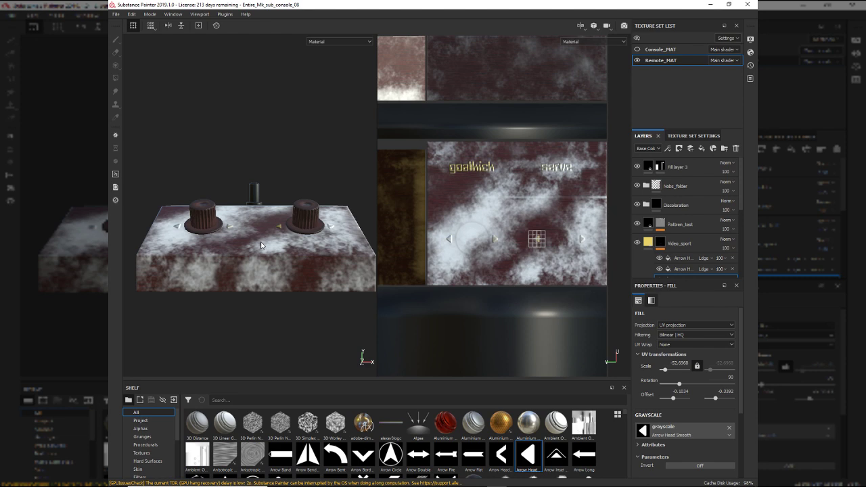
{"action": "left_click_drag", "start_coordinate": [304, 145], "coordinate": [300, 239], "text": "alt"}
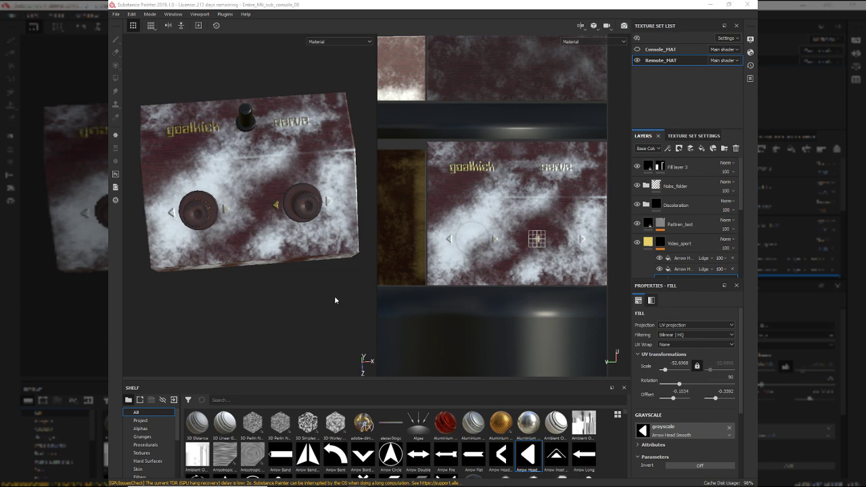
{"action": "left_click_drag", "start_coordinate": [305, 303], "coordinate": [313, 250], "text": "alt"}
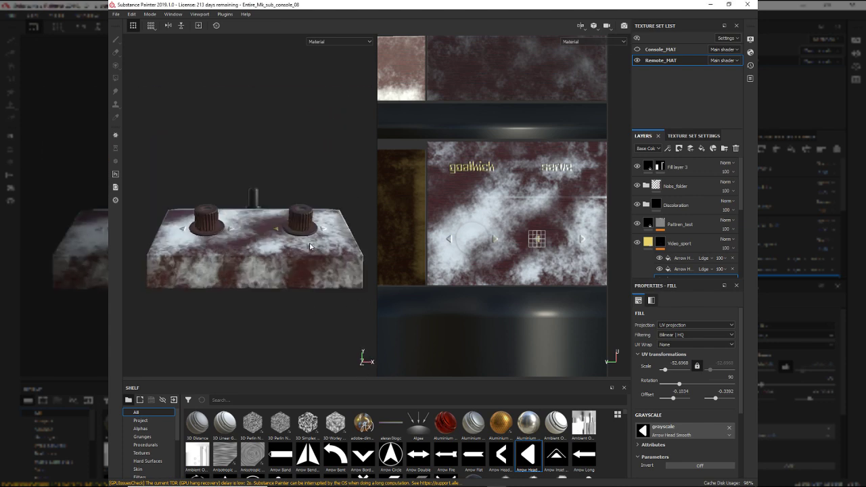
{"action": "left_click_drag", "start_coordinate": [303, 124], "coordinate": [397, 251], "text": "alt"}
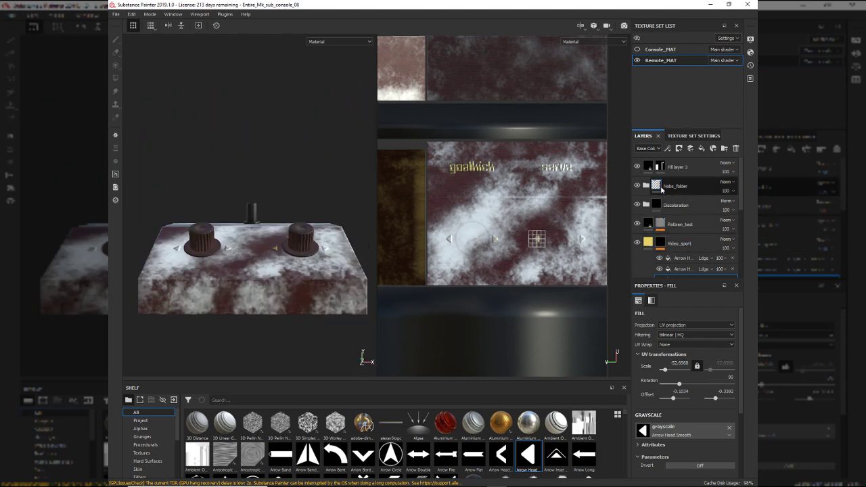
{"action": "scroll", "coordinate": [686, 196], "scroll_direction": "down", "scroll_amount": 1}
{"action": "scroll", "coordinate": [683, 202], "scroll_direction": "up", "scroll_amount": 1}
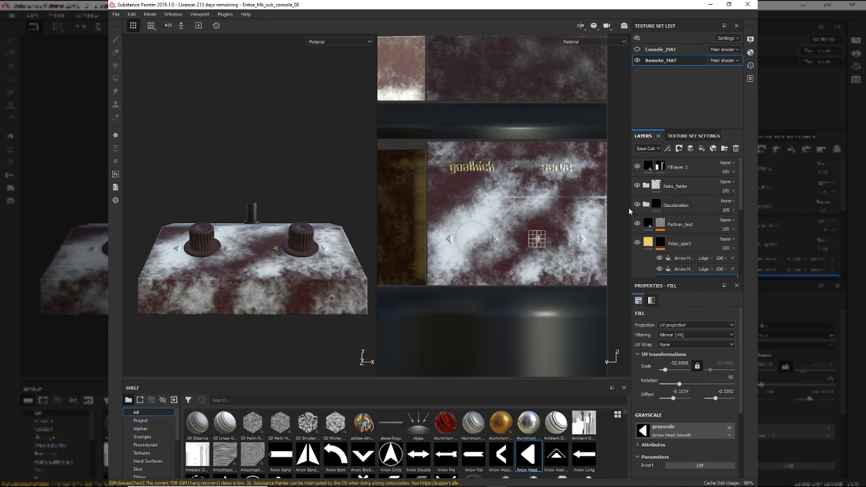
- Expand the Discoloration folder and change its base color blending mode so the stains tint the wood instead of covering it
{"action": "left_click", "coordinate": [646, 205]}
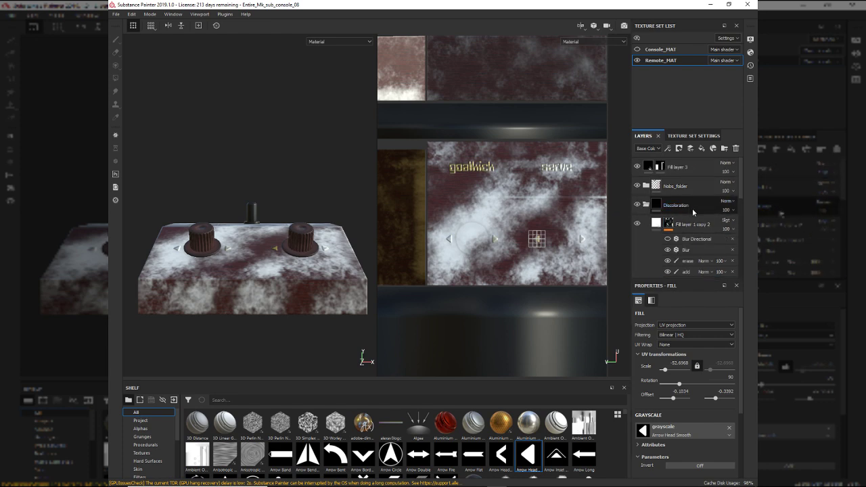
{"action": "left_click", "coordinate": [668, 241]}
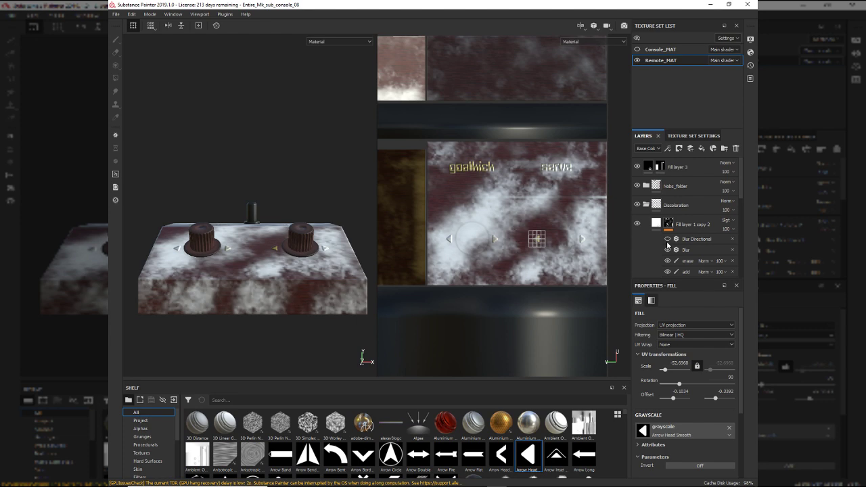
{"action": "left_click_drag", "start_coordinate": [278, 230], "coordinate": [325, 230], "text": "alt"}
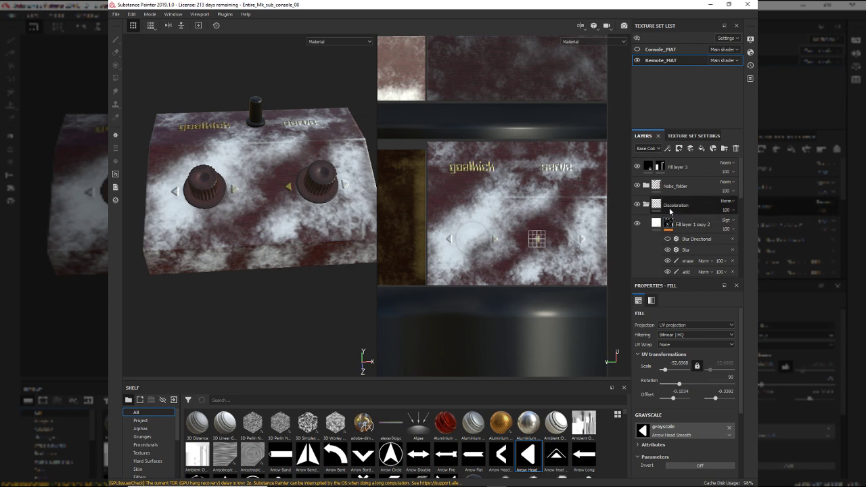
{"action": "left_click", "coordinate": [726, 201]}
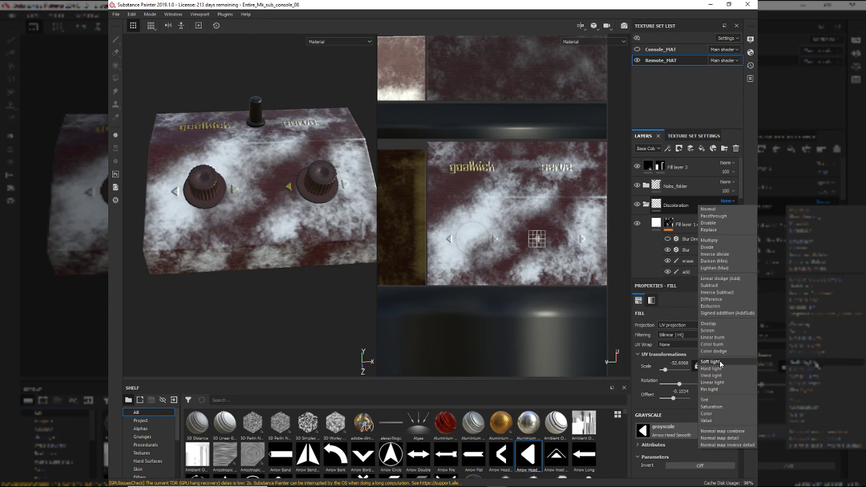
{"action": "left_click", "coordinate": [713, 382]}
{"action": "left_click_drag", "start_coordinate": [301, 205], "coordinate": [312, 295], "text": "alt"}
- Compare the remote's wood with Fill layer 1 copy 1 in the Wood folder shown and hidden, leaving the layer hidden
{"action": "scroll", "coordinate": [683, 247], "scroll_direction": "down", "scroll_amount": 8}
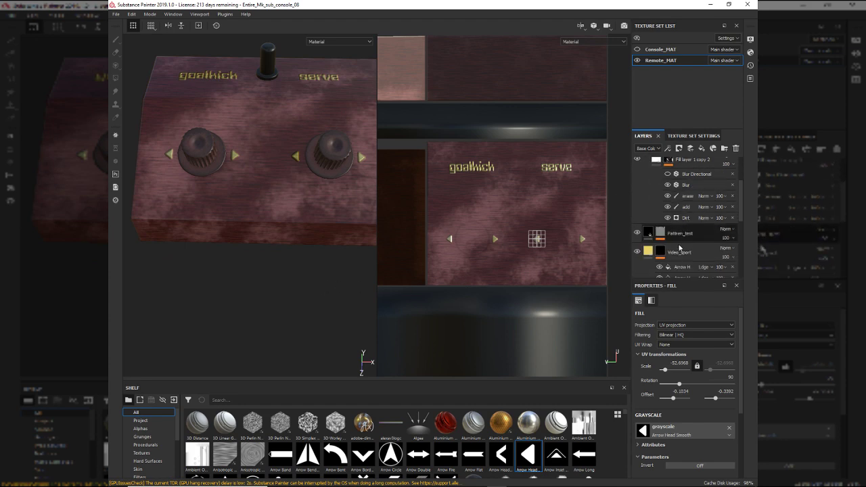
{"action": "scroll", "coordinate": [643, 205], "scroll_direction": "up", "scroll_amount": 1}
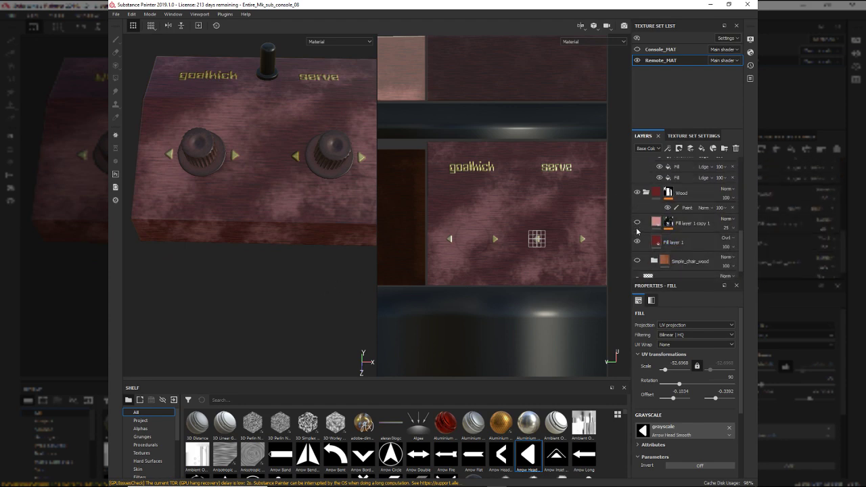
{"action": "left_click", "coordinate": [637, 224]}
{"action": "left_click", "coordinate": [637, 224]}
{"action": "left_click", "coordinate": [638, 225]}
{"action": "left_click", "coordinate": [638, 224]}
{"action": "left_click", "coordinate": [637, 225]}
{"action": "left_click", "coordinate": [638, 224]}
{"action": "left_click", "coordinate": [638, 225]}
{"action": "left_click", "coordinate": [638, 224]}
{"action": "left_click_drag", "start_coordinate": [248, 236], "coordinate": [406, 234], "text": "alt"}
{"action": "right_click_drag", "start_coordinate": [309, 228], "coordinate": [217, 229], "text": "alt"}
{"action": "left_click_drag", "start_coordinate": [217, 229], "coordinate": [295, 216], "text": "alt"}
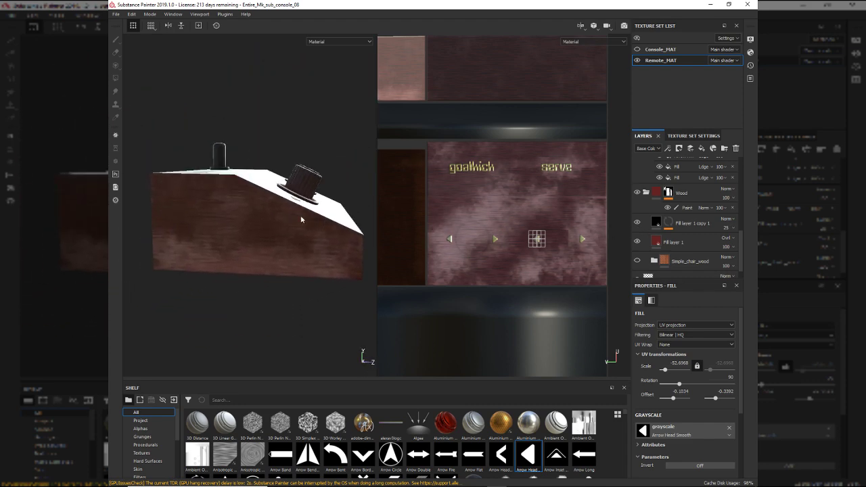
{"action": "left_click", "coordinate": [638, 222]}
{"action": "left_click", "coordinate": [639, 223]}
{"action": "left_click_drag", "start_coordinate": [291, 251], "coordinate": [211, 297], "text": "alt"}
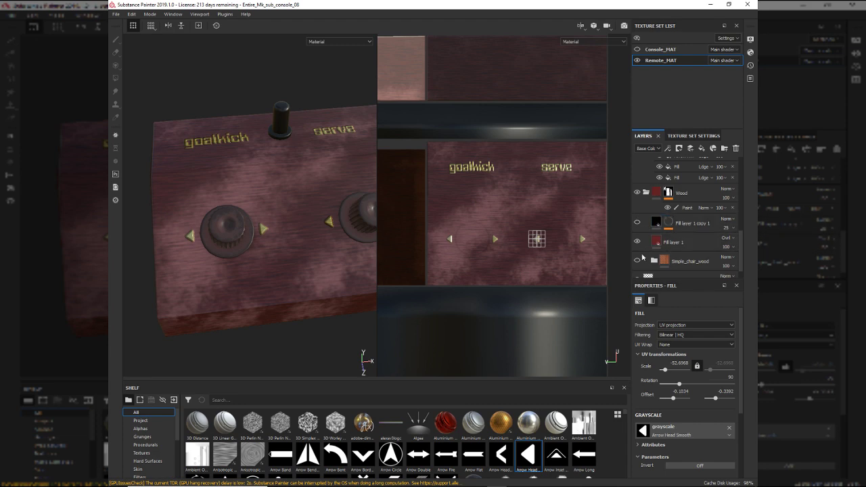
- Duplicate Fill layer 1 inside the Wood folder
{"action": "left_click", "coordinate": [707, 245]}
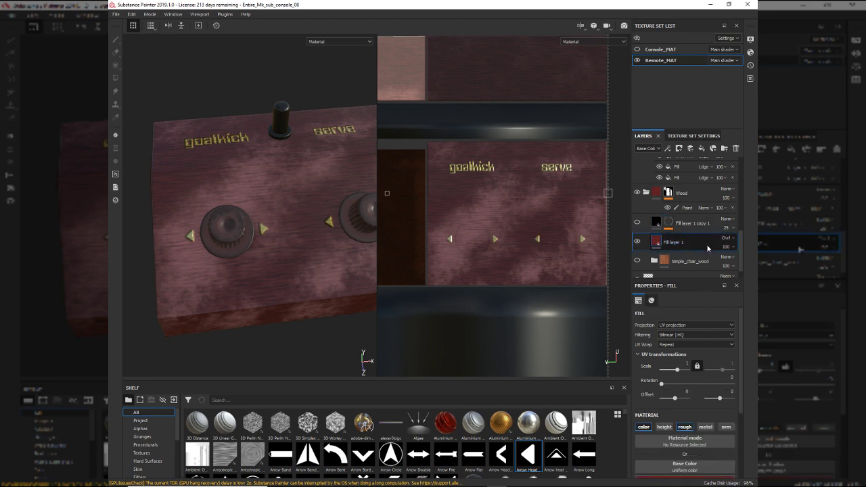
{"action": "key", "text": "ctrl+d"}
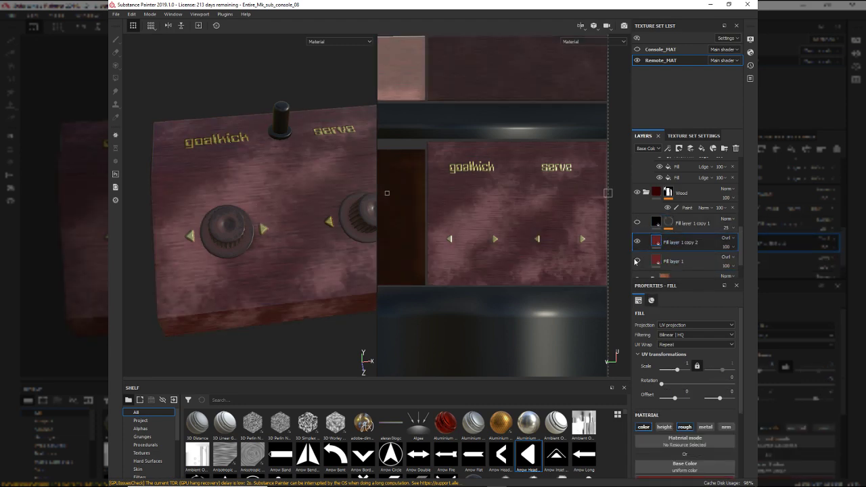
- Try a green base color on Fill layer 1 copy 2 in the Wood folder and check it on the remote
{"action": "scroll", "coordinate": [653, 447], "scroll_direction": "down", "scroll_amount": 1}
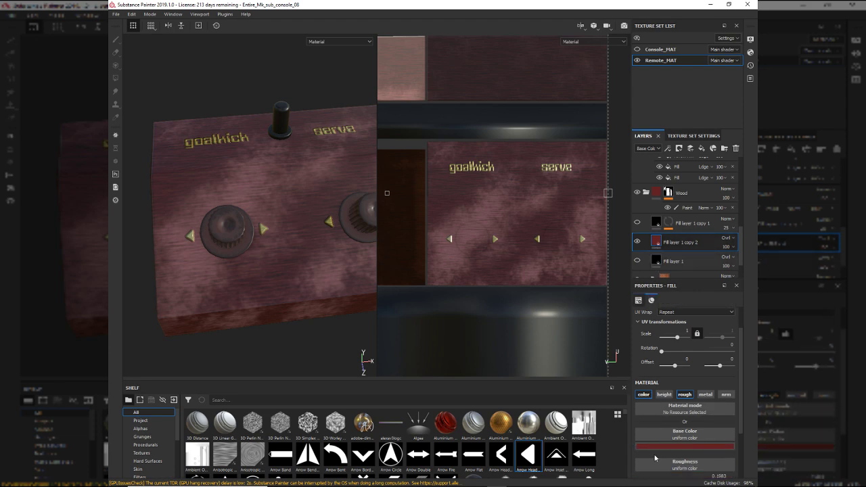
{"action": "left_click", "coordinate": [660, 448]}
{"action": "left_click_drag", "start_coordinate": [715, 432], "coordinate": [722, 405]}
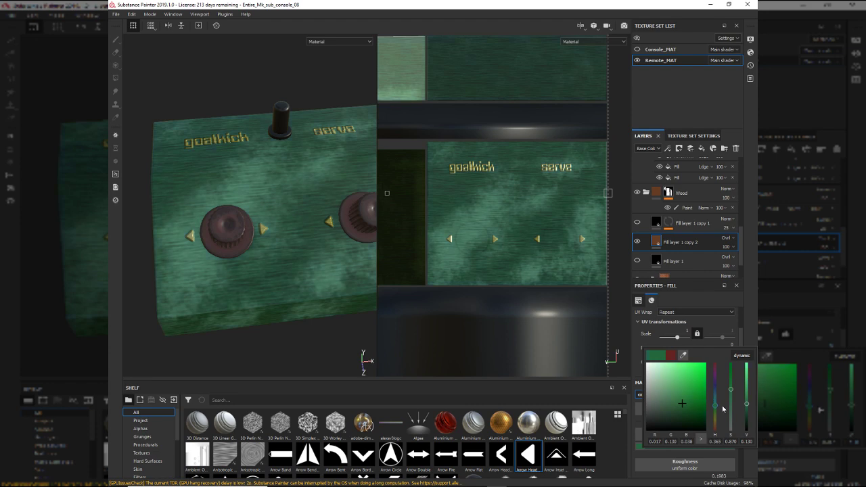
{"action": "left_click_drag", "start_coordinate": [328, 282], "coordinate": [261, 246], "text": "alt"}
{"action": "left_click_drag", "start_coordinate": [282, 211], "coordinate": [289, 205], "text": "alt"}
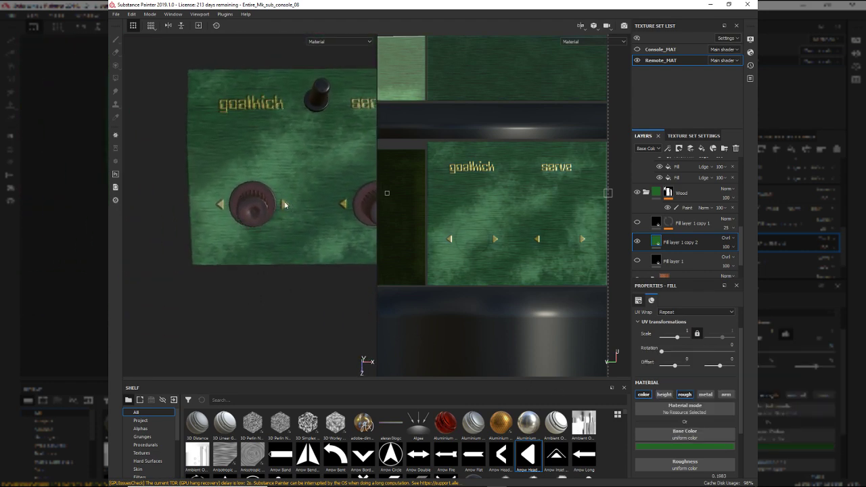
- Show Fill layer 1 copy 1 and try a blue base color on Fill layer 1 copy 2
{"action": "left_click", "coordinate": [637, 223]}
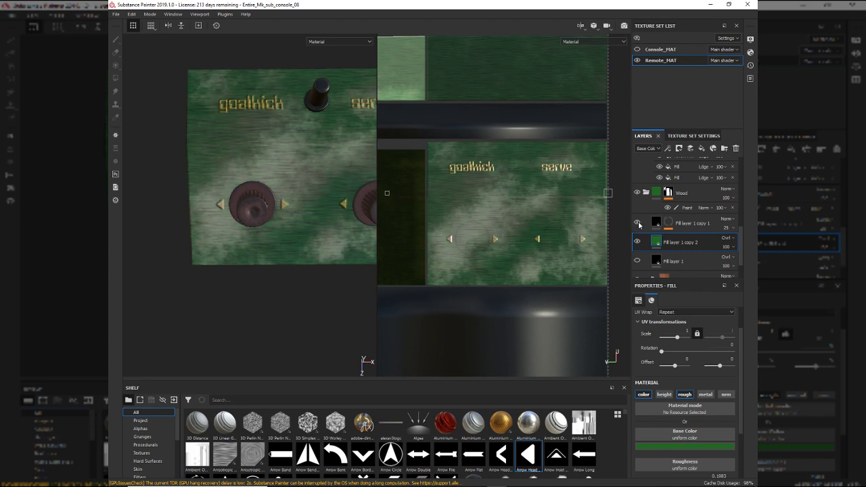
{"action": "left_click", "coordinate": [675, 447]}
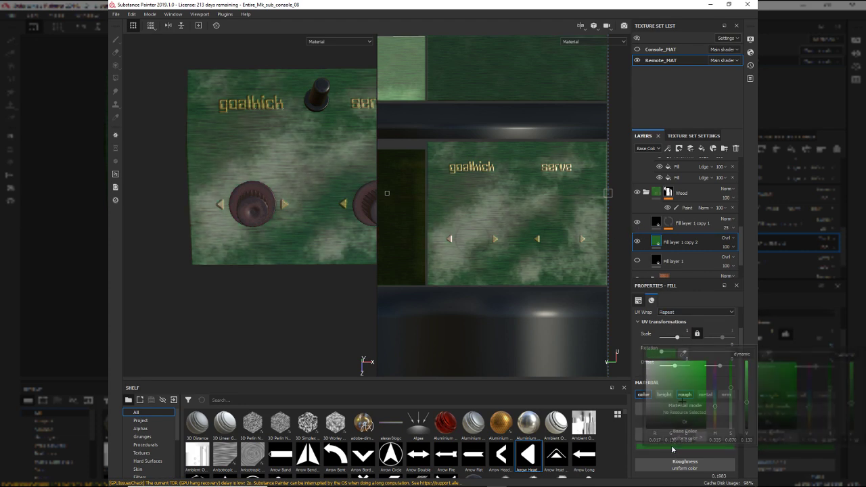
{"action": "left_click_drag", "start_coordinate": [713, 406], "coordinate": [735, 390]}
{"action": "mouse_move", "coordinate": [296, 315]}
{"action": "left_mouse_down", "text": "alt"}
{"action": "mouse_move", "coordinate": [347, 261]}
{"action": "mouse_move", "coordinate": [331, 294]}
{"action": "mouse_move", "coordinate": [311, 296]}
{"action": "mouse_move", "coordinate": [283, 320]}
{"action": "left_mouse_up", "text": "alt"}
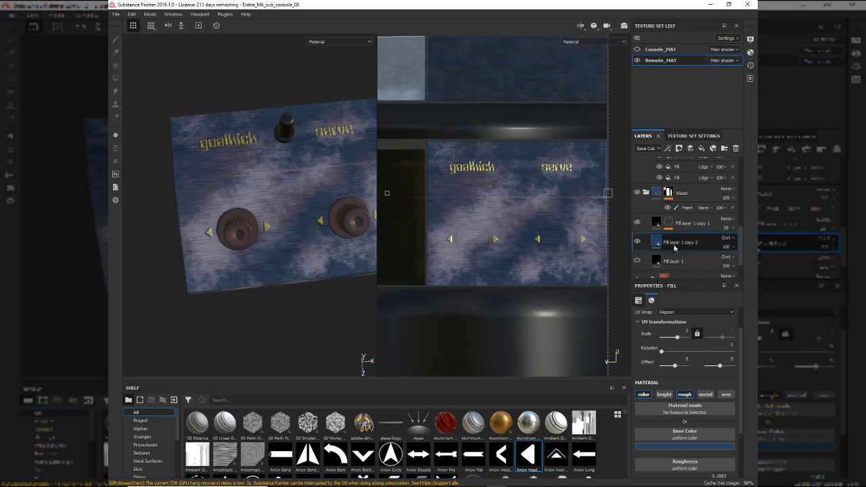
- Delete Fill layer 1 copy 2, show the original red Fill layer 1 and hide Fill layer 1 copy 1
{"action": "key", "text": "Delete"}
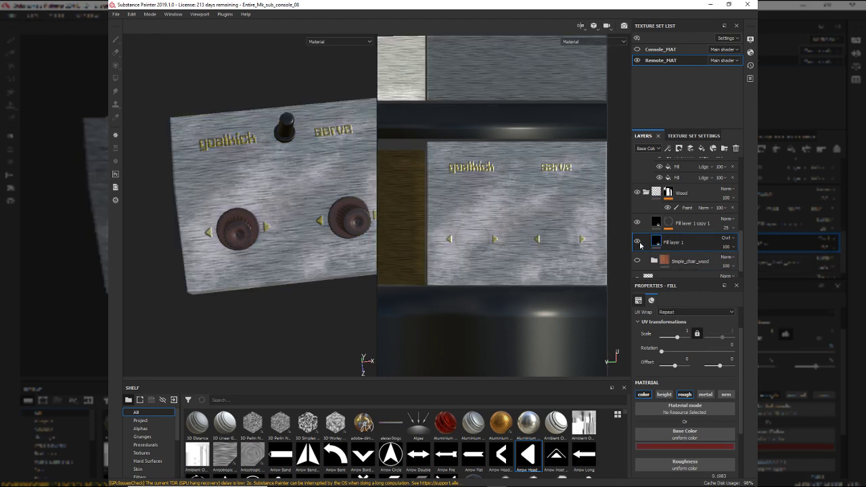
{"action": "left_click", "coordinate": [637, 242]}
{"action": "left_click_drag", "start_coordinate": [271, 275], "coordinate": [262, 238], "text": "alt"}
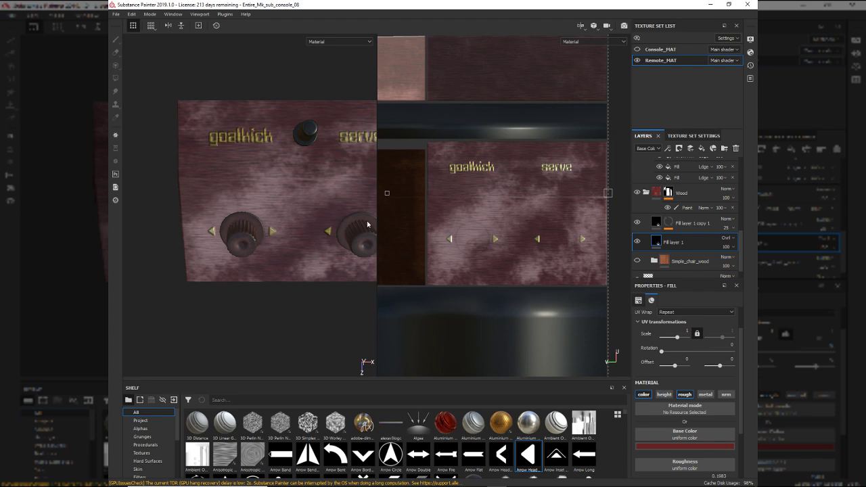
{"action": "left_click", "coordinate": [637, 223]}
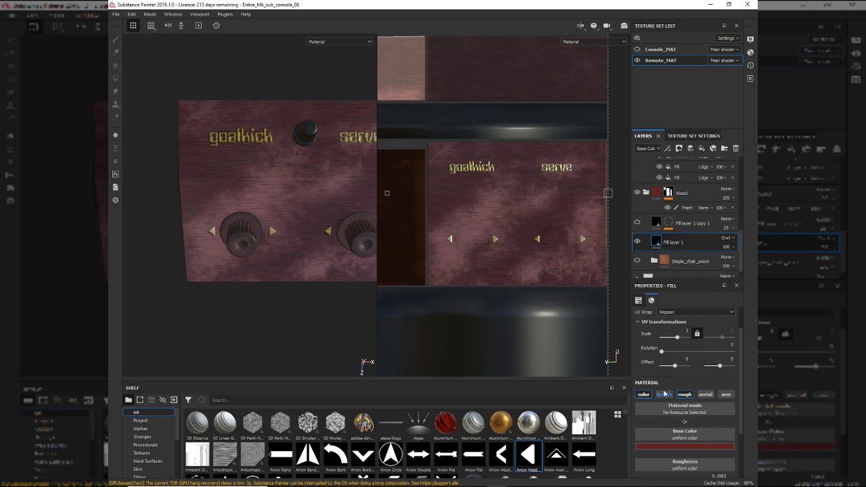
- Duplicate Fill layer 1, hide the original, and try a purple base color on the copy
{"action": "key", "text": "ctrl+d"}
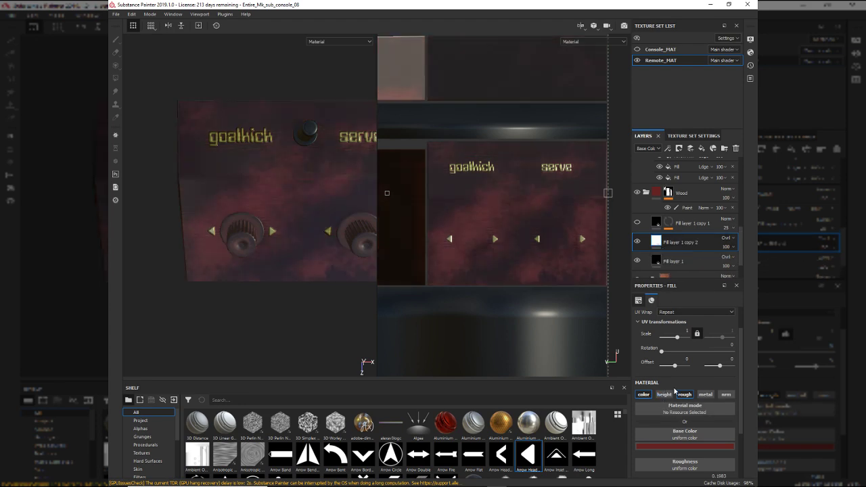
{"action": "left_click", "coordinate": [685, 395]}
{"action": "left_click", "coordinate": [637, 260]}
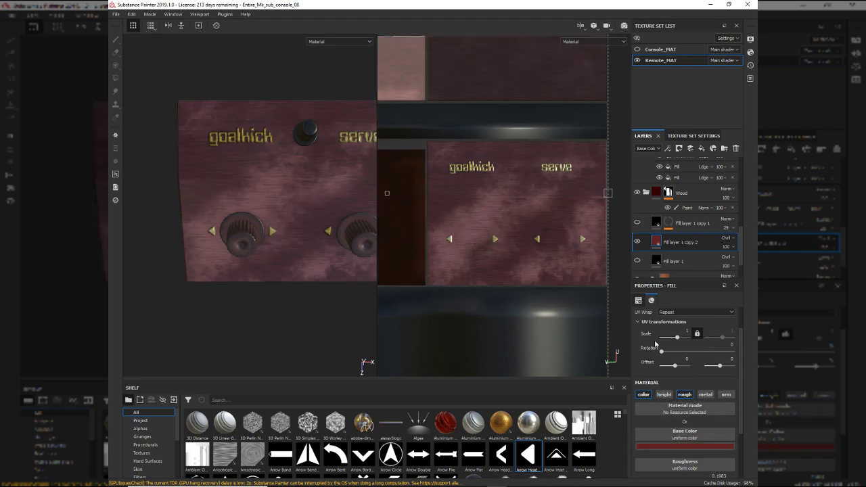
{"action": "left_click", "coordinate": [650, 446]}
{"action": "left_click_drag", "start_coordinate": [710, 414], "coordinate": [728, 383]}
{"action": "left_click_drag", "start_coordinate": [284, 257], "coordinate": [498, 261], "text": "alt"}
{"action": "left_click_drag", "start_coordinate": [323, 271], "coordinate": [252, 336], "text": "alt"}
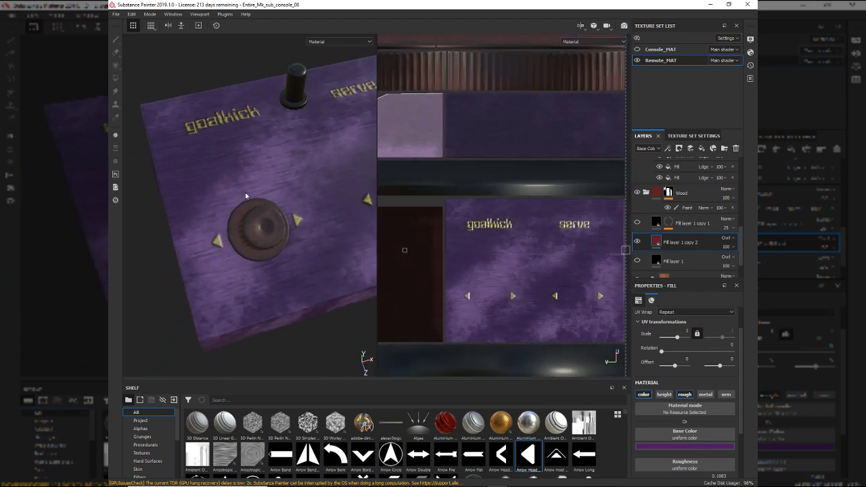
- Try a teal green base color on the duplicated wood fill and view it on the whole remote
{"action": "left_click", "coordinate": [686, 447]}
{"action": "left_click_drag", "start_coordinate": [716, 379], "coordinate": [722, 398]}
{"action": "left_click", "coordinate": [282, 298]}
{"action": "scroll", "coordinate": [282, 298], "scroll_direction": "down", "scroll_amount": 3}
{"action": "left_click_drag", "start_coordinate": [283, 298], "coordinate": [250, 283], "text": "alt"}
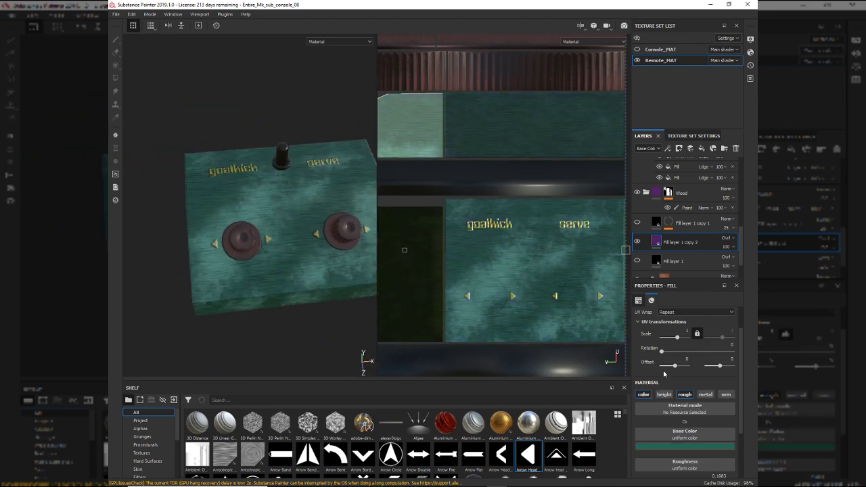
- Try an olive yellow base color on the duplicated wood fill and inspect the remote
{"action": "left_click", "coordinate": [685, 446]}
{"action": "mouse_move", "coordinate": [718, 404]}
{"action": "left_mouse_down"}
{"action": "mouse_move", "coordinate": [726, 422]}
{"action": "mouse_move", "coordinate": [692, 383]}
{"action": "mouse_move", "coordinate": [699, 367]}
{"action": "mouse_move", "coordinate": [697, 424]}
{"action": "mouse_move", "coordinate": [698, 400]}
{"action": "left_mouse_up"}
{"action": "left_click_drag", "start_coordinate": [230, 302], "coordinate": [272, 298], "text": "alt"}
{"action": "middle_click_drag", "start_coordinate": [272, 294], "coordinate": [254, 297], "text": "alt"}
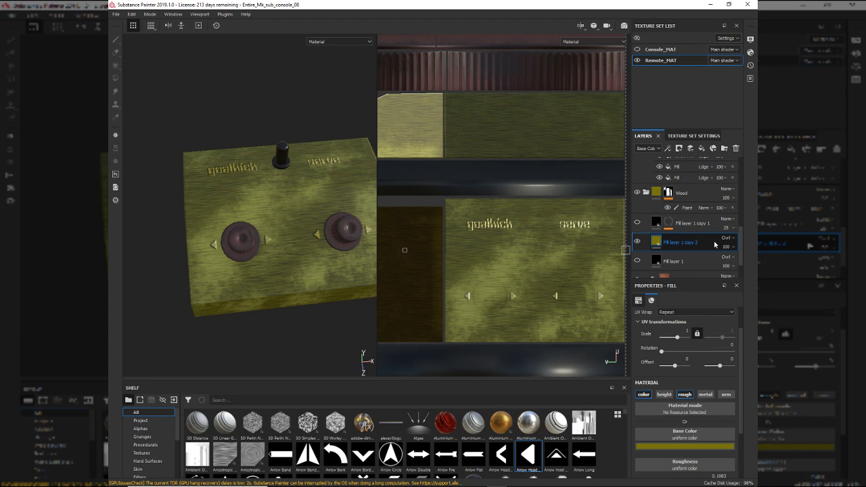
- Delete the recolored duplicate from the Wood folder and show the original red Fill layer 1
{"action": "key", "text": "Delete"}
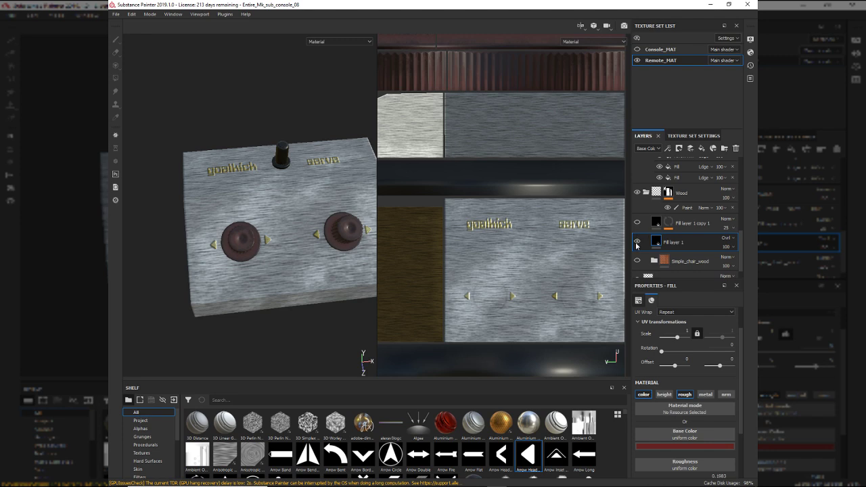
{"action": "left_click", "coordinate": [636, 243]}
{"action": "left_click", "coordinate": [636, 243]}
{"action": "left_click", "coordinate": [636, 242]}
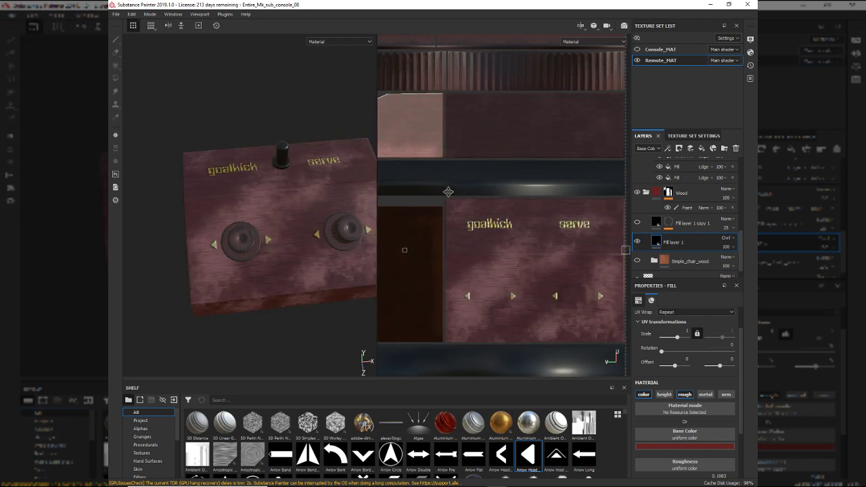
- Compare the remote with the Discoloration folder's Fill layer 1 copy 2 hidden and shown
{"action": "scroll", "coordinate": [669, 217], "scroll_direction": "up", "scroll_amount": 5}
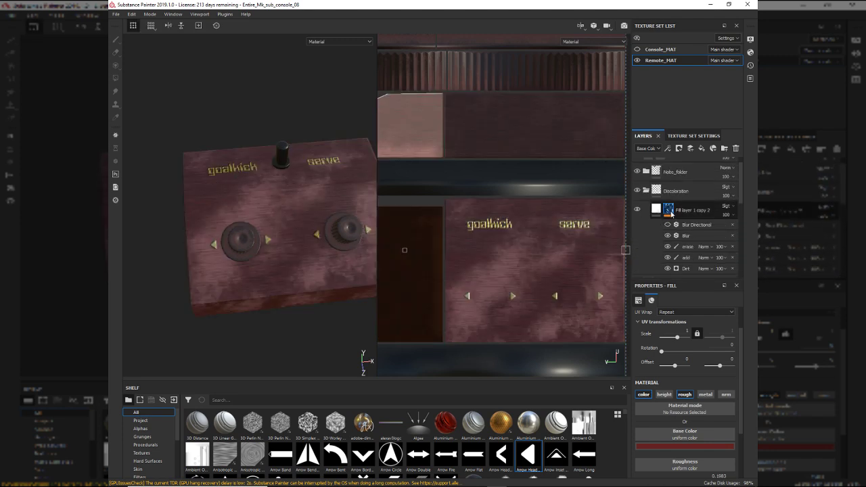
{"action": "scroll", "coordinate": [676, 228], "scroll_direction": "down", "scroll_amount": 1}
{"action": "scroll", "coordinate": [684, 236], "scroll_direction": "up", "scroll_amount": 1}
{"action": "left_click", "coordinate": [655, 197]}
{"action": "left_click", "coordinate": [637, 209]}
{"action": "left_click", "coordinate": [637, 211]}
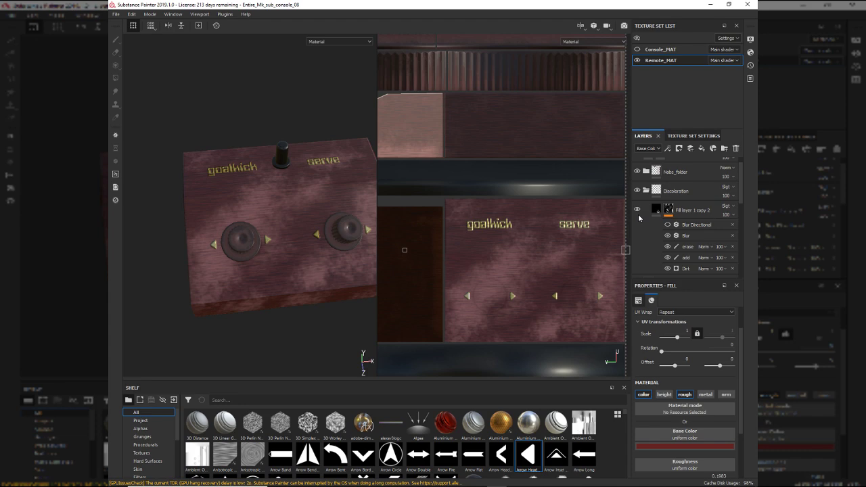
{"action": "left_click_drag", "start_coordinate": [355, 277], "coordinate": [282, 302], "text": "alt"}
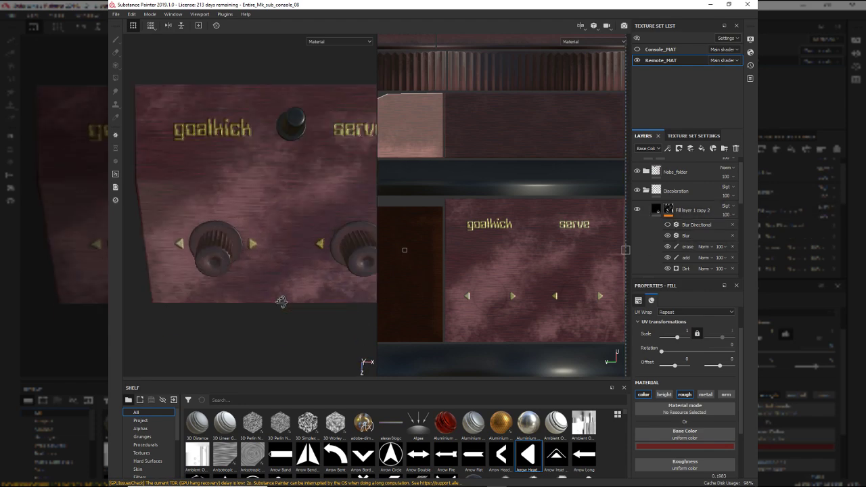
- Add a fill layer above Fill layer 1 copy 2 in the Discoloration folder and set its base color to black
{"action": "left_click", "coordinate": [701, 148]}
{"action": "scroll", "coordinate": [675, 208], "scroll_direction": "down", "scroll_amount": 1}
{"action": "scroll", "coordinate": [675, 225], "scroll_direction": "up", "scroll_amount": 2}
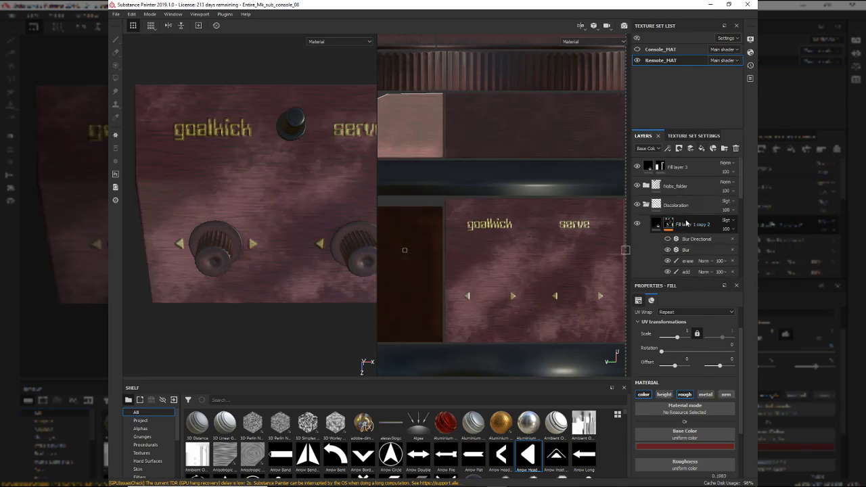
{"action": "left_click", "coordinate": [690, 223]}
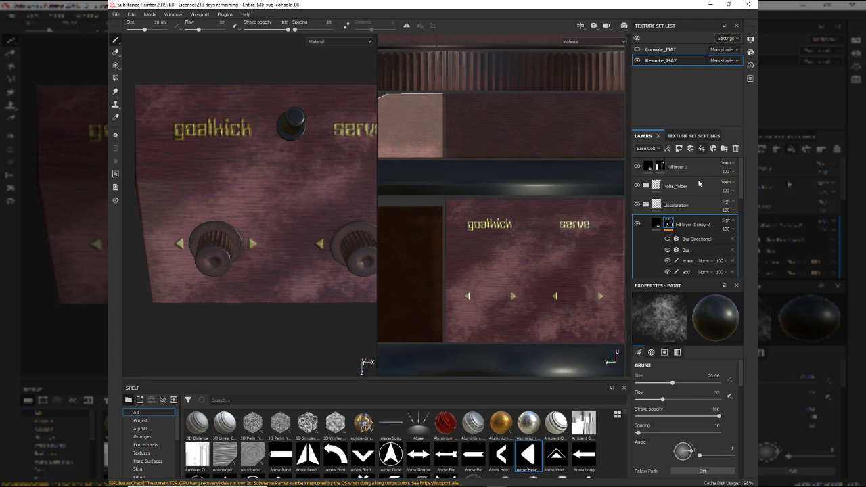
{"action": "left_click", "coordinate": [702, 149]}
{"action": "left_click", "coordinate": [687, 445]}
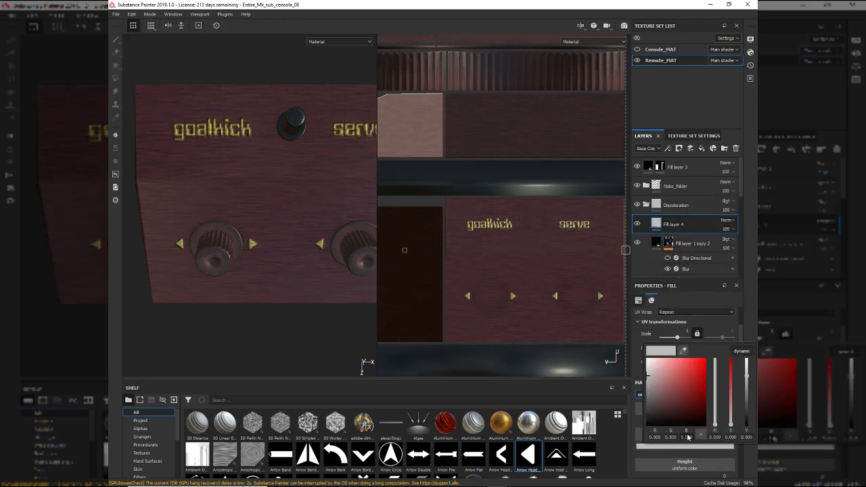
{"action": "left_click_drag", "start_coordinate": [687, 413], "coordinate": [708, 427]}
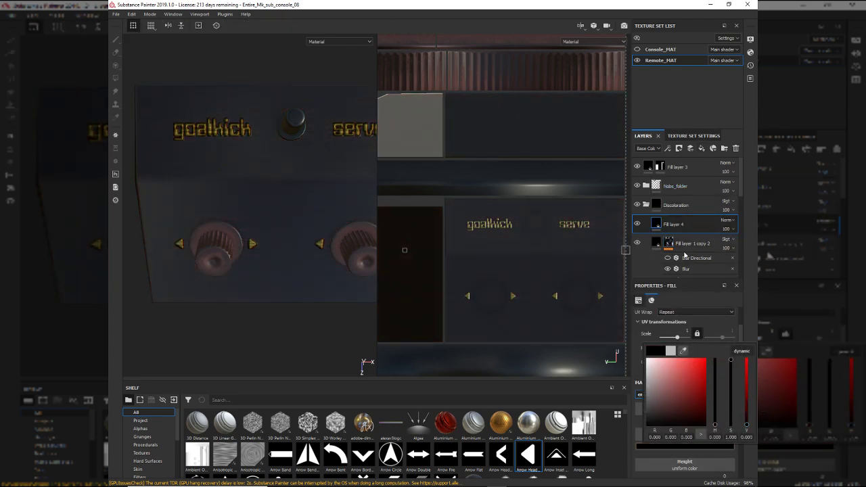
- Add a black mask to Fill layer 4 and drive it with a Dripping Rust generator
{"action": "right_click", "coordinate": [668, 227]}
{"action": "left_click", "coordinate": [677, 241]}
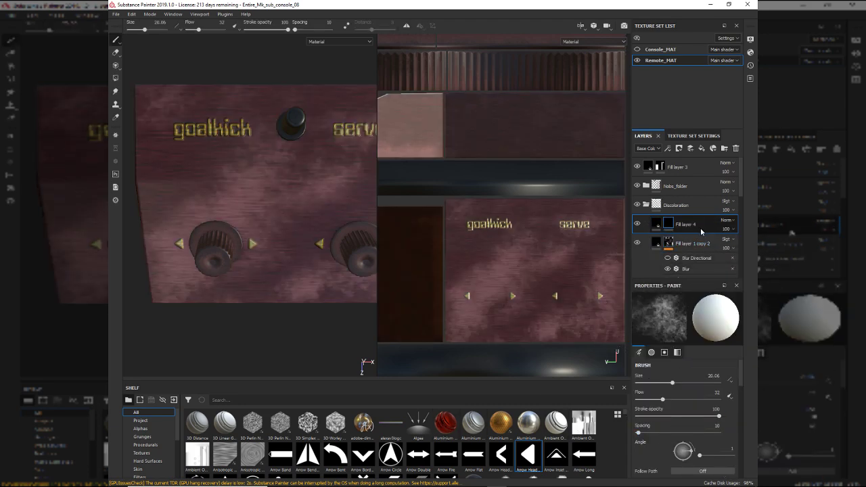
{"action": "right_click", "coordinate": [690, 228]}
{"action": "left_click", "coordinate": [684, 268]}
{"action": "left_click", "coordinate": [678, 320]}
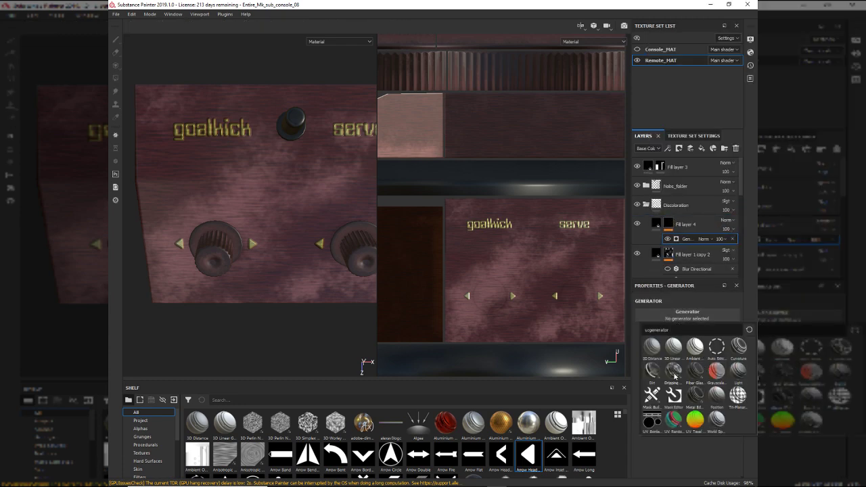
{"action": "left_click", "coordinate": [674, 376]}
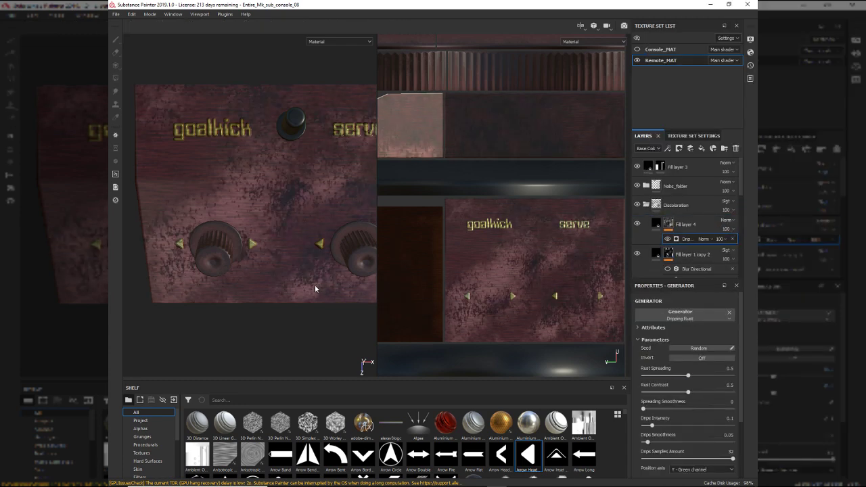
{"action": "left_click_drag", "start_coordinate": [316, 289], "coordinate": [297, 296], "text": "alt"}
{"action": "scroll", "coordinate": [297, 296], "scroll_direction": "up", "scroll_amount": 5}
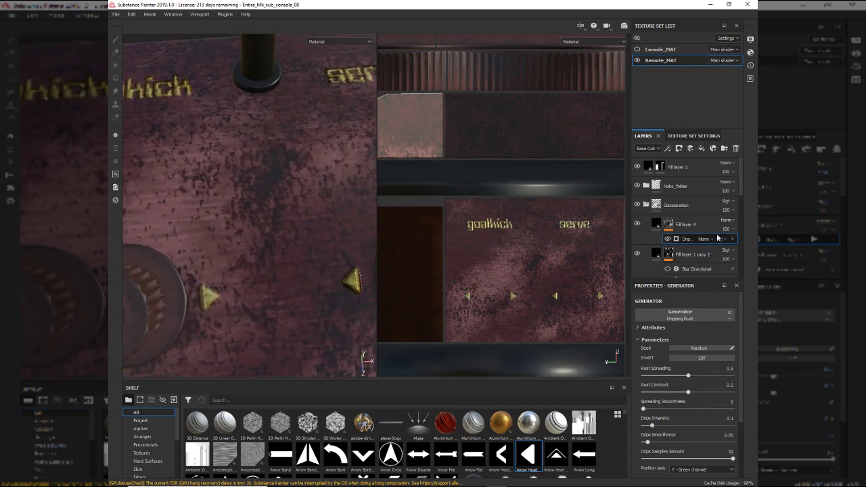
- Set Fill layer 4's base color blending mode to Overlay and check the stains around the knobs
{"action": "left_click", "coordinate": [724, 220]}
{"action": "left_click", "coordinate": [723, 263]}
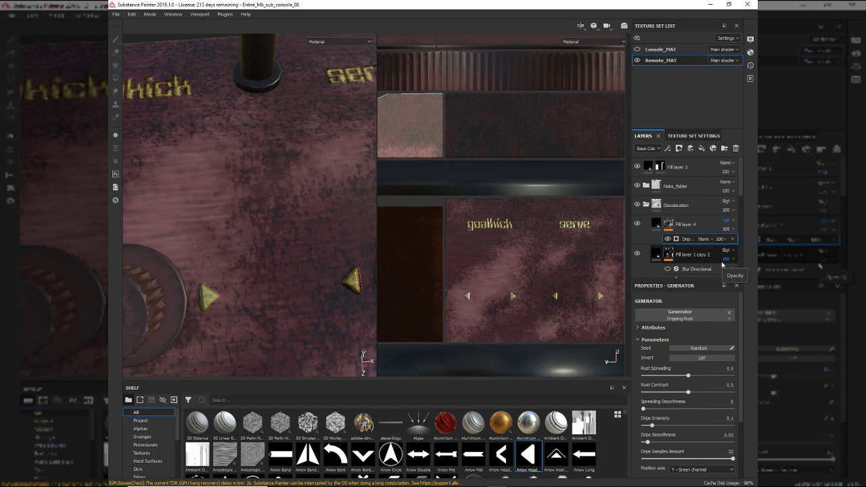
{"action": "key", "text": "Down"}
{"action": "key", "text": "Down"}
{"action": "key", "text": "Down"}
{"action": "key", "text": "Down"}
{"action": "key", "text": "Down"}
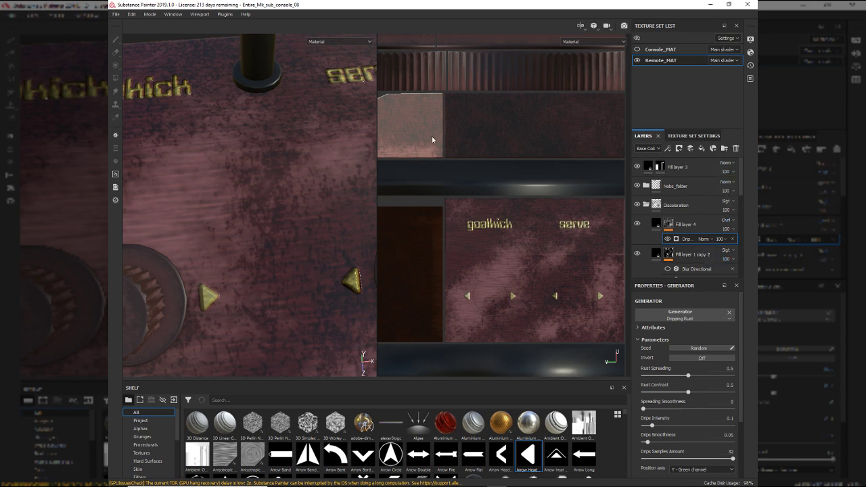
{"action": "scroll", "coordinate": [365, 157], "scroll_direction": "down", "scroll_amount": 3}
{"action": "middle_click_drag", "start_coordinate": [331, 203], "coordinate": [270, 183], "text": "alt"}
{"action": "left_click_drag", "start_coordinate": [270, 182], "coordinate": [303, 260], "text": "alt"}
{"action": "middle_click_drag", "start_coordinate": [303, 259], "coordinate": [315, 257], "text": "alt"}
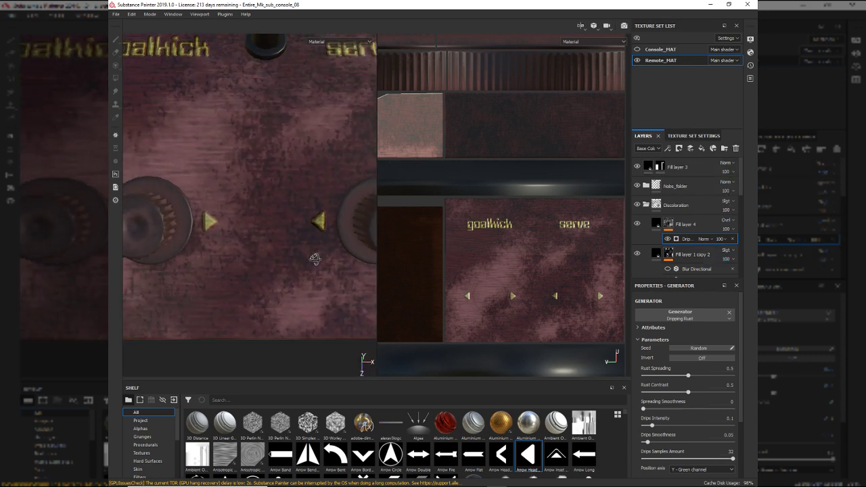
- Lower Fill layer 4's opacity to 73 and review the softened stains on the remote
{"action": "left_click", "coordinate": [725, 239]}
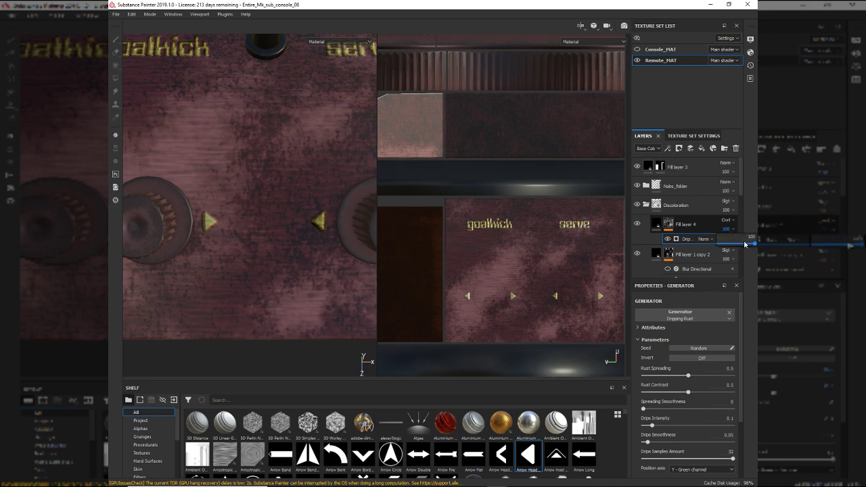
{"action": "left_click_drag", "start_coordinate": [745, 244], "coordinate": [746, 244]}
{"action": "left_click_drag", "start_coordinate": [324, 244], "coordinate": [315, 193], "text": "alt"}
{"action": "right_click_drag", "start_coordinate": [271, 207], "coordinate": [257, 214], "text": "alt"}
{"action": "left_click_drag", "start_coordinate": [257, 213], "coordinate": [301, 218], "text": "alt"}
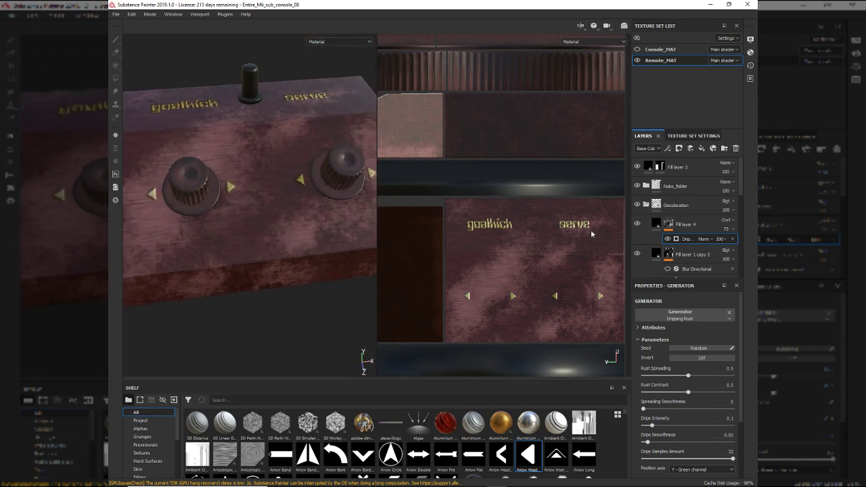
- Duplicate Fill layer 1 in the Wood folder and hide the original
{"action": "scroll", "coordinate": [665, 258], "scroll_direction": "down", "scroll_amount": 3}
{"action": "scroll", "coordinate": [665, 258], "scroll_direction": "down", "scroll_amount": 6}
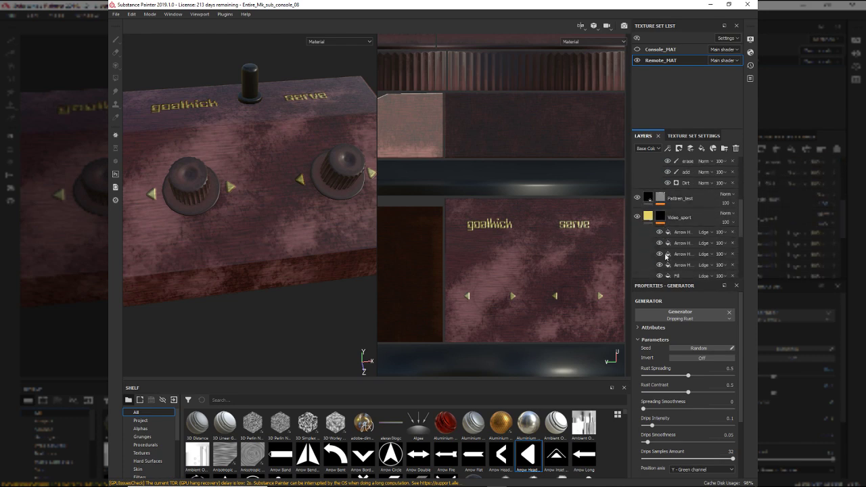
{"action": "left_click", "coordinate": [676, 226]}
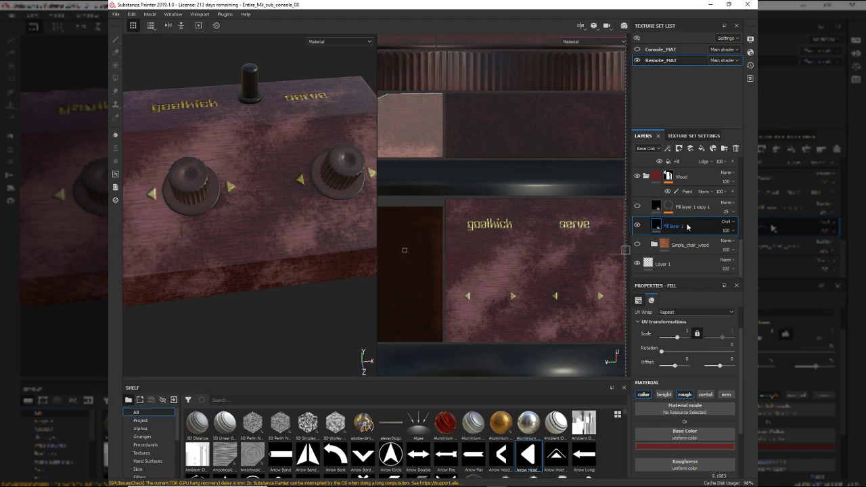
{"action": "key", "text": "ctrl+d"}
{"action": "left_click", "coordinate": [637, 244]}
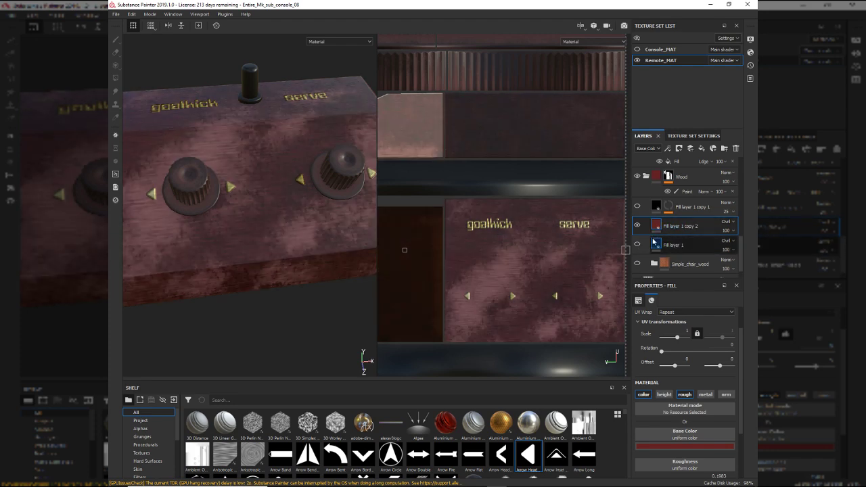
- Try a bright red base color (about R 0.475, G 0.006, B 0.006) on Fill layer 1 copy 2 in the Wood folder
{"action": "left_click", "coordinate": [648, 447]}
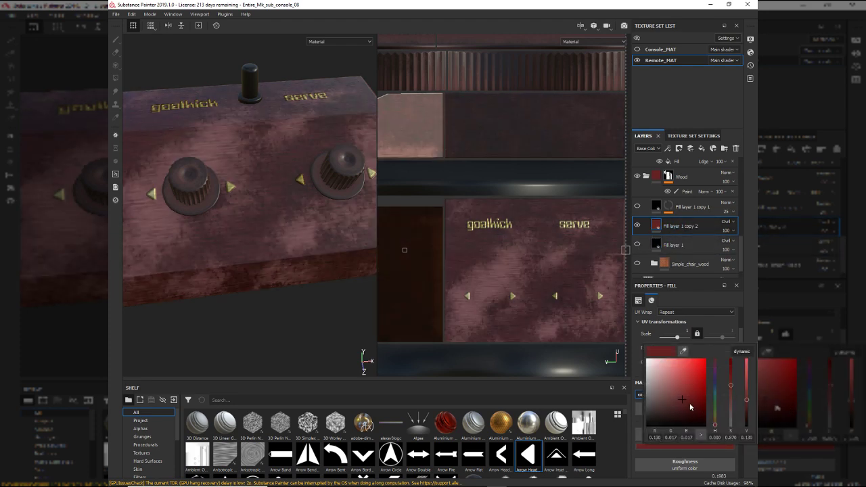
{"action": "left_click", "coordinate": [699, 369]}
{"action": "left_click_drag", "start_coordinate": [698, 369], "coordinate": [700, 381]}
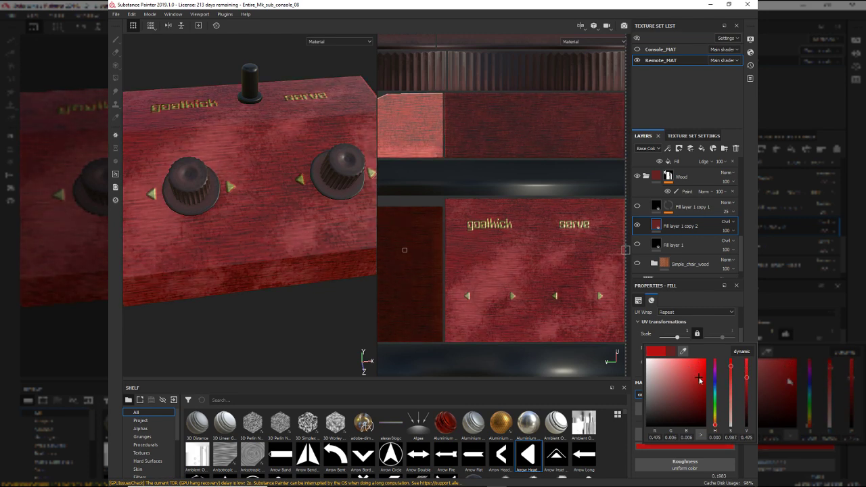
{"action": "left_click_drag", "start_coordinate": [288, 202], "coordinate": [301, 230], "text": "alt"}
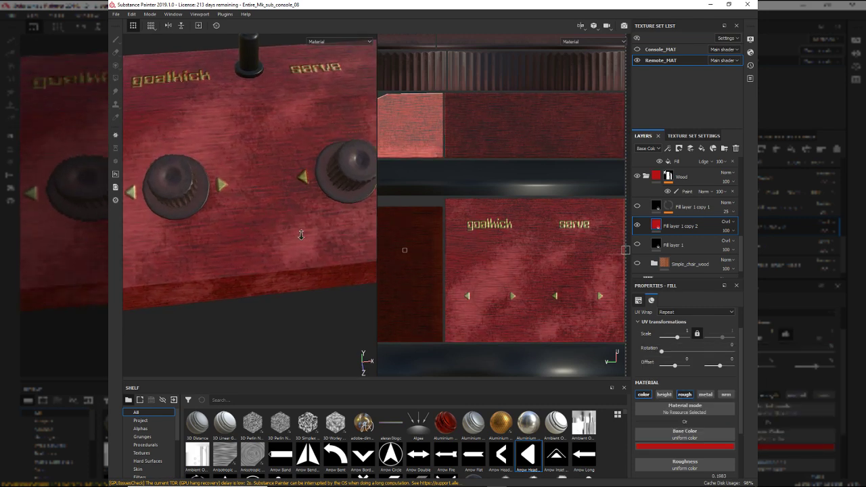
{"action": "scroll", "coordinate": [307, 197], "scroll_direction": "up", "scroll_amount": 2}
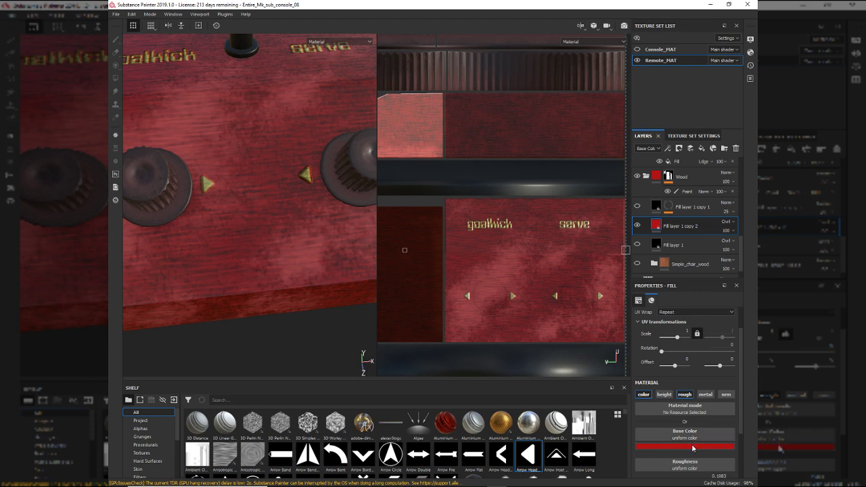
- Try a green hue for the Wood folder's Fill layer 1 copy 2 base color and inspect it on the remote
{"action": "left_click", "coordinate": [685, 447]}
{"action": "left_click", "coordinate": [715, 405]}
{"action": "left_click", "coordinate": [716, 415]}
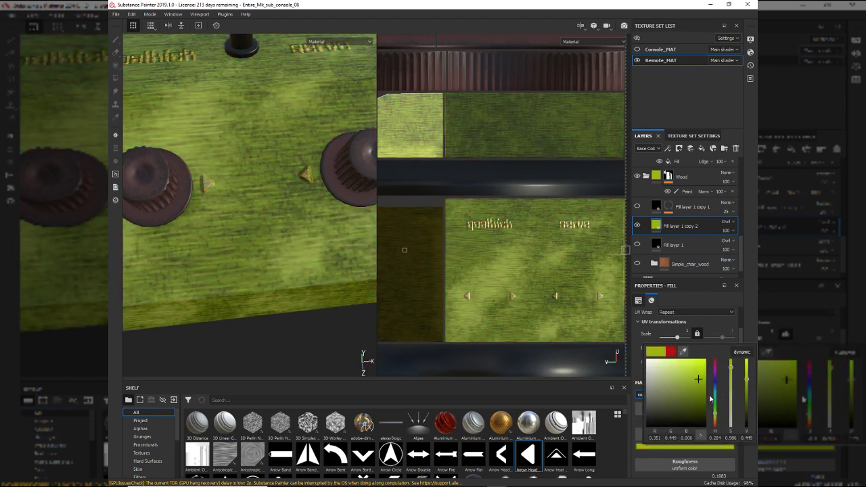
{"action": "left_click", "coordinate": [717, 405]}
{"action": "left_click_drag", "start_coordinate": [295, 187], "coordinate": [278, 265], "text": "alt"}
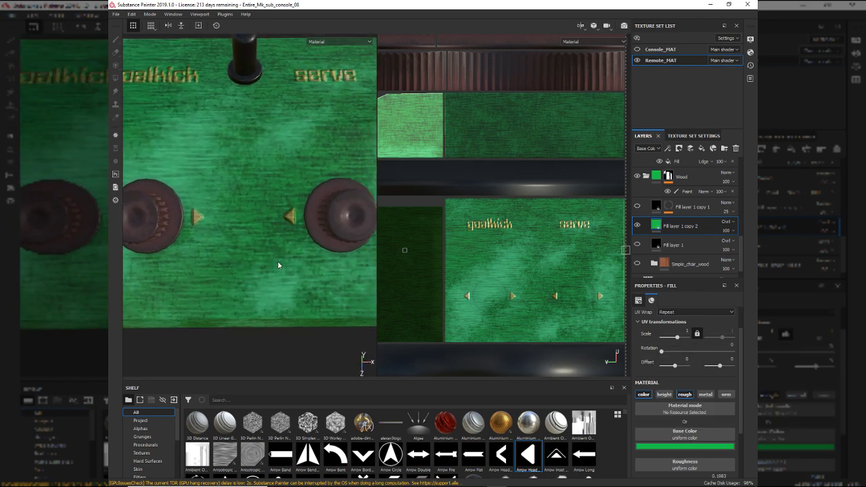
- Try Fill layer 4 at opacity 100 over the green wood, and undo the opacity and wood color changes
{"action": "scroll", "coordinate": [677, 210], "scroll_direction": "up", "scroll_amount": 5}
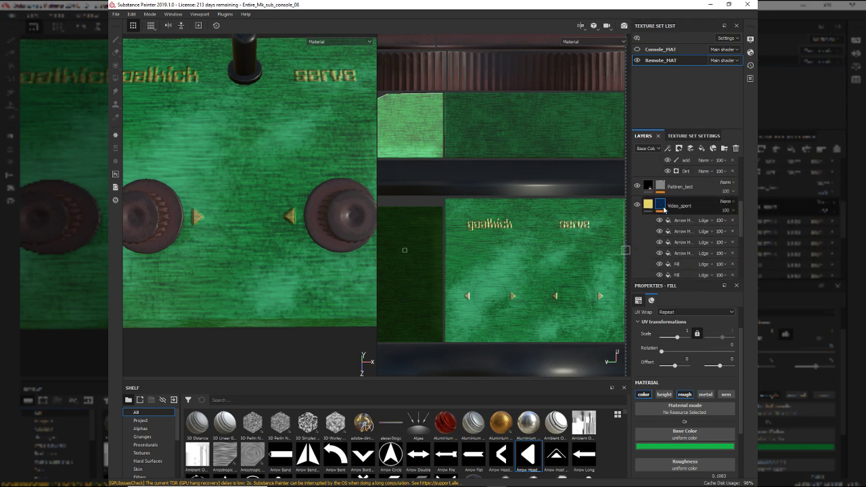
{"action": "left_click", "coordinate": [728, 202]}
{"action": "left_click", "coordinate": [751, 216]}
{"action": "left_click_drag", "start_coordinate": [750, 217], "coordinate": [755, 216]}
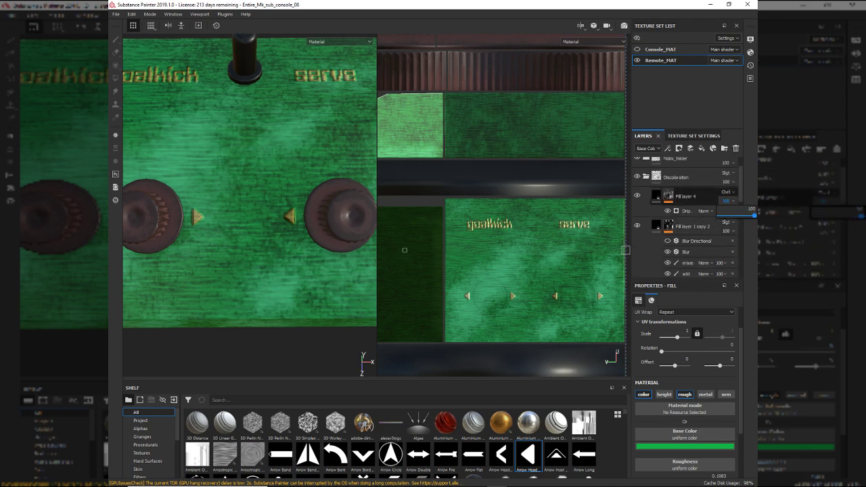
{"action": "left_click_drag", "start_coordinate": [298, 223], "coordinate": [307, 207], "text": "alt"}
{"action": "key", "text": "ctrl+z"}
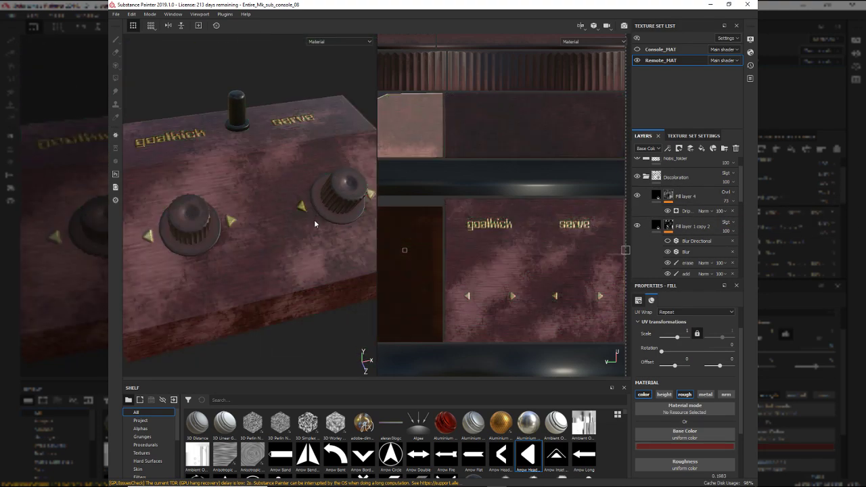
- Delete Fill layer 1 copy 2 from the Wood folder and show the original Fill layer 1
{"action": "scroll", "coordinate": [701, 271], "scroll_direction": "down", "scroll_amount": 5}
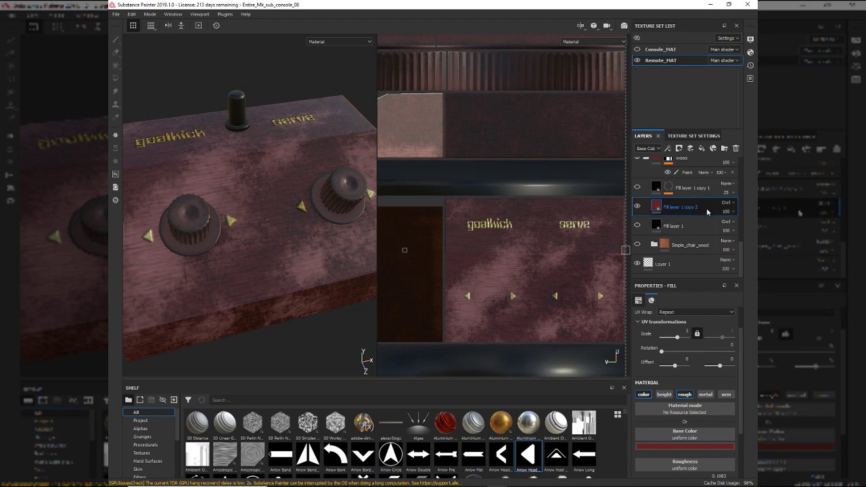
{"action": "key", "text": "Delete"}
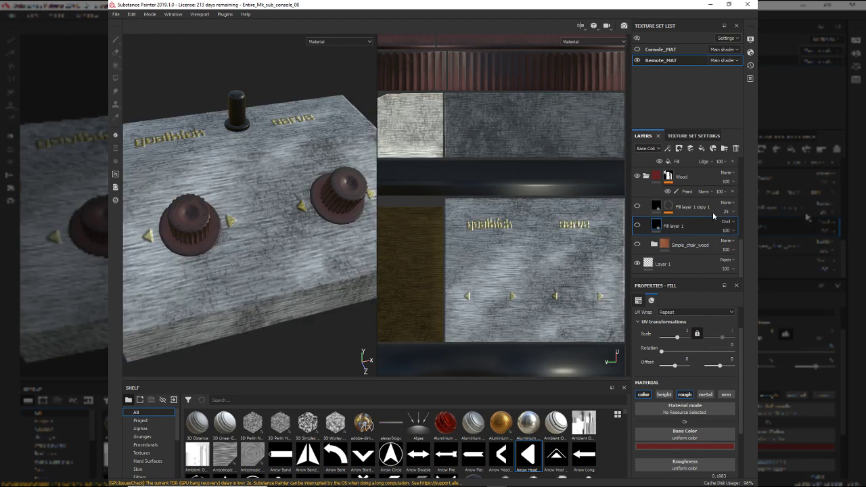
{"action": "left_click", "coordinate": [637, 228]}
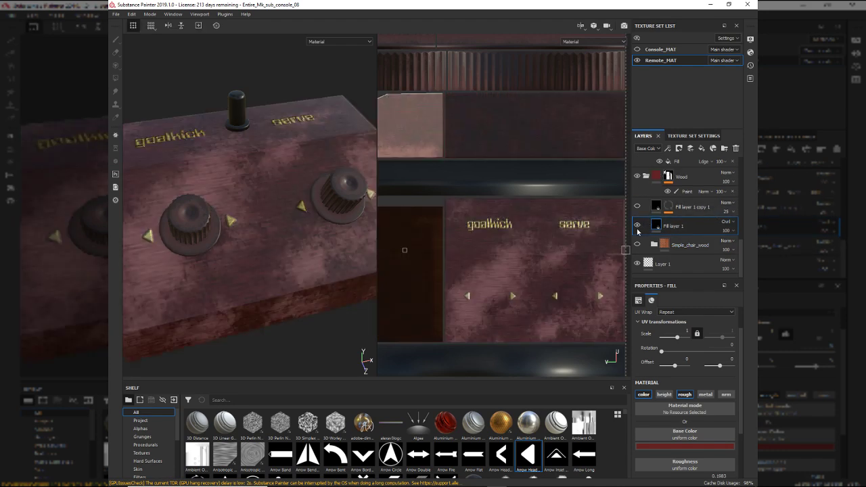
- Delete Fill layer 4 from the Discoloration folder and check the remote's surface without its stains
{"action": "left_click_drag", "start_coordinate": [322, 262], "coordinate": [284, 257], "text": "alt"}
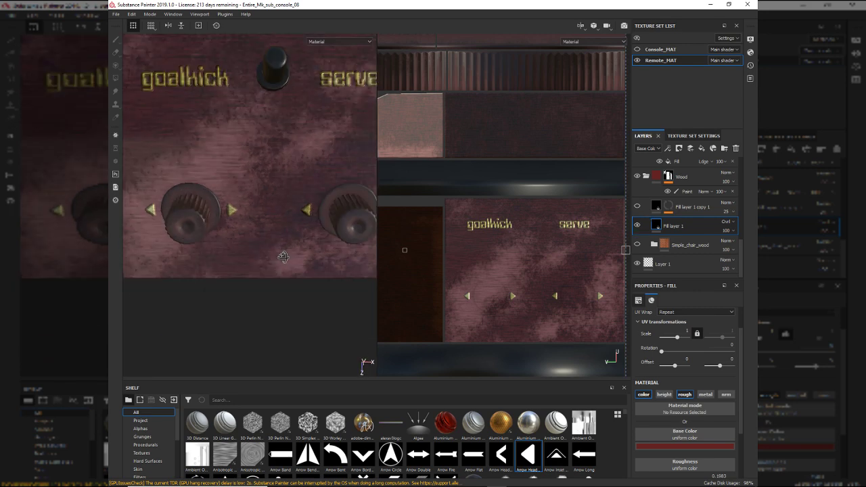
{"action": "right_click_drag", "start_coordinate": [284, 258], "coordinate": [241, 230], "text": "alt"}
{"action": "left_click_drag", "start_coordinate": [241, 230], "coordinate": [252, 261], "text": "alt"}
{"action": "scroll", "coordinate": [697, 208], "scroll_direction": "up", "scroll_amount": 2}
{"action": "scroll", "coordinate": [697, 208], "scroll_direction": "up", "scroll_amount": 3}
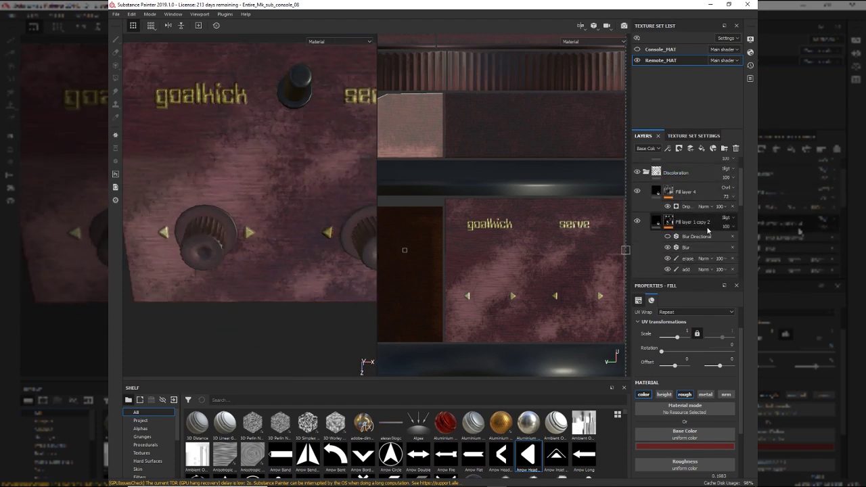
{"action": "left_click", "coordinate": [703, 193]}
{"action": "key", "text": "Delete"}
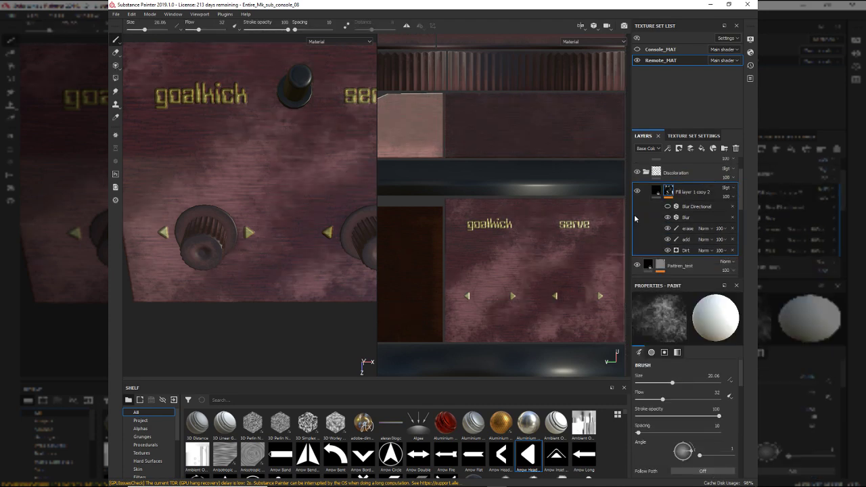
{"action": "scroll", "coordinate": [228, 219], "scroll_direction": "down", "scroll_amount": 3}
{"action": "left_click_drag", "start_coordinate": [271, 203], "coordinate": [271, 150], "text": "alt"}
{"action": "left_click_drag", "start_coordinate": [330, 237], "coordinate": [268, 186], "text": "alt"}
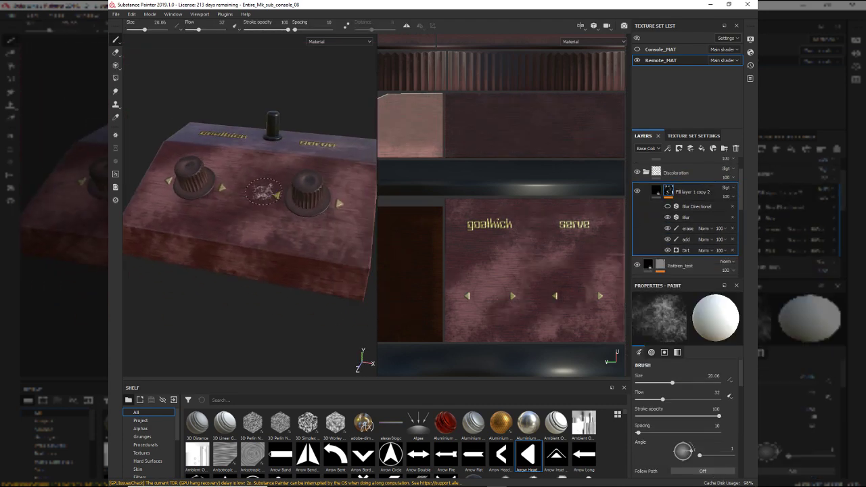
- Switch to the PureRef reference board, study the wood finish of the photographed remotes and consoles, and return to Substance Painter
{"action": "key", "text": "alt+Tab"}
{"action": "left_click", "coordinate": [272, 242]}
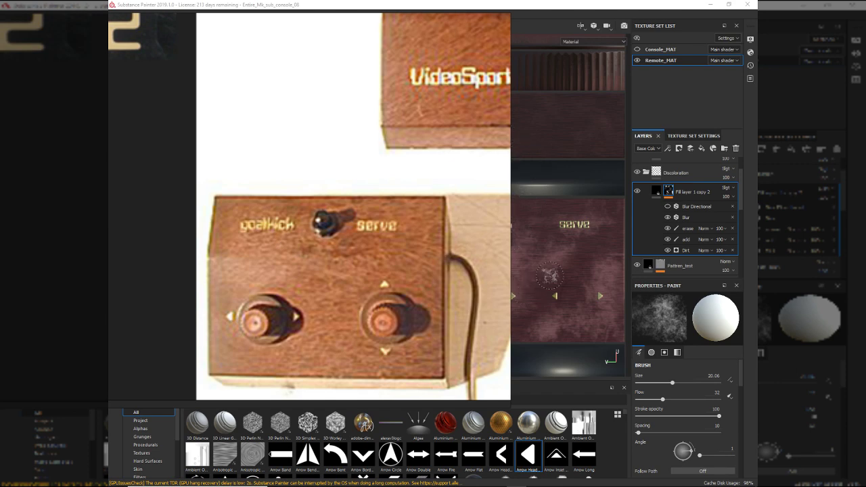
{"action": "scroll", "coordinate": [281, 255], "scroll_direction": "up", "scroll_amount": 2}
{"action": "right_click_drag", "start_coordinate": [410, 259], "coordinate": [363, 244]}
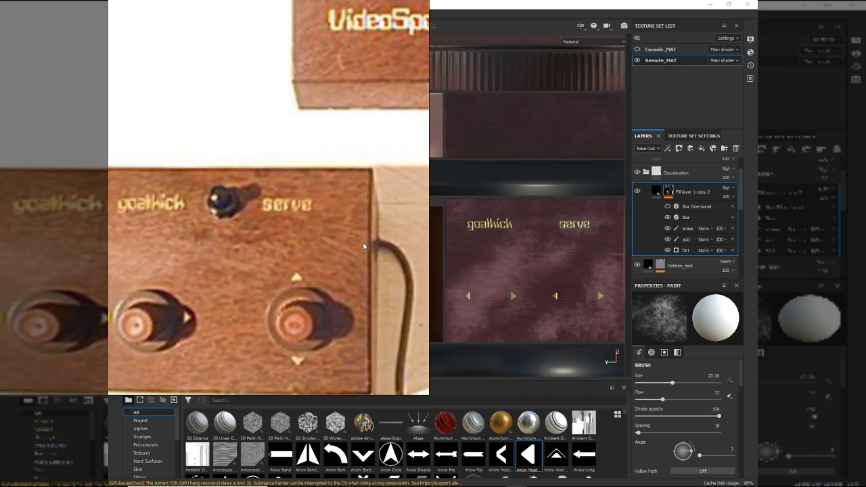
{"action": "middle_click_drag", "start_coordinate": [308, 238], "coordinate": [189, 230]}
{"action": "middle_click_drag", "start_coordinate": [386, 234], "coordinate": [136, 227]}
{"action": "middle_click_drag", "start_coordinate": [383, 237], "coordinate": [136, 230]}
{"action": "middle_click_drag", "start_coordinate": [379, 243], "coordinate": [187, 238]}
{"action": "scroll", "coordinate": [196, 234], "scroll_direction": "down", "scroll_amount": 6}
{"action": "middle_click_drag", "start_coordinate": [239, 240], "coordinate": [410, 342]}
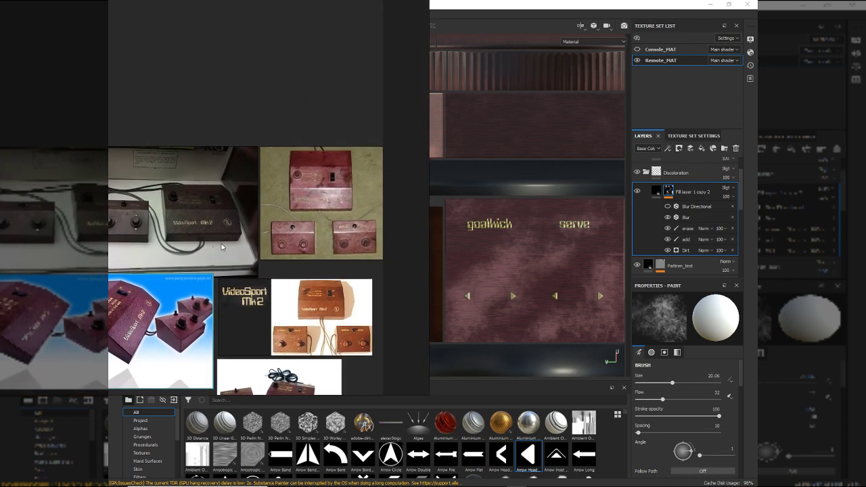
{"action": "scroll", "coordinate": [310, 207], "scroll_direction": "up", "scroll_amount": 3}
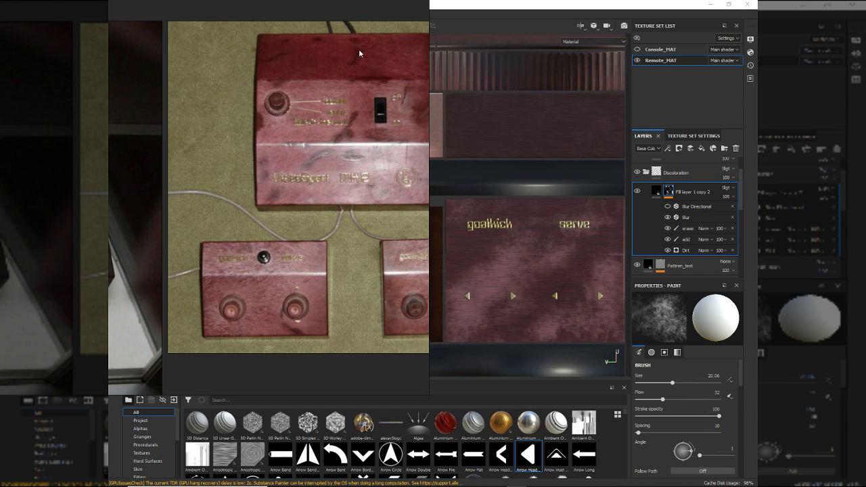
{"action": "key", "text": "alt+Tab"}
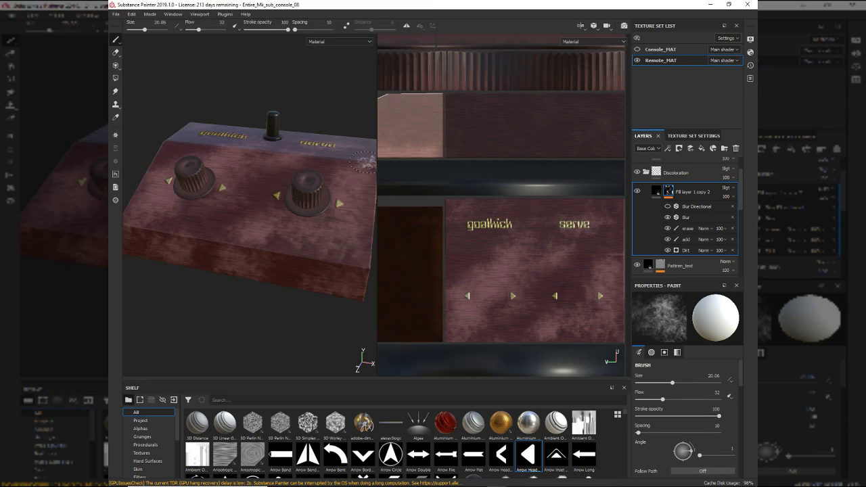
- Examine the remote's wood, knobs and reflections from several angles while rotating the environment lighting
{"action": "left_click_drag", "start_coordinate": [252, 211], "coordinate": [291, 266], "text": "alt"}
{"action": "right_click_drag", "start_coordinate": [291, 267], "coordinate": [265, 252], "text": "alt"}
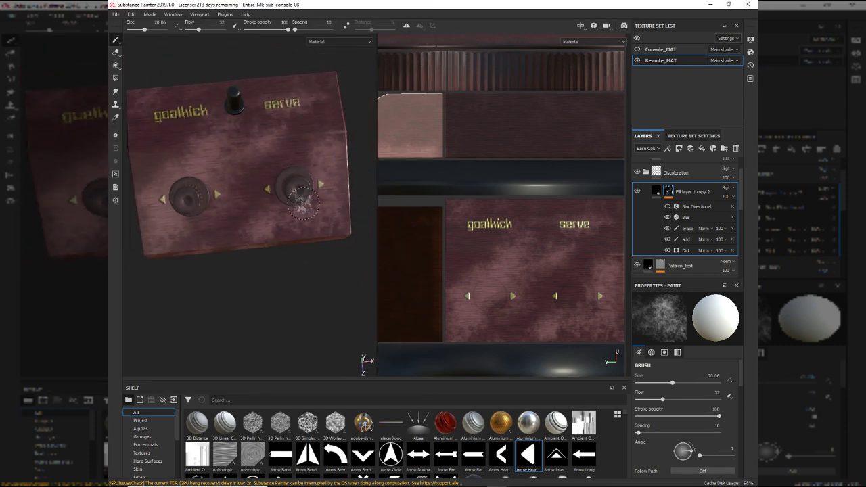
{"action": "left_click_drag", "start_coordinate": [296, 199], "coordinate": [256, 214], "text": "alt"}
{"action": "right_click_drag", "start_coordinate": [256, 214], "coordinate": [328, 269], "text": "alt"}
{"action": "left_click_drag", "start_coordinate": [329, 269], "coordinate": [294, 299], "text": "alt"}
{"action": "right_click_drag", "start_coordinate": [285, 268], "coordinate": [329, 309], "text": "alt"}
{"action": "left_click_drag", "start_coordinate": [329, 309], "coordinate": [309, 256], "text": "alt"}
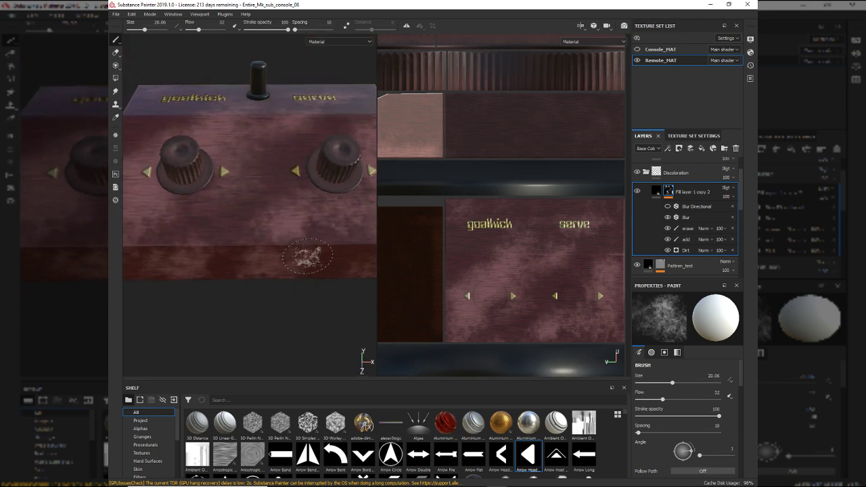
{"action": "left_click_drag", "start_coordinate": [296, 194], "coordinate": [333, 200], "text": "alt"}
{"action": "left_click_drag", "start_coordinate": [241, 197], "coordinate": [284, 235], "text": "alt"}
{"action": "right_click_drag", "start_coordinate": [285, 235], "coordinate": [320, 253], "text": "shift"}
{"action": "left_click_drag", "start_coordinate": [321, 253], "coordinate": [322, 240], "text": "alt"}
{"action": "right_click_drag", "start_coordinate": [322, 238], "coordinate": [330, 242], "text": "shift"}
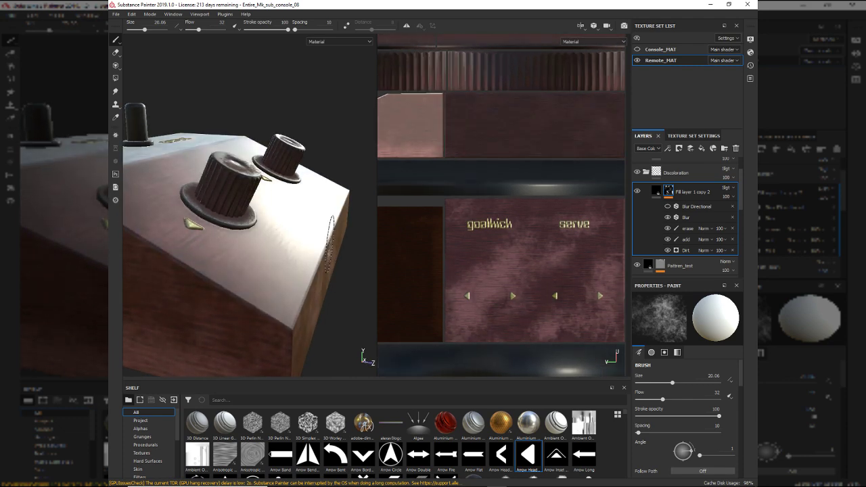
{"action": "left_click_drag", "start_coordinate": [332, 245], "coordinate": [336, 232], "text": "alt"}
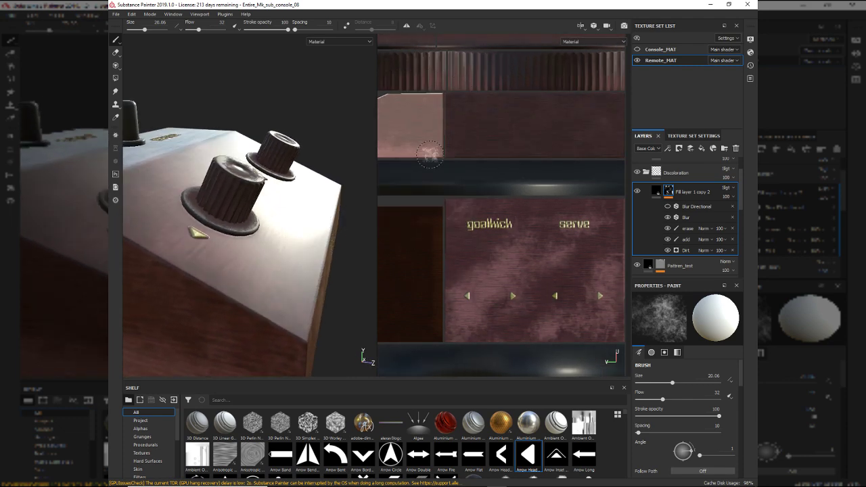
- Raise the roughness of Fill layer 1 copy 2 in the Discoloration folder to about 0.59
{"action": "scroll", "coordinate": [698, 185], "scroll_direction": "up", "scroll_amount": 2}
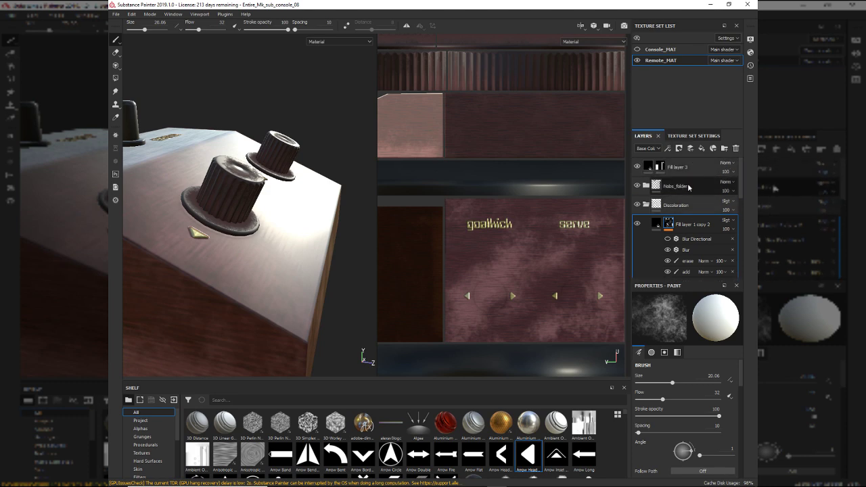
{"action": "scroll", "coordinate": [688, 203], "scroll_direction": "down", "scroll_amount": 4}
{"action": "scroll", "coordinate": [687, 179], "scroll_direction": "up", "scroll_amount": 1}
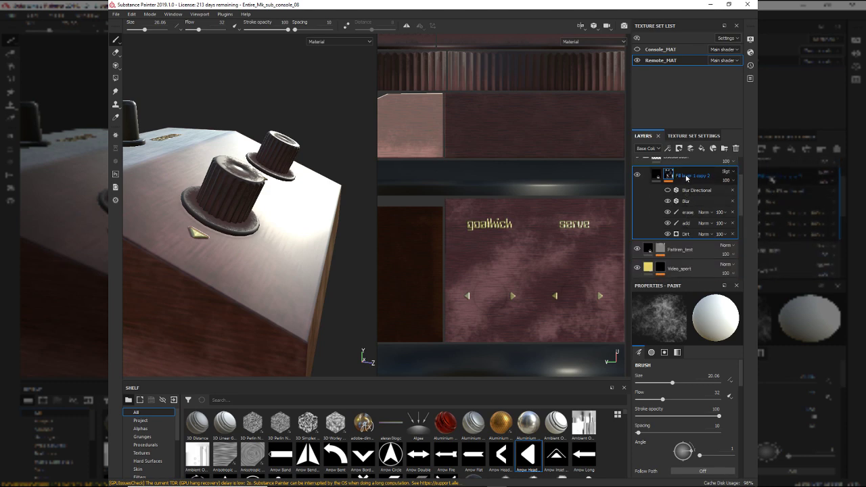
{"action": "left_click", "coordinate": [658, 174]}
{"action": "scroll", "coordinate": [712, 393], "scroll_direction": "down", "scroll_amount": 3}
{"action": "scroll", "coordinate": [711, 392], "scroll_direction": "down", "scroll_amount": 1}
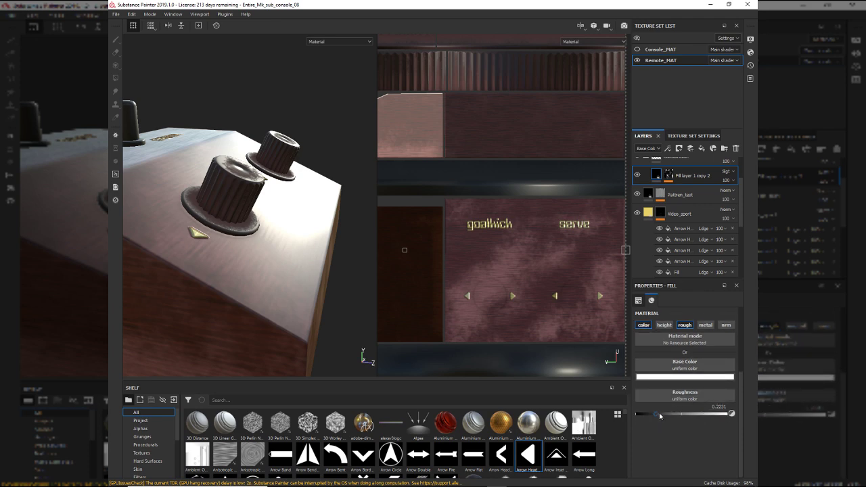
{"action": "left_click_drag", "start_coordinate": [669, 416], "coordinate": [686, 418]}
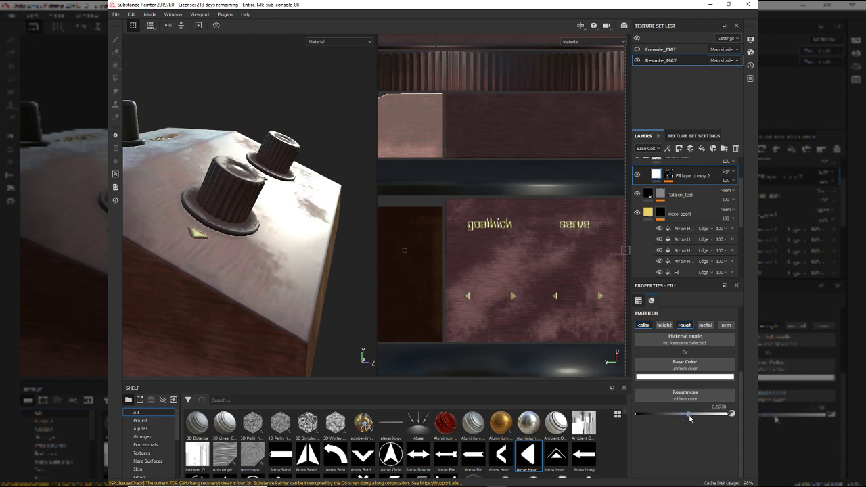
- Inspect the discolored patches on the remote's front, top and side faces from close up and from above
{"action": "left_click_drag", "start_coordinate": [334, 241], "coordinate": [198, 241], "text": "alt"}
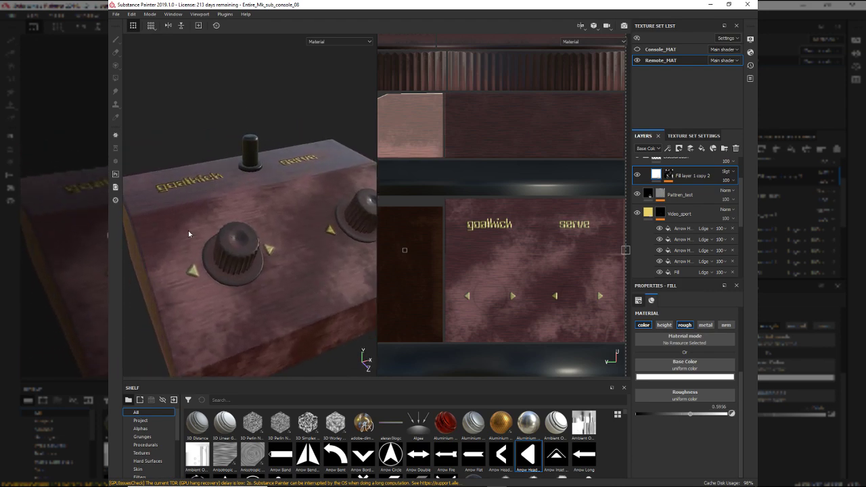
{"action": "left_click_drag", "start_coordinate": [248, 261], "coordinate": [226, 270], "text": "alt"}
{"action": "right_click_drag", "start_coordinate": [226, 271], "coordinate": [290, 269], "text": "alt"}
{"action": "left_click_drag", "start_coordinate": [303, 222], "coordinate": [214, 307], "text": "alt"}
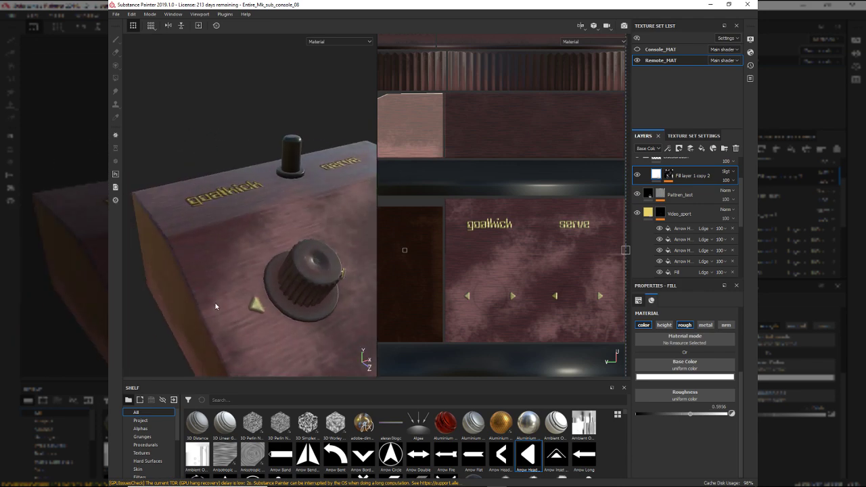
{"action": "right_click_drag", "start_coordinate": [238, 296], "coordinate": [224, 278], "text": "alt"}
{"action": "middle_click_drag", "start_coordinate": [224, 277], "coordinate": [173, 266], "text": "alt"}
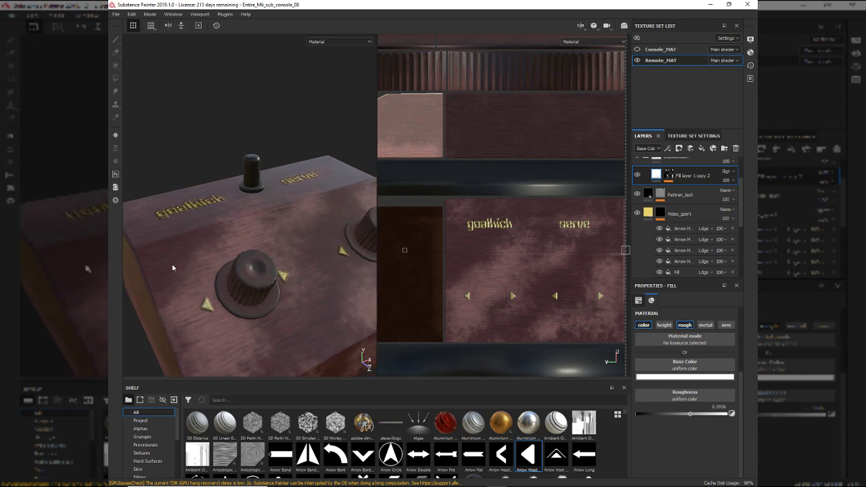
{"action": "mouse_move", "coordinate": [276, 240]}
{"action": "left_mouse_down", "text": "alt"}
{"action": "mouse_move", "coordinate": [290, 239]}
{"action": "mouse_move", "coordinate": [263, 251]}
{"action": "mouse_move", "coordinate": [287, 244]}
{"action": "left_mouse_up", "text": "alt"}
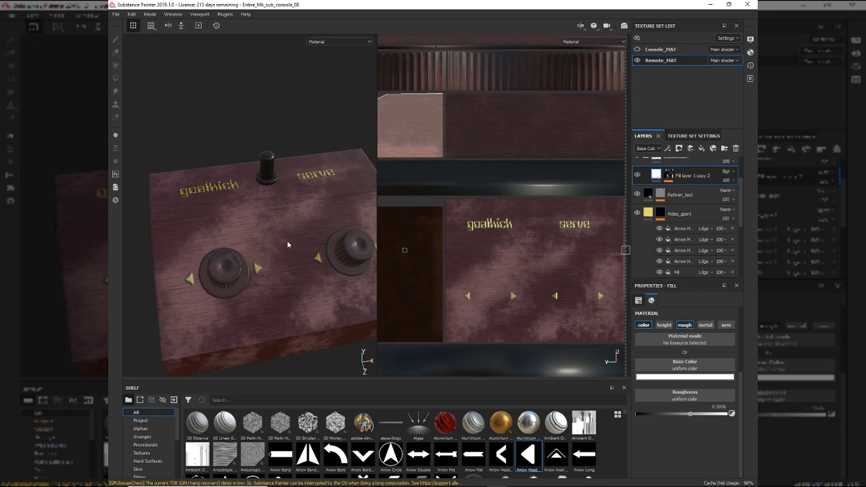
{"action": "left_click_drag", "start_coordinate": [290, 208], "coordinate": [326, 174], "text": "alt"}
{"action": "left_click_drag", "start_coordinate": [289, 318], "coordinate": [213, 236], "text": "alt"}
{"action": "left_click_drag", "start_coordinate": [286, 256], "coordinate": [300, 300], "text": "alt"}
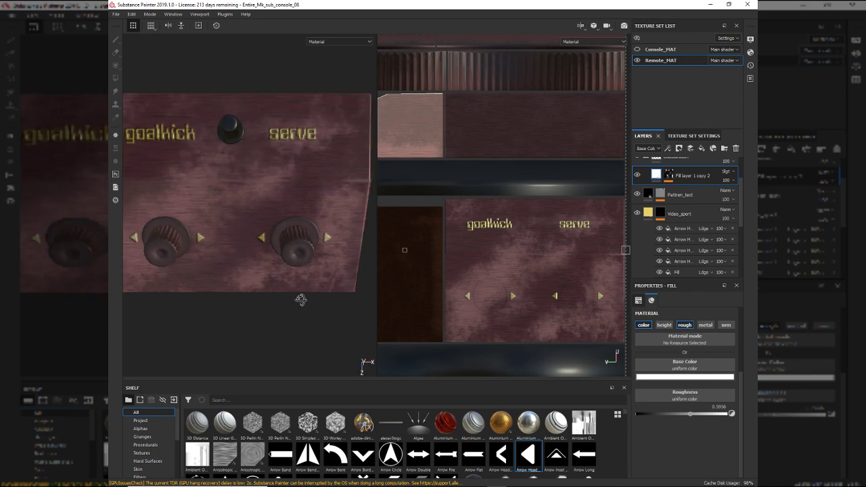
{"action": "left_click_drag", "start_coordinate": [265, 244], "coordinate": [340, 185], "text": "alt"}
- Switch to the PureRef board to study the photographed remotes, and return to Substance Painter to examine the toggle switch close up
{"action": "key", "text": "alt+Tab"}
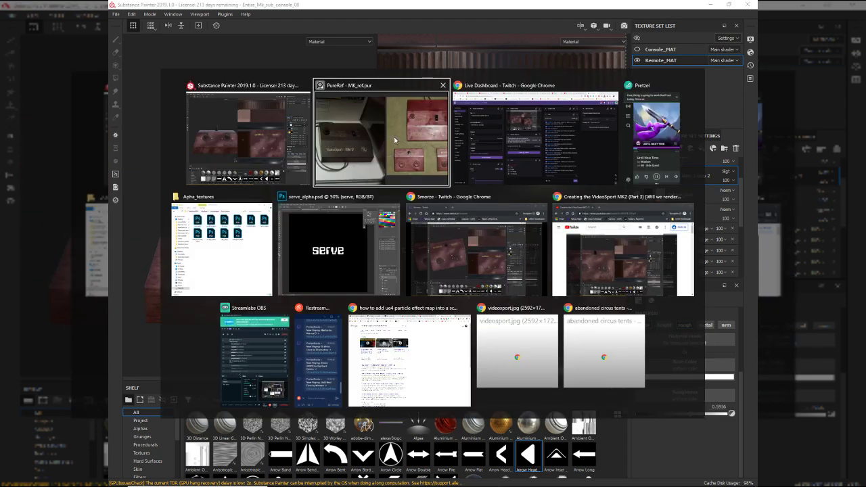
{"action": "middle_click_drag", "start_coordinate": [292, 269], "coordinate": [440, 262]}
{"action": "scroll", "coordinate": [246, 245], "scroll_direction": "down", "scroll_amount": 2}
{"action": "middle_click_drag", "start_coordinate": [214, 247], "coordinate": [343, 285]}
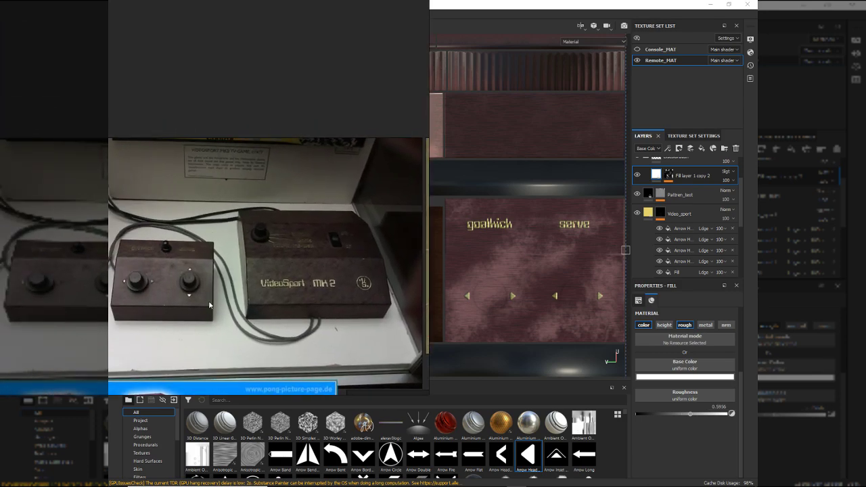
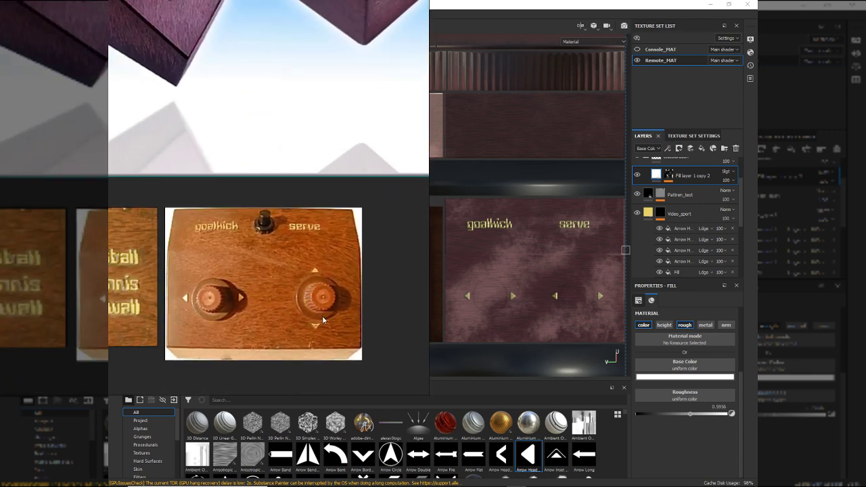
{"action": "key", "text": "alt+Tab"}
{"action": "mouse_move", "coordinate": [323, 319]}
{"action": "left_mouse_down", "text": "alt"}
{"action": "mouse_move", "coordinate": [308, 309]}
{"action": "mouse_move", "coordinate": [322, 298]}
{"action": "left_mouse_up", "text": "alt"}
{"action": "scroll", "coordinate": [323, 297], "scroll_direction": "up", "scroll_amount": 2}
{"action": "middle_click_drag", "start_coordinate": [323, 294], "coordinate": [259, 290], "text": "alt"}
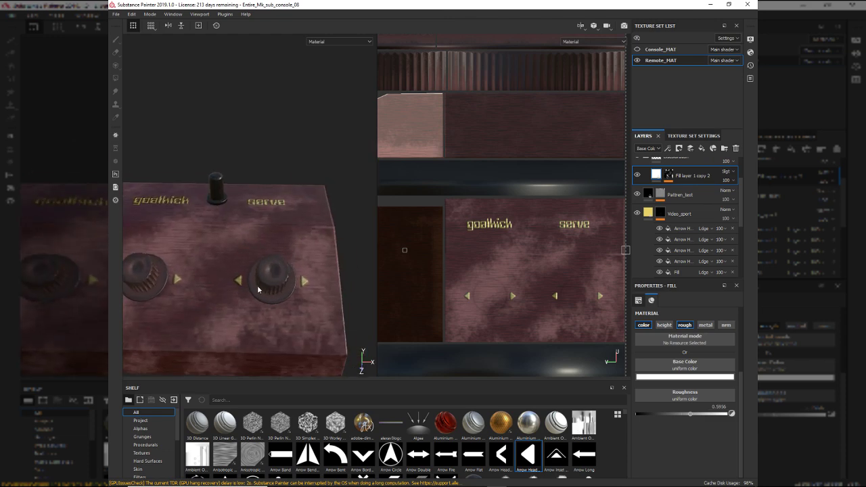
{"action": "key", "text": "alt+Tab"}
{"action": "left_click_drag", "start_coordinate": [261, 247], "coordinate": [242, 154], "text": "alt"}
{"action": "right_click_drag", "start_coordinate": [243, 154], "coordinate": [278, 261], "text": "alt"}
{"action": "left_click_drag", "start_coordinate": [277, 261], "coordinate": [320, 213], "text": "alt"}
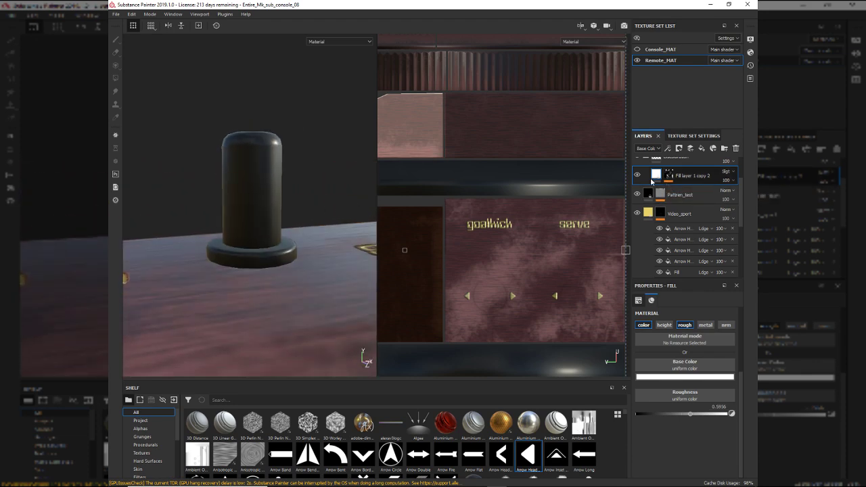
- Try moving Fill layer 1 copy 2 out of the Discoloration folder to the top of the layer stack
{"action": "scroll", "coordinate": [715, 179], "scroll_direction": "up", "scroll_amount": 2}
{"action": "left_click_drag", "start_coordinate": [715, 225], "coordinate": [716, 165]}
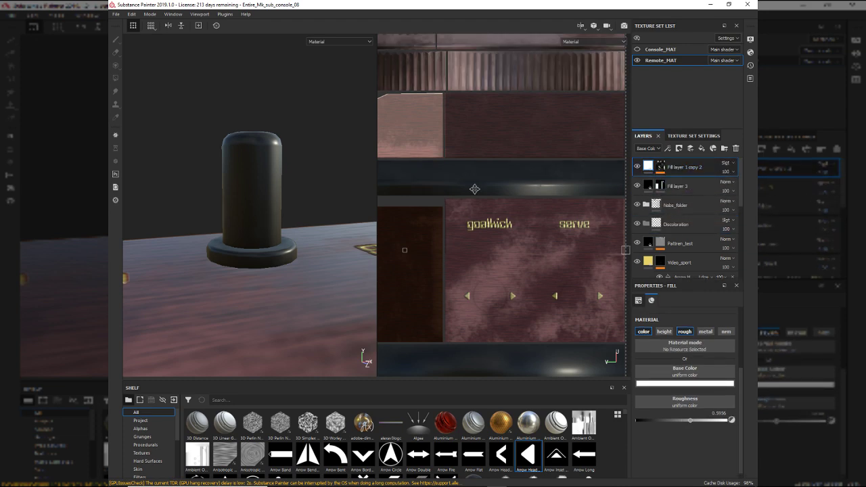
{"action": "left_click_drag", "start_coordinate": [303, 214], "coordinate": [278, 183], "text": "alt"}
{"action": "key", "text": "ctrl+z"}
- Add a new fill layer above Fill layer 3 and set its base color to pure white
{"action": "left_click_drag", "start_coordinate": [314, 226], "coordinate": [325, 258], "text": "alt"}
{"action": "scroll", "coordinate": [298, 250], "scroll_direction": "up", "scroll_amount": 4}
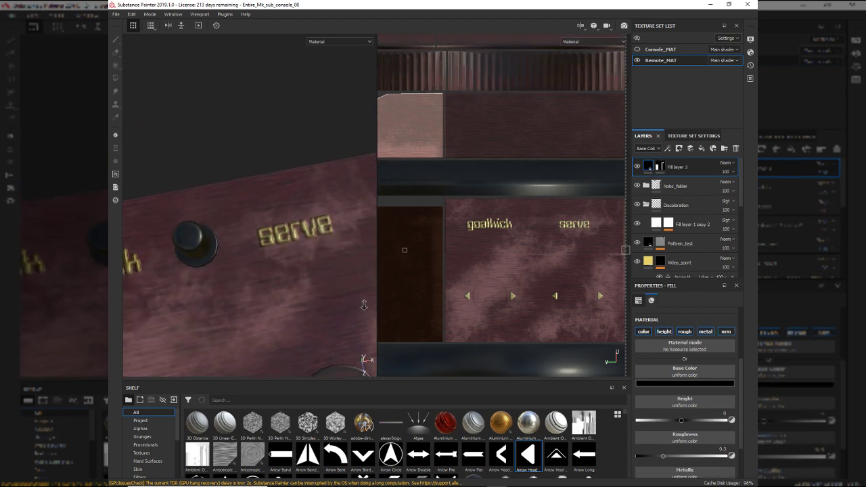
{"action": "left_click_drag", "start_coordinate": [276, 268], "coordinate": [264, 266], "text": "alt"}
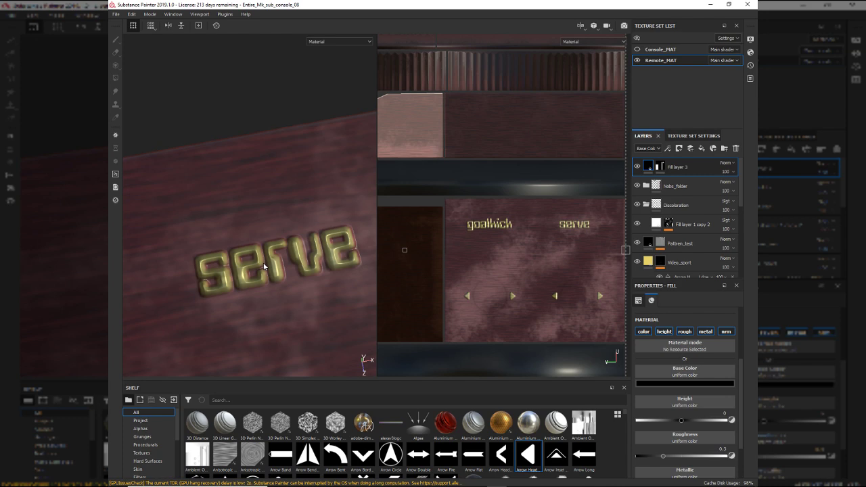
{"action": "right_click_drag", "start_coordinate": [281, 276], "coordinate": [191, 230], "text": "alt"}
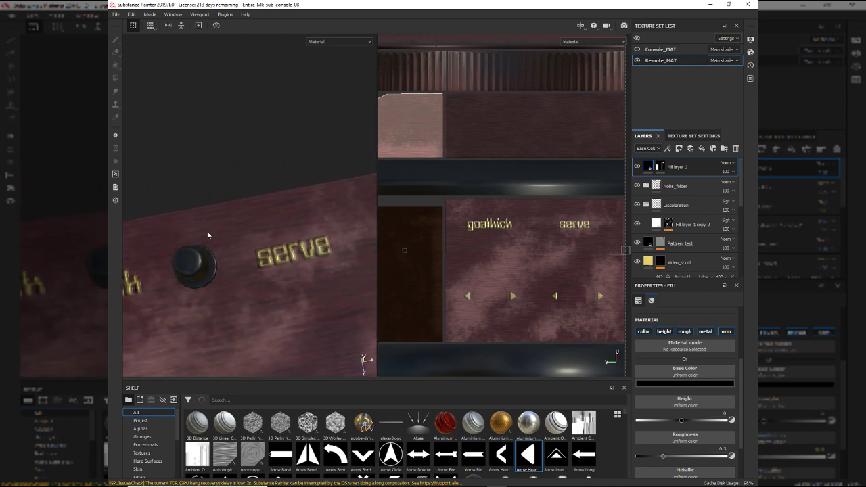
{"action": "left_click_drag", "start_coordinate": [264, 264], "coordinate": [237, 202], "text": "alt"}
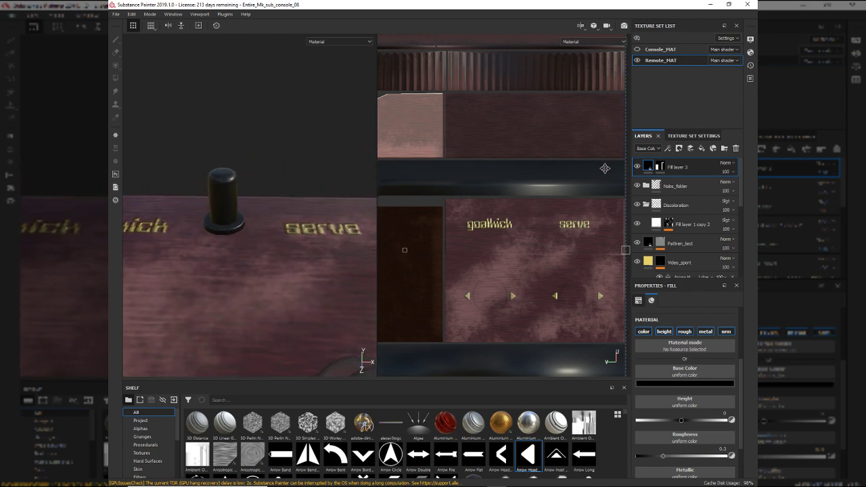
{"action": "left_click", "coordinate": [701, 150]}
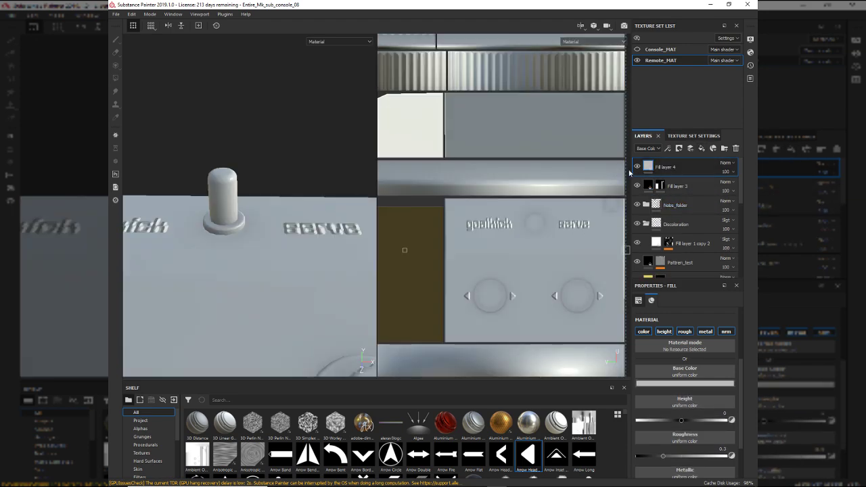
{"action": "left_click", "coordinate": [683, 383]}
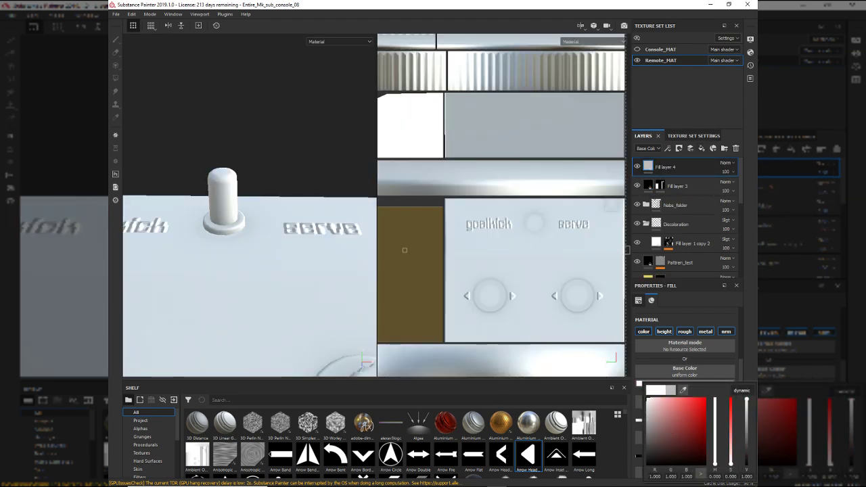
- Give Fill layer 4 a black mask driven by a Dirt generator
{"action": "right_click", "coordinate": [673, 171]}
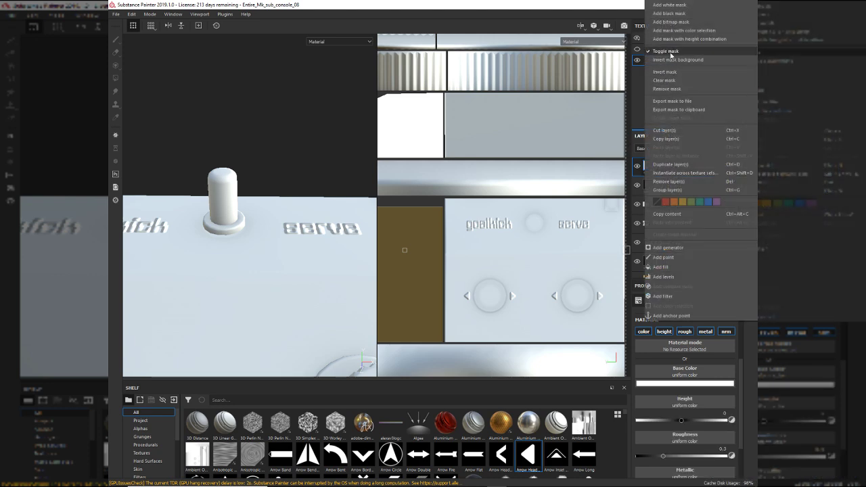
{"action": "left_click", "coordinate": [680, 13]}
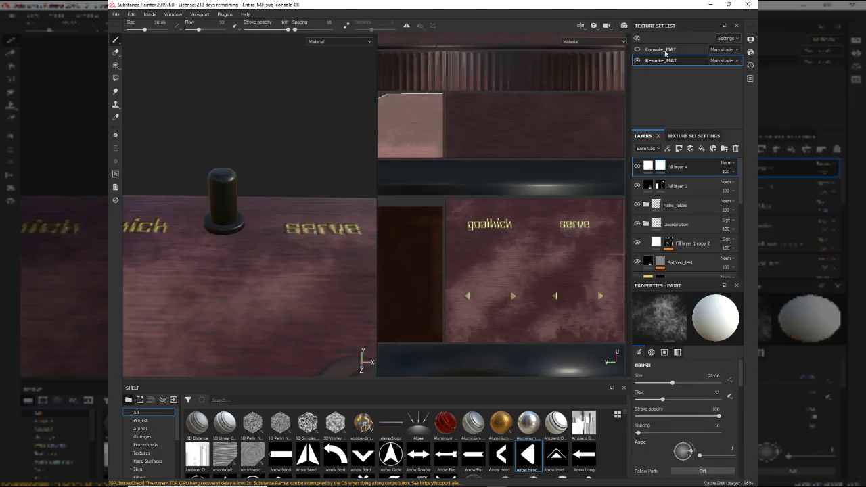
{"action": "right_click", "coordinate": [661, 168]}
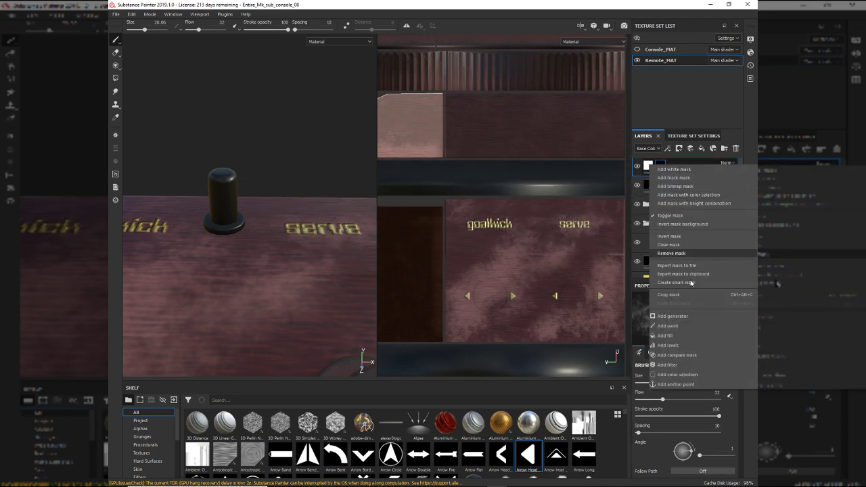
{"action": "left_click", "coordinate": [697, 320]}
{"action": "left_click", "coordinate": [697, 317]}
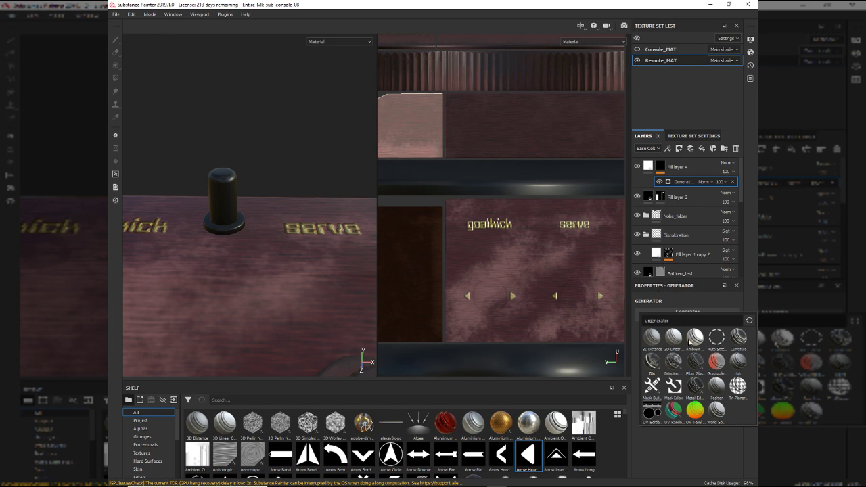
{"action": "left_click", "coordinate": [652, 362]}
{"action": "left_click_drag", "start_coordinate": [221, 211], "coordinate": [280, 268], "text": "alt"}
{"action": "scroll", "coordinate": [217, 215], "scroll_direction": "up", "scroll_amount": 3}
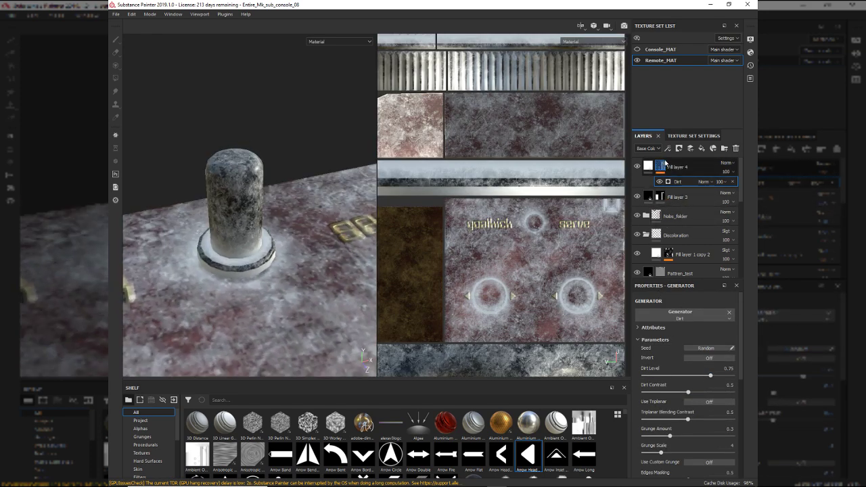
{"action": "right_click", "coordinate": [685, 183]}
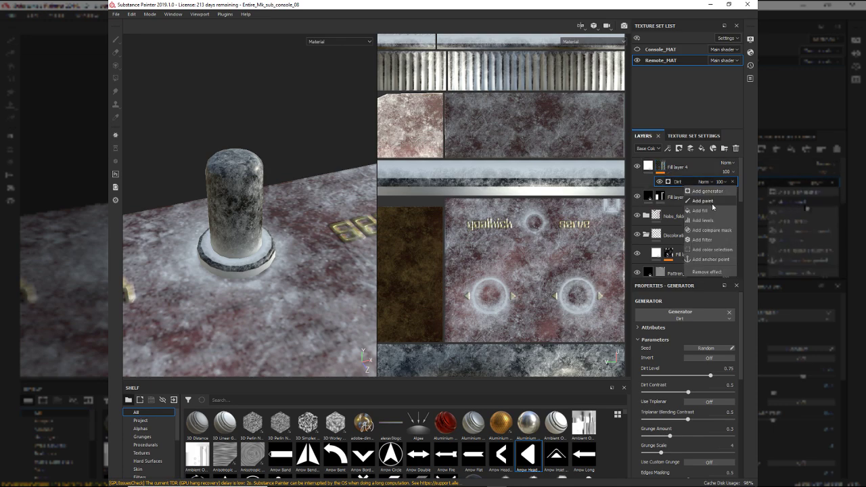
{"action": "left_click", "coordinate": [700, 211]}
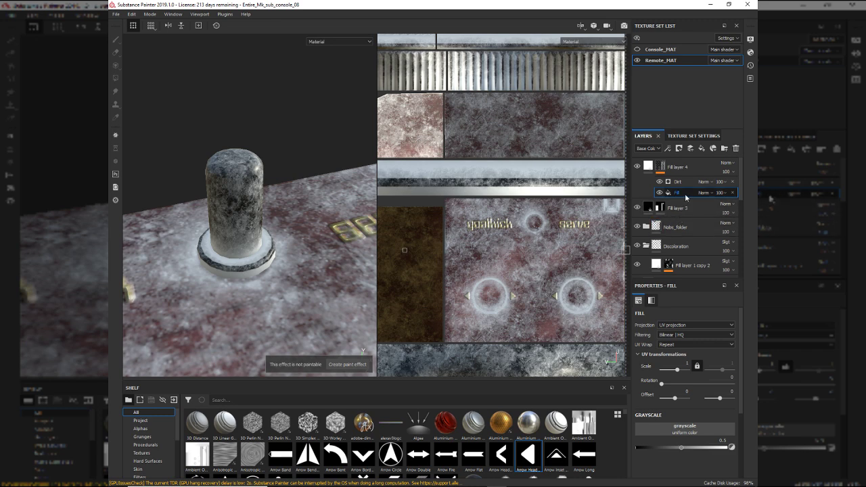
{"action": "left_click", "coordinate": [732, 193]}
- Add a paint effect to Fill layer 4's mask, polygon-fill the toggle switch with white, and place the effect below Dirt
{"action": "right_click", "coordinate": [661, 167]}
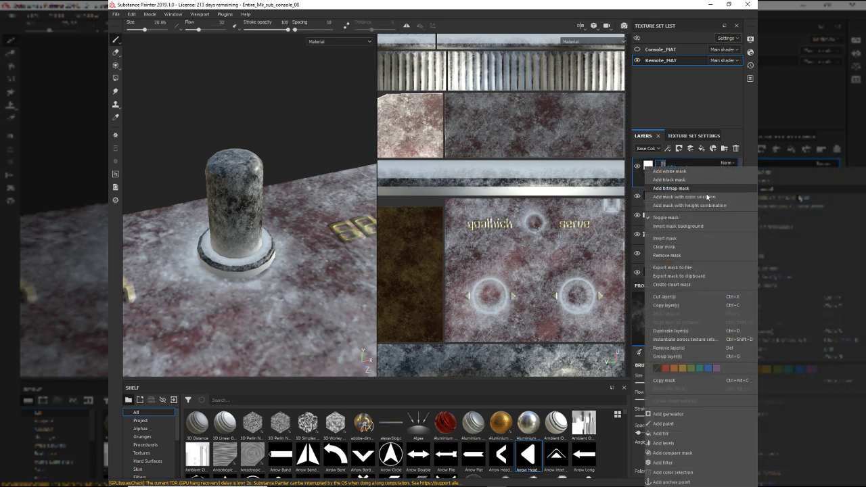
{"action": "left_click", "coordinate": [664, 424]}
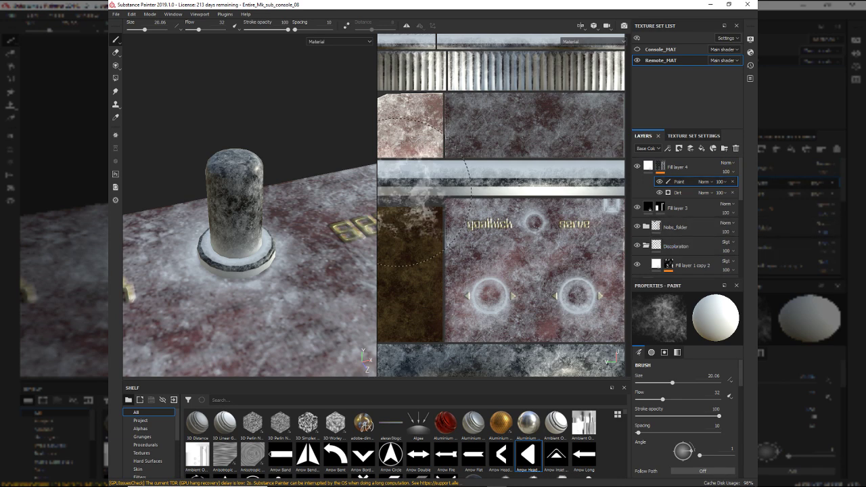
{"action": "key", "text": "4"}
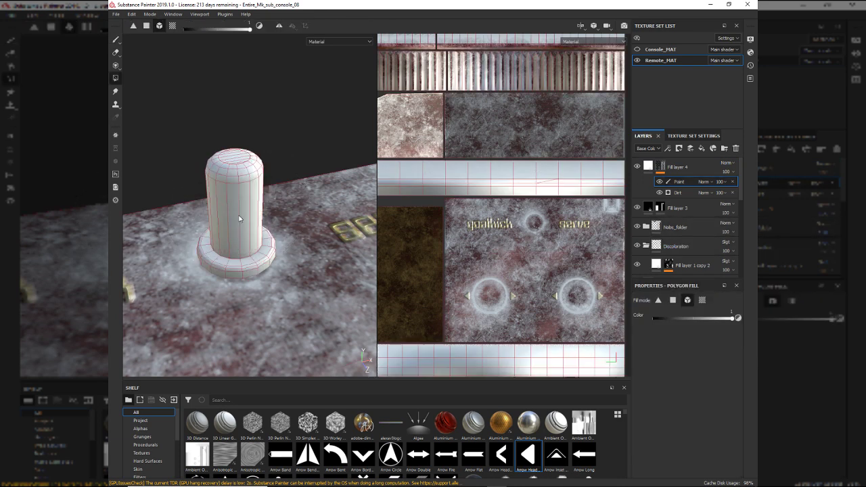
{"action": "left_click", "coordinate": [239, 219]}
{"action": "left_click_drag", "start_coordinate": [679, 180], "coordinate": [693, 199]}
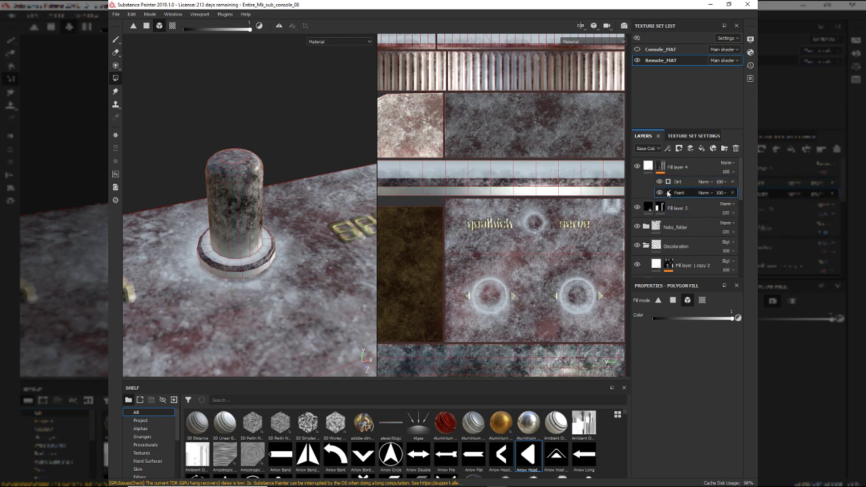
- Remove the Paint effect from Fill layer 4's mask and group the layer in a folder named Black_nob
{"action": "left_click", "coordinate": [732, 192]}
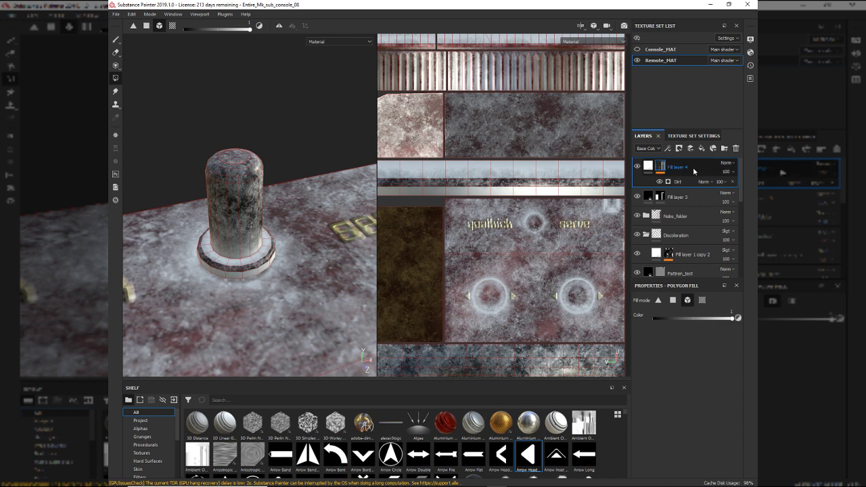
{"action": "key", "text": "ctrl+g"}
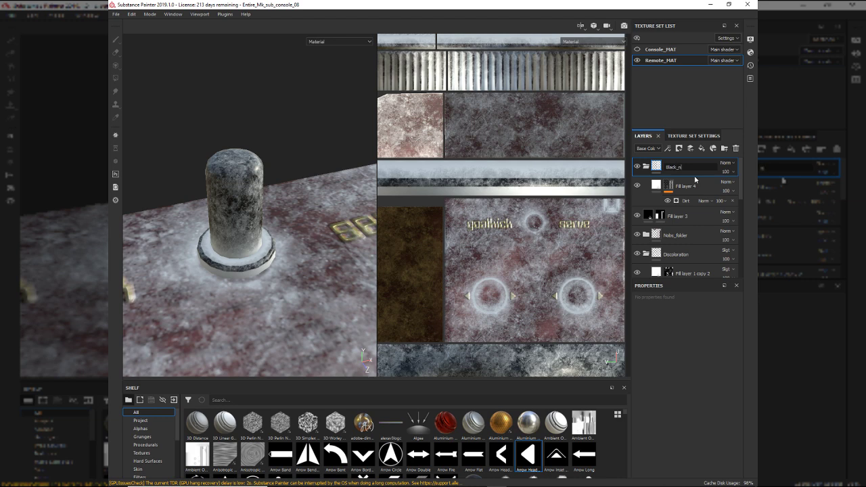
- Add a black mask to the Black_nob folder and reveal only the small cylindrical knob with Polygon Fill
{"action": "right_click", "coordinate": [675, 169]}
{"action": "left_click", "coordinate": [688, 180]}
{"action": "right_click_drag", "start_coordinate": [362, 221], "coordinate": [135, 177], "text": "alt"}
{"action": "scroll", "coordinate": [267, 202], "scroll_direction": "up", "scroll_amount": 4}
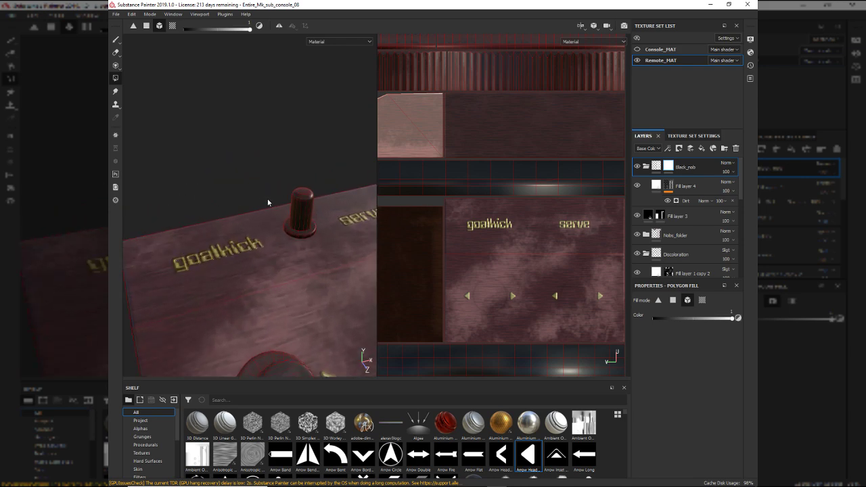
{"action": "key", "text": "x"}
{"action": "left_click", "coordinate": [308, 216]}
{"action": "right_click_drag", "start_coordinate": [314, 223], "coordinate": [347, 294], "text": "alt"}
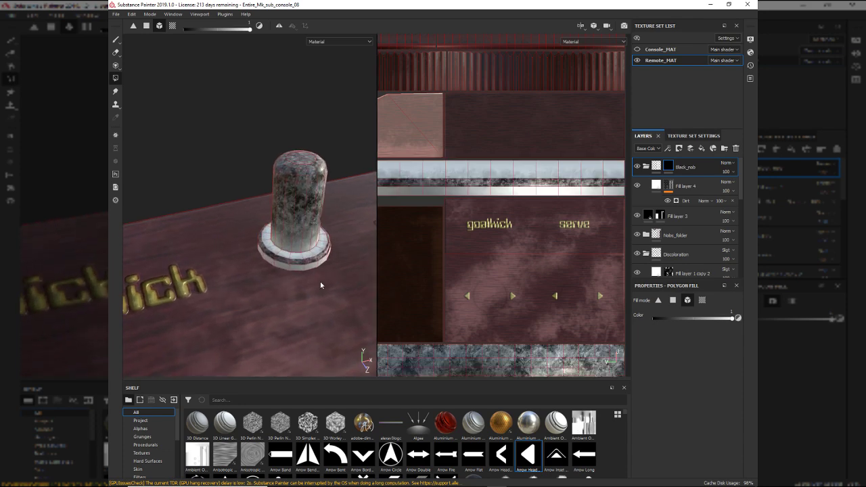
{"action": "left_click_drag", "start_coordinate": [347, 294], "coordinate": [306, 286], "text": "alt"}
{"action": "right_click_drag", "start_coordinate": [305, 286], "coordinate": [428, 339], "text": "alt"}
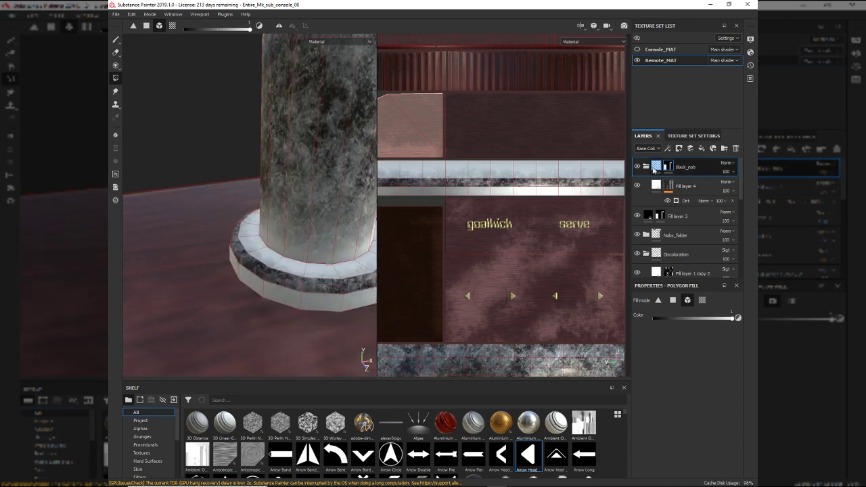
- Set Fill layer 4's Dirt generator to Dirt Level 0.46, Triplanar Blending Contrast 0.12, Grunge Amount 0.32 and Edges Masking 0
{"action": "left_click", "coordinate": [645, 168]}
{"action": "left_click", "coordinate": [646, 168]}
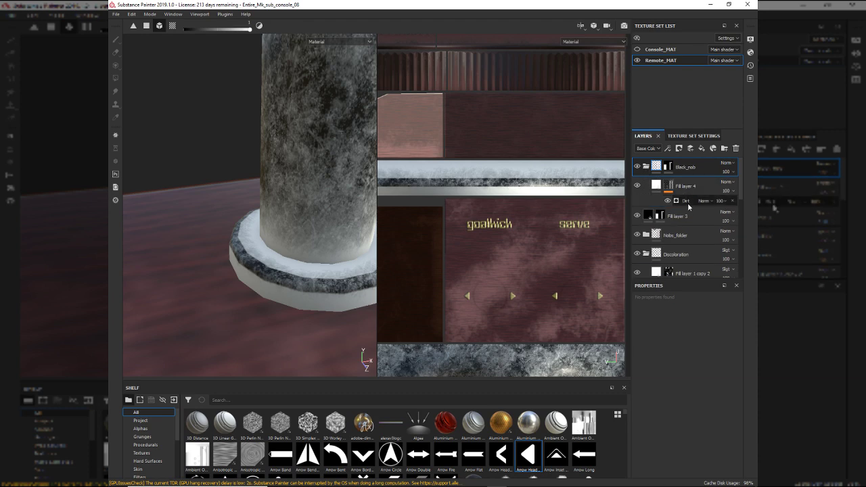
{"action": "left_click", "coordinate": [685, 200]}
{"action": "scroll", "coordinate": [686, 348], "scroll_direction": "down", "scroll_amount": 5}
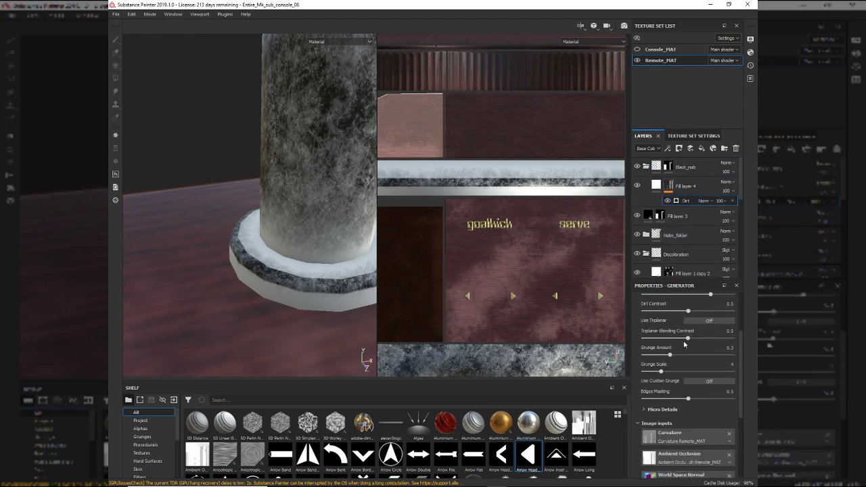
{"action": "scroll", "coordinate": [687, 348], "scroll_direction": "up", "scroll_amount": 2}
{"action": "left_click_drag", "start_coordinate": [688, 383], "coordinate": [632, 369]}
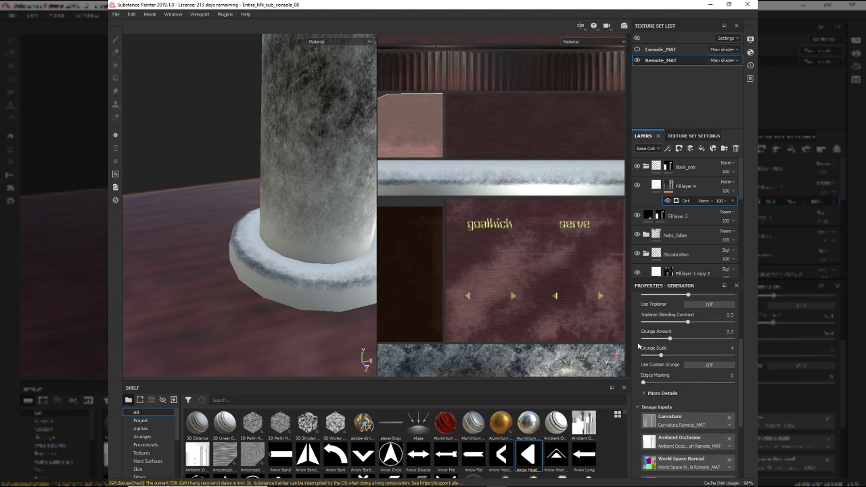
{"action": "left_click_drag", "start_coordinate": [668, 339], "coordinate": [684, 327]}
{"action": "scroll", "coordinate": [667, 332], "scroll_direction": "up", "scroll_amount": 2}
{"action": "right_click_drag", "start_coordinate": [237, 199], "coordinate": [209, 178], "text": "alt"}
{"action": "left_click_drag", "start_coordinate": [209, 177], "coordinate": [361, 253], "text": "alt"}
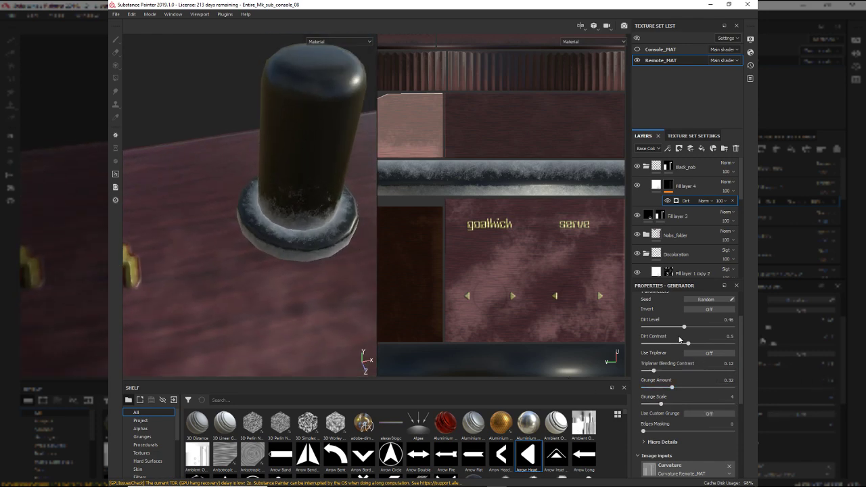
- Reduce the Dirt generator's Dirt Contrast to 0.26 and its Dirt Level to 0.34
{"action": "mouse_move", "coordinate": [287, 221]}
{"action": "left_mouse_down", "text": "alt"}
{"action": "mouse_move", "coordinate": [400, 241]}
{"action": "mouse_move", "coordinate": [275, 230]}
{"action": "left_mouse_up", "text": "alt"}
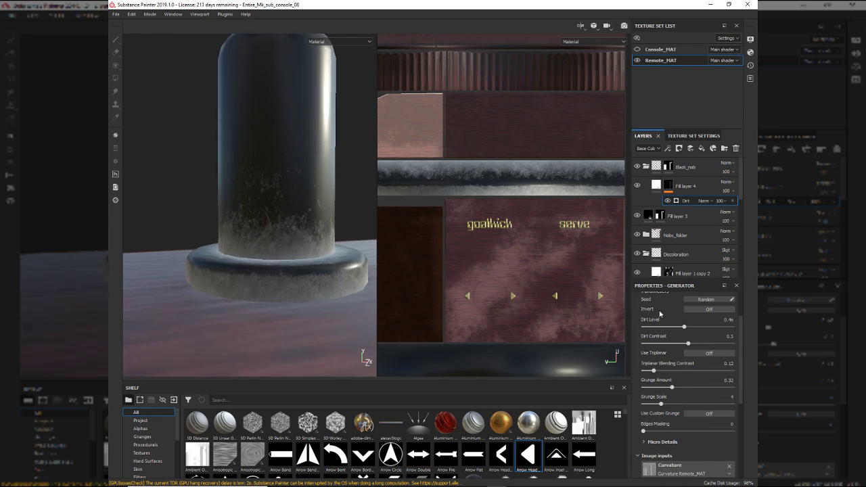
{"action": "left_click_drag", "start_coordinate": [684, 346], "coordinate": [674, 329]}
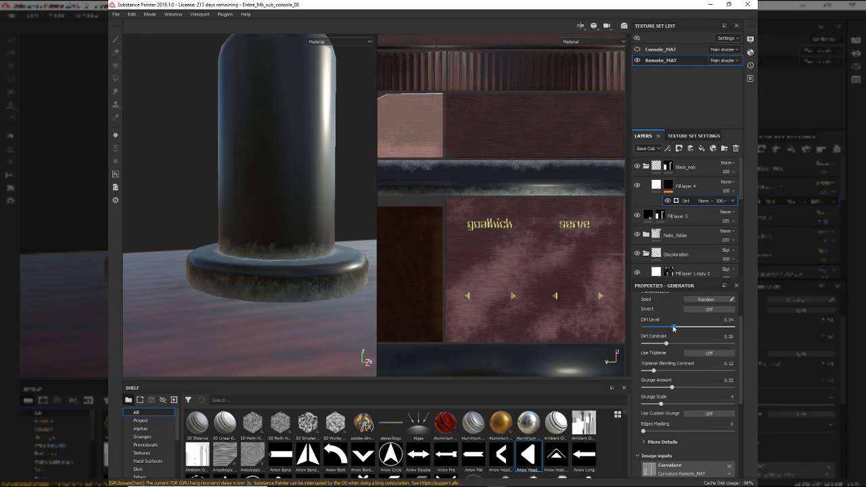
{"action": "left_click_drag", "start_coordinate": [274, 257], "coordinate": [262, 271], "text": "alt"}
{"action": "scroll", "coordinate": [248, 237], "scroll_direction": "down", "scroll_amount": 3}
{"action": "left_click_drag", "start_coordinate": [244, 232], "coordinate": [333, 234], "text": "alt"}
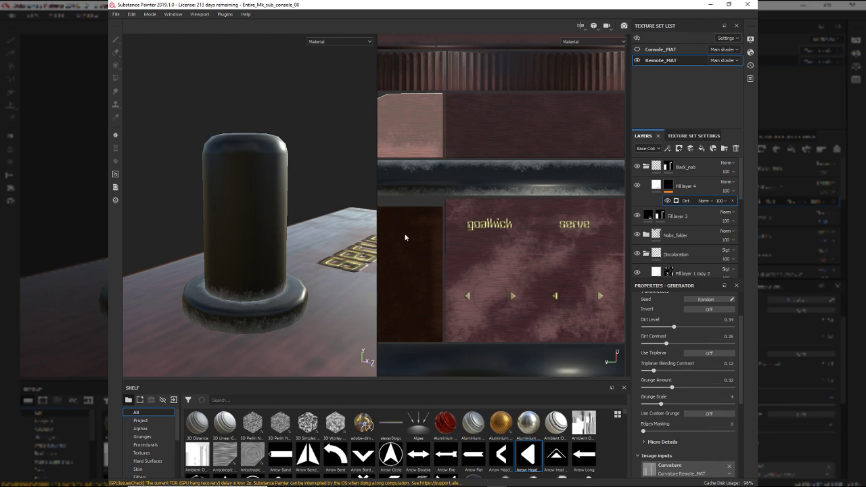
- Add a Paint effect above the Dirt generator in Fill layer 4's mask and hide the generator
{"action": "right_click", "coordinate": [669, 202]}
{"action": "left_click", "coordinate": [696, 210]}
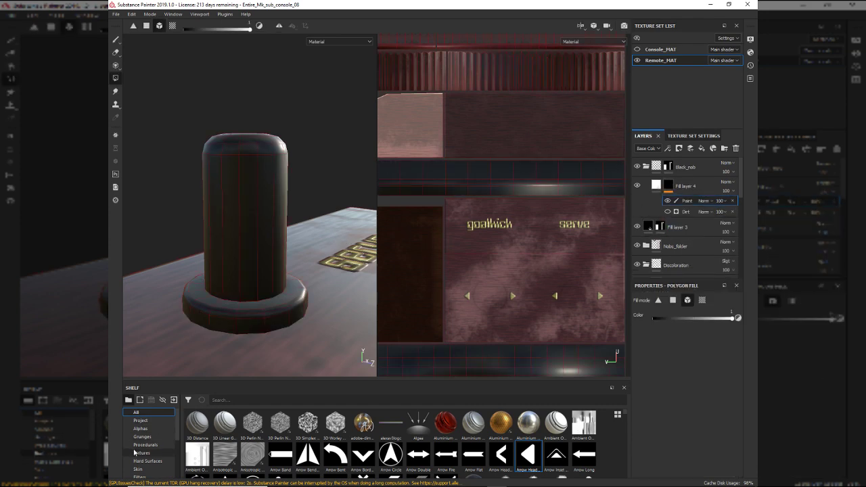
- Paint white dirt onto the knob's mask with the Dirt 3 brush at size 20.06 and flow 32
{"action": "scroll", "coordinate": [144, 426], "scroll_direction": "down", "scroll_amount": 2}
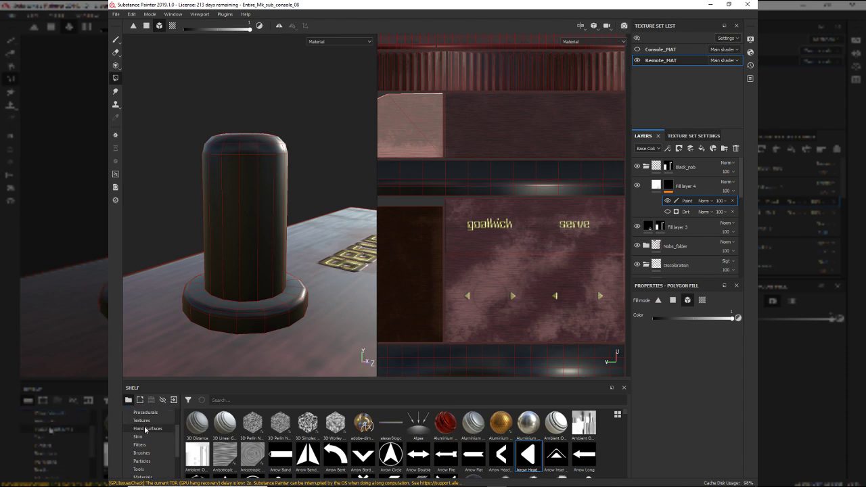
{"action": "left_click", "coordinate": [150, 453]}
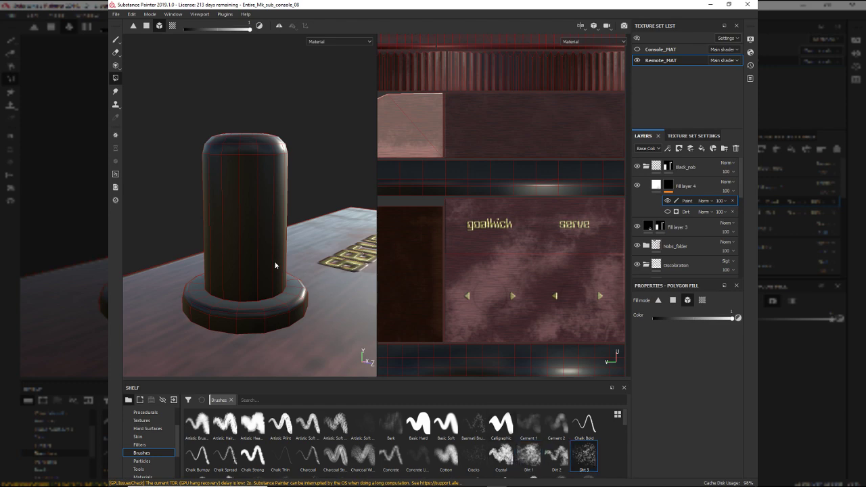
{"action": "key", "text": "1"}
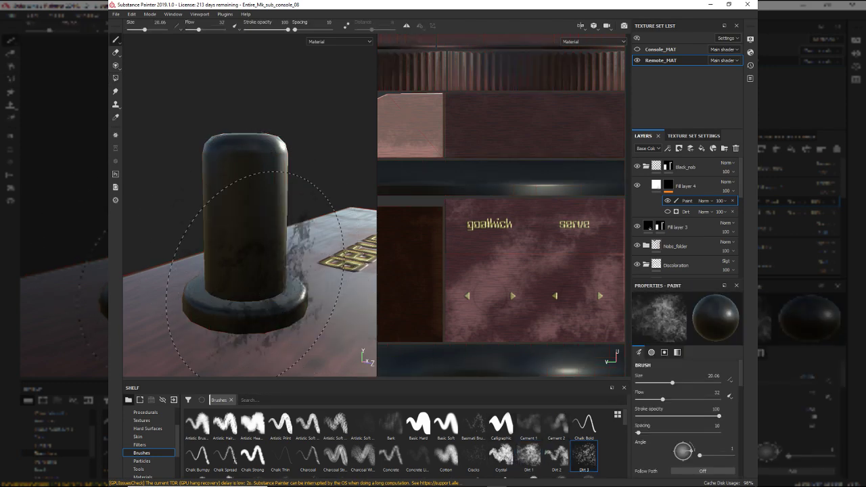
{"action": "key", "text": "x"}
{"action": "left_click", "coordinate": [243, 217]}
{"action": "left_click", "coordinate": [242, 180]}
{"action": "mouse_move", "coordinate": [243, 190]}
{"action": "left_mouse_down", "text": "alt"}
{"action": "mouse_move", "coordinate": [264, 267]}
{"action": "mouse_move", "coordinate": [188, 224]}
{"action": "mouse_move", "coordinate": [212, 229]}
{"action": "mouse_move", "coordinate": [173, 254]}
{"action": "left_mouse_up", "text": "alt"}
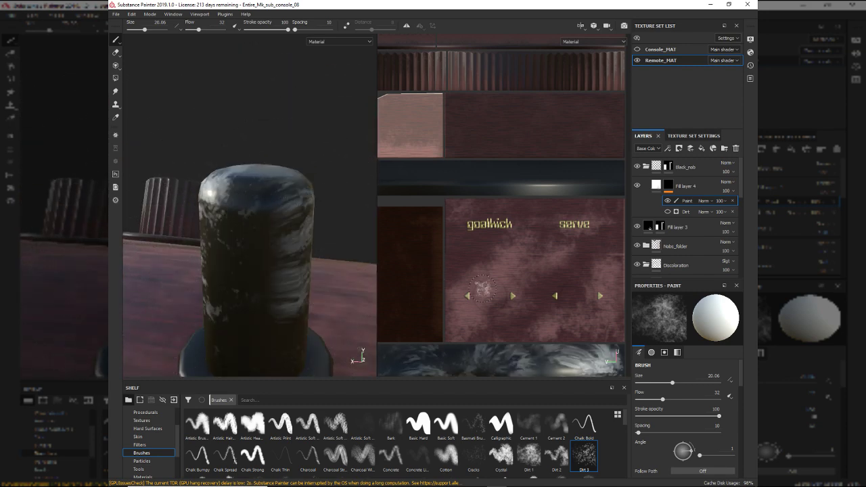
- Spread the dirt strokes across the knob's cylinder island in the UV view
{"action": "scroll", "coordinate": [502, 291], "scroll_direction": "down", "scroll_amount": 3}
{"action": "middle_click_drag", "start_coordinate": [504, 293], "coordinate": [507, 209], "text": "alt"}
{"action": "left_click", "coordinate": [534, 268]}
{"action": "mouse_move", "coordinate": [515, 276]}
{"action": "left_mouse_down"}
{"action": "mouse_move", "coordinate": [477, 274]}
{"action": "mouse_move", "coordinate": [464, 293]}
{"action": "mouse_move", "coordinate": [552, 279]}
{"action": "mouse_move", "coordinate": [488, 301]}
{"action": "mouse_move", "coordinate": [536, 271]}
{"action": "left_mouse_up"}
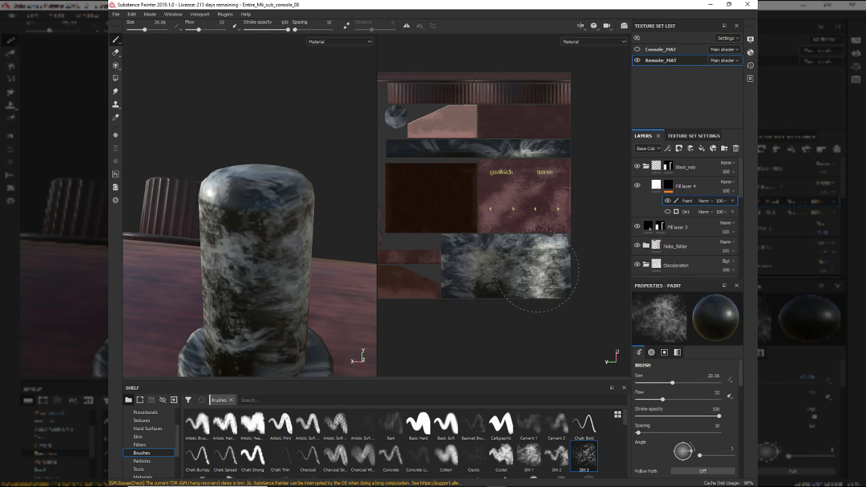
{"action": "middle_click_drag", "start_coordinate": [251, 215], "coordinate": [260, 142], "text": "alt"}
{"action": "left_click_drag", "start_coordinate": [261, 142], "coordinate": [275, 144], "text": "alt"}
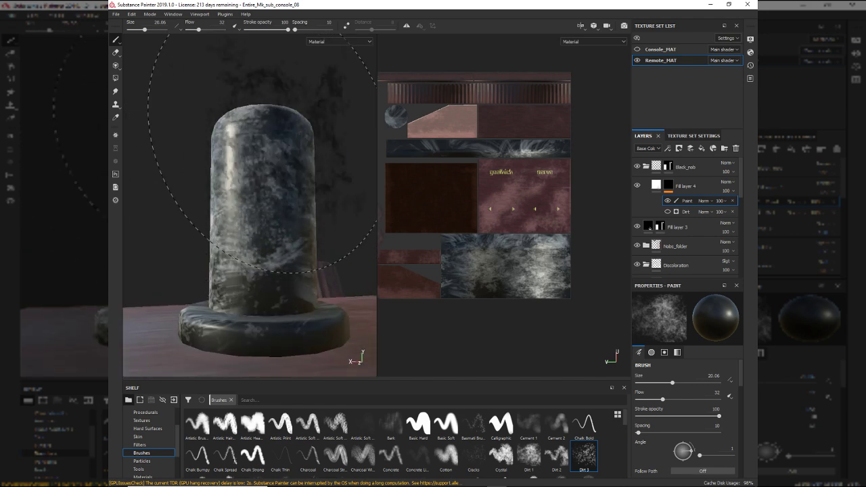
- Break up the knob's dirt with black paint, raising the brush size to 25.39 and the flow to 100
{"action": "mouse_move", "coordinate": [260, 155]}
{"action": "right_mouse_down", "text": "ctrl"}
{"action": "mouse_move", "coordinate": [288, 155]}
{"action": "mouse_move", "coordinate": [278, 156]}
{"action": "right_mouse_up", "text": "ctrl"}
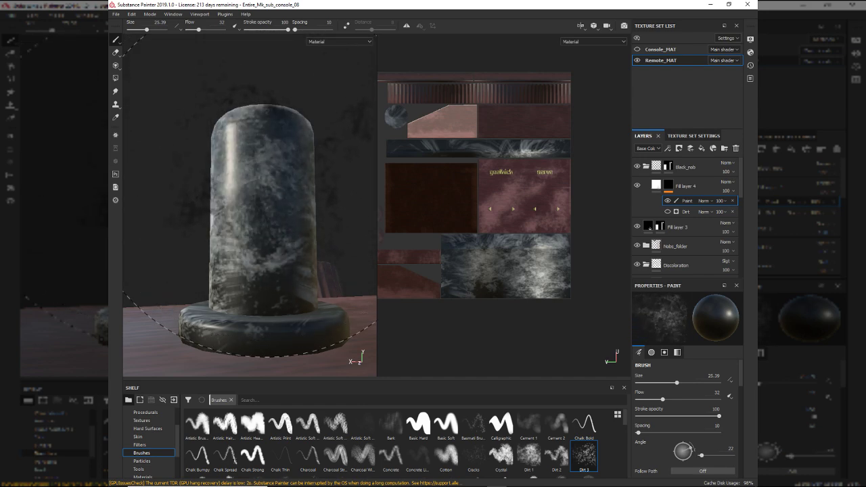
{"action": "mouse_move", "coordinate": [266, 174]}
{"action": "left_mouse_down", "text": "ctrl"}
{"action": "mouse_move", "coordinate": [259, 203]}
{"action": "mouse_move", "coordinate": [266, 203]}
{"action": "left_mouse_up", "text": "ctrl"}
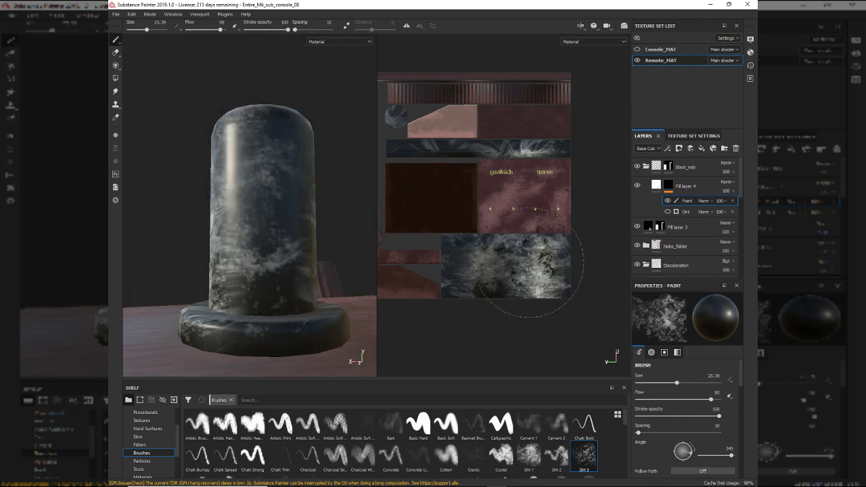
{"action": "left_click_drag", "start_coordinate": [507, 289], "coordinate": [515, 284]}
{"action": "left_click_drag", "start_coordinate": [257, 260], "coordinate": [263, 246], "text": "ctrl"}
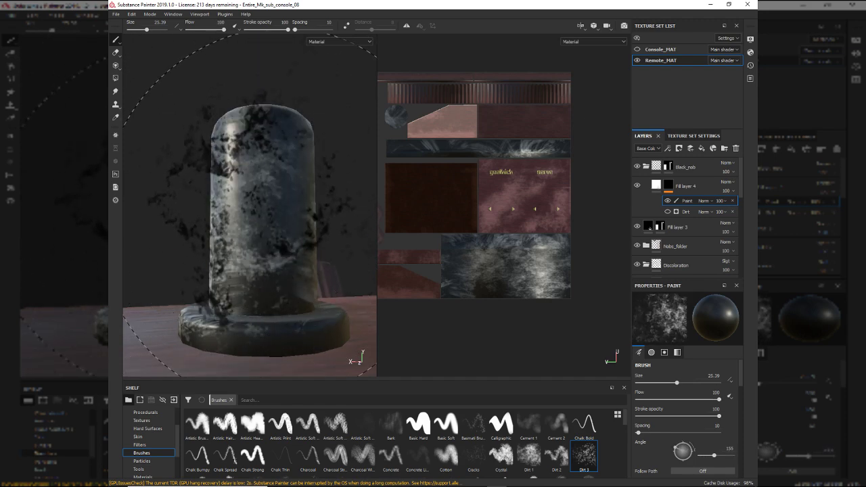
- Enlarge the brush to 31.33 and paint out much of the dirt on the knob's sides with black
{"action": "mouse_move", "coordinate": [275, 246]}
{"action": "right_mouse_down", "text": "ctrl"}
{"action": "mouse_move", "coordinate": [298, 229]}
{"action": "mouse_move", "coordinate": [298, 248]}
{"action": "right_mouse_up", "text": "ctrl"}
{"action": "left_click", "coordinate": [298, 247]}
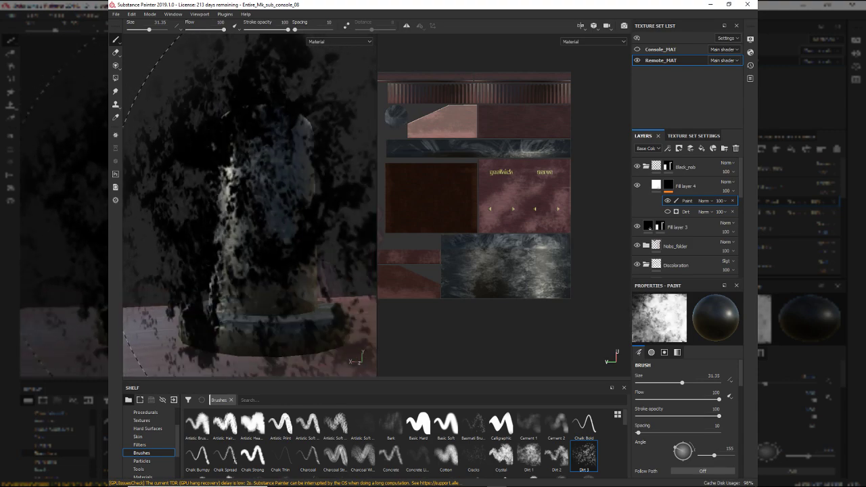
{"action": "left_click", "coordinate": [295, 247]}
{"action": "left_click", "coordinate": [284, 237]}
{"action": "mouse_move", "coordinate": [188, 211]}
{"action": "left_mouse_down", "text": "alt"}
{"action": "mouse_move", "coordinate": [181, 197]}
{"action": "mouse_move", "coordinate": [197, 205]}
{"action": "left_mouse_up", "text": "alt"}
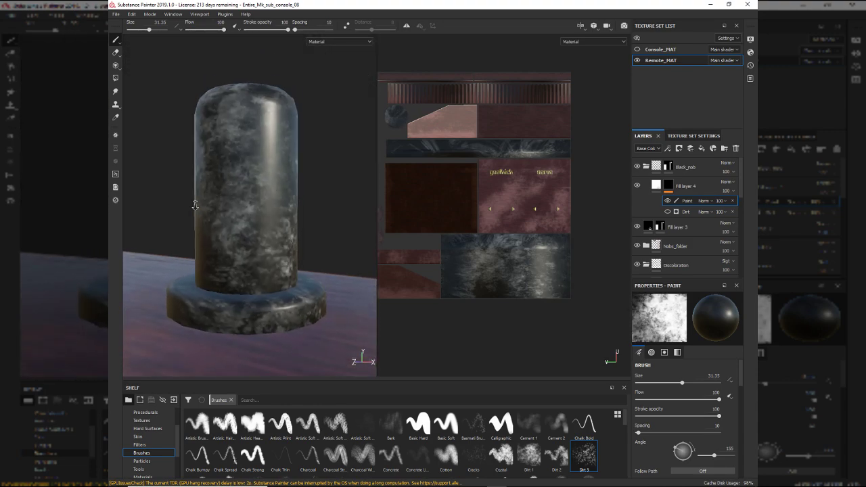
{"action": "left_click", "coordinate": [254, 203]}
- Erase more dirt from the knob's top, base and remaining sides, leaving only faint traces
{"action": "scroll", "coordinate": [251, 223], "scroll_direction": "up", "scroll_amount": 5}
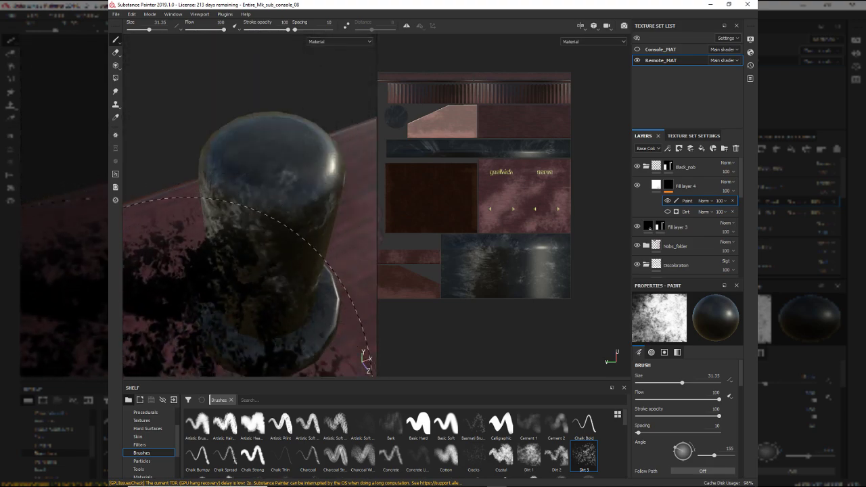
{"action": "left_click", "coordinate": [235, 229]}
{"action": "mouse_move", "coordinate": [218, 277]}
{"action": "left_mouse_down", "text": "alt"}
{"action": "mouse_move", "coordinate": [333, 296]}
{"action": "mouse_move", "coordinate": [261, 290]}
{"action": "left_mouse_up", "text": "alt"}
{"action": "mouse_move", "coordinate": [230, 196]}
{"action": "left_mouse_down", "text": "alt"}
{"action": "mouse_move", "coordinate": [290, 209]}
{"action": "mouse_move", "coordinate": [366, 243]}
{"action": "left_mouse_up", "text": "alt"}
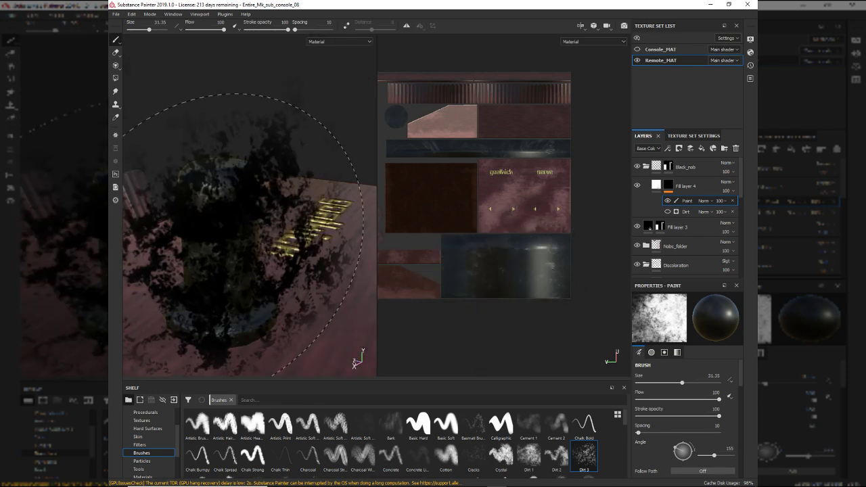
{"action": "mouse_move", "coordinate": [321, 276]}
{"action": "left_mouse_down", "text": "alt"}
{"action": "mouse_move", "coordinate": [393, 207]}
{"action": "mouse_move", "coordinate": [251, 286]}
{"action": "mouse_move", "coordinate": [241, 330]}
{"action": "mouse_move", "coordinate": [269, 348]}
{"action": "mouse_move", "coordinate": [234, 277]}
{"action": "mouse_move", "coordinate": [198, 316]}
{"action": "left_mouse_up", "text": "alt"}
{"action": "middle_click_drag", "start_coordinate": [198, 316], "coordinate": [206, 346], "text": "alt"}
{"action": "scroll", "coordinate": [206, 345], "scroll_direction": "down", "scroll_amount": 5}
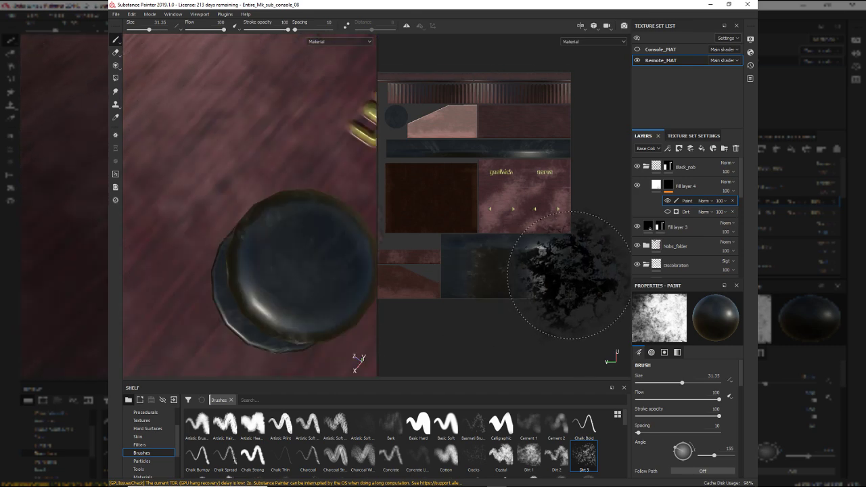
- Turn off the height, metal and normal channels of Fill layer 4, keeping only color and roughness
{"action": "left_click", "coordinate": [659, 188]}
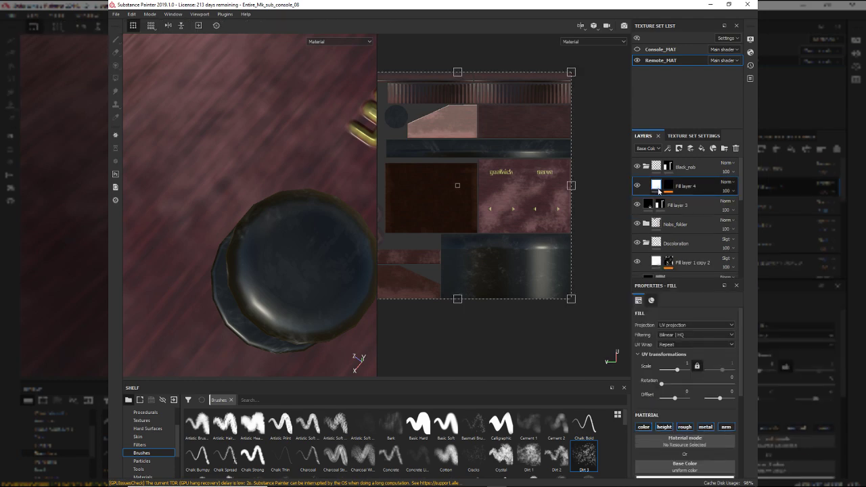
{"action": "left_click_drag", "start_coordinate": [352, 291], "coordinate": [272, 179], "text": "alt"}
{"action": "right_click_drag", "start_coordinate": [333, 190], "coordinate": [318, 199], "text": "shift"}
{"action": "scroll", "coordinate": [691, 392], "scroll_direction": "down", "scroll_amount": 2}
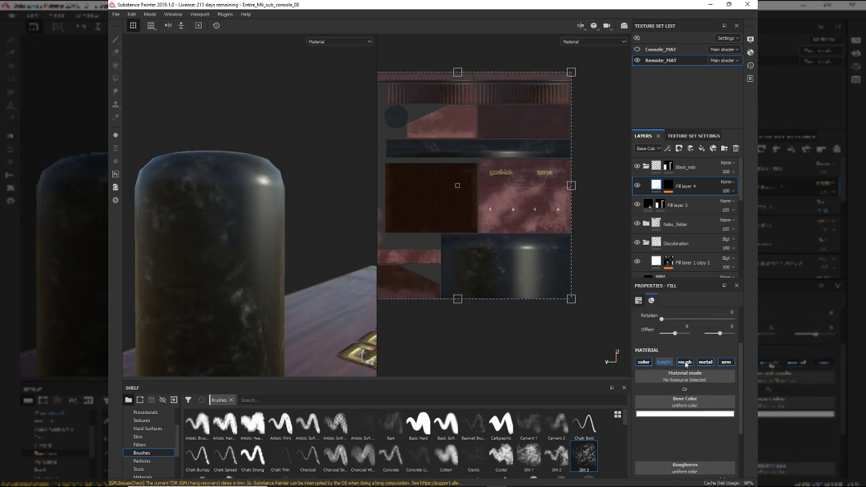
{"action": "left_click", "coordinate": [705, 362]}
{"action": "left_click", "coordinate": [726, 362]}
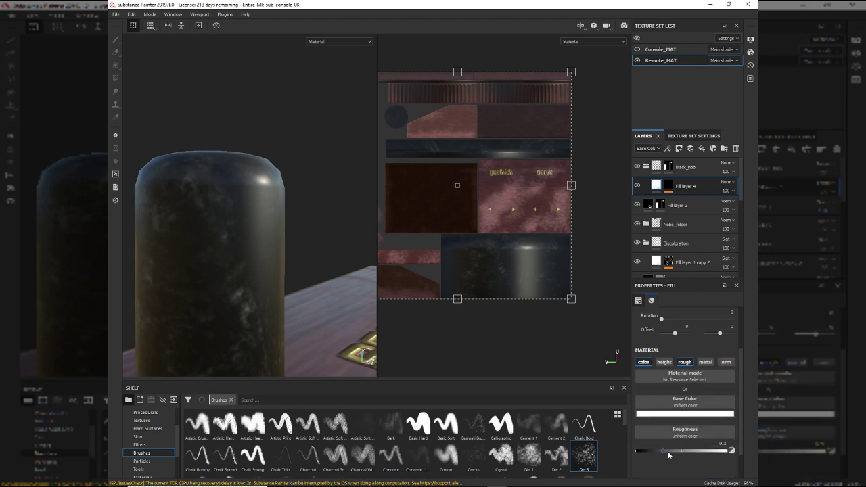
- Raise Fill layer 4's roughness to 1 while checking the dirt on the knob
{"action": "left_click_drag", "start_coordinate": [335, 290], "coordinate": [286, 294], "text": "alt"}
{"action": "middle_click_drag", "start_coordinate": [286, 293], "coordinate": [342, 291], "text": "alt"}
{"action": "left_click_drag", "start_coordinate": [342, 292], "coordinate": [623, 427], "text": "alt"}
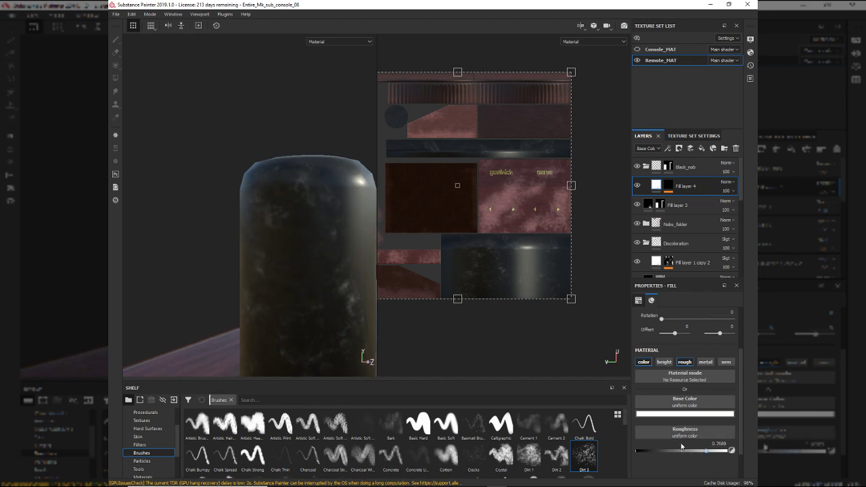
{"action": "middle_click_drag", "start_coordinate": [327, 296], "coordinate": [335, 298], "text": "alt"}
{"action": "mouse_move", "coordinate": [326, 300]}
{"action": "right_mouse_down", "text": "shift"}
{"action": "mouse_move", "coordinate": [340, 305]}
{"action": "mouse_move", "coordinate": [365, 356]}
{"action": "mouse_move", "coordinate": [366, 315]}
{"action": "mouse_move", "coordinate": [352, 312]}
{"action": "right_mouse_up", "text": "shift"}
{"action": "left_click_drag", "start_coordinate": [352, 313], "coordinate": [379, 331], "text": "alt"}
{"action": "middle_click_drag", "start_coordinate": [306, 277], "coordinate": [304, 263], "text": "alt"}
{"action": "right_click_drag", "start_coordinate": [303, 263], "coordinate": [317, 269], "text": "shift"}
{"action": "mouse_move", "coordinate": [317, 269]}
{"action": "left_mouse_down", "text": "alt"}
{"action": "mouse_move", "coordinate": [219, 265]}
{"action": "mouse_move", "coordinate": [264, 276]}
{"action": "mouse_move", "coordinate": [364, 354]}
{"action": "mouse_move", "coordinate": [272, 269]}
{"action": "left_mouse_up", "text": "alt"}
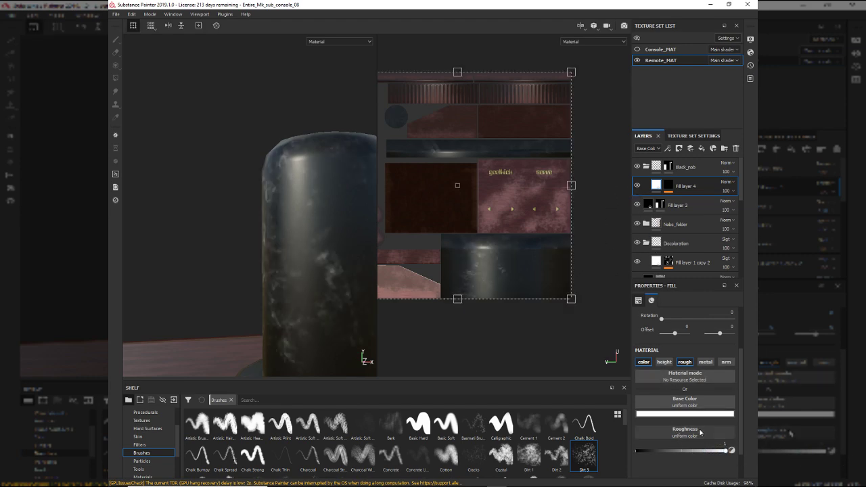
- Compare the knob with and without Fill layer 4, and lower the layer's opacity to 33
{"action": "left_click_drag", "start_coordinate": [270, 262], "coordinate": [320, 253], "text": "alt"}
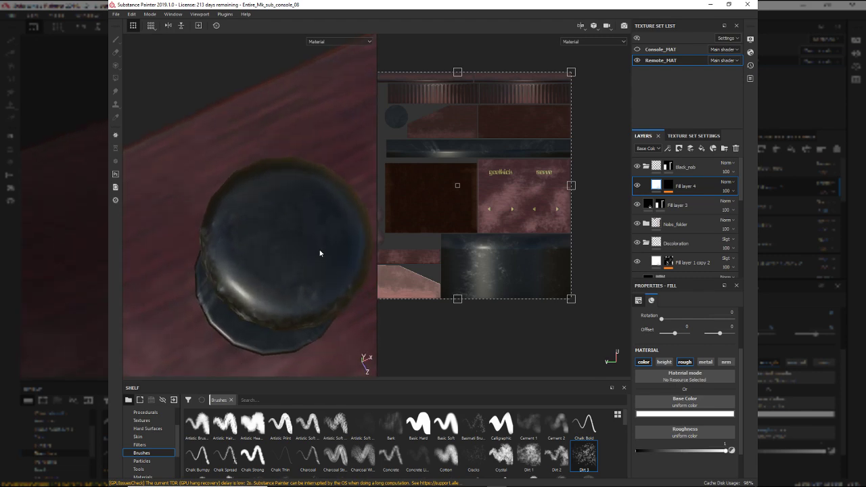
{"action": "left_click", "coordinate": [636, 186]}
{"action": "left_click_drag", "start_coordinate": [319, 272], "coordinate": [283, 215], "text": "alt"}
{"action": "left_click", "coordinate": [725, 191]}
{"action": "left_click_drag", "start_coordinate": [753, 207], "coordinate": [729, 209]}
{"action": "left_click_drag", "start_coordinate": [246, 213], "coordinate": [288, 265], "text": "alt"}
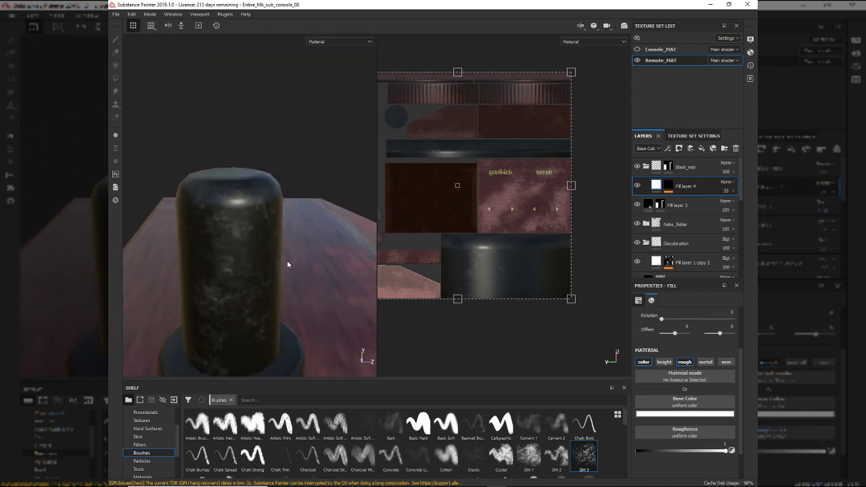
{"action": "middle_click_drag", "start_coordinate": [288, 264], "coordinate": [292, 141], "text": "alt"}
{"action": "right_click_drag", "start_coordinate": [292, 141], "coordinate": [273, 138], "text": "alt"}
{"action": "left_click_drag", "start_coordinate": [273, 138], "coordinate": [275, 283], "text": "alt"}
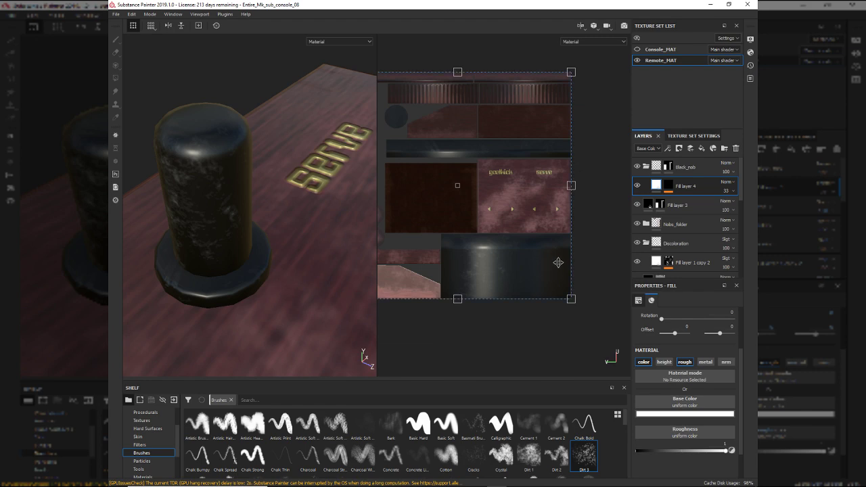
- Set the blending mode of Fill layer 4 in the Black_nob folder to Soft light and check the knob
{"action": "left_click", "coordinate": [716, 182]}
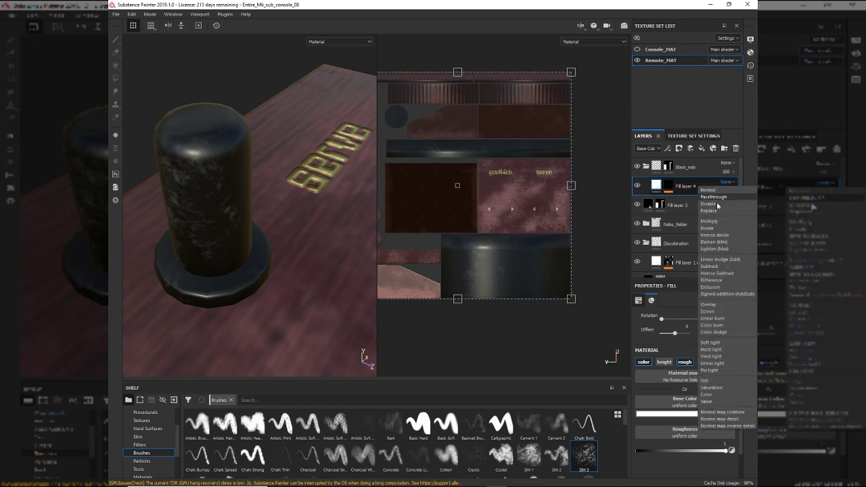
{"action": "left_click", "coordinate": [724, 344]}
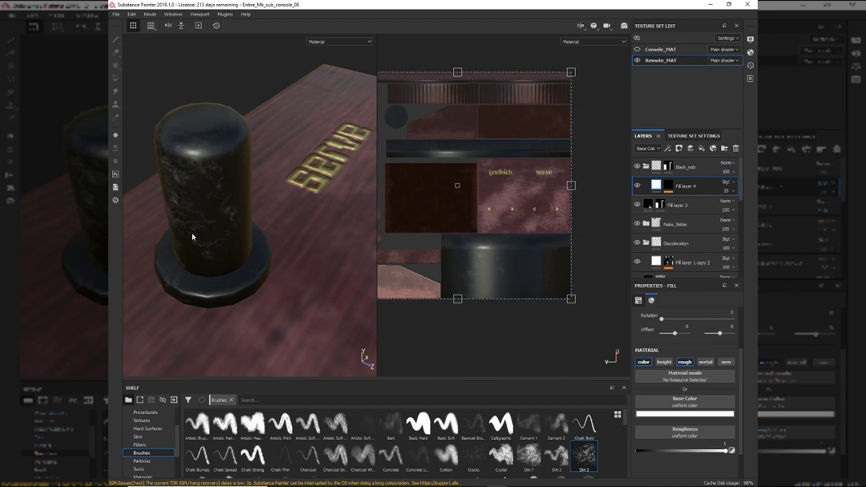
{"action": "left_click_drag", "start_coordinate": [177, 238], "coordinate": [338, 217], "text": "alt"}
{"action": "left_click_drag", "start_coordinate": [193, 201], "coordinate": [234, 275], "text": "alt"}
{"action": "right_click_drag", "start_coordinate": [235, 276], "coordinate": [203, 261], "text": "alt"}
- Make the Console_MAT texture set visible together with the remote
{"action": "left_click_drag", "start_coordinate": [312, 352], "coordinate": [283, 359], "text": "alt"}
{"action": "middle_click_drag", "start_coordinate": [283, 359], "coordinate": [280, 316], "text": "alt"}
{"action": "right_click_drag", "start_coordinate": [280, 317], "coordinate": [224, 290], "text": "alt"}
{"action": "left_click_drag", "start_coordinate": [224, 290], "coordinate": [283, 340], "text": "alt"}
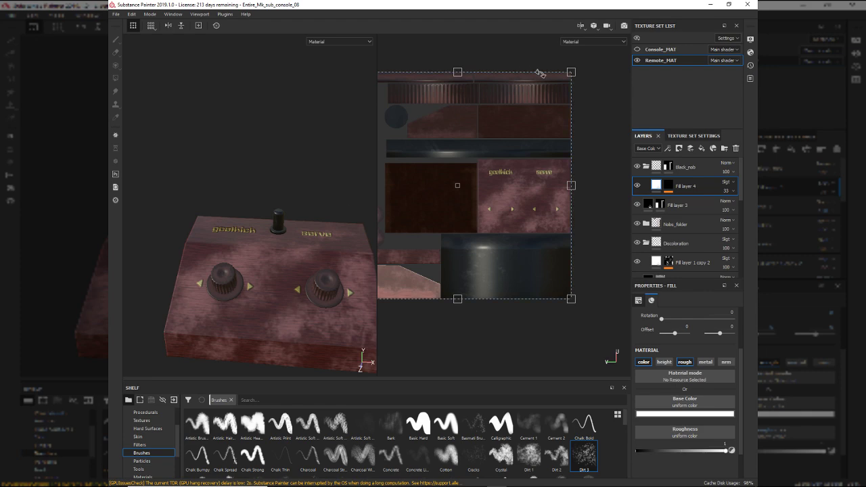
{"action": "left_click", "coordinate": [636, 49]}
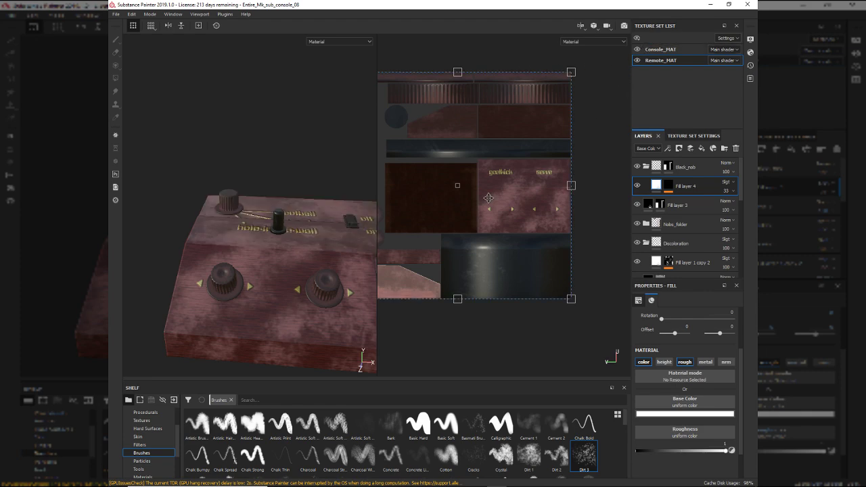
{"action": "right_click", "coordinate": [316, 249]}
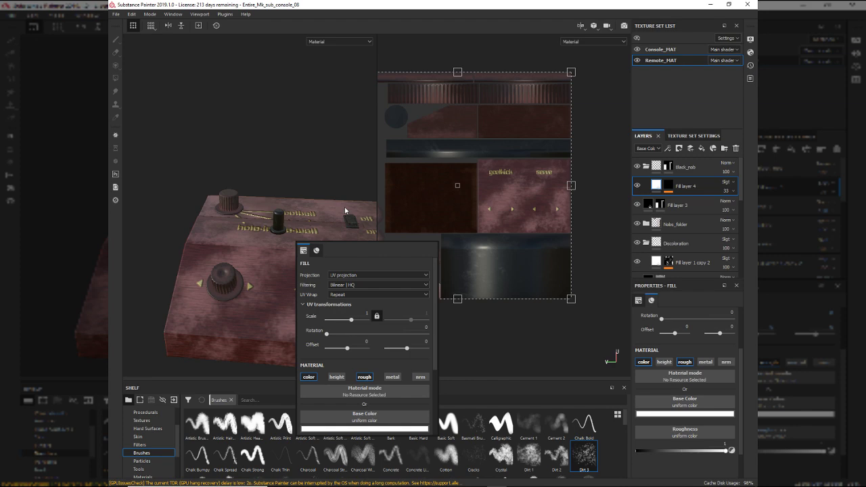
{"action": "left_click", "coordinate": [277, 177]}
- Check Fill layer 4 and Fill layer 4 copy 1 in the Console_MAT texture set, and select both for copying
{"action": "left_click_drag", "start_coordinate": [284, 173], "coordinate": [289, 209], "text": "alt"}
{"action": "right_click_drag", "start_coordinate": [289, 210], "coordinate": [330, 321], "text": "alt"}
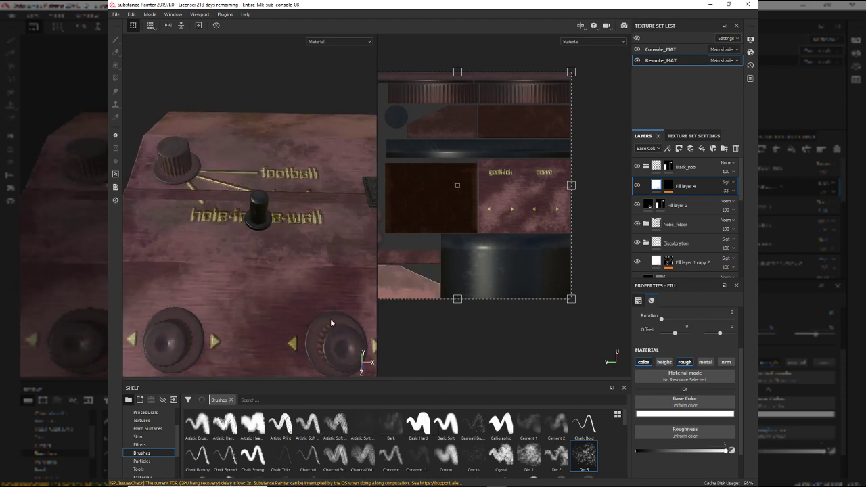
{"action": "left_click_drag", "start_coordinate": [330, 321], "coordinate": [292, 289], "text": "alt"}
{"action": "middle_click_drag", "start_coordinate": [292, 289], "coordinate": [283, 277], "text": "alt"}
{"action": "left_click_drag", "start_coordinate": [282, 277], "coordinate": [221, 184], "text": "alt"}
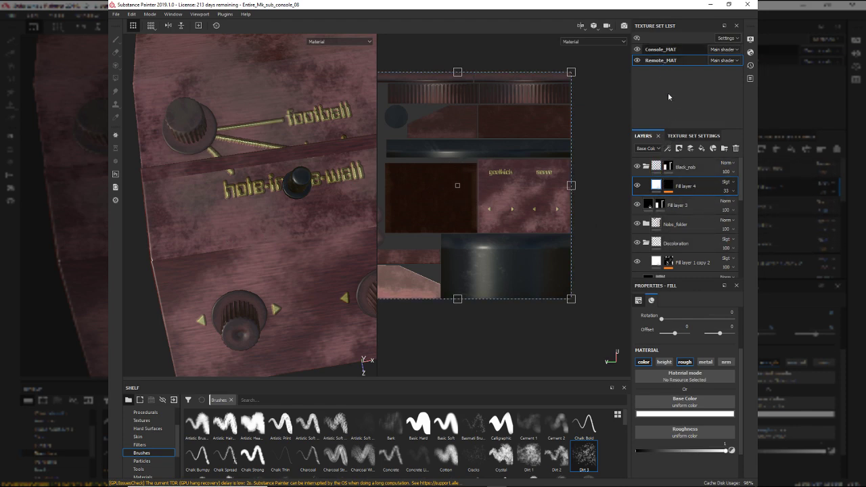
{"action": "left_click", "coordinate": [686, 54]}
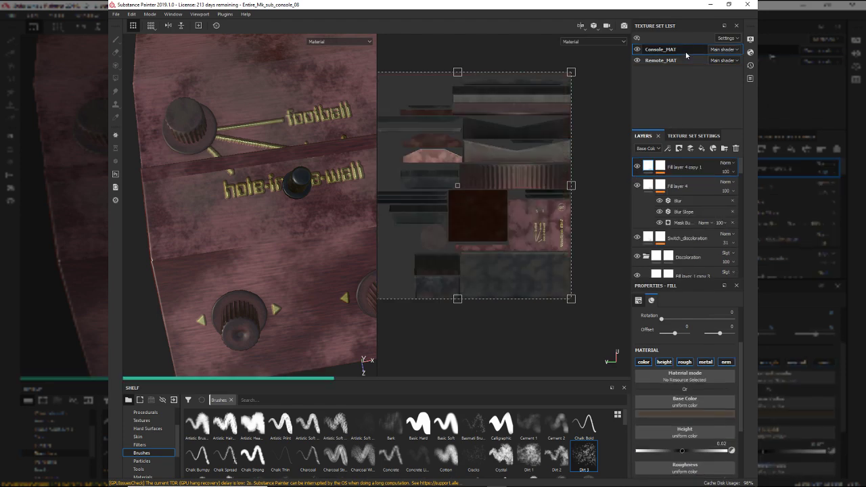
{"action": "left_click", "coordinate": [636, 186]}
{"action": "left_click", "coordinate": [636, 168]}
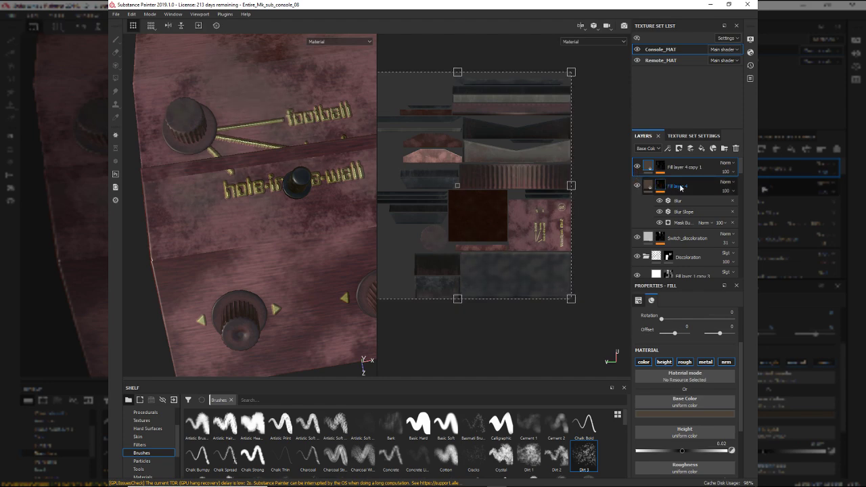
{"action": "left_click", "coordinate": [692, 192]}
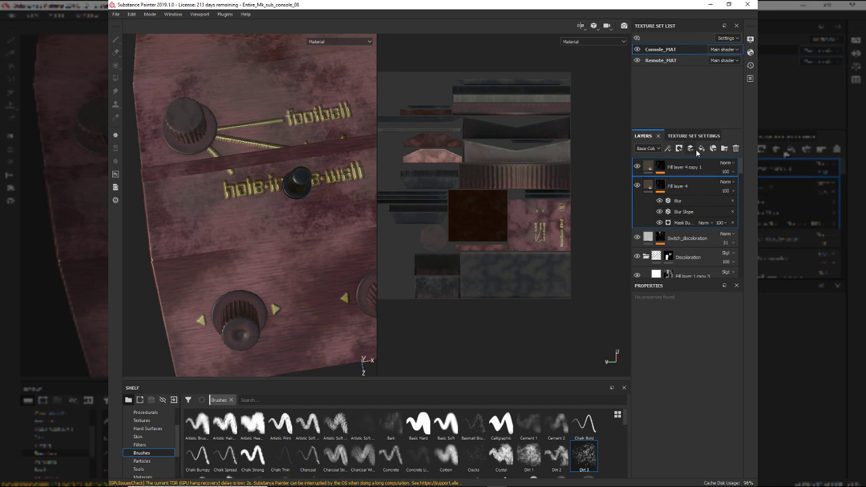
- Paste the two copied console fill layers above the Black_nob folder in the Remote_MAT texture set
{"action": "left_click", "coordinate": [674, 60]}
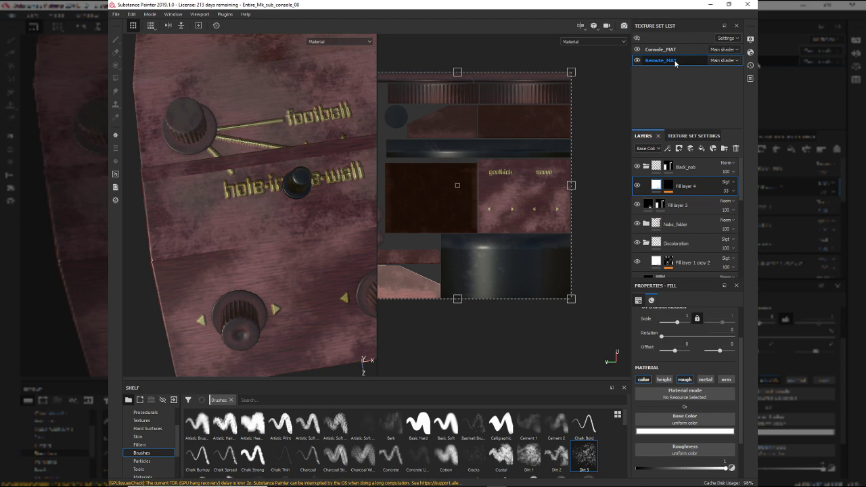
{"action": "left_click_drag", "start_coordinate": [231, 149], "coordinate": [191, 233], "text": "alt"}
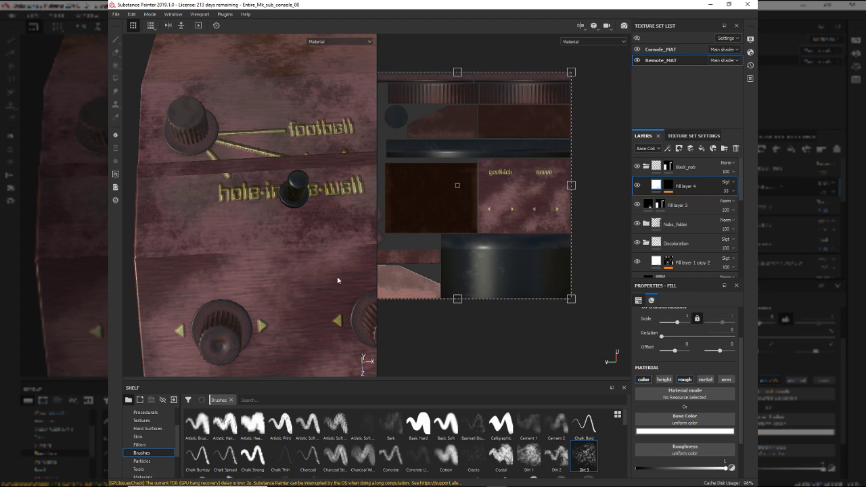
{"action": "left_click", "coordinate": [706, 171]}
{"action": "key", "text": "ctrl+v"}
- Hide Fill layer 4 copy 1 and set the intensity of the pasted Fill layer 4's Blur filter to 1
{"action": "left_click_drag", "start_coordinate": [338, 237], "coordinate": [253, 247], "text": "alt"}
{"action": "left_click_drag", "start_coordinate": [273, 193], "coordinate": [249, 269], "text": "alt"}
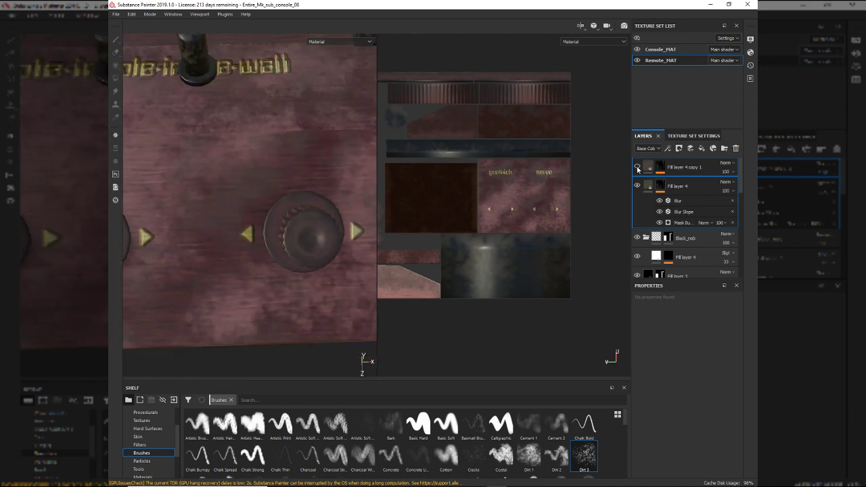
{"action": "left_click", "coordinate": [660, 201]}
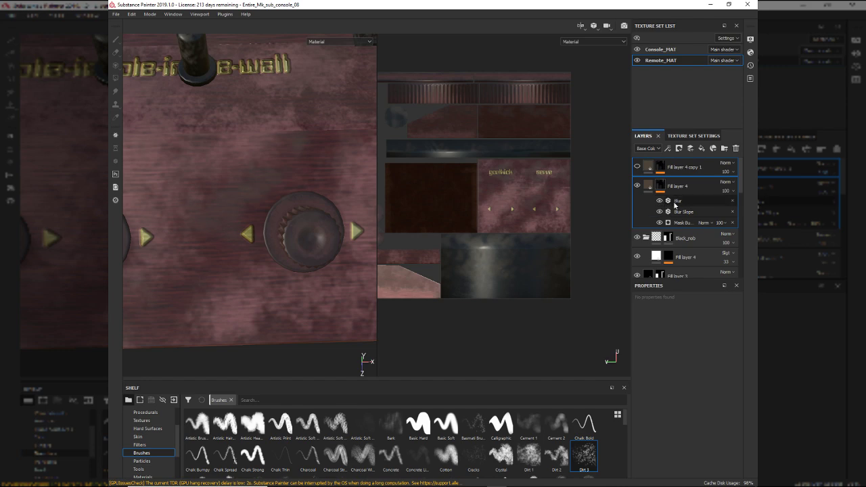
{"action": "left_click", "coordinate": [682, 202]}
{"action": "left_click", "coordinate": [734, 348]}
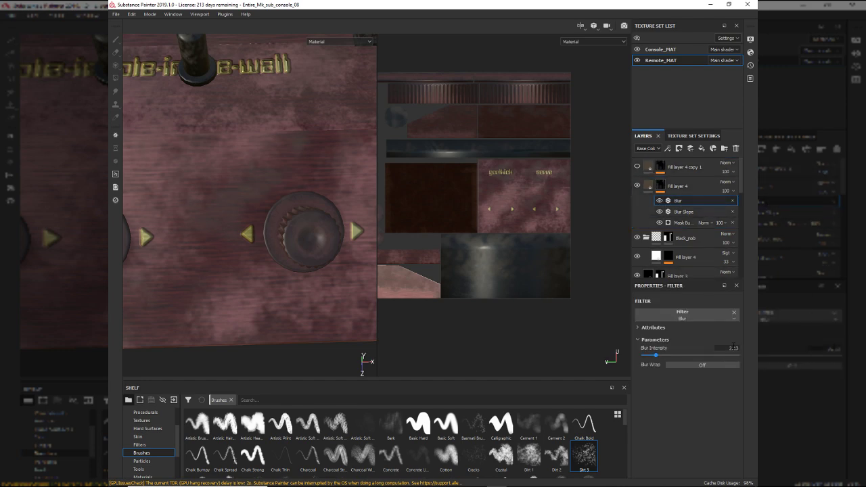
{"action": "key", "text": "BackSpace"}
{"action": "key", "text": "Return"}
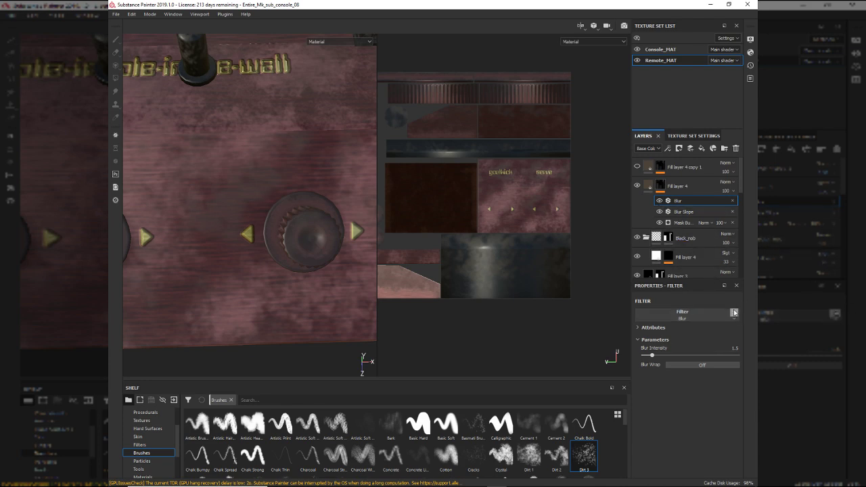
{"action": "left_click", "coordinate": [726, 349]}
{"action": "type", "text": "1"}
{"action": "key", "text": "Return"}
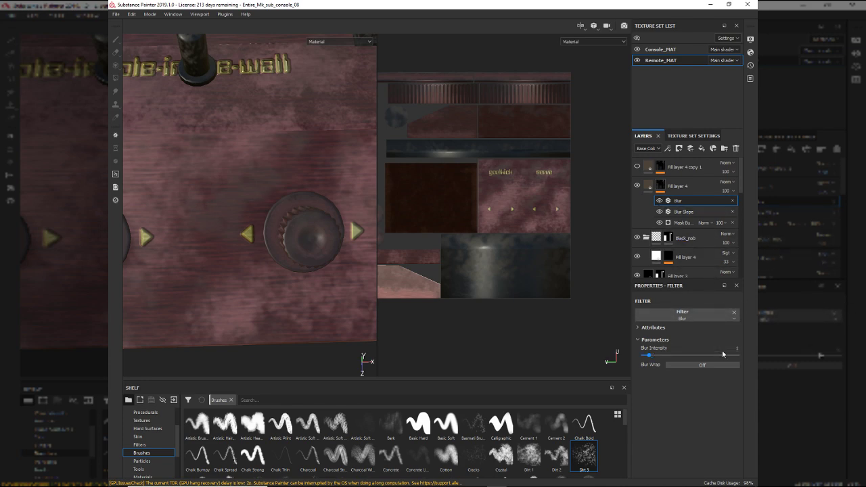
- Examine the dirt on the remote's knobs and body from several angles, with and without Fill layer 4 copy 1
{"action": "left_click_drag", "start_coordinate": [274, 289], "coordinate": [298, 185], "text": "alt"}
{"action": "scroll", "coordinate": [278, 226], "scroll_direction": "up", "scroll_amount": 4}
{"action": "left_click_drag", "start_coordinate": [278, 226], "coordinate": [244, 301], "text": "alt"}
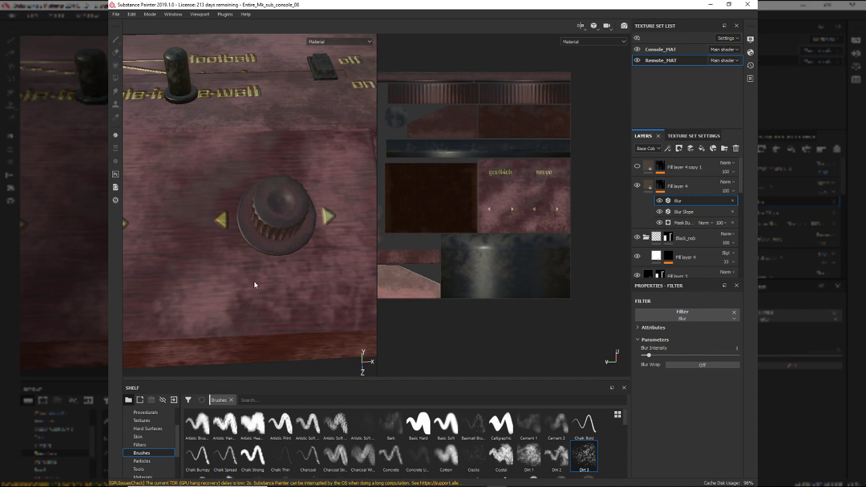
{"action": "middle_click_drag", "start_coordinate": [218, 273], "coordinate": [288, 222], "text": "alt"}
{"action": "left_click_drag", "start_coordinate": [288, 222], "coordinate": [245, 180], "text": "alt"}
{"action": "middle_click_drag", "start_coordinate": [246, 180], "coordinate": [245, 205], "text": "alt"}
{"action": "left_click_drag", "start_coordinate": [246, 205], "coordinate": [240, 106], "text": "alt"}
{"action": "middle_click_drag", "start_coordinate": [240, 106], "coordinate": [275, 216], "text": "alt"}
{"action": "scroll", "coordinate": [274, 216], "scroll_direction": "up", "scroll_amount": 3}
{"action": "mouse_move", "coordinate": [274, 216]}
{"action": "left_mouse_down", "text": "alt"}
{"action": "mouse_move", "coordinate": [297, 240]}
{"action": "mouse_move", "coordinate": [277, 230]}
{"action": "left_mouse_up", "text": "alt"}
{"action": "scroll", "coordinate": [277, 230], "scroll_direction": "up", "scroll_amount": 2}
{"action": "middle_click_drag", "start_coordinate": [278, 230], "coordinate": [288, 196], "text": "alt"}
{"action": "left_click_drag", "start_coordinate": [288, 196], "coordinate": [305, 281], "text": "alt"}
{"action": "right_click_drag", "start_coordinate": [306, 280], "coordinate": [228, 253], "text": "alt"}
{"action": "left_click_drag", "start_coordinate": [228, 253], "coordinate": [259, 275], "text": "alt"}
{"action": "middle_click_drag", "start_coordinate": [259, 275], "coordinate": [257, 201], "text": "alt"}
{"action": "scroll", "coordinate": [171, 228], "scroll_direction": "down", "scroll_amount": 2}
{"action": "scroll", "coordinate": [170, 229], "scroll_direction": "down", "scroll_amount": 2}
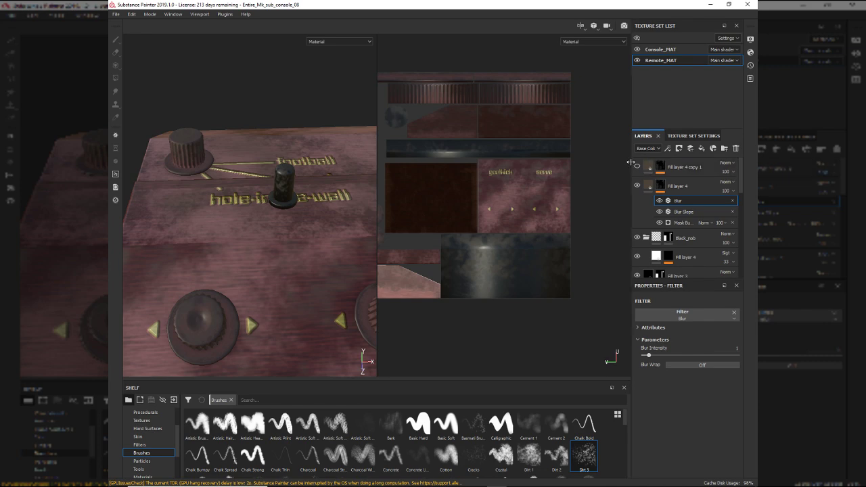
{"action": "left_click_drag", "start_coordinate": [346, 270], "coordinate": [301, 242], "text": "alt"}
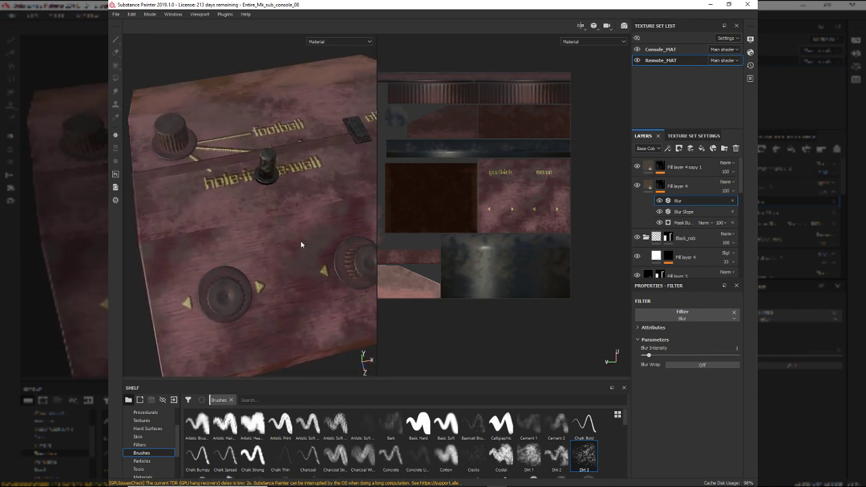
- Try deleting Fill layer 4 copy 1 and undo the deletion
{"action": "left_click", "coordinate": [657, 169]}
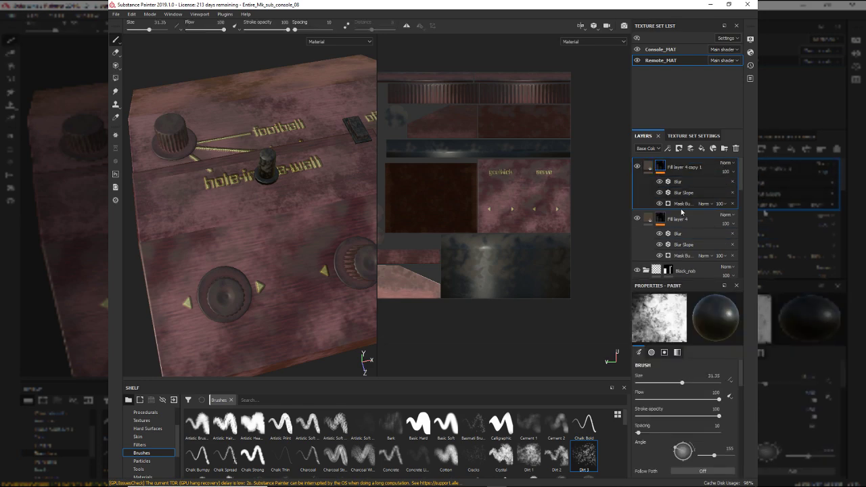
{"action": "left_click", "coordinate": [679, 181]}
{"action": "left_click", "coordinate": [693, 169]}
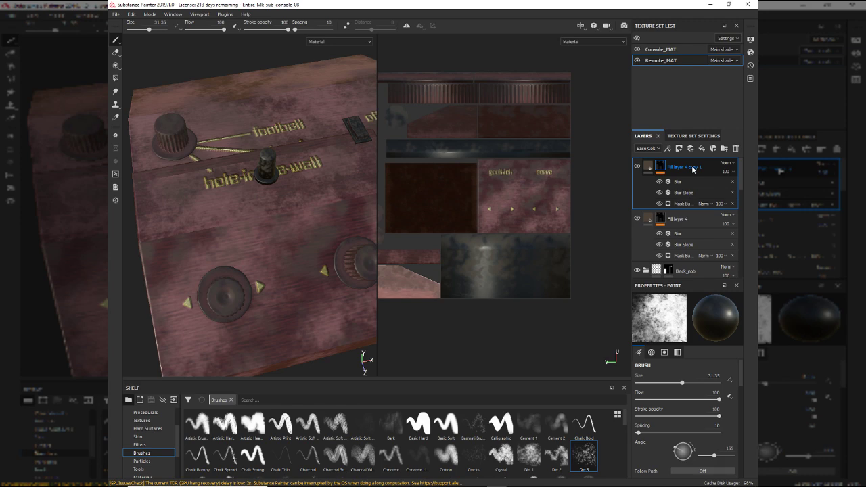
{"action": "key", "text": "Delete"}
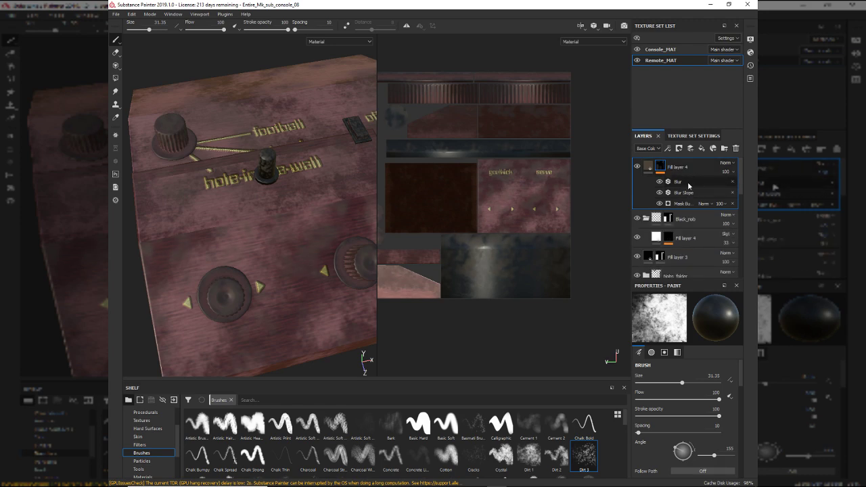
{"action": "key", "text": "ctrl+y"}
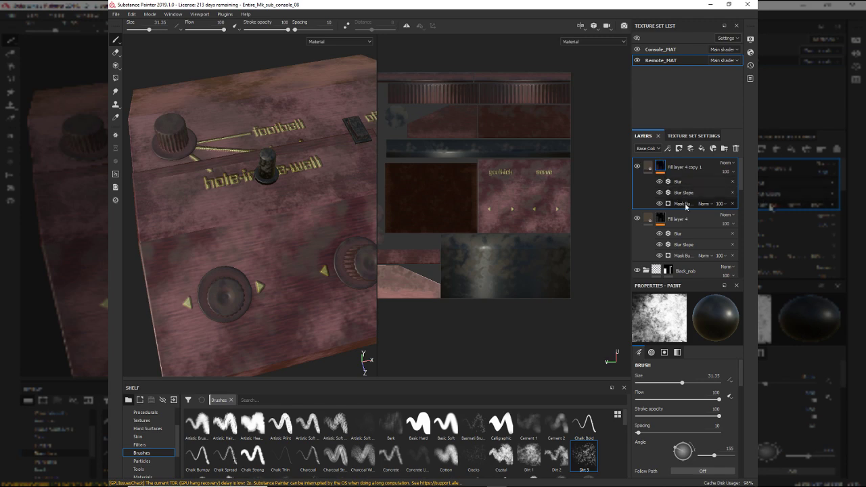
- Randomize the seed of the Mask Builder generator on Fill layer 4 copy 1 several times
{"action": "left_click", "coordinate": [690, 203]}
{"action": "scroll", "coordinate": [689, 208], "scroll_direction": "down", "scroll_amount": 2}
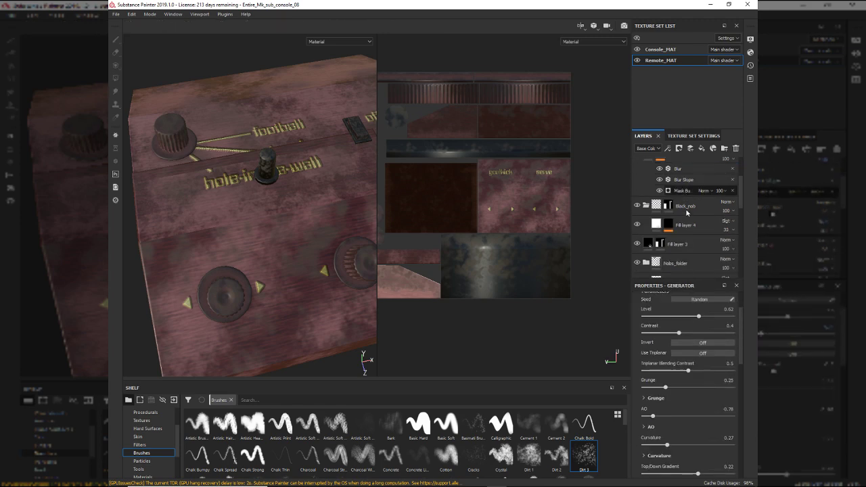
{"action": "scroll", "coordinate": [696, 338], "scroll_direction": "up", "scroll_amount": 2}
{"action": "left_click_drag", "start_coordinate": [694, 353], "coordinate": [685, 353]}
{"action": "key", "text": "ctrl+z"}
{"action": "left_click", "coordinate": [701, 332]}
{"action": "left_click", "coordinate": [702, 335]}
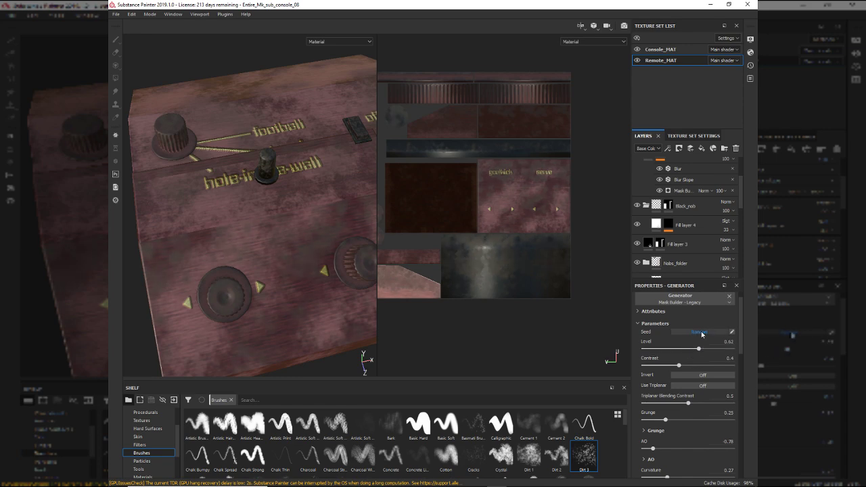
{"action": "left_click", "coordinate": [702, 332]}
{"action": "left_click", "coordinate": [702, 332]}
- Compare the remote with and without Fill layer 4 copy 1, and inspect the knobs from another angle
{"action": "scroll", "coordinate": [677, 216], "scroll_direction": "up", "scroll_amount": 3}
{"action": "left_click", "coordinate": [637, 168]}
{"action": "left_click", "coordinate": [636, 168]}
{"action": "left_click", "coordinate": [636, 169]}
{"action": "left_click_drag", "start_coordinate": [265, 211], "coordinate": [299, 219], "text": "alt"}
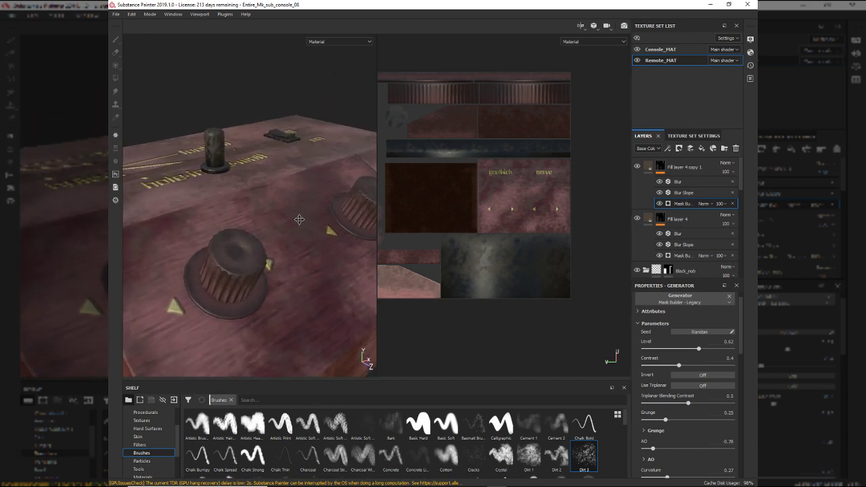
- Turn on triplanar for Fill layer 4 copy 1's Mask Builder and try out its grunge and AO amounts
{"action": "left_click", "coordinate": [715, 385]}
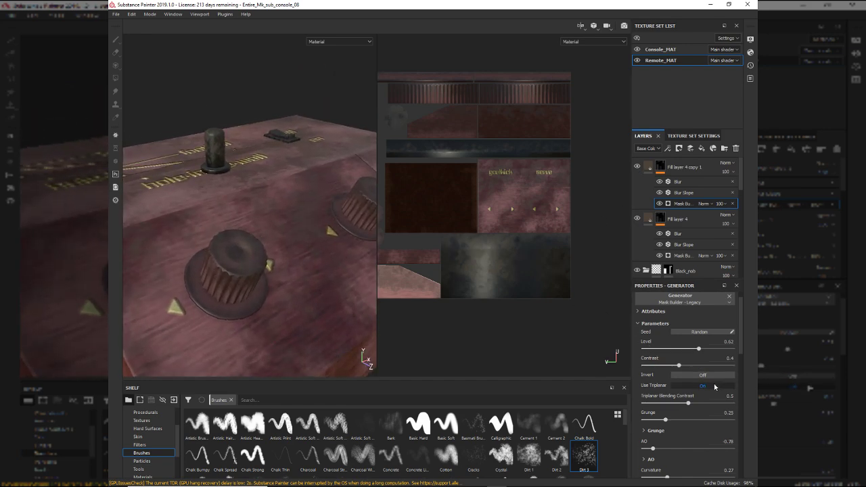
{"action": "scroll", "coordinate": [714, 386], "scroll_direction": "down", "scroll_amount": 2}
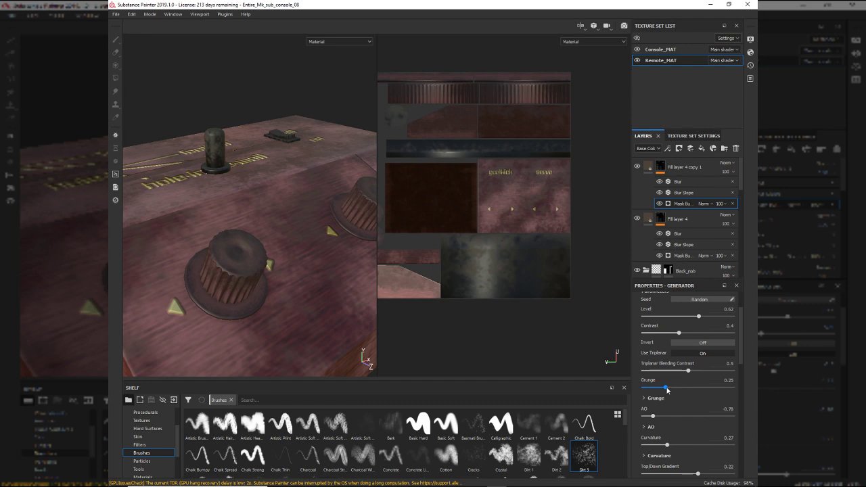
{"action": "mouse_move", "coordinate": [666, 391]}
{"action": "left_mouse_down"}
{"action": "mouse_move", "coordinate": [702, 386]}
{"action": "mouse_move", "coordinate": [666, 389]}
{"action": "left_mouse_up"}
{"action": "left_click_drag", "start_coordinate": [651, 417], "coordinate": [698, 441]}
{"action": "key", "text": "ctrl+z"}
{"action": "scroll", "coordinate": [698, 441], "scroll_direction": "down", "scroll_amount": 2}
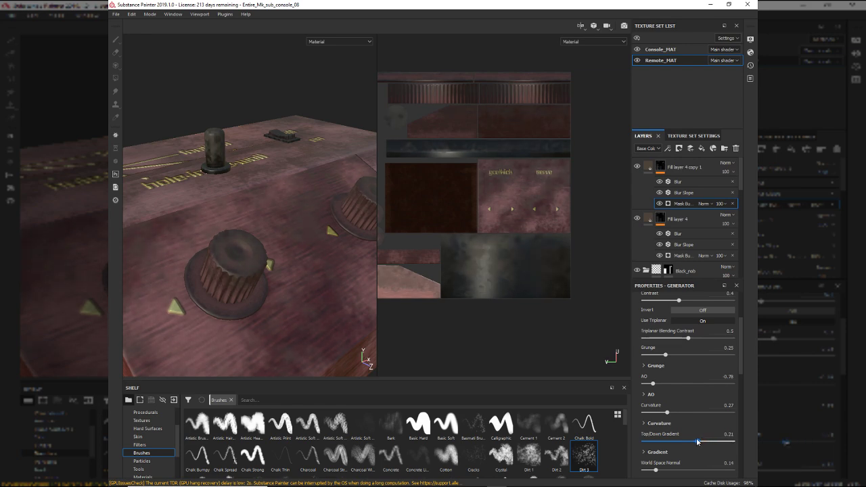
- Set the Mask Builder's scratches to 0.41 and scatter to 0.03 on Fill layer 4 copy 1
{"action": "scroll", "coordinate": [696, 433], "scroll_direction": "down", "scroll_amount": 3}
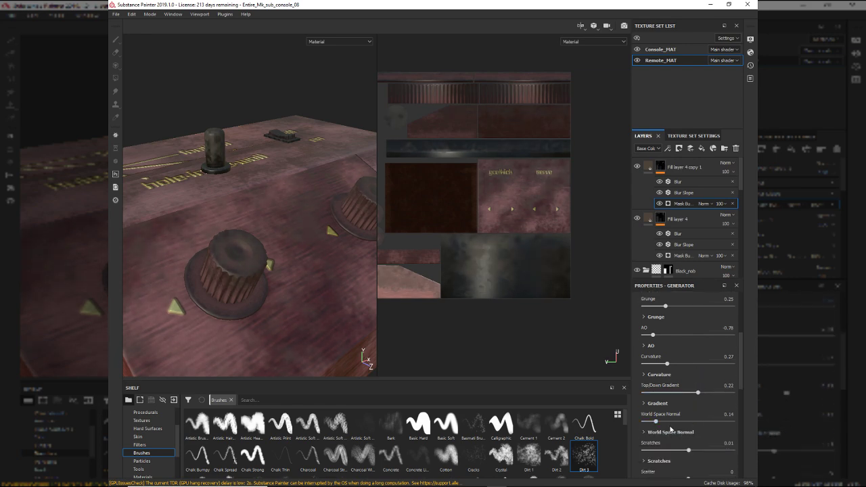
{"action": "scroll", "coordinate": [670, 429], "scroll_direction": "down", "scroll_amount": 2}
{"action": "left_click_drag", "start_coordinate": [696, 418], "coordinate": [748, 400]}
{"action": "left_click_drag", "start_coordinate": [654, 410], "coordinate": [705, 407]}
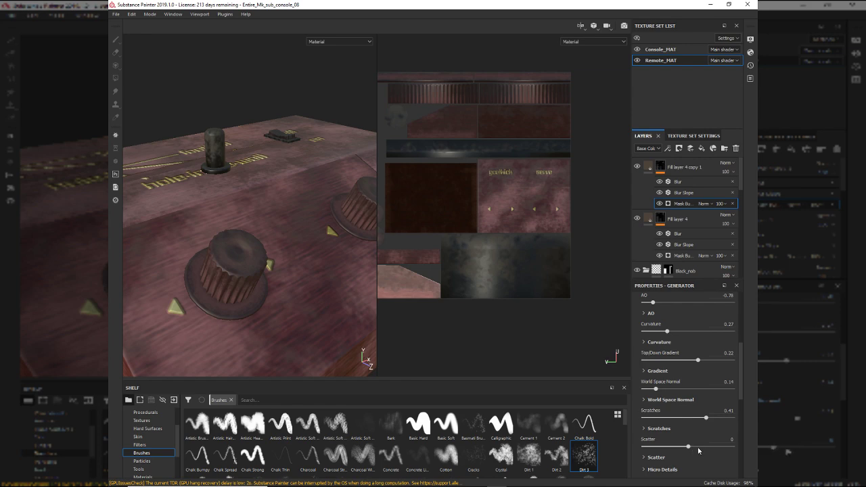
{"action": "left_click_drag", "start_coordinate": [697, 446], "coordinate": [689, 449]}
- Group the pasted Fill layer 4 and Fill layer 4 copy 1 into a new folder
{"action": "left_click_drag", "start_coordinate": [275, 276], "coordinate": [169, 289], "text": "alt"}
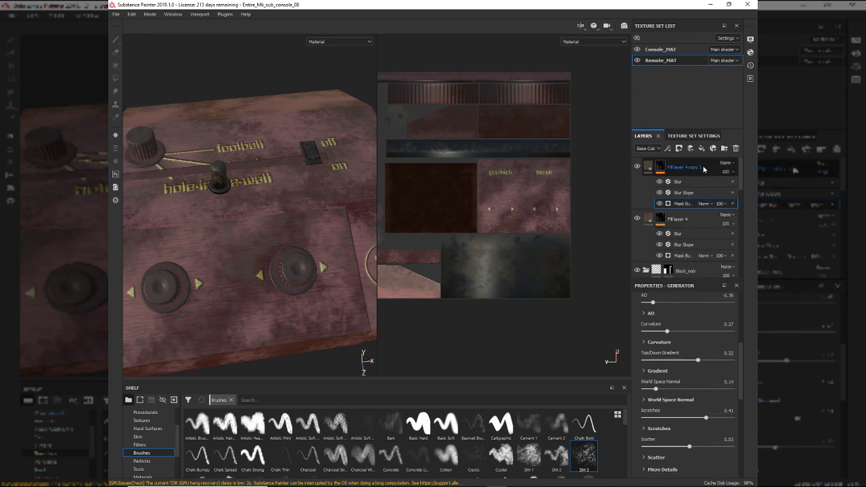
{"action": "left_click", "coordinate": [680, 219]}
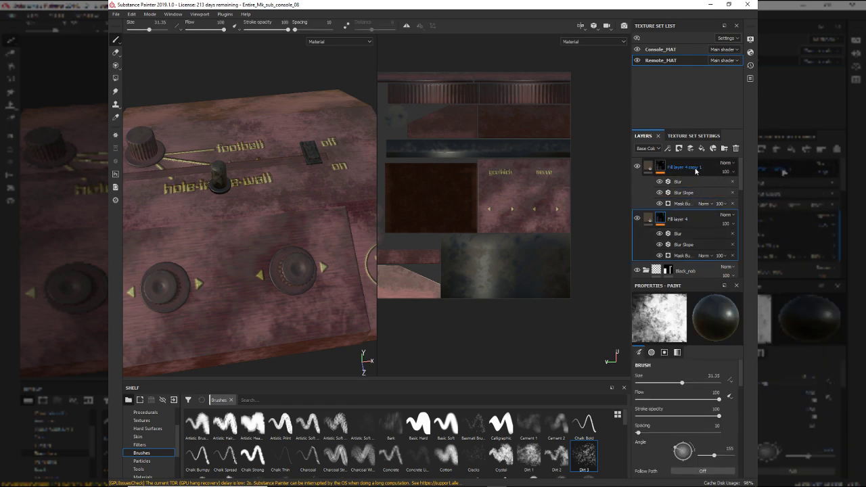
{"action": "left_click", "coordinate": [696, 171], "text": "ctrl"}
{"action": "key", "text": "ctrl+g"}
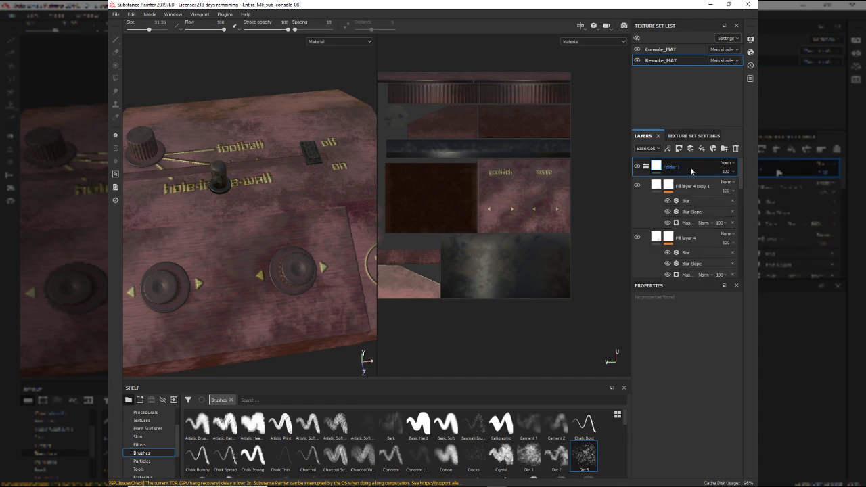
- Rename the new folder containing the two dirt fill layers to "Dust/gringe"
{"action": "double_click", "coordinate": [675, 167]}
{"action": "type", "text": "Dust"}
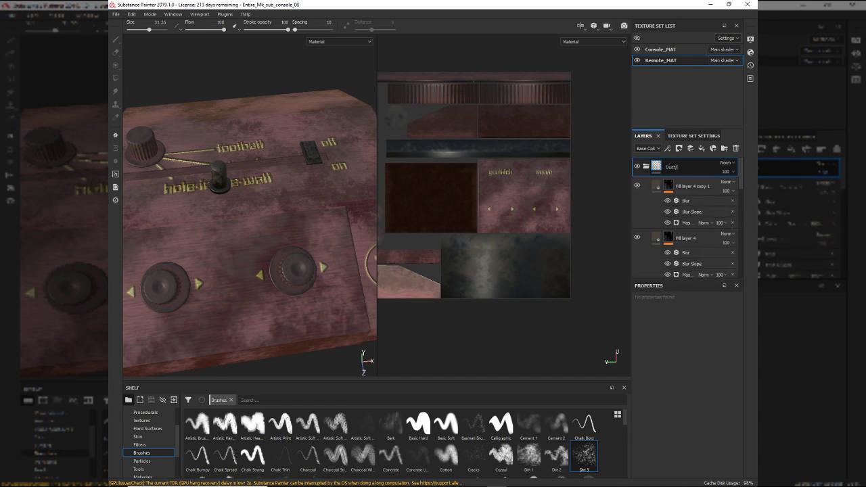
{"action": "type", "text": "/gringe"}
{"action": "key", "text": "Return"}
- Give the Dust/gringe folder a white mask and add a paint effect to that mask
{"action": "right_click", "coordinate": [709, 170]}
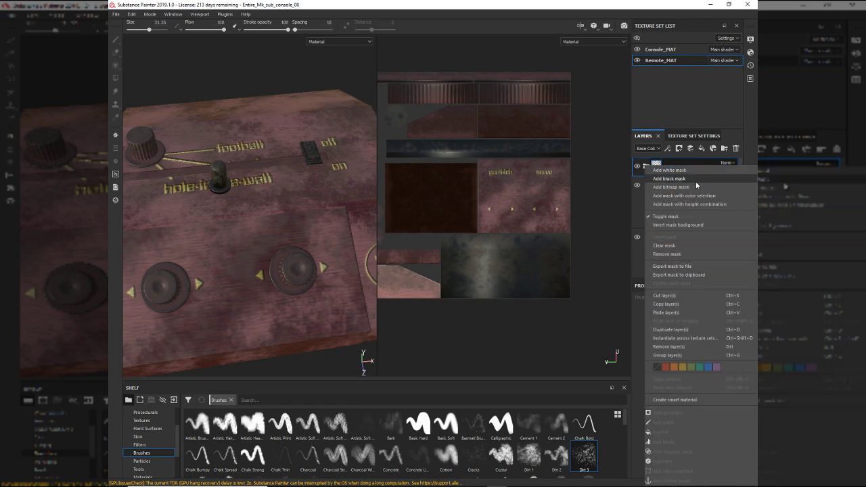
{"action": "left_click", "coordinate": [697, 185]}
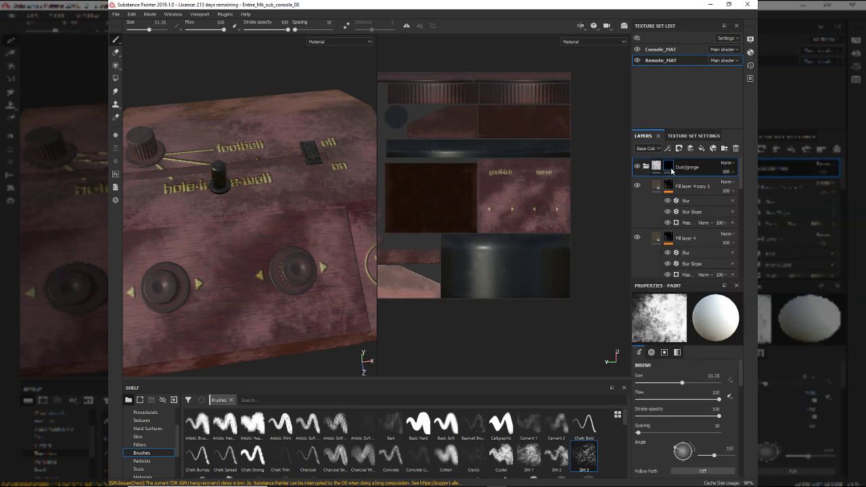
{"action": "right_click", "coordinate": [670, 171]}
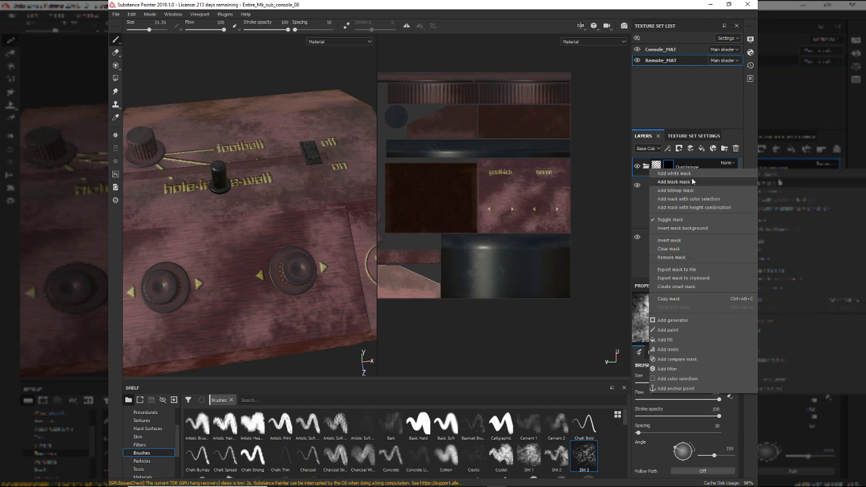
{"action": "left_click", "coordinate": [694, 182]}
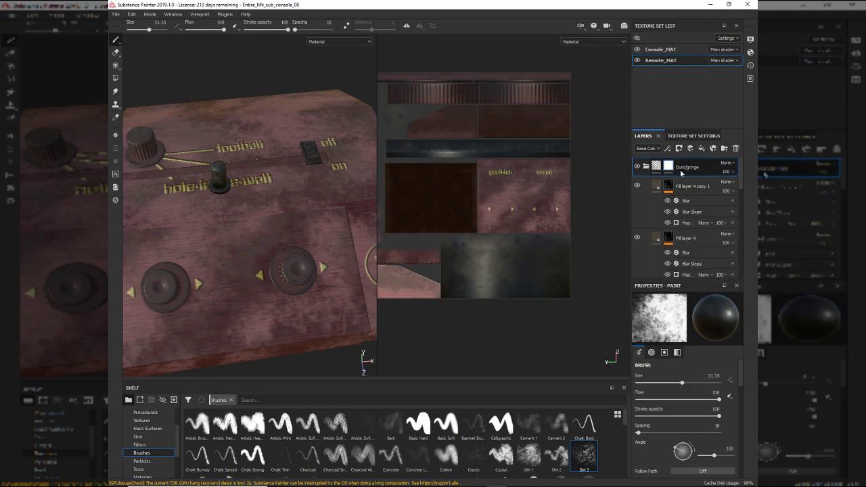
{"action": "right_click", "coordinate": [681, 173]}
{"action": "left_click", "coordinate": [700, 252]}
- Hide the Console_MAT texture set so only the remote is shown
{"action": "left_click", "coordinate": [332, 258]}
{"action": "left_click_drag", "start_coordinate": [214, 251], "coordinate": [261, 253], "text": "alt"}
{"action": "right_click_drag", "start_coordinate": [261, 253], "coordinate": [309, 250], "text": "alt"}
{"action": "key", "text": "alt+q"}
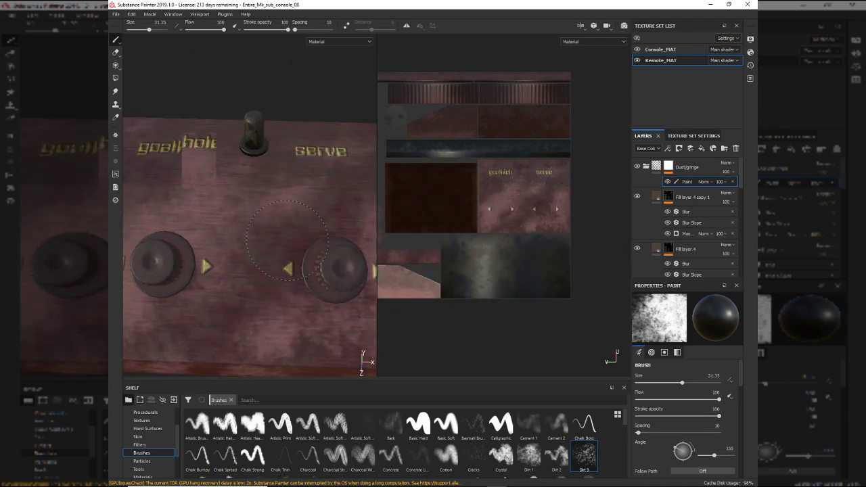
{"action": "left_click", "coordinate": [636, 50]}
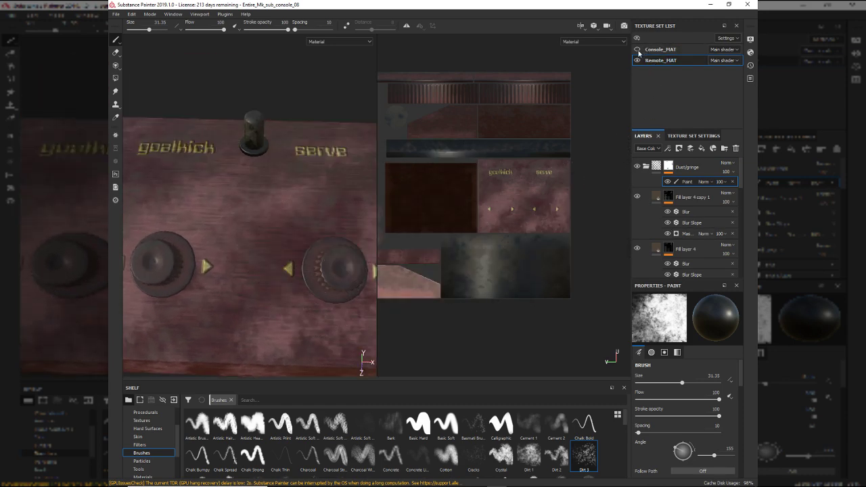
- Choose the Dirt 2 brush for the folder's mask and set its size to 35.5 and flow to 23
{"action": "left_click_drag", "start_coordinate": [194, 203], "coordinate": [304, 147], "text": "alt"}
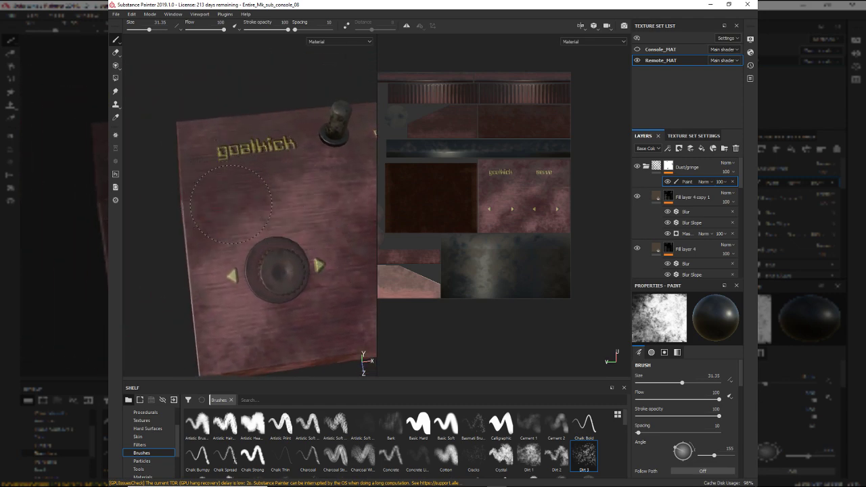
{"action": "mouse_move", "coordinate": [234, 223]}
{"action": "left_mouse_down", "text": "alt"}
{"action": "mouse_move", "coordinate": [230, 140]}
{"action": "mouse_move", "coordinate": [239, 179]}
{"action": "mouse_move", "coordinate": [223, 196]}
{"action": "mouse_move", "coordinate": [179, 196]}
{"action": "left_mouse_up", "text": "alt"}
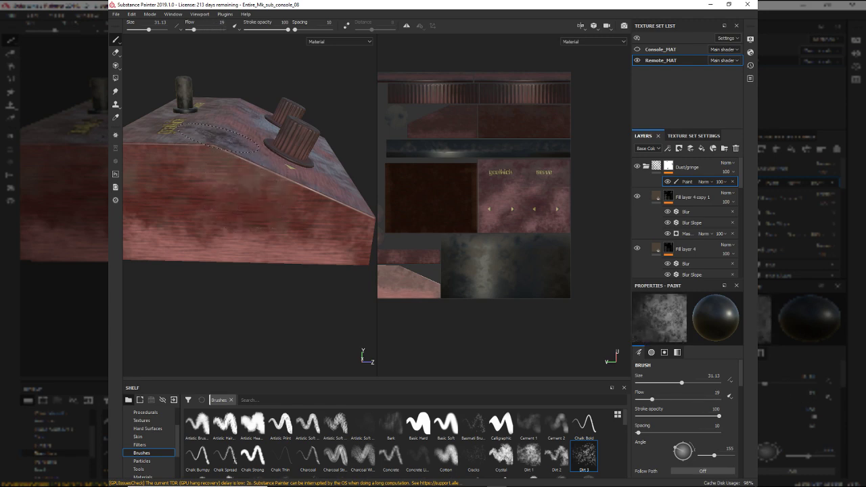
{"action": "mouse_move", "coordinate": [235, 159]}
{"action": "left_mouse_down", "text": "alt"}
{"action": "mouse_move", "coordinate": [239, 222]}
{"action": "mouse_move", "coordinate": [259, 203]}
{"action": "left_mouse_up", "text": "alt"}
{"action": "left_click", "coordinate": [556, 456]}
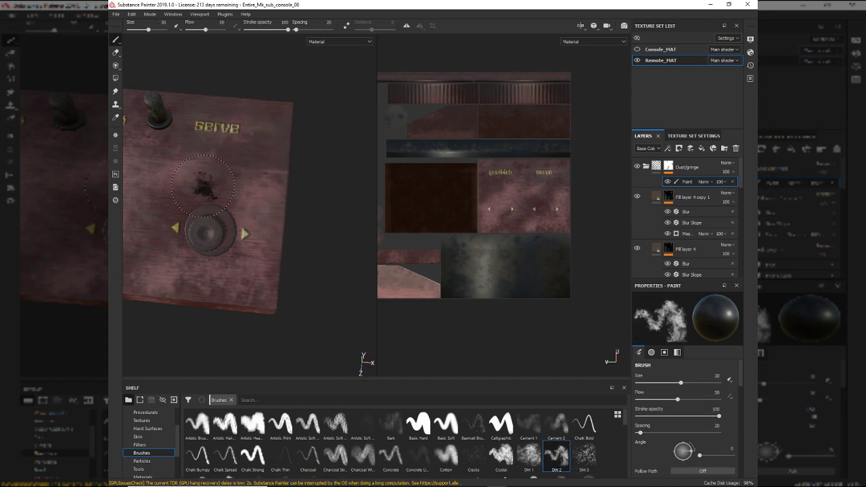
{"action": "left_click_drag", "start_coordinate": [244, 206], "coordinate": [247, 243], "text": "ctrl"}
{"action": "right_click_drag", "start_coordinate": [247, 244], "coordinate": [275, 247], "text": "ctrl"}
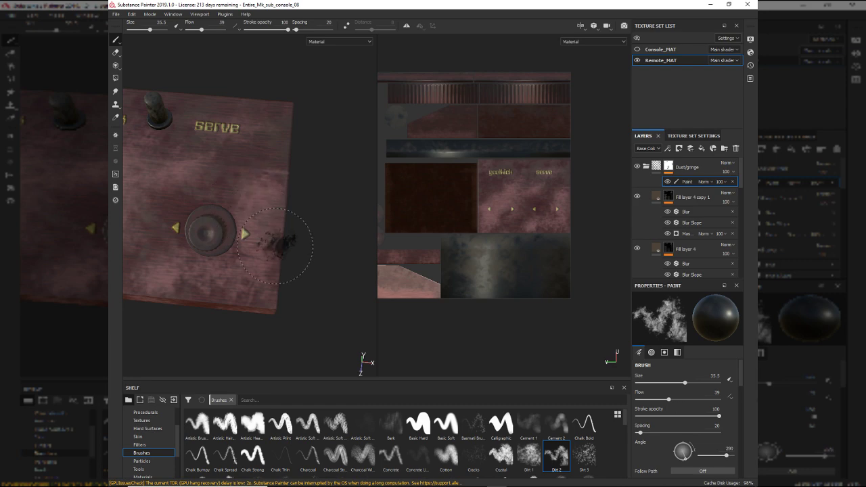
{"action": "left_click_drag", "start_coordinate": [276, 246], "coordinate": [253, 247], "text": "ctrl"}
- Paint out dust along the remote's side edge on the folder mask and undo the last stroke
{"action": "mouse_move", "coordinate": [297, 220]}
{"action": "left_mouse_down", "text": "alt"}
{"action": "mouse_move", "coordinate": [301, 195]}
{"action": "mouse_move", "coordinate": [301, 239]}
{"action": "mouse_move", "coordinate": [336, 222]}
{"action": "left_mouse_up", "text": "alt"}
{"action": "right_click_drag", "start_coordinate": [337, 221], "coordinate": [343, 230], "text": "alt"}
{"action": "mouse_move", "coordinate": [342, 230]}
{"action": "left_mouse_down", "text": "alt"}
{"action": "mouse_move", "coordinate": [311, 258]}
{"action": "mouse_move", "coordinate": [306, 249]}
{"action": "left_mouse_up", "text": "alt"}
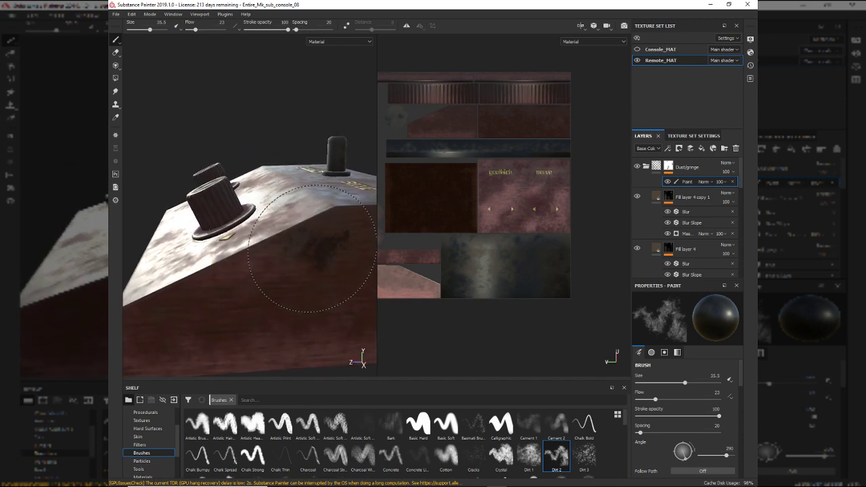
{"action": "right_click_drag", "start_coordinate": [306, 249], "coordinate": [287, 256], "text": "alt"}
{"action": "mouse_move", "coordinate": [287, 255]}
{"action": "left_mouse_down", "text": "alt"}
{"action": "mouse_move", "coordinate": [292, 302]}
{"action": "mouse_move", "coordinate": [271, 253]}
{"action": "left_mouse_up", "text": "alt"}
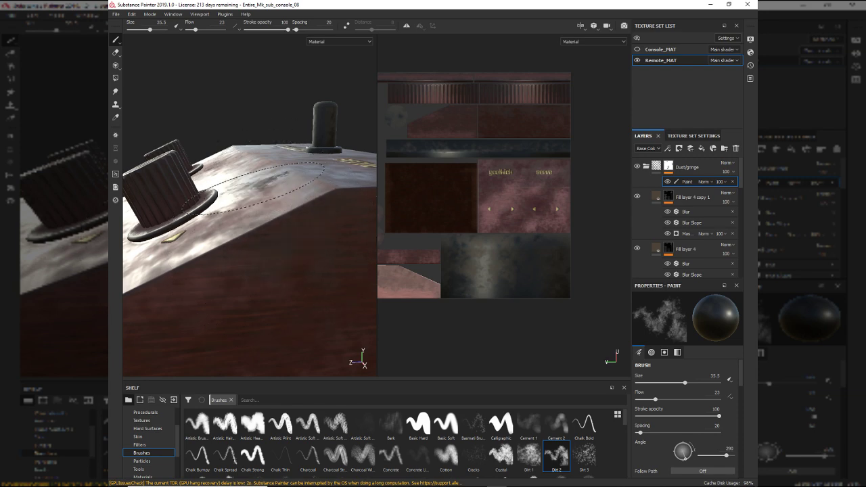
{"action": "key", "text": "ctrl+z"}
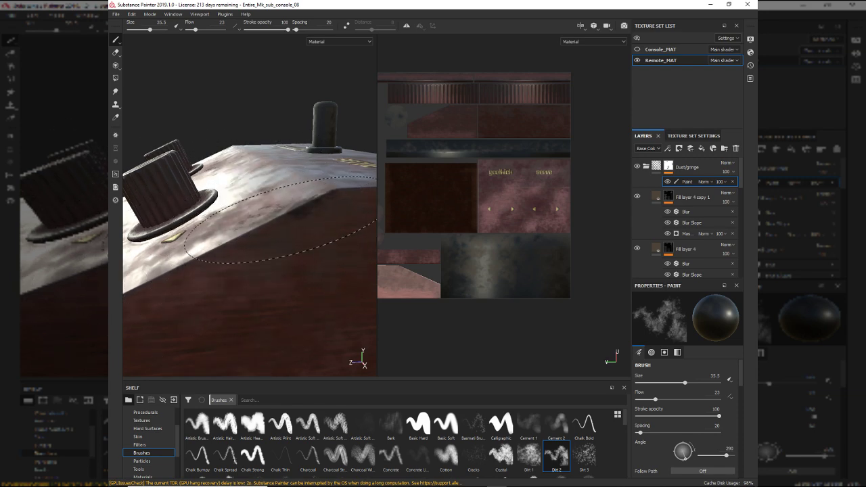
- Go around the remote's top, lettering, knobs and sides with the Dirt 2 brush to break up the grime on the mask
{"action": "left_click_drag", "start_coordinate": [264, 196], "coordinate": [318, 235], "text": "alt"}
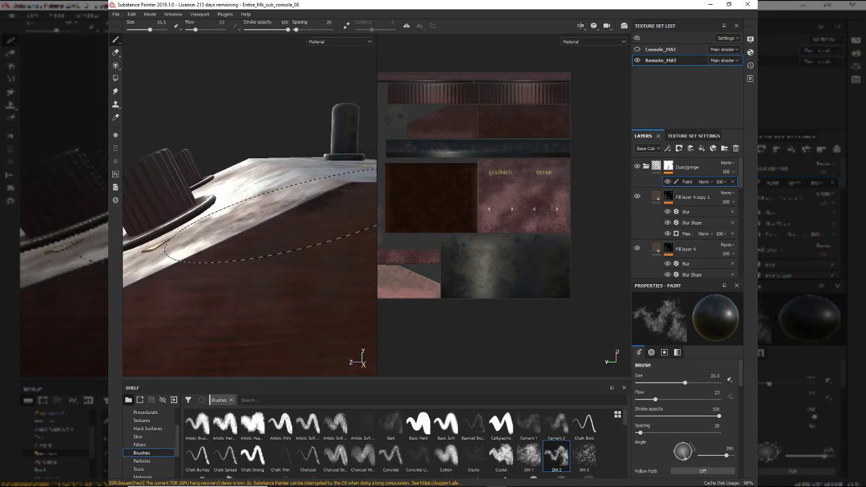
{"action": "left_click_drag", "start_coordinate": [270, 216], "coordinate": [259, 270], "text": "alt"}
{"action": "right_click_drag", "start_coordinate": [259, 269], "coordinate": [218, 147], "text": "alt"}
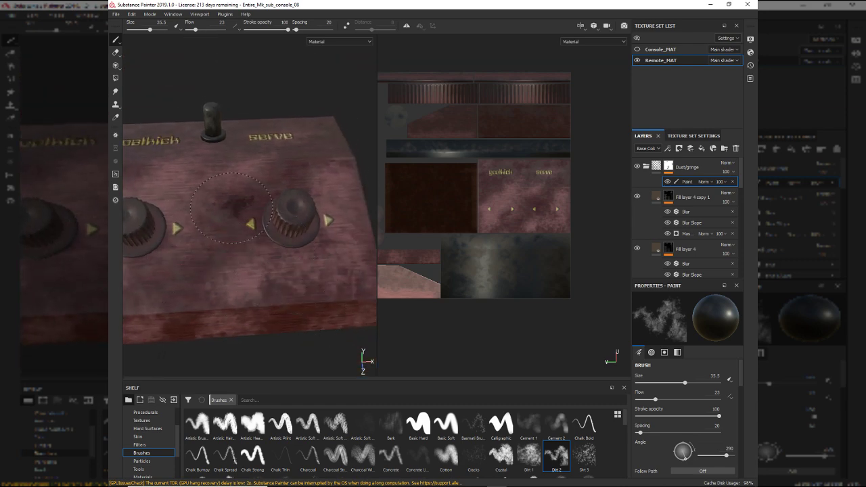
{"action": "middle_click_drag", "start_coordinate": [217, 147], "coordinate": [256, 227], "text": "alt"}
{"action": "left_click_drag", "start_coordinate": [256, 226], "coordinate": [306, 261], "text": "alt"}
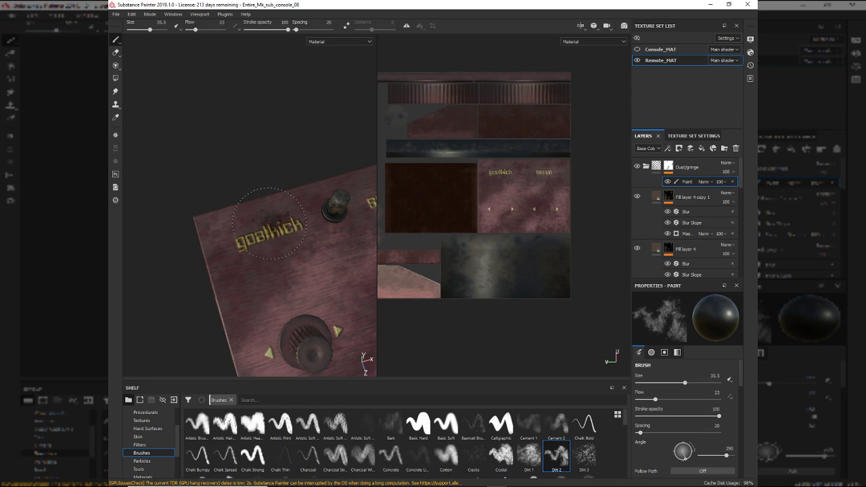
{"action": "left_click_drag", "start_coordinate": [234, 238], "coordinate": [186, 194], "text": "alt"}
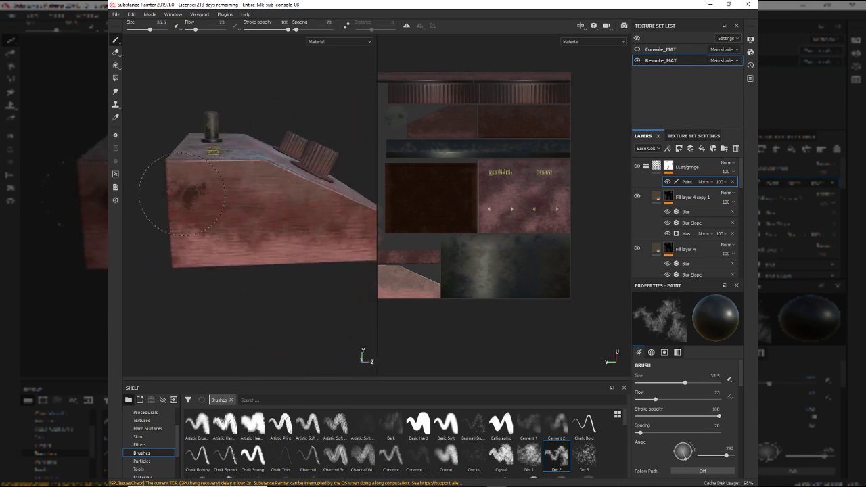
{"action": "mouse_move", "coordinate": [321, 212]}
{"action": "left_mouse_down", "text": "alt"}
{"action": "mouse_move", "coordinate": [236, 202]}
{"action": "mouse_move", "coordinate": [339, 224]}
{"action": "mouse_move", "coordinate": [315, 232]}
{"action": "mouse_move", "coordinate": [275, 222]}
{"action": "mouse_move", "coordinate": [245, 202]}
{"action": "mouse_move", "coordinate": [301, 277]}
{"action": "left_mouse_up", "text": "alt"}
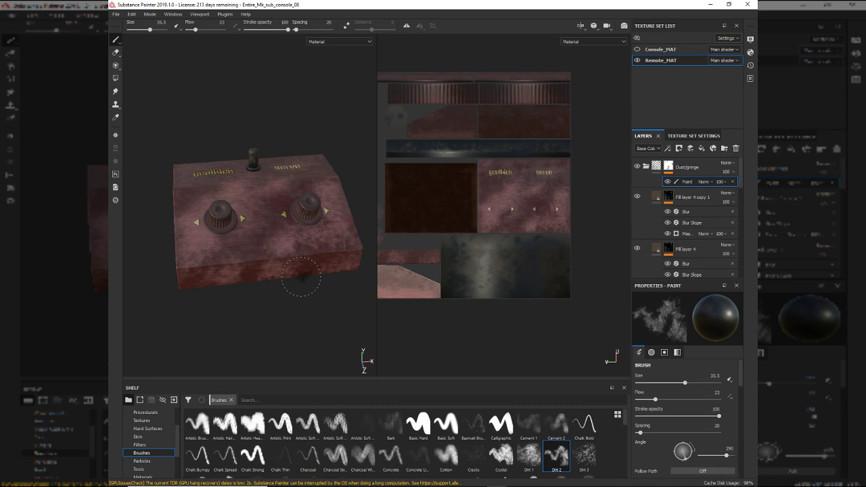
{"action": "left_click_drag", "start_coordinate": [206, 211], "coordinate": [321, 243], "text": "alt"}
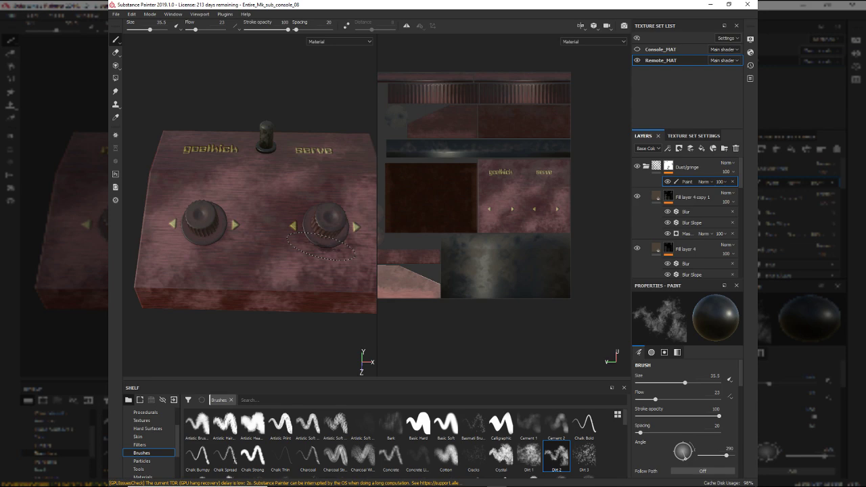
- Save the project as a new version named Entire_Mk_sub_console_09 in the Substance_Saves folder
{"action": "key", "text": "ctrl+shift+s"}
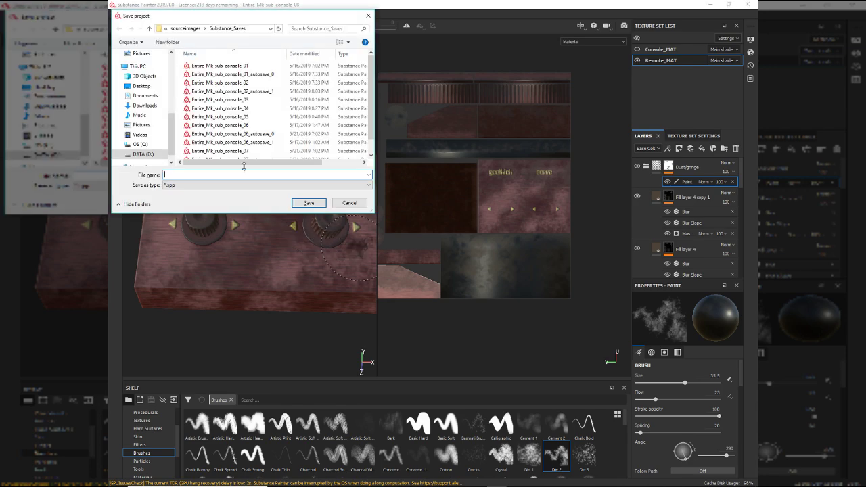
{"action": "scroll", "coordinate": [245, 128], "scroll_direction": "down", "scroll_amount": 2}
{"action": "left_click", "coordinate": [223, 154]}
{"action": "left_click", "coordinate": [239, 176]}
{"action": "left_click", "coordinate": [239, 175]}
{"action": "key", "text": "BackSpace"}
{"action": "type", "text": "9"}
{"action": "key", "text": "Return"}
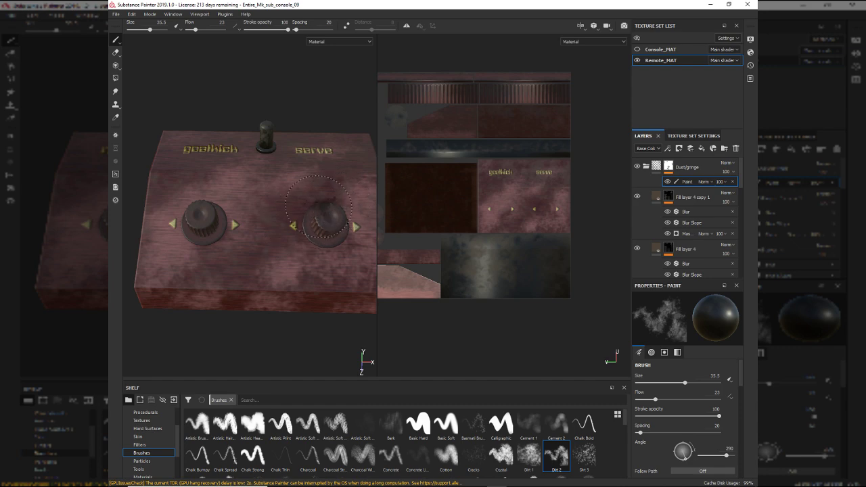
- Switch to PureRef, examine the VideoSport Mk2 console, remote and cable reference photos, and return to Substance Painter
{"action": "key", "text": "alt"}
{"action": "key", "text": "alt+Tab"}
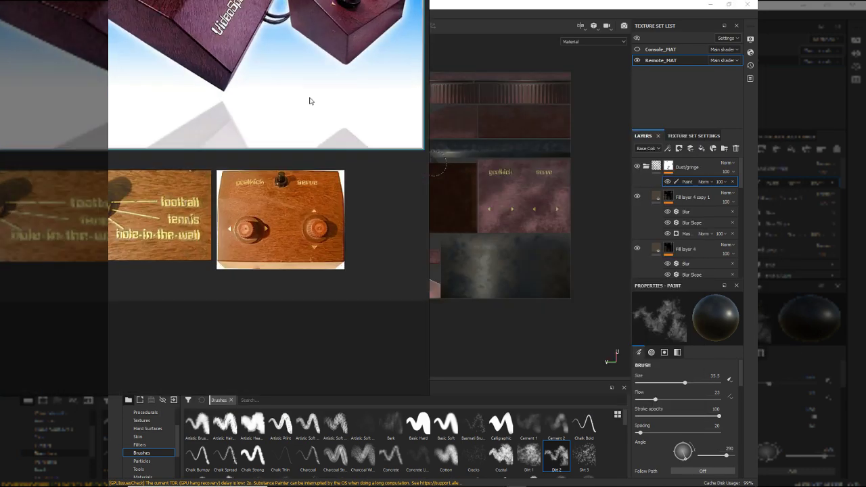
{"action": "scroll", "coordinate": [292, 88], "scroll_direction": "up", "scroll_amount": 4}
{"action": "middle_click_drag", "start_coordinate": [292, 89], "coordinate": [287, 246]}
{"action": "scroll", "coordinate": [305, 249], "scroll_direction": "down", "scroll_amount": 6}
{"action": "scroll", "coordinate": [288, 246], "scroll_direction": "down", "scroll_amount": 2}
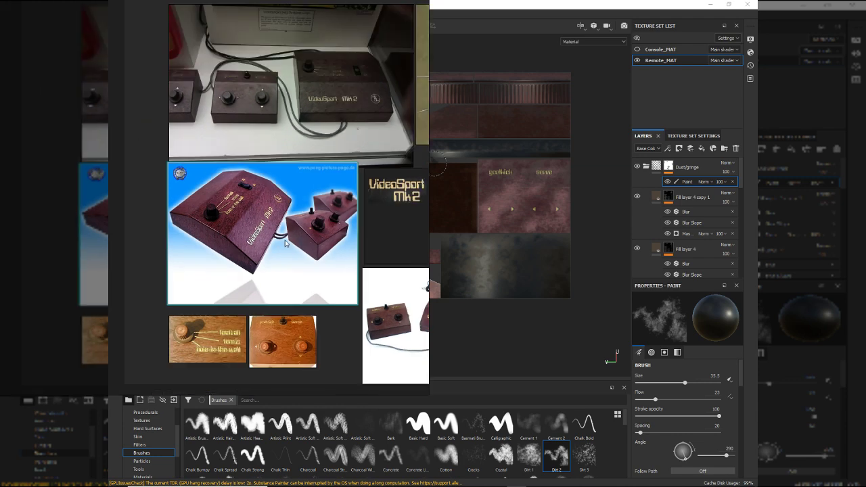
{"action": "middle_click_drag", "start_coordinate": [308, 292], "coordinate": [166, 248]}
{"action": "middle_click_drag", "start_coordinate": [257, 182], "coordinate": [301, 238]}
{"action": "scroll", "coordinate": [302, 237], "scroll_direction": "down", "scroll_amount": 3}
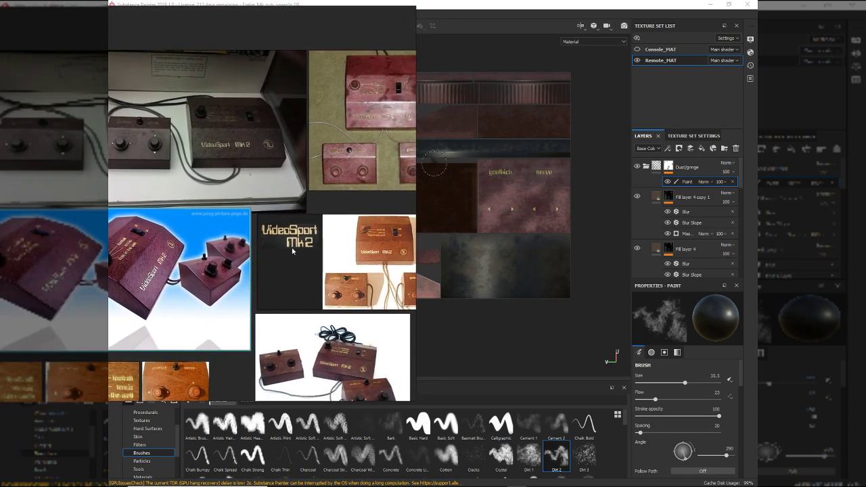
{"action": "scroll", "coordinate": [308, 226], "scroll_direction": "up", "scroll_amount": 2}
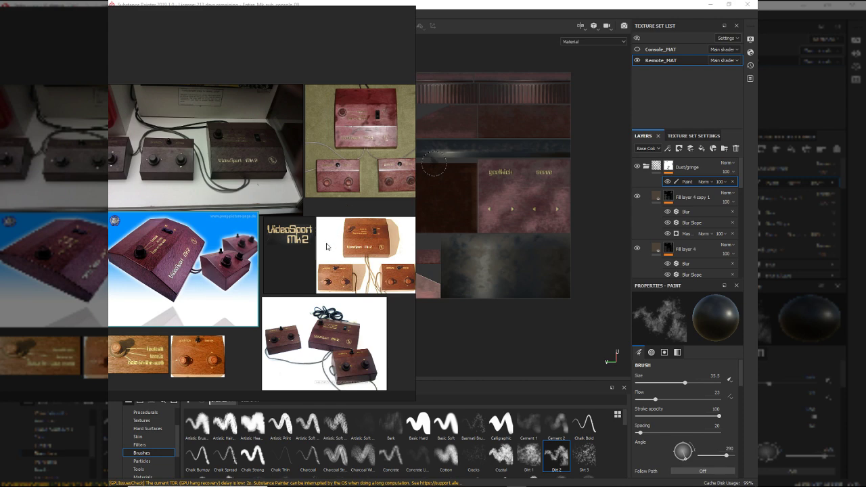
{"action": "scroll", "coordinate": [334, 364], "scroll_direction": "up", "scroll_amount": 3}
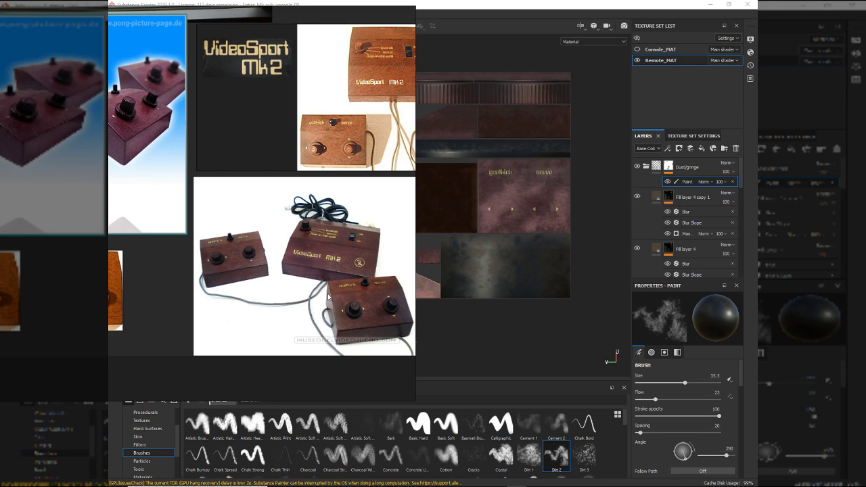
{"action": "key", "text": "alt+Tab"}
{"action": "key", "text": "alt+Tab"}
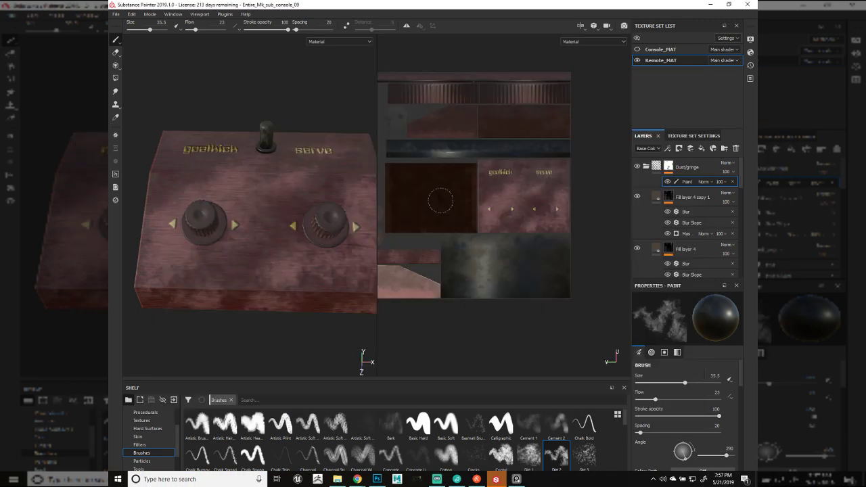
{"action": "key", "text": "alt+Tab"}
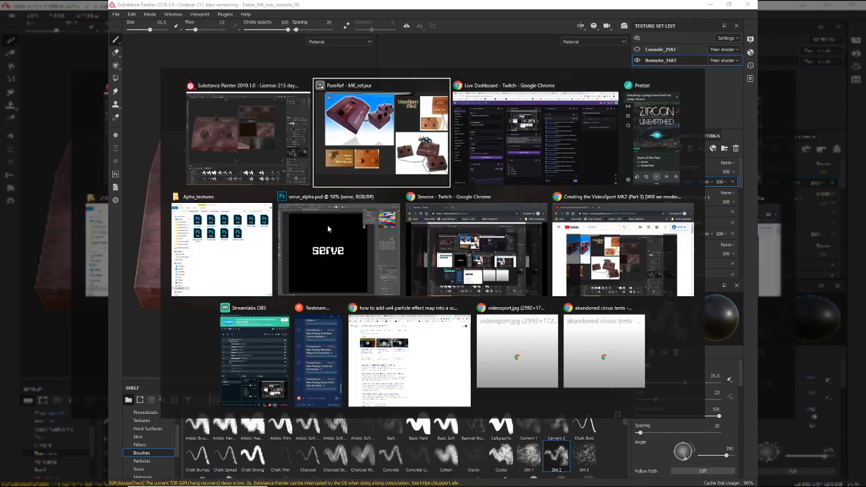
{"action": "key", "text": "alt+Tab"}
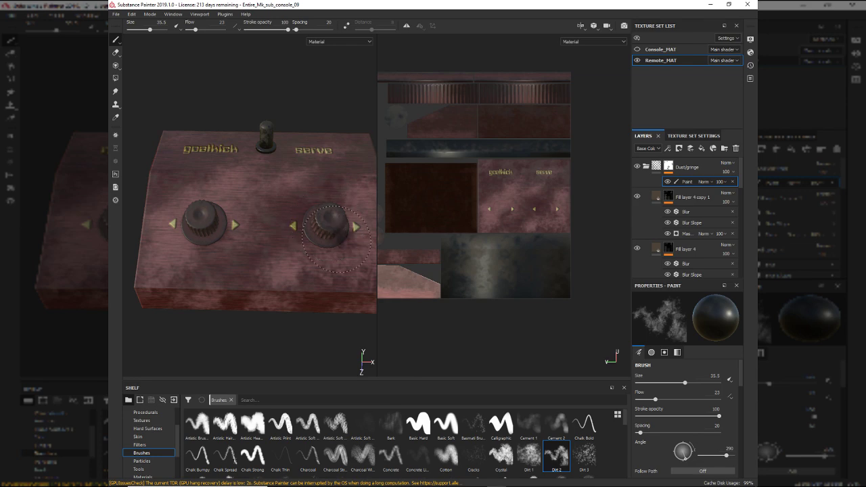
- Launch Autodesk Maya and dismiss its What's New Highlight Settings window
{"action": "key", "text": "super"}
{"action": "type", "text": "ma"}
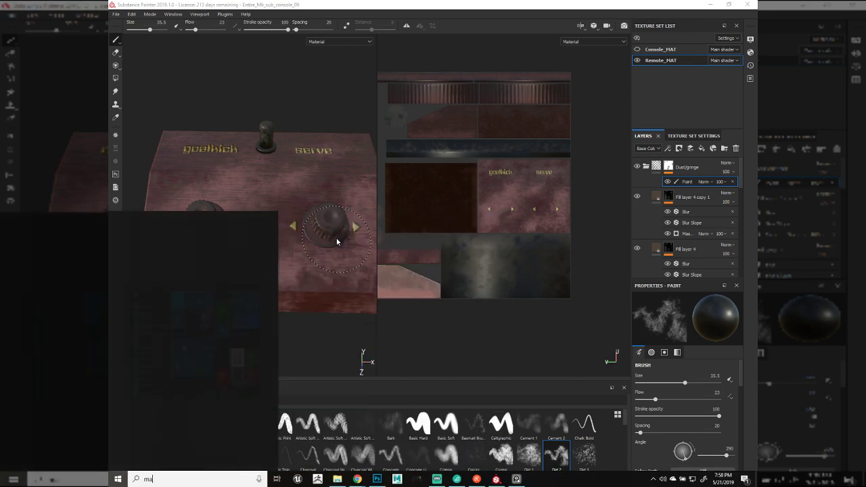
{"action": "type", "text": "y"}
{"action": "key", "text": "Return"}
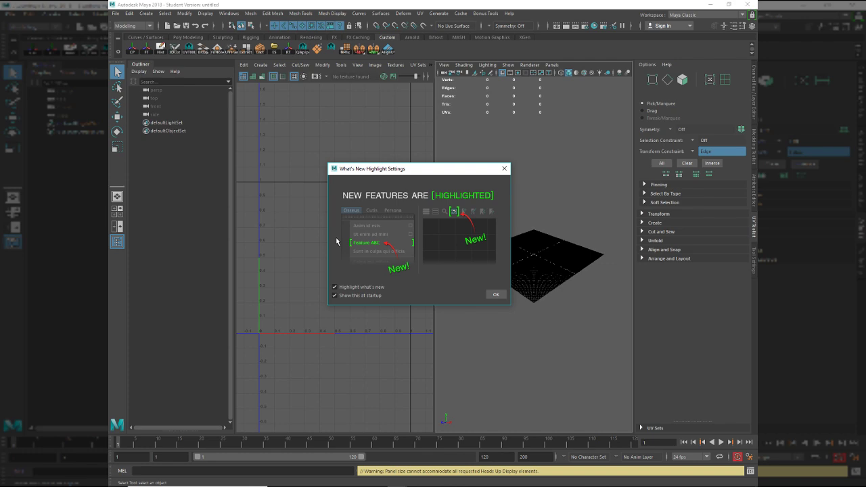
{"action": "left_click", "coordinate": [504, 169]}
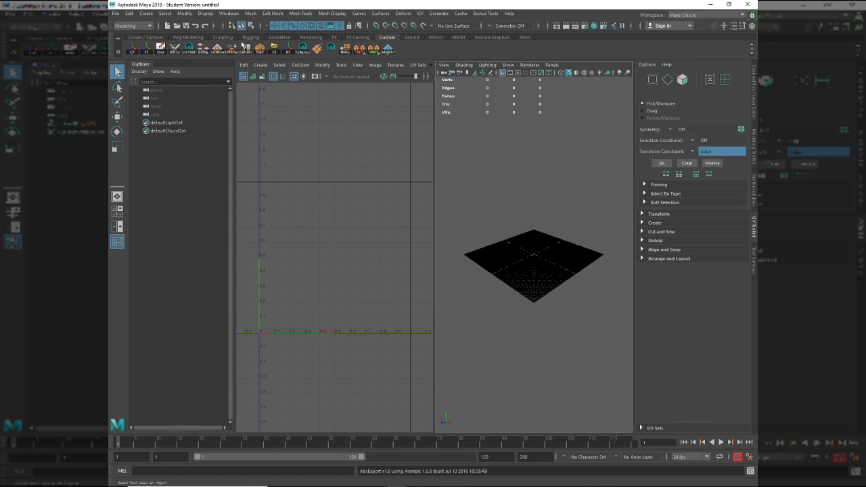
- Set the recent VideoSport MK2\VideoSport project as current and turn off the UV transform constraint
{"action": "left_click", "coordinate": [115, 14]}
{"action": "left_click", "coordinate": [114, 15]}
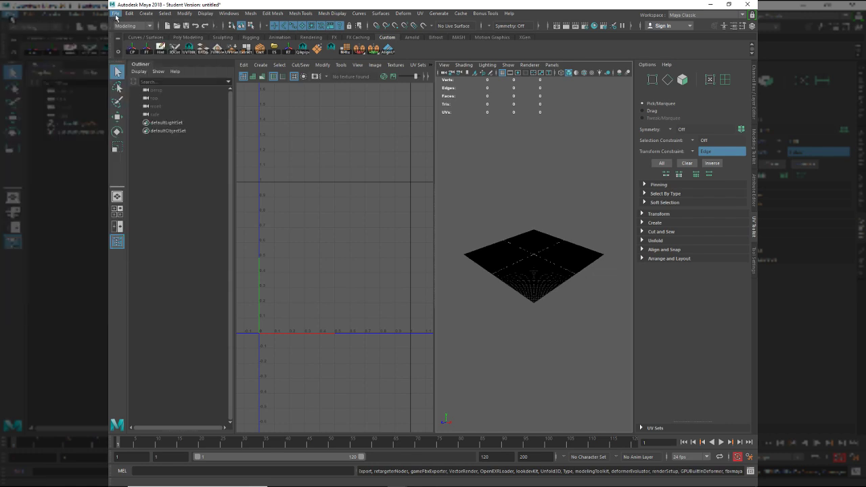
{"action": "left_click", "coordinate": [116, 15]}
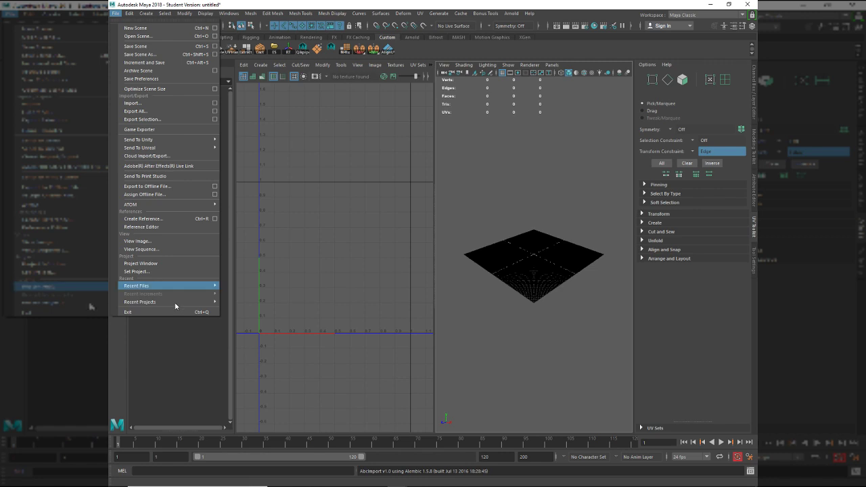
{"action": "mouse_move", "coordinate": [175, 302]}
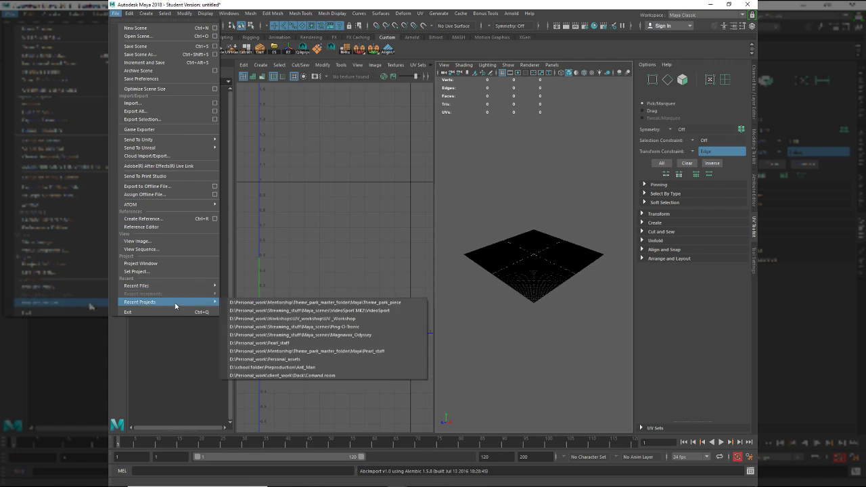
{"action": "left_click", "coordinate": [249, 312]}
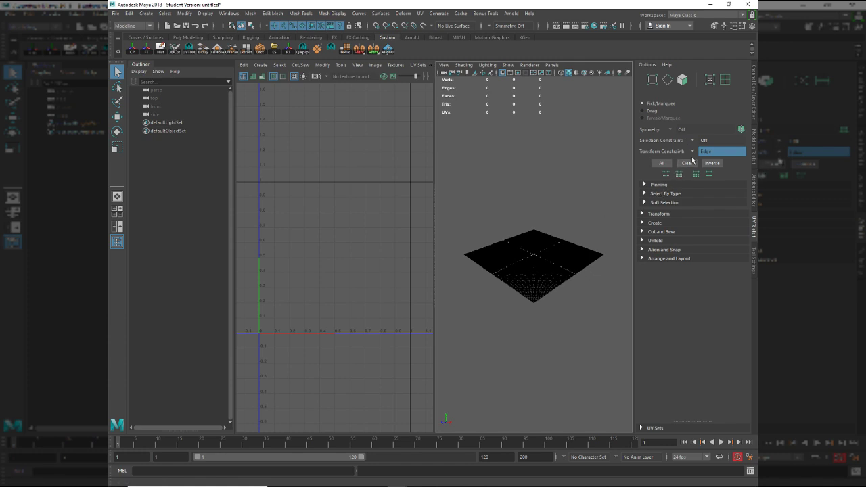
{"action": "left_click", "coordinate": [710, 143]}
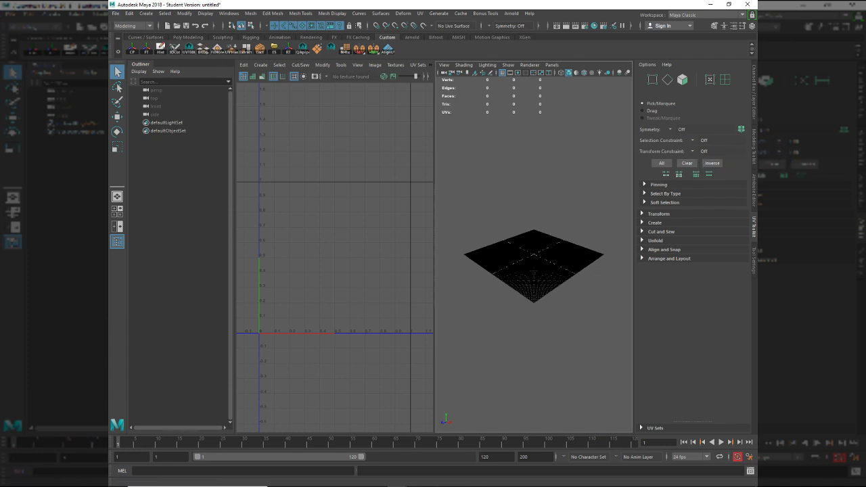
- Open the MK_04 scene without saving the untitled scene, continuing past the Student Version File notice
{"action": "left_click", "coordinate": [115, 13]}
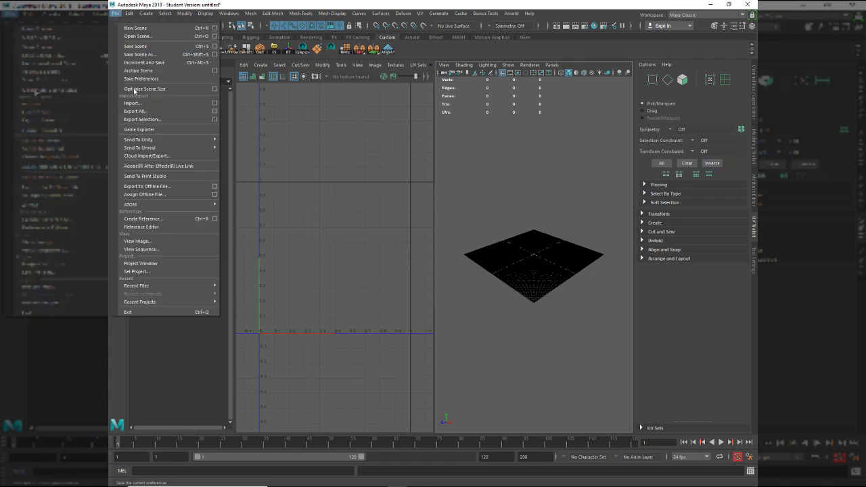
{"action": "left_click", "coordinate": [148, 39]}
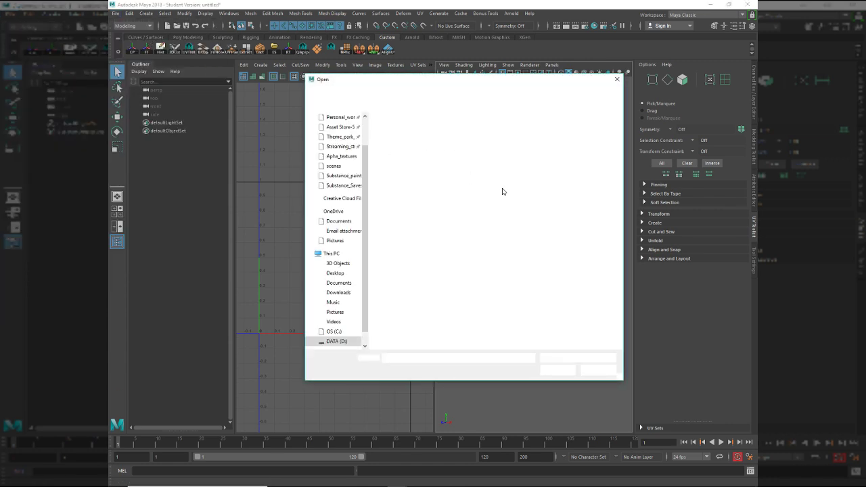
{"action": "left_click", "coordinate": [433, 164]}
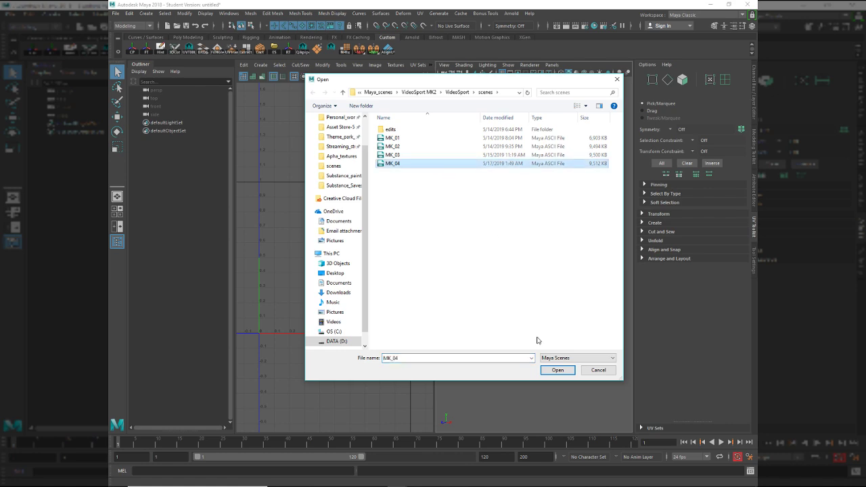
{"action": "left_click", "coordinate": [558, 370]}
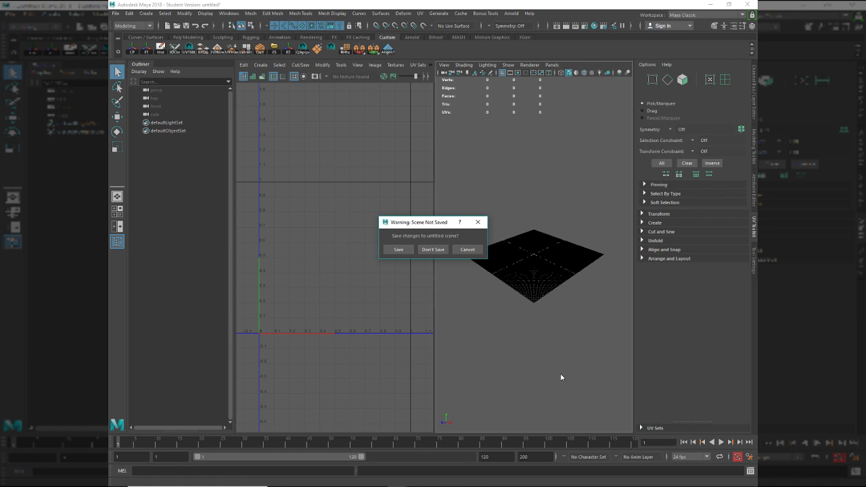
{"action": "left_click", "coordinate": [433, 251]}
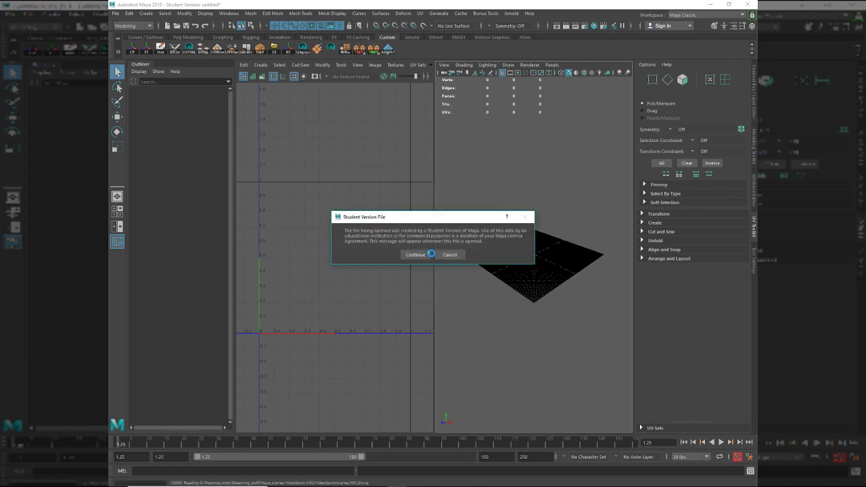
{"action": "left_click", "coordinate": [429, 255]}
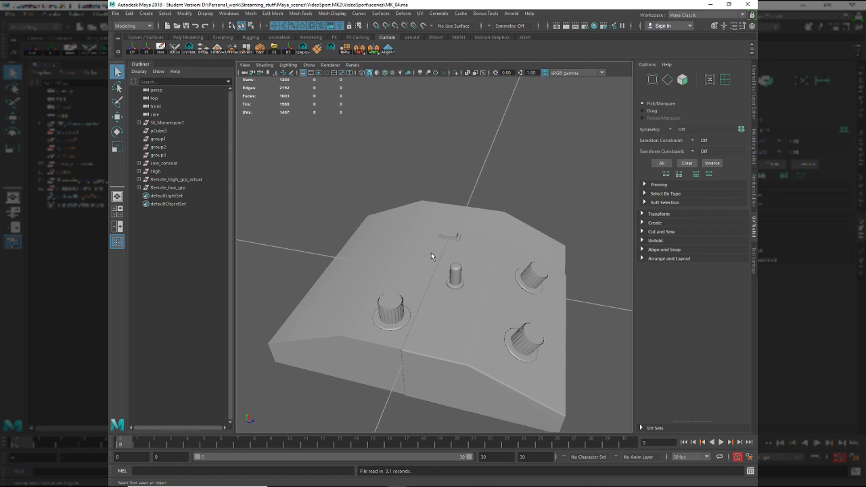
- Create a polygon plane and set its X, Y and Z scale to 20000
{"action": "left_click_drag", "start_coordinate": [435, 272], "coordinate": [396, 280], "text": "alt"}
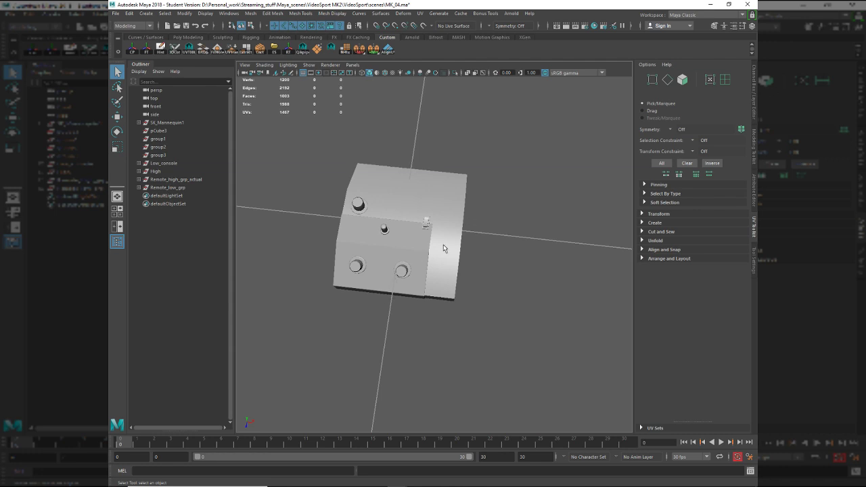
{"action": "left_click_drag", "start_coordinate": [534, 295], "coordinate": [536, 291], "text": "alt"}
{"action": "right_click_drag", "start_coordinate": [536, 270], "coordinate": [526, 311], "text": "shift"}
{"action": "scroll", "coordinate": [446, 241], "scroll_direction": "down", "scroll_amount": 5}
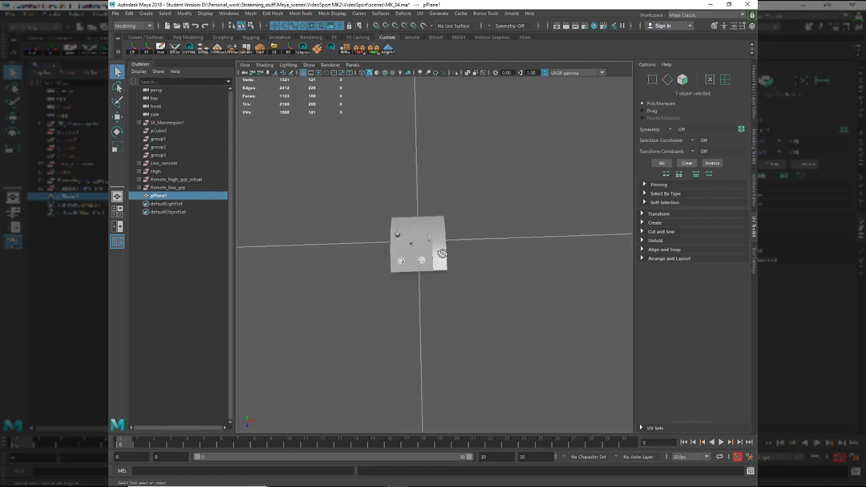
{"action": "key", "text": "ctrl+a"}
{"action": "key", "text": "ctrl+a"}
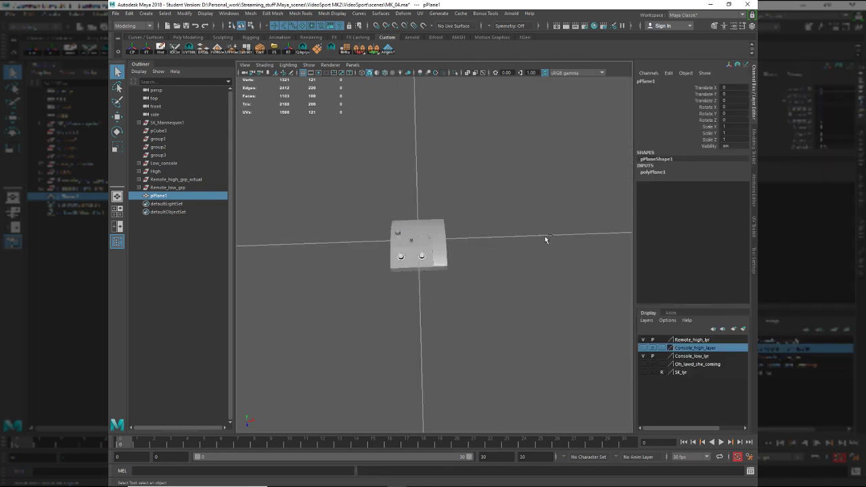
{"action": "left_click_drag", "start_coordinate": [738, 126], "coordinate": [738, 140]}
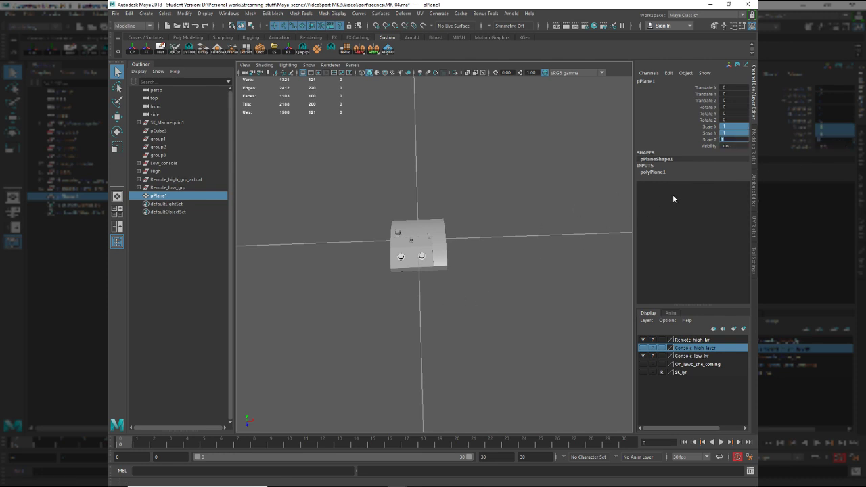
{"action": "type", "text": "0000"}
{"action": "key", "text": "Return"}
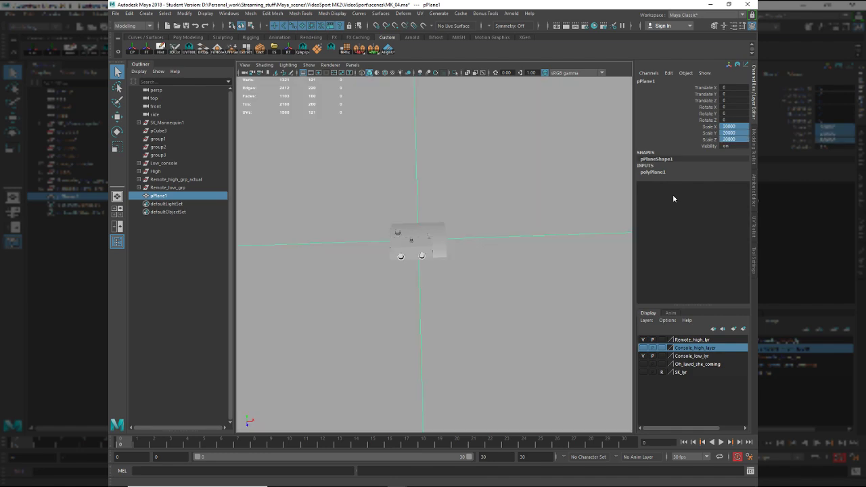
- Lower the plane to the underside of the console with vertex snapping, to about -3.04 in Y
{"action": "left_click_drag", "start_coordinate": [486, 239], "coordinate": [571, 322], "text": "alt"}
{"action": "key", "text": "w"}
{"action": "left_click_drag", "start_coordinate": [475, 293], "coordinate": [472, 275], "text": "alt"}
{"action": "right_click_drag", "start_coordinate": [472, 275], "coordinate": [532, 310], "text": "alt"}
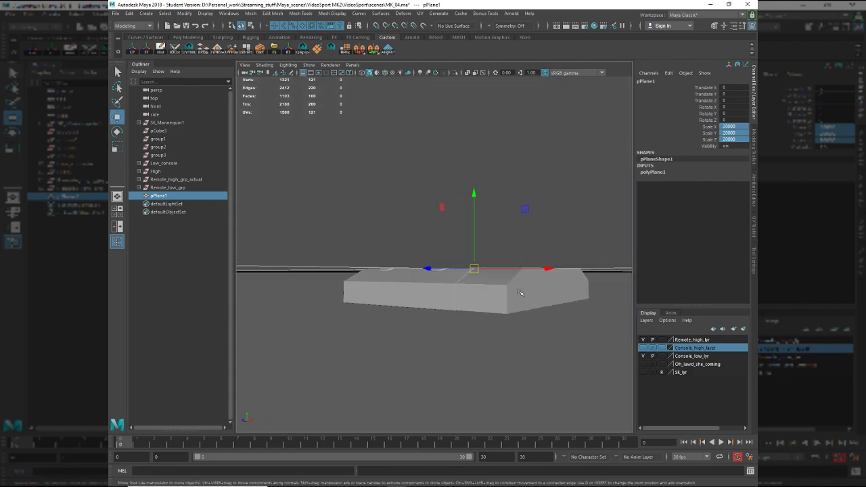
{"action": "left_click", "coordinate": [476, 229]}
{"action": "key", "text": "v"}
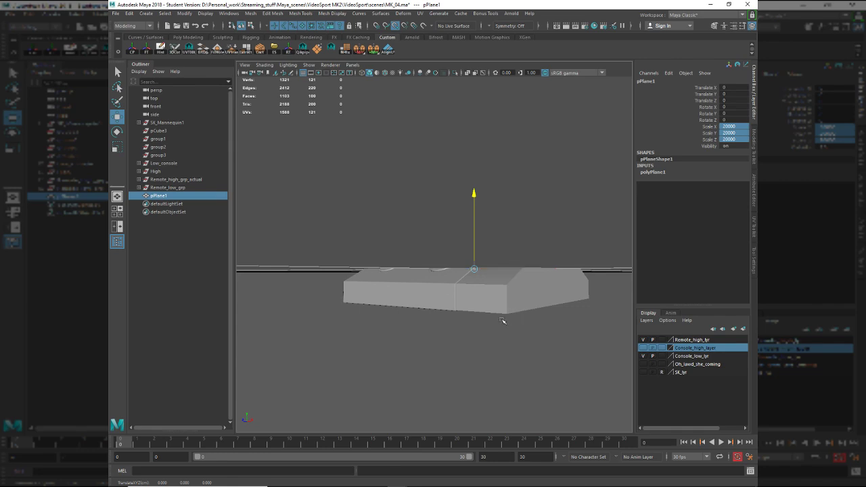
{"action": "middle_click", "coordinate": [502, 322]}
{"action": "mouse_move", "coordinate": [470, 325]}
{"action": "left_mouse_down", "text": "alt"}
{"action": "mouse_move", "coordinate": [479, 327]}
{"action": "mouse_move", "coordinate": [416, 322]}
{"action": "mouse_move", "coordinate": [457, 308]}
{"action": "left_mouse_up", "text": "alt"}
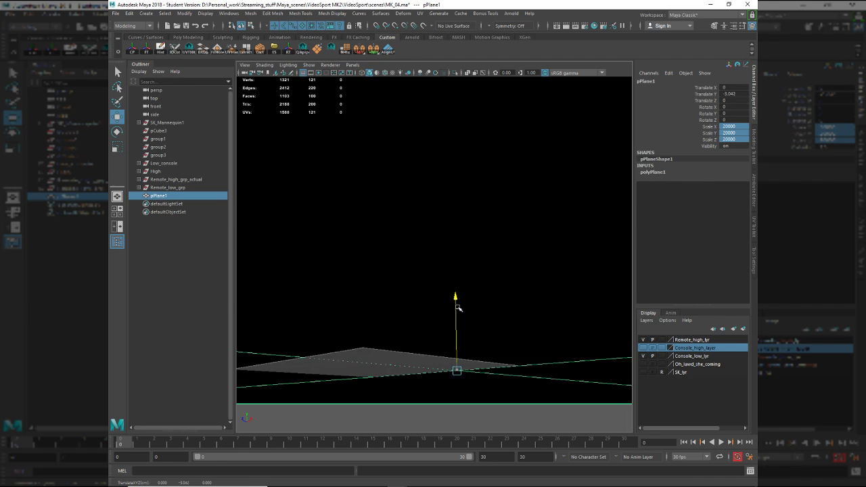
{"action": "left_click_drag", "start_coordinate": [458, 308], "coordinate": [458, 310]}
- Deselect the plane and examine the console and remote standing on it from several angles
{"action": "left_click_drag", "start_coordinate": [453, 271], "coordinate": [369, 255], "text": "alt"}
{"action": "right_click_drag", "start_coordinate": [369, 256], "coordinate": [338, 260], "text": "alt"}
{"action": "middle_click_drag", "start_coordinate": [468, 290], "coordinate": [512, 282], "text": "alt"}
{"action": "left_click", "coordinate": [544, 342]}
{"action": "scroll", "coordinate": [543, 342], "scroll_direction": "down", "scroll_amount": 4}
{"action": "key", "text": "alt"}
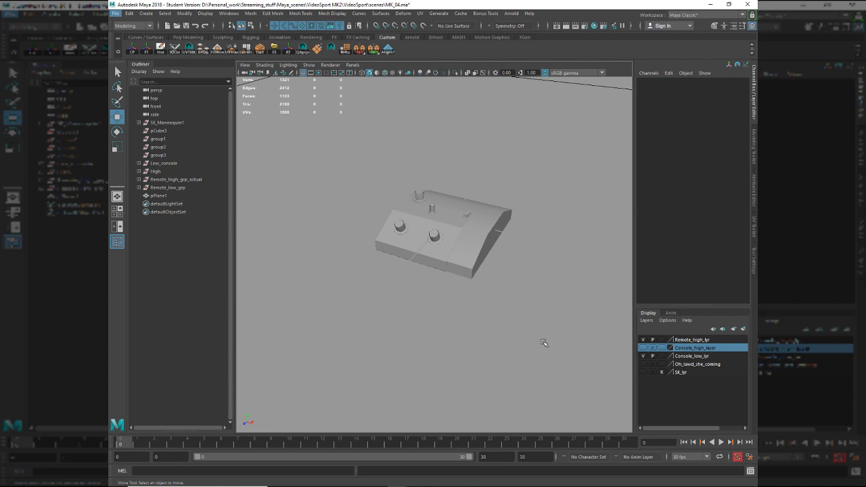
{"action": "left_click_drag", "start_coordinate": [388, 234], "coordinate": [406, 230], "text": "alt"}
{"action": "right_click_drag", "start_coordinate": [406, 230], "coordinate": [481, 290], "text": "alt"}
{"action": "middle_click_drag", "start_coordinate": [481, 291], "coordinate": [447, 294], "text": "alt"}
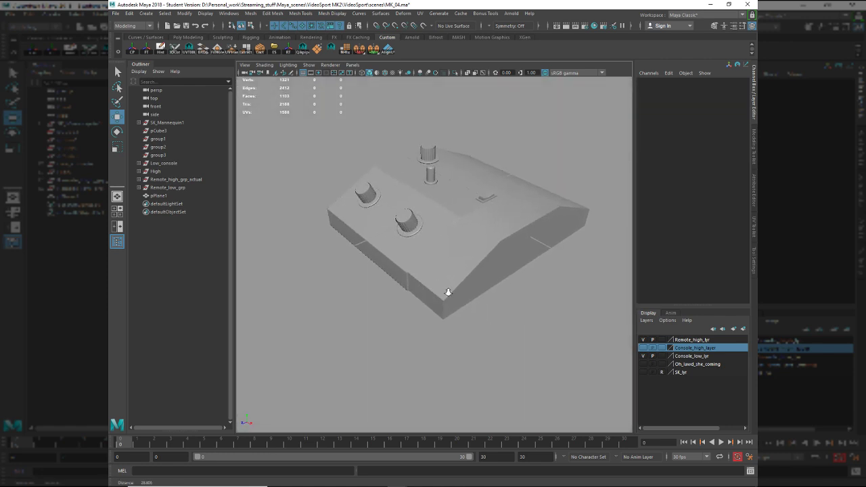
{"action": "left_click_drag", "start_coordinate": [446, 294], "coordinate": [393, 295], "text": "alt"}
{"action": "right_click_drag", "start_coordinate": [393, 296], "coordinate": [397, 295], "text": "alt"}
{"action": "left_click_drag", "start_coordinate": [397, 296], "coordinate": [418, 299], "text": "alt"}
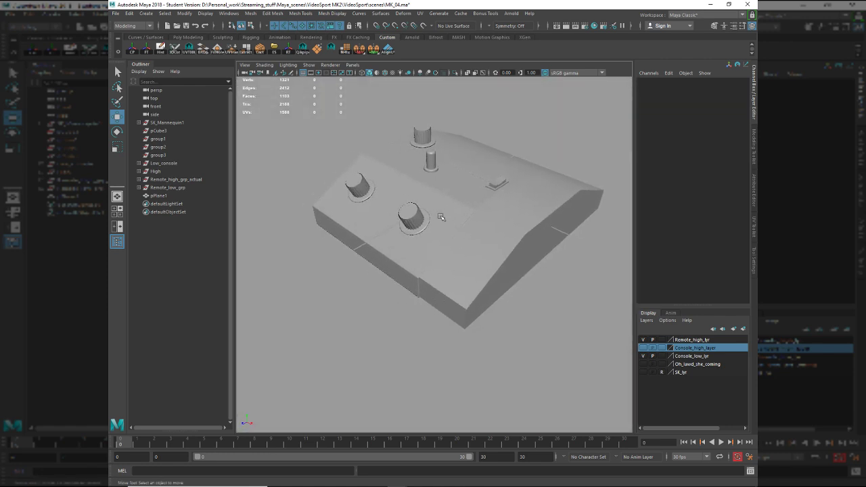
- Hide the high-poly remote group Remote_high_grp_actual
{"action": "left_click", "coordinate": [168, 171]}
{"action": "left_click", "coordinate": [169, 179]}
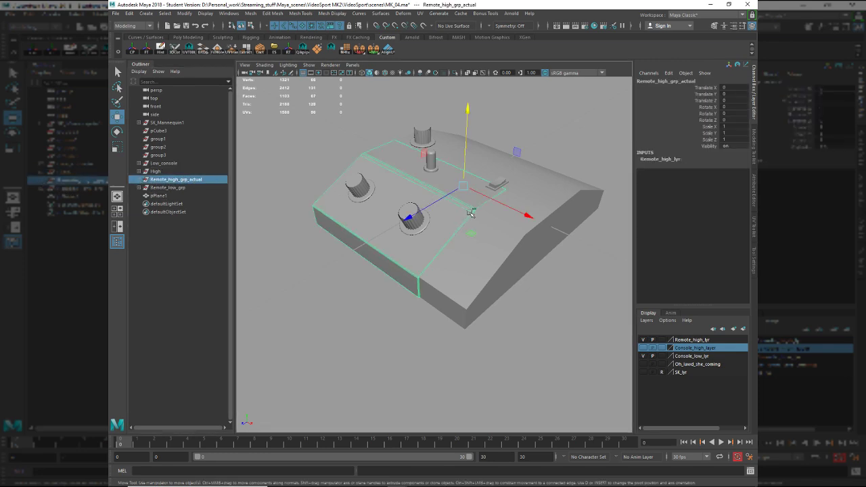
{"action": "key", "text": "ctrl+h"}
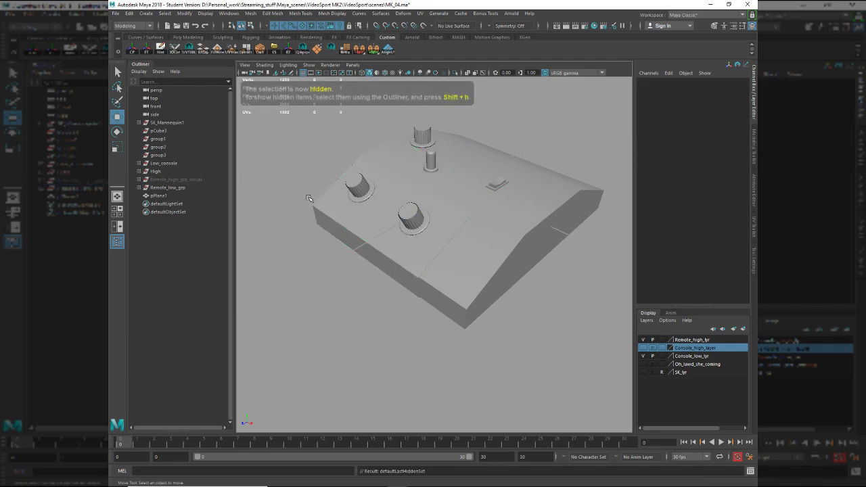
- Try moving the Remote_low_grp group out in front of the console, about 13.29 along Z
{"action": "left_click", "coordinate": [158, 172]}
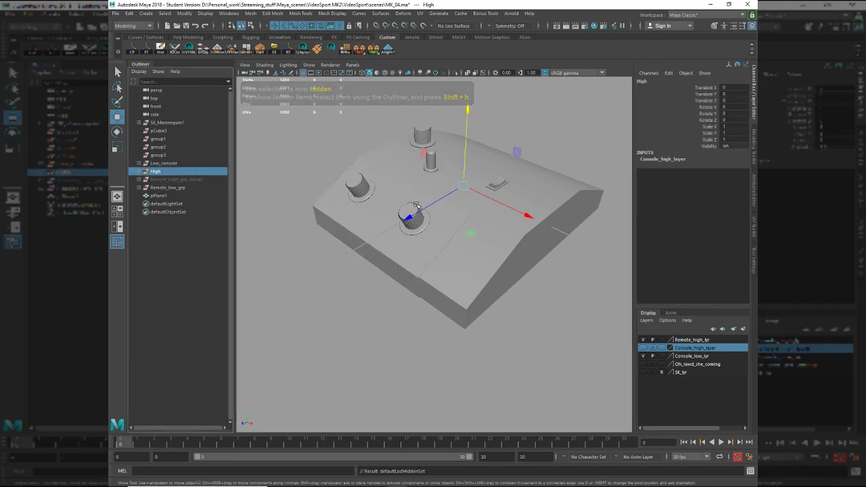
{"action": "left_click", "coordinate": [179, 164]}
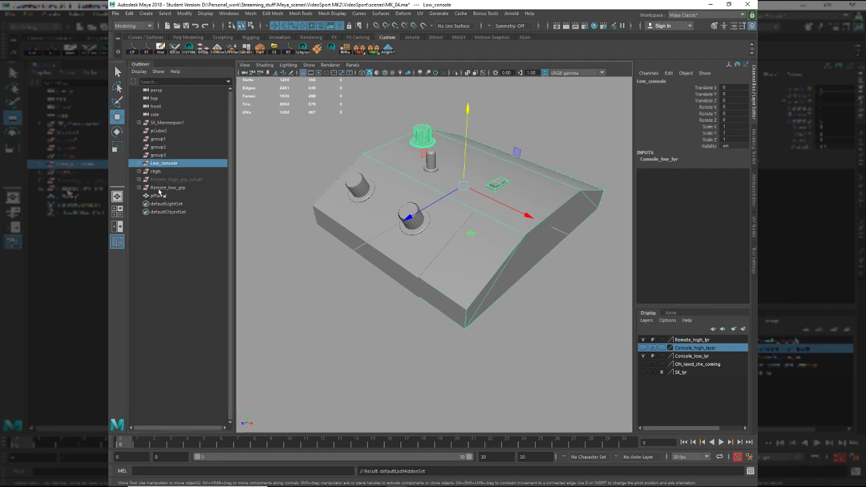
{"action": "left_click", "coordinate": [160, 189]}
{"action": "left_click_drag", "start_coordinate": [446, 243], "coordinate": [488, 249], "text": "alt"}
{"action": "middle_click_drag", "start_coordinate": [489, 249], "coordinate": [524, 237], "text": "alt"}
{"action": "right_click_drag", "start_coordinate": [495, 232], "coordinate": [475, 217], "text": "alt"}
{"action": "left_click_drag", "start_coordinate": [439, 233], "coordinate": [387, 312]}
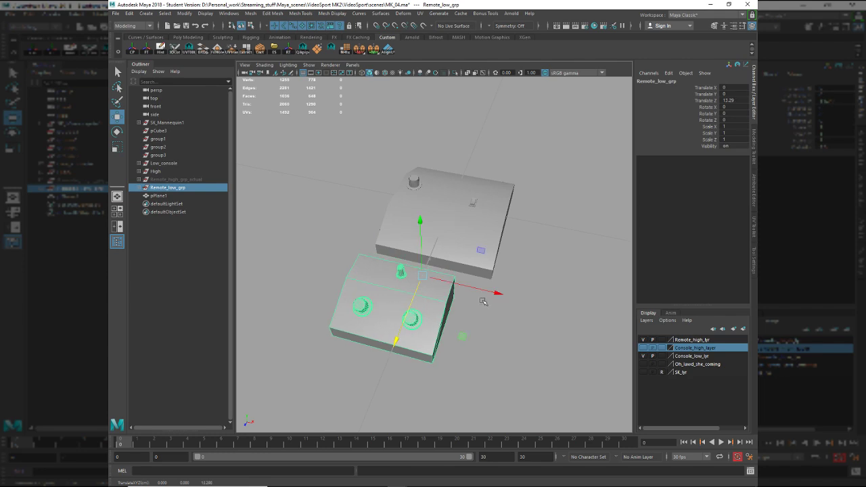
{"action": "middle_click_drag", "start_coordinate": [482, 301], "coordinate": [482, 259], "text": "alt"}
- Try a duplicate of Remote_low_grp moved to about -13.97 in X, and undo the duplicate and both moves
{"action": "key", "text": "e"}
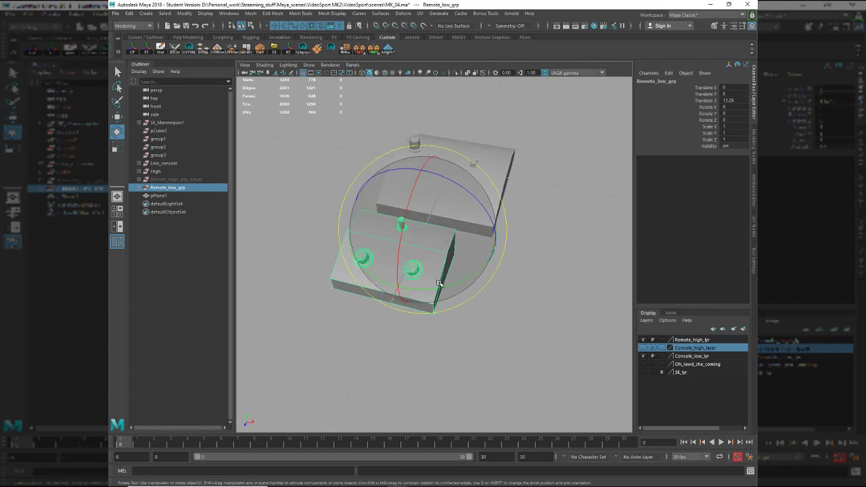
{"action": "key", "text": "w"}
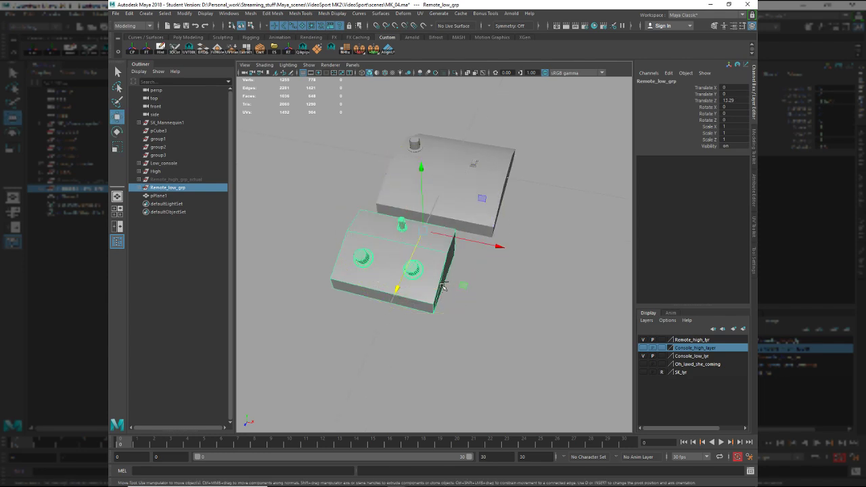
{"action": "key", "text": "ctrl+d"}
{"action": "left_click_drag", "start_coordinate": [464, 261], "coordinate": [375, 218]}
{"action": "key", "text": "ctrl+z"}
{"action": "key", "text": "ctrl+z"}
{"action": "key", "text": "ctrl+z"}
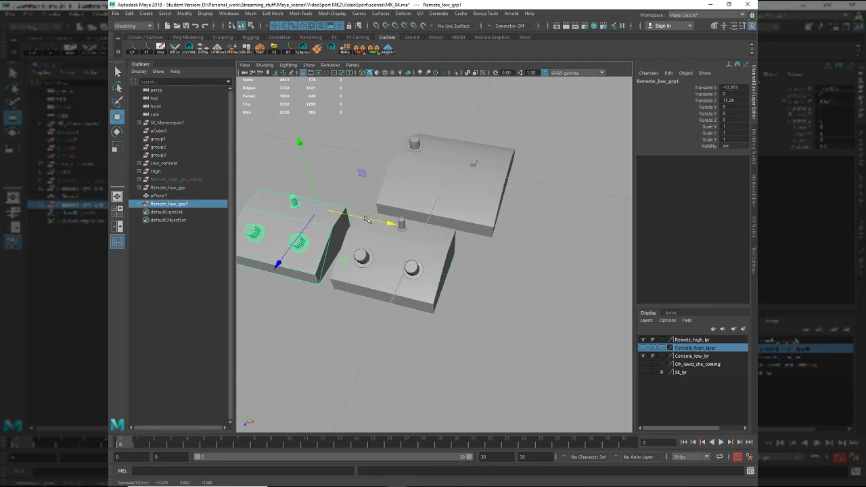
- Duplicate the Remote_low_grp group and rename the copy Remote_low_grp_for_render_01
{"action": "left_click", "coordinate": [166, 190]}
{"action": "key", "text": "ctrl+d"}
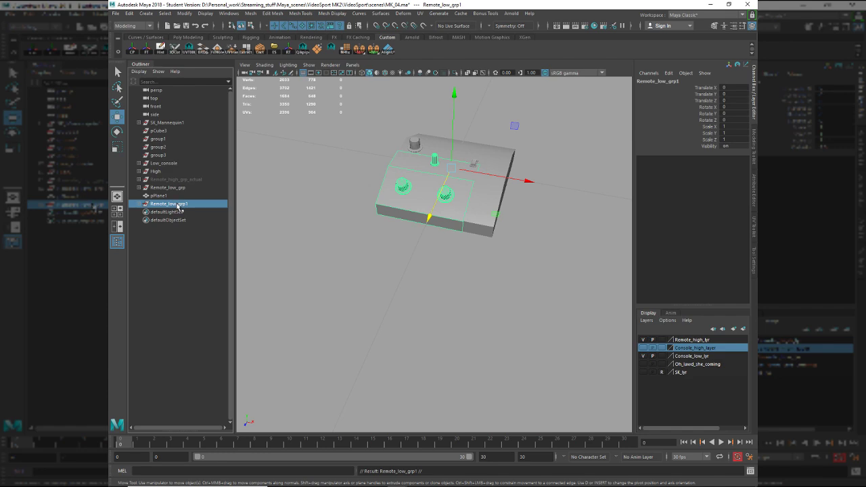
{"action": "double_click", "coordinate": [171, 204]}
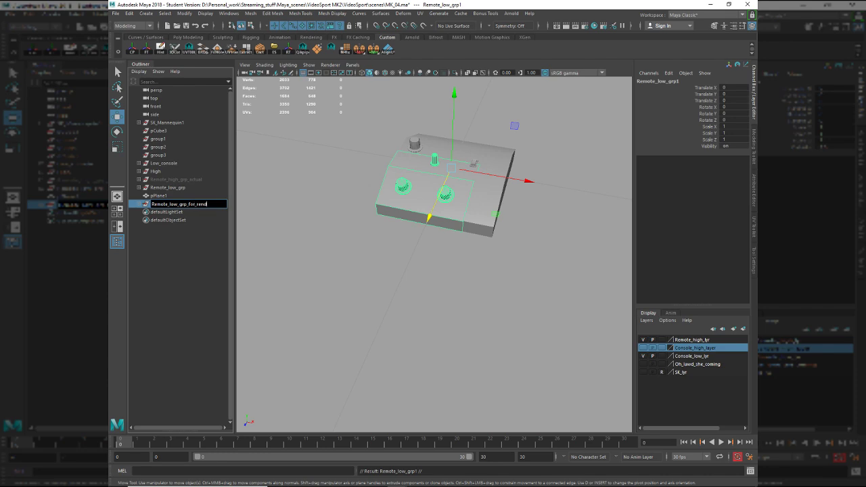
{"action": "type", "text": "01"}
{"action": "key", "text": "Return"}
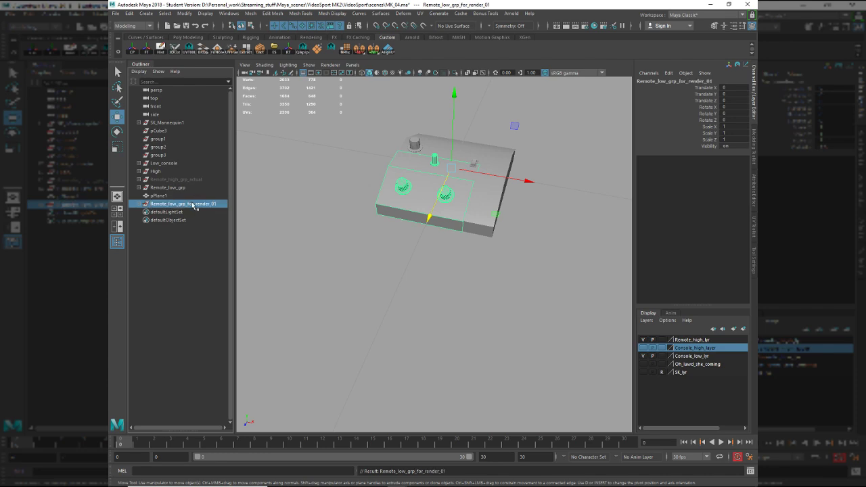
- Shorten the duplicated group's name to Remote_low_grp_for_render_1
{"action": "double_click", "coordinate": [219, 206]}
{"action": "key", "text": "BackSpace"}
{"action": "key", "text": "ctrl+z"}
{"action": "left_click", "coordinate": [217, 204]}
{"action": "type", "text": "1"}
{"action": "key", "text": "Return"}
- Try moving the remote's render copy about 14.2 along Z, and undo the move
{"action": "left_click", "coordinate": [429, 217]}
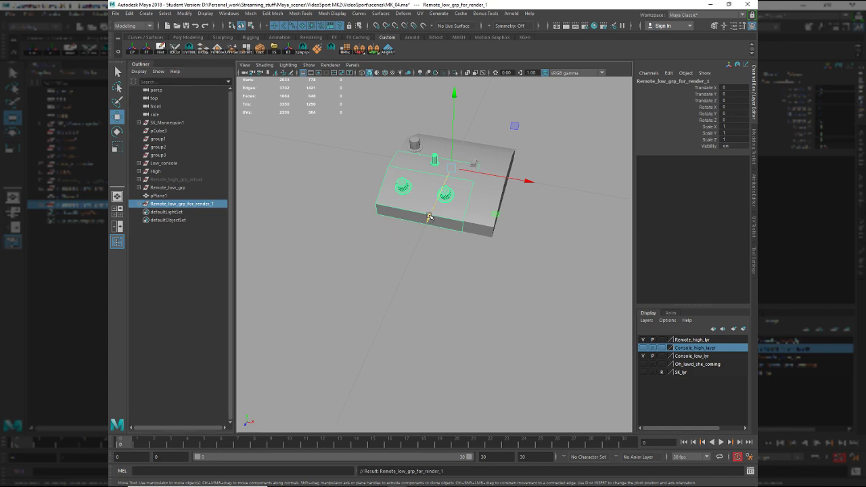
{"action": "left_click_drag", "start_coordinate": [429, 218], "coordinate": [381, 304]}
{"action": "key", "text": "ctrl+z"}
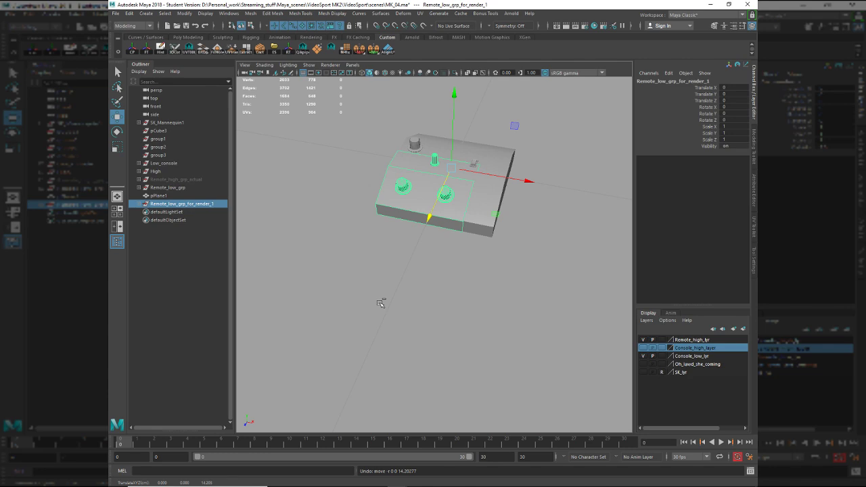
- Move the remote's render copy Remote_low_grp_for_render_1 to about 18.3 in Z, and undo a trial duplicate of it
{"action": "left_click_drag", "start_coordinate": [430, 214], "coordinate": [377, 318]}
{"action": "key", "text": "ctrl+z"}
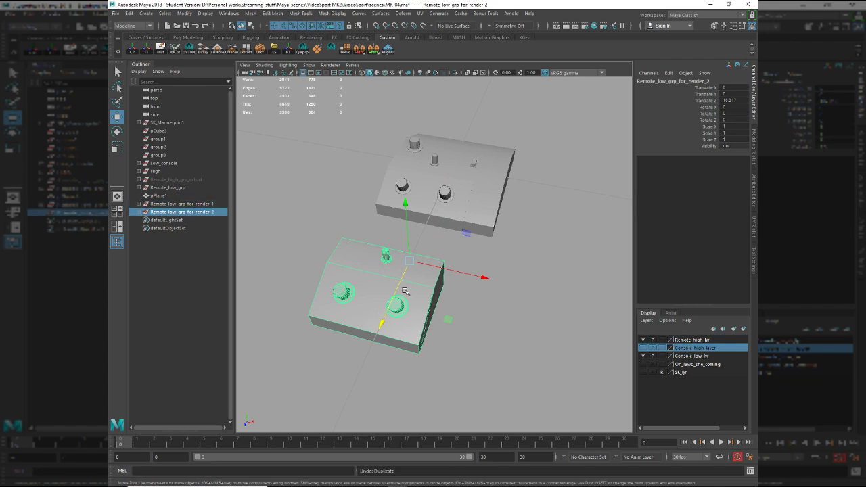
{"action": "key", "text": "e"}
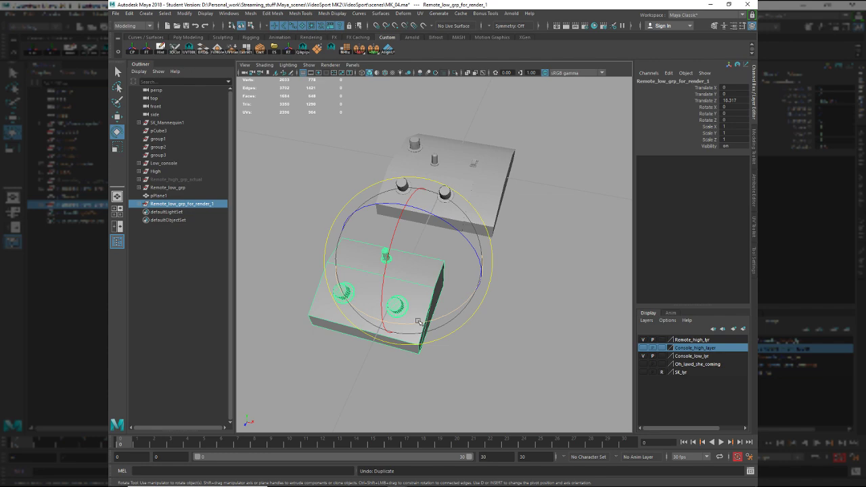
{"action": "key", "text": "w"}
- Duplicate Remote_low_grp_for_render_1 and move the duplicate beside it to about -12 in X
{"action": "key", "text": "ctrl+d"}
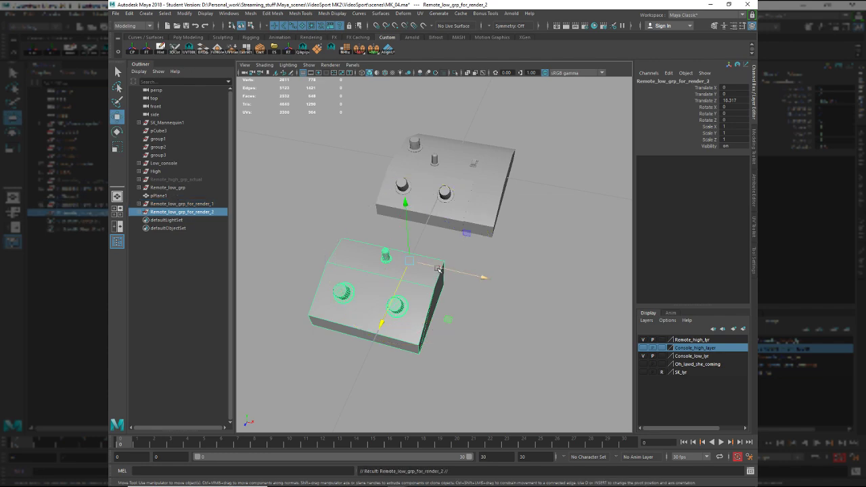
{"action": "left_click_drag", "start_coordinate": [445, 271], "coordinate": [339, 242]}
{"action": "middle_click_drag", "start_coordinate": [340, 242], "coordinate": [426, 254], "text": "alt"}
{"action": "left_click_drag", "start_coordinate": [425, 254], "coordinate": [406, 258], "text": "alt"}
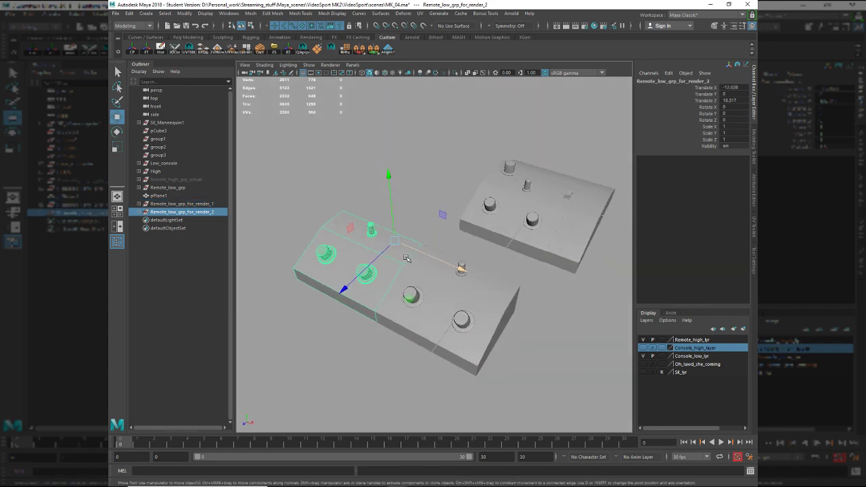
- Rotate Remote_low_grp_for_render_2 by 45 degrees about Y and move it to about -18.6 in X and 10.5 in Z
{"action": "key", "text": "e"}
{"action": "left_click_drag", "start_coordinate": [401, 293], "coordinate": [396, 252]}
{"action": "key", "text": "w"}
{"action": "left_click_drag", "start_coordinate": [419, 317], "coordinate": [470, 289], "text": "alt"}
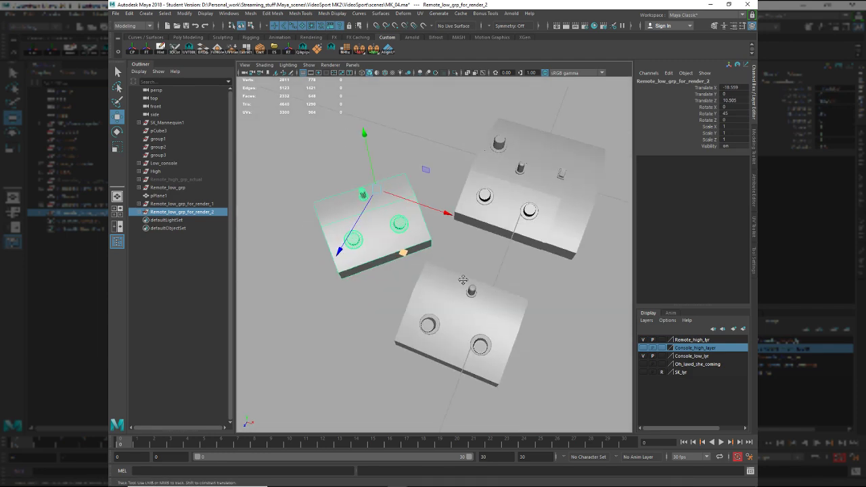
{"action": "middle_click_drag", "start_coordinate": [470, 290], "coordinate": [430, 256], "text": "alt"}
- Check the PureRef photos, try moving only the body mesh of Remote_low_grp_for_render_1 by about 10.1 in X and -5 in Z, and undo it
{"action": "left_click", "coordinate": [429, 256]}
{"action": "key", "text": "alt+Tab"}
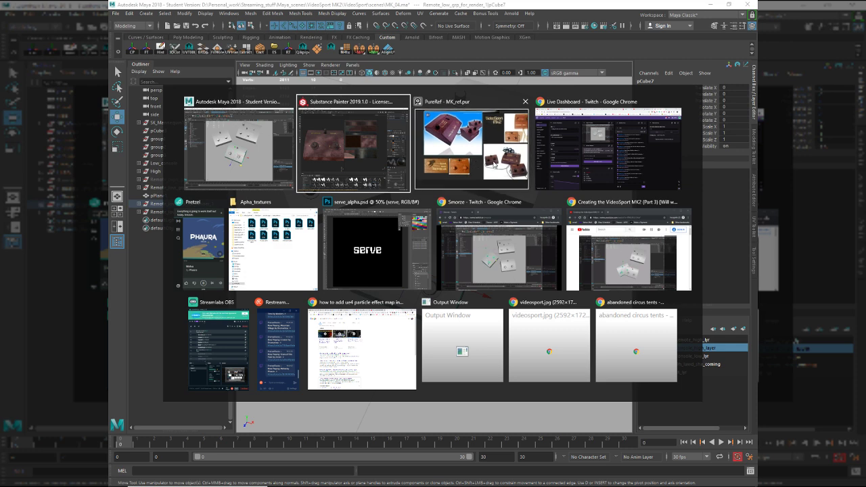
{"action": "left_click", "coordinate": [494, 163]}
{"action": "left_click", "coordinate": [425, 277]}
{"action": "left_click_drag", "start_coordinate": [478, 273], "coordinate": [580, 289], "text": "alt"}
{"action": "key", "text": "ctrl+z"}
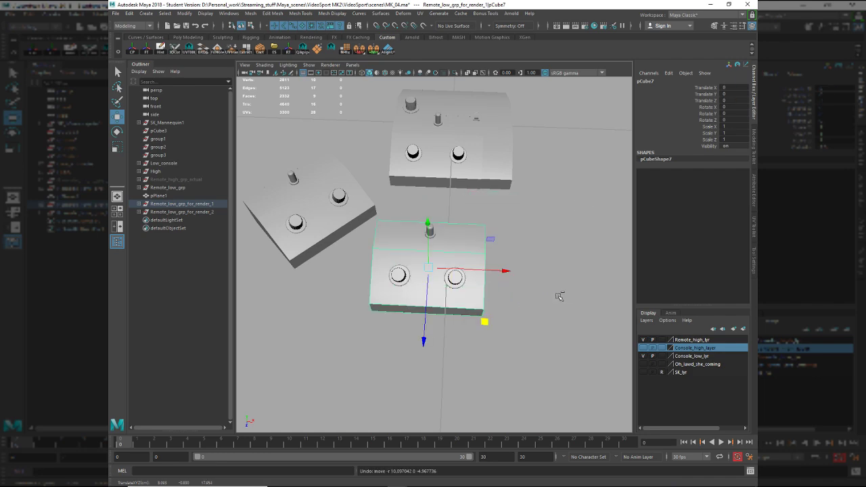
- Move the whole Remote_low_grp_for_render_1 group to about 10.6 in X and 11.2 in Z, rotated about 30.9 degrees in Y
{"action": "left_click", "coordinate": [181, 204]}
{"action": "mouse_move", "coordinate": [507, 286]}
{"action": "left_mouse_down"}
{"action": "mouse_move", "coordinate": [585, 252]}
{"action": "mouse_move", "coordinate": [457, 282]}
{"action": "mouse_move", "coordinate": [493, 294]}
{"action": "mouse_move", "coordinate": [518, 287]}
{"action": "left_mouse_up"}
{"action": "key", "text": "e"}
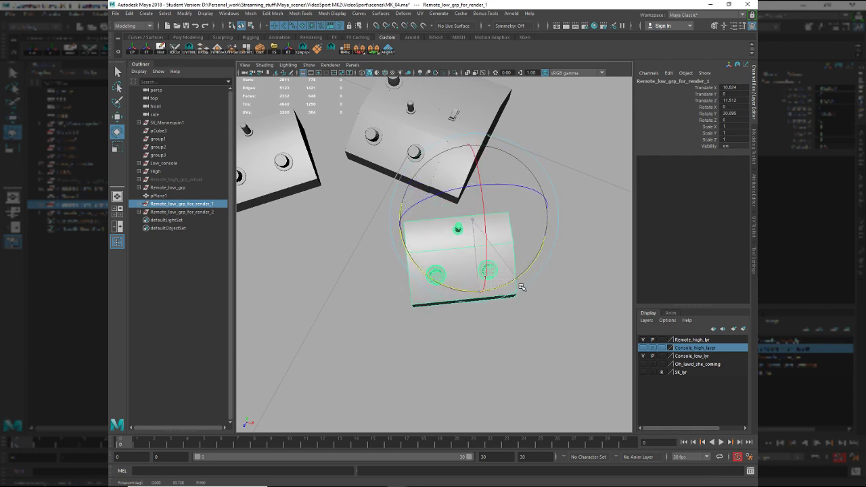
{"action": "key", "text": "w"}
{"action": "middle_click_drag", "start_coordinate": [503, 290], "coordinate": [502, 288]}
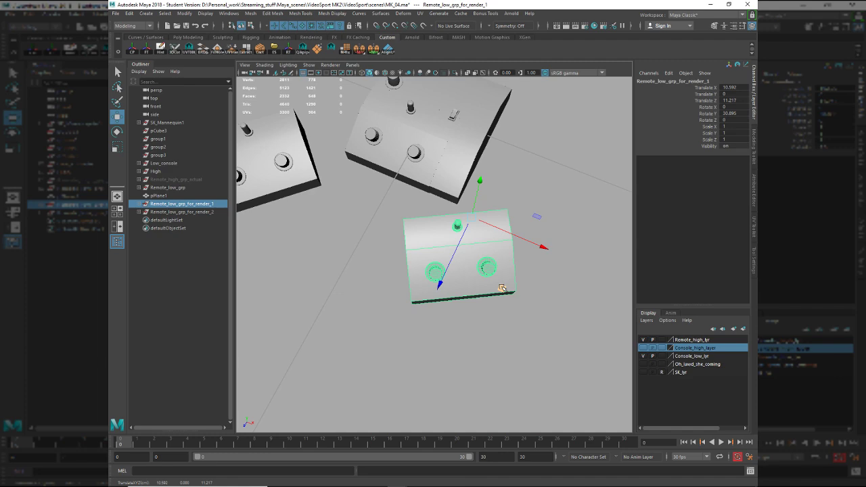
- Shift Remote_low_grp_for_render_1 closer to the console's front corner, at about 10.4 in X and 8.1 in Z
{"action": "left_click_drag", "start_coordinate": [512, 291], "coordinate": [501, 286], "text": "alt"}
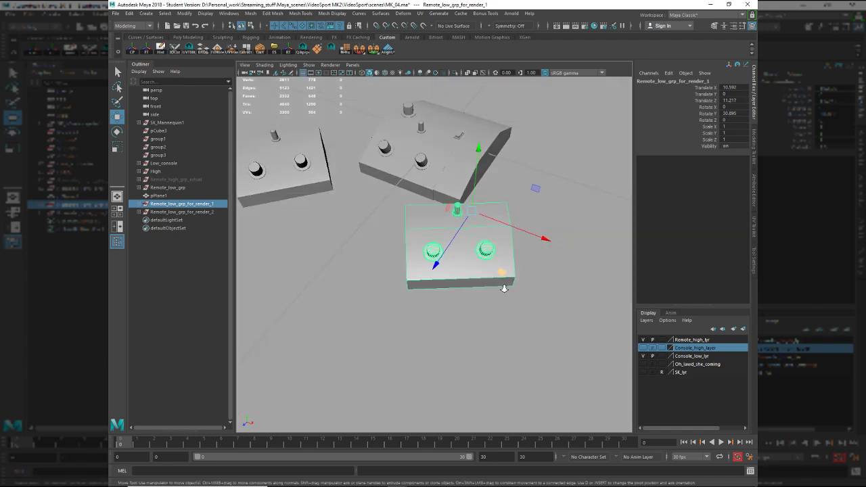
{"action": "right_click_drag", "start_coordinate": [501, 286], "coordinate": [507, 286], "text": "alt"}
{"action": "middle_click_drag", "start_coordinate": [507, 286], "coordinate": [478, 299], "text": "alt"}
{"action": "left_click_drag", "start_coordinate": [477, 300], "coordinate": [533, 284], "text": "alt"}
{"action": "left_click_drag", "start_coordinate": [530, 319], "coordinate": [616, 284], "text": "alt"}
{"action": "left_click_drag", "start_coordinate": [399, 264], "coordinate": [496, 287], "text": "alt"}
{"action": "left_click_drag", "start_coordinate": [377, 201], "coordinate": [373, 260]}
{"action": "left_click_drag", "start_coordinate": [321, 236], "coordinate": [366, 336], "text": "alt"}
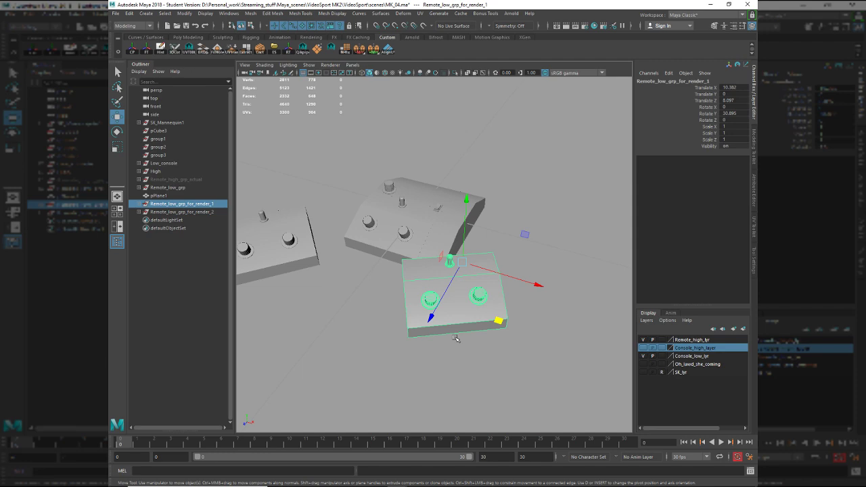
{"action": "left_click_drag", "start_coordinate": [415, 272], "coordinate": [446, 227], "text": "alt"}
- Compare the layout with the reference photos and adjust Remote_low_grp_for_render_1 beside the console to about 9.2 in Z
{"action": "key", "text": "alt+Tab"}
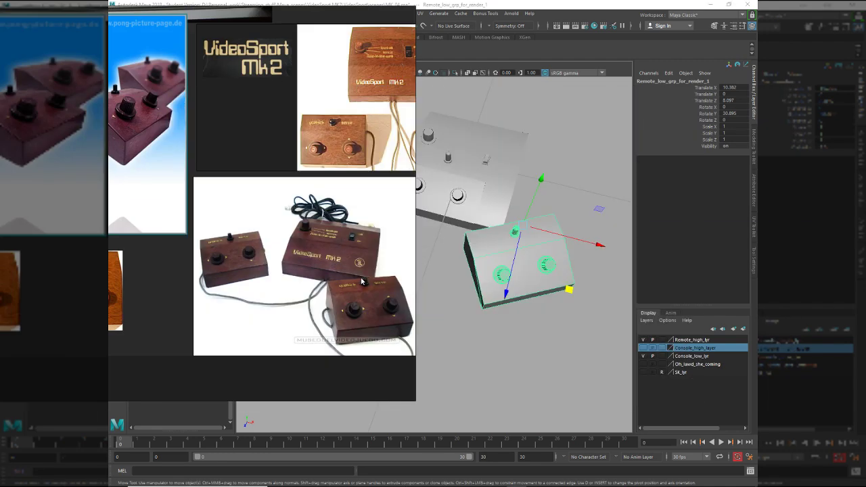
{"action": "key", "text": "alt+Tab"}
{"action": "left_click_drag", "start_coordinate": [506, 266], "coordinate": [491, 242], "text": "alt"}
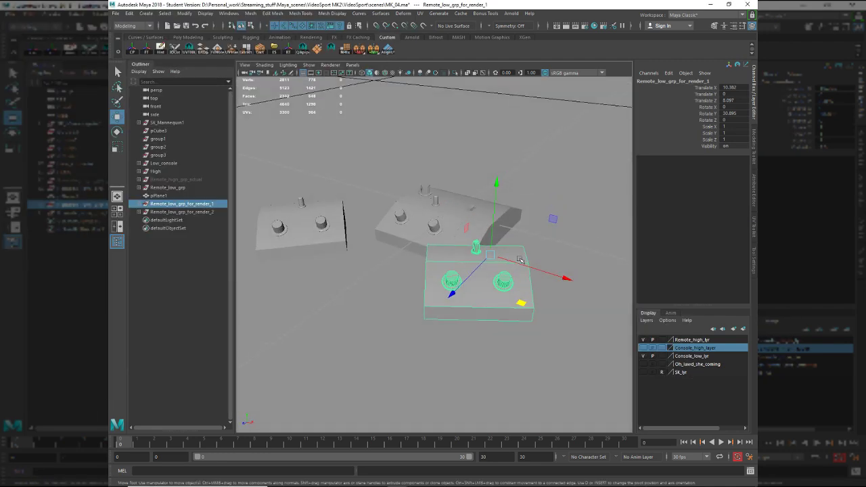
{"action": "left_click_drag", "start_coordinate": [512, 304], "coordinate": [513, 281]}
{"action": "key", "text": "alt+Tab"}
{"action": "key", "text": "alt+Tab"}
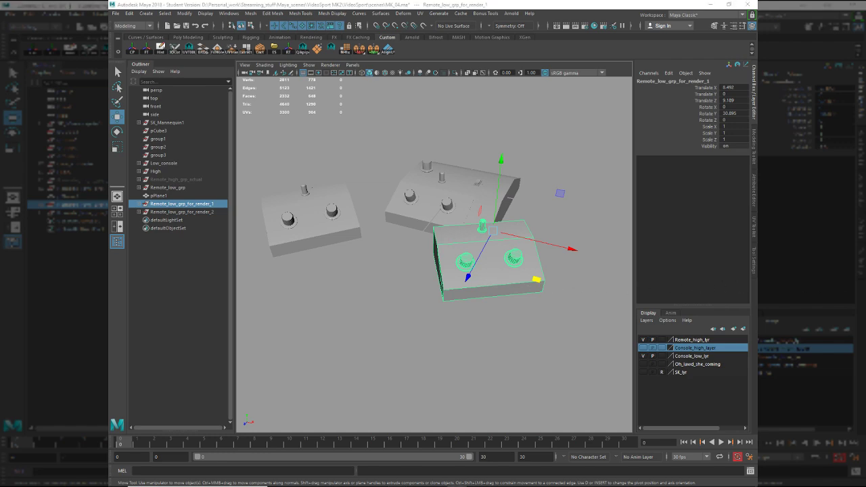
{"action": "left_click_drag", "start_coordinate": [413, 224], "coordinate": [437, 265], "text": "alt"}
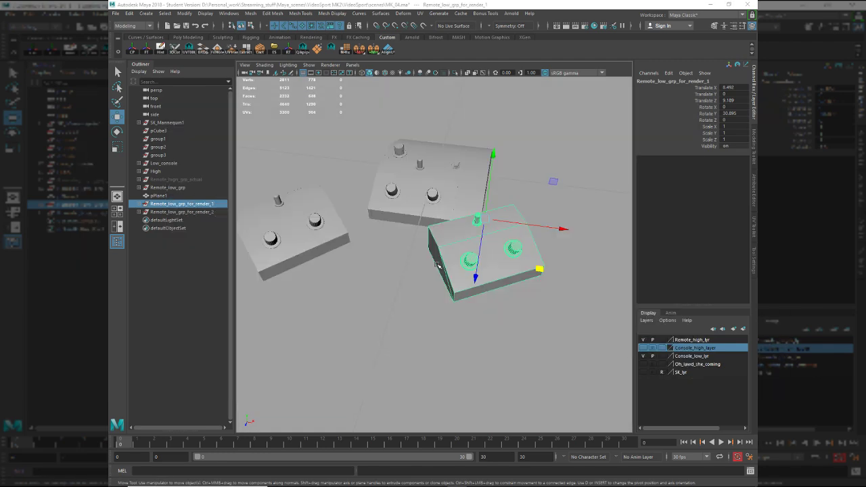
- Check the reference photos and move the Remote_low_grp_for_render_2 group to about -19.1 in X and 7.1 in Z
{"action": "key", "text": "alt+Tab"}
{"action": "key", "text": "alt+Tab"}
{"action": "key", "text": "alt+Tab"}
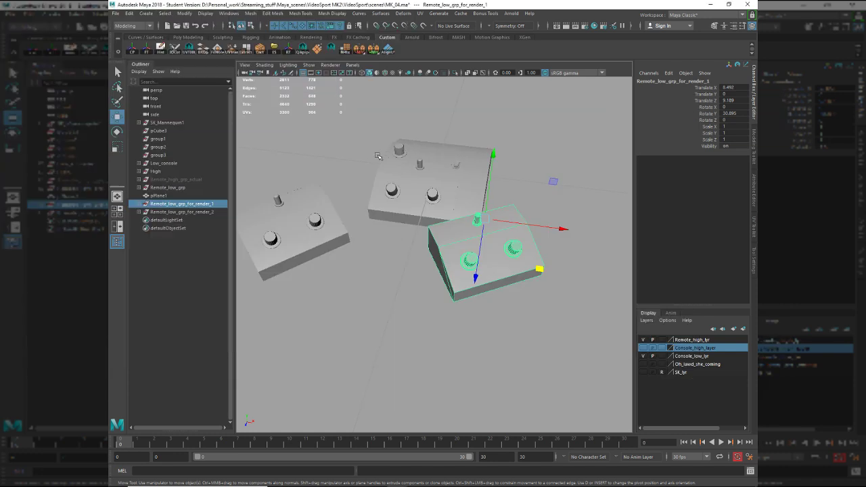
{"action": "left_click_drag", "start_coordinate": [421, 292], "coordinate": [373, 272], "text": "alt"}
{"action": "left_click", "coordinate": [373, 272]}
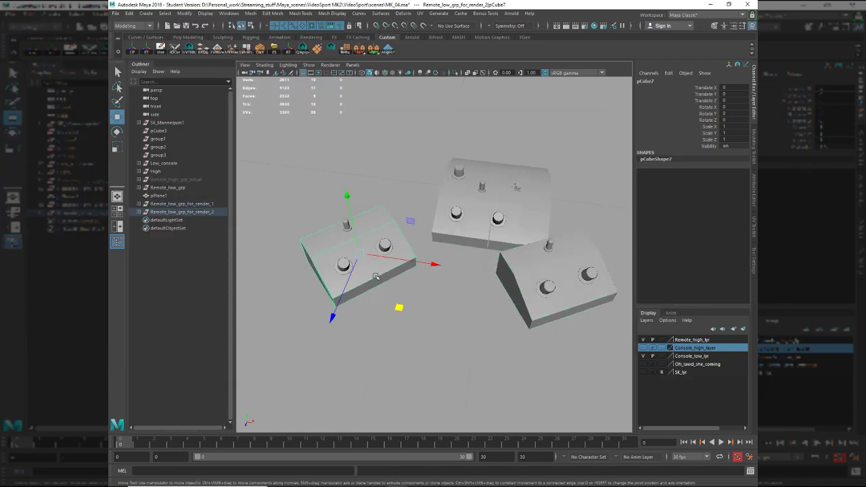
{"action": "left_click", "coordinate": [151, 214]}
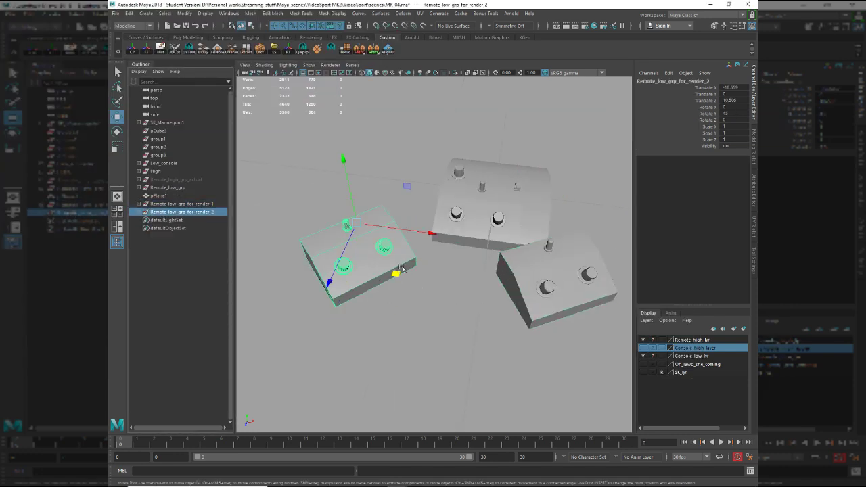
{"action": "left_click_drag", "start_coordinate": [396, 273], "coordinate": [396, 251]}
- Examine the PureRef photos for the console and remote layout and the arrow markings around the remote's knobs
{"action": "key", "text": "alt+Tab"}
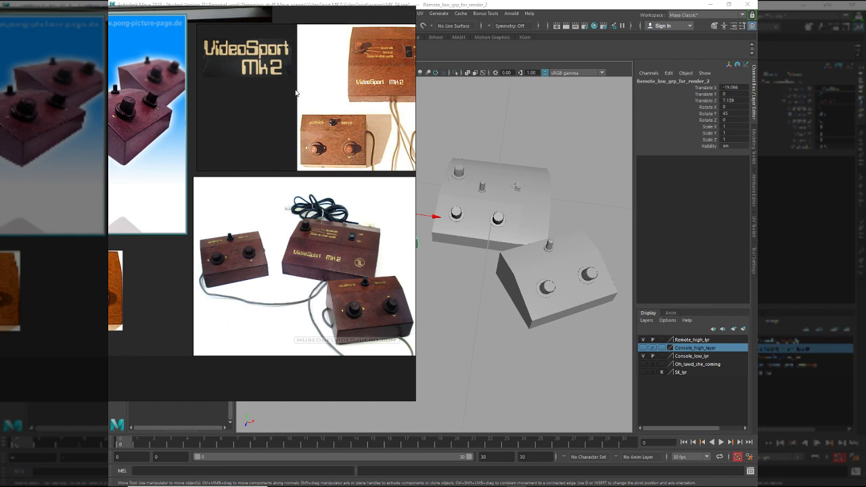
{"action": "scroll", "coordinate": [298, 95], "scroll_direction": "down", "scroll_amount": 2}
{"action": "right_click_drag", "start_coordinate": [349, 85], "coordinate": [539, 56]}
{"action": "scroll", "coordinate": [304, 163], "scroll_direction": "up", "scroll_amount": 4}
{"action": "scroll", "coordinate": [309, 161], "scroll_direction": "up", "scroll_amount": 3}
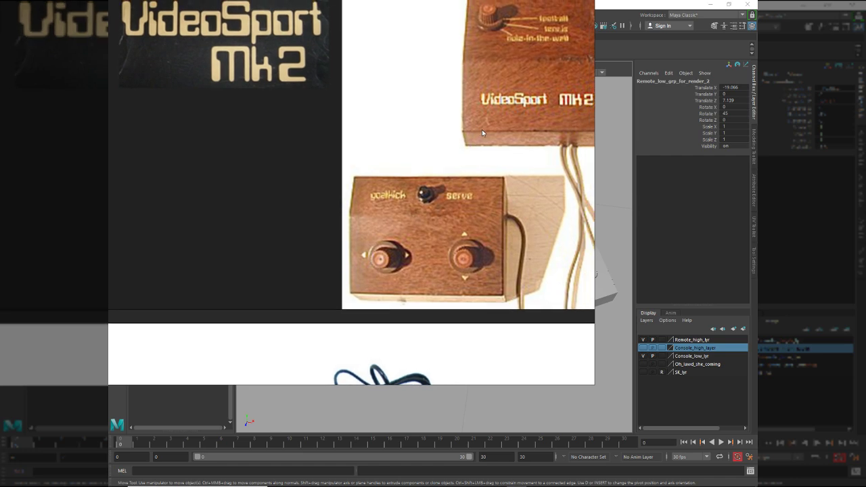
{"action": "middle_click_drag", "start_coordinate": [481, 132], "coordinate": [305, 257]}
{"action": "scroll", "coordinate": [304, 257], "scroll_direction": "down", "scroll_amount": 1}
{"action": "scroll", "coordinate": [308, 259], "scroll_direction": "up", "scroll_amount": 1}
{"action": "scroll", "coordinate": [383, 95], "scroll_direction": "down", "scroll_amount": 6}
{"action": "middle_click_drag", "start_coordinate": [392, 63], "coordinate": [442, 229]}
{"action": "middle_click_drag", "start_coordinate": [157, 149], "coordinate": [268, 81]}
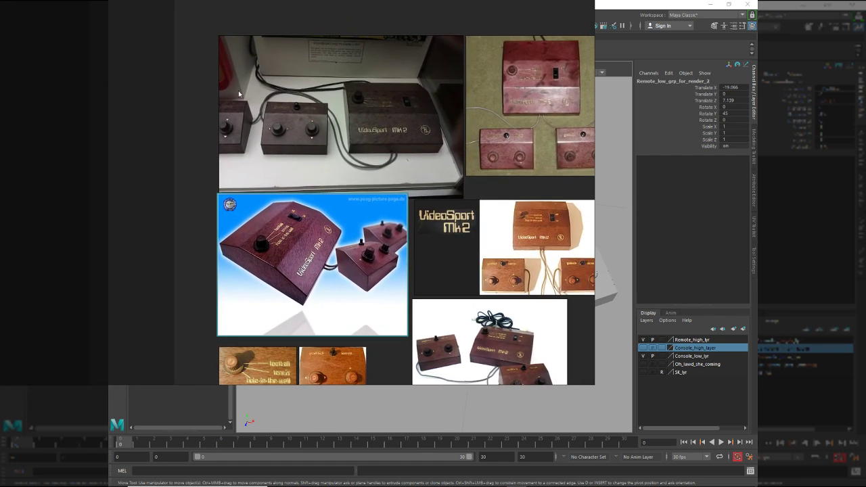
{"action": "middle_click_drag", "start_coordinate": [408, 240], "coordinate": [435, 147]}
{"action": "scroll", "coordinate": [271, 139], "scroll_direction": "up", "scroll_amount": 3}
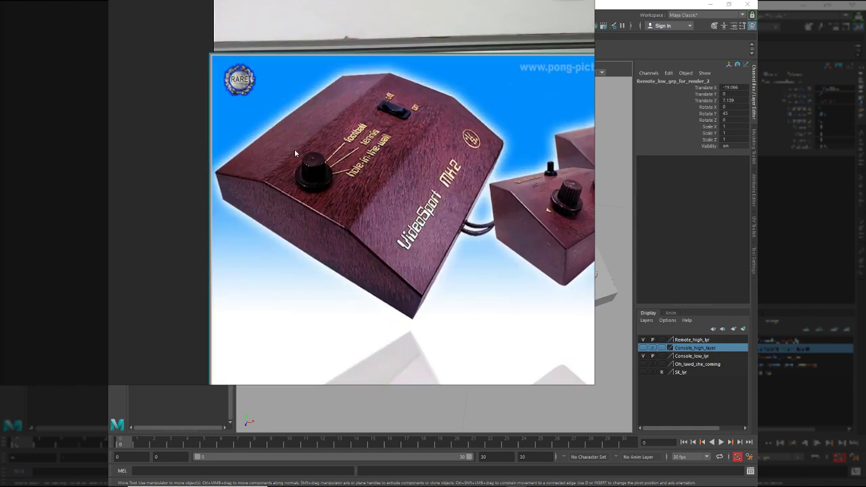
{"action": "scroll", "coordinate": [268, 127], "scroll_direction": "down", "scroll_amount": 4}
{"action": "scroll", "coordinate": [331, 184], "scroll_direction": "up", "scroll_amount": 3}
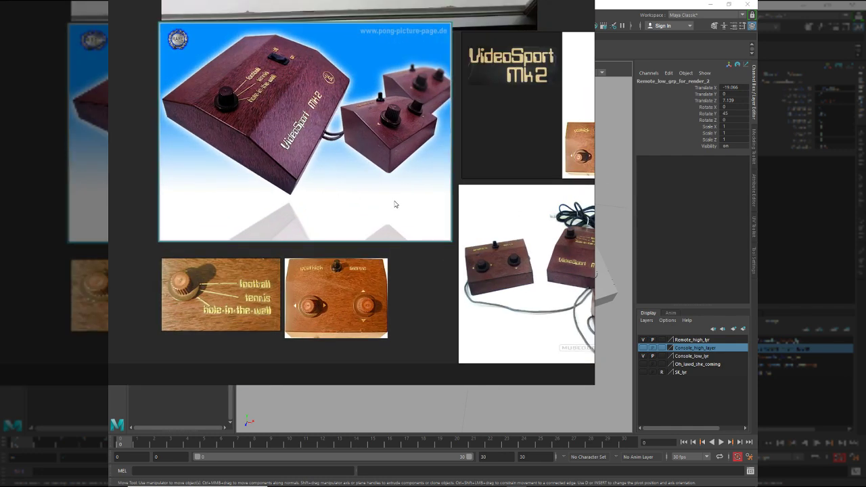
{"action": "scroll", "coordinate": [411, 216], "scroll_direction": "up", "scroll_amount": 1}
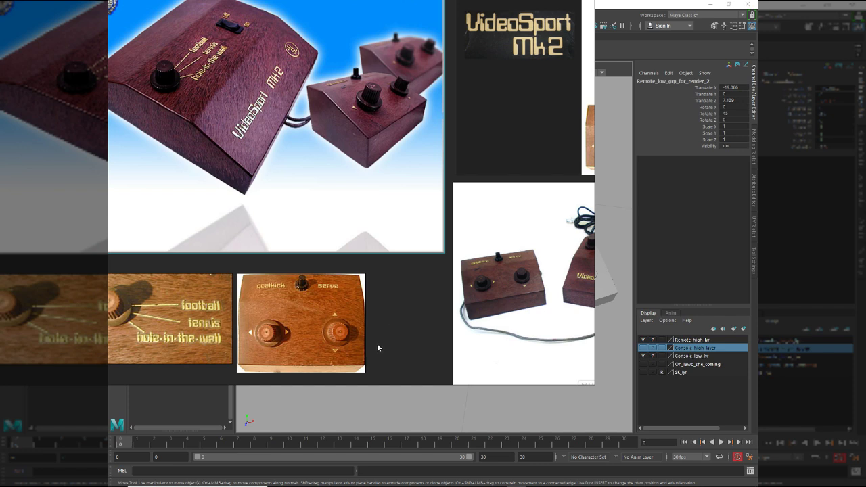
{"action": "middle_click_drag", "start_coordinate": [309, 348], "coordinate": [327, 362]}
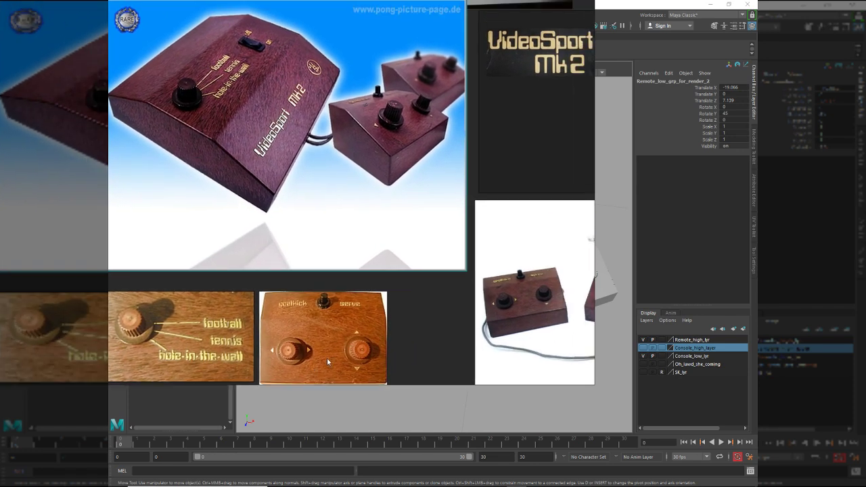
{"action": "scroll", "coordinate": [365, 332], "scroll_direction": "down", "scroll_amount": 1}
{"action": "middle_click_drag", "start_coordinate": [366, 332], "coordinate": [369, 287]}
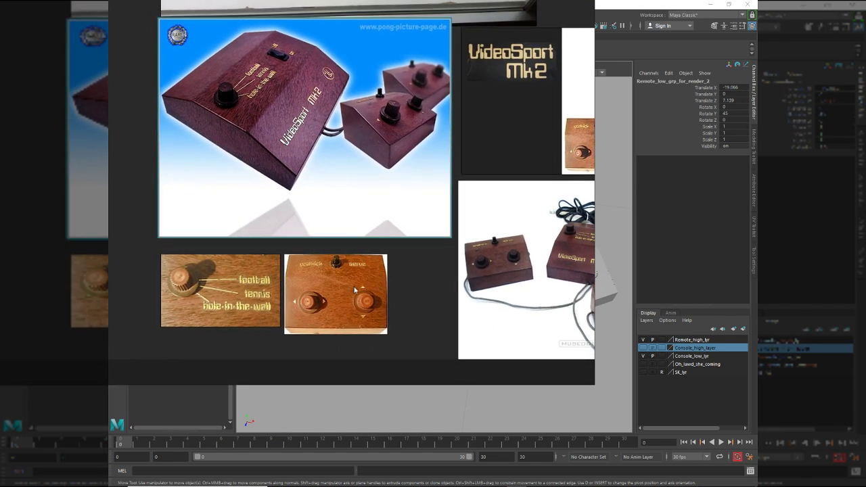
- Switch to Substance Painter and select the second arrow fill in the Video_sport layer mask of Remote_MAT
{"action": "key", "text": "alt+Tab"}
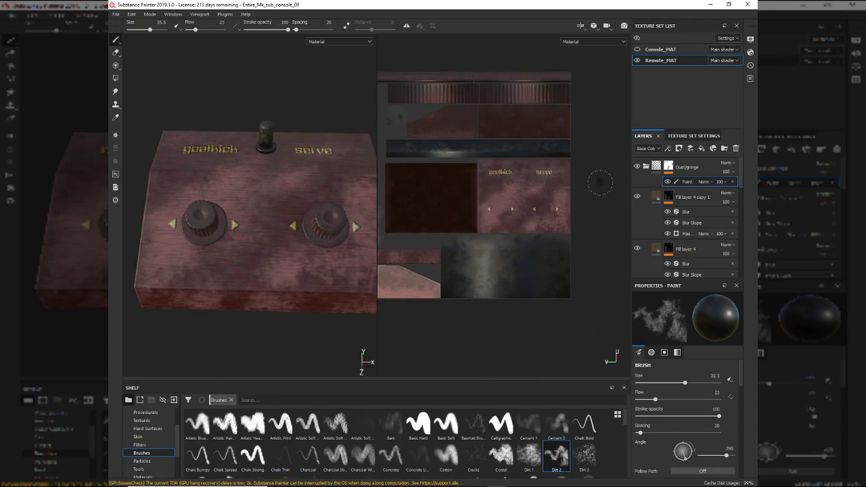
{"action": "scroll", "coordinate": [672, 196], "scroll_direction": "down", "scroll_amount": 3}
{"action": "scroll", "coordinate": [672, 195], "scroll_direction": "down", "scroll_amount": 6}
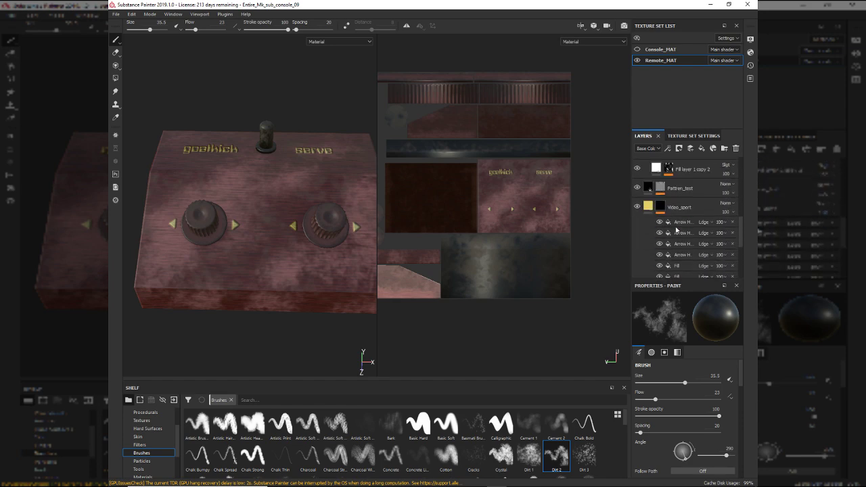
{"action": "left_click", "coordinate": [676, 224]}
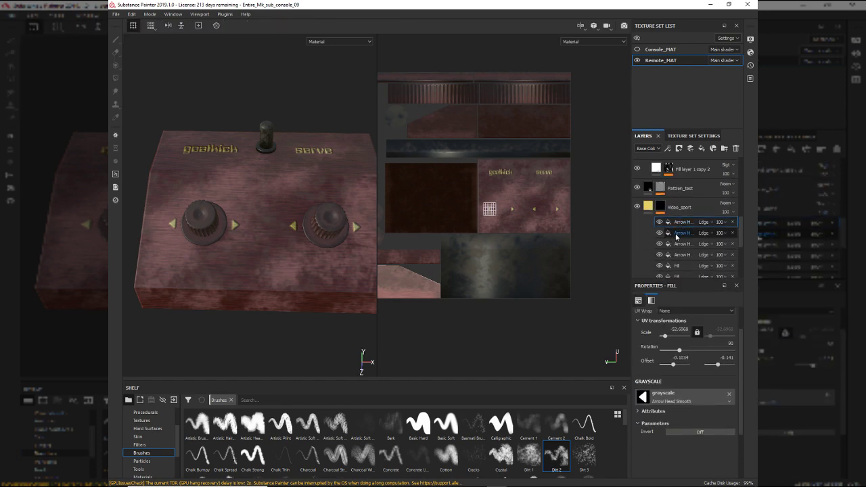
{"action": "left_click", "coordinate": [676, 235]}
- Move the selected arrow from beside the serve-side knob to directly above it, at an offset of about -0.0463, -0.3924
{"action": "scroll", "coordinate": [305, 208], "scroll_direction": "up", "scroll_amount": 2}
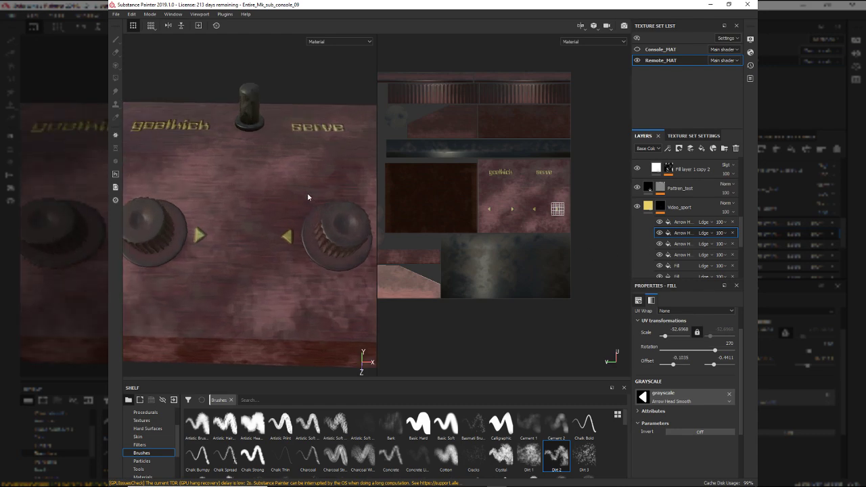
{"action": "middle_click_drag", "start_coordinate": [310, 197], "coordinate": [258, 187], "text": "alt"}
{"action": "scroll", "coordinate": [561, 221], "scroll_direction": "up", "scroll_amount": 6}
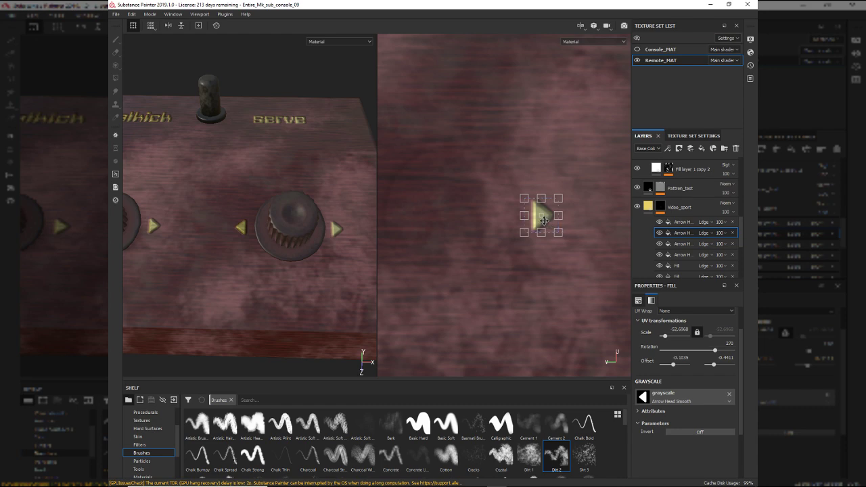
{"action": "middle_click_drag", "start_coordinate": [545, 222], "coordinate": [571, 231]}
{"action": "left_click_drag", "start_coordinate": [577, 235], "coordinate": [490, 131]}
- Place the serve-side knob's other arrow below it, pointing down, and set the upper arrow's rotation to 0 so it points up
{"action": "left_click", "coordinate": [683, 243]}
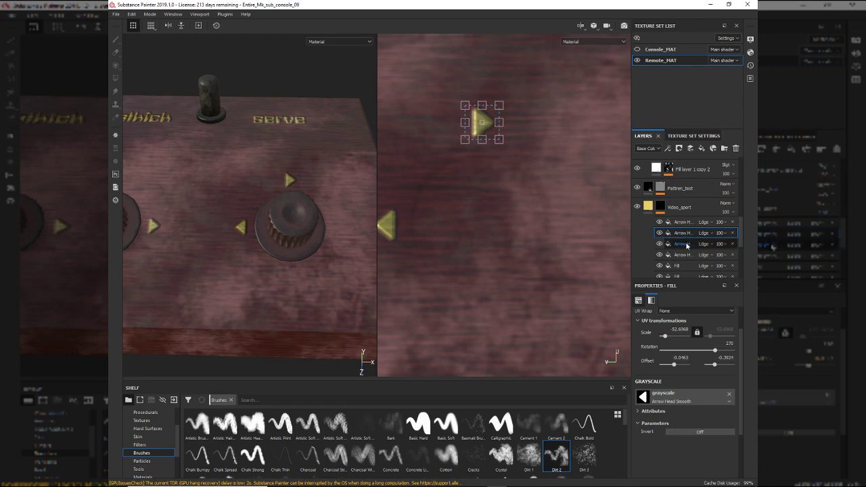
{"action": "left_click_drag", "start_coordinate": [403, 234], "coordinate": [536, 256]}
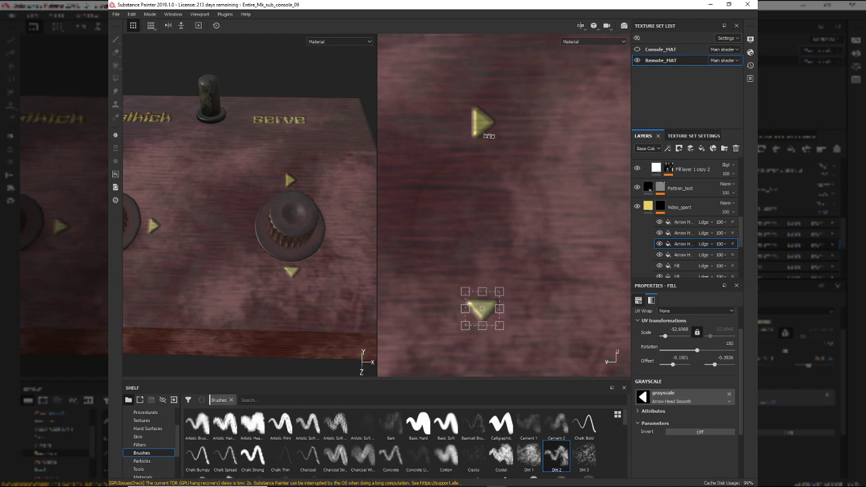
{"action": "left_click", "coordinate": [683, 232]}
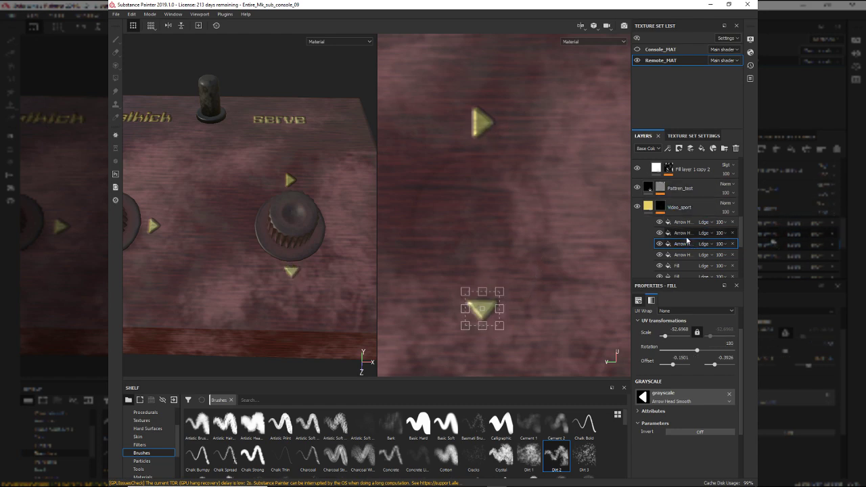
{"action": "left_click_drag", "start_coordinate": [505, 140], "coordinate": [536, 83]}
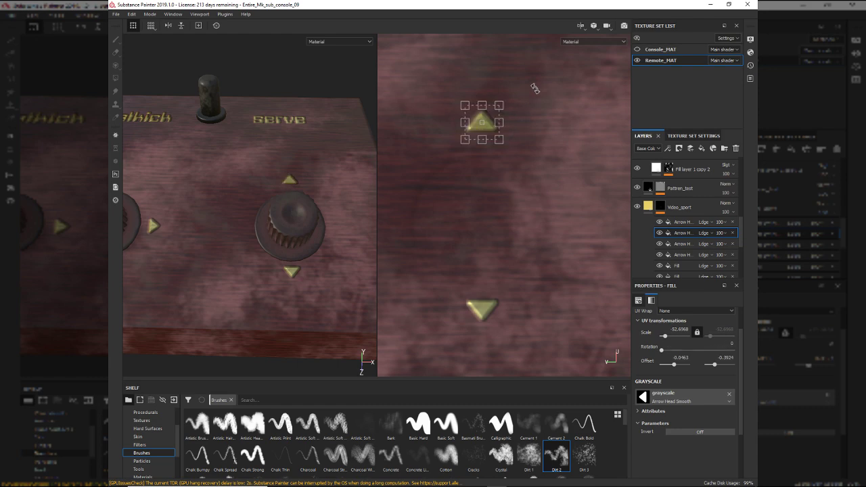
- Move the upper arrow closer to the serve-side knob, centred above it, at an offset of about -0.0542, -0.3924
{"action": "left_click_drag", "start_coordinate": [295, 182], "coordinate": [366, 162], "text": "alt"}
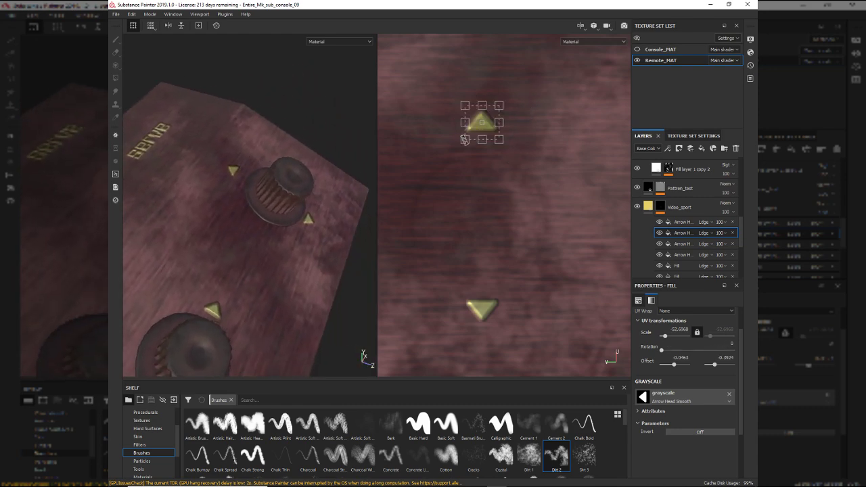
{"action": "left_click_drag", "start_coordinate": [486, 127], "coordinate": [478, 139]}
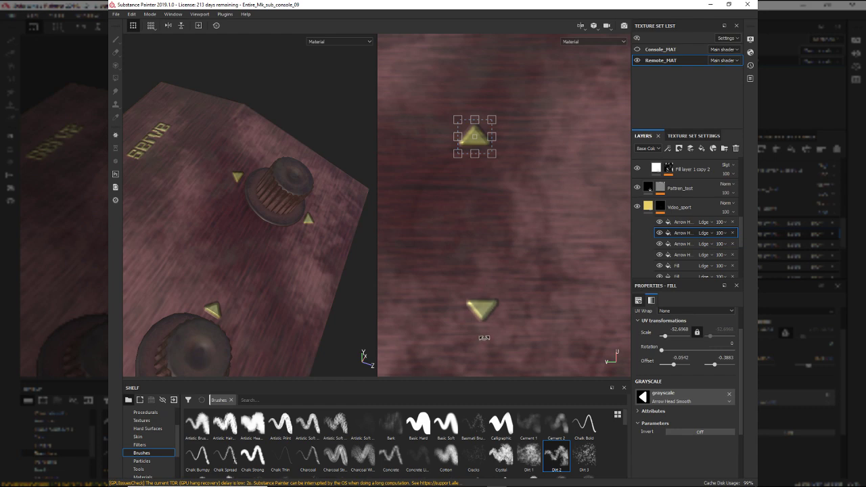
{"action": "left_click_drag", "start_coordinate": [335, 299], "coordinate": [510, 218], "text": "alt"}
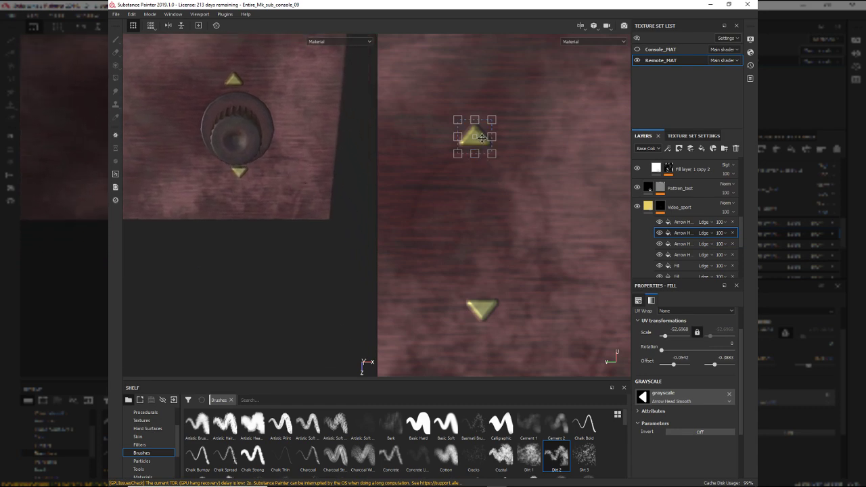
{"action": "left_click_drag", "start_coordinate": [482, 137], "coordinate": [488, 140]}
{"action": "left_click_drag", "start_coordinate": [270, 189], "coordinate": [299, 211], "text": "alt"}
- Examine the PureRef photos for the cables between console and remotes, and switch to Maya to compare the scene layout
{"action": "key", "text": "alt+Tab"}
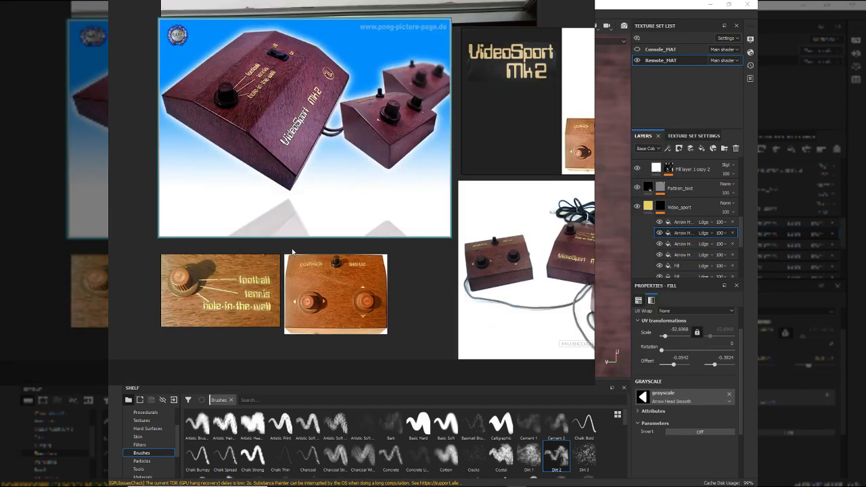
{"action": "middle_click_drag", "start_coordinate": [559, 249], "coordinate": [450, 251]}
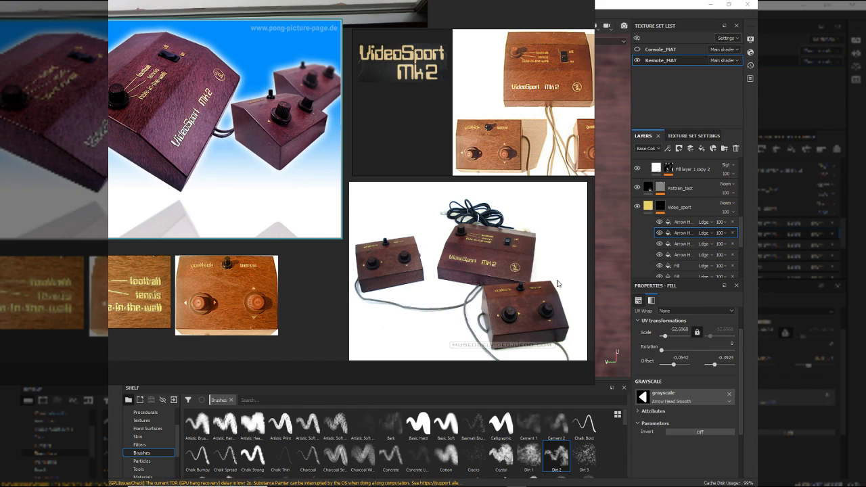
{"action": "key", "text": "alt+Tab"}
{"action": "key", "text": "alt+Tab"}
{"action": "key", "text": "alt+Tab"}
{"action": "left_click_drag", "start_coordinate": [423, 305], "coordinate": [479, 311], "text": "alt"}
{"action": "key", "text": "alt+Tab"}
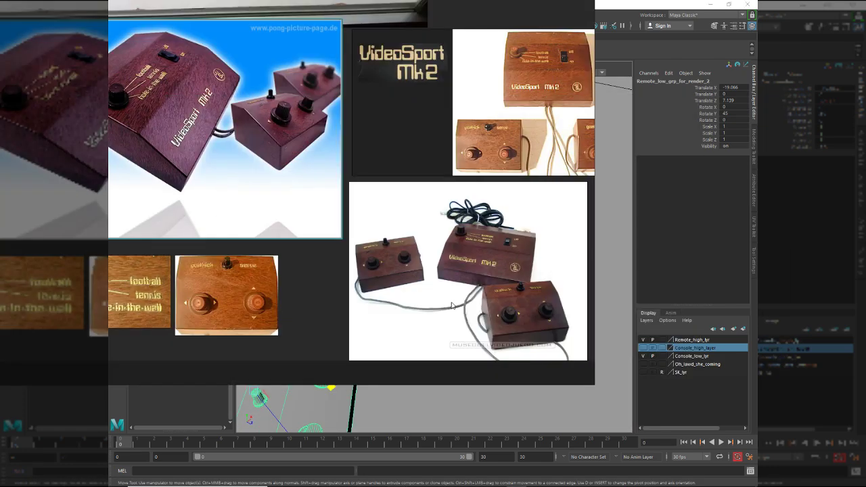
{"action": "key", "text": "alt+Tab"}
{"action": "key", "text": "Down"}
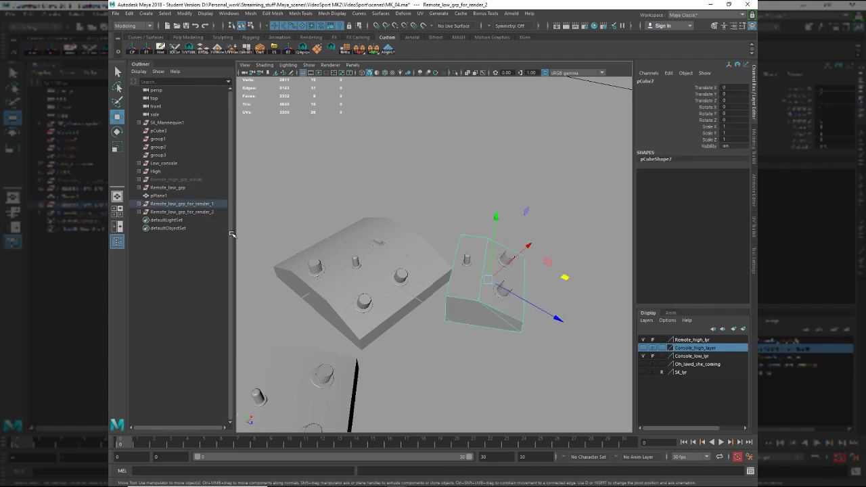
- Select the Remote_low_grp_for_render_1 group and compare its placement beside the console with the PureRef cable photo
{"action": "left_click", "coordinate": [177, 204]}
{"action": "left_click_drag", "start_coordinate": [551, 282], "coordinate": [541, 274], "text": "alt"}
{"action": "middle_click_drag", "start_coordinate": [532, 237], "coordinate": [544, 231]}
{"action": "left_click_drag", "start_coordinate": [543, 231], "coordinate": [471, 279], "text": "alt"}
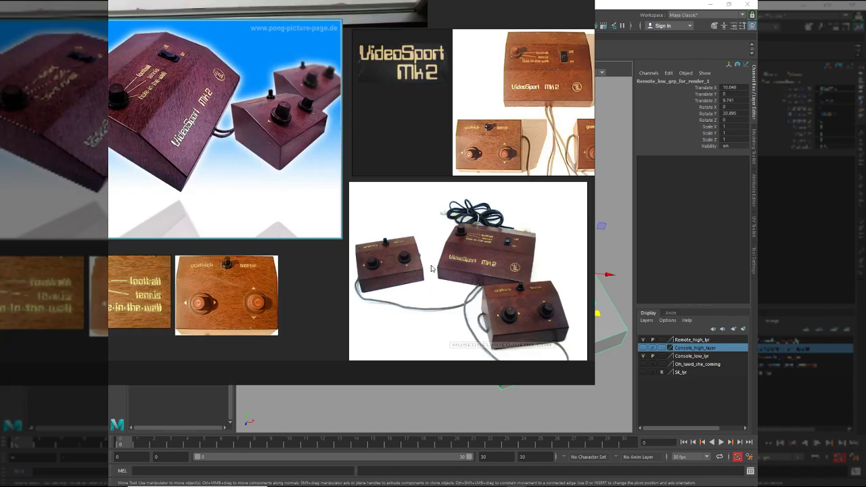
{"action": "key", "text": "alt+Tab"}
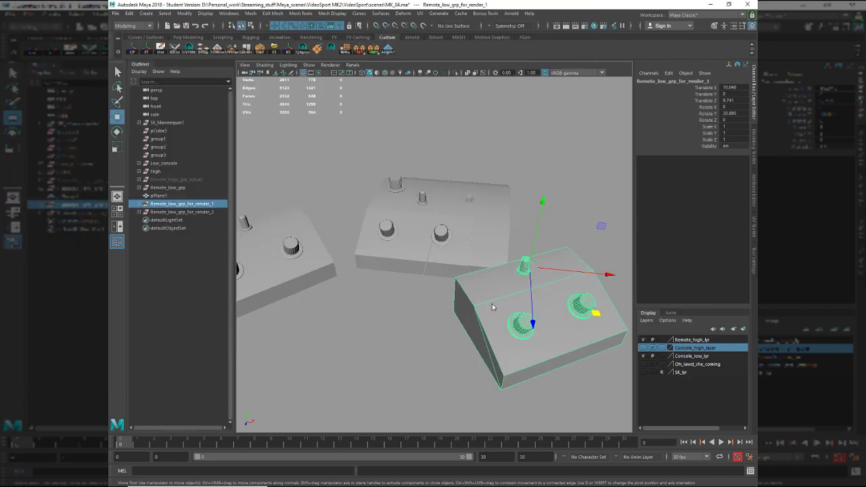
{"action": "left_click_drag", "start_coordinate": [420, 272], "coordinate": [443, 292], "text": "alt"}
- In the top view, start a CV curve for the first cable at the console's front edge, below its right front knob
{"action": "key", "text": "space"}
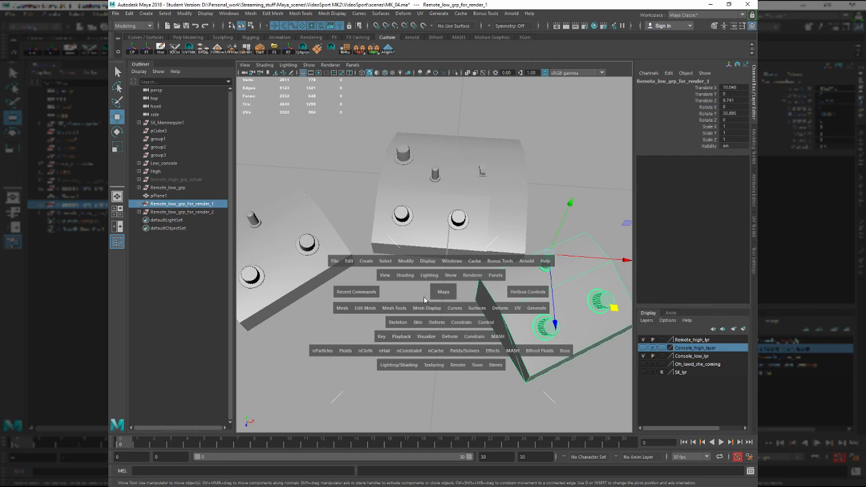
{"action": "left_click_drag", "start_coordinate": [426, 298], "coordinate": [440, 290]}
{"action": "middle_click_drag", "start_coordinate": [430, 320], "coordinate": [449, 126], "text": "alt"}
{"action": "right_click_drag", "start_coordinate": [457, 220], "coordinate": [407, 198], "text": "alt"}
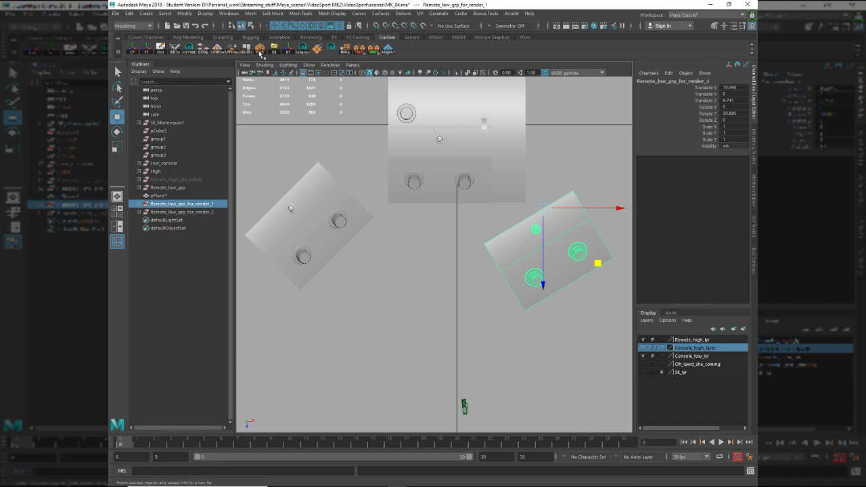
{"action": "left_click", "coordinate": [151, 13]}
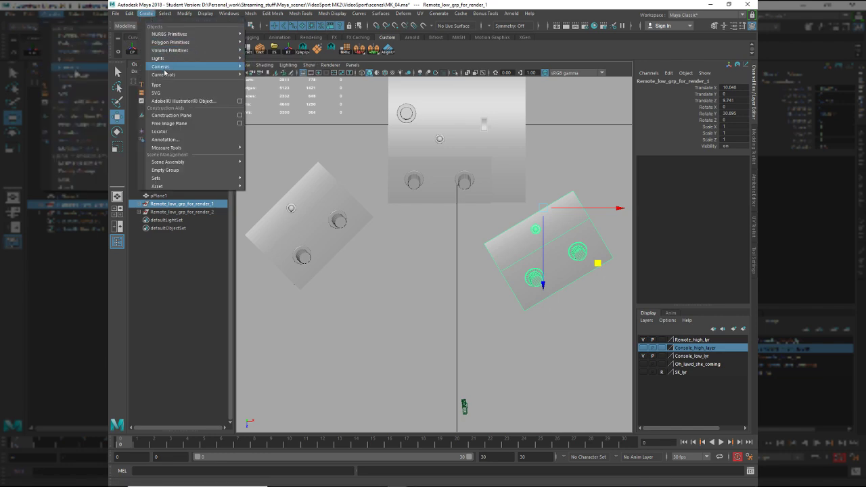
{"action": "mouse_move", "coordinate": [164, 77]}
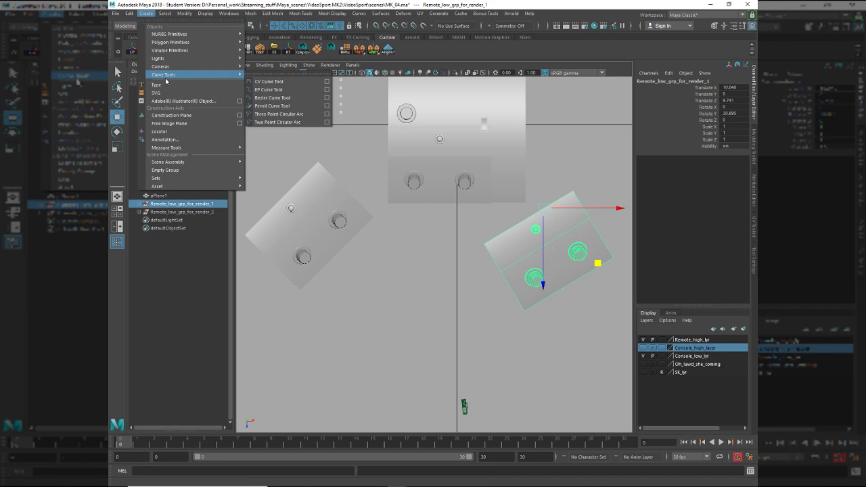
{"action": "left_click", "coordinate": [273, 84]}
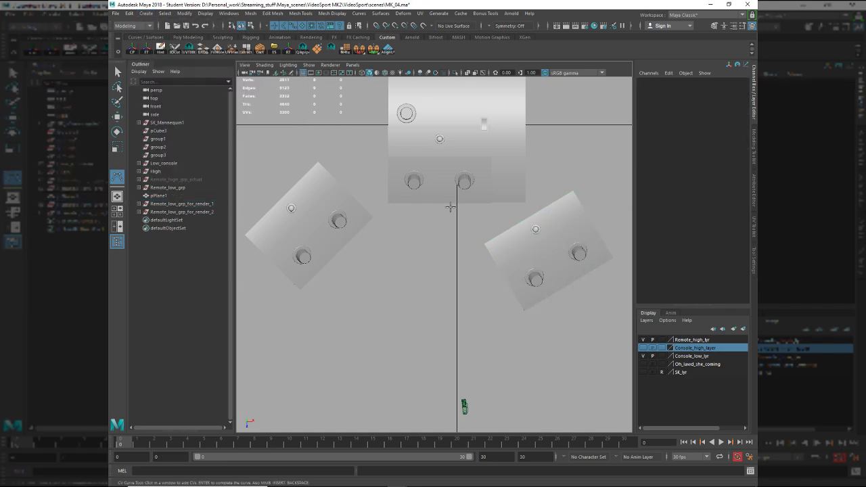
{"action": "key", "text": "alt+Tab"}
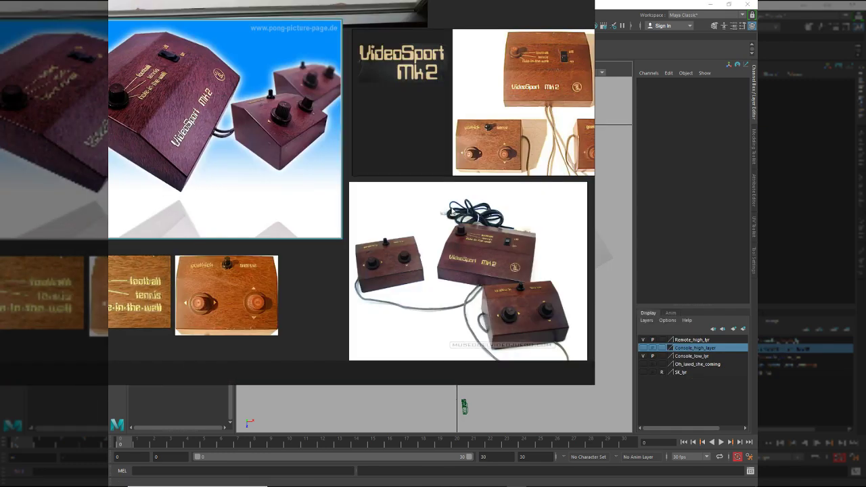
{"action": "key", "text": "alt+Tab"}
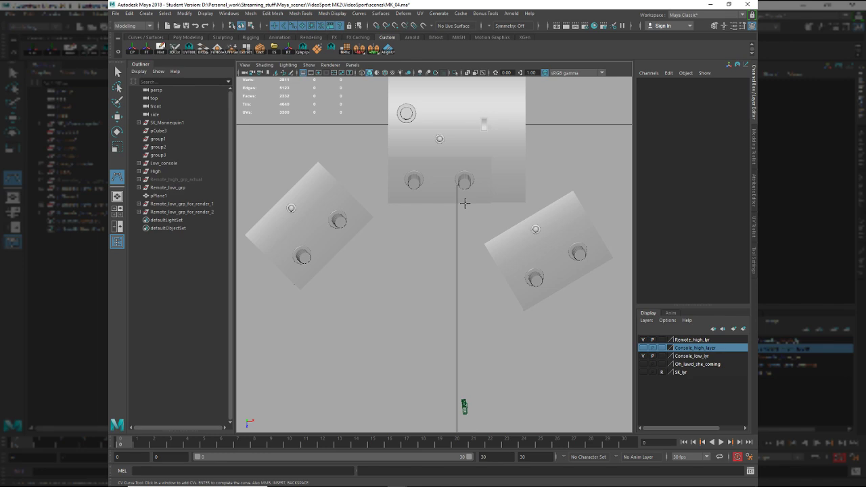
{"action": "key", "text": "Return"}
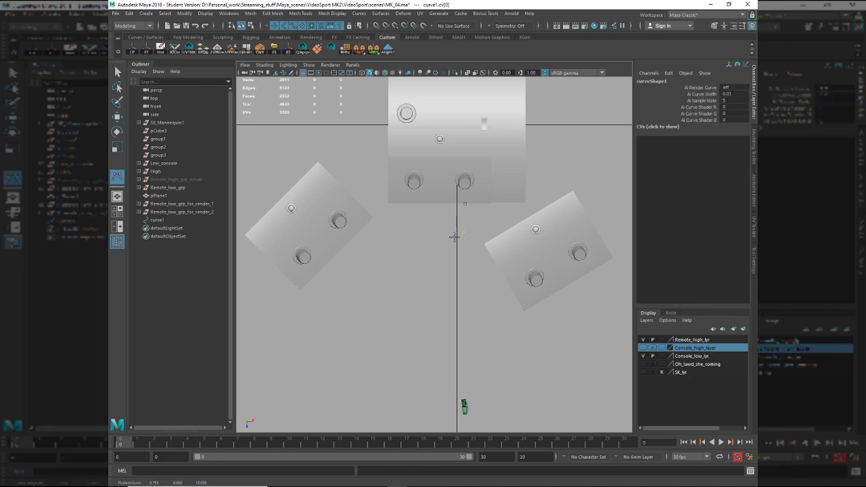
{"action": "key", "text": "alt+Tab"}
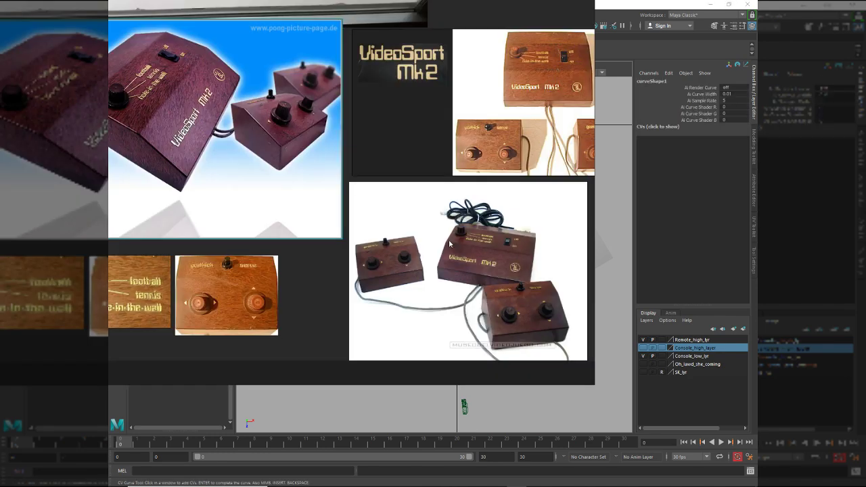
{"action": "key", "text": "alt+Tab"}
- Continue the cable curve down towards the left remote, loop it around the remote's outer side, and finish it at the edge facing the console
{"action": "left_click", "coordinate": [441, 253]}
{"action": "left_click", "coordinate": [430, 278]}
{"action": "left_click", "coordinate": [417, 297]}
{"action": "left_click", "coordinate": [385, 299]}
{"action": "left_click", "coordinate": [346, 303]}
{"action": "left_click", "coordinate": [345, 319]}
{"action": "left_click", "coordinate": [317, 326]}
{"action": "left_click", "coordinate": [298, 324]}
{"action": "left_click", "coordinate": [289, 307]}
{"action": "left_click", "coordinate": [274, 296]}
{"action": "left_click", "coordinate": [258, 280]}
{"action": "left_click", "coordinate": [247, 264]}
{"action": "left_click", "coordinate": [250, 252]}
{"action": "left_click", "coordinate": [243, 235]}
{"action": "left_click", "coordinate": [243, 216]}
{"action": "left_click", "coordinate": [248, 198]}
{"action": "left_click", "coordinate": [262, 183]}
{"action": "left_click", "coordinate": [275, 173]}
{"action": "left_click", "coordinate": [289, 165]}
{"action": "left_click", "coordinate": [314, 150]}
{"action": "left_click", "coordinate": [333, 152]}
{"action": "left_click", "coordinate": [353, 166]}
{"action": "left_click", "coordinate": [372, 189]}
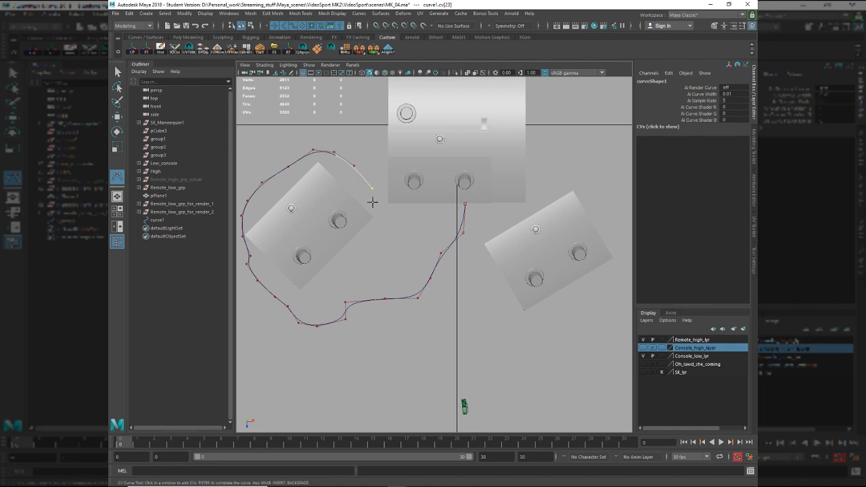
{"action": "left_click", "coordinate": [360, 196]}
{"action": "left_click", "coordinate": [350, 205]}
{"action": "key", "text": "w"}
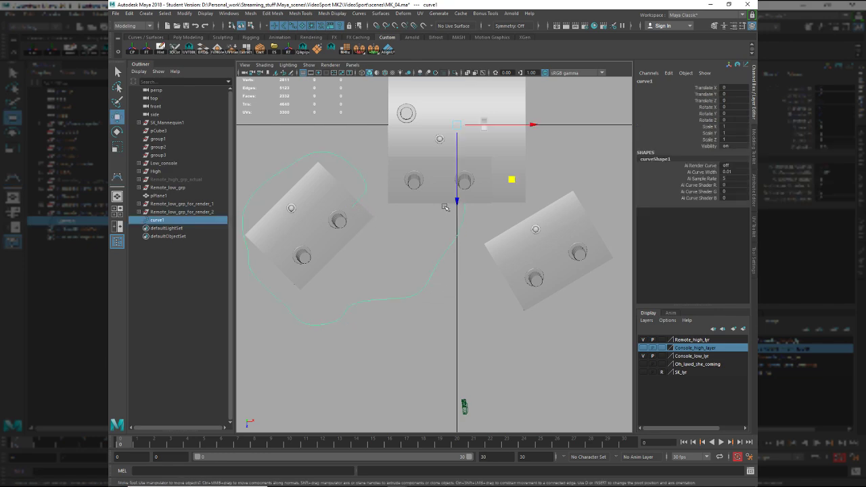
- Try to lower the first cable curve vertically in the perspective view
{"action": "key", "text": "space"}
{"action": "mouse_move", "coordinate": [356, 223]}
{"action": "left_mouse_down"}
{"action": "mouse_move", "coordinate": [354, 207]}
{"action": "mouse_move", "coordinate": [315, 221]}
{"action": "mouse_move", "coordinate": [354, 207]}
{"action": "left_mouse_up"}
{"action": "middle_click_drag", "start_coordinate": [385, 241], "coordinate": [437, 238], "text": "alt"}
{"action": "left_click_drag", "start_coordinate": [437, 237], "coordinate": [436, 284], "text": "alt"}
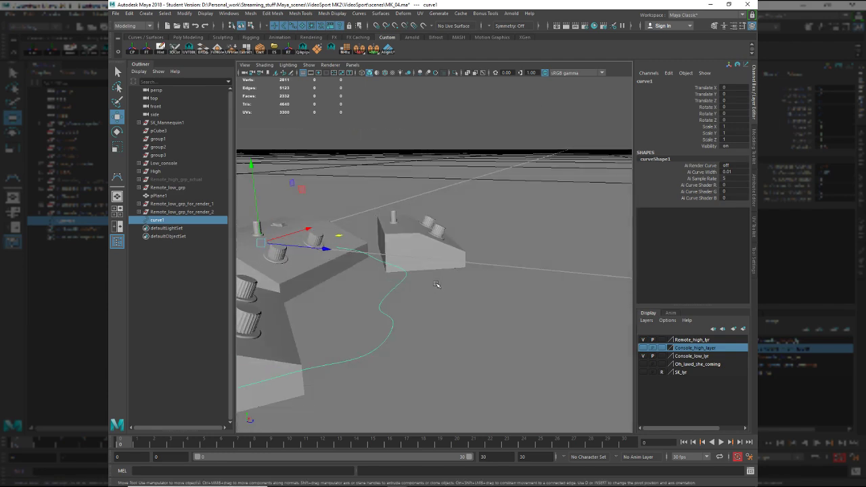
{"action": "left_click_drag", "start_coordinate": [324, 229], "coordinate": [342, 179], "text": "alt"}
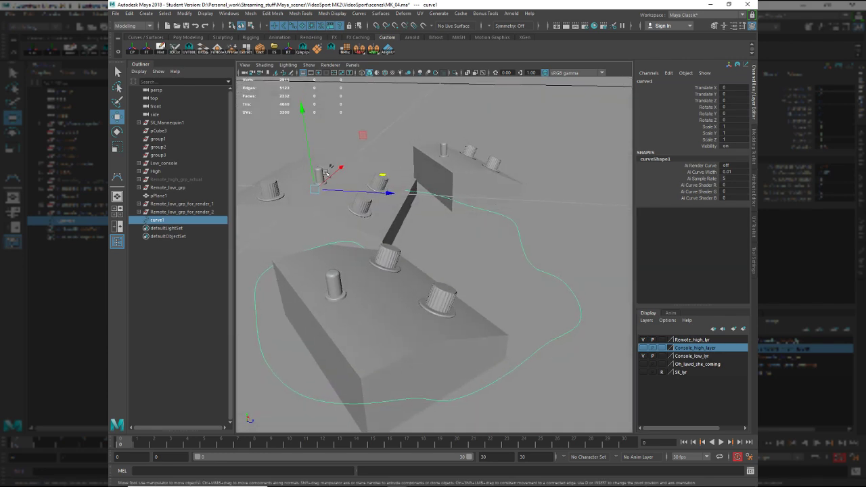
{"action": "left_click_drag", "start_coordinate": [309, 154], "coordinate": [317, 169]}
{"action": "left_click_drag", "start_coordinate": [325, 297], "coordinate": [489, 323], "text": "alt"}
{"action": "key", "text": "ctrl+z"}
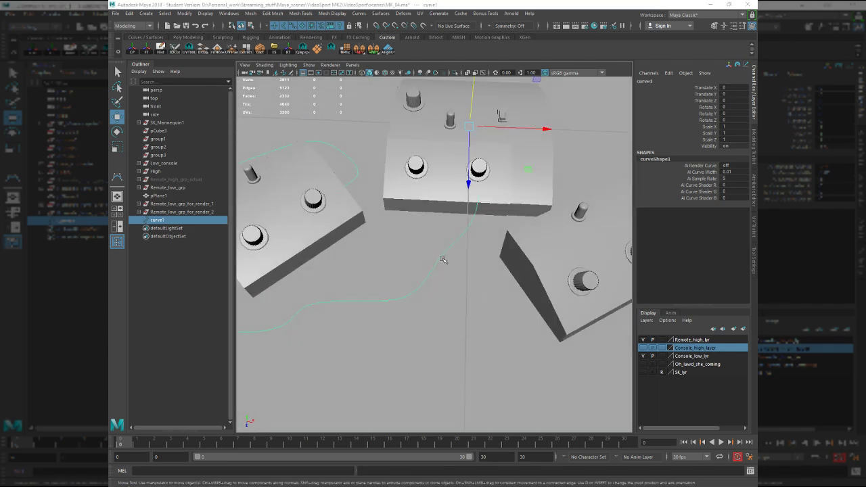
- In the top view, start a second CV curve at the console's front edge, left of the first, running forward between the remotes
{"action": "key", "text": "space"}
{"action": "left_click_drag", "start_coordinate": [442, 259], "coordinate": [389, 260]}
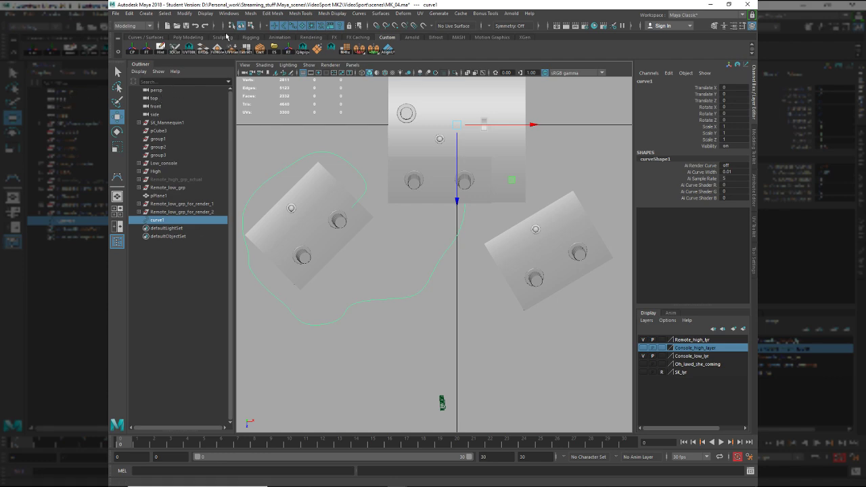
{"action": "left_click", "coordinate": [146, 13]}
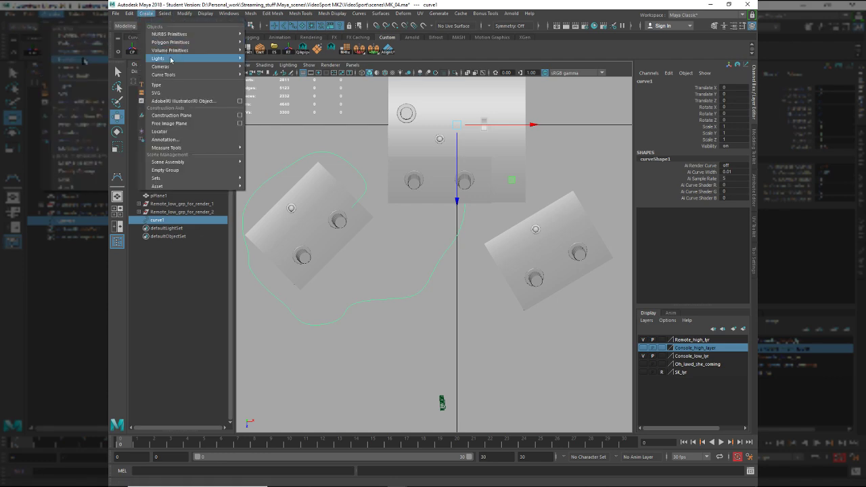
{"action": "mouse_move", "coordinate": [177, 77]}
{"action": "left_click", "coordinate": [268, 82]}
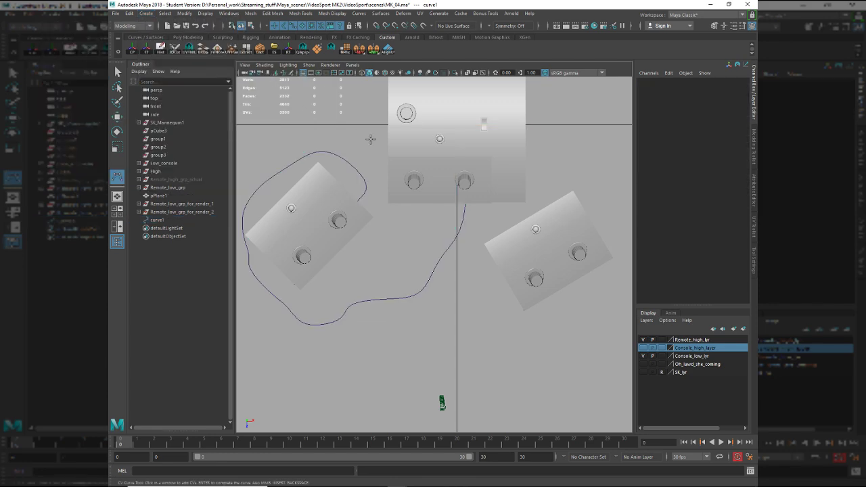
{"action": "key", "text": "alt+Tab"}
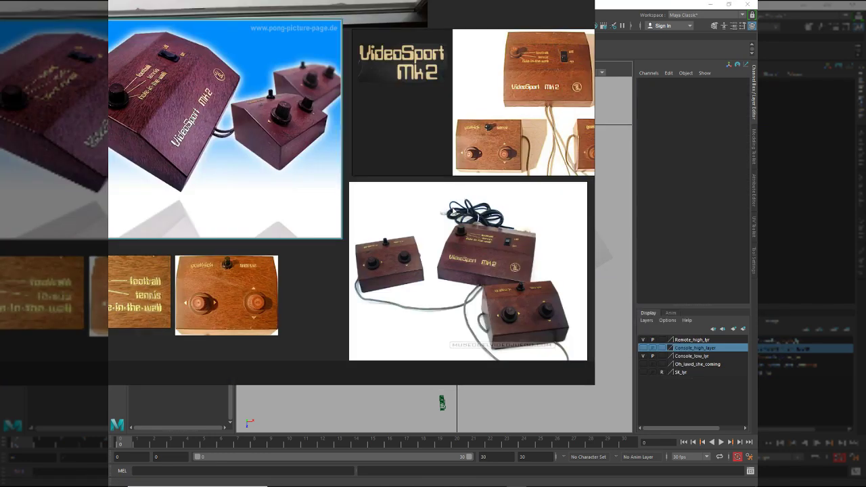
{"action": "key", "text": "alt+Tab"}
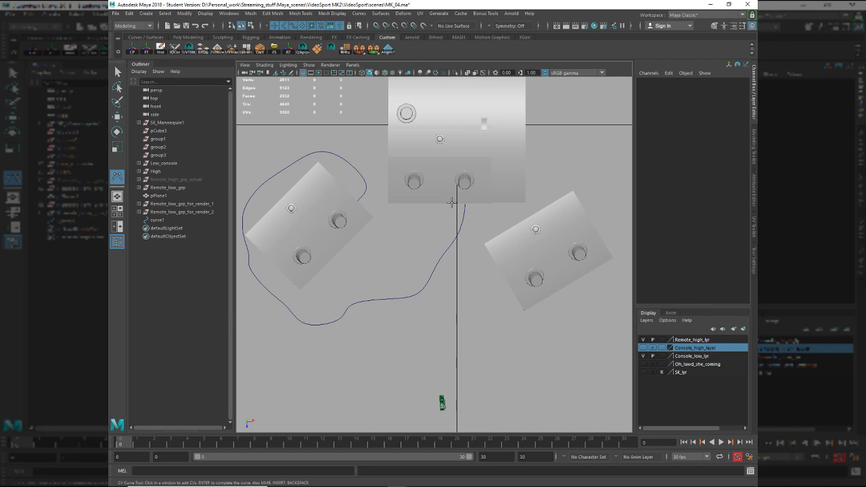
{"action": "left_click", "coordinate": [451, 202]}
{"action": "left_click", "coordinate": [453, 238]}
{"action": "left_click", "coordinate": [455, 266]}
{"action": "left_click", "coordinate": [455, 287]}
{"action": "left_click", "coordinate": [460, 311]}
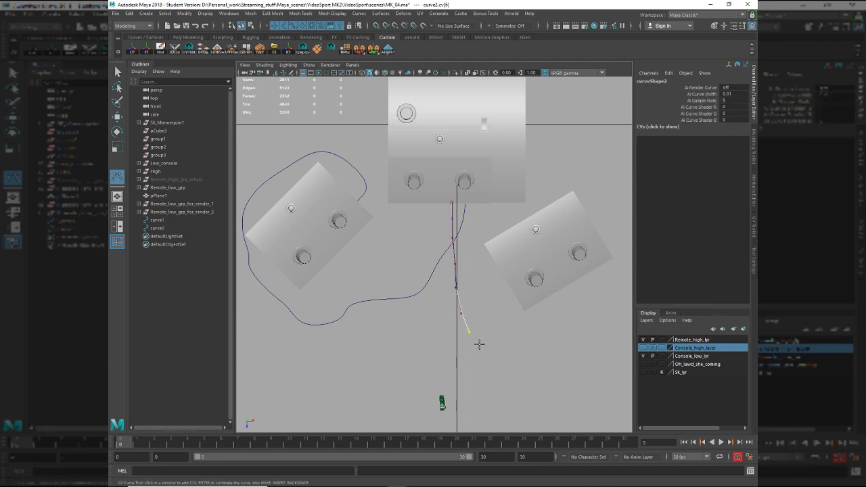
{"action": "key", "text": "alt+Tab"}
{"action": "key", "text": "alt+Tab"}
- Continue the second curve in a wide bend in front of the right remote, loop it back, and finish it at the remote's left side
{"action": "left_click", "coordinate": [484, 350]}
{"action": "left_click", "coordinate": [504, 374]}
{"action": "left_click", "coordinate": [526, 378]}
{"action": "left_click", "coordinate": [550, 378]}
{"action": "left_click", "coordinate": [586, 365]}
{"action": "left_click", "coordinate": [607, 342]}
{"action": "left_click", "coordinate": [620, 317]}
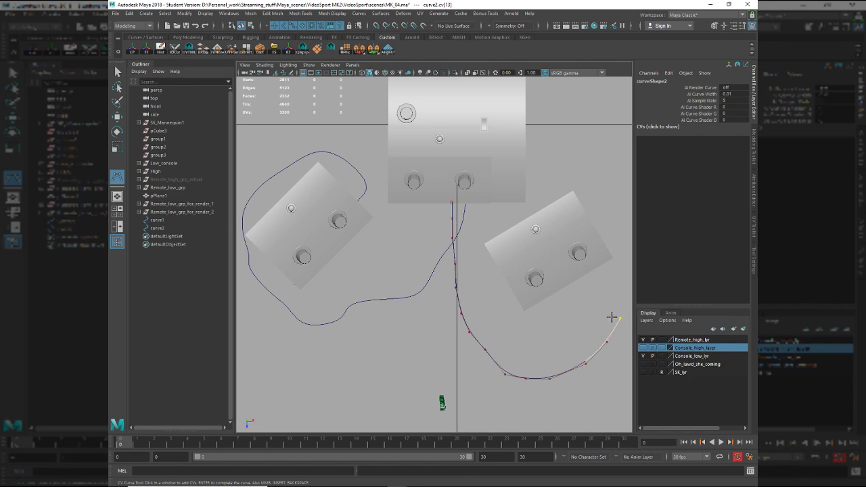
{"action": "middle_click_drag", "start_coordinate": [613, 316], "coordinate": [523, 299], "text": "alt"}
{"action": "left_click", "coordinate": [547, 287]}
{"action": "left_click", "coordinate": [536, 271]}
{"action": "left_click", "coordinate": [526, 273]}
{"action": "left_click", "coordinate": [504, 295]}
{"action": "left_click", "coordinate": [491, 312]}
{"action": "left_click", "coordinate": [464, 320]}
{"action": "left_click", "coordinate": [448, 316]}
{"action": "left_click", "coordinate": [430, 299]}
{"action": "left_click", "coordinate": [410, 289]}
{"action": "left_click", "coordinate": [386, 265]}
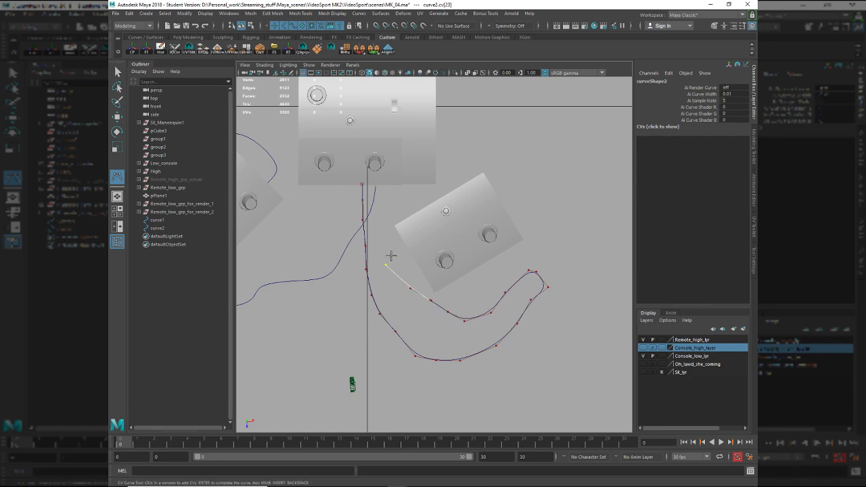
{"action": "left_click", "coordinate": [403, 249]}
{"action": "left_click", "coordinate": [432, 330]}
{"action": "key", "text": "ctrl+z"}
{"action": "key", "text": "w"}
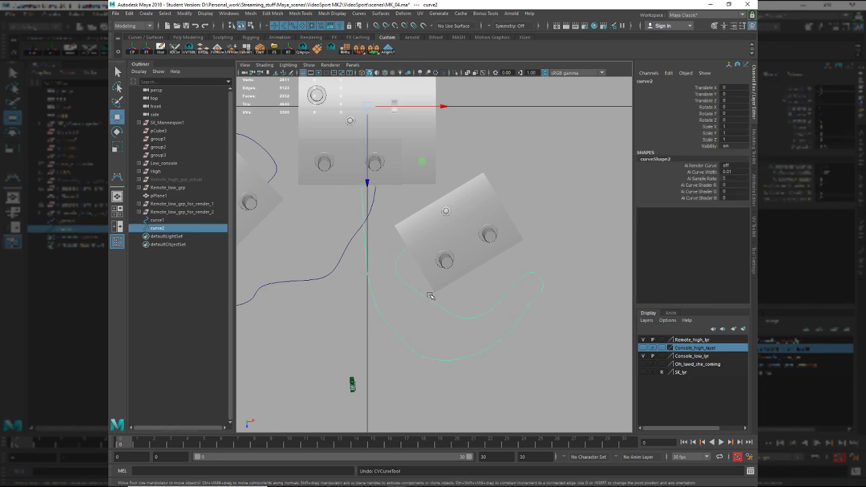
- Select both cable curves in the perspective view and lower them to a Translate Y of about -2.17
{"action": "middle_click_drag", "start_coordinate": [474, 297], "coordinate": [525, 286], "text": "alt"}
{"action": "key", "text": "space"}
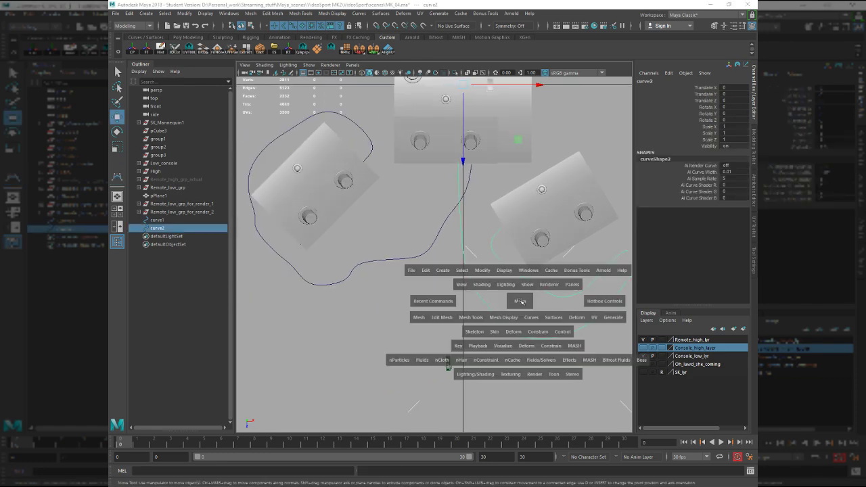
{"action": "left_click_drag", "start_coordinate": [519, 301], "coordinate": [516, 269]}
{"action": "middle_click_drag", "start_coordinate": [516, 269], "coordinate": [364, 305], "text": "alt"}
{"action": "middle_click_drag", "start_coordinate": [426, 297], "coordinate": [495, 291], "text": "alt"}
{"action": "mouse_move", "coordinate": [494, 292]}
{"action": "left_mouse_down", "text": "alt"}
{"action": "mouse_move", "coordinate": [509, 284]}
{"action": "mouse_move", "coordinate": [475, 292]}
{"action": "mouse_move", "coordinate": [435, 268]}
{"action": "mouse_move", "coordinate": [454, 258]}
{"action": "mouse_move", "coordinate": [492, 275]}
{"action": "left_mouse_up", "text": "alt"}
{"action": "left_click", "coordinate": [492, 274], "text": "shift"}
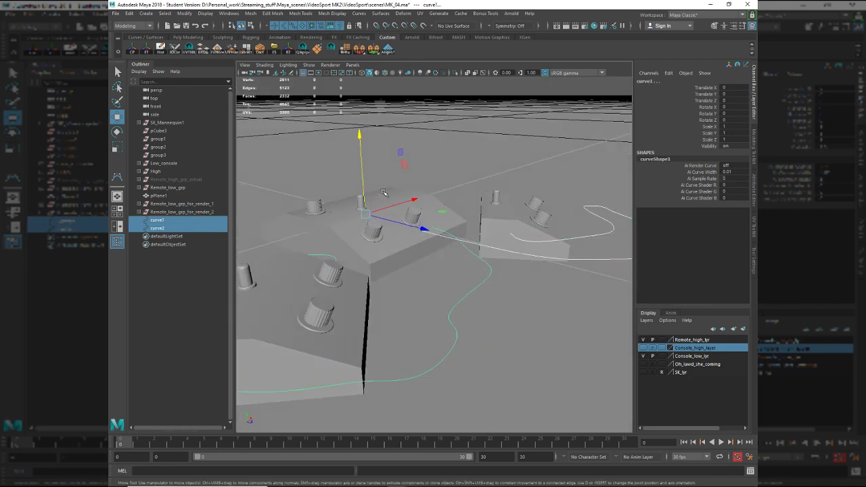
{"action": "left_click_drag", "start_coordinate": [359, 133], "coordinate": [353, 154]}
{"action": "left_click_drag", "start_coordinate": [393, 205], "coordinate": [402, 273], "text": "alt"}
{"action": "right_click_drag", "start_coordinate": [402, 274], "coordinate": [492, 305], "text": "alt"}
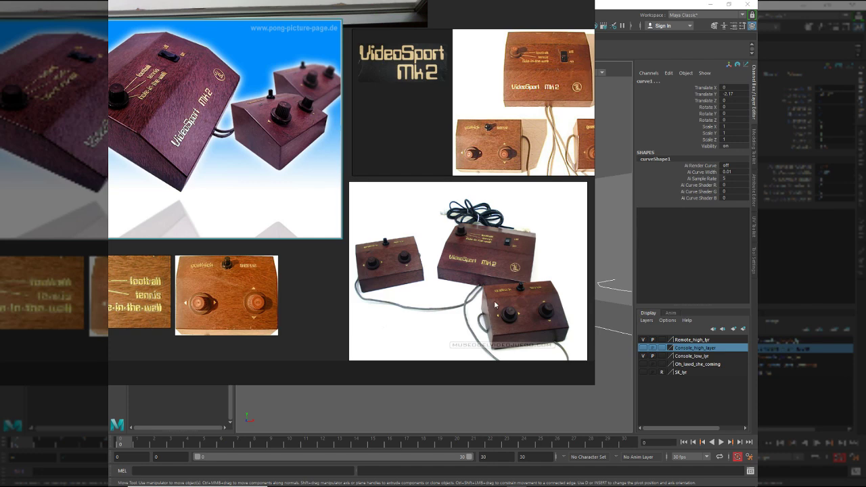
- Return to the Maya scene and lower both selected cable curves to a Translate Y of about -2.794, close to the ground
{"action": "key", "text": "alt+Tab"}
{"action": "scroll", "coordinate": [489, 248], "scroll_direction": "up", "scroll_amount": 3}
{"action": "middle_click_drag", "start_coordinate": [490, 248], "coordinate": [445, 230], "text": "alt"}
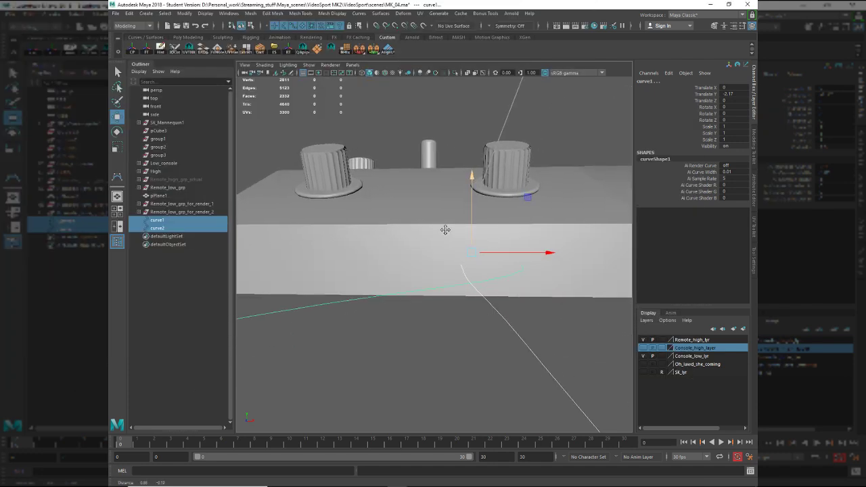
{"action": "right_click_drag", "start_coordinate": [445, 230], "coordinate": [462, 281], "text": "alt"}
{"action": "middle_click_drag", "start_coordinate": [462, 281], "coordinate": [381, 253], "text": "alt"}
{"action": "left_click_drag", "start_coordinate": [448, 207], "coordinate": [448, 212]}
{"action": "left_click_drag", "start_coordinate": [396, 270], "coordinate": [433, 243], "text": "alt"}
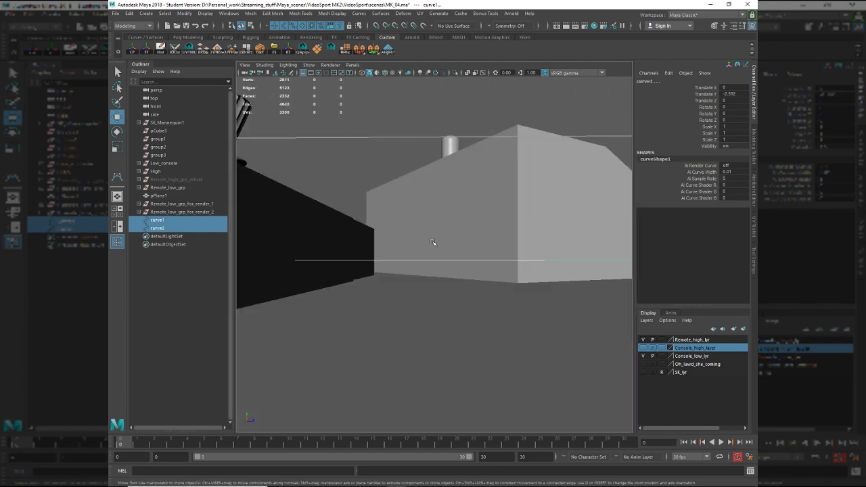
{"action": "middle_click_drag", "start_coordinate": [402, 221], "coordinate": [400, 241]}
{"action": "left_click_drag", "start_coordinate": [403, 256], "coordinate": [370, 281], "text": "alt"}
{"action": "right_click_drag", "start_coordinate": [381, 291], "coordinate": [325, 203], "text": "alt"}
{"action": "left_click_drag", "start_coordinate": [325, 203], "coordinate": [376, 210], "text": "alt"}
{"action": "scroll", "coordinate": [502, 284], "scroll_direction": "up", "scroll_amount": 8}
- Create a polygon cylinder, snap it onto a cable curve near the console, and scale it uniformly to about 0.21
{"action": "left_click", "coordinate": [413, 242]}
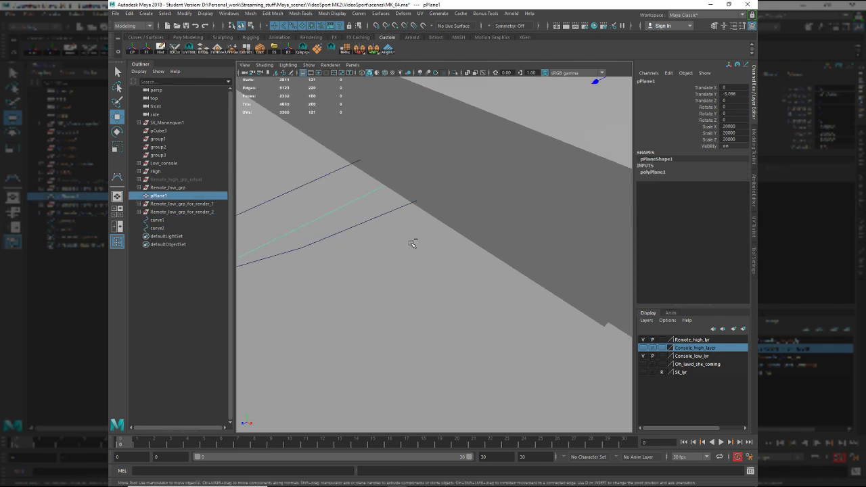
{"action": "right_click_drag", "start_coordinate": [396, 233], "coordinate": [310, 228], "text": "shift"}
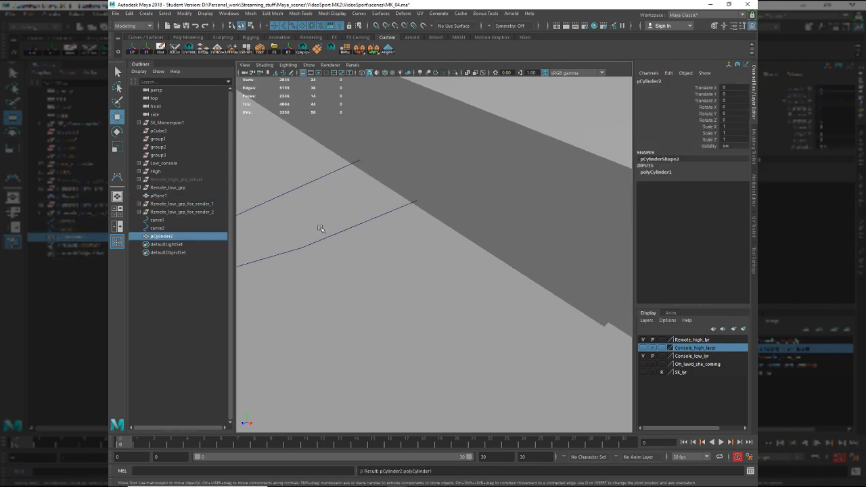
{"action": "key", "text": "v"}
{"action": "key", "text": "c"}
{"action": "middle_click_drag", "start_coordinate": [337, 234], "coordinate": [341, 234]}
{"action": "key", "text": "r"}
{"action": "middle_click_drag", "start_coordinate": [437, 194], "coordinate": [333, 201]}
{"action": "left_click_drag", "start_coordinate": [334, 201], "coordinate": [415, 221], "text": "alt"}
{"action": "key", "text": "f"}
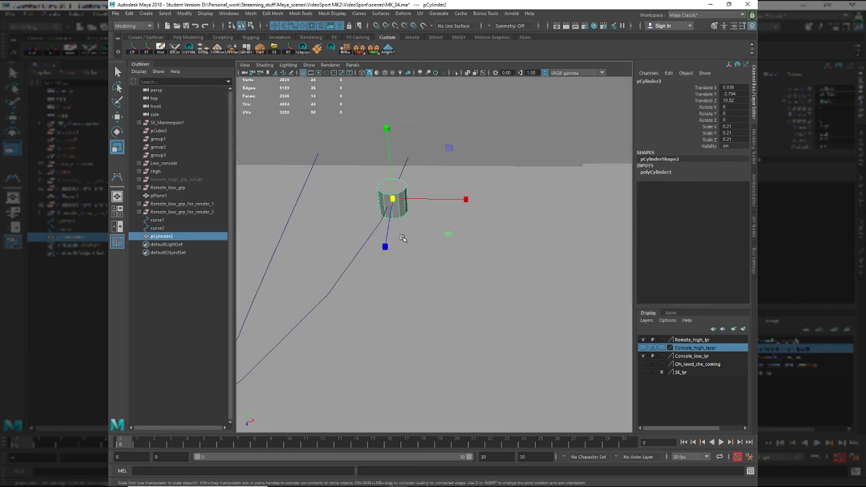
{"action": "key", "text": "e"}
{"action": "left_click_drag", "start_coordinate": [387, 165], "coordinate": [372, 212]}
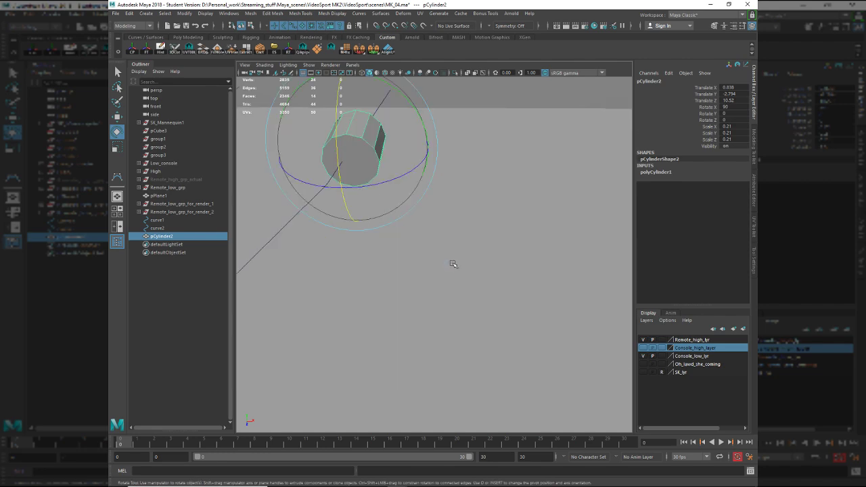
{"action": "key", "text": "ctrl+z"}
- Duplicate the small cylinder and move the copy along X to sit beside the original
{"action": "key", "text": "ctrl+d"}
{"action": "key", "text": "w"}
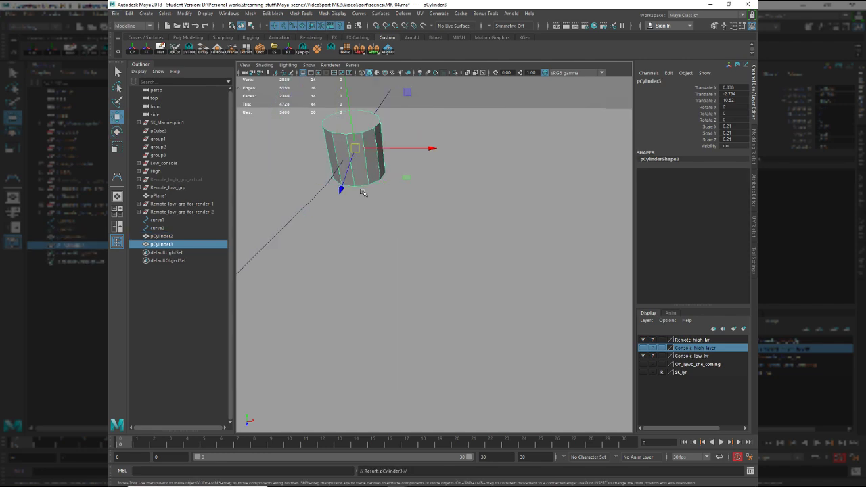
{"action": "left_click_drag", "start_coordinate": [406, 149], "coordinate": [338, 168]}
{"action": "middle_click_drag", "start_coordinate": [409, 180], "coordinate": [436, 241], "text": "alt"}
- Delete the original cylinder's side and bottom faces, keeping only the top cap as a disc, and select the disc object
{"action": "left_click", "coordinate": [443, 304]}
{"action": "middle_click_drag", "start_coordinate": [466, 339], "coordinate": [459, 327], "text": "alt"}
{"action": "right_click_drag", "start_coordinate": [439, 274], "coordinate": [437, 294]}
{"action": "left_click_drag", "start_coordinate": [437, 291], "coordinate": [456, 291], "text": "alt"}
{"action": "middle_click_drag", "start_coordinate": [456, 291], "coordinate": [449, 368], "text": "alt"}
{"action": "left_click_drag", "start_coordinate": [448, 367], "coordinate": [432, 264], "text": "alt"}
{"action": "left_click_drag", "start_coordinate": [379, 248], "coordinate": [458, 290]}
{"action": "key", "text": "Delete"}
{"action": "middle_click_drag", "start_coordinate": [458, 289], "coordinate": [505, 201], "text": "alt"}
{"action": "left_click", "coordinate": [402, 311]}
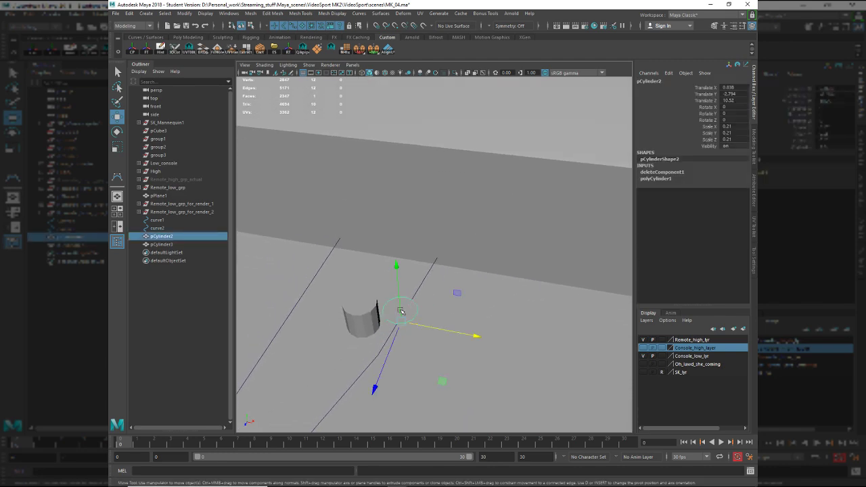
{"action": "left_click", "coordinate": [160, 48]}
{"action": "left_click", "coordinate": [146, 49]}
{"action": "left_click", "coordinate": [132, 50]}
{"action": "key", "text": "e"}
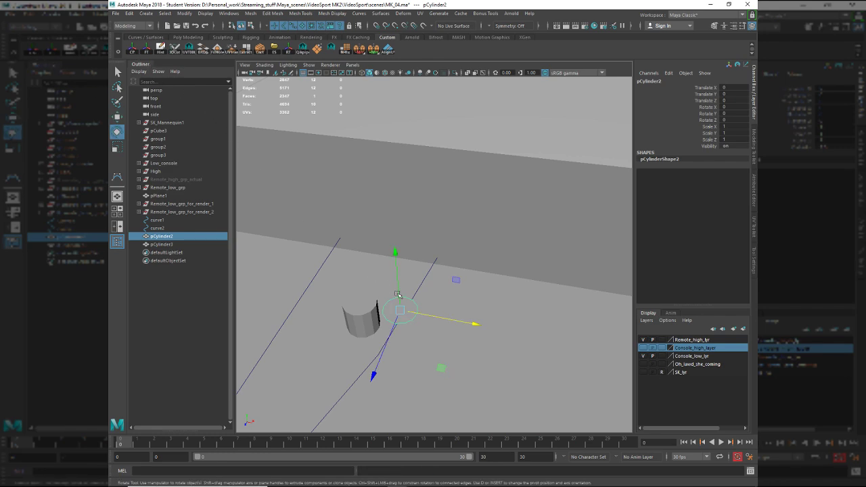
{"action": "left_click_drag", "start_coordinate": [377, 285], "coordinate": [378, 322]}
{"action": "left_click_drag", "start_coordinate": [377, 333], "coordinate": [382, 315]}
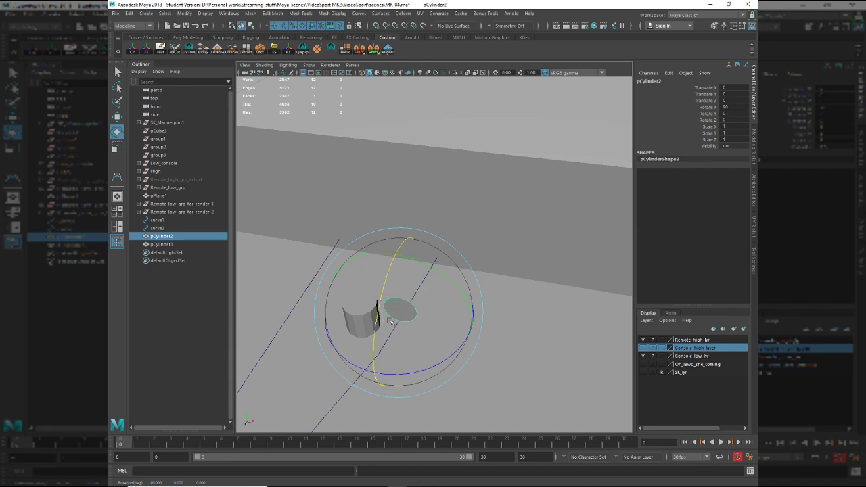
{"action": "scroll", "coordinate": [475, 342], "scroll_direction": "up", "scroll_amount": 3}
{"action": "middle_click_drag", "start_coordinate": [473, 340], "coordinate": [533, 295], "text": "alt"}
{"action": "scroll", "coordinate": [504, 285], "scroll_direction": "up", "scroll_amount": 5}
{"action": "left_click_drag", "start_coordinate": [534, 295], "coordinate": [530, 300], "text": "alt"}
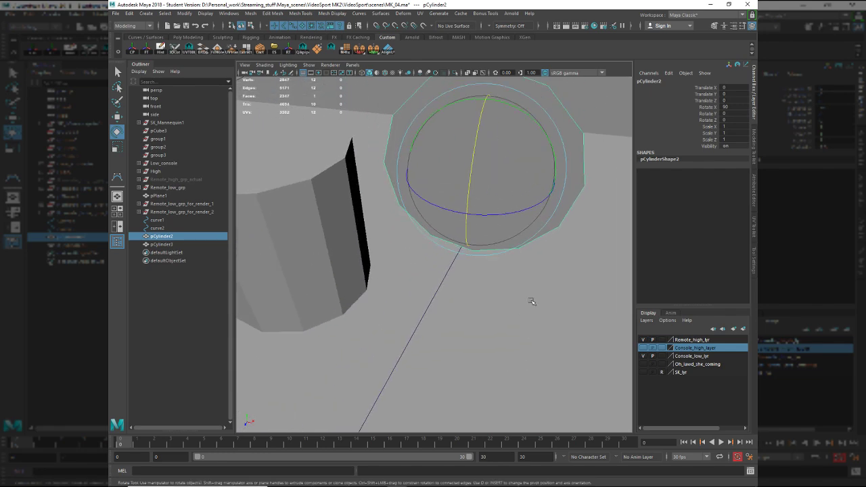
{"action": "key", "text": "w"}
{"action": "left_click_drag", "start_coordinate": [492, 274], "coordinate": [515, 286], "text": "alt"}
{"action": "key", "text": "ctrl+z"}
{"action": "key", "text": "ctrl+z"}
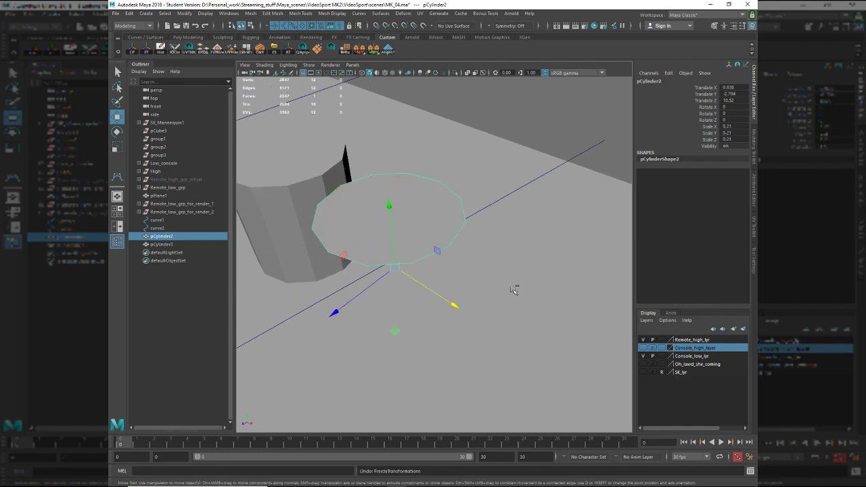
{"action": "key", "text": "e"}
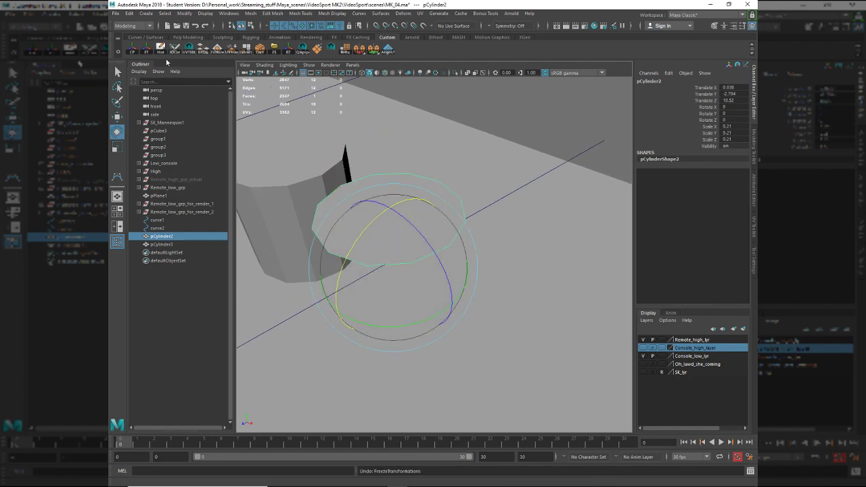
{"action": "left_click", "coordinate": [146, 51]}
{"action": "left_click", "coordinate": [132, 50]}
{"action": "key", "text": "ctrl+z"}
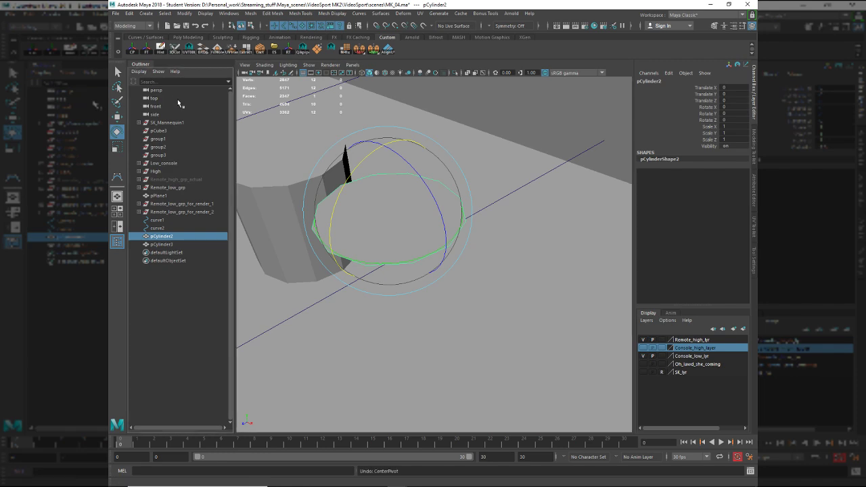
{"action": "left_click", "coordinate": [162, 52]}
{"action": "left_click", "coordinate": [134, 53]}
{"action": "key", "text": "w"}
{"action": "key", "text": "e"}
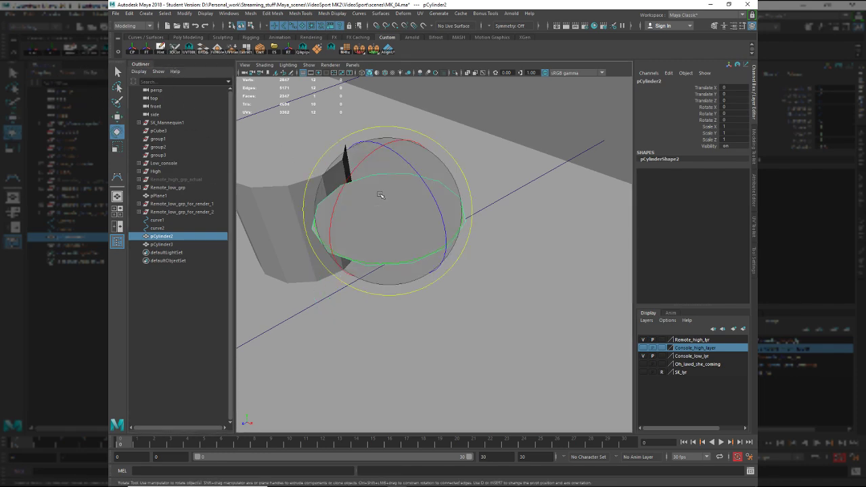
{"action": "left_click_drag", "start_coordinate": [357, 175], "coordinate": [361, 156]}
{"action": "key", "text": "ctrl+z"}
{"action": "key", "text": "ctrl+z"}
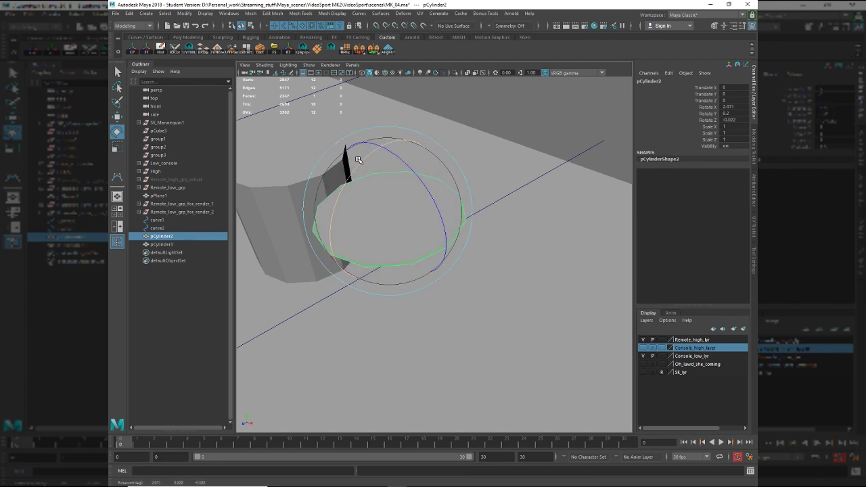
{"action": "key", "text": "ctrl+z"}
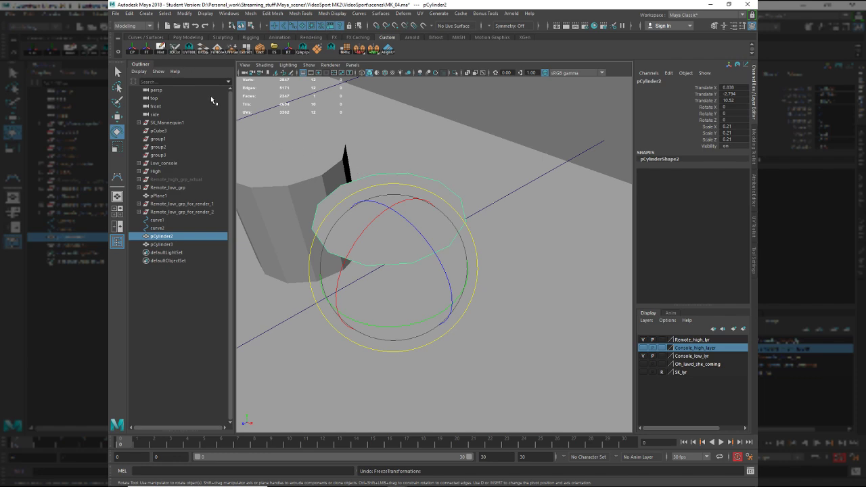
- Delete the disc's history, centre its pivot without freezing transformations, and rotate it to 90 degrees about X
{"action": "left_click", "coordinate": [164, 54]}
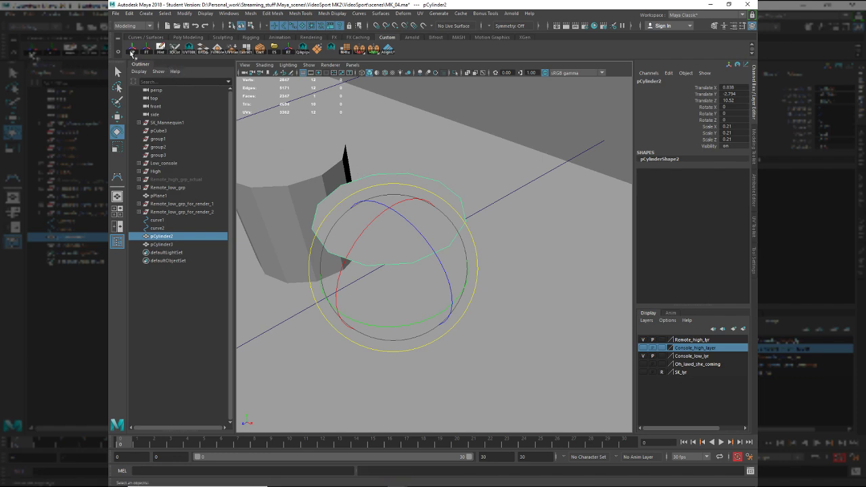
{"action": "left_click_drag", "start_coordinate": [362, 159], "coordinate": [338, 213]}
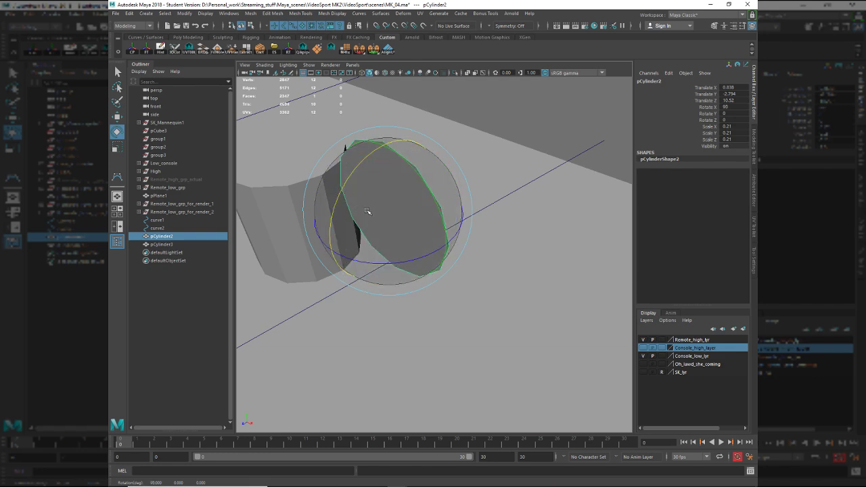
- Snap the upright disc to the start of the first cable curve at the console's front edge
{"action": "key", "text": "w"}
{"action": "left_click", "coordinate": [386, 213]}
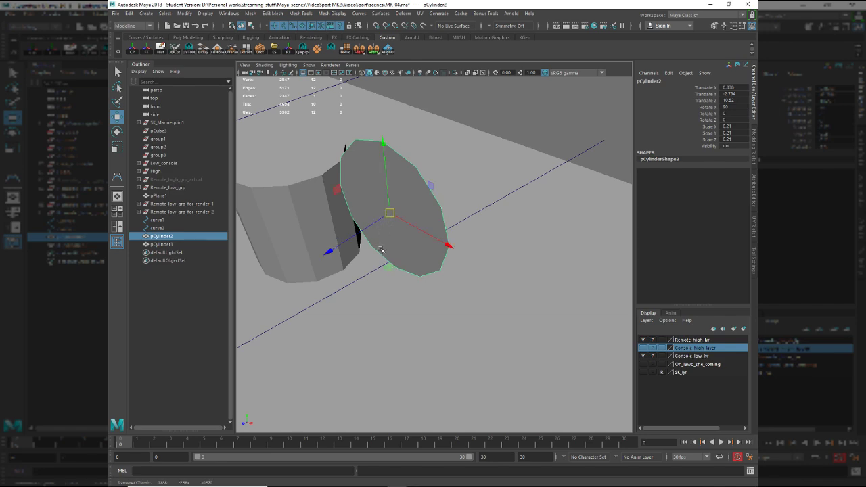
{"action": "middle_click_drag", "start_coordinate": [361, 277], "coordinate": [632, 113]}
{"action": "left_click_drag", "start_coordinate": [545, 187], "coordinate": [459, 198], "text": "alt"}
{"action": "right_click_drag", "start_coordinate": [459, 198], "coordinate": [569, 252], "text": "alt"}
{"action": "middle_click_drag", "start_coordinate": [568, 251], "coordinate": [577, 278], "text": "alt"}
{"action": "right_click_drag", "start_coordinate": [533, 257], "coordinate": [547, 286], "text": "alt"}
{"action": "middle_click_drag", "start_coordinate": [547, 287], "coordinate": [535, 287], "text": "alt"}
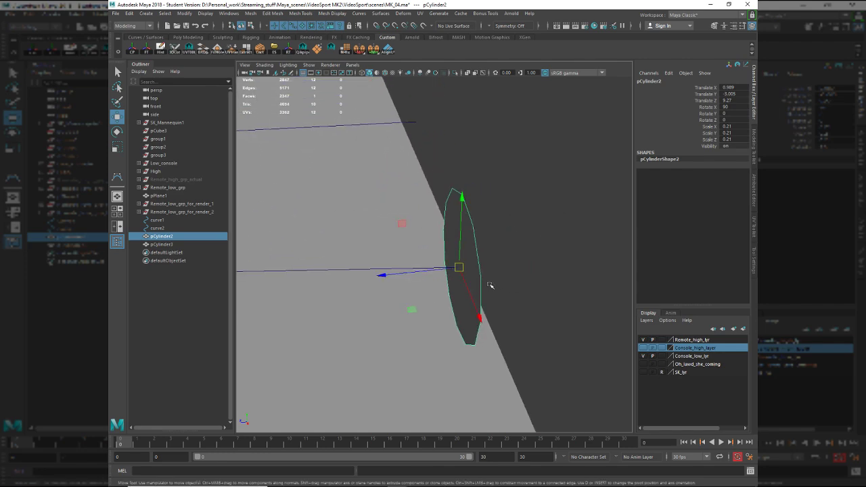
{"action": "mouse_move", "coordinate": [450, 293]}
{"action": "left_mouse_down", "text": "alt"}
{"action": "mouse_move", "coordinate": [437, 290]}
{"action": "mouse_move", "coordinate": [489, 275]}
{"action": "mouse_move", "coordinate": [445, 296]}
{"action": "left_mouse_up", "text": "alt"}
- Try to extrude the disc's face along the first cable curve
{"action": "key", "text": "F11"}
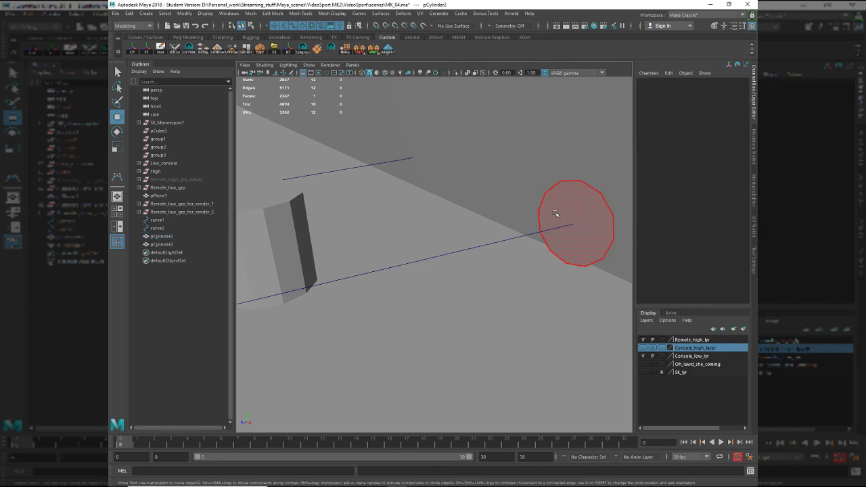
{"action": "left_click", "coordinate": [561, 207]}
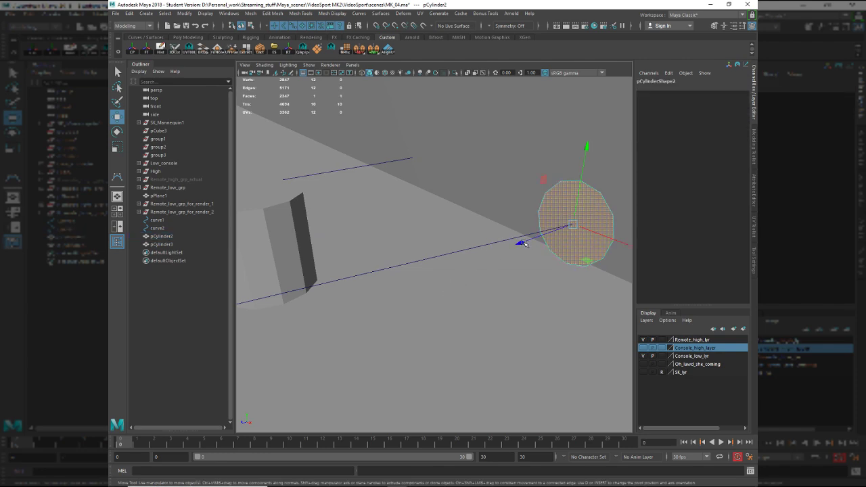
{"action": "left_click", "coordinate": [470, 249]}
{"action": "key", "text": "f"}
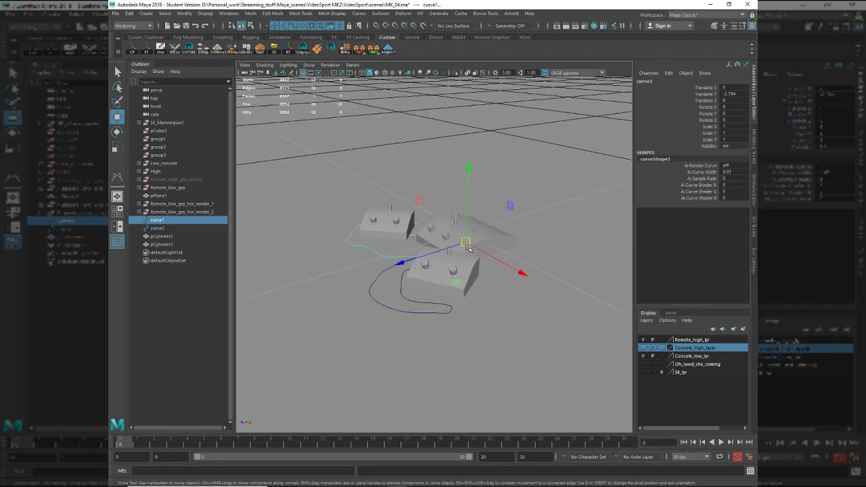
{"action": "scroll", "coordinate": [544, 228], "scroll_direction": "down", "scroll_amount": 5}
{"action": "left_click_drag", "start_coordinate": [542, 226], "coordinate": [511, 143], "text": "alt"}
{"action": "right_click_drag", "start_coordinate": [508, 126], "coordinate": [507, 172], "text": "shift"}
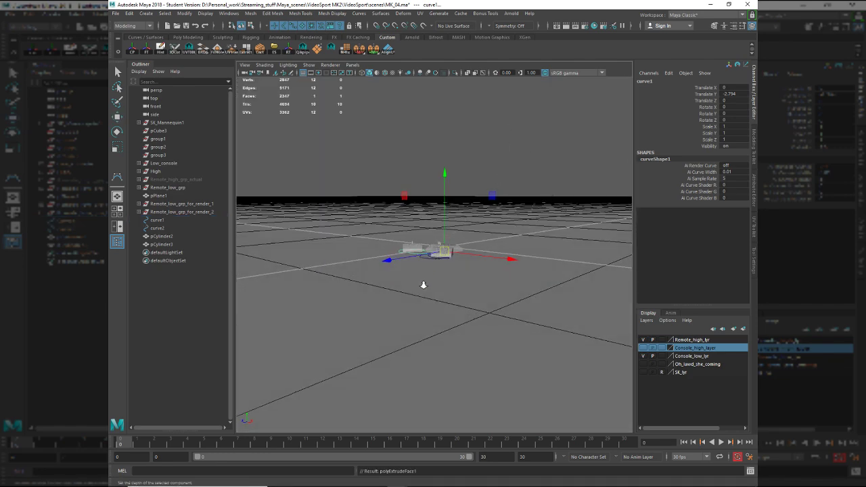
- Set the cable extrusion's divisions to 400
{"action": "scroll", "coordinate": [429, 283], "scroll_direction": "up", "scroll_amount": 5}
{"action": "left_click_drag", "start_coordinate": [429, 290], "coordinate": [556, 358], "text": "alt"}
{"action": "scroll", "coordinate": [430, 293], "scroll_direction": "up", "scroll_amount": 2}
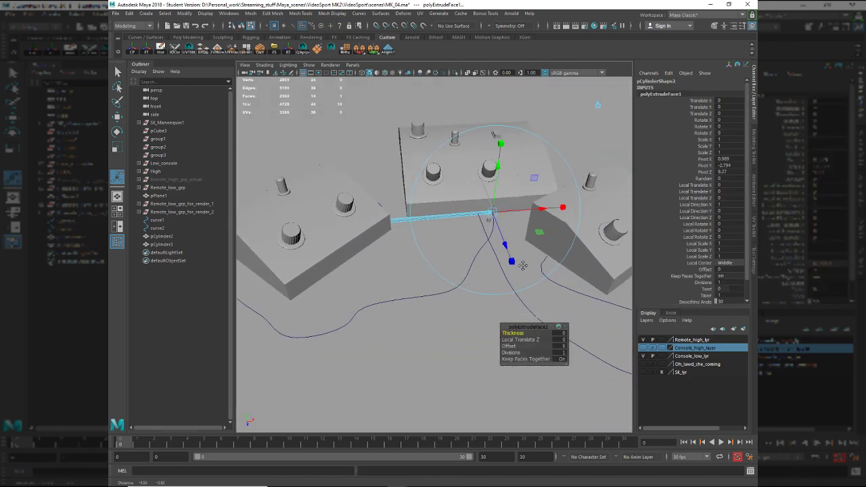
{"action": "left_click", "coordinate": [559, 352]}
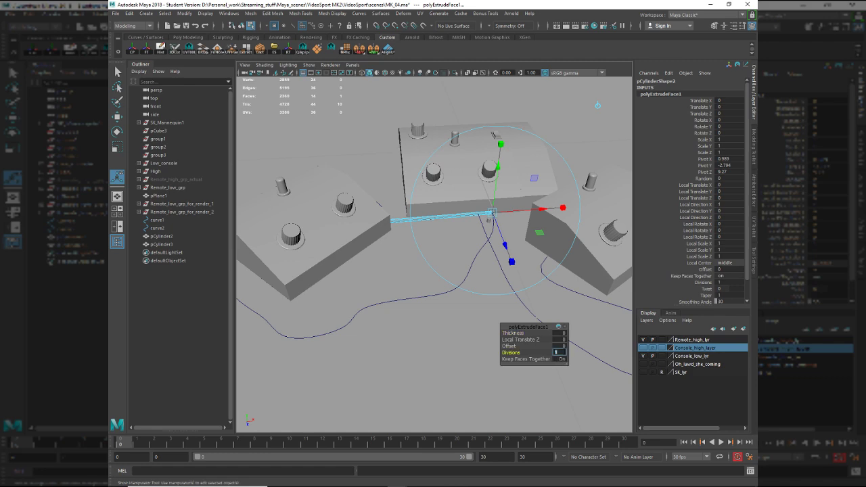
{"action": "type", "text": "400"}
{"action": "key", "text": "Return"}
- Examine the extruded cable's thickness and path around the left remote and up to the console
{"action": "left_click_drag", "start_coordinate": [562, 319], "coordinate": [458, 302], "text": "alt"}
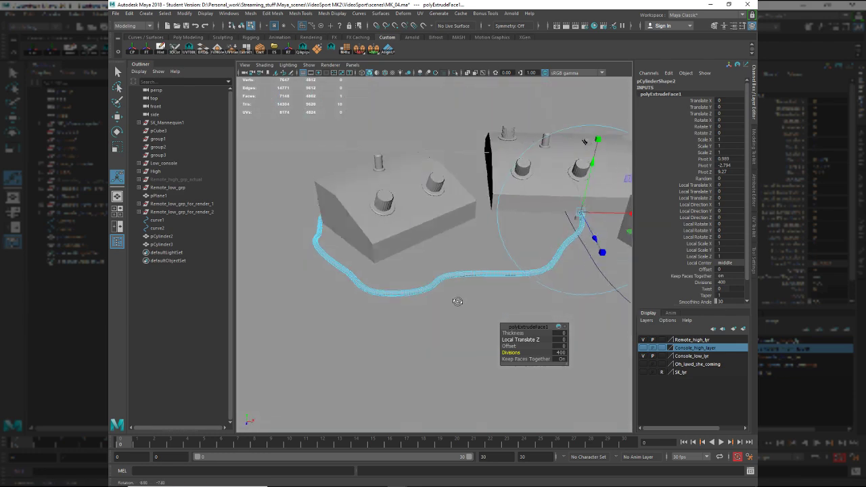
{"action": "right_click_drag", "start_coordinate": [458, 302], "coordinate": [496, 314], "text": "alt"}
{"action": "middle_click_drag", "start_coordinate": [496, 313], "coordinate": [343, 294], "text": "alt"}
{"action": "left_click_drag", "start_coordinate": [343, 294], "coordinate": [305, 298], "text": "alt"}
{"action": "right_click_drag", "start_coordinate": [304, 298], "coordinate": [373, 324], "text": "alt"}
{"action": "middle_click_drag", "start_coordinate": [373, 324], "coordinate": [406, 355], "text": "alt"}
{"action": "left_click_drag", "start_coordinate": [406, 356], "coordinate": [446, 377], "text": "alt"}
{"action": "right_click_drag", "start_coordinate": [446, 377], "coordinate": [433, 354], "text": "alt"}
{"action": "middle_click_drag", "start_coordinate": [433, 354], "coordinate": [411, 354], "text": "alt"}
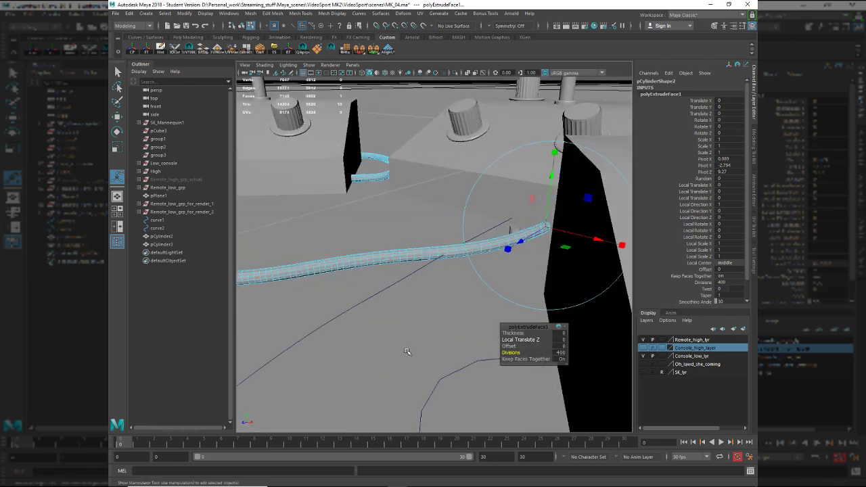
- Undo the cable extrusion back to the flat disc and the first curve
{"action": "key", "text": "ctrl+z"}
{"action": "key", "text": "ctrl+z"}
{"action": "key", "text": "ctrl+z"}
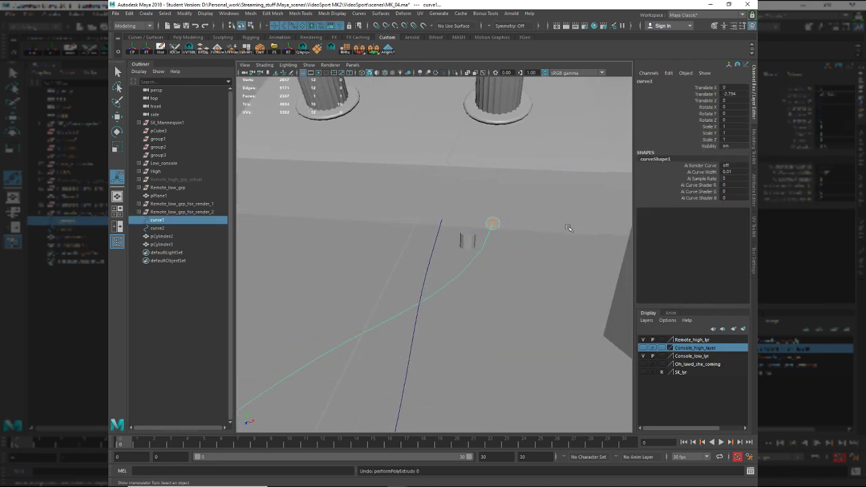
- Set the disc's Scale X, Y and Z to 0.14 for a thinner cable
{"action": "left_click", "coordinate": [494, 218]}
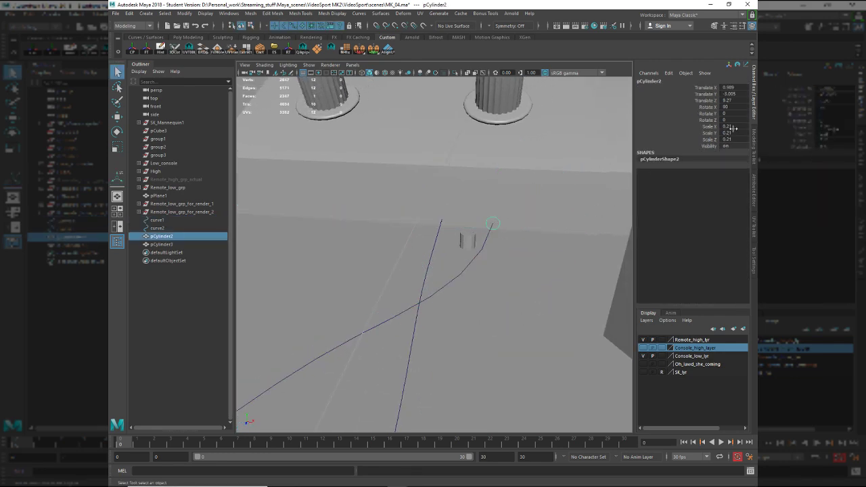
{"action": "left_click_drag", "start_coordinate": [733, 129], "coordinate": [729, 139]}
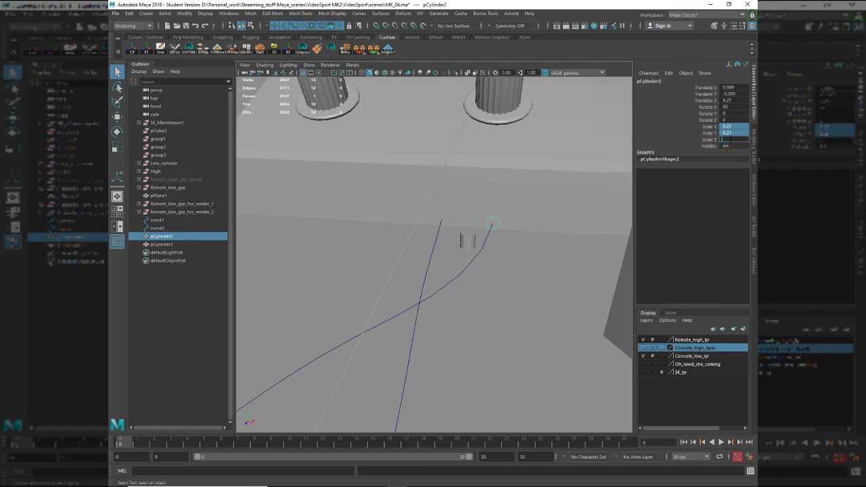
{"action": "type", "text": ".14"}
{"action": "key", "text": "Return"}
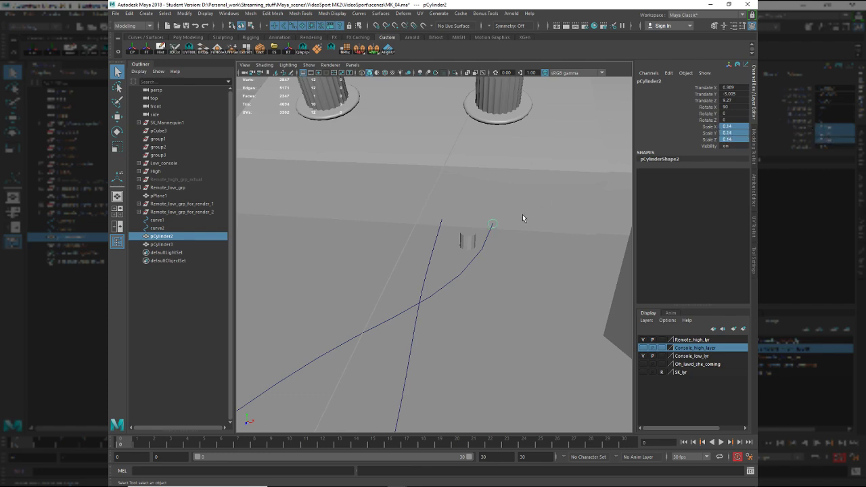
- Put the floor plane in a new display layer named Floor_lyr
{"action": "left_click", "coordinate": [503, 257]}
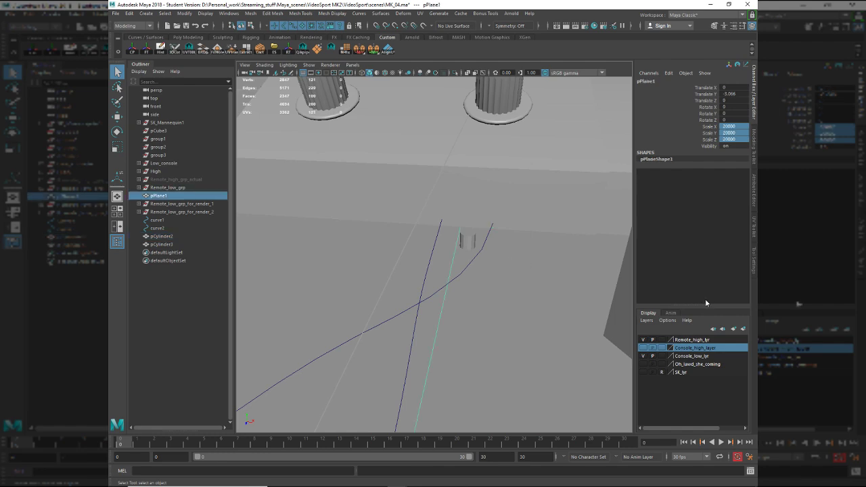
{"action": "left_click", "coordinate": [743, 330]}
{"action": "double_click", "coordinate": [680, 339]}
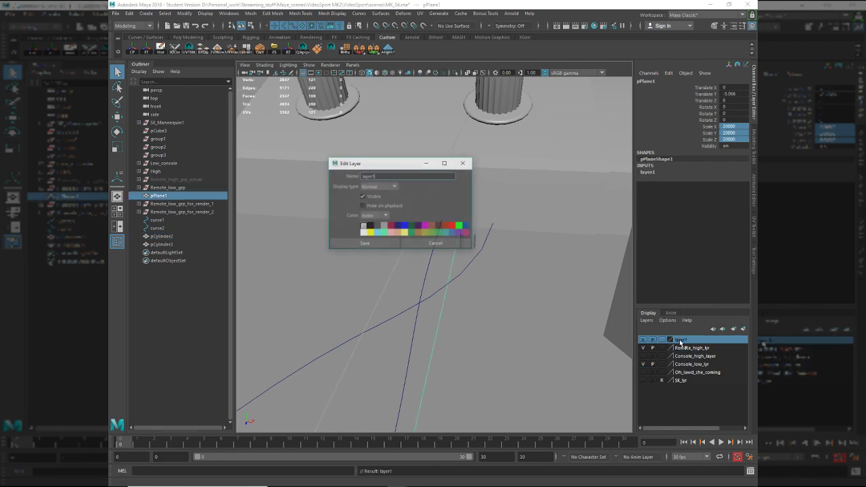
{"action": "type", "text": "Floor_l"}
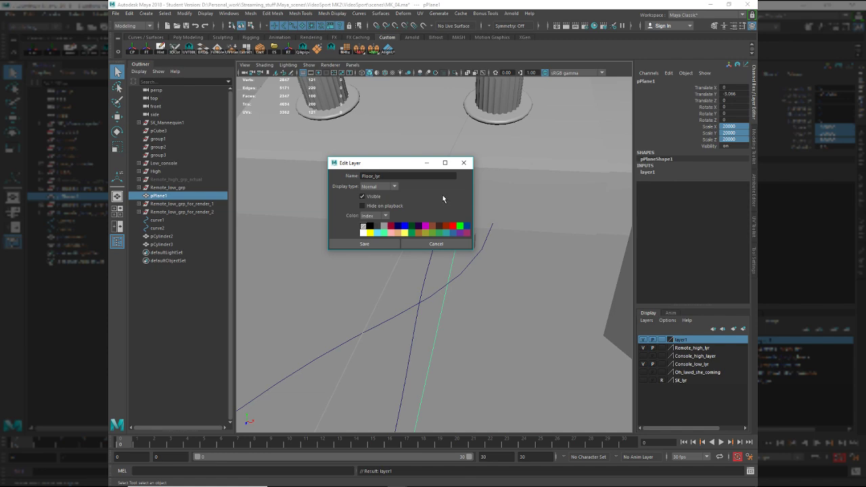
{"action": "left_click", "coordinate": [346, 244]}
{"action": "scroll", "coordinate": [477, 255], "scroll_direction": "up", "scroll_amount": 3}
{"action": "left_click", "coordinate": [514, 214]}
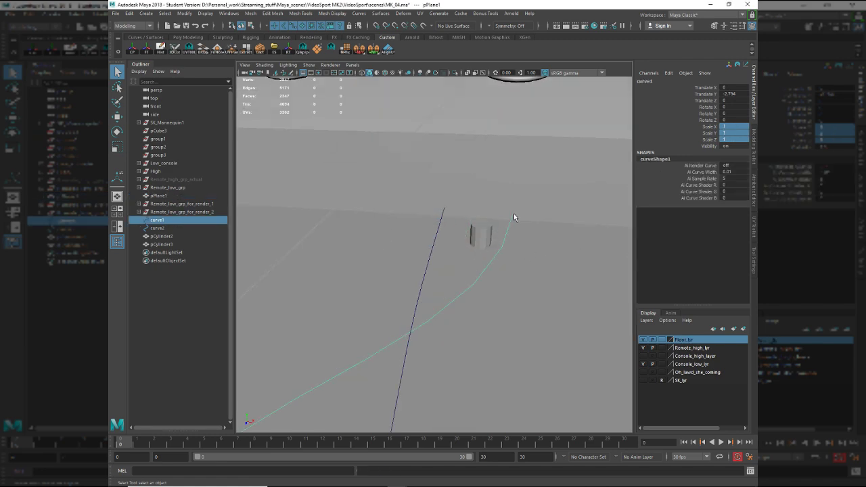
{"action": "scroll", "coordinate": [503, 249], "scroll_direction": "up", "scroll_amount": 2}
{"action": "middle_click_drag", "start_coordinate": [562, 224], "coordinate": [457, 263], "text": "alt"}
{"action": "left_click", "coordinate": [434, 229]}
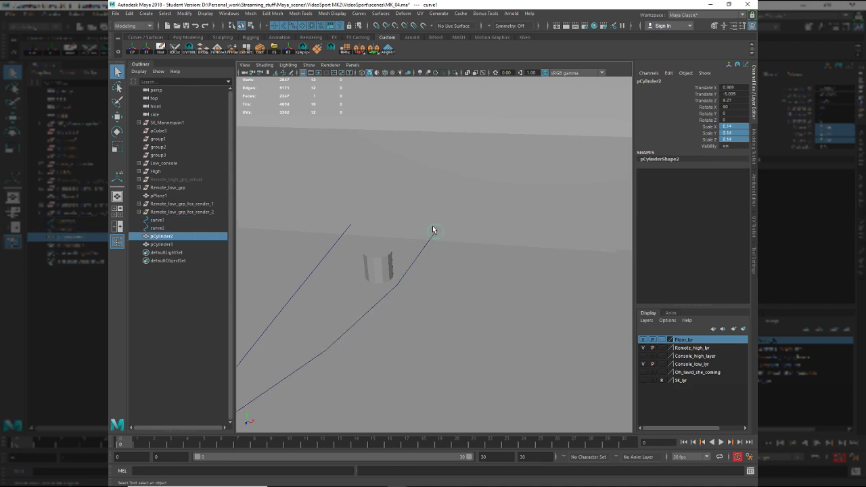
{"action": "scroll", "coordinate": [473, 282], "scroll_direction": "up", "scroll_amount": 5}
{"action": "middle_click_drag", "start_coordinate": [489, 232], "coordinate": [495, 276], "text": "alt"}
{"action": "key", "text": "F11"}
{"action": "left_click", "coordinate": [439, 251]}
{"action": "left_click", "coordinate": [434, 253], "text": "ctrl"}
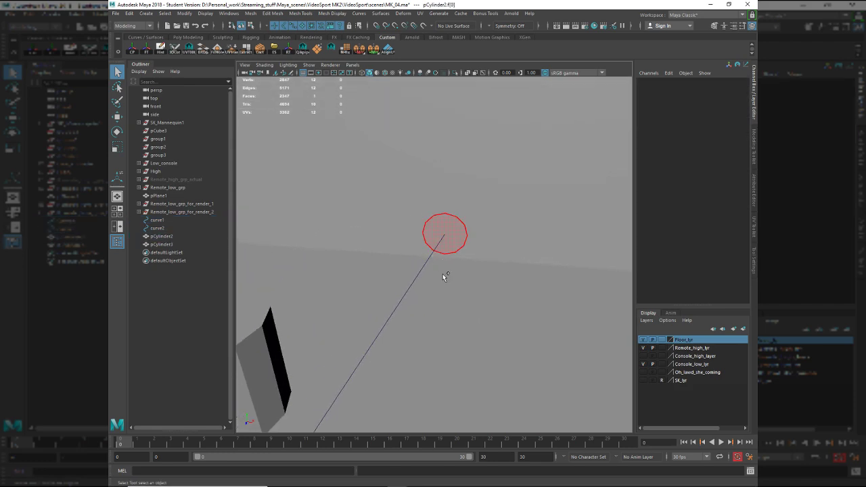
{"action": "key", "text": "g"}
{"action": "scroll", "coordinate": [465, 311], "scroll_direction": "down", "scroll_amount": 10}
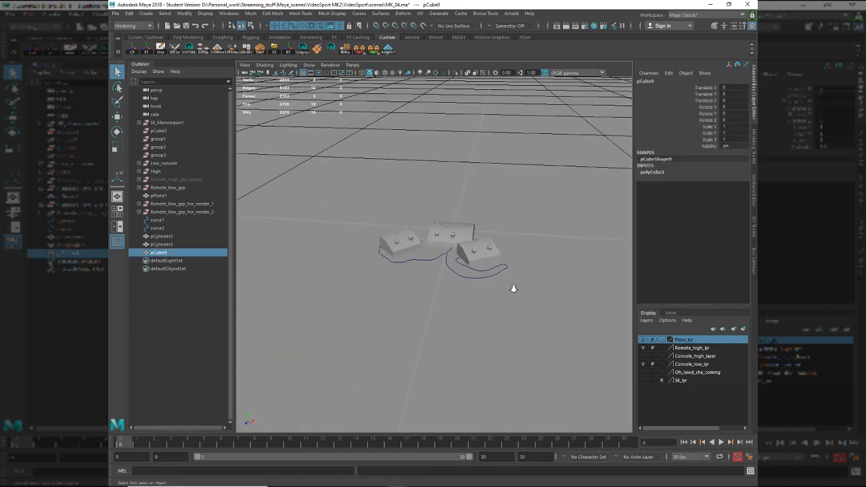
{"action": "scroll", "coordinate": [514, 289], "scroll_direction": "down", "scroll_amount": 2}
{"action": "left_click_drag", "start_coordinate": [514, 289], "coordinate": [491, 296], "text": "alt"}
{"action": "key", "text": "ctrl+z"}
{"action": "key", "text": "ctrl+z"}
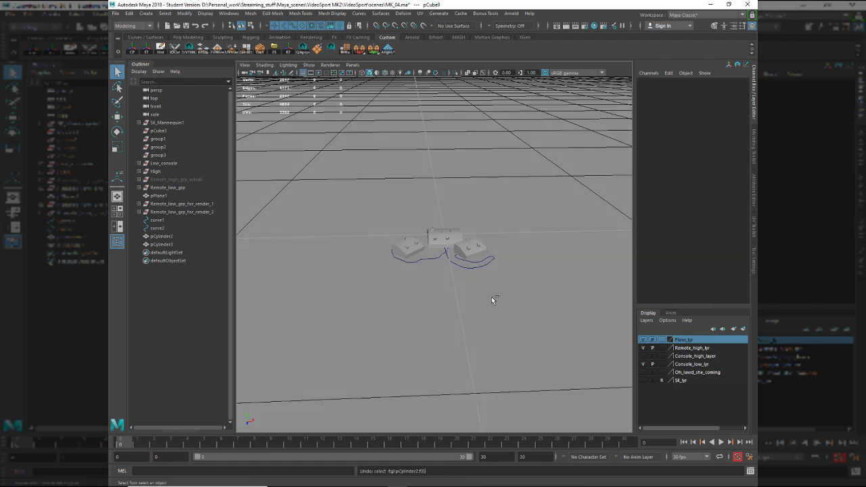
- Set the Floor_lyr layer to reference display and select the small disc's face together with the first curve
{"action": "right_click_drag", "start_coordinate": [485, 277], "coordinate": [605, 322], "text": "alt"}
{"action": "left_click", "coordinate": [662, 340]}
{"action": "scroll", "coordinate": [547, 240], "scroll_direction": "up", "scroll_amount": 3}
{"action": "middle_click_drag", "start_coordinate": [547, 241], "coordinate": [485, 249], "text": "alt"}
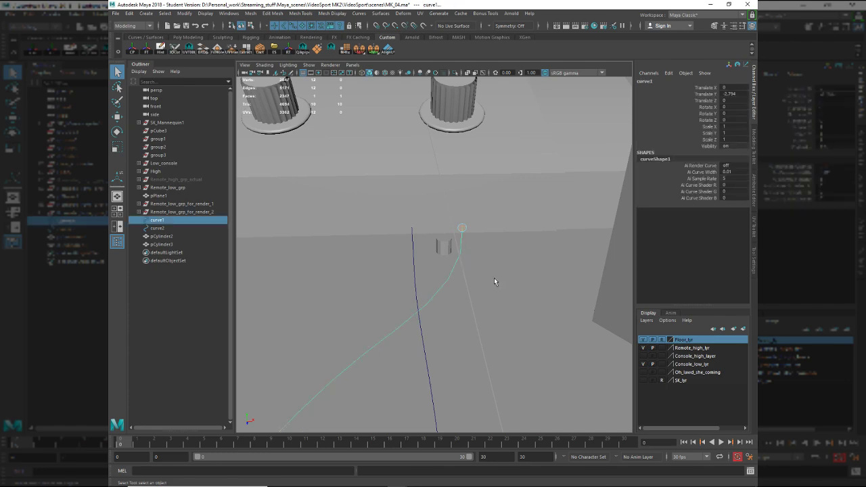
- Extrude the disc's face along the first curve with 200 divisions
{"action": "key", "text": "ctrl+e"}
{"action": "left_click", "coordinate": [556, 353]}
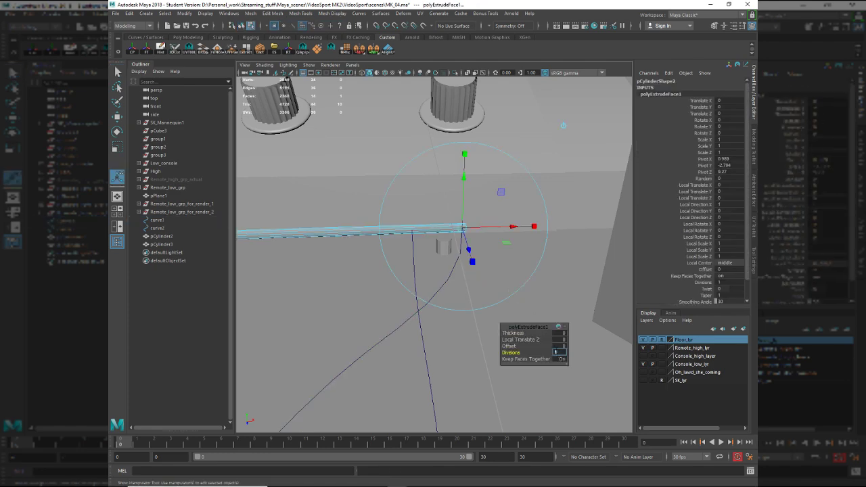
{"action": "type", "text": "300"}
{"action": "key", "text": "Return"}
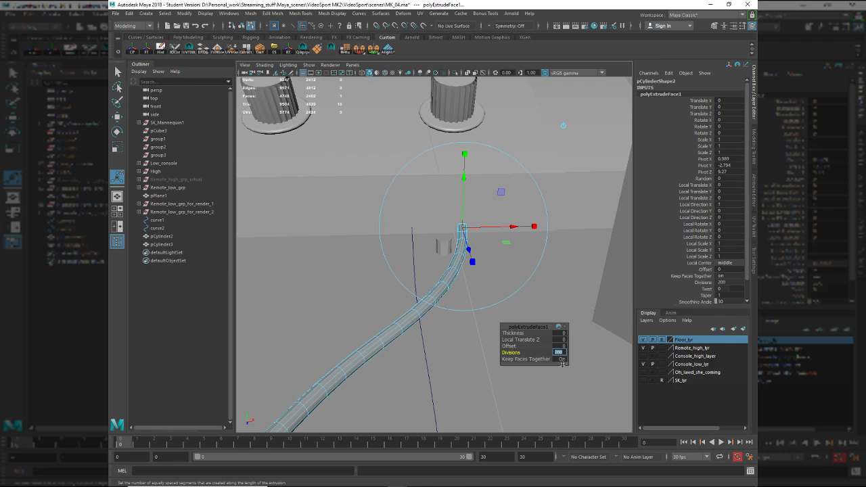
- Examine the extruded cable's thickness and smoothness from the console's front edge around the left remote
{"action": "right_click_drag", "start_coordinate": [441, 391], "coordinate": [387, 366], "text": "alt"}
{"action": "middle_click_drag", "start_coordinate": [387, 365], "coordinate": [478, 358], "text": "alt"}
{"action": "left_click_drag", "start_coordinate": [447, 360], "coordinate": [427, 389], "text": "alt"}
{"action": "middle_click_drag", "start_coordinate": [427, 389], "coordinate": [410, 344], "text": "alt"}
{"action": "right_click_drag", "start_coordinate": [410, 344], "coordinate": [452, 369], "text": "alt"}
{"action": "middle_click_drag", "start_coordinate": [453, 370], "coordinate": [422, 388], "text": "alt"}
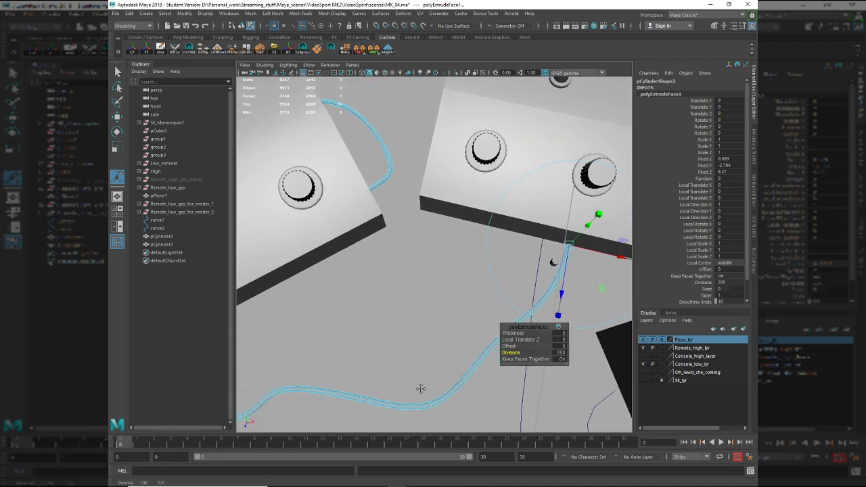
{"action": "mouse_move", "coordinate": [418, 327]}
{"action": "left_mouse_down", "text": "alt"}
{"action": "mouse_move", "coordinate": [414, 312]}
{"action": "mouse_move", "coordinate": [417, 326]}
{"action": "left_mouse_up", "text": "alt"}
{"action": "key", "text": "q"}
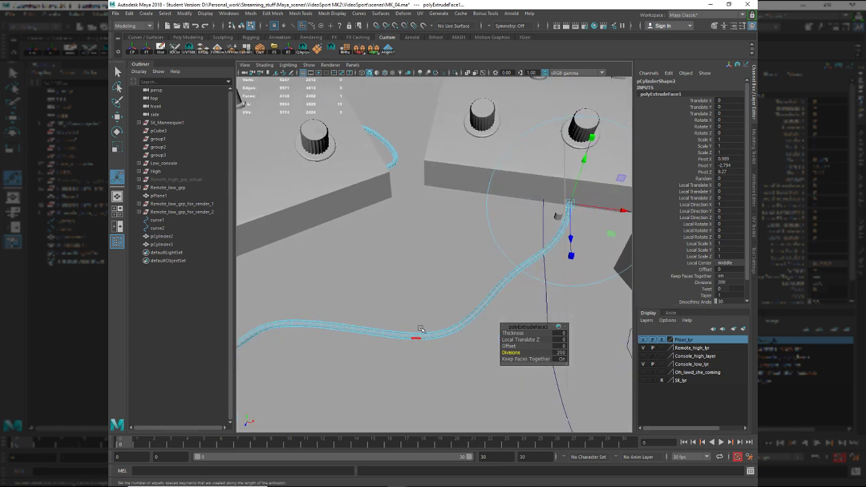
{"action": "left_click", "coordinate": [426, 333]}
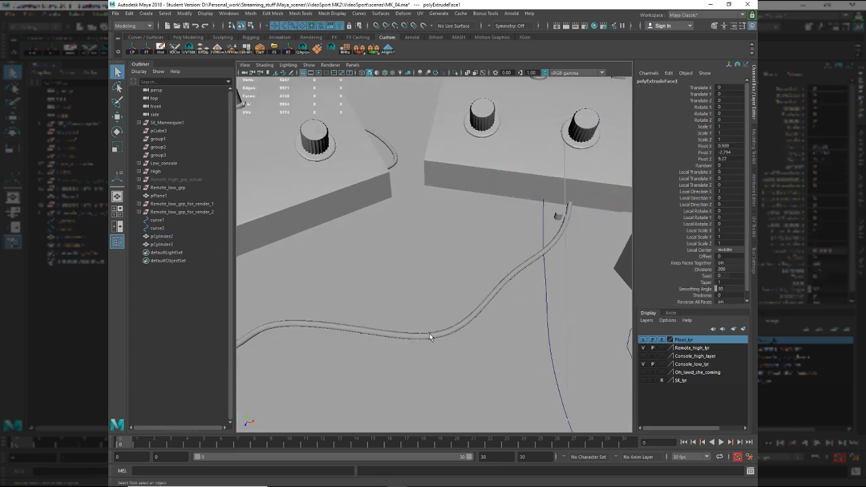
{"action": "left_click_drag", "start_coordinate": [429, 319], "coordinate": [439, 326], "text": "alt"}
{"action": "right_click_drag", "start_coordinate": [439, 325], "coordinate": [521, 368], "text": "alt"}
{"action": "middle_click_drag", "start_coordinate": [509, 285], "coordinate": [507, 372], "text": "alt"}
{"action": "right_click_drag", "start_coordinate": [506, 372], "coordinate": [470, 350], "text": "alt"}
{"action": "left_click_drag", "start_coordinate": [507, 350], "coordinate": [448, 372], "text": "alt"}
- Undo the cable extrusion back to the selected disc face and curve
{"action": "key", "text": "ctrl+z"}
{"action": "key", "text": "ctrl+z"}
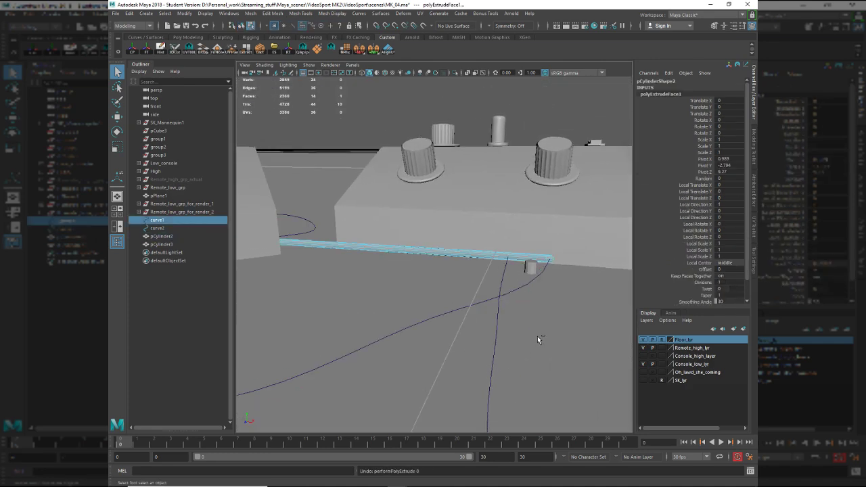
{"action": "key", "text": "t"}
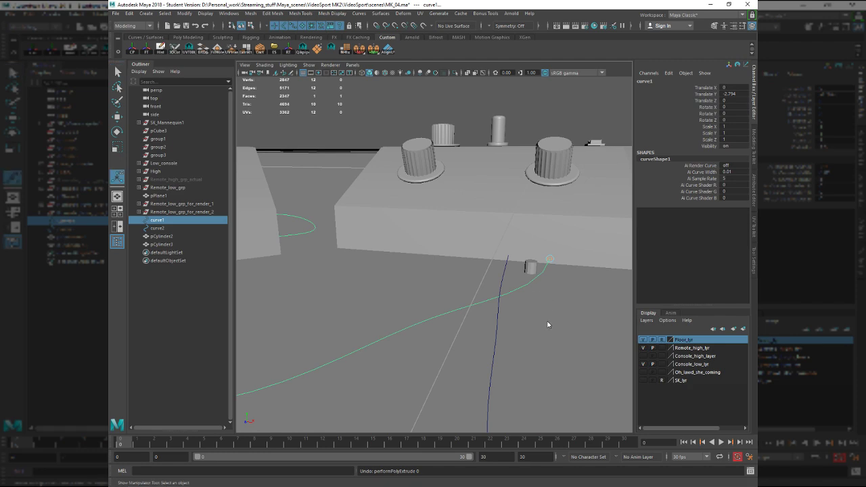
- Extrude the disc's face along the first curve again with 400 divisions
{"action": "key", "text": "ctrl+e"}
{"action": "left_click", "coordinate": [559, 360]}
{"action": "key", "text": "Up"}
{"action": "left_click", "coordinate": [543, 358]}
{"action": "left_click", "coordinate": [558, 353]}
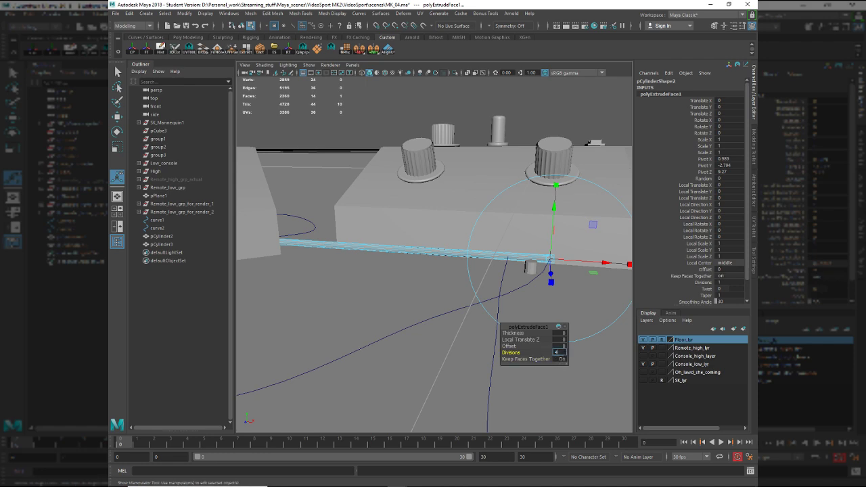
{"action": "type", "text": "400"}
{"action": "key", "text": "Return"}
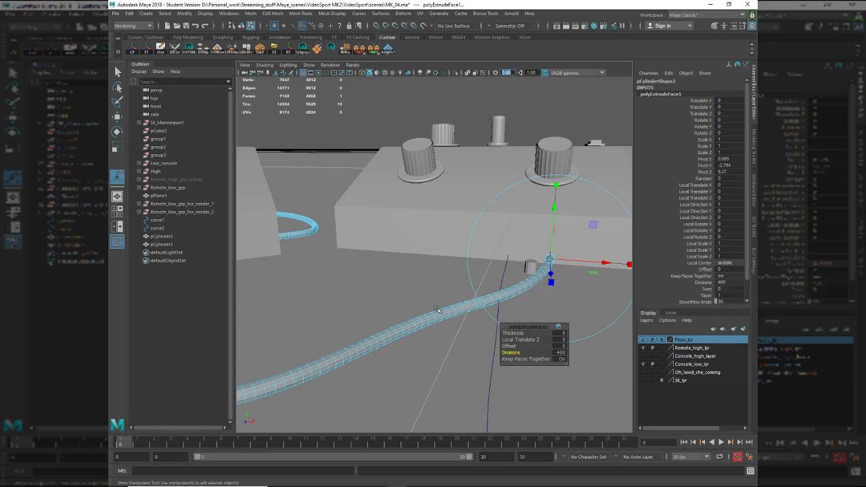
- Select the extruded cable as an object and add it to a new display layer set to reference
{"action": "left_click_drag", "start_coordinate": [420, 298], "coordinate": [306, 263], "text": "alt"}
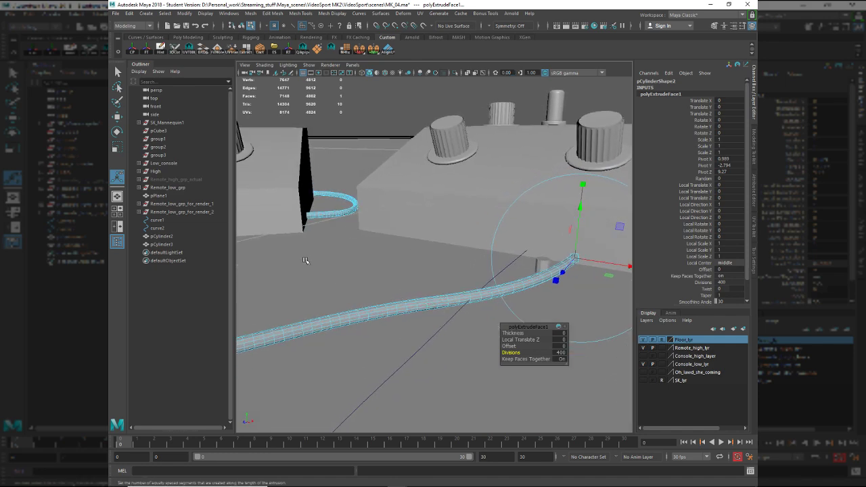
{"action": "right_click_drag", "start_coordinate": [343, 327], "coordinate": [377, 313]}
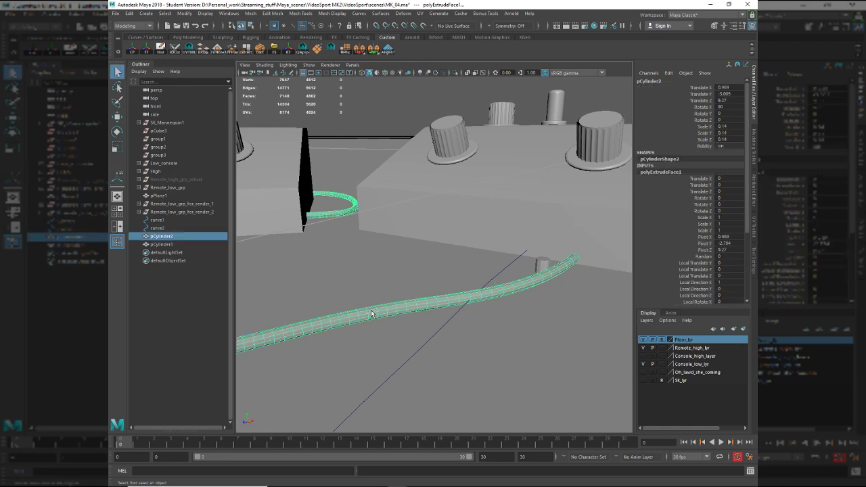
{"action": "left_click", "coordinate": [743, 329]}
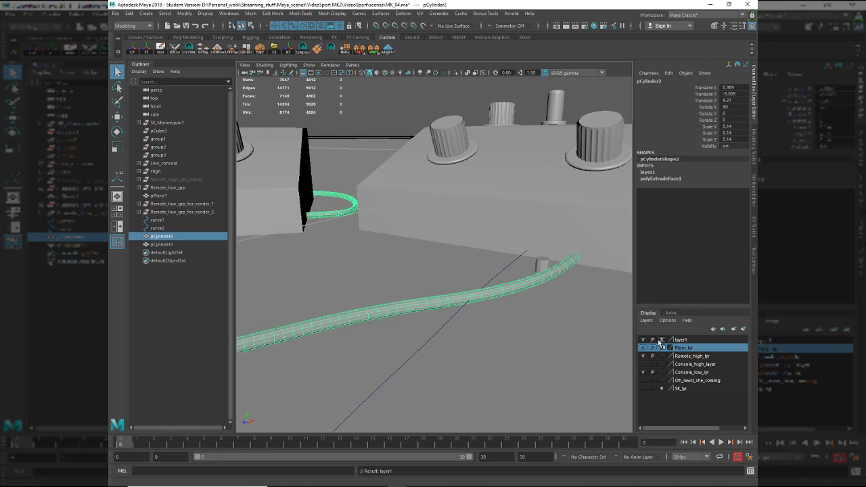
- Show the first curve's control vertices, adjust the one next to the console end, and check the reference
{"action": "left_click", "coordinate": [526, 292]}
{"action": "left_click", "coordinate": [540, 300]}
{"action": "left_click_drag", "start_coordinate": [521, 309], "coordinate": [480, 315], "text": "alt"}
{"action": "key", "text": "w"}
{"action": "scroll", "coordinate": [473, 319], "scroll_direction": "down", "scroll_amount": 3}
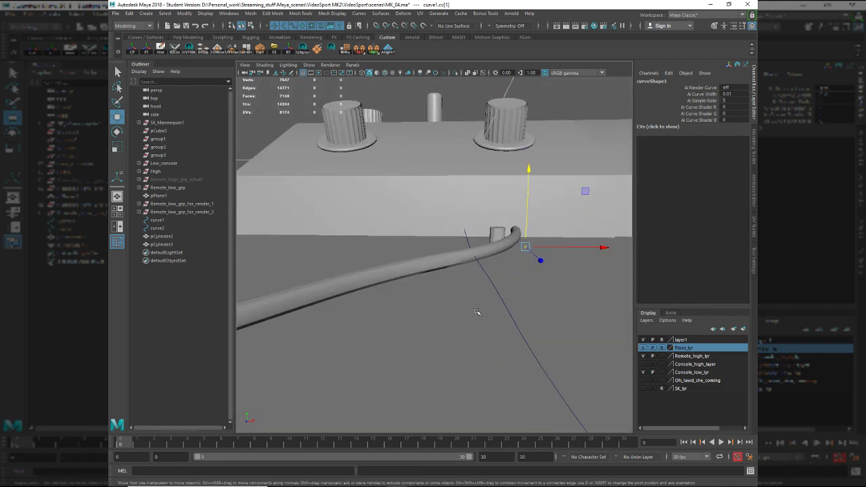
{"action": "key", "text": "alt+Tab"}
{"action": "key", "text": "alt+Tab"}
- Turn on X-ray shading and raise the first curve's cv[2] in front of the console
{"action": "left_click_drag", "start_coordinate": [476, 284], "coordinate": [443, 280], "text": "alt"}
{"action": "left_click", "coordinate": [441, 273]}
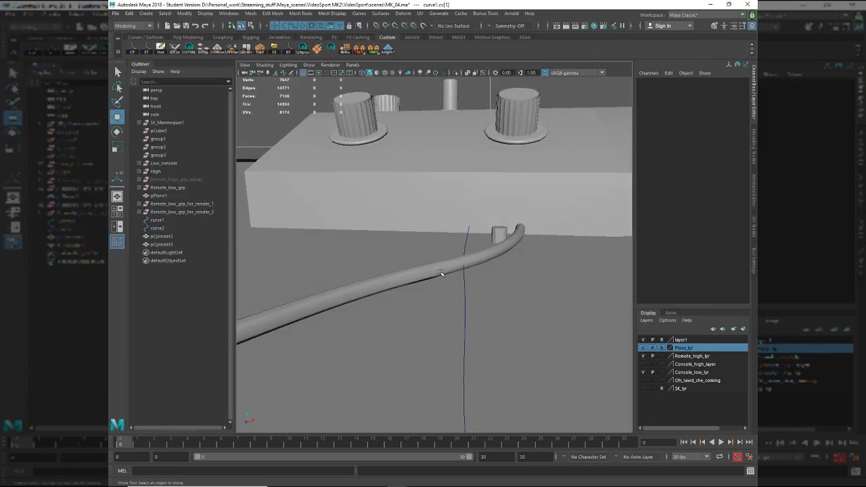
{"action": "left_click", "coordinate": [523, 255]}
{"action": "left_click_drag", "start_coordinate": [523, 255], "coordinate": [508, 269], "text": "alt"}
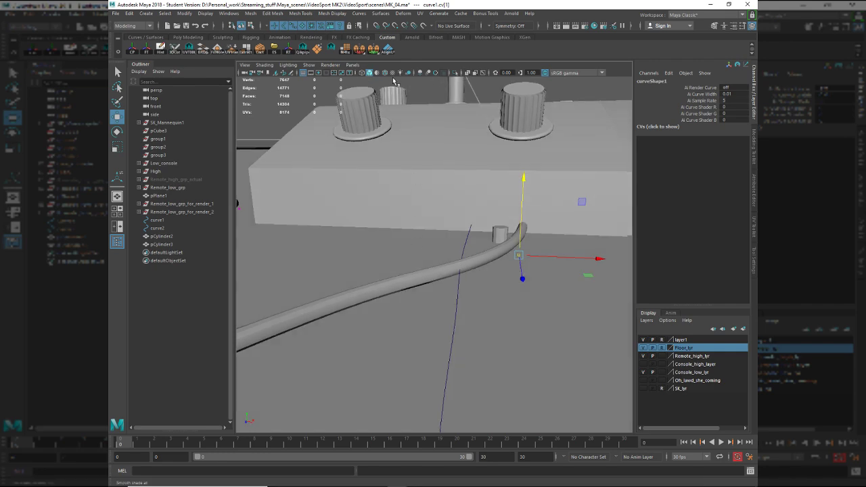
{"action": "left_click", "coordinate": [468, 73]}
{"action": "left_click_drag", "start_coordinate": [458, 233], "coordinate": [486, 226], "text": "alt"}
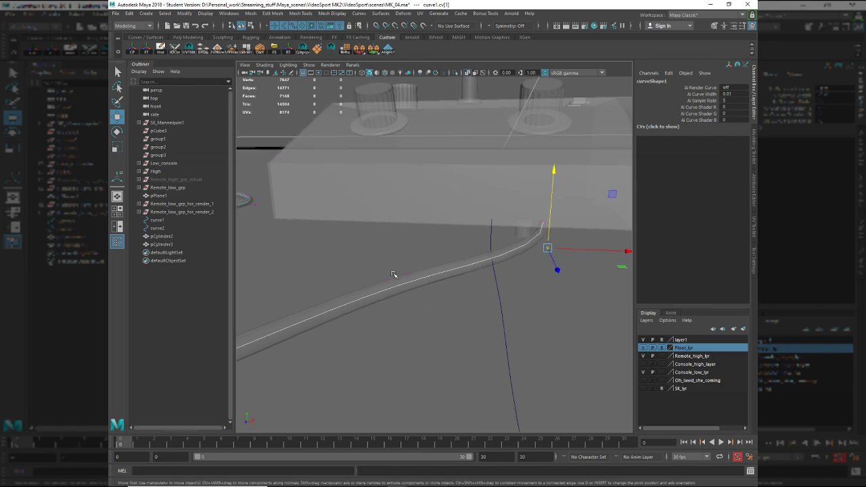
{"action": "left_click", "coordinate": [407, 267]}
{"action": "mouse_move", "coordinate": [408, 264]}
{"action": "left_mouse_down"}
{"action": "mouse_move", "coordinate": [412, 236]}
{"action": "mouse_move", "coordinate": [413, 248]}
{"action": "left_mouse_up"}
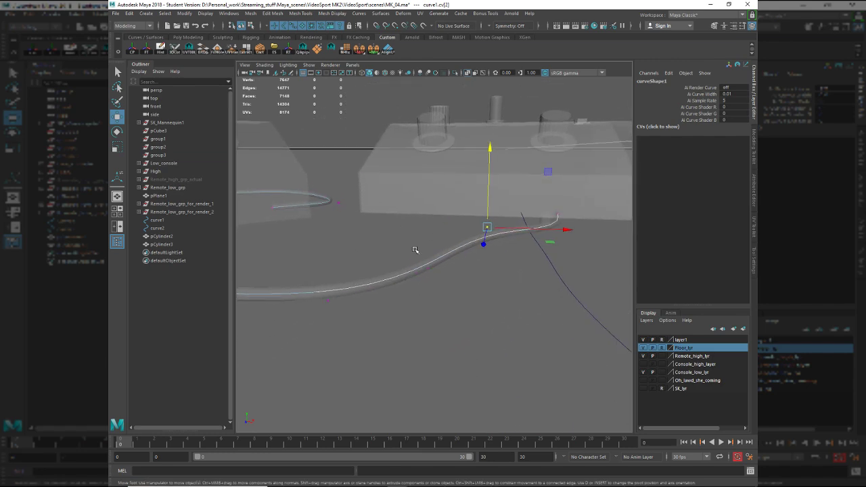
- Reposition the first curve's cv[3] and adjust the height of cv[4] near the floor
{"action": "left_click", "coordinate": [434, 271]}
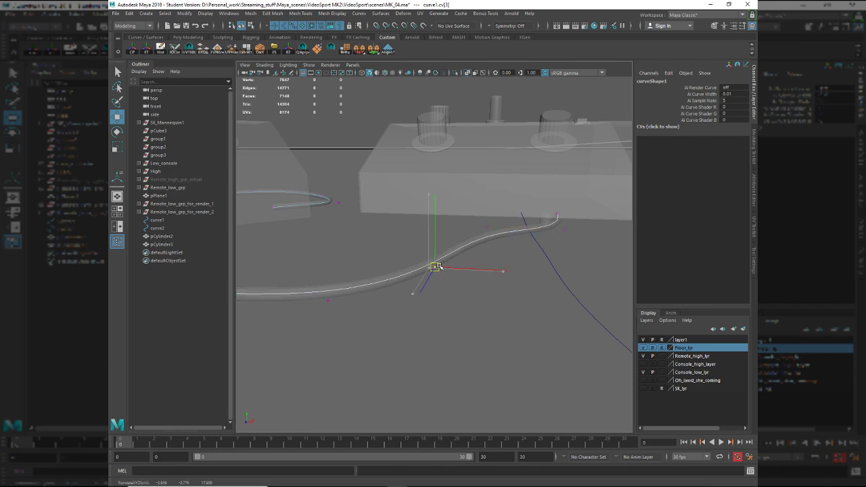
{"action": "left_click_drag", "start_coordinate": [459, 285], "coordinate": [467, 225], "text": "alt"}
{"action": "left_click", "coordinate": [461, 219]}
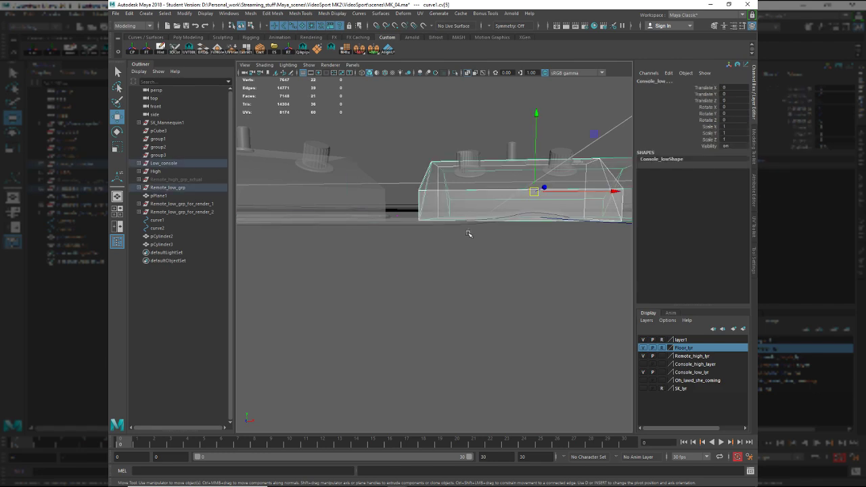
{"action": "key", "text": "ctrl+z"}
{"action": "left_click_drag", "start_coordinate": [459, 217], "coordinate": [462, 209]}
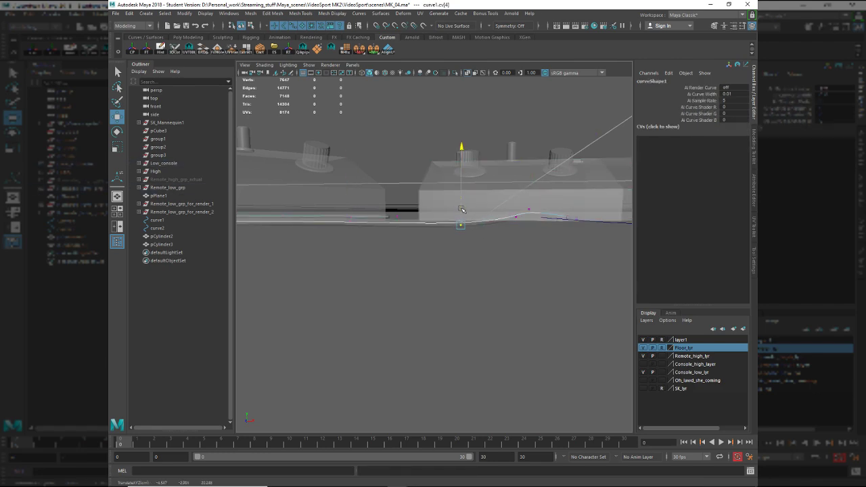
{"action": "left_click_drag", "start_coordinate": [458, 260], "coordinate": [461, 197]}
- Turn off X-ray shading and adjust the first curve's control vertices along the cable's bends near the left remote
{"action": "left_click_drag", "start_coordinate": [460, 197], "coordinate": [551, 247], "text": "alt"}
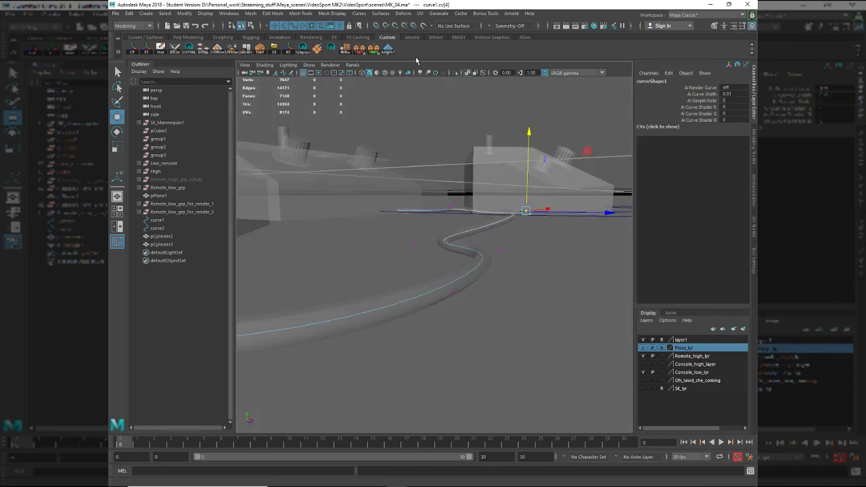
{"action": "left_click", "coordinate": [469, 73]}
{"action": "left_click_drag", "start_coordinate": [474, 245], "coordinate": [433, 270], "text": "alt"}
{"action": "middle_click_drag", "start_coordinate": [433, 269], "coordinate": [427, 304], "text": "alt"}
{"action": "left_click_drag", "start_coordinate": [428, 303], "coordinate": [423, 294], "text": "alt"}
{"action": "mouse_move", "coordinate": [413, 196]}
{"action": "left_mouse_down"}
{"action": "mouse_move", "coordinate": [414, 225]}
{"action": "mouse_move", "coordinate": [416, 214]}
{"action": "left_mouse_up"}
{"action": "mouse_move", "coordinate": [458, 267]}
{"action": "left_mouse_down", "text": "alt"}
{"action": "mouse_move", "coordinate": [389, 275]}
{"action": "mouse_move", "coordinate": [484, 274]}
{"action": "mouse_move", "coordinate": [482, 267]}
{"action": "mouse_move", "coordinate": [444, 269]}
{"action": "left_mouse_up", "text": "alt"}
{"action": "left_click_drag", "start_coordinate": [393, 233], "coordinate": [402, 238]}
- Adjust the height of the first curve's control vertices where the cable runs in front of the left remote
{"action": "left_click", "coordinate": [515, 299]}
{"action": "left_click_drag", "start_coordinate": [515, 299], "coordinate": [399, 276], "text": "alt"}
{"action": "left_click_drag", "start_coordinate": [337, 247], "coordinate": [392, 270]}
{"action": "left_click_drag", "start_coordinate": [394, 237], "coordinate": [376, 237]}
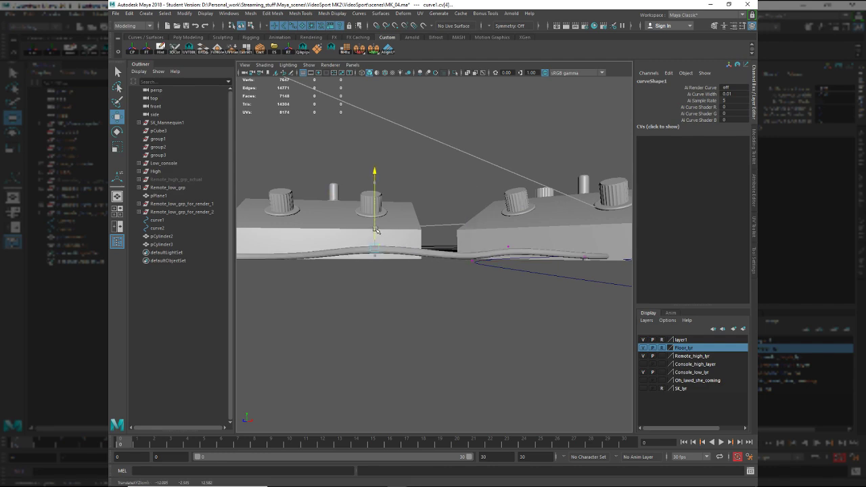
- Adjust the height of the first curve's cv[5] at floor level and shift it along X toward the console
{"action": "left_click", "coordinate": [472, 261]}
{"action": "left_click_drag", "start_coordinate": [472, 237], "coordinate": [450, 333]}
{"action": "left_click_drag", "start_coordinate": [449, 284], "coordinate": [492, 331]}
{"action": "left_click_drag", "start_coordinate": [482, 271], "coordinate": [481, 277]}
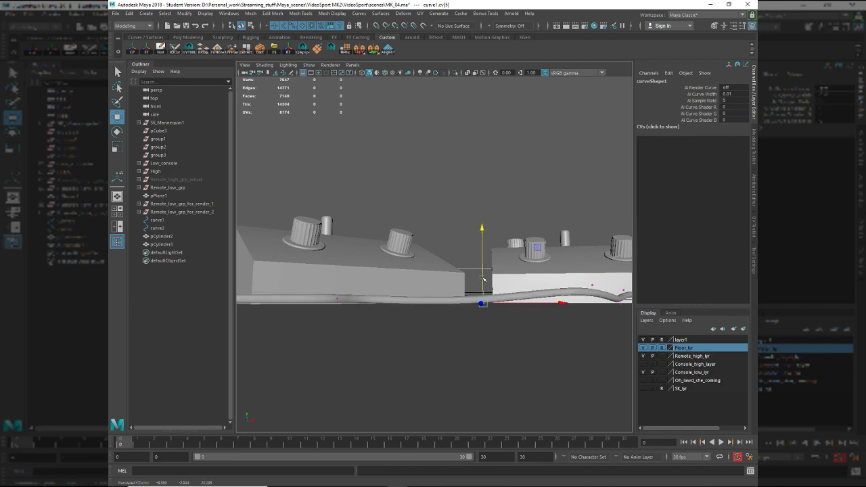
{"action": "left_click", "coordinate": [514, 305]}
{"action": "key", "text": "ctrl+z"}
{"action": "left_click_drag", "start_coordinate": [513, 304], "coordinate": [576, 310]}
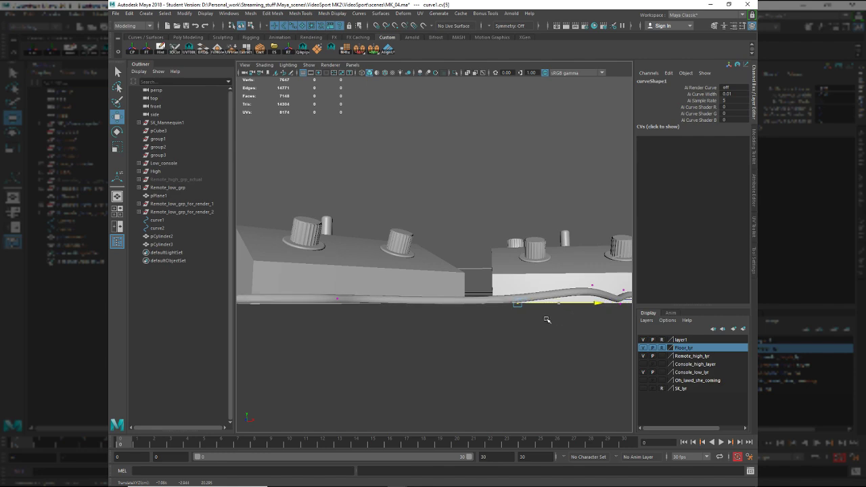
- Adjust the heights of the first curve's cv[4] and cv[6] so the cable rests along the floor
{"action": "left_click_drag", "start_coordinate": [588, 265], "coordinate": [589, 272]}
{"action": "left_click_drag", "start_coordinate": [520, 292], "coordinate": [541, 328], "text": "alt"}
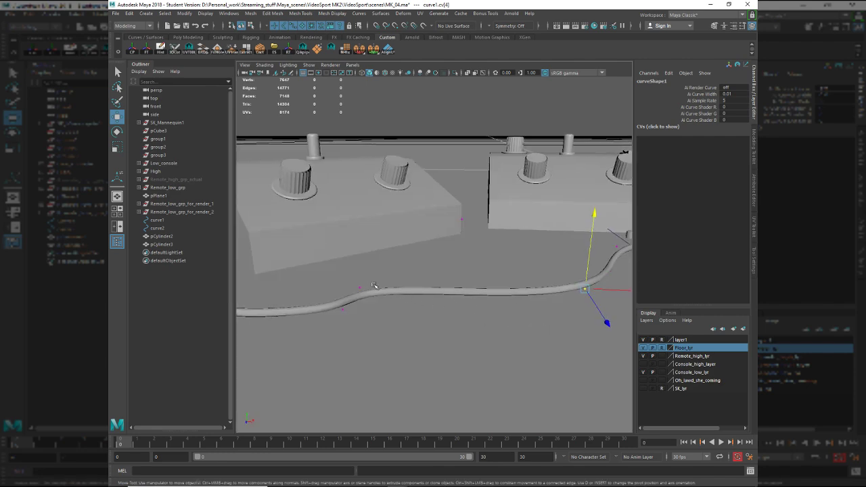
{"action": "left_click_drag", "start_coordinate": [419, 314], "coordinate": [419, 316]}
{"action": "left_click_drag", "start_coordinate": [502, 317], "coordinate": [535, 318], "text": "alt"}
{"action": "left_click_drag", "start_coordinate": [417, 276], "coordinate": [382, 283]}
{"action": "left_click_drag", "start_coordinate": [438, 300], "coordinate": [420, 315], "text": "alt"}
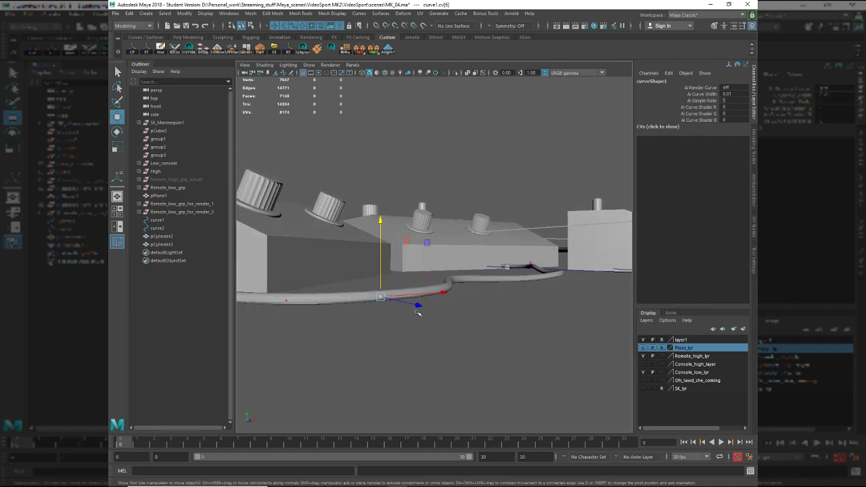
- Adjust the heights of the first curve's floor-level control vertices in front of the remotes, including cv[7]
{"action": "left_click_drag", "start_coordinate": [383, 283], "coordinate": [383, 280]}
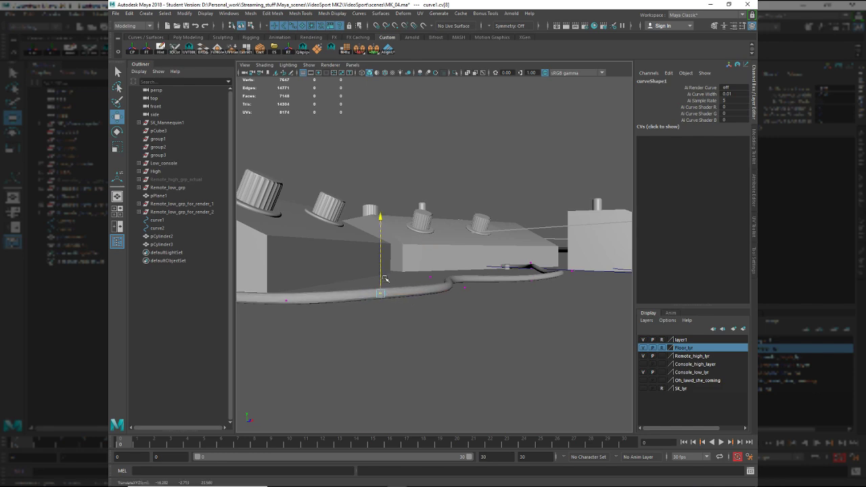
{"action": "left_click_drag", "start_coordinate": [458, 315], "coordinate": [449, 265], "text": "alt"}
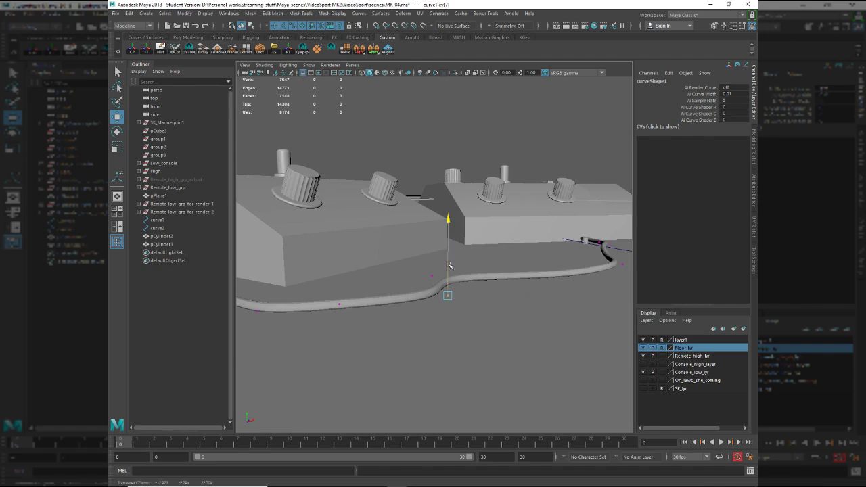
{"action": "left_click_drag", "start_coordinate": [435, 298], "coordinate": [424, 332], "text": "alt"}
- Move the first curve's control vertices around cv[12] to cv[15] outward across the floor to widen the bend at the left remote's corner
{"action": "middle_click_drag", "start_coordinate": [424, 332], "coordinate": [452, 300], "text": "alt"}
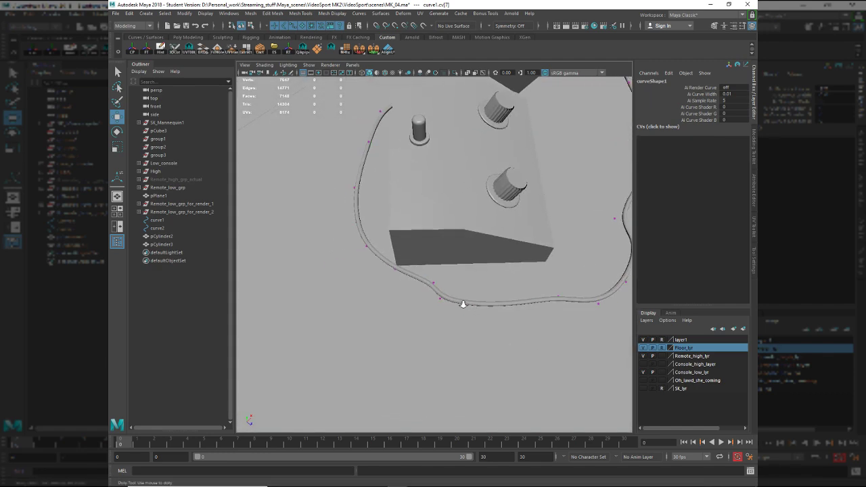
{"action": "scroll", "coordinate": [452, 304], "scroll_direction": "up", "scroll_amount": 3}
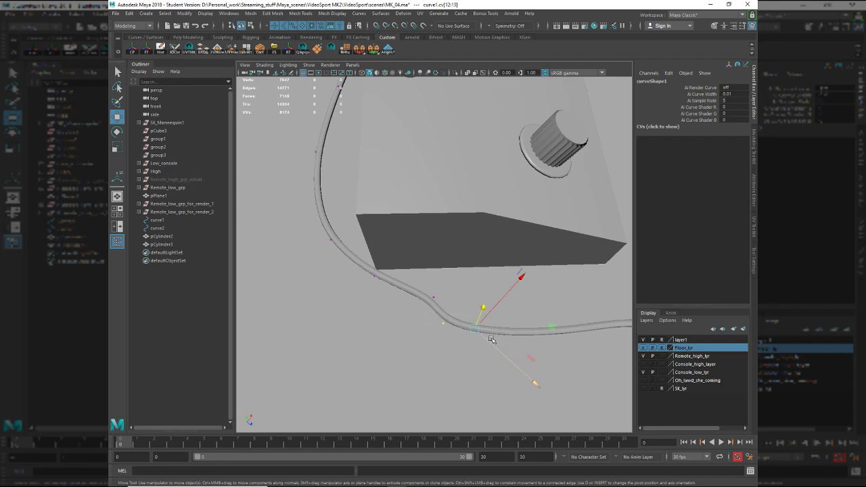
{"action": "left_click_drag", "start_coordinate": [490, 340], "coordinate": [512, 359]}
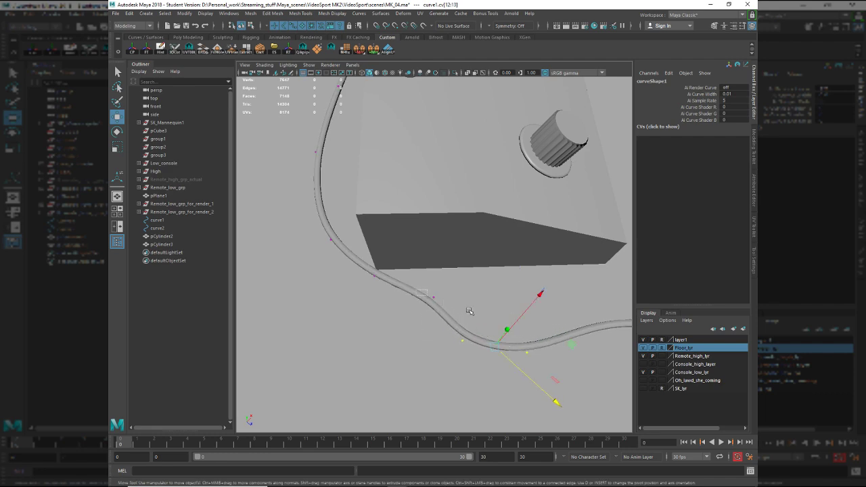
{"action": "left_click_drag", "start_coordinate": [513, 298], "coordinate": [412, 289]}
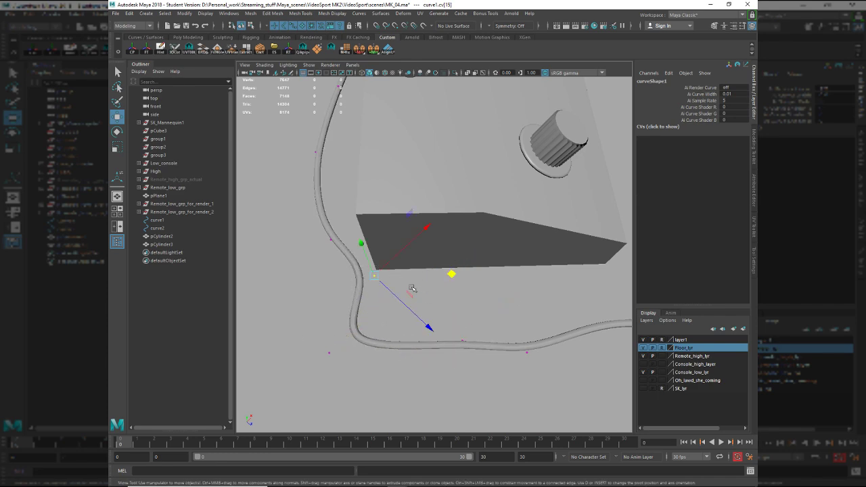
{"action": "middle_click_drag", "start_coordinate": [436, 277], "coordinate": [365, 283]}
{"action": "left_click_drag", "start_coordinate": [364, 282], "coordinate": [362, 285]}
{"action": "left_click_drag", "start_coordinate": [450, 336], "coordinate": [478, 349]}
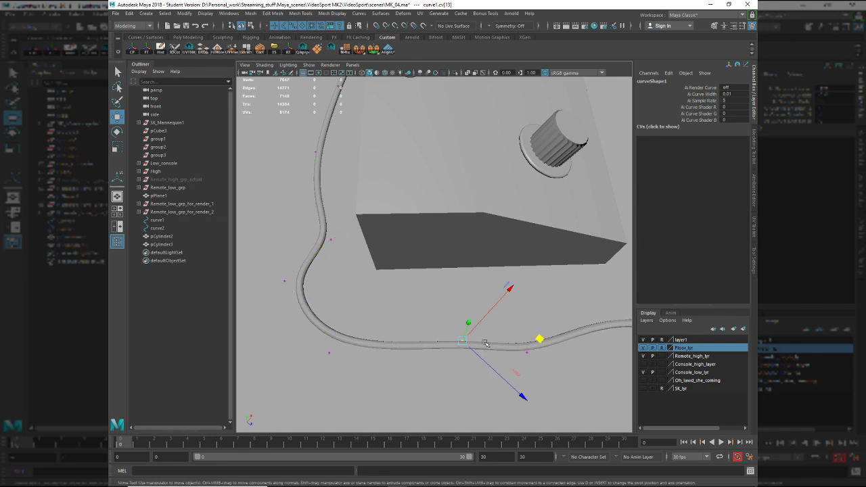
{"action": "left_click_drag", "start_coordinate": [538, 338], "coordinate": [512, 302]}
- Adjust the heights of cv[13:14] and the other control vertices alongside the left remote so the cable lies on the floor
{"action": "left_click_drag", "start_coordinate": [483, 352], "coordinate": [329, 245], "text": "alt"}
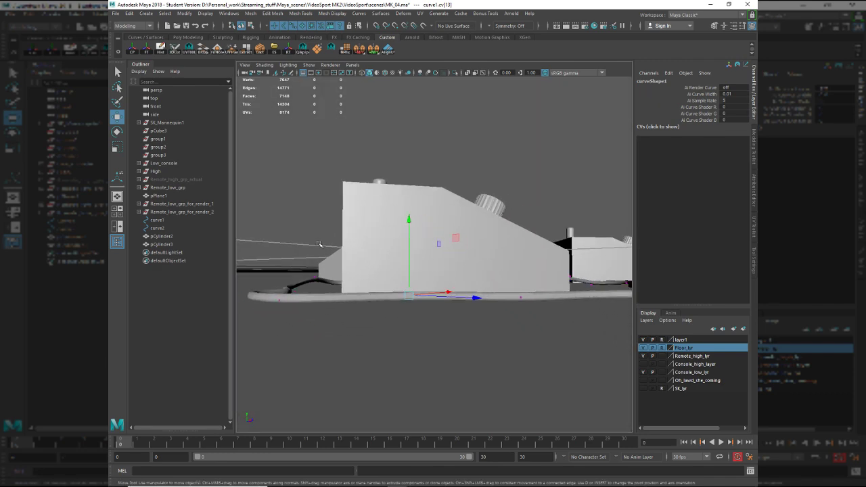
{"action": "left_click_drag", "start_coordinate": [315, 306], "coordinate": [467, 347]}
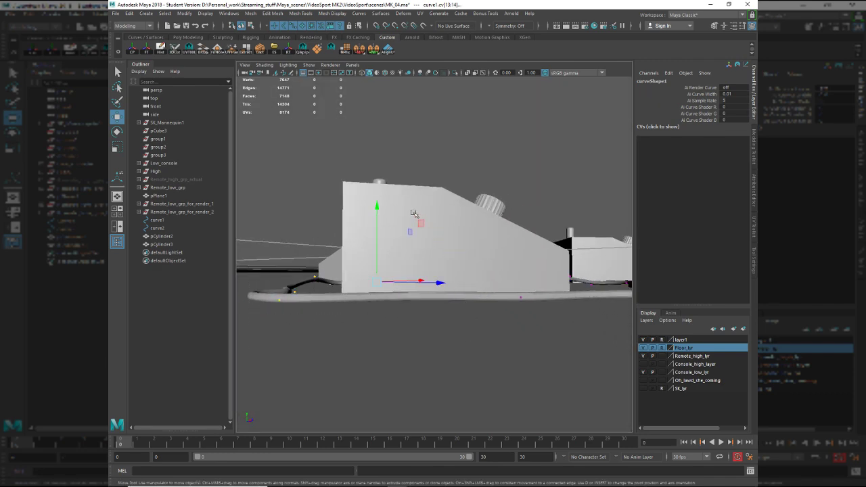
{"action": "left_click_drag", "start_coordinate": [380, 236], "coordinate": [378, 234]}
{"action": "left_click_drag", "start_coordinate": [495, 284], "coordinate": [527, 311]}
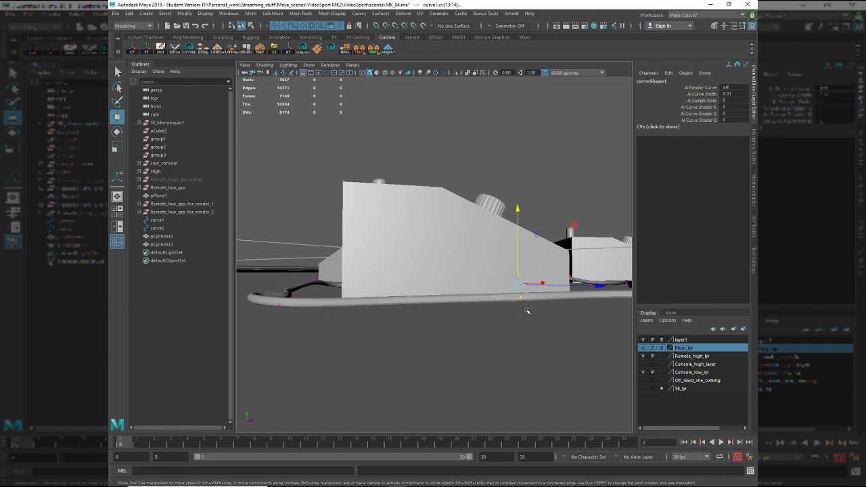
{"action": "left_click_drag", "start_coordinate": [522, 270], "coordinate": [520, 269]}
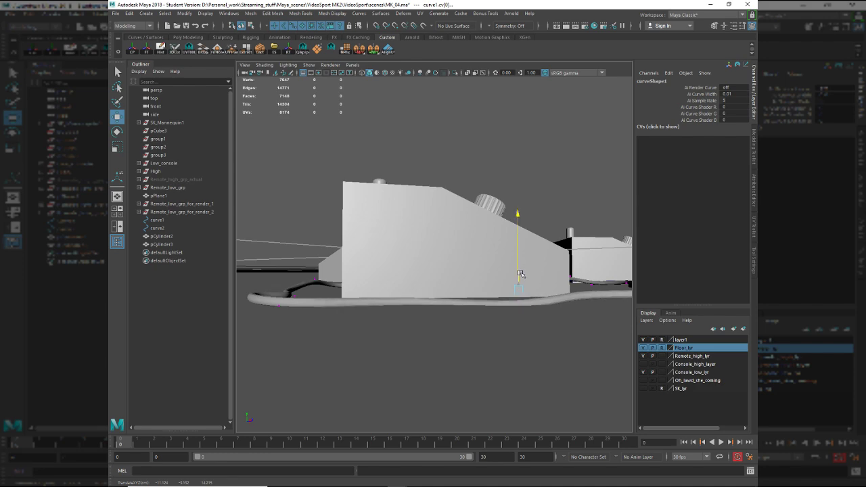
- Adjust the height of the first curve's cv[9] group where the cable passes the left remote's front corner
{"action": "middle_click_drag", "start_coordinate": [528, 270], "coordinate": [421, 274], "text": "alt"}
{"action": "left_click_drag", "start_coordinate": [421, 275], "coordinate": [400, 322], "text": "alt"}
{"action": "left_click_drag", "start_coordinate": [566, 343], "coordinate": [409, 338], "text": "alt"}
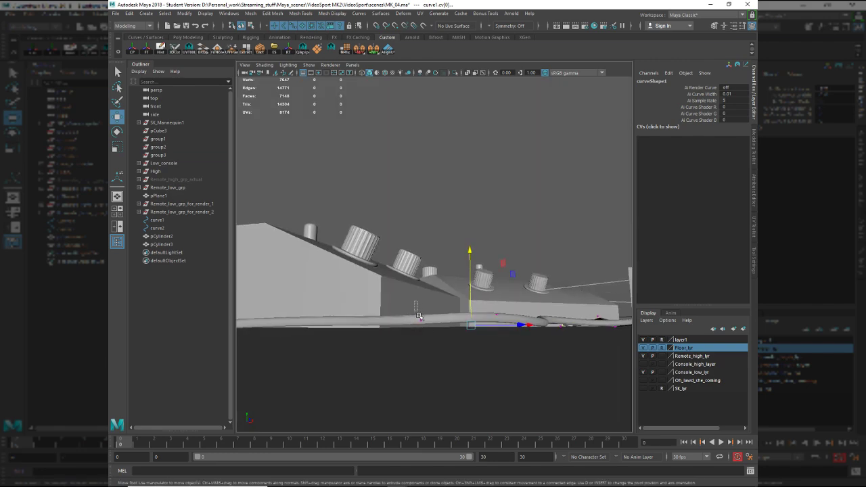
{"action": "left_click_drag", "start_coordinate": [413, 305], "coordinate": [433, 335]}
{"action": "left_click_drag", "start_coordinate": [423, 295], "coordinate": [423, 293]}
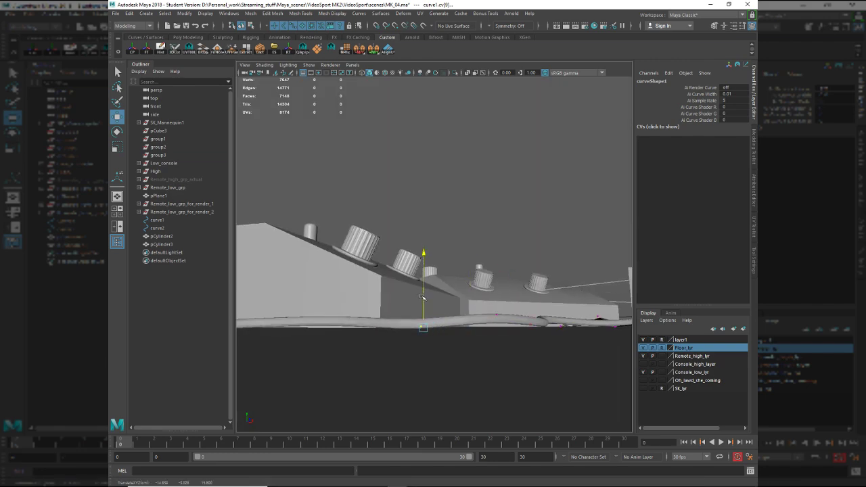
- Move the first curve's cv[22] outward across the floor into the gap between the remote and the console
{"action": "left_click_drag", "start_coordinate": [507, 329], "coordinate": [498, 365], "text": "alt"}
{"action": "right_click_drag", "start_coordinate": [497, 365], "coordinate": [569, 362], "text": "alt"}
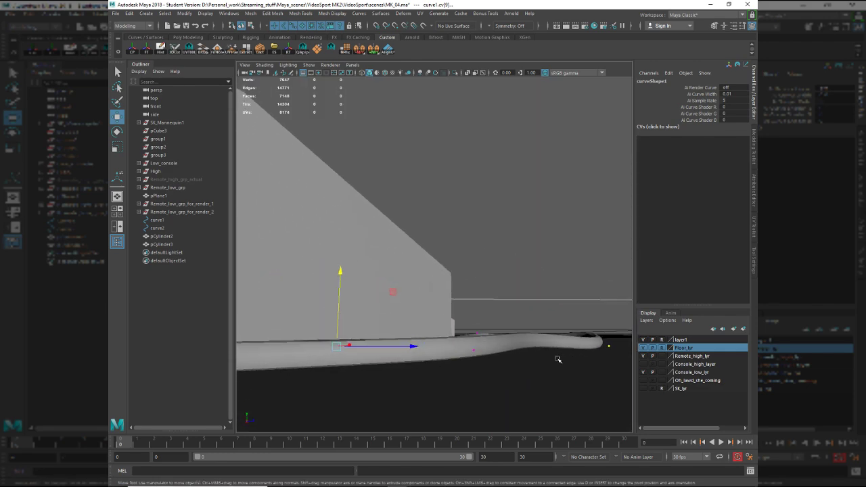
{"action": "left_click_drag", "start_coordinate": [568, 361], "coordinate": [415, 361], "text": "alt"}
{"action": "middle_click_drag", "start_coordinate": [415, 361], "coordinate": [501, 329], "text": "alt"}
{"action": "left_click_drag", "start_coordinate": [513, 312], "coordinate": [456, 270], "text": "alt"}
{"action": "scroll", "coordinate": [467, 261], "scroll_direction": "up", "scroll_amount": 5}
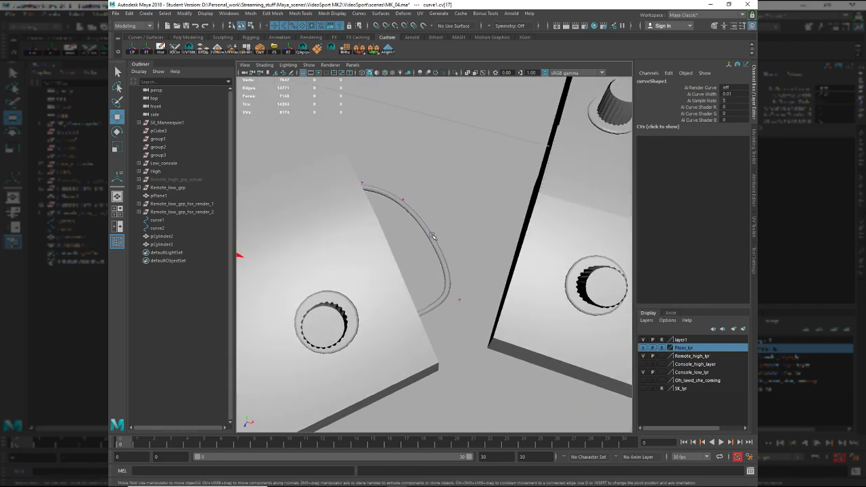
{"action": "middle_click_drag", "start_coordinate": [492, 302], "coordinate": [552, 326]}
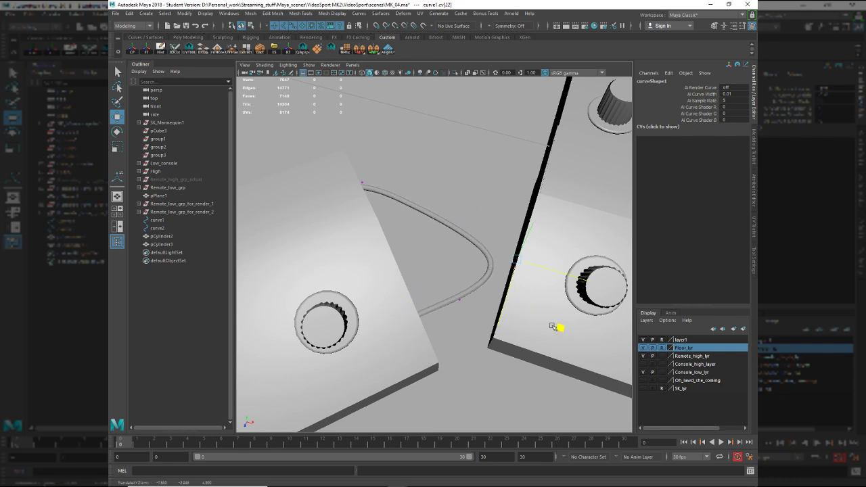
{"action": "left_click_drag", "start_coordinate": [451, 206], "coordinate": [394, 265], "text": "alt"}
{"action": "left_click", "coordinate": [367, 157]}
{"action": "left_click_drag", "start_coordinate": [374, 231], "coordinate": [405, 234]}
{"action": "key", "text": "ctrl+z"}
- Move cv[21] and its neighbouring control vertices across the floor to give the cable a wavy loop beside the remote
{"action": "left_click_drag", "start_coordinate": [409, 202], "coordinate": [379, 169]}
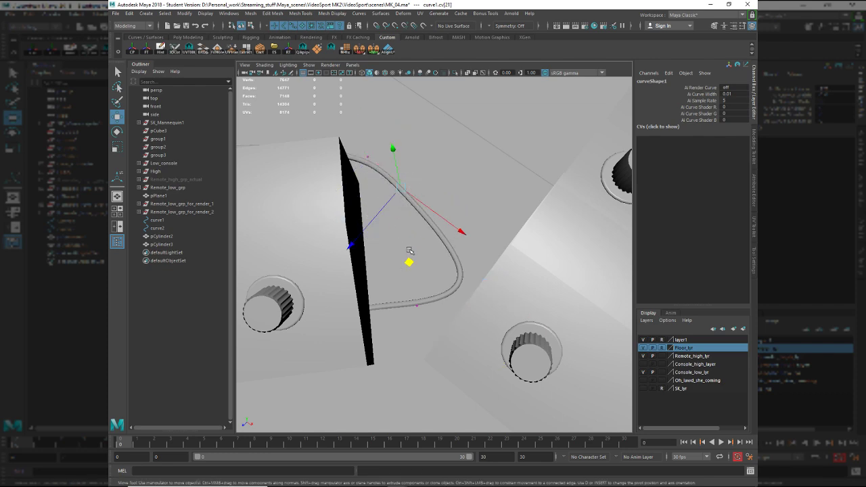
{"action": "middle_click_drag", "start_coordinate": [413, 260], "coordinate": [433, 327]}
{"action": "left_click_drag", "start_coordinate": [352, 136], "coordinate": [418, 199]}
{"action": "middle_click_drag", "start_coordinate": [362, 228], "coordinate": [466, 275]}
{"action": "left_click_drag", "start_coordinate": [403, 234], "coordinate": [459, 264]}
{"action": "middle_click_drag", "start_coordinate": [435, 314], "coordinate": [374, 337]}
- Reposition the first curve's cv[21] across the floor to reshape the dip between the loop's two bends
{"action": "left_click_drag", "start_coordinate": [463, 342], "coordinate": [471, 297], "text": "alt"}
{"action": "key", "text": "Left"}
{"action": "middle_click_drag", "start_coordinate": [427, 262], "coordinate": [428, 251]}
{"action": "left_click_drag", "start_coordinate": [427, 251], "coordinate": [423, 315], "text": "alt"}
{"action": "left_click", "coordinate": [389, 295]}
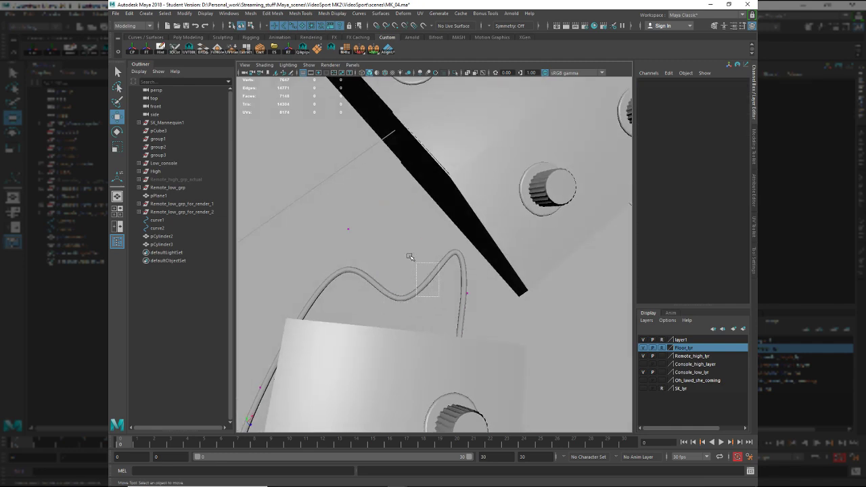
{"action": "left_click_drag", "start_coordinate": [399, 281], "coordinate": [404, 302], "text": "alt"}
{"action": "left_click_drag", "start_coordinate": [389, 234], "coordinate": [443, 302]}
{"action": "middle_click_drag", "start_coordinate": [490, 299], "coordinate": [440, 265]}
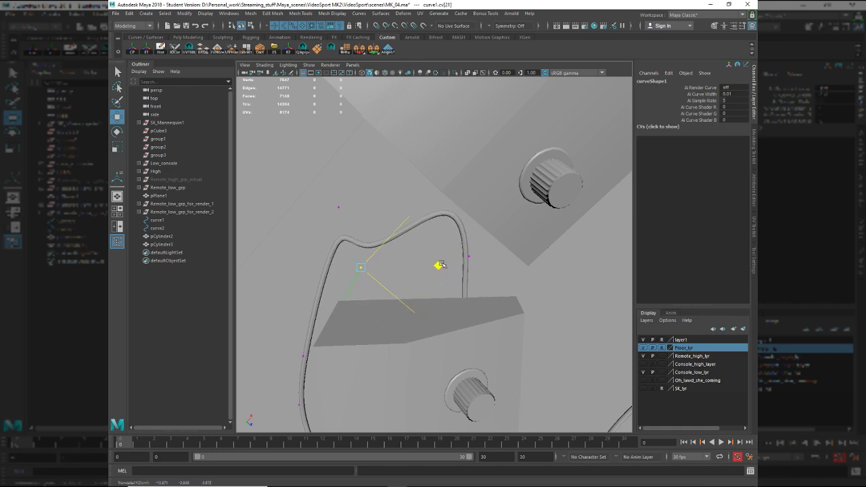
- Shift the control vertices at the loop's outer bend beside the remote to smooth the cable's return
{"action": "left_click", "coordinate": [467, 258]}
{"action": "left_click_drag", "start_coordinate": [548, 255], "coordinate": [561, 260]}
{"action": "left_click_drag", "start_coordinate": [355, 250], "coordinate": [466, 266]}
{"action": "middle_click_drag", "start_coordinate": [467, 266], "coordinate": [473, 266]}
- Reposition the first curve's cv[19] and cv[18] across the floor along the remote's back side
{"action": "left_click_drag", "start_coordinate": [508, 310], "coordinate": [511, 362], "text": "alt"}
{"action": "middle_click_drag", "start_coordinate": [417, 190], "coordinate": [460, 244], "text": "alt"}
{"action": "left_click_drag", "start_coordinate": [327, 171], "coordinate": [363, 191]}
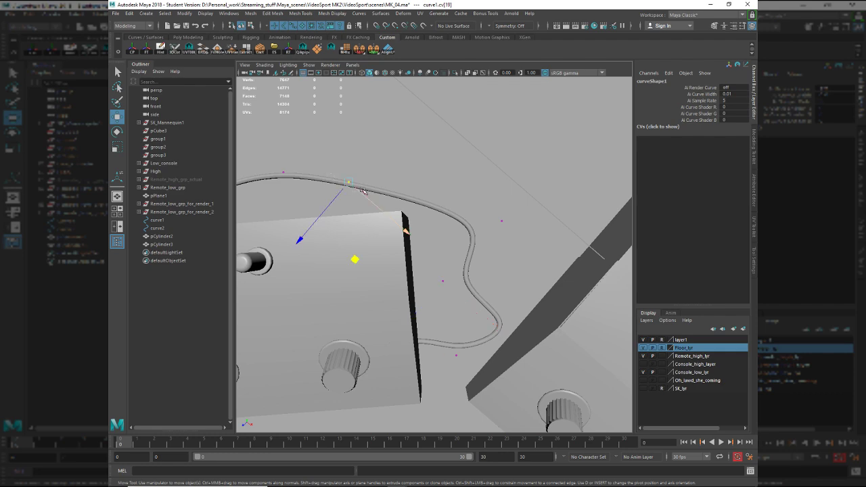
{"action": "middle_click_drag", "start_coordinate": [354, 260], "coordinate": [417, 269]}
{"action": "left_click_drag", "start_coordinate": [418, 269], "coordinate": [399, 271]}
{"action": "left_click_drag", "start_coordinate": [276, 166], "coordinate": [296, 177]}
{"action": "middle_click_drag", "start_coordinate": [289, 245], "coordinate": [303, 234]}
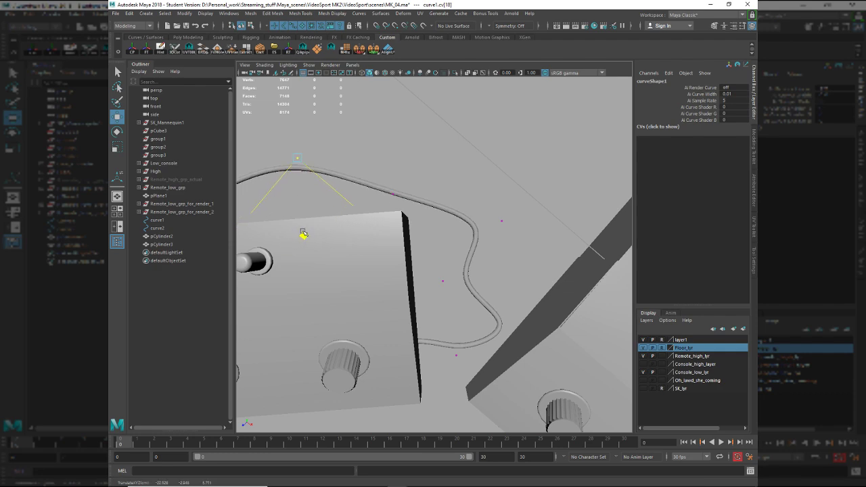
{"action": "left_click_drag", "start_coordinate": [349, 238], "coordinate": [346, 276], "text": "alt"}
{"action": "left_click_drag", "start_coordinate": [398, 337], "coordinate": [408, 387], "text": "alt"}
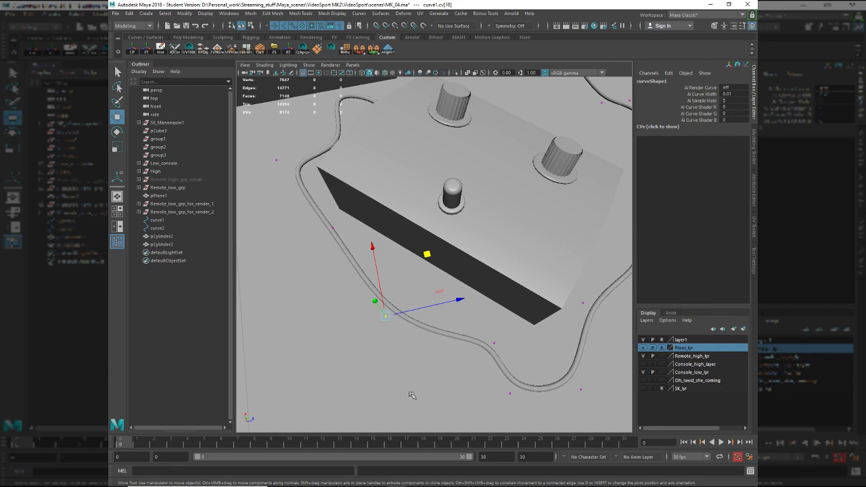
{"action": "left_click_drag", "start_coordinate": [409, 394], "coordinate": [482, 378], "text": "alt"}
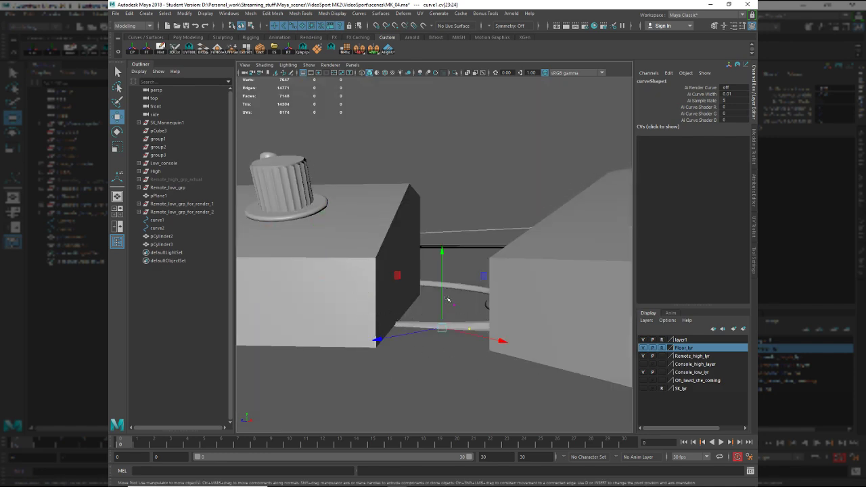
{"action": "left_click_drag", "start_coordinate": [447, 290], "coordinate": [437, 273]}
{"action": "left_click_drag", "start_coordinate": [413, 302], "coordinate": [432, 293], "text": "alt"}
{"action": "key", "text": "ctrl+z"}
{"action": "key", "text": "ctrl+z"}
- Adjust the height of the first curve's control vertices around cv[19] near the gap between the remote and the console
{"action": "left_click_drag", "start_coordinate": [399, 326], "coordinate": [381, 326], "text": "alt"}
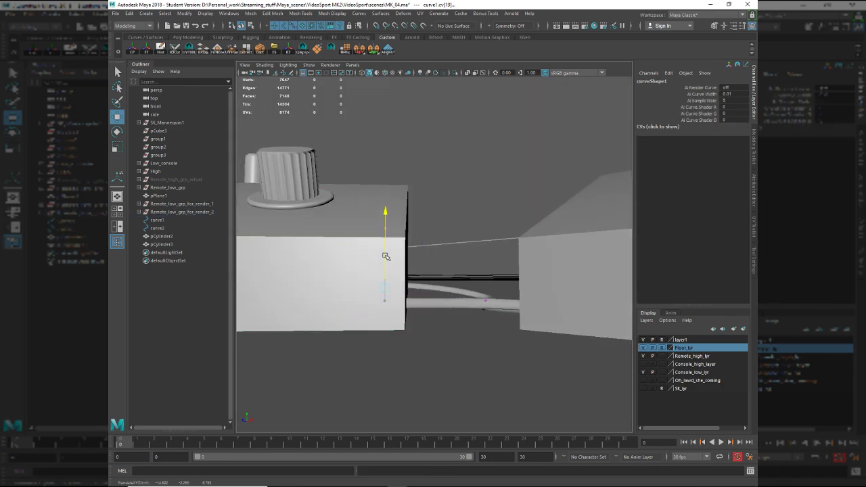
{"action": "mouse_move", "coordinate": [387, 274]}
{"action": "left_mouse_down", "text": "alt"}
{"action": "mouse_move", "coordinate": [396, 330]}
{"action": "mouse_move", "coordinate": [441, 271]}
{"action": "mouse_move", "coordinate": [400, 230]}
{"action": "left_mouse_up", "text": "alt"}
{"action": "left_click_drag", "start_coordinate": [349, 292], "coordinate": [350, 275]}
- Check the reference photos for the cable's exit point and move the first curve's end vertices cv[25] and cv[24] along the remote's side
{"action": "left_click_drag", "start_coordinate": [392, 346], "coordinate": [414, 275], "text": "alt"}
{"action": "key", "text": "alt+Tab"}
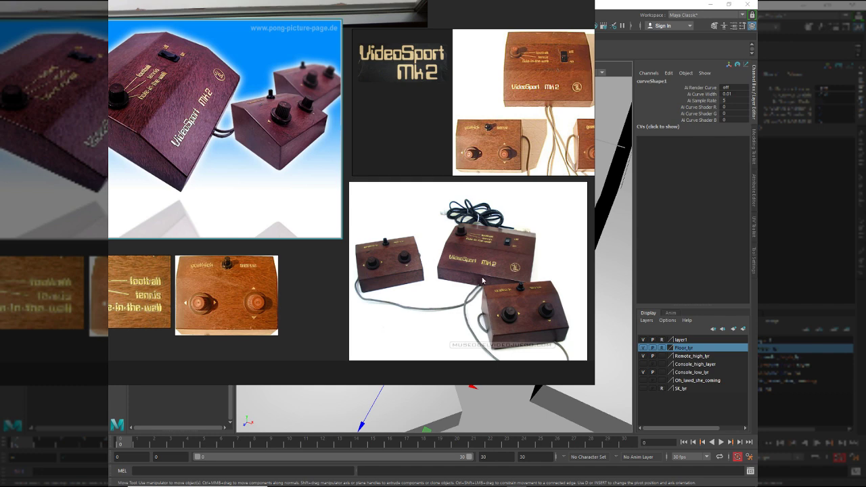
{"action": "key", "text": "alt+Tab"}
{"action": "left_click_drag", "start_coordinate": [463, 314], "coordinate": [398, 340], "text": "alt"}
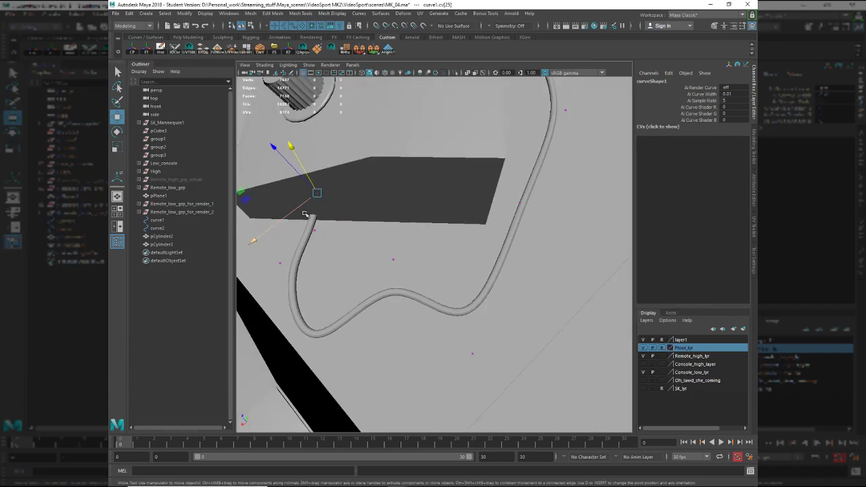
{"action": "key", "text": "ctrl+z"}
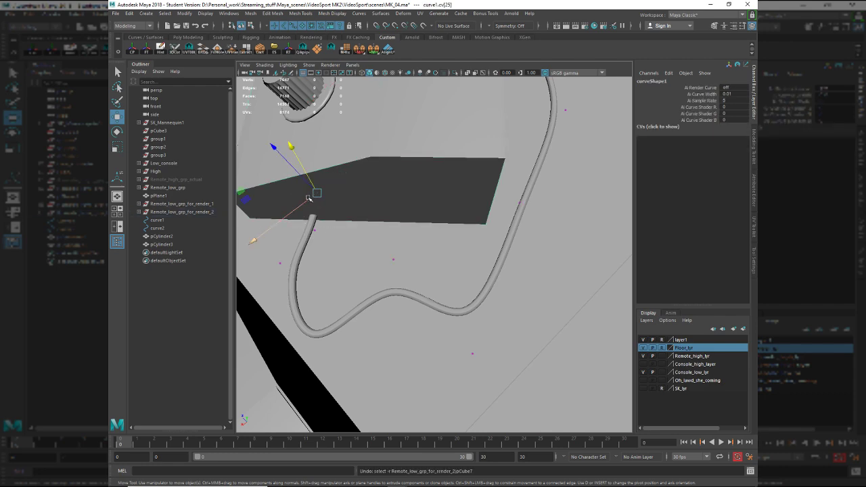
{"action": "left_click_drag", "start_coordinate": [337, 203], "coordinate": [410, 233], "text": "alt"}
{"action": "middle_click_drag", "start_coordinate": [254, 204], "coordinate": [402, 220]}
{"action": "left_click", "coordinate": [336, 241]}
{"action": "middle_click_drag", "start_coordinate": [264, 245], "coordinate": [423, 260]}
- Set the X, Y and Z scale of pCylinder3 beside the console's cable end to 0.14
{"action": "left_click_drag", "start_coordinate": [502, 361], "coordinate": [447, 237], "text": "alt"}
{"action": "left_click_drag", "start_coordinate": [430, 363], "coordinate": [339, 358], "text": "alt"}
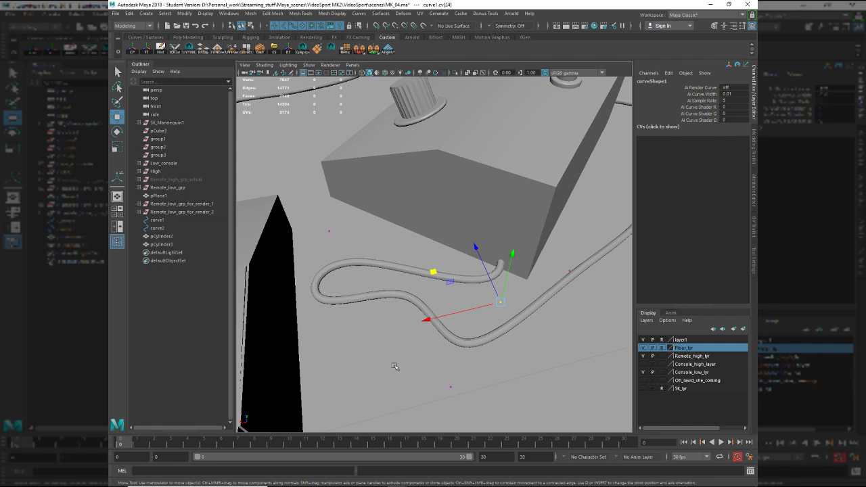
{"action": "left_click_drag", "start_coordinate": [371, 362], "coordinate": [414, 258], "text": "alt"}
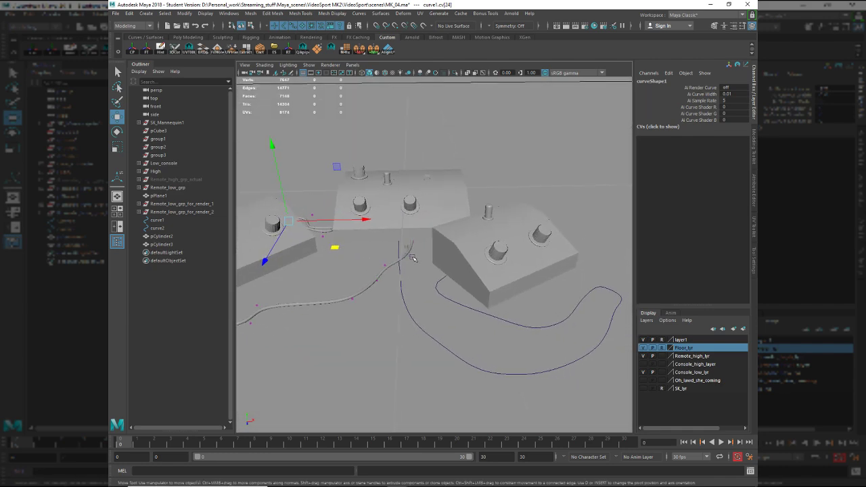
{"action": "right_click_drag", "start_coordinate": [430, 253], "coordinate": [508, 309], "text": "alt"}
{"action": "left_click_drag", "start_coordinate": [508, 310], "coordinate": [433, 265], "text": "alt"}
{"action": "right_click_drag", "start_coordinate": [433, 264], "coordinate": [474, 308], "text": "alt"}
{"action": "middle_click_drag", "start_coordinate": [446, 314], "coordinate": [527, 339], "text": "alt"}
{"action": "right_click_drag", "start_coordinate": [413, 304], "coordinate": [519, 402], "text": "alt"}
{"action": "middle_click_drag", "start_coordinate": [518, 342], "coordinate": [536, 350], "text": "alt"}
{"action": "left_click", "coordinate": [333, 289]}
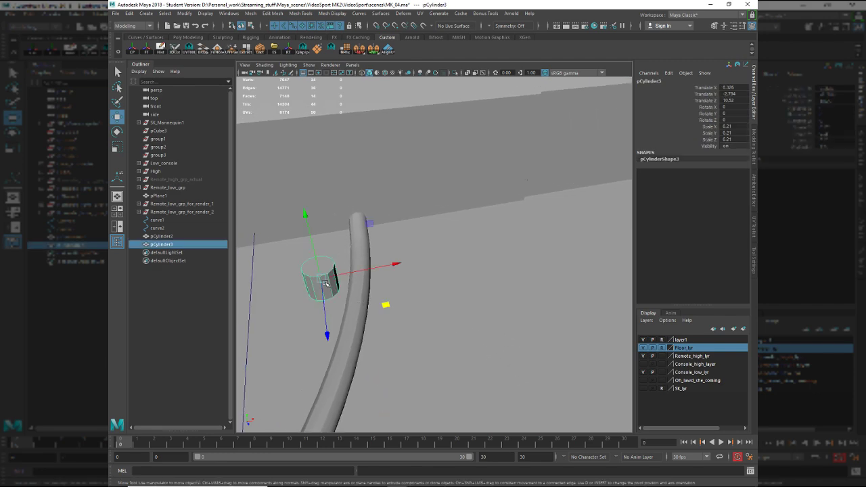
{"action": "left_click", "coordinate": [731, 127]}
{"action": "left_click_drag", "start_coordinate": [732, 129], "coordinate": [728, 139]}
{"action": "type", "text": "0.14"}
{"action": "key", "text": "Return"}
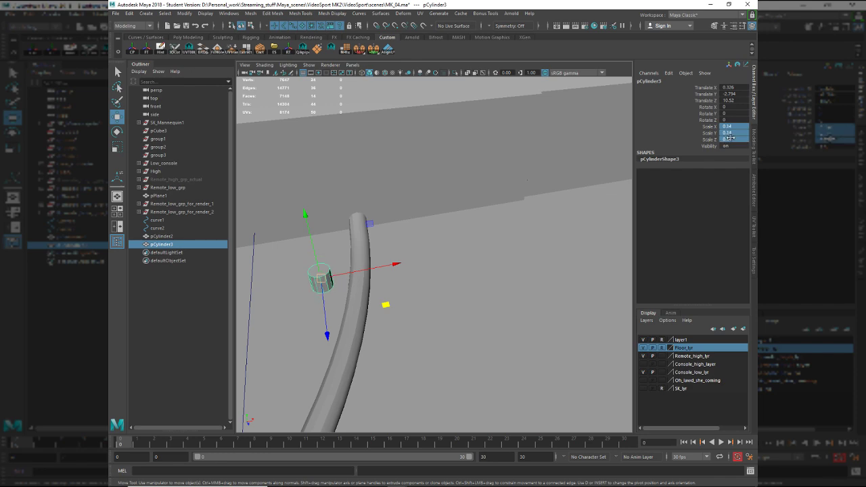
- Delete all faces of pCylinder3 except one cap face and return to selecting the whole object
{"action": "left_click_drag", "start_coordinate": [476, 220], "coordinate": [470, 203], "text": "alt"}
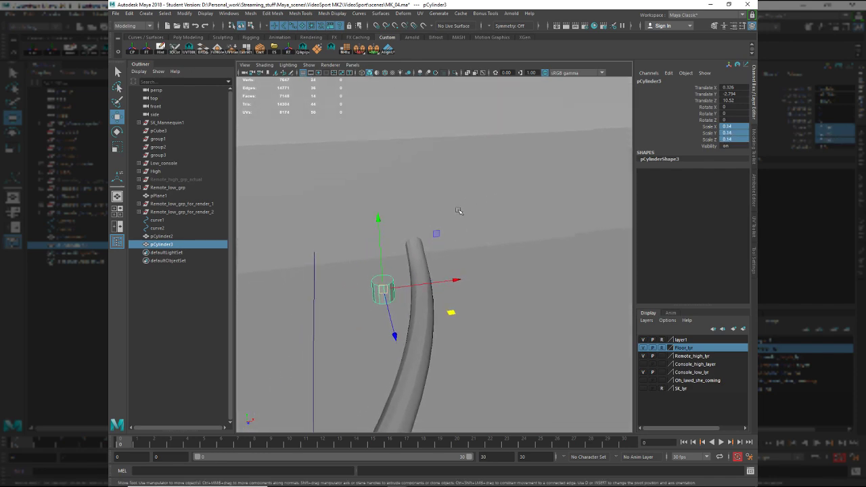
{"action": "right_click_drag", "start_coordinate": [470, 203], "coordinate": [526, 391], "text": "alt"}
{"action": "left_click_drag", "start_coordinate": [344, 290], "coordinate": [434, 319], "text": "alt"}
{"action": "key", "text": "F11"}
{"action": "key", "text": "Delete"}
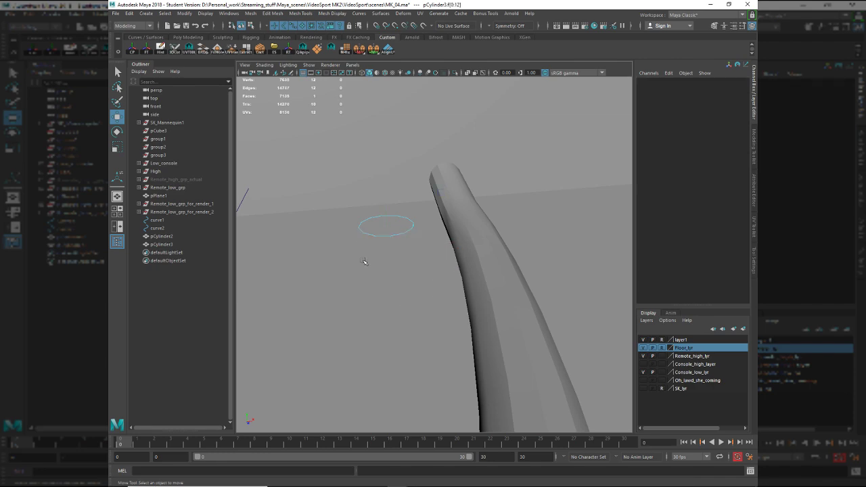
{"action": "left_click", "coordinate": [388, 223]}
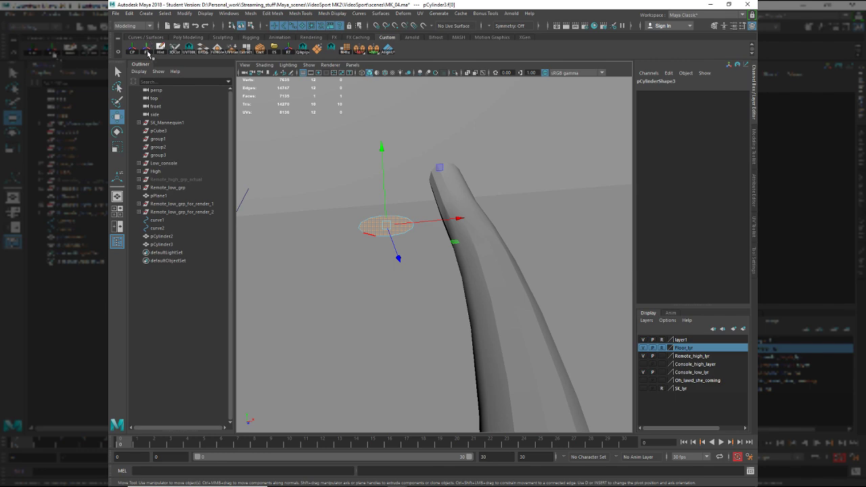
{"action": "key", "text": "F8"}
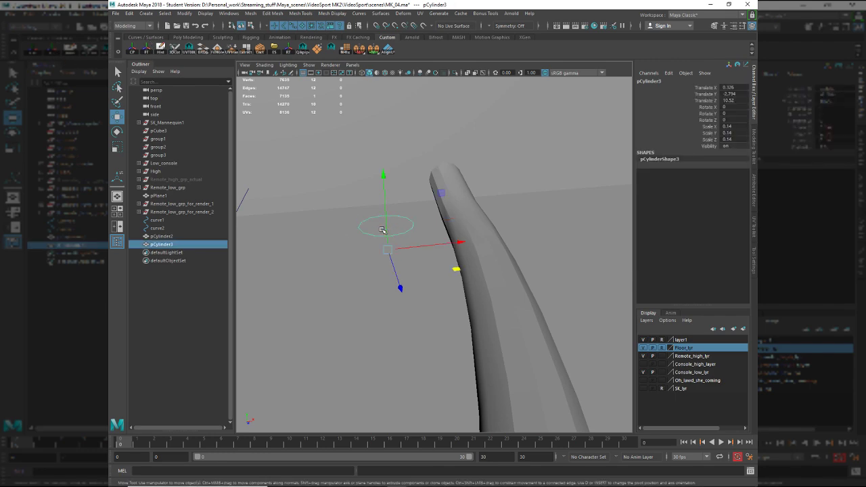
- Centre the pivot of pCylinder3 and snap it to the start of curve2 beside the console
{"action": "left_click", "coordinate": [133, 48]}
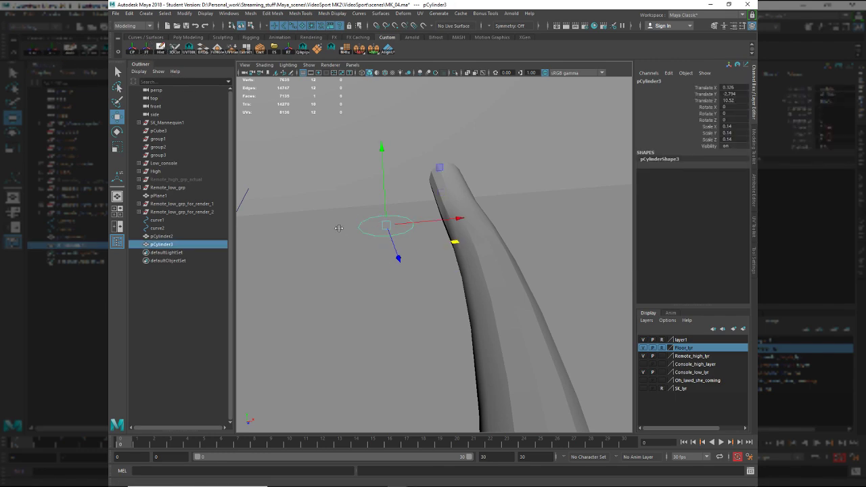
{"action": "mouse_move", "coordinate": [370, 279]}
{"action": "left_mouse_down", "text": "alt"}
{"action": "mouse_move", "coordinate": [547, 290]}
{"action": "mouse_move", "coordinate": [350, 282]}
{"action": "mouse_move", "coordinate": [382, 283]}
{"action": "left_mouse_up", "text": "alt"}
{"action": "key", "text": "d"}
{"action": "key", "text": "c"}
{"action": "middle_click_drag", "start_coordinate": [389, 297], "coordinate": [311, 200]}
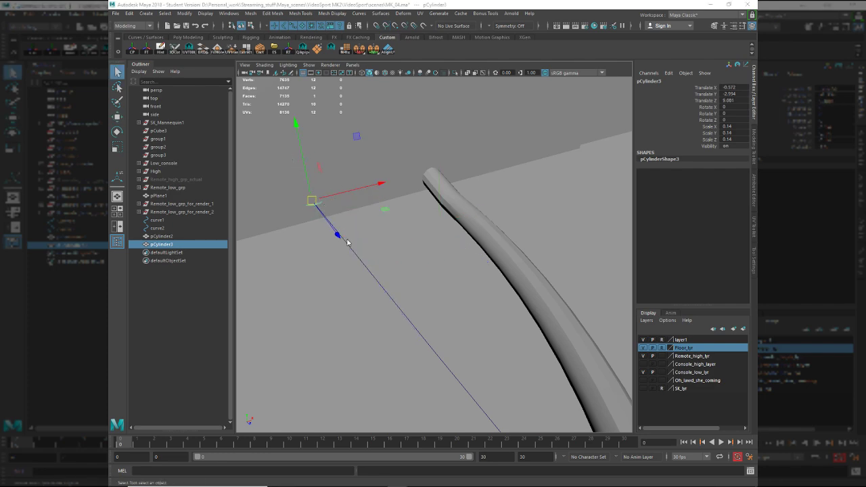
{"action": "key", "text": "q"}
- Save the scene as a new version named MK_05 in the scenes folder
{"action": "key", "text": "ctrl+shift+s"}
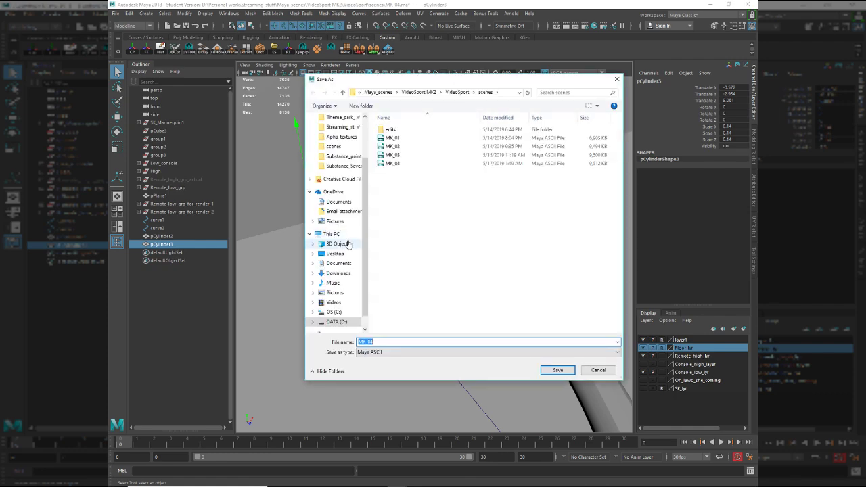
{"action": "left_click", "coordinate": [414, 168]}
{"action": "left_click", "coordinate": [398, 341]}
{"action": "left_click", "coordinate": [397, 341]}
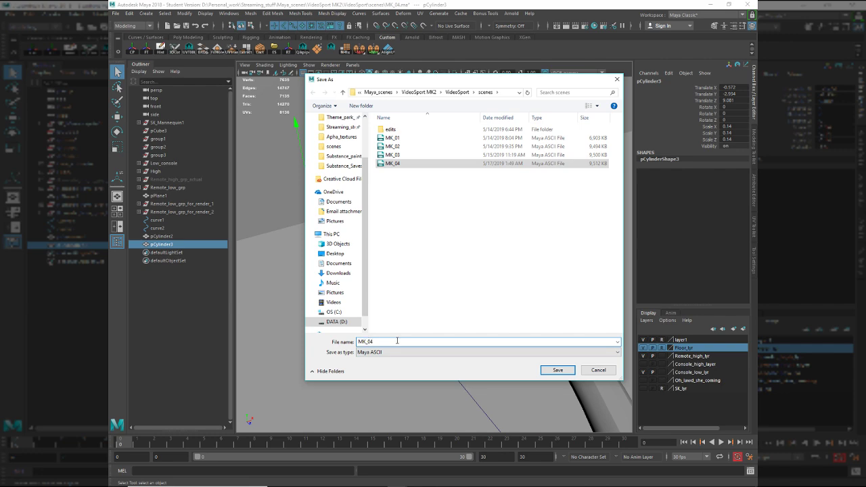
{"action": "key", "text": "BackSpace"}
{"action": "type", "text": "5"}
{"action": "key", "text": "Return"}
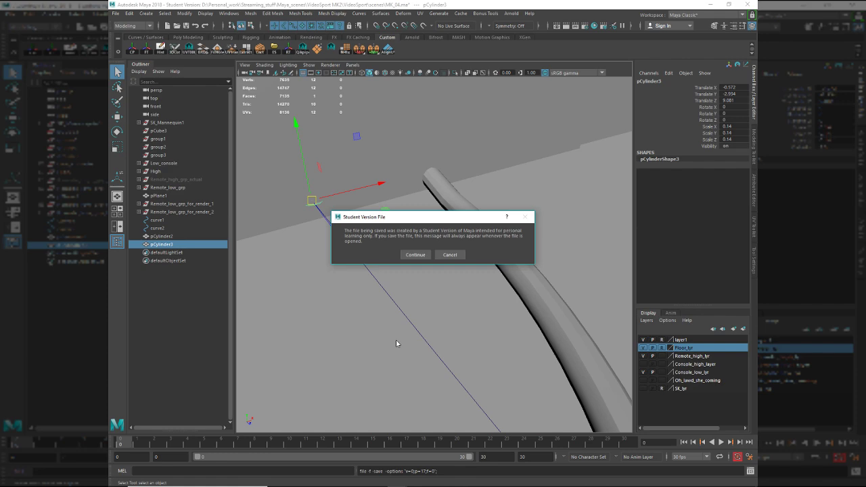
{"action": "key", "text": "Return"}
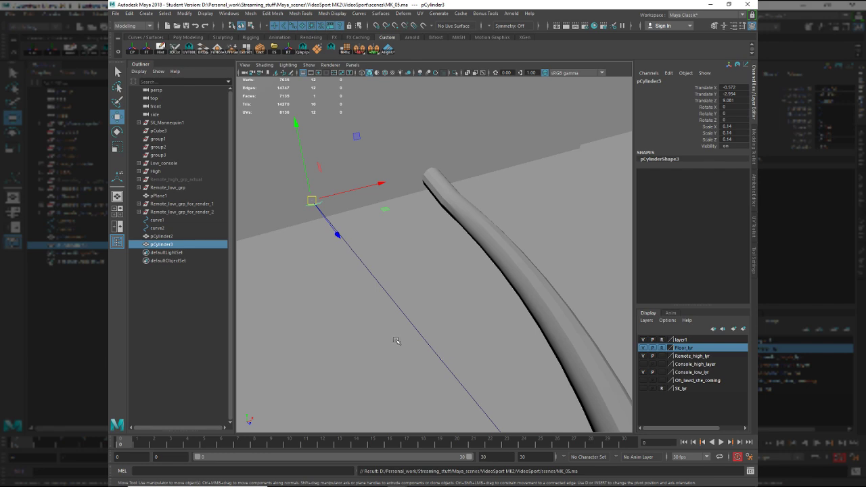
- Rotate pCylinder3 90 degrees about X so that its face points along curve2
{"action": "key", "text": "e"}
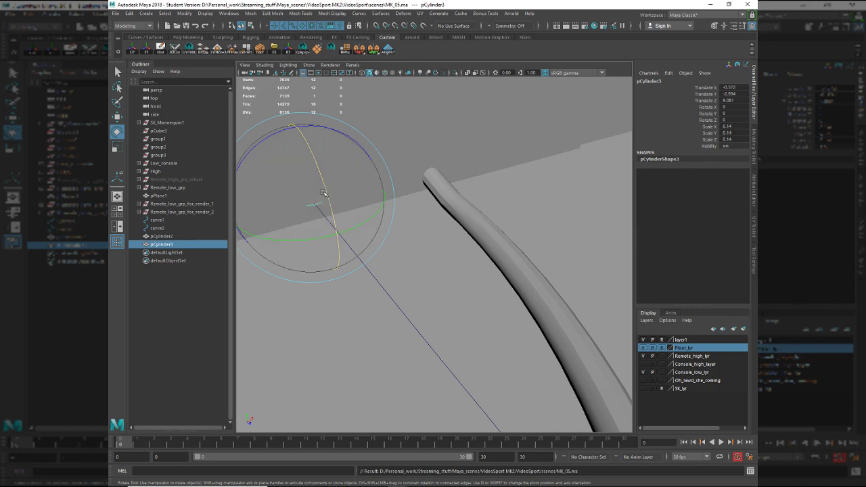
{"action": "left_click_drag", "start_coordinate": [325, 189], "coordinate": [368, 274]}
{"action": "key", "text": "w"}
- Extrude the face of pCylinder3 along curve2 with 400 divisions
{"action": "middle_click_drag", "start_coordinate": [367, 274], "coordinate": [493, 320], "text": "alt"}
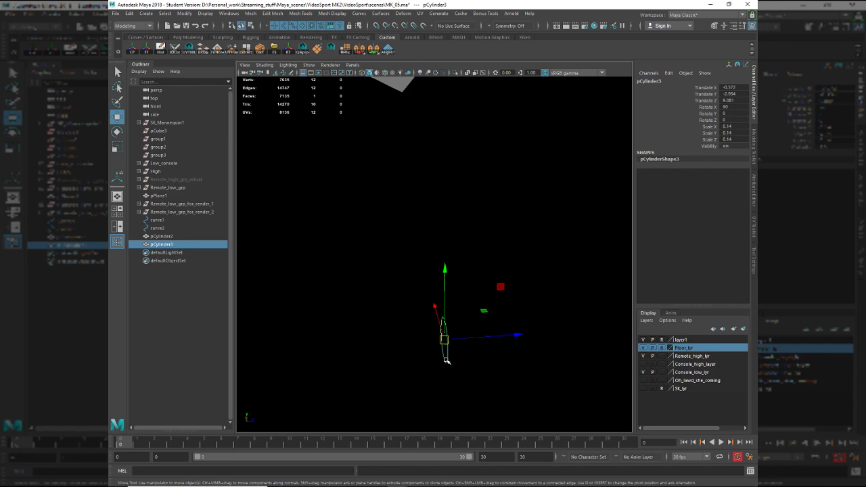
{"action": "key", "text": "F11"}
{"action": "left_click_drag", "start_coordinate": [568, 368], "coordinate": [465, 370], "text": "alt"}
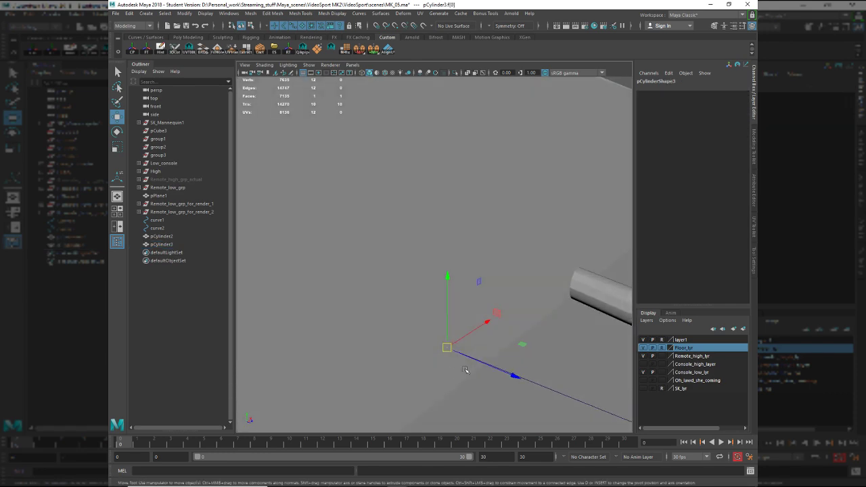
{"action": "left_click", "coordinate": [549, 388]}
{"action": "key", "text": "ctrl+e"}
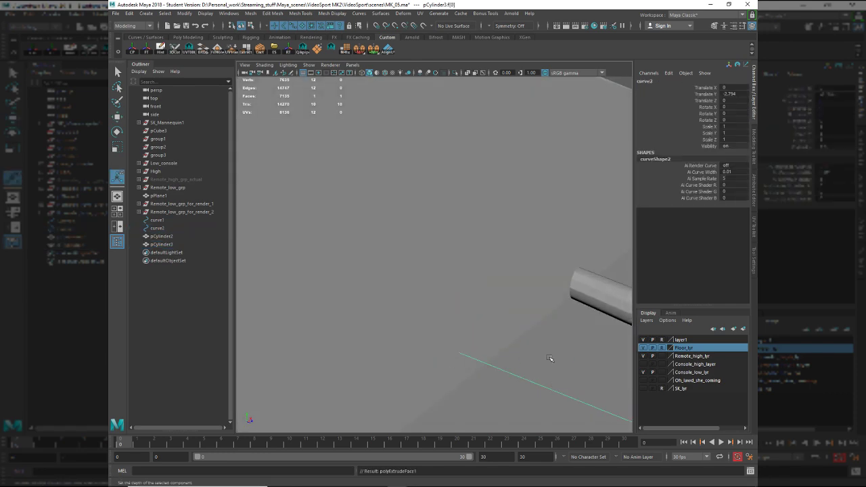
{"action": "left_click", "coordinate": [562, 352]}
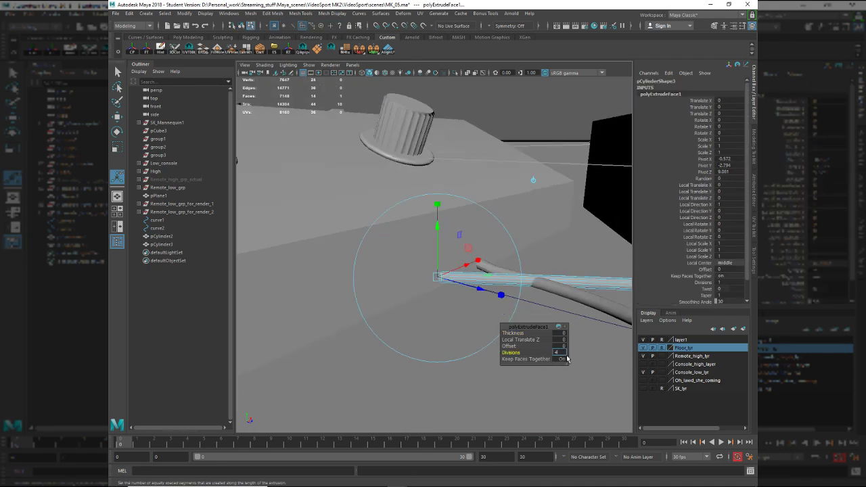
{"action": "key", "text": "Return"}
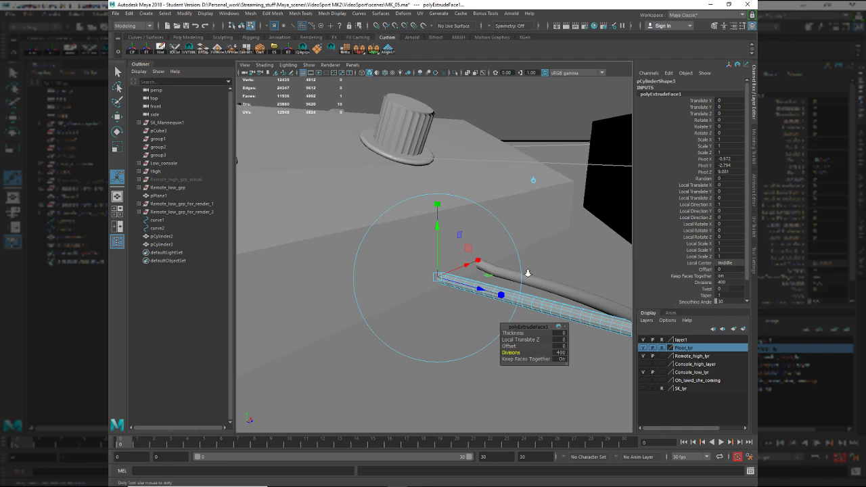
- Examine the extruded second cable from several angles and compare its course with the reference photos
{"action": "right_click_drag", "start_coordinate": [528, 272], "coordinate": [458, 269], "text": "alt"}
{"action": "middle_click_drag", "start_coordinate": [457, 269], "coordinate": [334, 276], "text": "alt"}
{"action": "left_click_drag", "start_coordinate": [399, 311], "coordinate": [518, 224], "text": "alt"}
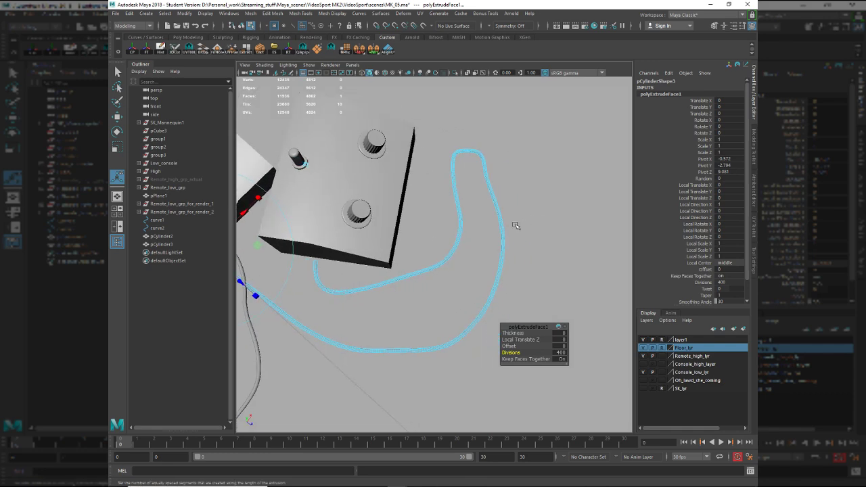
{"action": "key", "text": "alt+Tab"}
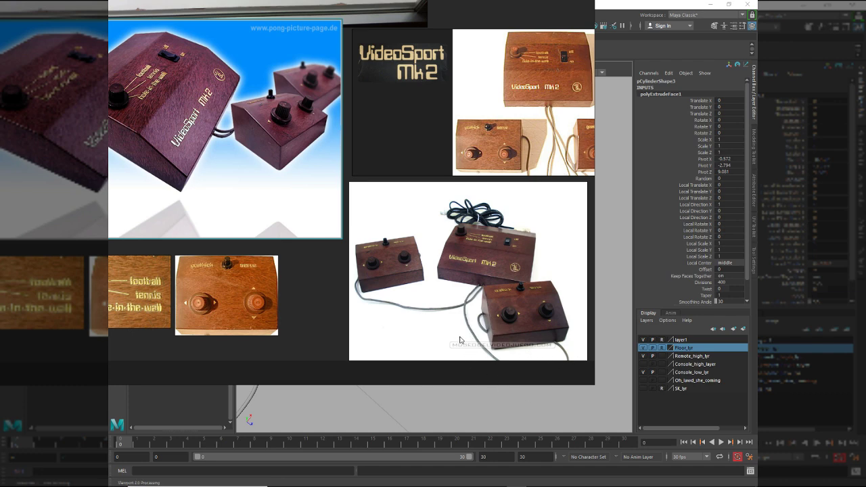
{"action": "key", "text": "alt+Tab"}
{"action": "middle_click_drag", "start_coordinate": [443, 358], "coordinate": [479, 347], "text": "alt"}
{"action": "scroll", "coordinate": [479, 347], "scroll_direction": "up", "scroll_amount": 4}
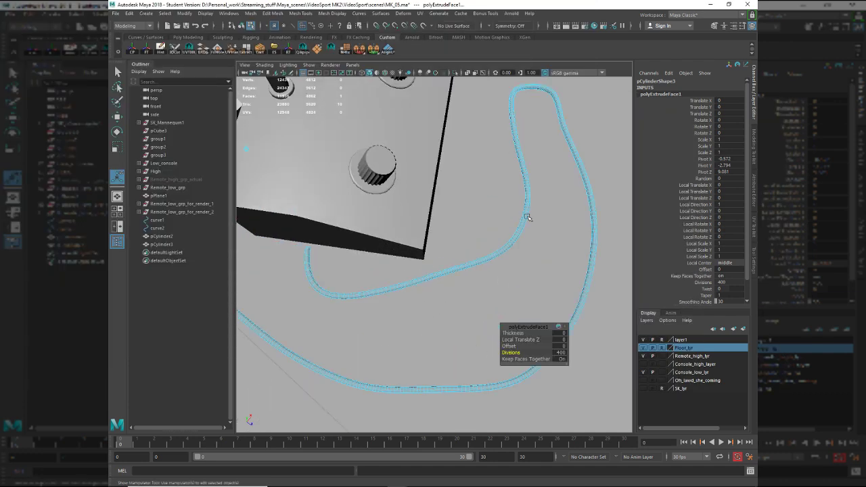
{"action": "left_click_drag", "start_coordinate": [512, 175], "coordinate": [498, 275], "text": "alt"}
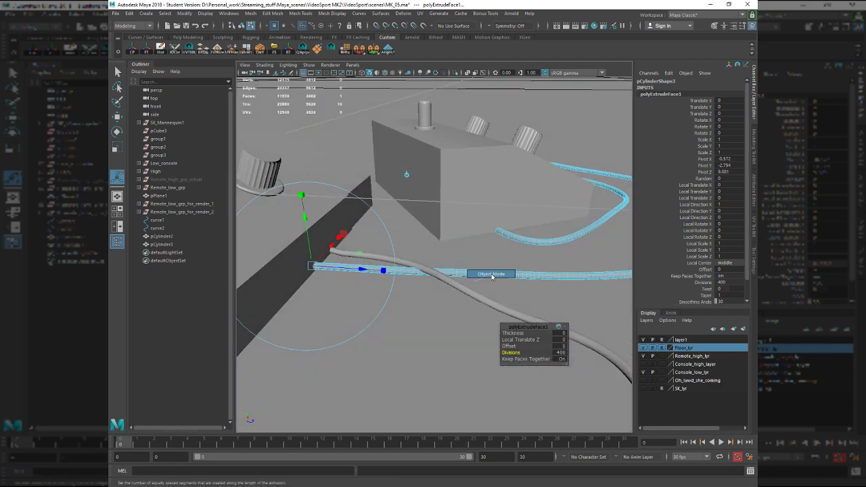
- Return to object selection and add pCylinder3 to the display layer layer1
{"action": "key", "text": "q"}
{"action": "left_click", "coordinate": [499, 275]}
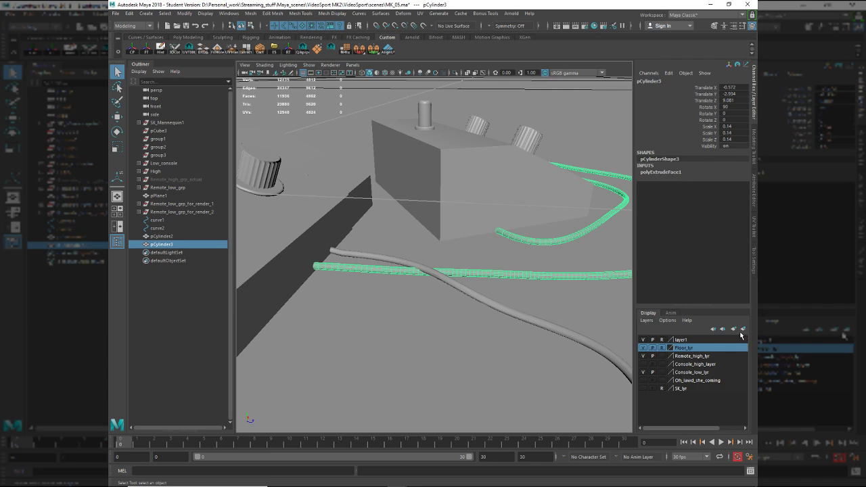
{"action": "left_click", "coordinate": [680, 340]}
{"action": "right_click", "coordinate": [681, 340]}
{"action": "left_click", "coordinate": [694, 359]}
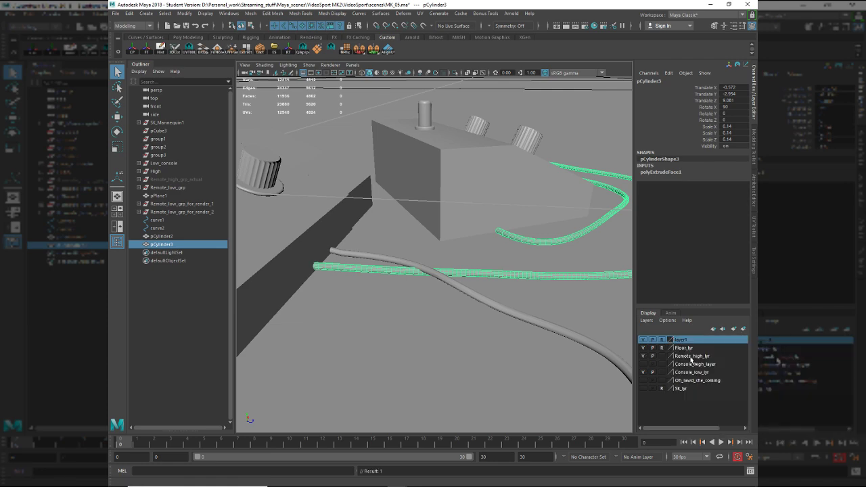
- Select curve2 inside the second cable, show its control vertices and turn on X-ray shading
{"action": "key", "text": "F9"}
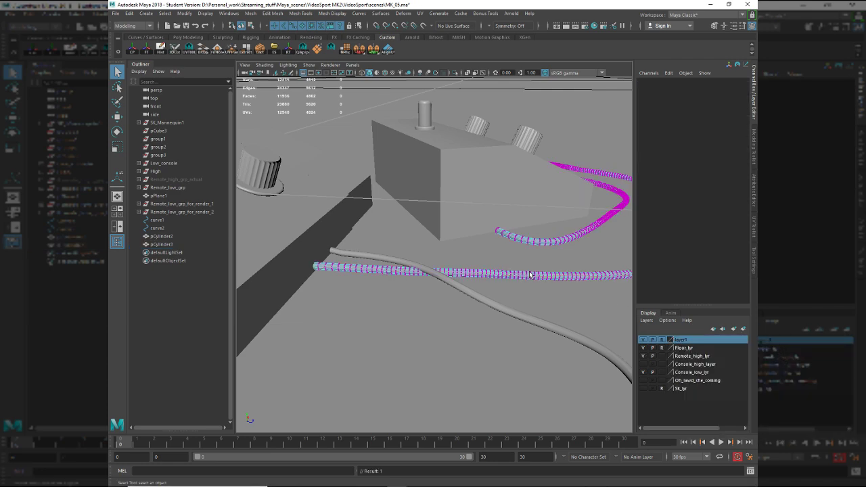
{"action": "right_click_drag", "start_coordinate": [541, 269], "coordinate": [559, 252]}
{"action": "left_click", "coordinate": [542, 275]}
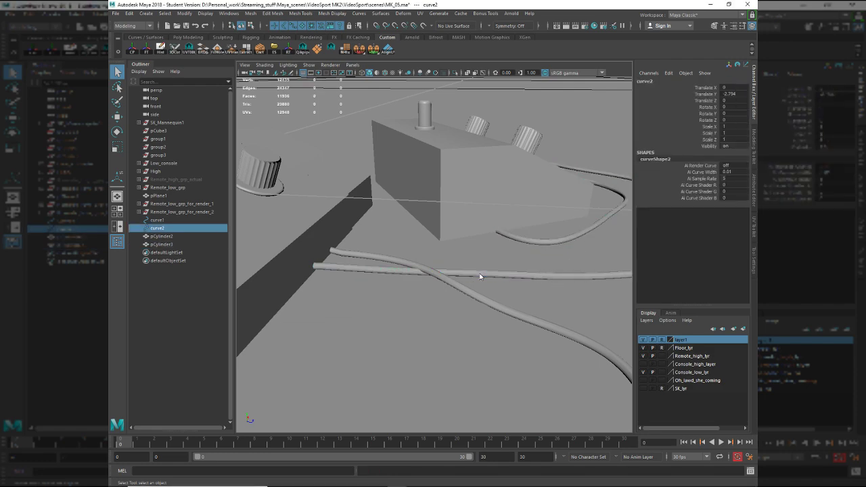
{"action": "key", "text": "F8"}
{"action": "left_click_drag", "start_coordinate": [450, 273], "coordinate": [379, 279], "text": "alt"}
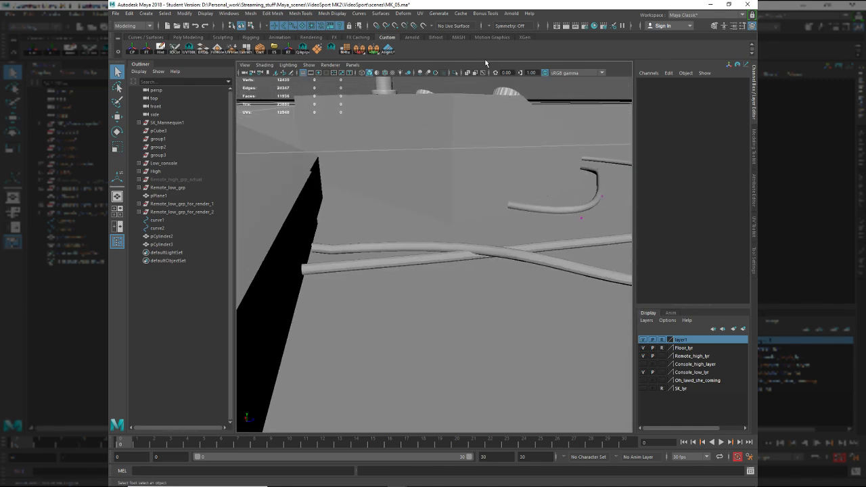
{"action": "left_click", "coordinate": [467, 74]}
{"action": "mouse_move", "coordinate": [519, 288]}
{"action": "left_mouse_down", "text": "alt"}
{"action": "mouse_move", "coordinate": [430, 293]}
{"action": "mouse_move", "coordinate": [442, 299]}
{"action": "mouse_move", "coordinate": [400, 291]}
{"action": "left_mouse_up", "text": "alt"}
- Check the reference photo and move curve2's cv[1] and cv[2] sideways to reshape the cable's bend near the console
{"action": "key", "text": "alt+Tab"}
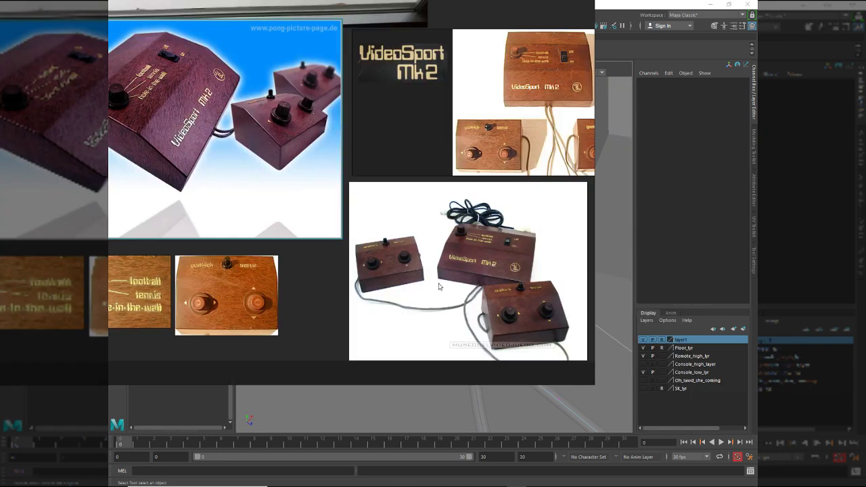
{"action": "key", "text": "alt+Tab"}
{"action": "left_click_drag", "start_coordinate": [441, 315], "coordinate": [440, 251], "text": "alt"}
{"action": "key", "text": "w"}
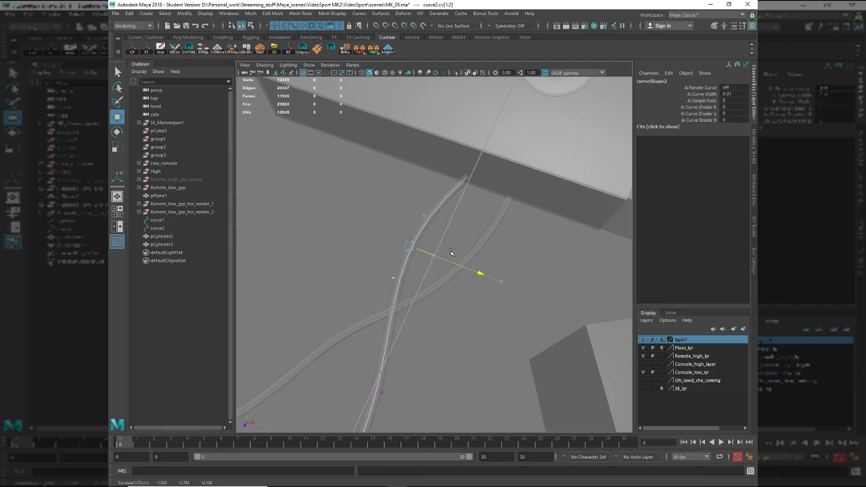
{"action": "left_click_drag", "start_coordinate": [404, 195], "coordinate": [442, 219]}
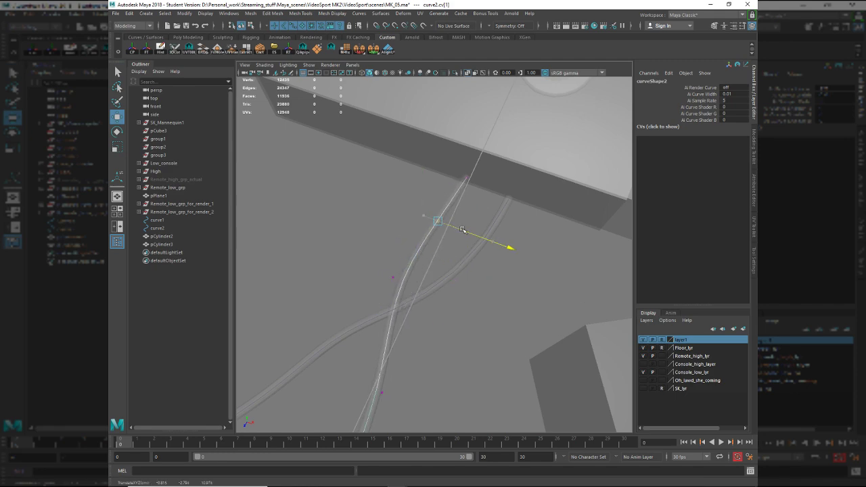
{"action": "left_click_drag", "start_coordinate": [376, 267], "coordinate": [422, 303]}
{"action": "left_click_drag", "start_coordinate": [433, 293], "coordinate": [408, 280]}
- Compare the crossing of the two cables in front of the console with the reference photos
{"action": "key", "text": "alt+Tab"}
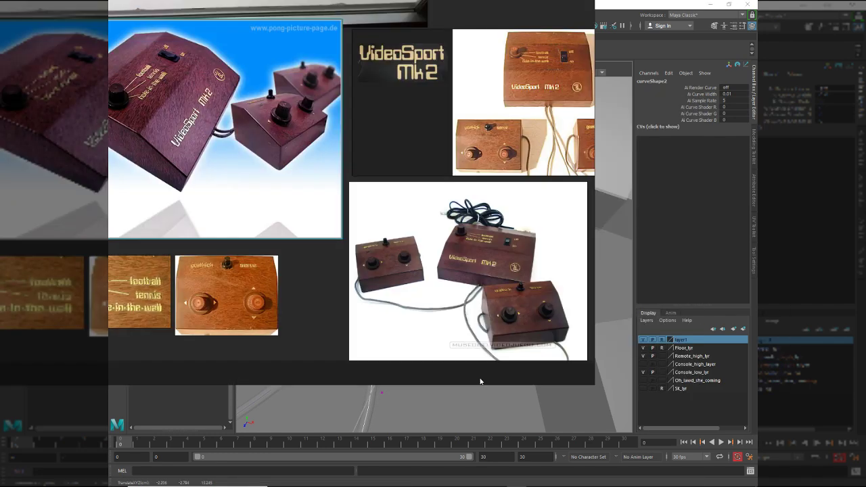
{"action": "key", "text": "alt+Tab"}
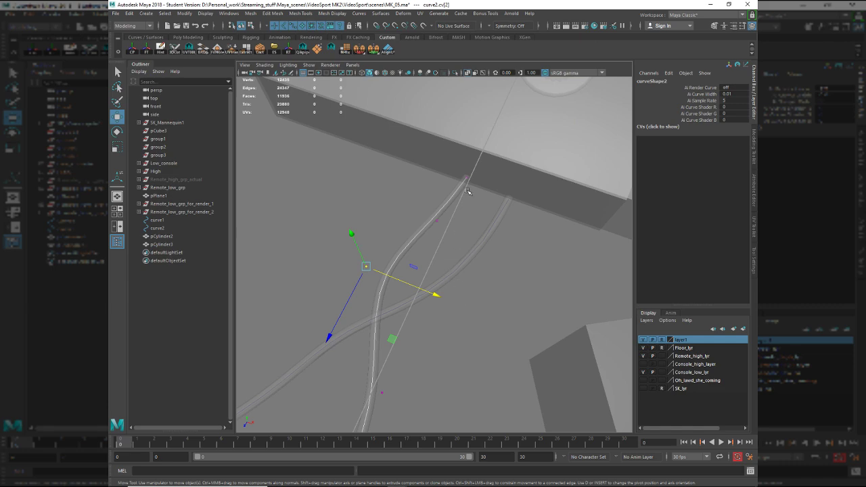
{"action": "left_click_drag", "start_coordinate": [467, 191], "coordinate": [547, 268], "text": "alt"}
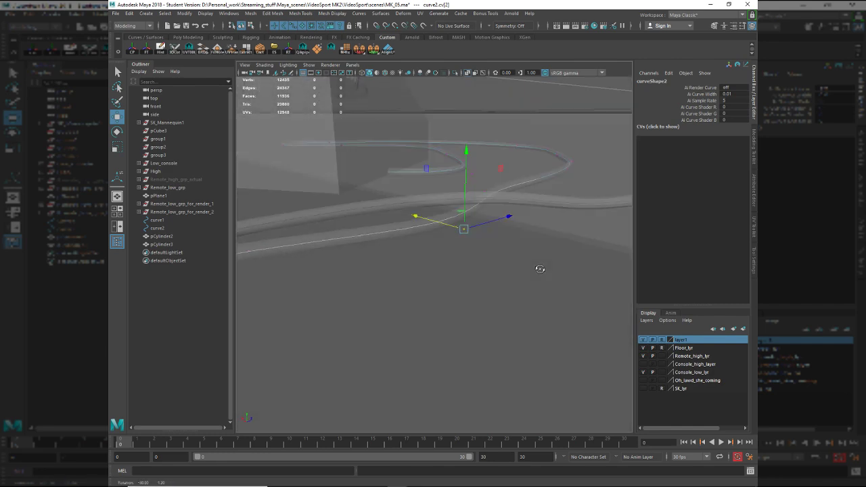
{"action": "key", "text": "alt+Tab"}
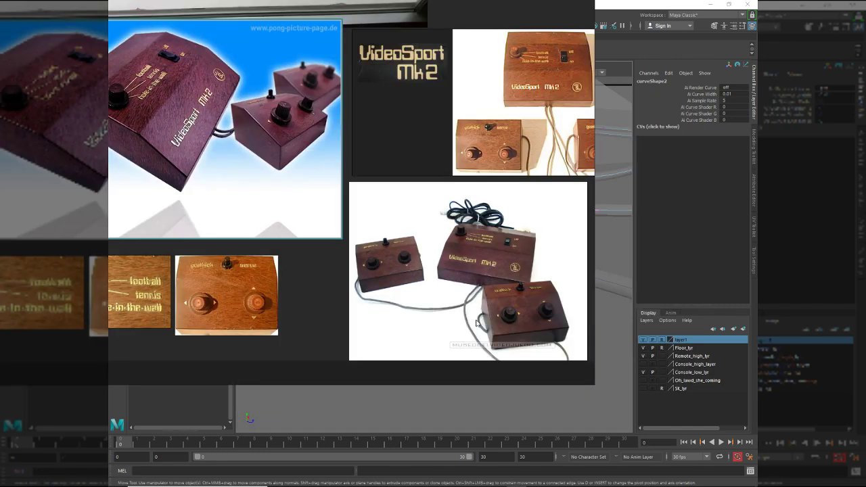
{"action": "key", "text": "alt+Tab"}
{"action": "left_click_drag", "start_coordinate": [512, 324], "coordinate": [454, 319], "text": "alt"}
{"action": "key", "text": "alt+Tab"}
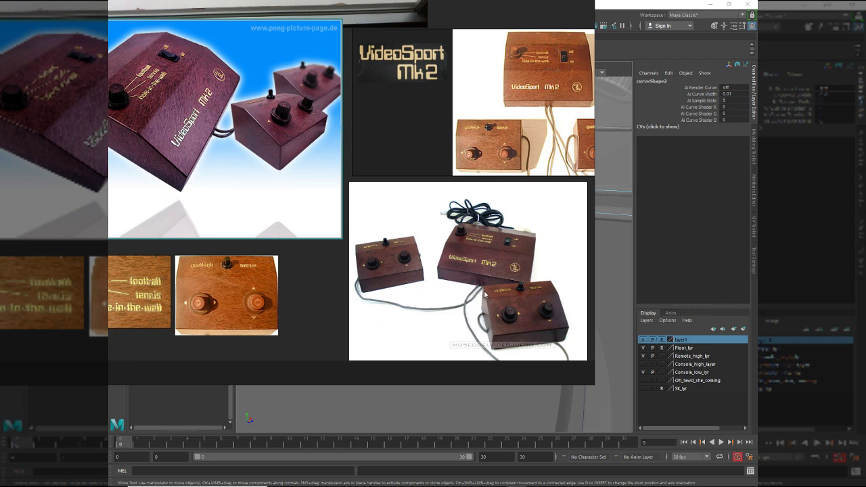
{"action": "key", "text": "alt+Tab"}
{"action": "left_click_drag", "start_coordinate": [389, 311], "coordinate": [373, 312], "text": "alt"}
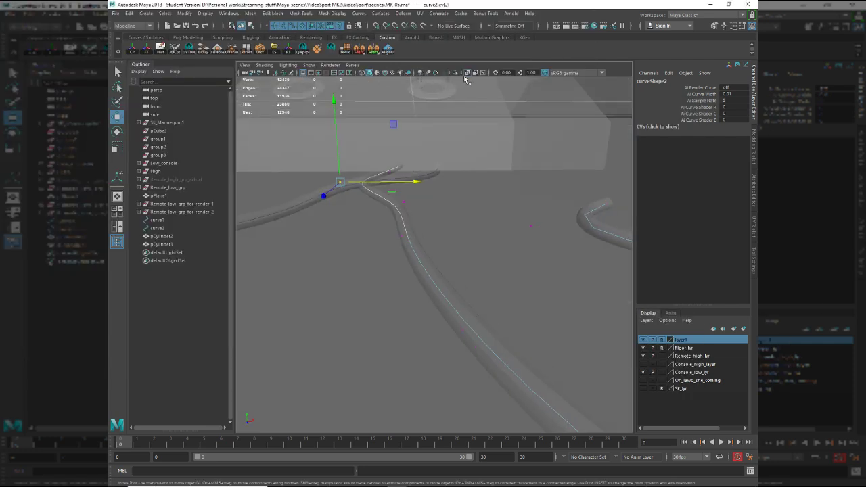
- Turn off X-ray shading, adjust cv[2] of curve2 near the cable crossing and inspect the cable beside the remote
{"action": "left_click_drag", "start_coordinate": [467, 83], "coordinate": [504, 211], "text": "alt"}
{"action": "left_click_drag", "start_coordinate": [451, 184], "coordinate": [433, 194]}
{"action": "left_click_drag", "start_coordinate": [343, 162], "coordinate": [343, 163]}
{"action": "left_click_drag", "start_coordinate": [344, 163], "coordinate": [298, 181], "text": "alt"}
{"action": "middle_click_drag", "start_coordinate": [297, 181], "coordinate": [401, 186], "text": "alt"}
{"action": "left_click_drag", "start_coordinate": [401, 185], "coordinate": [258, 257], "text": "alt"}
{"action": "left_click_drag", "start_coordinate": [553, 260], "coordinate": [444, 239], "text": "alt"}
{"action": "right_click_drag", "start_coordinate": [445, 240], "coordinate": [451, 236], "text": "alt"}
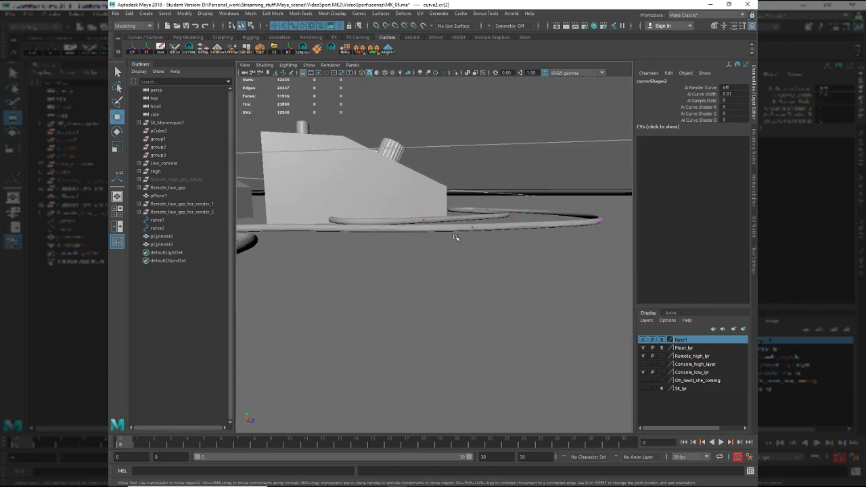
- Select several spaced control vertices along curve2 and adjust their height so the cable undulates around the remote
{"action": "left_click_drag", "start_coordinate": [451, 236], "coordinate": [359, 233], "text": "alt"}
{"action": "left_click_drag", "start_coordinate": [520, 257], "coordinate": [435, 280], "text": "alt"}
{"action": "left_click_drag", "start_coordinate": [536, 248], "coordinate": [510, 255], "text": "shift"}
{"action": "key", "text": "ctrl+z"}
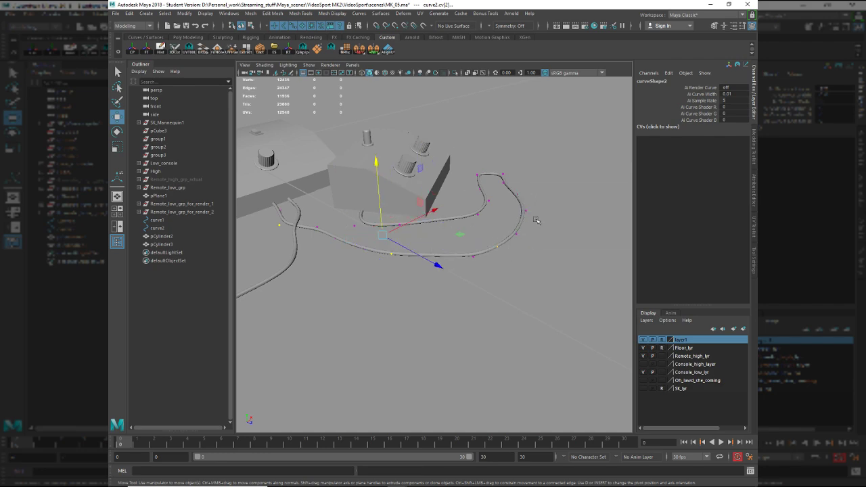
{"action": "middle_click_drag", "start_coordinate": [513, 190], "coordinate": [532, 221]}
{"action": "middle_click_drag", "start_coordinate": [507, 187], "coordinate": [501, 180]}
{"action": "left_click_drag", "start_coordinate": [494, 184], "coordinate": [369, 196], "text": "alt"}
{"action": "middle_click_drag", "start_coordinate": [545, 284], "coordinate": [388, 259], "text": "alt"}
{"action": "right_click_drag", "start_coordinate": [388, 259], "coordinate": [521, 366], "text": "alt"}
{"action": "left_click_drag", "start_coordinate": [474, 256], "coordinate": [515, 269], "text": "alt"}
{"action": "left_click_drag", "start_coordinate": [406, 281], "coordinate": [467, 251], "text": "alt"}
{"action": "left_click_drag", "start_coordinate": [413, 242], "coordinate": [403, 185], "text": "alt"}
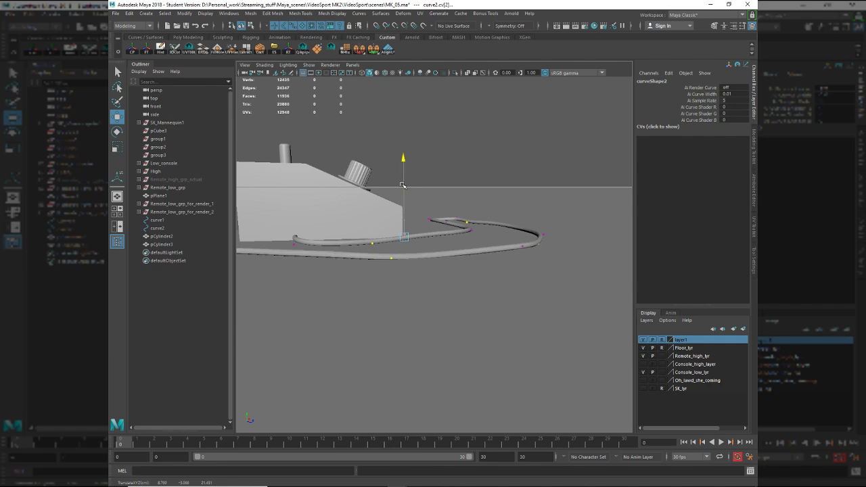
{"action": "left_click_drag", "start_coordinate": [413, 239], "coordinate": [446, 241], "text": "alt"}
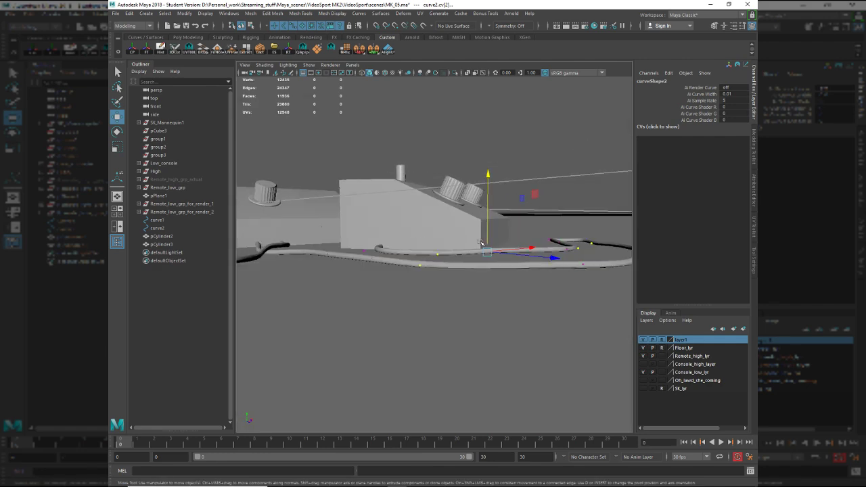
{"action": "left_click_drag", "start_coordinate": [510, 267], "coordinate": [525, 295], "text": "alt"}
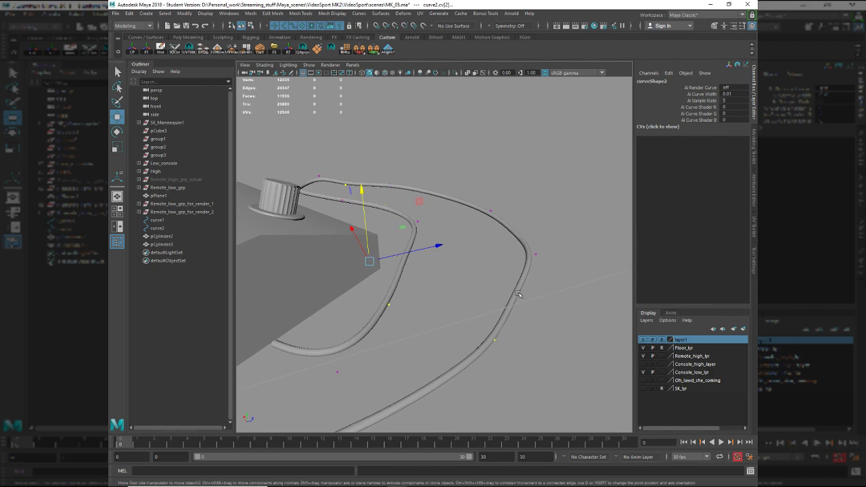
- Scale the selected spaced control vertices of curve2 beside the remote, adjust their pivot, and select cv[16] for moving
{"action": "key", "text": "r"}
{"action": "mouse_move", "coordinate": [529, 284]}
{"action": "middle_mouse_down"}
{"action": "mouse_move", "coordinate": [535, 280]}
{"action": "mouse_move", "coordinate": [516, 274]}
{"action": "mouse_move", "coordinate": [525, 271]}
{"action": "middle_mouse_up"}
{"action": "left_click_drag", "start_coordinate": [525, 271], "coordinate": [465, 356], "text": "alt"}
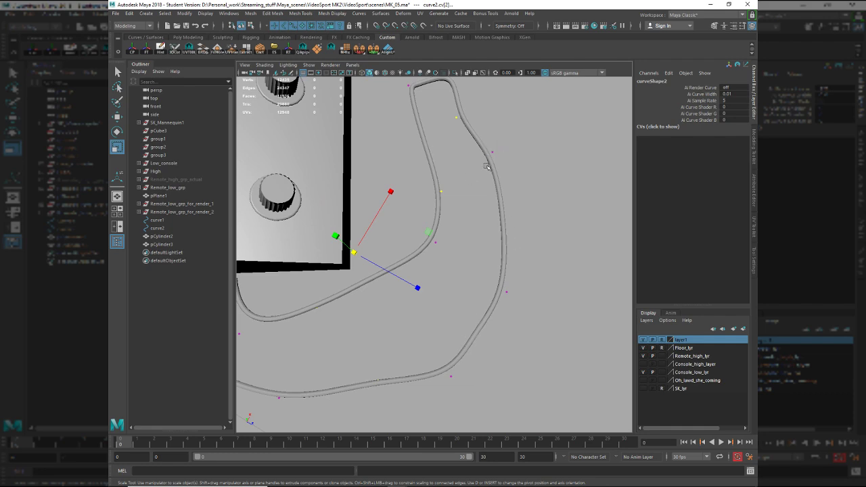
{"action": "middle_click_drag", "start_coordinate": [486, 163], "coordinate": [478, 212], "text": "alt"}
{"action": "key", "text": "d"}
{"action": "middle_click_drag", "start_coordinate": [439, 252], "coordinate": [536, 247]}
{"action": "key", "text": "d"}
{"action": "left_click_drag", "start_coordinate": [382, 106], "coordinate": [404, 147]}
{"action": "key", "text": "w"}
{"action": "left_click_drag", "start_coordinate": [485, 207], "coordinate": [405, 216], "text": "alt"}
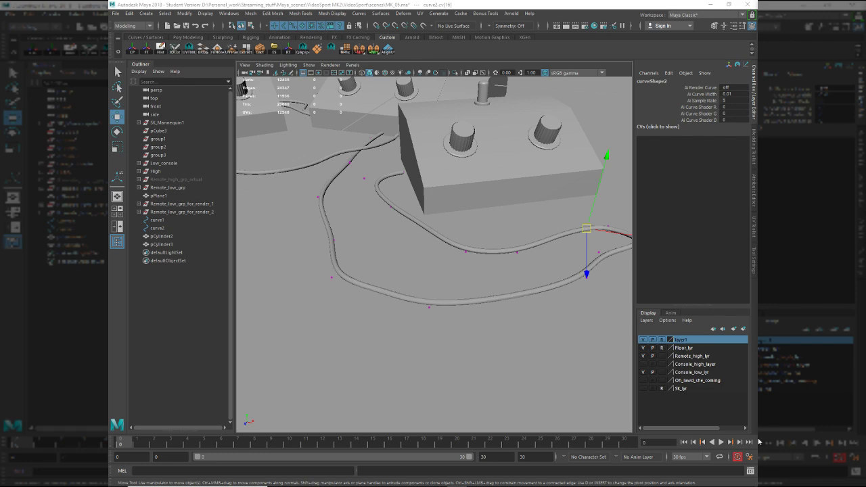
{"action": "mouse_move", "coordinate": [643, 484]}
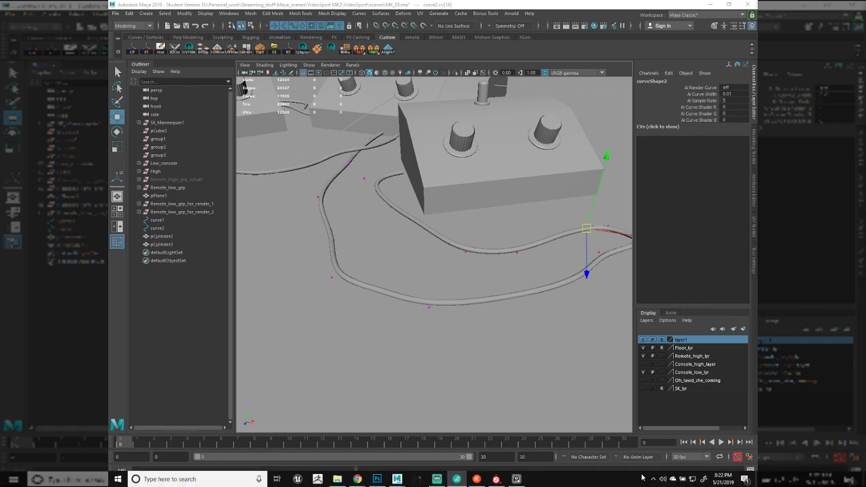
{"action": "left_click", "coordinate": [665, 481]}
{"action": "scroll", "coordinate": [680, 461], "scroll_direction": "up", "scroll_amount": 5}
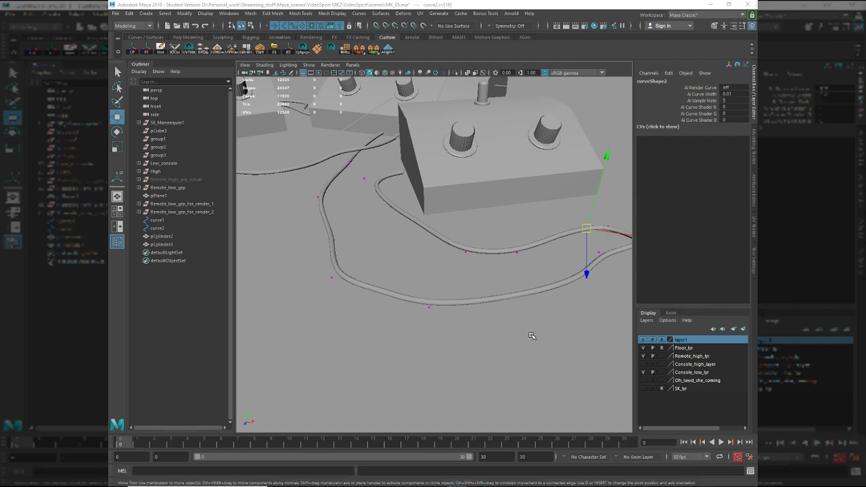
- Select the end control vertices of curve2 where the cable enters the remote and shift them horizontally to reposition the cable's end
{"action": "left_click_drag", "start_coordinate": [452, 241], "coordinate": [469, 236], "text": "alt"}
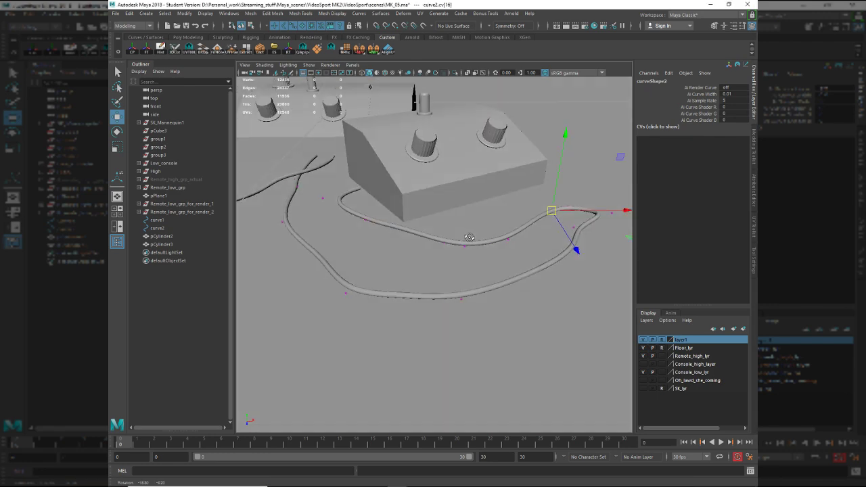
{"action": "mouse_move", "coordinate": [418, 230]}
{"action": "left_mouse_down", "text": "alt"}
{"action": "mouse_move", "coordinate": [462, 249]}
{"action": "mouse_move", "coordinate": [387, 263]}
{"action": "left_mouse_up", "text": "alt"}
{"action": "right_click_drag", "start_coordinate": [387, 263], "coordinate": [534, 290], "text": "alt"}
{"action": "middle_click_drag", "start_coordinate": [362, 222], "coordinate": [376, 223], "text": "alt"}
{"action": "left_click_drag", "start_coordinate": [376, 224], "coordinate": [444, 273]}
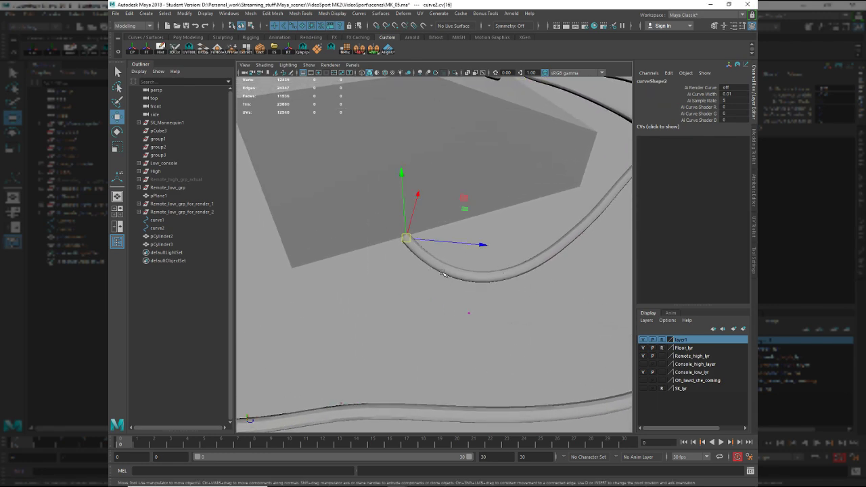
{"action": "left_click_drag", "start_coordinate": [413, 249], "coordinate": [500, 208], "text": "alt"}
{"action": "left_click_drag", "start_coordinate": [434, 269], "coordinate": [499, 330], "text": "shift"}
{"action": "left_click_drag", "start_coordinate": [518, 231], "coordinate": [402, 194]}
{"action": "left_click_drag", "start_coordinate": [316, 225], "coordinate": [367, 277], "text": "shift"}
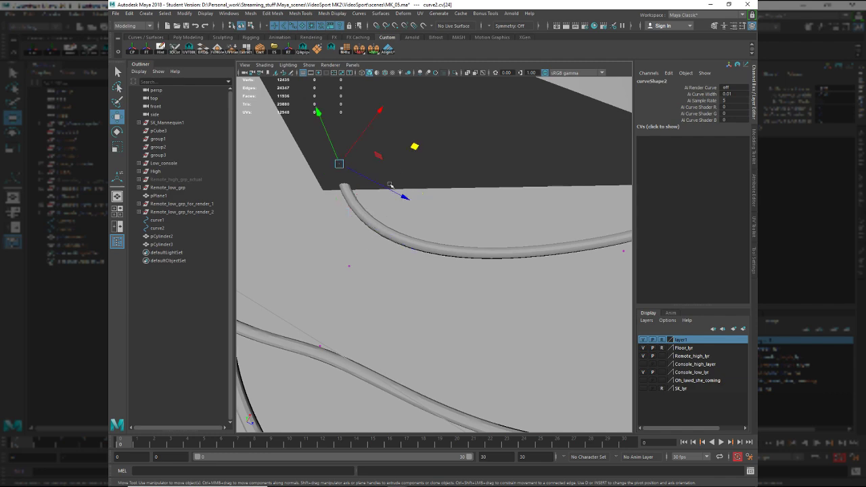
{"action": "middle_click_drag", "start_coordinate": [414, 146], "coordinate": [436, 152]}
- Inspect the shape of the cable around the remote from several angles
{"action": "left_click_drag", "start_coordinate": [420, 187], "coordinate": [404, 328], "text": "alt"}
{"action": "left_click_drag", "start_coordinate": [469, 306], "coordinate": [456, 306], "text": "alt"}
{"action": "right_click_drag", "start_coordinate": [456, 306], "coordinate": [417, 304], "text": "alt"}
{"action": "left_click_drag", "start_coordinate": [418, 304], "coordinate": [509, 307], "text": "alt"}
{"action": "right_click_drag", "start_coordinate": [510, 306], "coordinate": [496, 329], "text": "alt"}
{"action": "left_click_drag", "start_coordinate": [497, 329], "coordinate": [564, 340], "text": "alt"}
{"action": "middle_click_drag", "start_coordinate": [565, 340], "coordinate": [463, 336], "text": "alt"}
{"action": "key", "text": "alt+Tab"}
{"action": "key", "text": "Escape"}
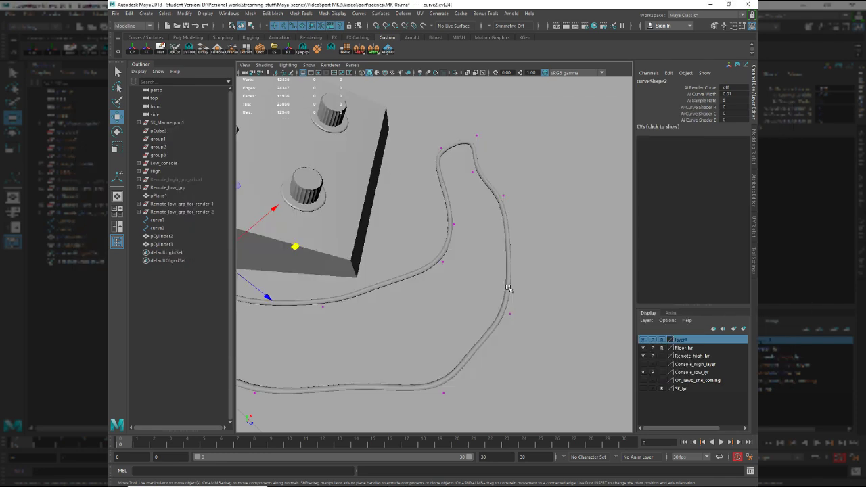
{"action": "key", "text": "alt+Tab"}
{"action": "key", "text": "Escape"}
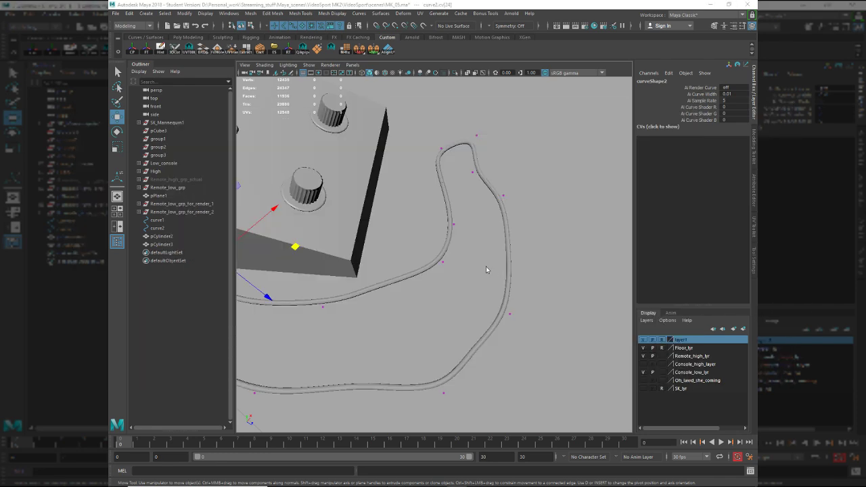
- Move cv[10] of curve2 horizontally toward the remote to bend the cable's outer run inward
{"action": "left_click_drag", "start_coordinate": [472, 270], "coordinate": [464, 217], "text": "alt"}
{"action": "right_click_drag", "start_coordinate": [464, 217], "coordinate": [429, 216], "text": "alt"}
{"action": "middle_click_drag", "start_coordinate": [428, 216], "coordinate": [397, 299], "text": "alt"}
{"action": "middle_click_drag", "start_coordinate": [330, 191], "coordinate": [312, 166], "text": "alt"}
{"action": "right_click_drag", "start_coordinate": [406, 318], "coordinate": [425, 311], "text": "alt"}
{"action": "middle_click_drag", "start_coordinate": [425, 310], "coordinate": [412, 269], "text": "alt"}
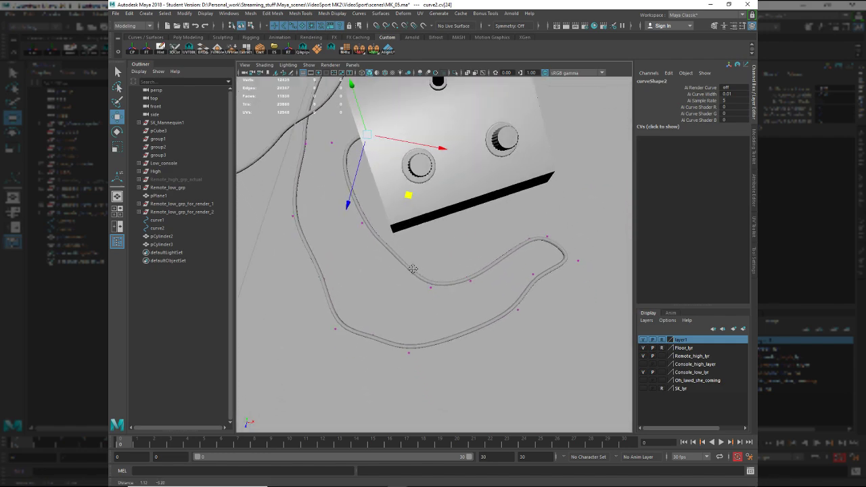
{"action": "left_click_drag", "start_coordinate": [379, 337], "coordinate": [456, 378]}
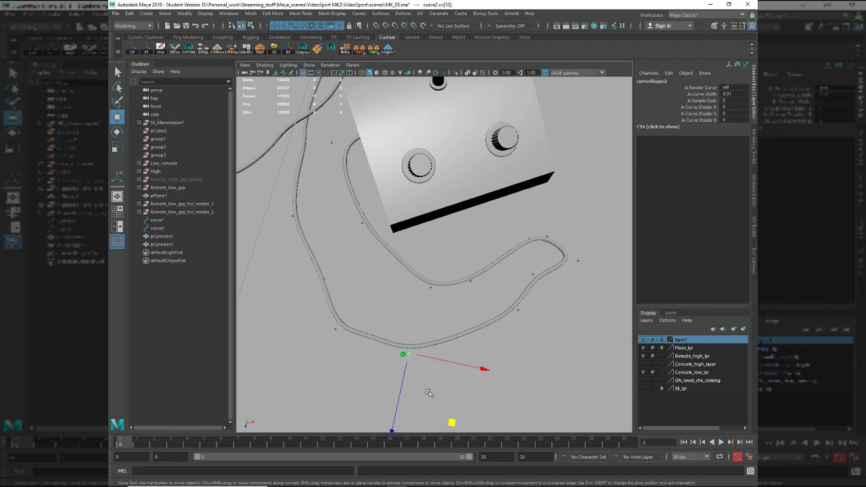
{"action": "middle_click_drag", "start_coordinate": [453, 424], "coordinate": [450, 354]}
{"action": "left_click_drag", "start_coordinate": [450, 349], "coordinate": [504, 338], "text": "alt"}
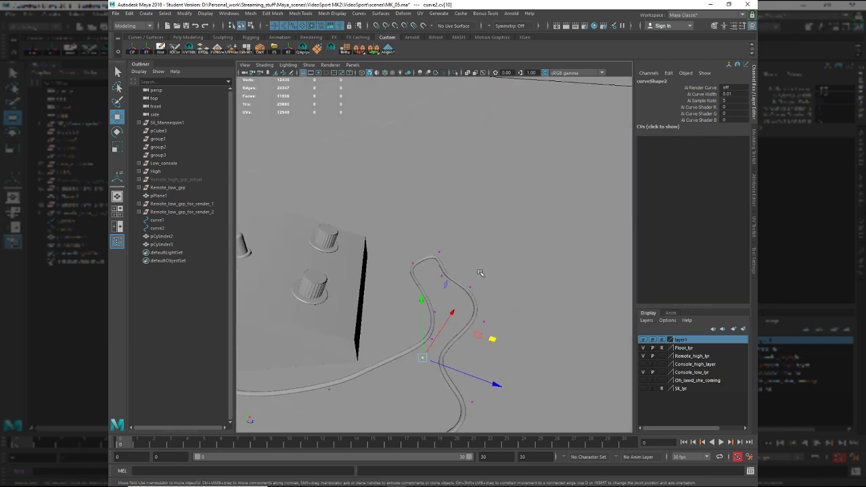
- Move cv[12] and the neighbouring control vertex on the outer side of curve2's loop horizontally to narrow the loop's neck
{"action": "scroll", "coordinate": [480, 273], "scroll_direction": "up", "scroll_amount": 5}
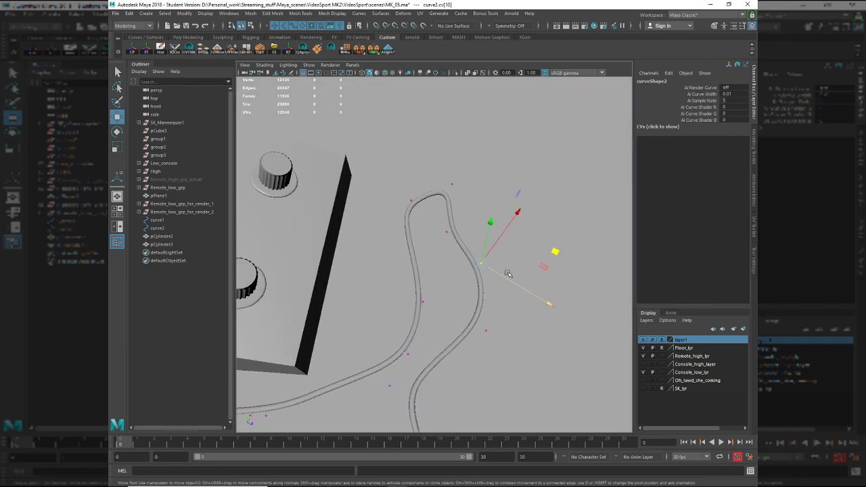
{"action": "left_click_drag", "start_coordinate": [510, 278], "coordinate": [482, 253]}
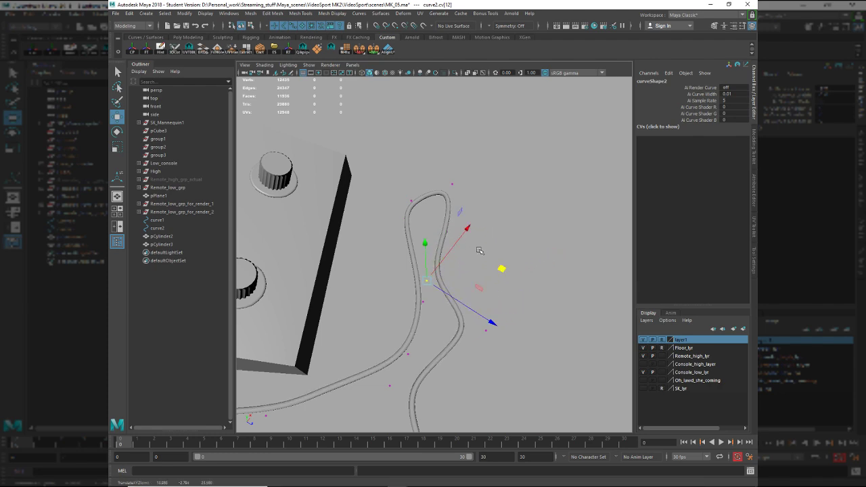
{"action": "left_click_drag", "start_coordinate": [434, 229], "coordinate": [546, 232]}
{"action": "middle_click_drag", "start_coordinate": [557, 223], "coordinate": [527, 220]}
- Move the two control vertices at the tip of curve2's loop farther out to lengthen and round it
{"action": "left_click", "coordinate": [452, 184]}
{"action": "middle_click_drag", "start_coordinate": [524, 186], "coordinate": [516, 172]}
{"action": "left_click_drag", "start_coordinate": [393, 188], "coordinate": [425, 218]}
{"action": "left_click_drag", "start_coordinate": [486, 190], "coordinate": [476, 161]}
{"action": "middle_click_drag", "start_coordinate": [509, 270], "coordinate": [522, 244], "text": "alt"}
- Reposition cv[18], cv[17] and their neighbour along the loop's inner side to curve the cable closer to its outer run
{"action": "left_click_drag", "start_coordinate": [414, 253], "coordinate": [469, 290]}
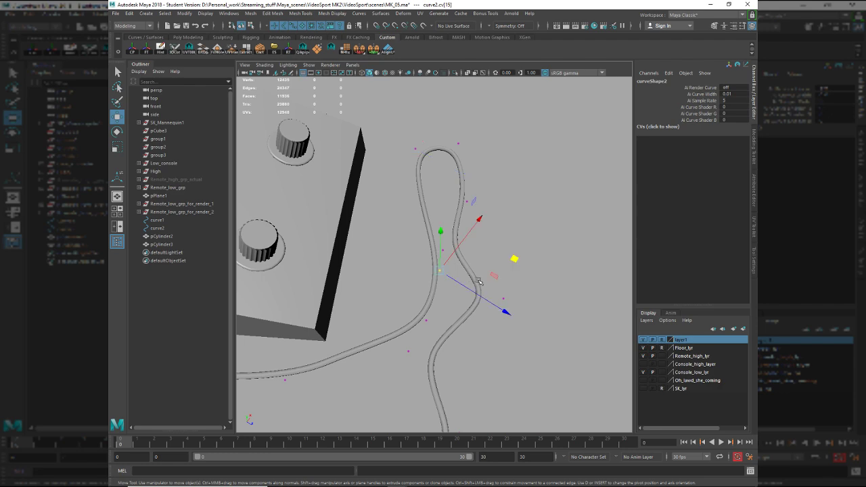
{"action": "middle_click_drag", "start_coordinate": [514, 257], "coordinate": [531, 273]}
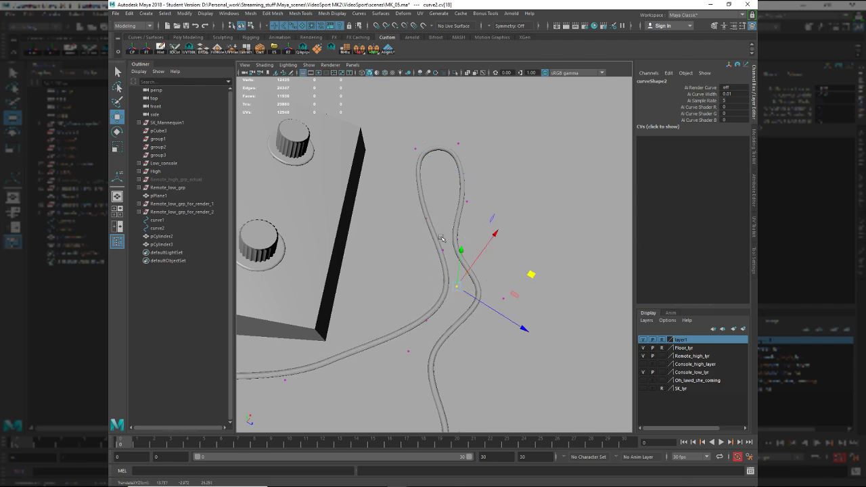
{"action": "middle_click_drag", "start_coordinate": [457, 257], "coordinate": [446, 230]}
{"action": "left_click", "coordinate": [426, 218]}
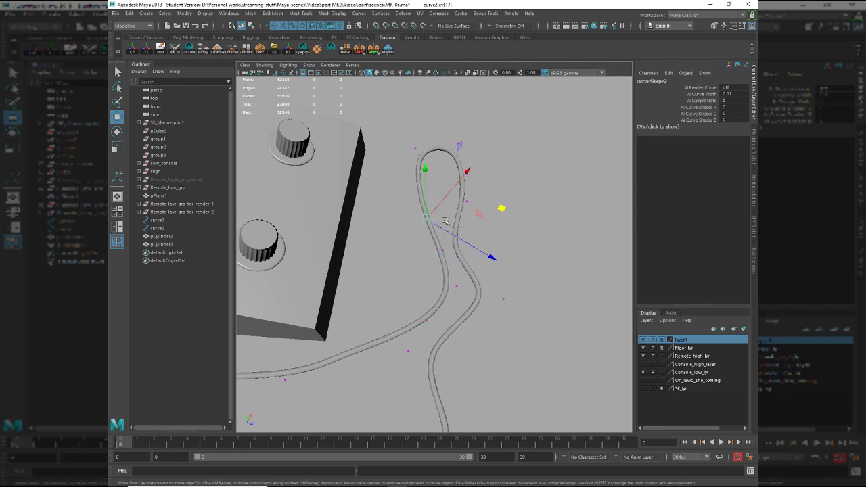
{"action": "left_click_drag", "start_coordinate": [500, 208], "coordinate": [492, 207]}
{"action": "middle_click_drag", "start_coordinate": [481, 211], "coordinate": [477, 211]}
{"action": "left_click_drag", "start_coordinate": [476, 209], "coordinate": [513, 187]}
- Adjust a control vertex on the loop's inner side and shift cv[21] of curve2 along Z near the remote's corner
{"action": "left_click", "coordinate": [420, 191]}
{"action": "middle_click_drag", "start_coordinate": [449, 255], "coordinate": [460, 232], "text": "alt"}
{"action": "left_click_drag", "start_coordinate": [459, 232], "coordinate": [427, 264], "text": "alt"}
{"action": "middle_click_drag", "start_coordinate": [426, 264], "coordinate": [408, 265], "text": "alt"}
{"action": "left_click_drag", "start_coordinate": [444, 305], "coordinate": [536, 213], "text": "alt"}
{"action": "left_click_drag", "start_coordinate": [549, 141], "coordinate": [566, 128]}
{"action": "left_click_drag", "start_coordinate": [445, 232], "coordinate": [560, 259]}
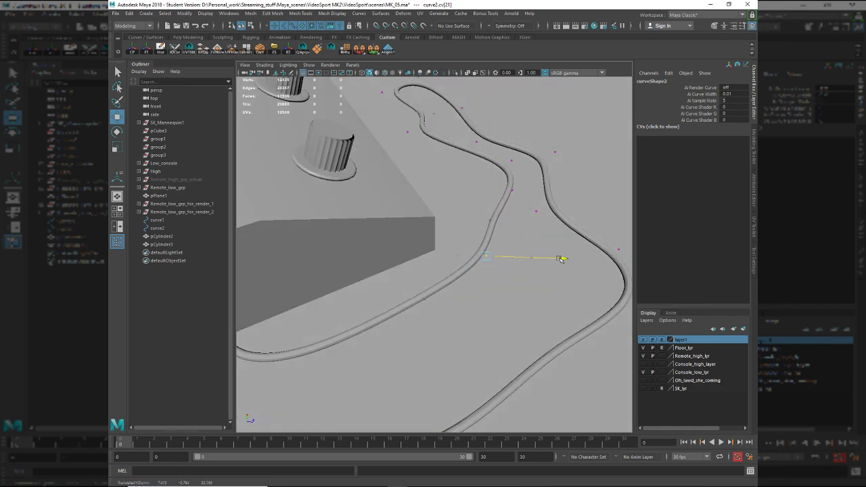
- Select the control vertex near the cable's end in front of the remote and move it to reshape the final bend
{"action": "left_click_drag", "start_coordinate": [530, 306], "coordinate": [493, 239], "text": "alt"}
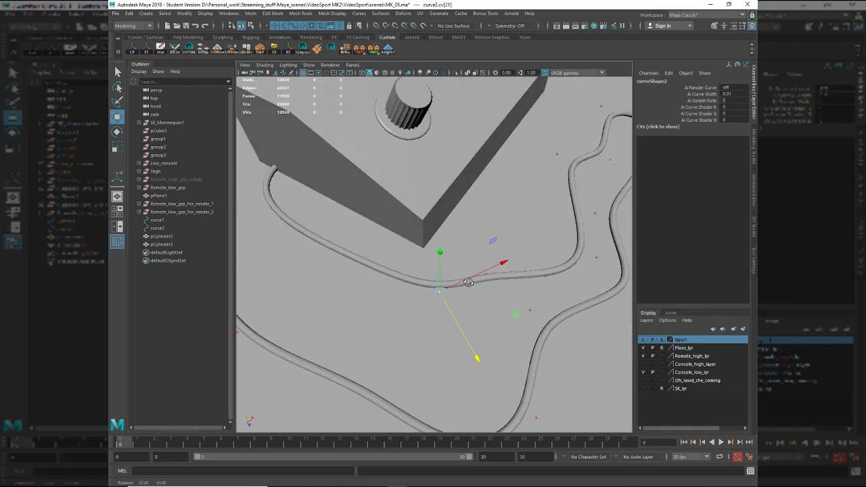
{"action": "middle_click_drag", "start_coordinate": [448, 299], "coordinate": [591, 309], "text": "alt"}
{"action": "left_click_drag", "start_coordinate": [593, 309], "coordinate": [489, 260], "text": "alt"}
{"action": "left_click_drag", "start_coordinate": [412, 229], "coordinate": [433, 250]}
{"action": "left_click_drag", "start_coordinate": [417, 221], "coordinate": [426, 232]}
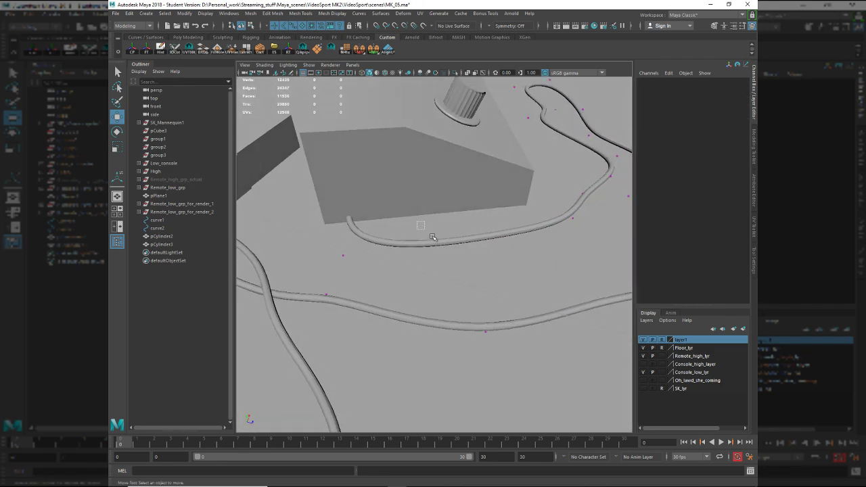
{"action": "left_click", "coordinate": [343, 255]}
{"action": "left_click_drag", "start_coordinate": [365, 263], "coordinate": [402, 284], "text": "alt"}
{"action": "left_click_drag", "start_coordinate": [418, 243], "coordinate": [391, 253]}
- Turn on X-ray shading and reposition cv[21], cv[22] and the adjacent vertex of curve2 to smooth the cable's run into the remote
{"action": "left_click_drag", "start_coordinate": [521, 194], "coordinate": [605, 253]}
{"action": "left_click", "coordinate": [468, 72]}
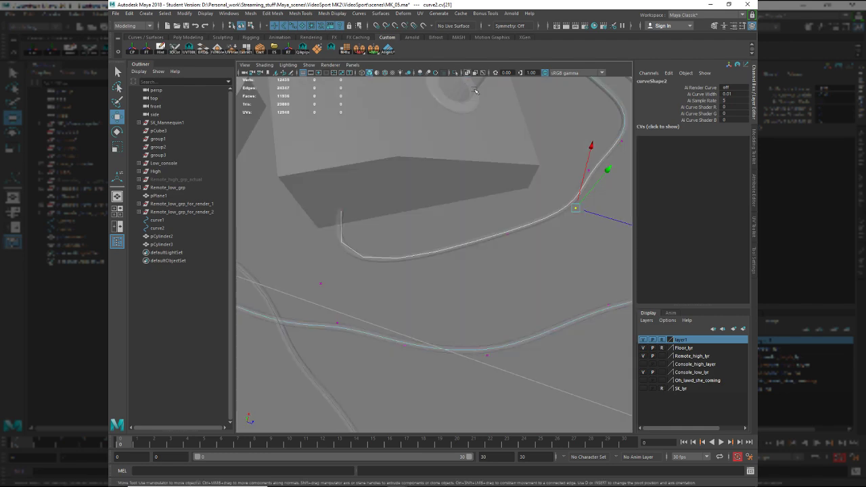
{"action": "left_click_drag", "start_coordinate": [496, 216], "coordinate": [519, 241]}
{"action": "middle_click_drag", "start_coordinate": [566, 207], "coordinate": [489, 199]}
{"action": "left_click", "coordinate": [576, 208]}
{"action": "left_click_drag", "start_coordinate": [612, 181], "coordinate": [561, 210], "text": "alt"}
{"action": "middle_click_drag", "start_coordinate": [561, 210], "coordinate": [498, 236]}
{"action": "left_click", "coordinate": [346, 274]}
{"action": "left_click_drag", "start_coordinate": [346, 273], "coordinate": [387, 256], "text": "alt"}
{"action": "left_click_drag", "start_coordinate": [364, 229], "coordinate": [426, 181]}
- Inspect the overall cable layout around the console and remotes, and the cable ends at the console's front face
{"action": "left_click_drag", "start_coordinate": [470, 74], "coordinate": [370, 330], "text": "alt"}
{"action": "right_click_drag", "start_coordinate": [370, 329], "coordinate": [287, 323], "text": "alt"}
{"action": "middle_click_drag", "start_coordinate": [460, 308], "coordinate": [498, 296], "text": "alt"}
{"action": "left_click_drag", "start_coordinate": [501, 293], "coordinate": [512, 321], "text": "alt"}
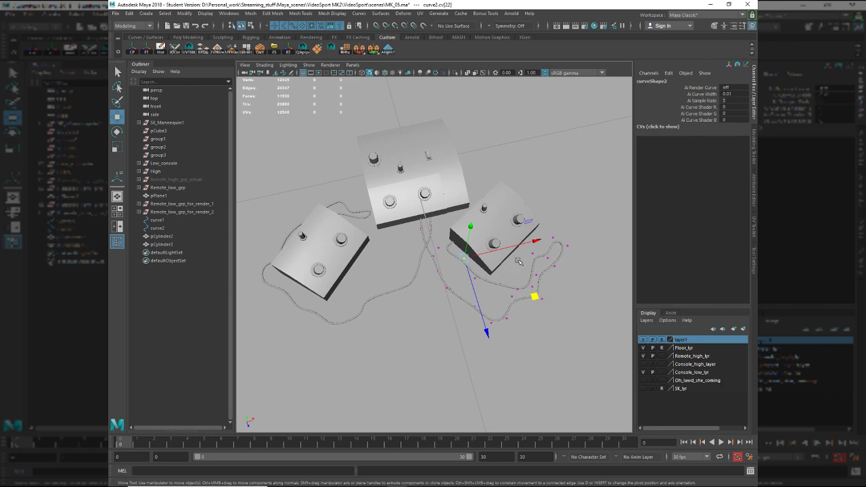
{"action": "left_click_drag", "start_coordinate": [445, 287], "coordinate": [434, 283], "text": "alt"}
{"action": "right_click_drag", "start_coordinate": [433, 283], "coordinate": [533, 362], "text": "alt"}
{"action": "left_click_drag", "start_coordinate": [533, 362], "coordinate": [441, 321], "text": "alt"}
{"action": "right_click_drag", "start_coordinate": [440, 321], "coordinate": [473, 268], "text": "alt"}
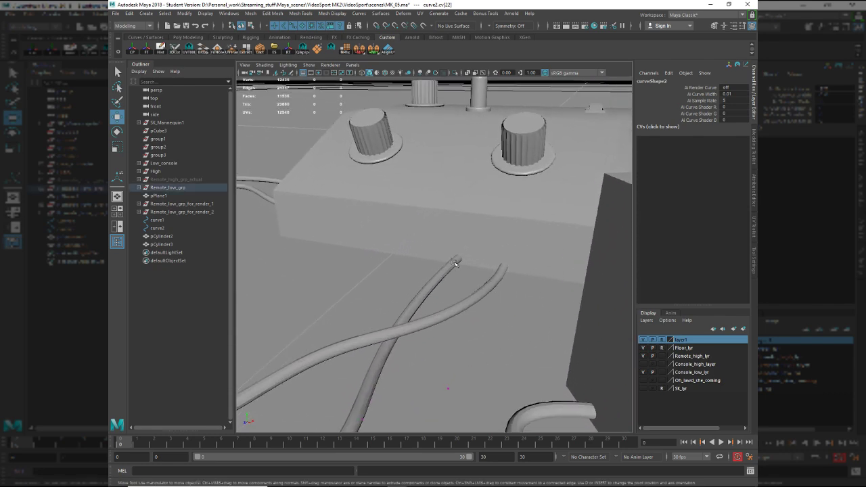
- Soften the edges of the two cable meshes in front of the center unit, pCylinder3 and pCylinder2
{"action": "left_click", "coordinate": [456, 264]}
{"action": "left_click", "coordinate": [531, 287]}
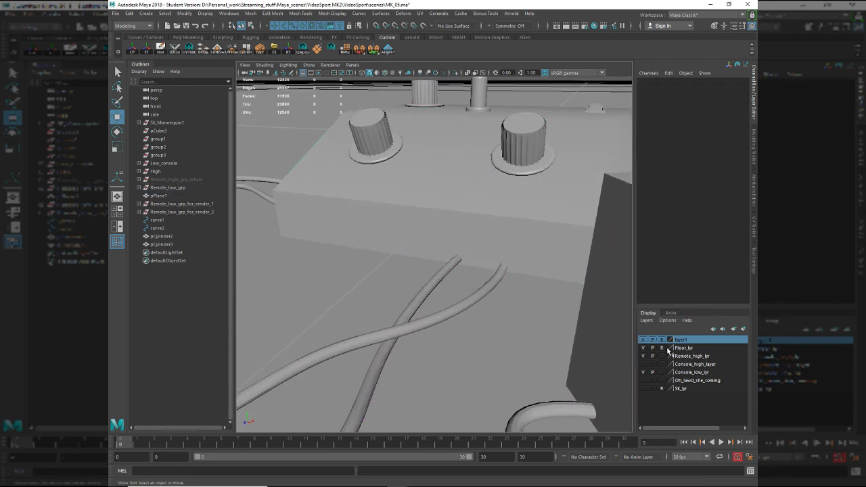
{"action": "right_click_drag", "start_coordinate": [428, 293], "coordinate": [428, 319]}
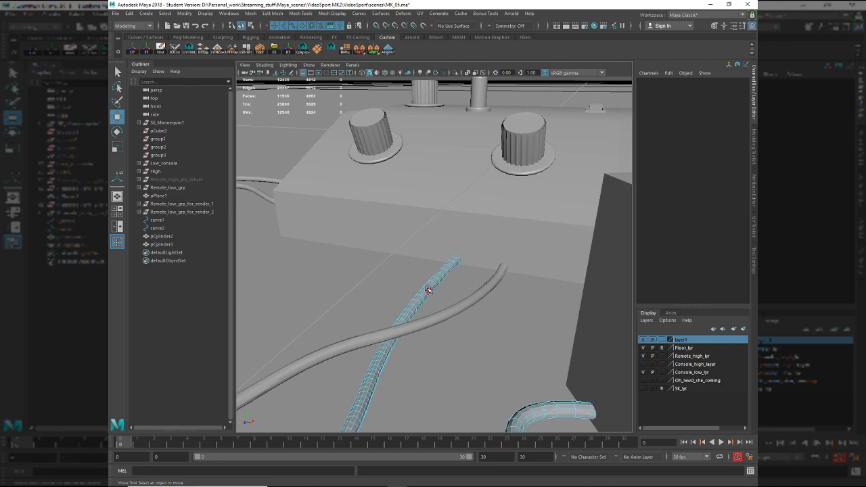
{"action": "double_click", "coordinate": [428, 289]}
{"action": "left_click", "coordinate": [426, 268]}
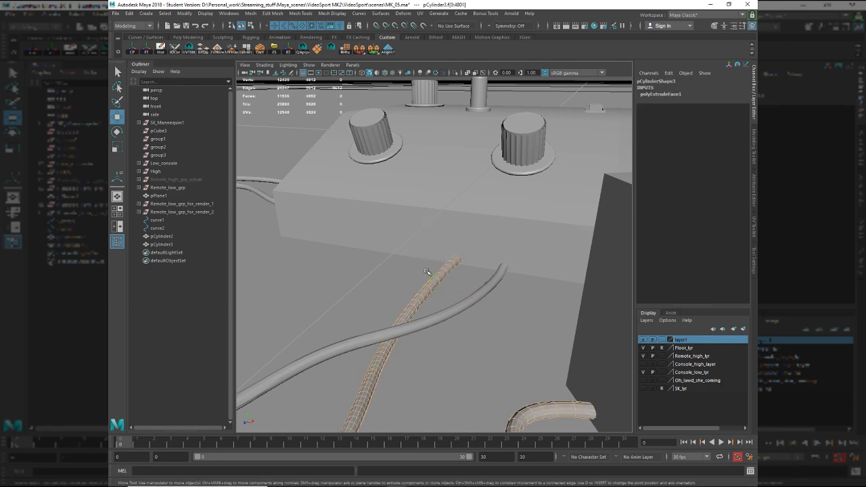
{"action": "right_click_drag", "start_coordinate": [496, 303], "coordinate": [476, 300], "text": "shift"}
{"action": "left_click", "coordinate": [476, 300]}
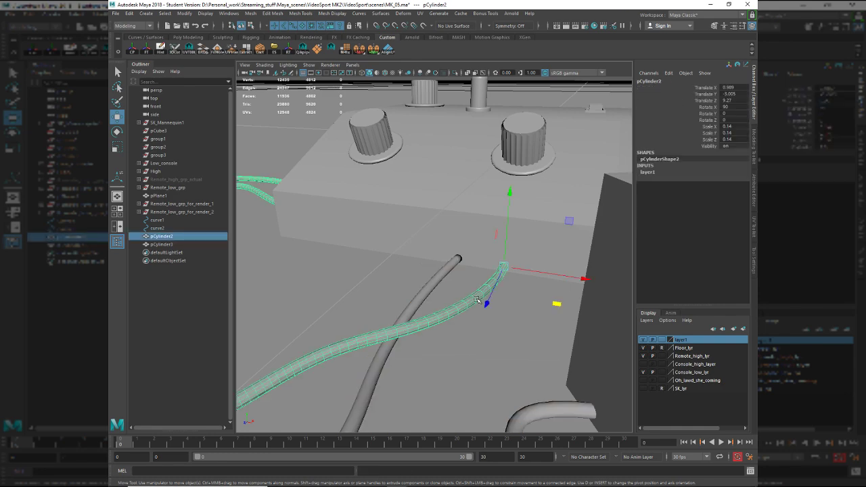
{"action": "key", "text": "g"}
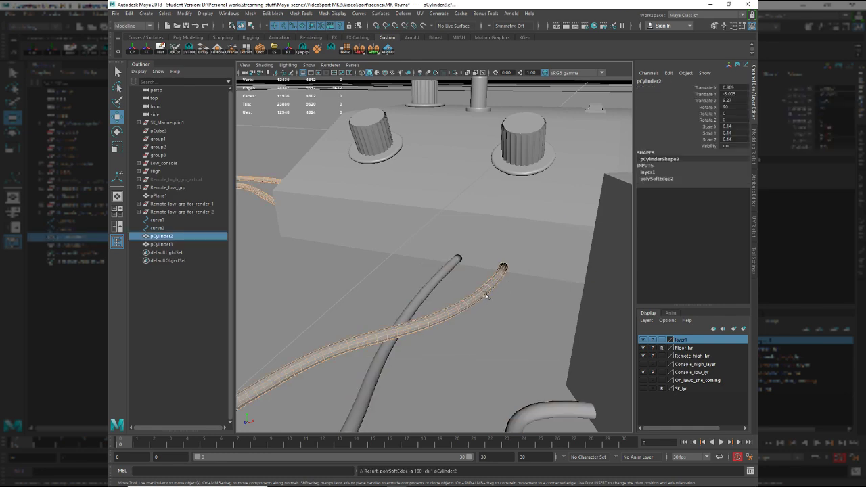
- Isolate the pCylinder2 cable by hiding all unselected objects, and delete the cap face at one of its ends
{"action": "key", "text": "alt+h"}
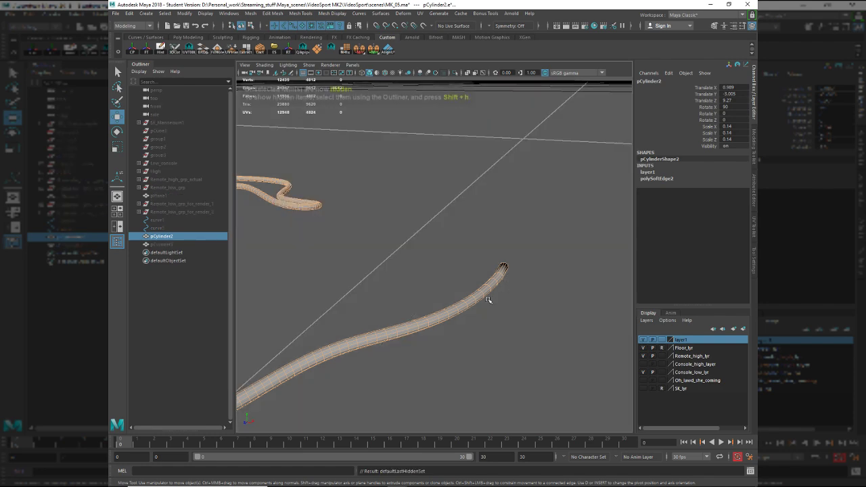
{"action": "left_click_drag", "start_coordinate": [445, 302], "coordinate": [372, 286], "text": "alt"}
{"action": "middle_click_drag", "start_coordinate": [372, 286], "coordinate": [397, 261], "text": "alt"}
{"action": "left_click_drag", "start_coordinate": [397, 262], "coordinate": [475, 239], "text": "alt"}
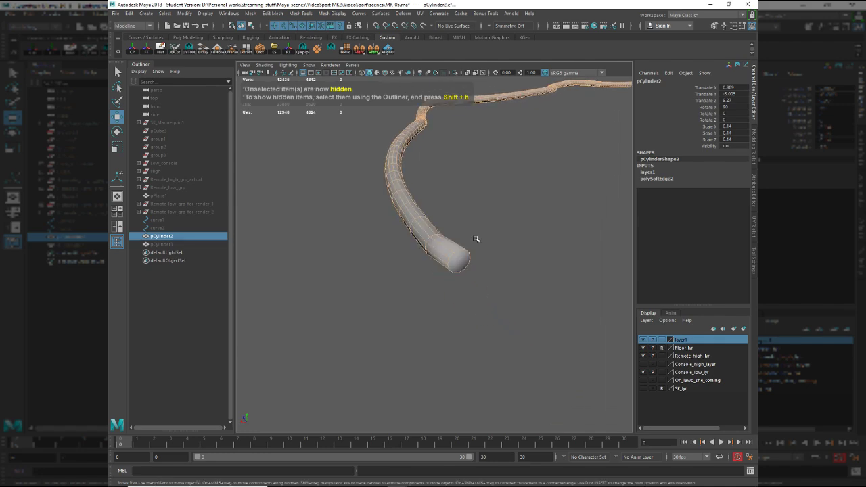
{"action": "key", "text": "1"}
{"action": "left_click", "coordinate": [461, 269]}
{"action": "mouse_move", "coordinate": [502, 306]}
{"action": "right_mouse_down"}
{"action": "mouse_move", "coordinate": [450, 256]}
{"action": "mouse_move", "coordinate": [465, 271]}
{"action": "right_mouse_up"}
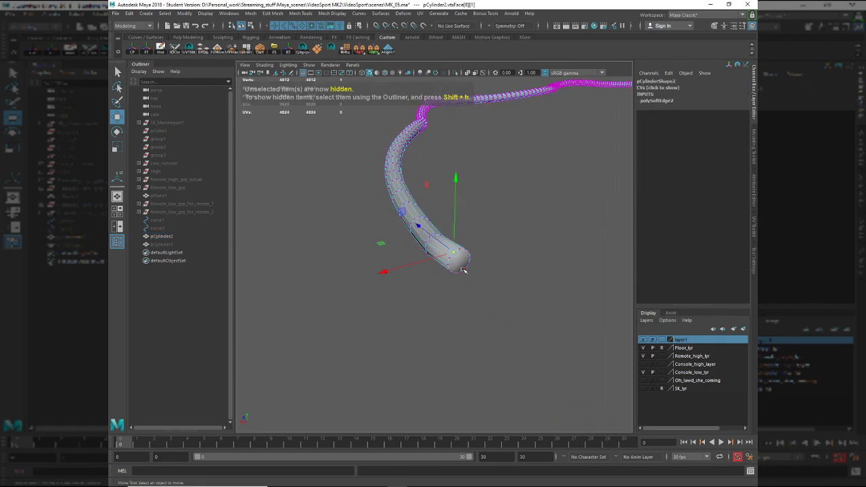
{"action": "left_click", "coordinate": [460, 263]}
{"action": "key", "text": "Delete"}
- Delete the cap face at the opposite end of the pCylinder2 cable
{"action": "scroll", "coordinate": [516, 247], "scroll_direction": "down", "scroll_amount": 3}
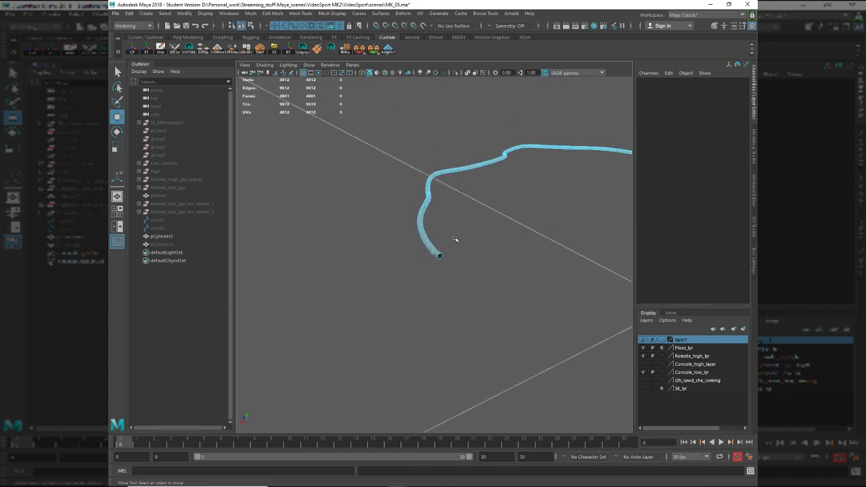
{"action": "left_click_drag", "start_coordinate": [282, 305], "coordinate": [322, 331], "text": "alt"}
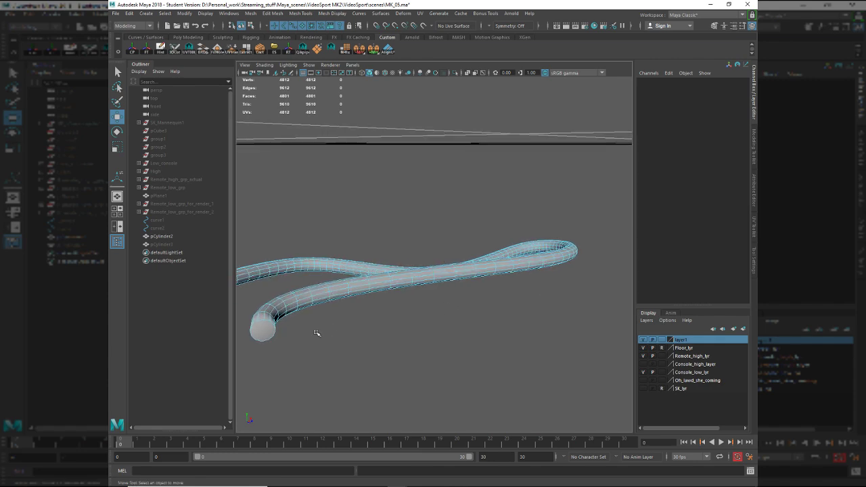
{"action": "left_click", "coordinate": [265, 331]}
{"action": "key", "text": "Delete"}
- Show the hidden scene objects again and check the cable layout against the VideoSport Mk2 reference photos
{"action": "left_click_drag", "start_coordinate": [265, 331], "coordinate": [371, 373], "text": "alt"}
{"action": "key", "text": "ctrl+shift+h"}
{"action": "key", "text": "f"}
{"action": "key", "text": "alt+Tab"}
{"action": "key", "text": "alt+Tab"}
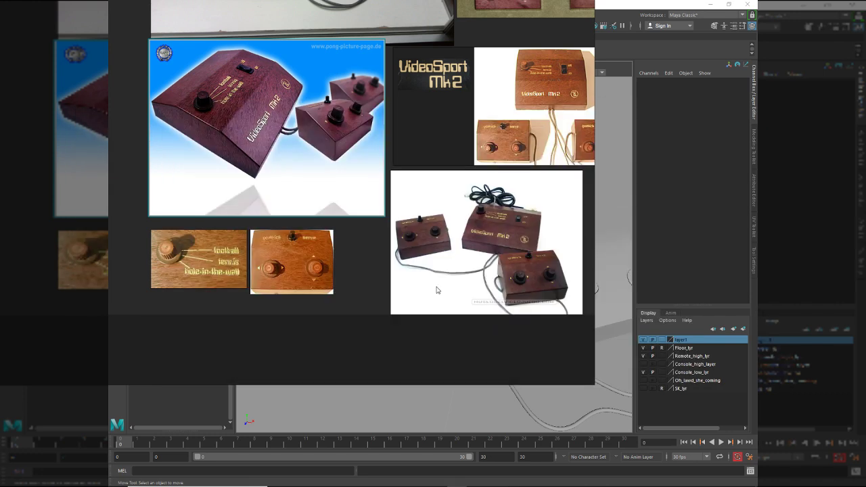
{"action": "key", "text": "alt+Tab"}
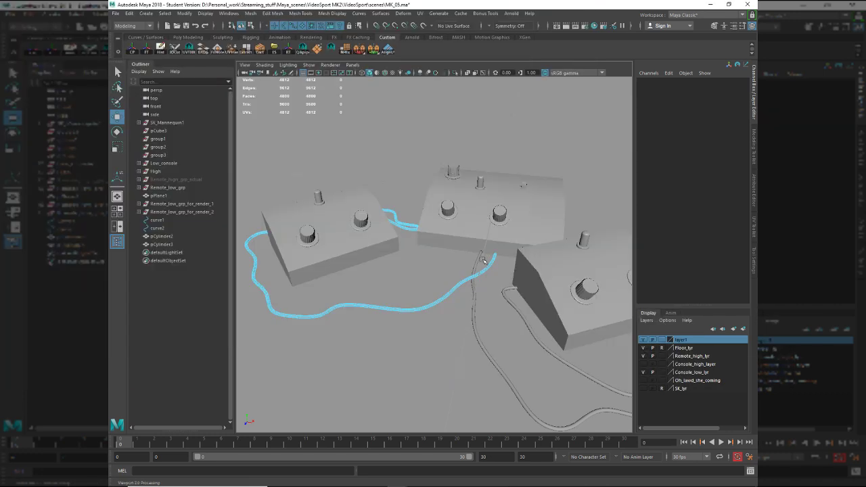
- Isolate the other cable, pCylinder3, and delete the cap face at its end nearest the center unit
{"action": "scroll", "coordinate": [521, 353], "scroll_direction": "up", "scroll_amount": 2}
{"action": "scroll", "coordinate": [568, 341], "scroll_direction": "up", "scroll_amount": 2}
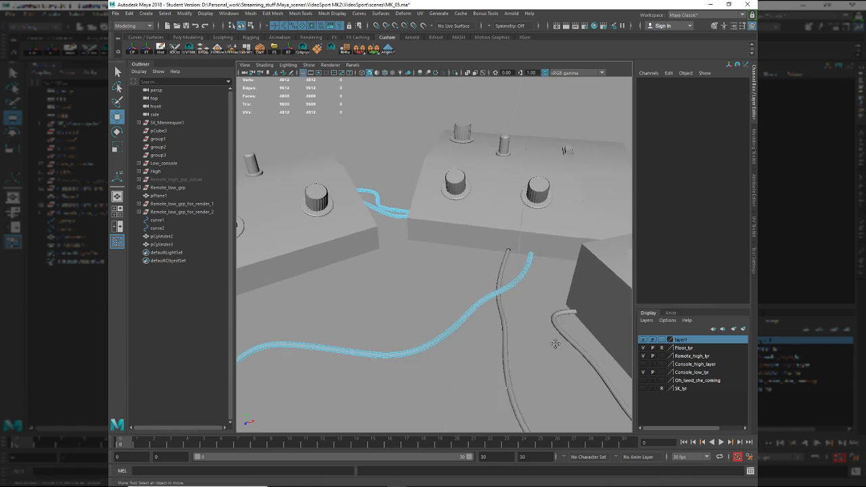
{"action": "middle_click_drag", "start_coordinate": [504, 322], "coordinate": [532, 340], "text": "alt"}
{"action": "left_click_drag", "start_coordinate": [532, 341], "coordinate": [432, 291], "text": "alt"}
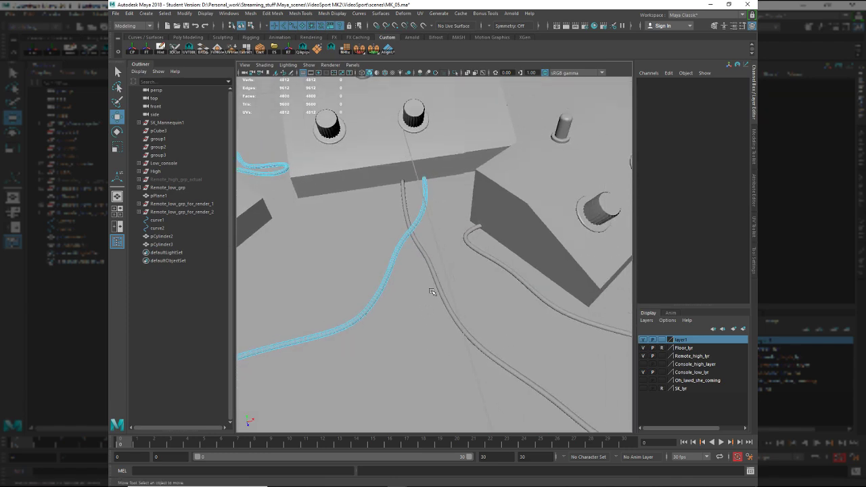
{"action": "left_click", "coordinate": [437, 287]}
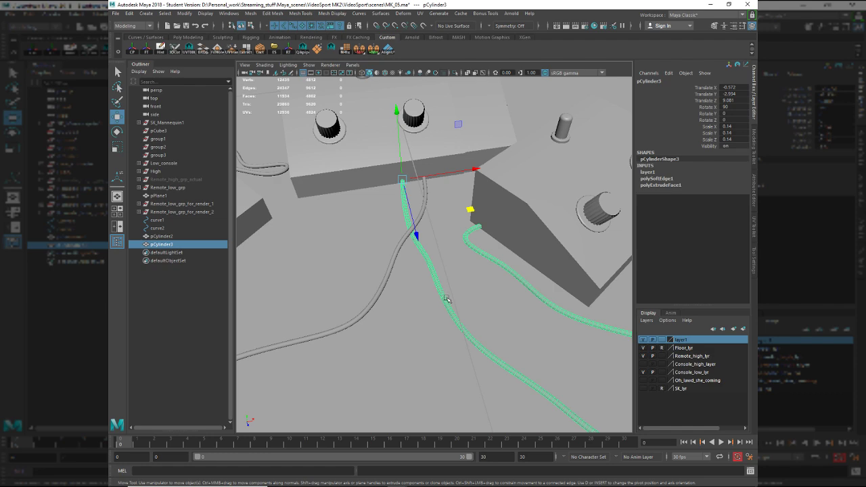
{"action": "key", "text": "alt+h"}
{"action": "left_click_drag", "start_coordinate": [386, 188], "coordinate": [374, 286], "text": "alt"}
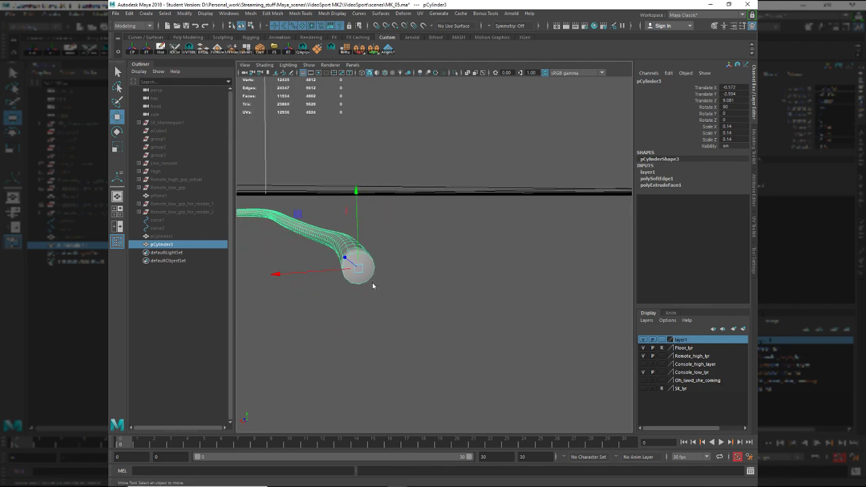
{"action": "key", "text": "F11"}
{"action": "left_click", "coordinate": [359, 268]}
{"action": "key", "text": "Delete"}
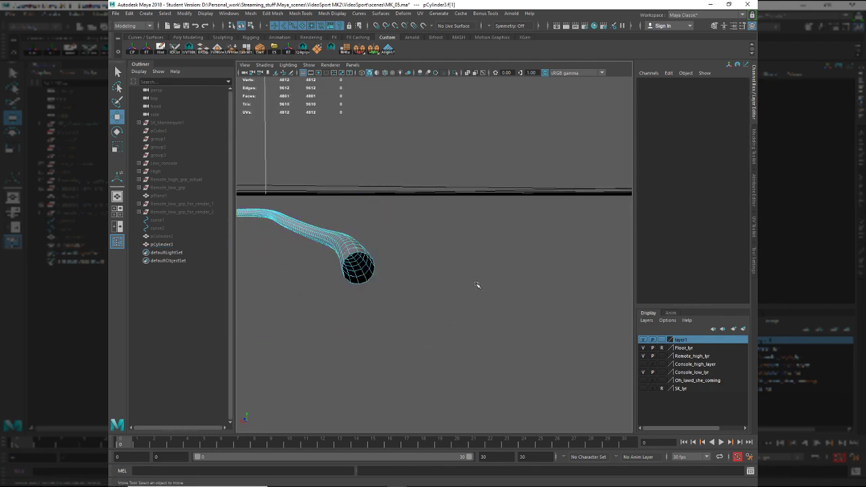
- Delete the remaining end-cap face of the pCylinder3 cable and show the hidden scene objects again
{"action": "left_click_drag", "start_coordinate": [518, 258], "coordinate": [499, 228], "text": "alt"}
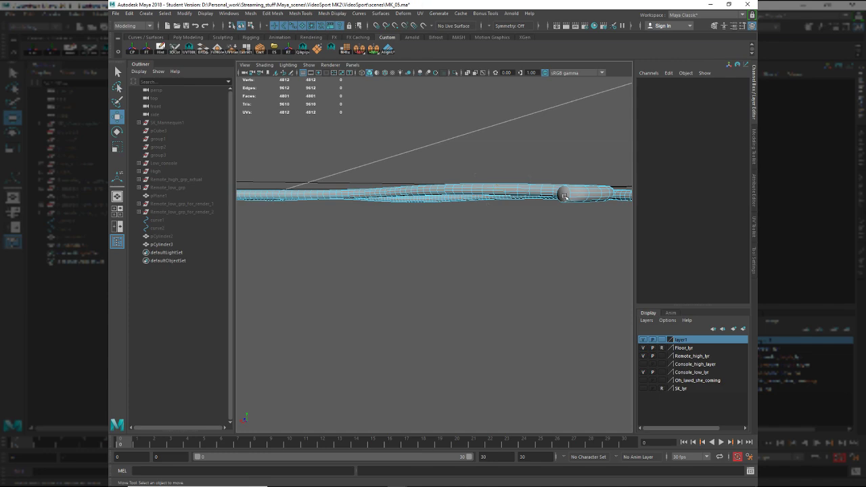
{"action": "left_click", "coordinate": [564, 196]}
{"action": "key", "text": "Delete"}
{"action": "left_click", "coordinate": [524, 230]}
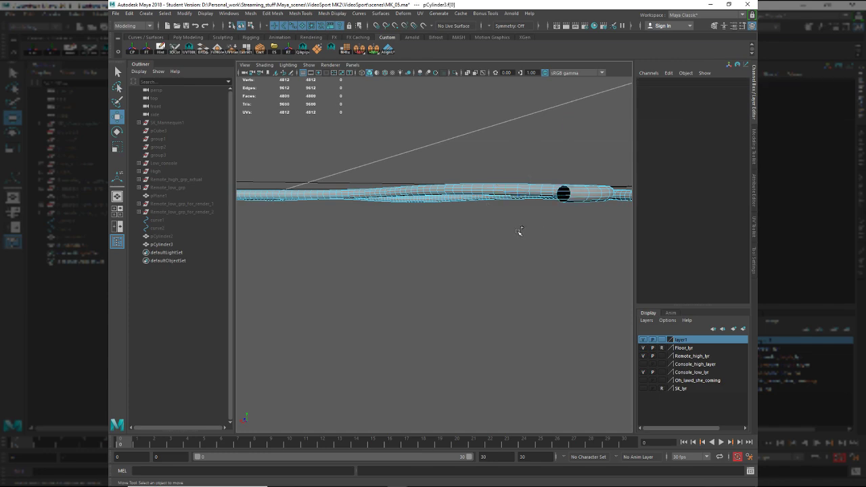
{"action": "key", "text": "ctrl+shift+h"}
{"action": "right_click_drag", "start_coordinate": [527, 240], "coordinate": [378, 257], "text": "alt"}
{"action": "left_click_drag", "start_coordinate": [551, 259], "coordinate": [552, 355], "text": "alt"}
{"action": "key", "text": "q"}
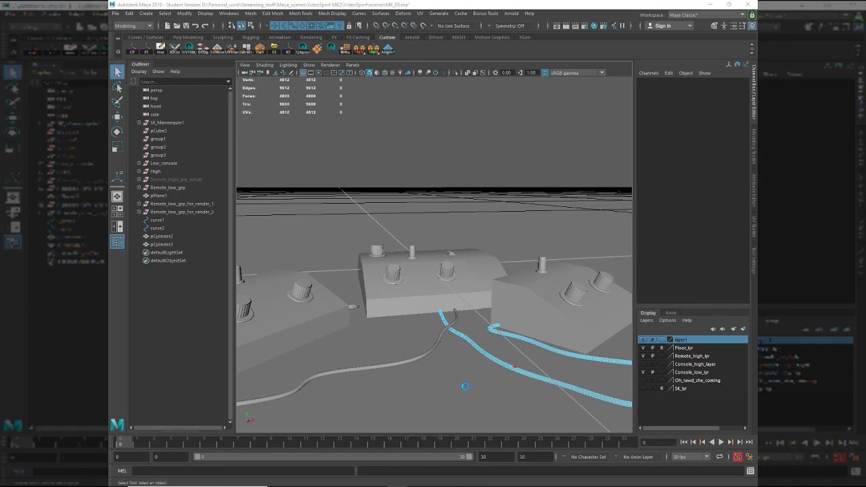
- Save the scene as a new Maya ASCII file named MK_06 in the scenes folder
{"action": "key", "text": "ctrl+shift+s"}
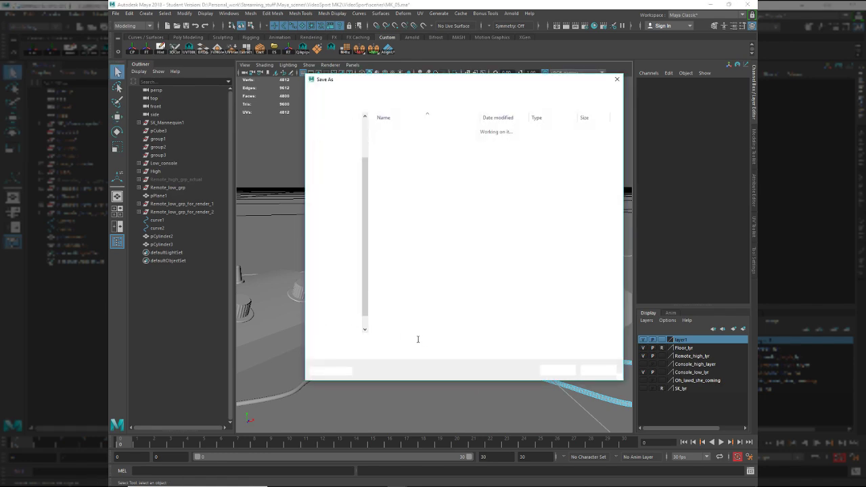
{"action": "left_click", "coordinate": [388, 341]}
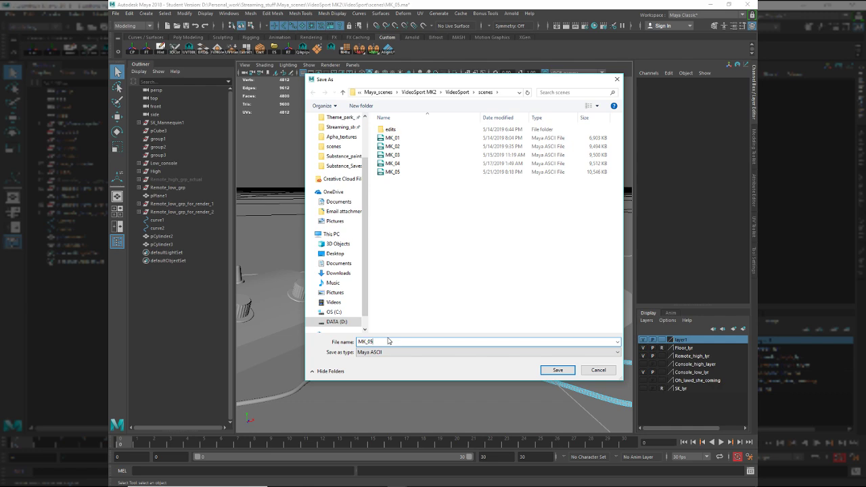
{"action": "key", "text": "Return"}
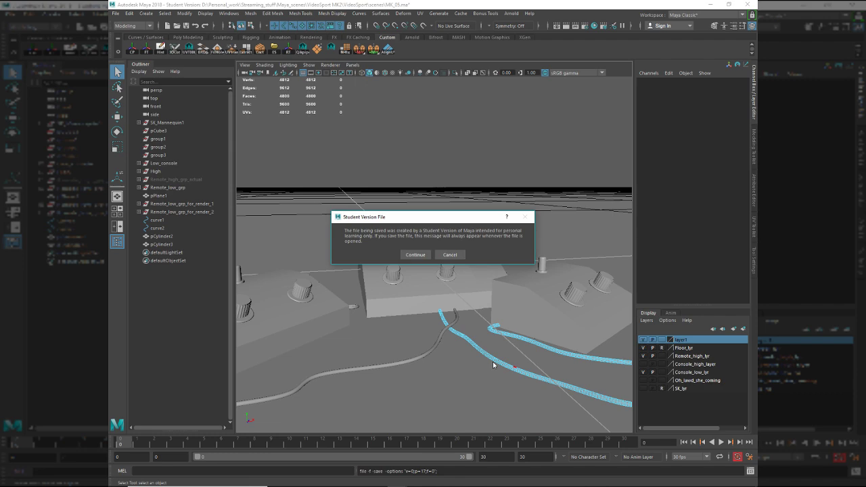
{"action": "key", "text": "Return"}
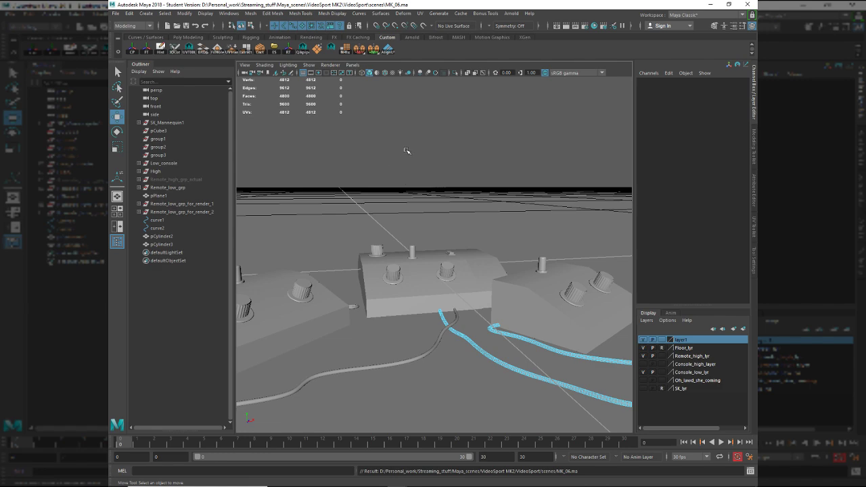
- Isolate the pCylinder3 cable and select the edge loop running lengthwise along its underside
{"action": "left_click", "coordinate": [494, 359]}
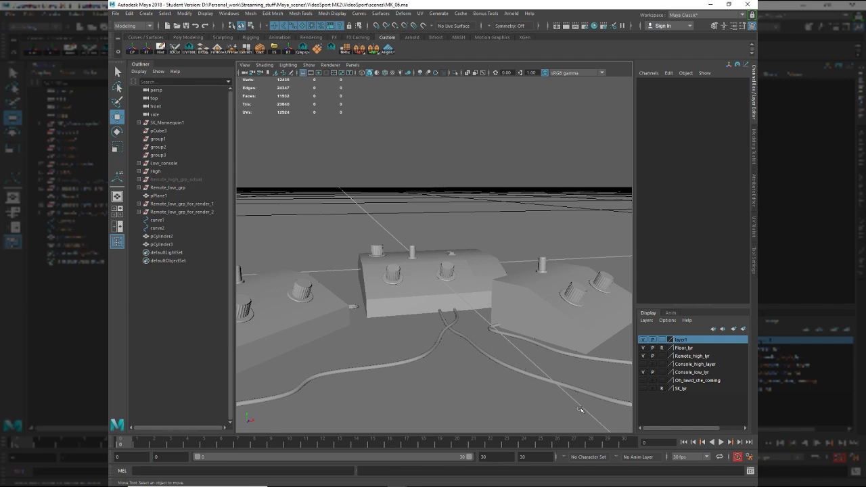
{"action": "left_click", "coordinate": [505, 366]}
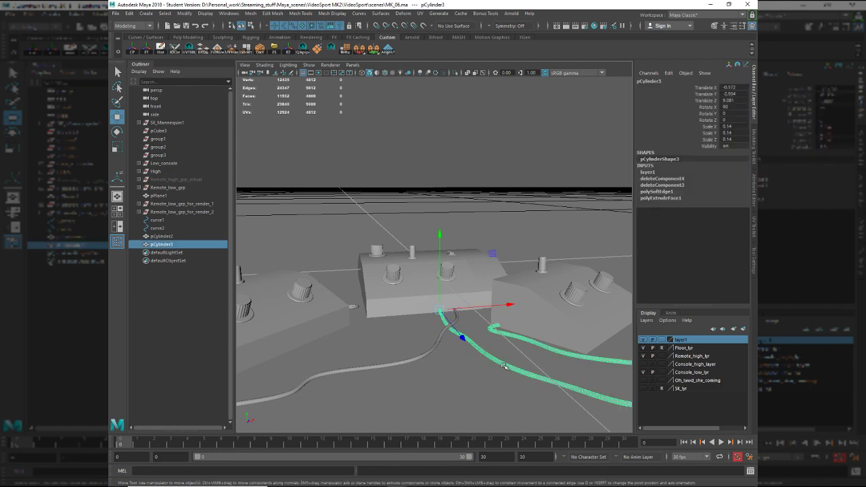
{"action": "left_click_drag", "start_coordinate": [479, 371], "coordinate": [408, 367], "text": "alt"}
{"action": "middle_click_drag", "start_coordinate": [409, 367], "coordinate": [434, 369], "text": "alt"}
{"action": "left_click_drag", "start_coordinate": [434, 369], "coordinate": [412, 293], "text": "alt"}
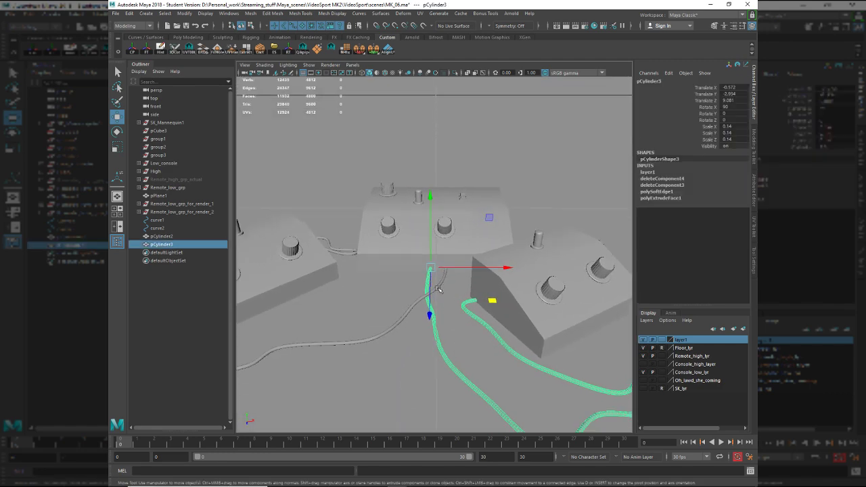
{"action": "key", "text": "alt+h"}
{"action": "left_click_drag", "start_coordinate": [386, 337], "coordinate": [464, 322], "text": "alt"}
{"action": "right_click_drag", "start_coordinate": [464, 322], "coordinate": [524, 314], "text": "alt"}
{"action": "middle_click_drag", "start_coordinate": [524, 314], "coordinate": [537, 328], "text": "alt"}
{"action": "key", "text": "F10"}
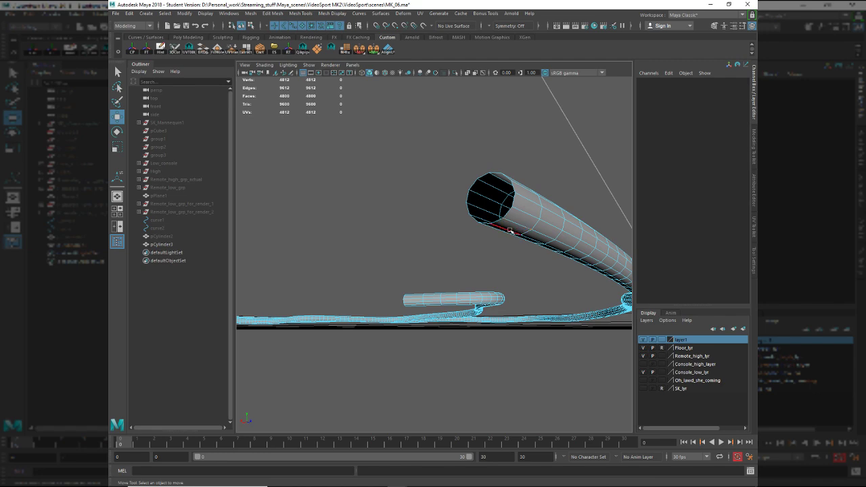
{"action": "double_click", "coordinate": [520, 231]}
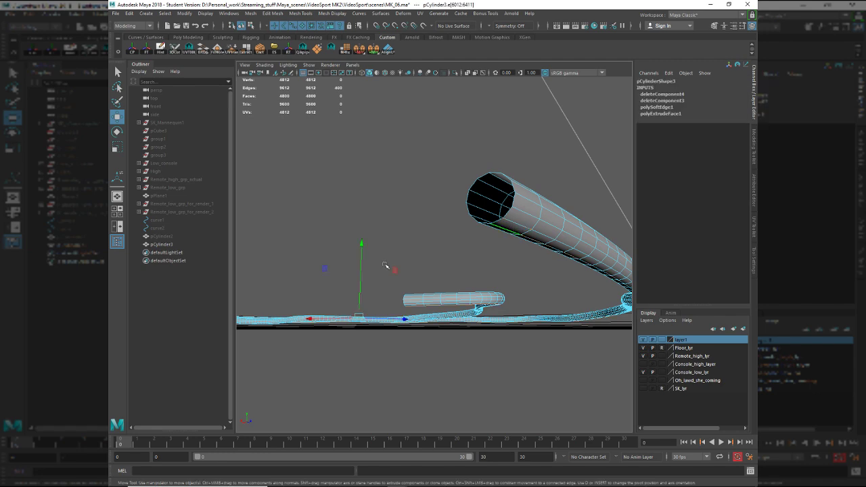
- Unwrap the isolated cable in the UV Editor from a planar projection, cutting the seam along its lengthwise underside edge loop
{"action": "left_click", "coordinate": [117, 227]}
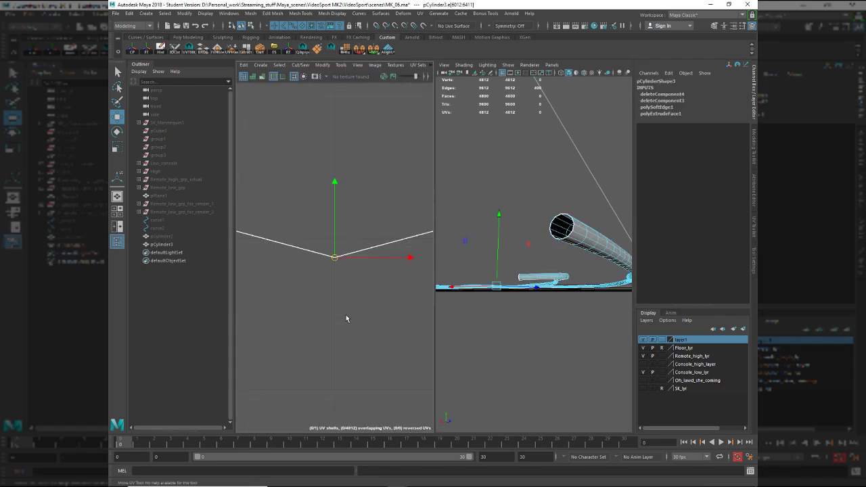
{"action": "key", "text": "F8"}
{"action": "right_click_drag", "start_coordinate": [366, 258], "coordinate": [399, 324]}
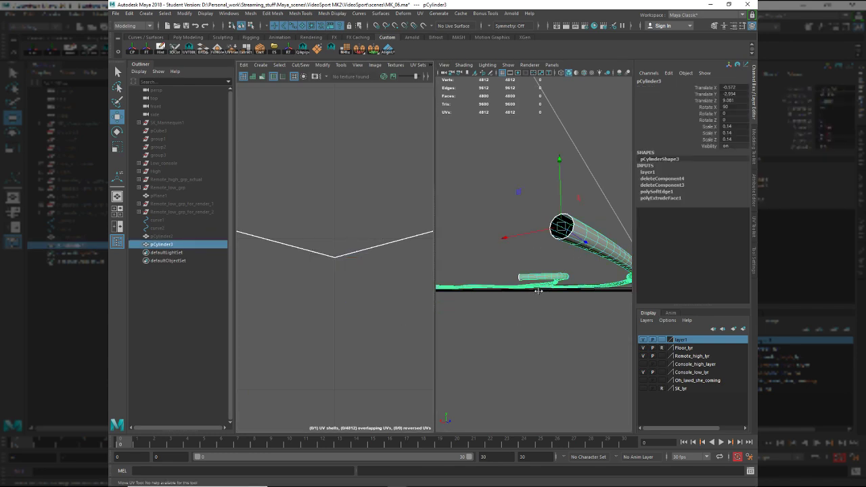
{"action": "key", "text": "F10"}
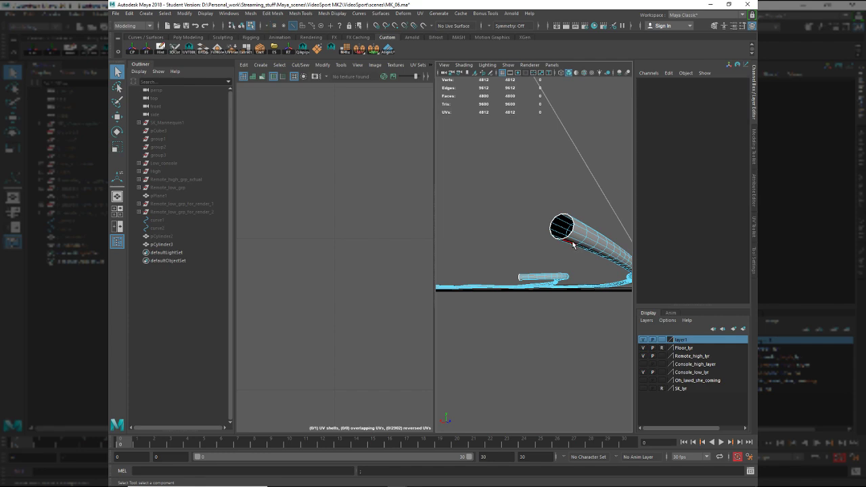
{"action": "double_click", "coordinate": [572, 243]}
{"action": "key", "text": "w"}
{"action": "key", "text": "shift+x"}
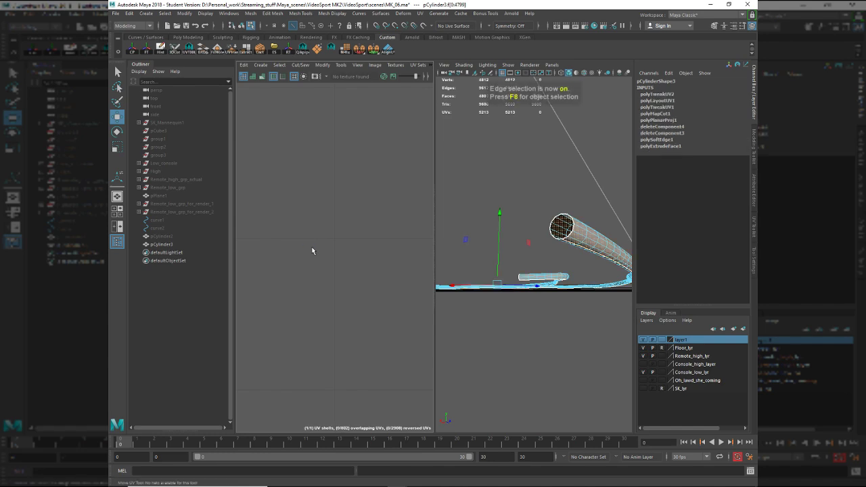
{"action": "key", "text": "f"}
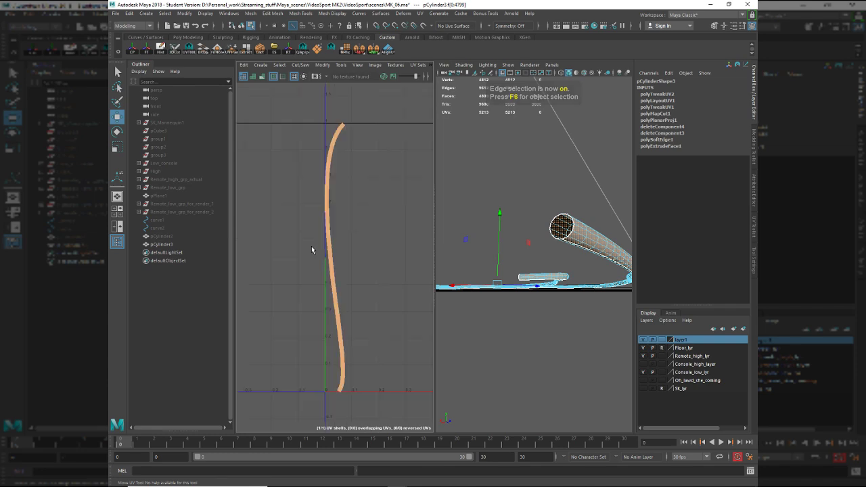
{"action": "right_click_drag", "start_coordinate": [337, 261], "coordinate": [314, 170], "text": "alt"}
{"action": "scroll", "coordinate": [336, 221], "scroll_direction": "up", "scroll_amount": 3}
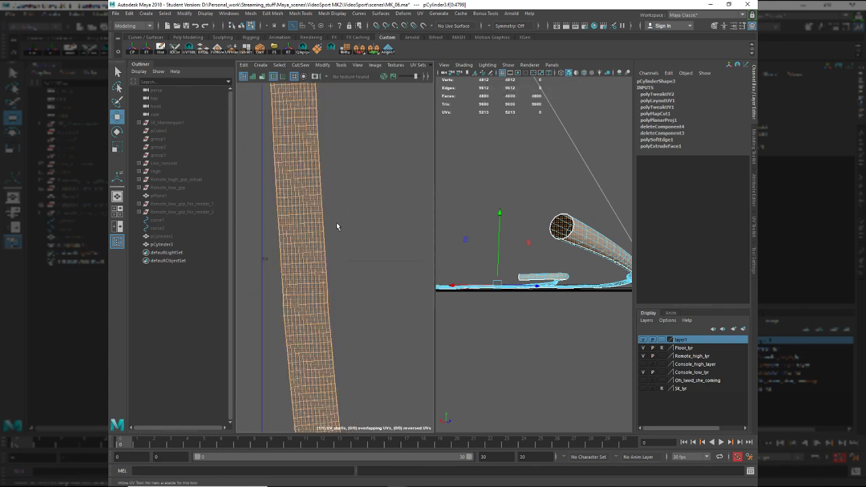
- Straighten the cable's UV shell along a lengthwise edge loop and unfold it
{"action": "left_click", "coordinate": [248, 206]}
{"action": "left_click", "coordinate": [285, 233]}
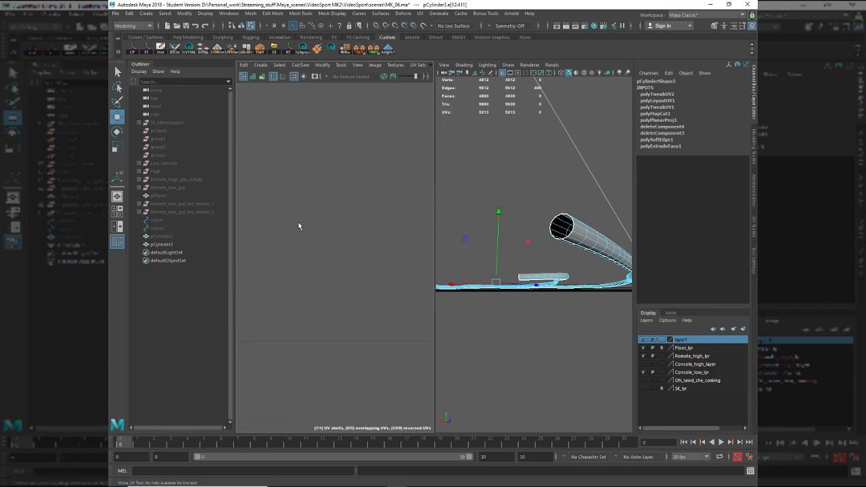
{"action": "key", "text": "f"}
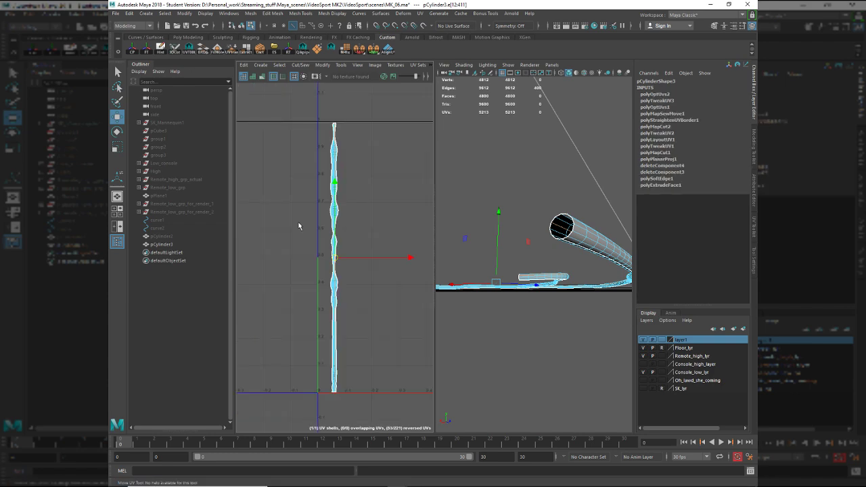
{"action": "scroll", "coordinate": [303, 227], "scroll_direction": "up", "scroll_amount": 10}
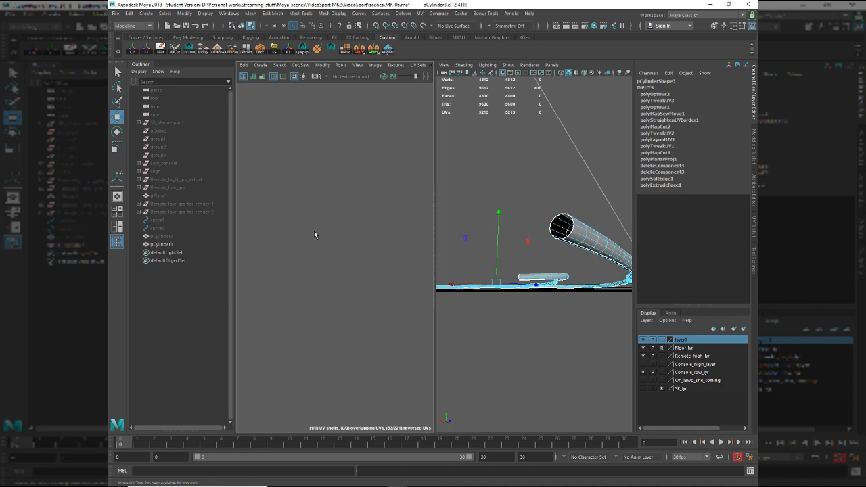
{"action": "scroll", "coordinate": [314, 233], "scroll_direction": "down", "scroll_amount": 3}
{"action": "key", "text": "f"}
{"action": "scroll", "coordinate": [332, 238], "scroll_direction": "up", "scroll_amount": 5}
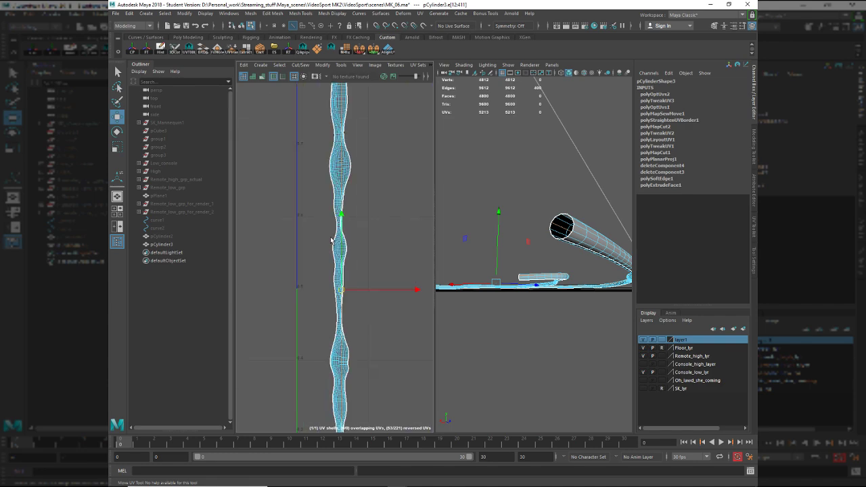
- Straighten the UV shell along the lengthwise edge loop next to its bulging border and unfold it again
{"action": "middle_click_drag", "start_coordinate": [324, 260], "coordinate": [335, 250], "text": "alt"}
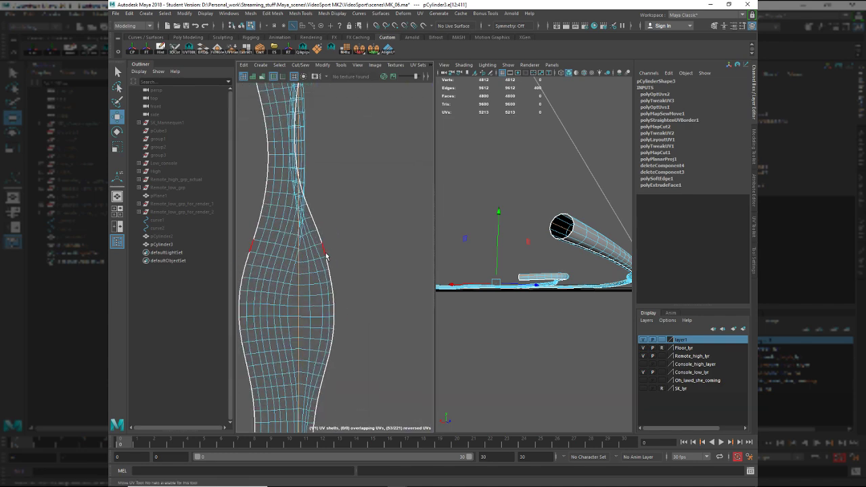
{"action": "double_click", "coordinate": [316, 251]}
{"action": "key", "text": "ctrl+u"}
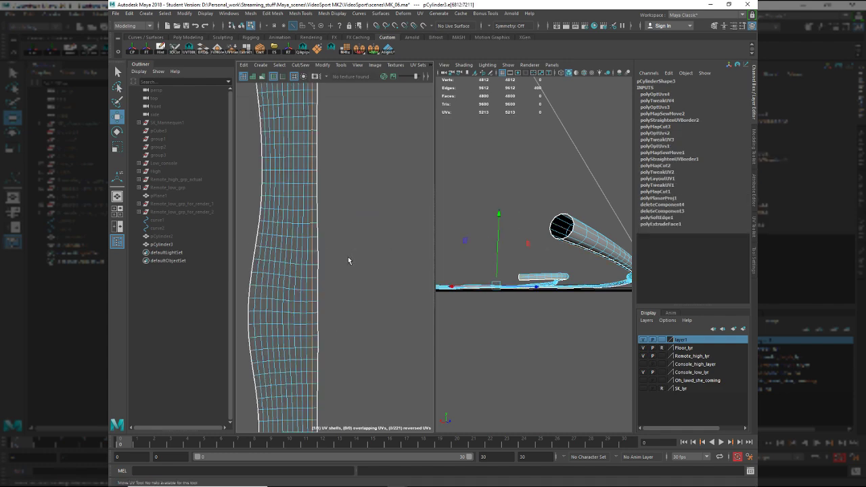
- Straighten the lengthwise edge loop on the shell's still wavy side and unfold the whole cable shell
{"action": "scroll", "coordinate": [270, 261], "scroll_direction": "down", "scroll_amount": 3}
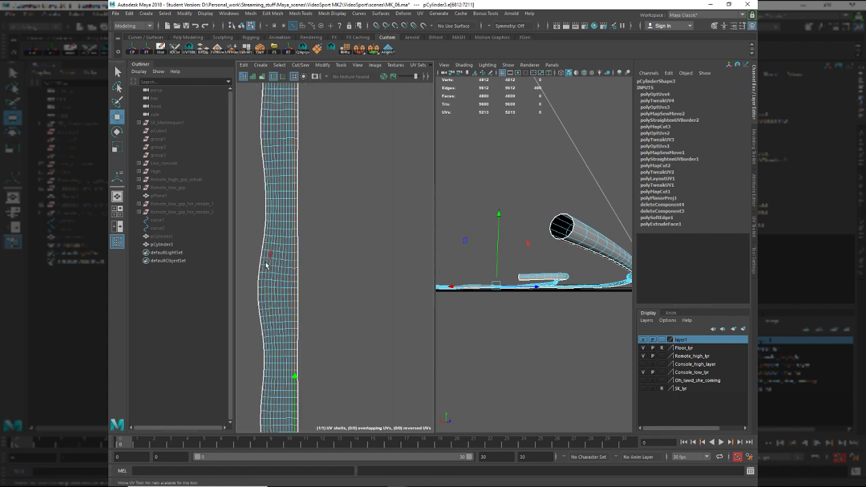
{"action": "double_click", "coordinate": [265, 265]}
{"action": "right_click_drag", "start_coordinate": [325, 274], "coordinate": [348, 237], "text": "shift"}
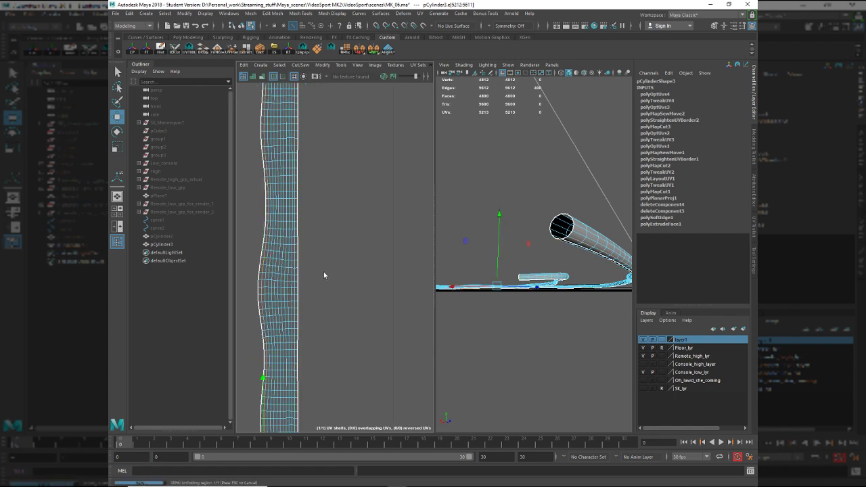
{"action": "key", "text": "F11"}
{"action": "double_click", "coordinate": [284, 271]}
{"action": "key", "text": "ctrl+u"}
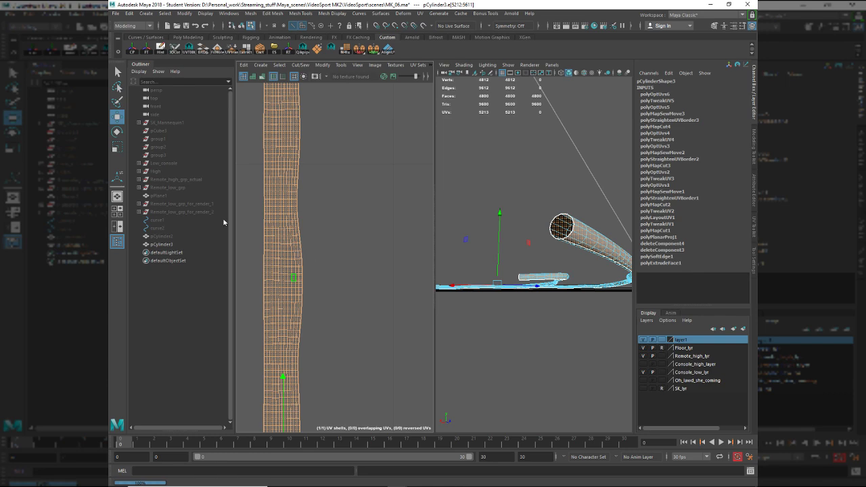
{"action": "key", "text": "super+e"}
{"action": "left_click_drag", "start_coordinate": [517, 139], "coordinate": [109, 75]}
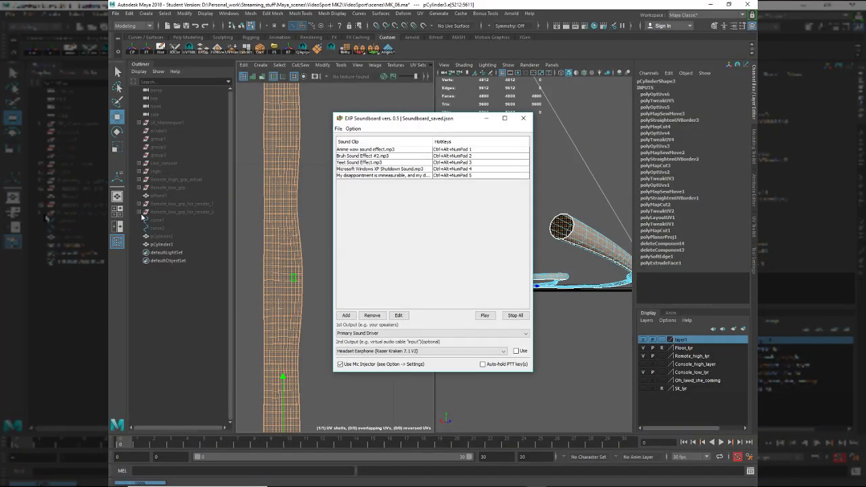
{"action": "left_click_drag", "start_coordinate": [419, 118], "coordinate": [757, 126]}
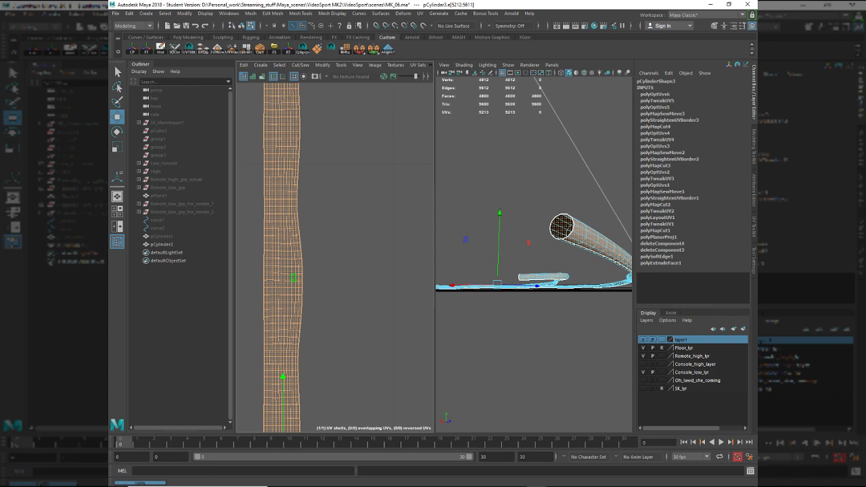
{"action": "key", "text": "alt+Tab"}
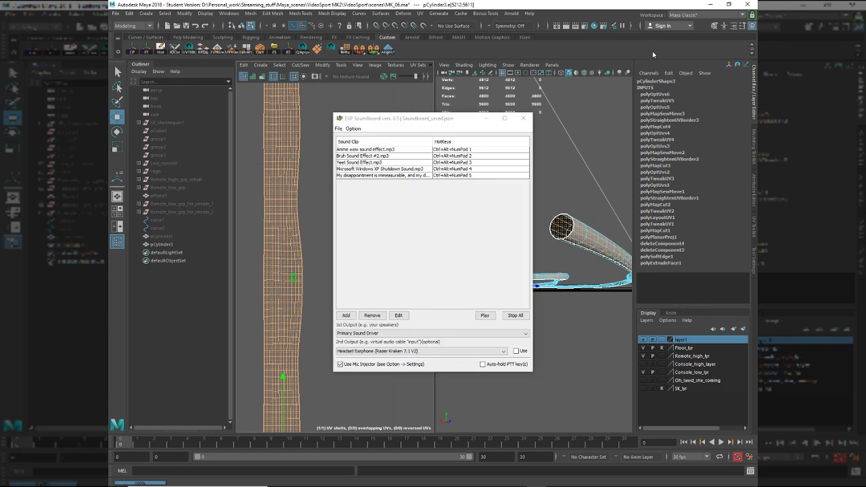
{"action": "left_click", "coordinate": [523, 119]}
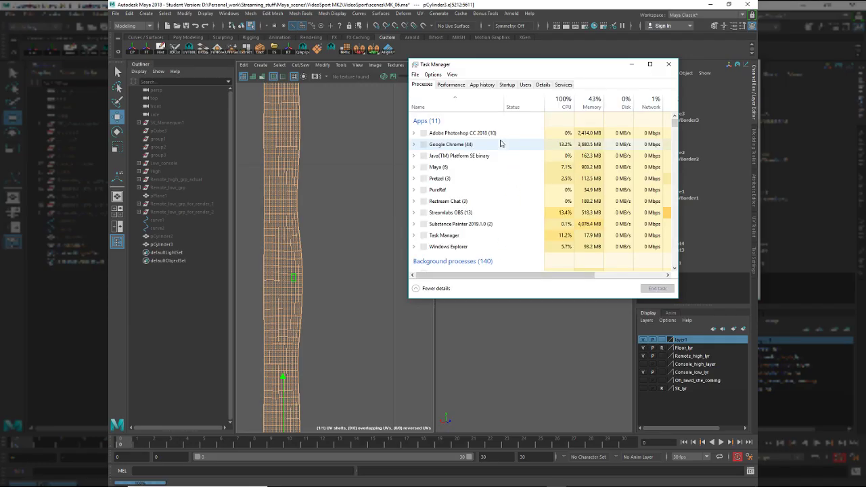
- Switch to Task Manager and end the Maya process
{"action": "left_click", "coordinate": [522, 122]}
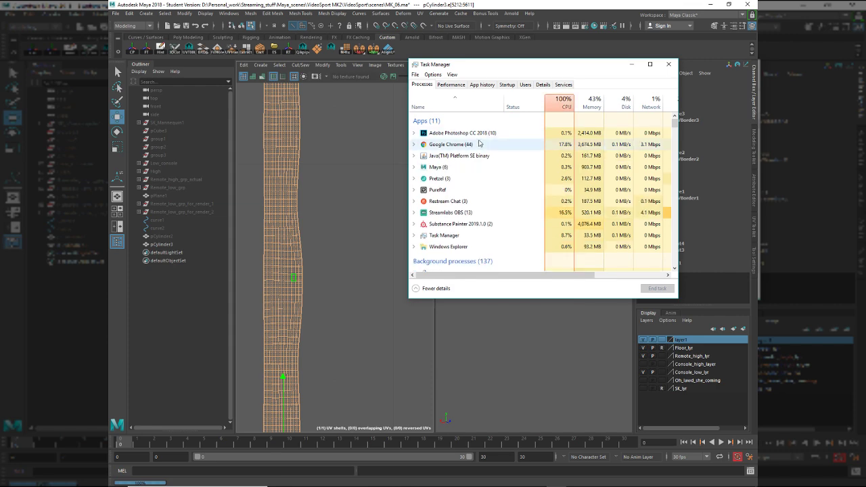
{"action": "left_click", "coordinate": [464, 169]}
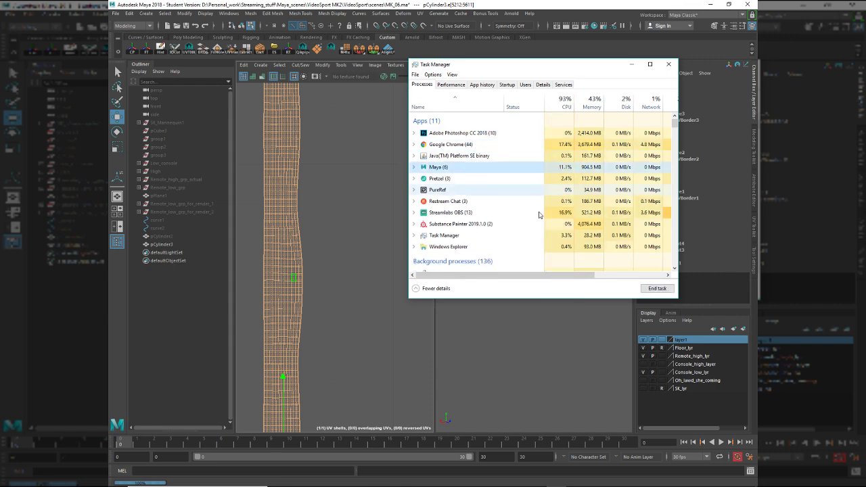
{"action": "left_click", "coordinate": [657, 289]}
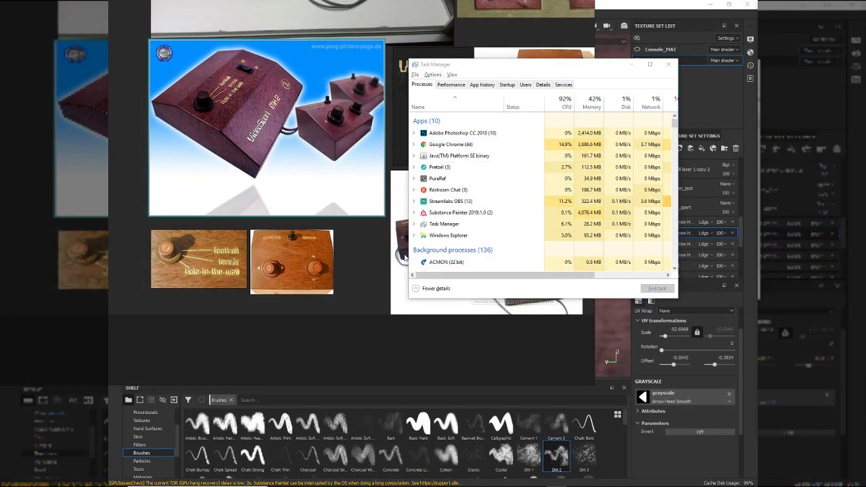
- Switch to Photoshop, leave the Save As dialog for serve_alpha.psd and close the program
{"action": "key", "text": "alt+Tab"}
{"action": "left_click", "coordinate": [467, 261]}
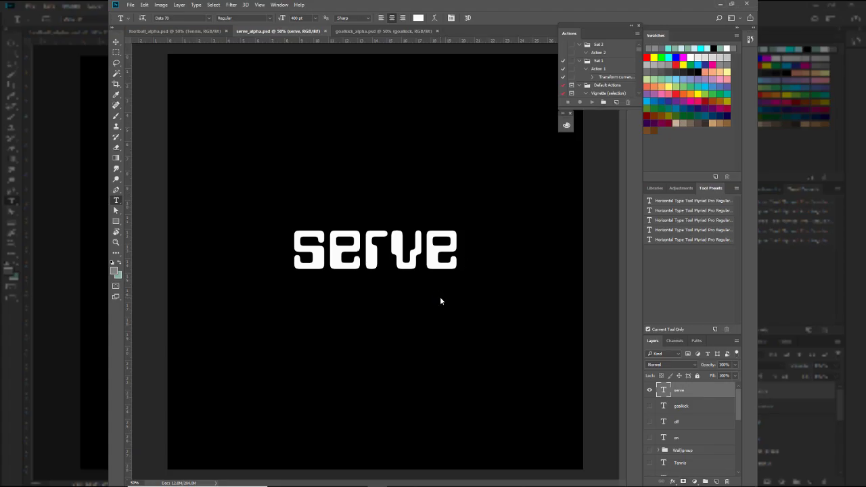
{"action": "key", "text": "ctrl+shift+s"}
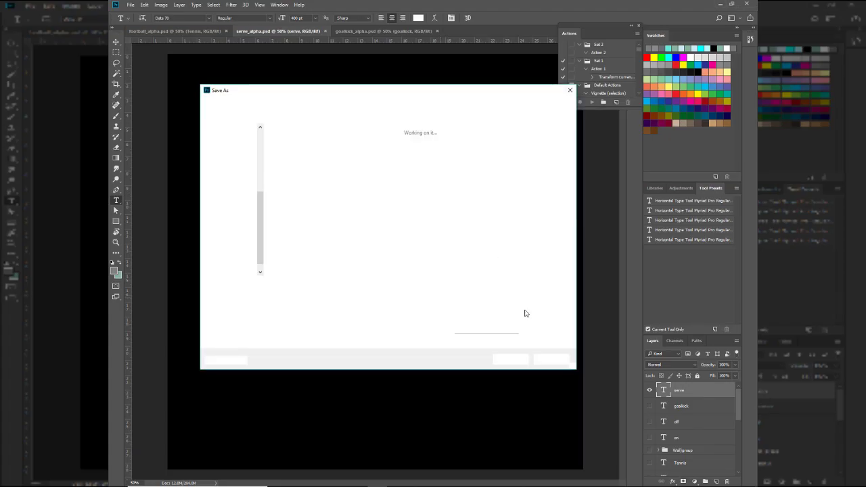
{"action": "left_click", "coordinate": [540, 360]}
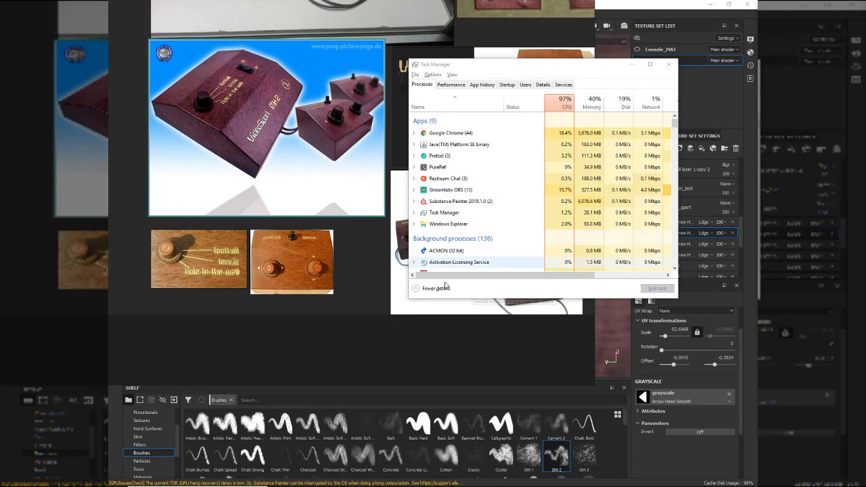
- Relaunch Maya 2018 and dismiss the What's New Highlight Settings window
{"action": "key", "text": "alt+Tab"}
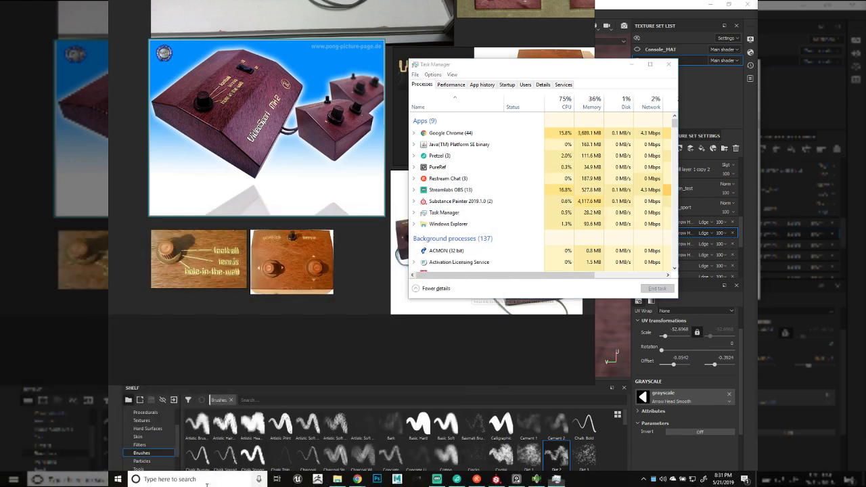
{"action": "left_click", "coordinate": [203, 479]}
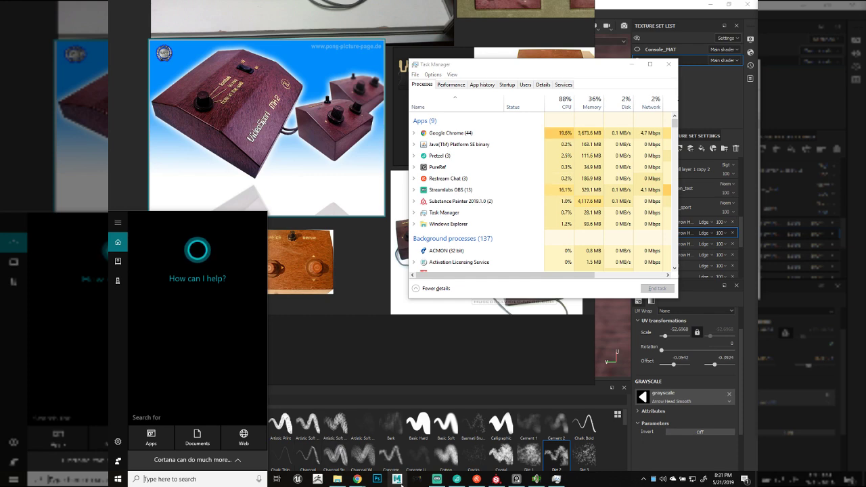
{"action": "left_click", "coordinate": [398, 481]}
{"action": "right_click", "coordinate": [399, 481]}
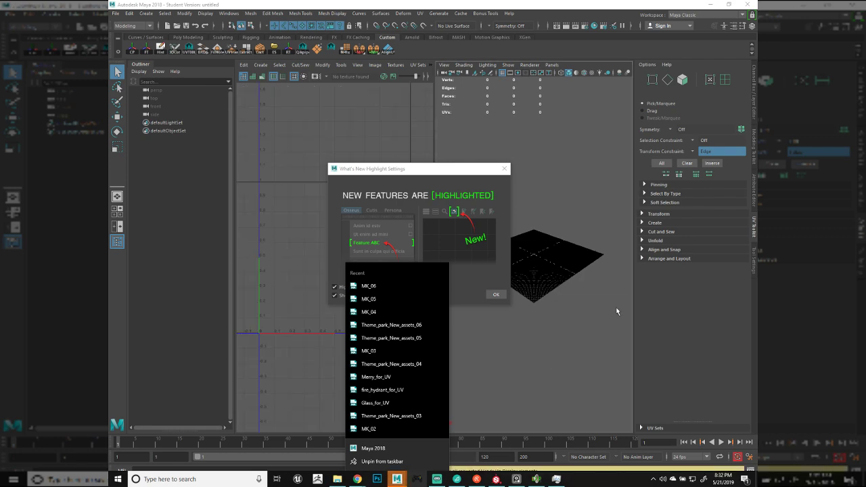
{"action": "left_click", "coordinate": [506, 169]}
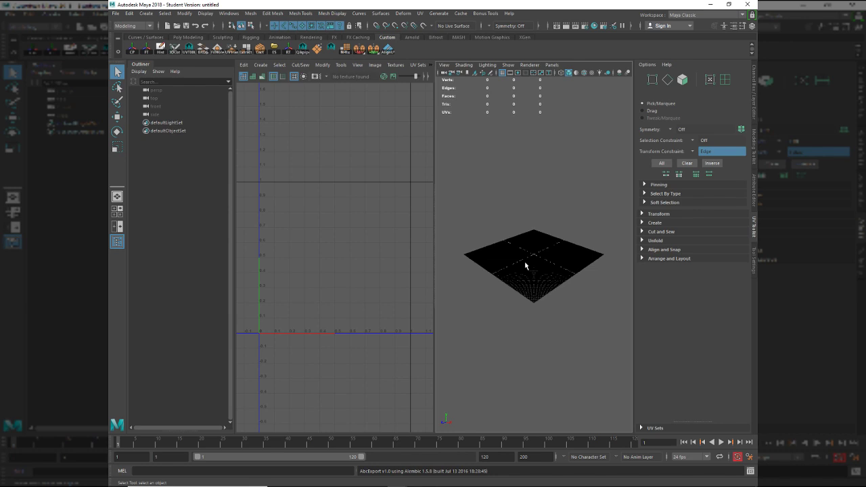
- Set the UV Toolkit's transform constraint to Off
{"action": "left_click", "coordinate": [693, 155]}
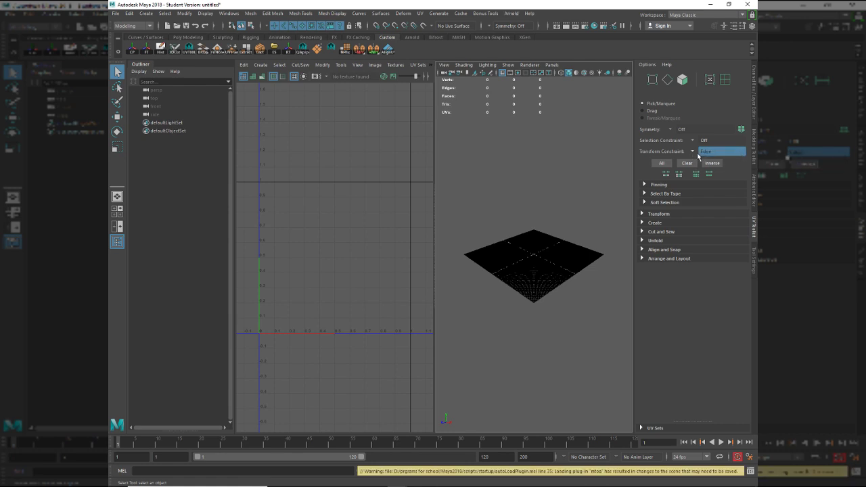
{"action": "left_click", "coordinate": [707, 156]}
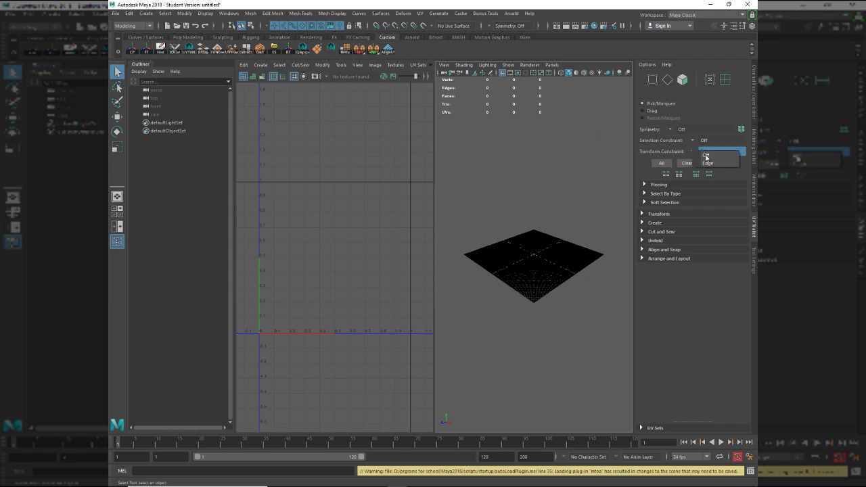
{"action": "left_click", "coordinate": [707, 162]}
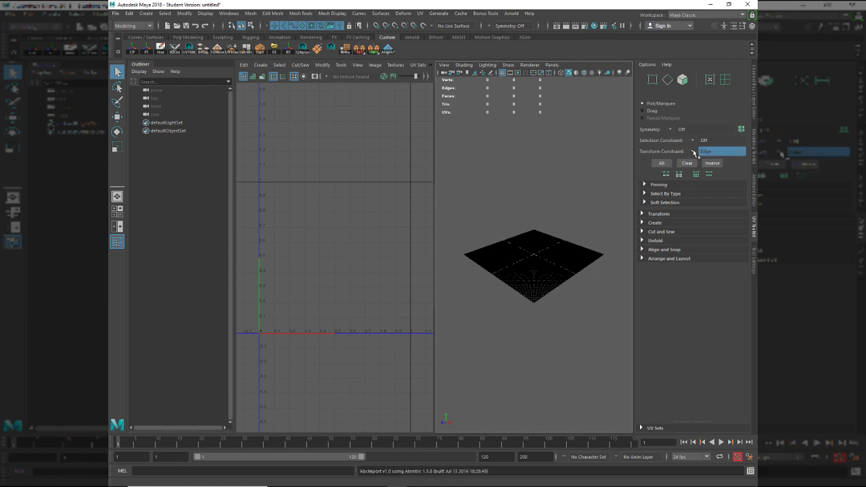
{"action": "left_click", "coordinate": [694, 153]}
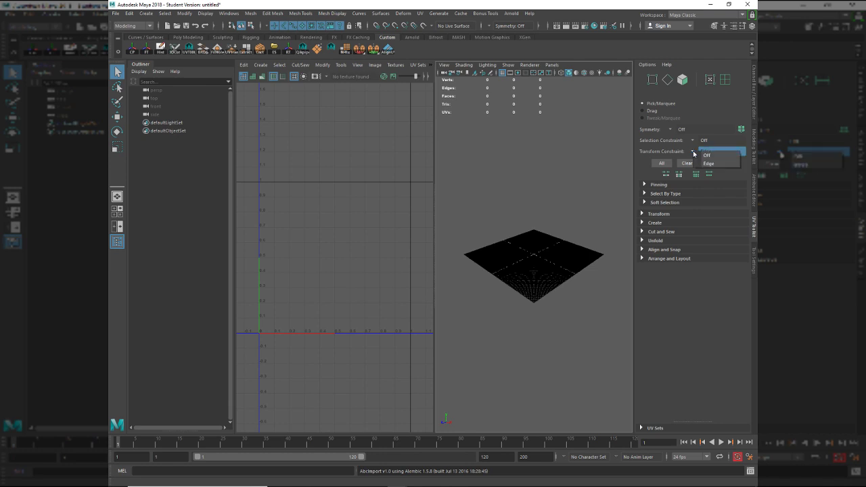
{"action": "left_click", "coordinate": [706, 155]}
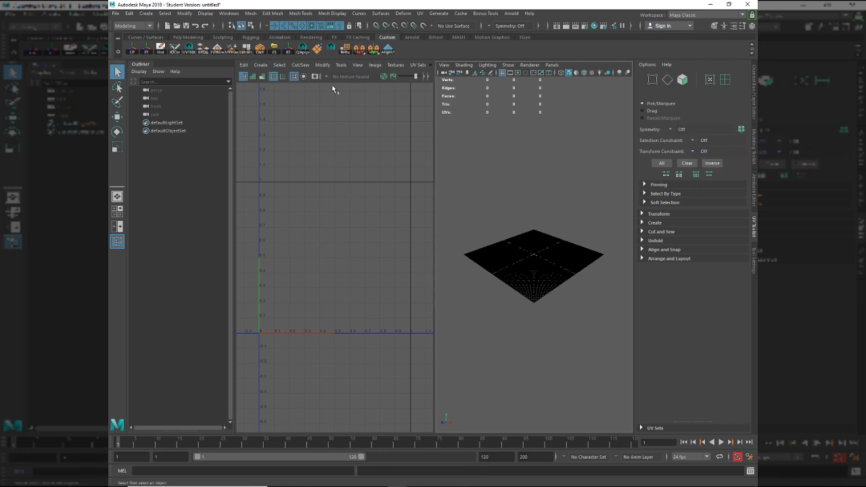
- Set the current project to the recent VideoSport MK2\VideoSport project
{"action": "left_click", "coordinate": [116, 13]}
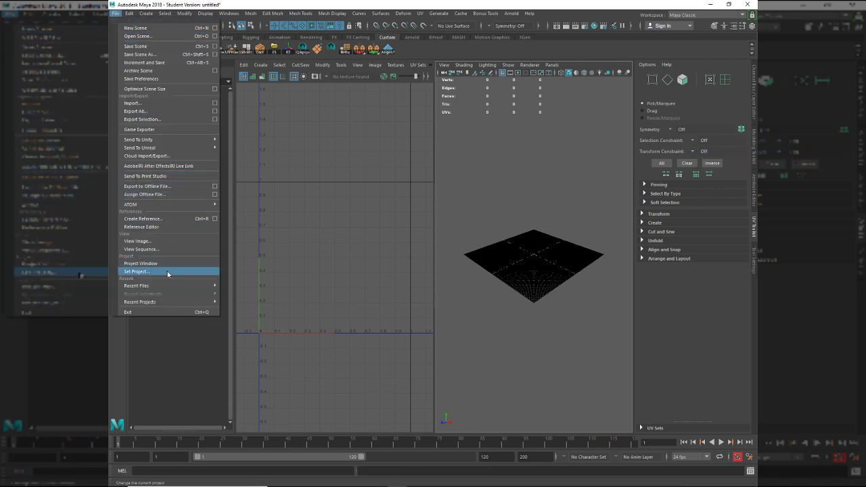
{"action": "mouse_move", "coordinate": [165, 305]}
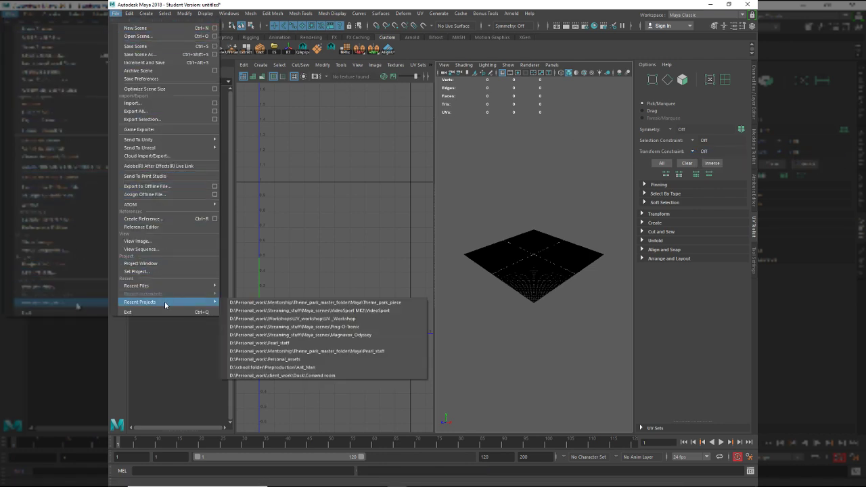
{"action": "left_click", "coordinate": [246, 312]}
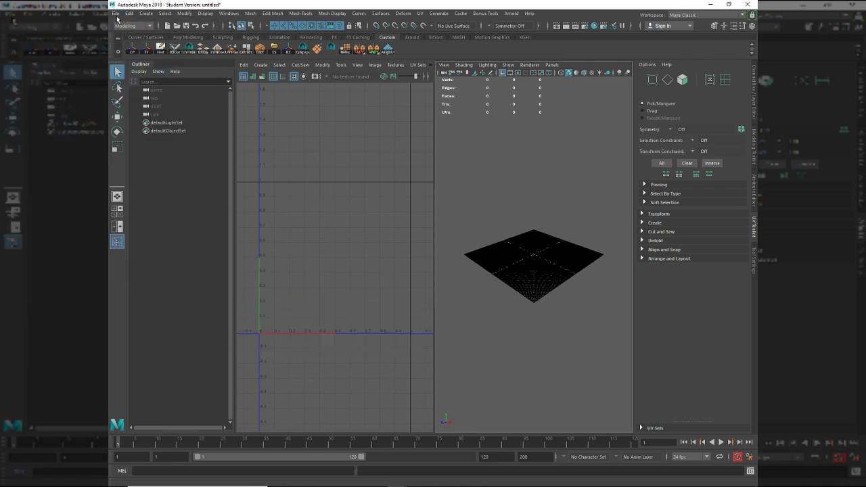
- Open the MK_06 scene and continue past the Student Version File notice
{"action": "left_click", "coordinate": [116, 14]}
{"action": "left_click", "coordinate": [160, 37]}
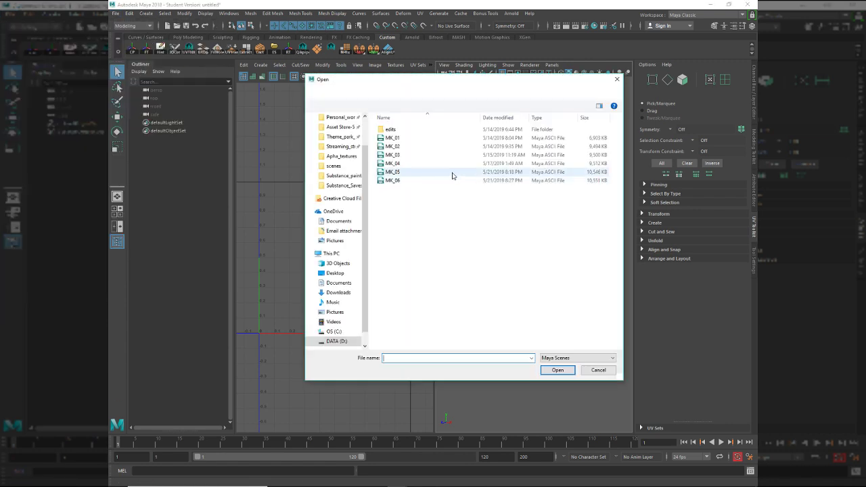
{"action": "left_click", "coordinate": [443, 180]}
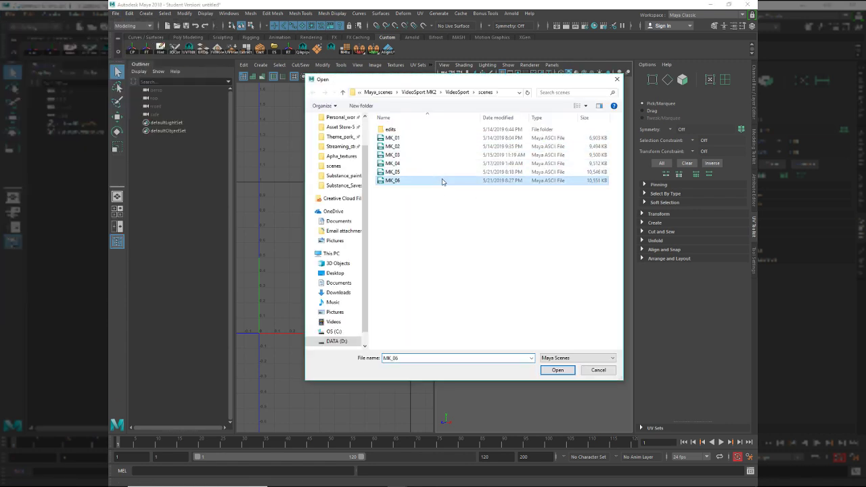
{"action": "left_click", "coordinate": [558, 370]}
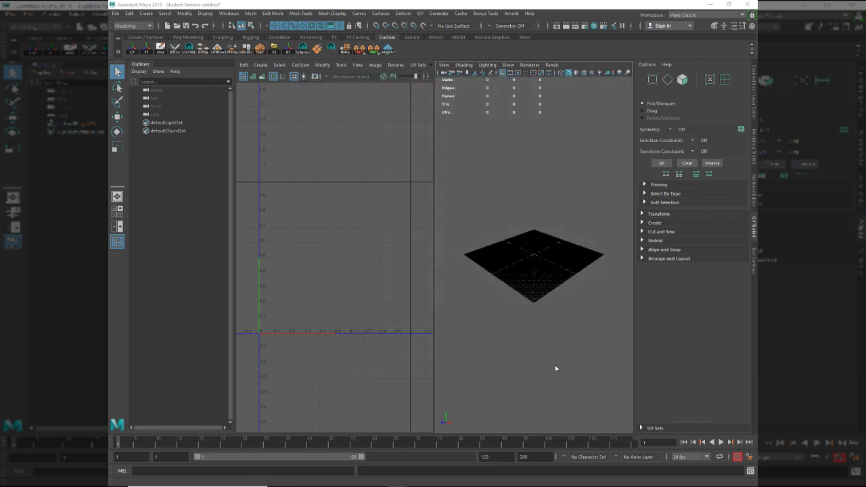
{"action": "left_click", "coordinate": [437, 249]}
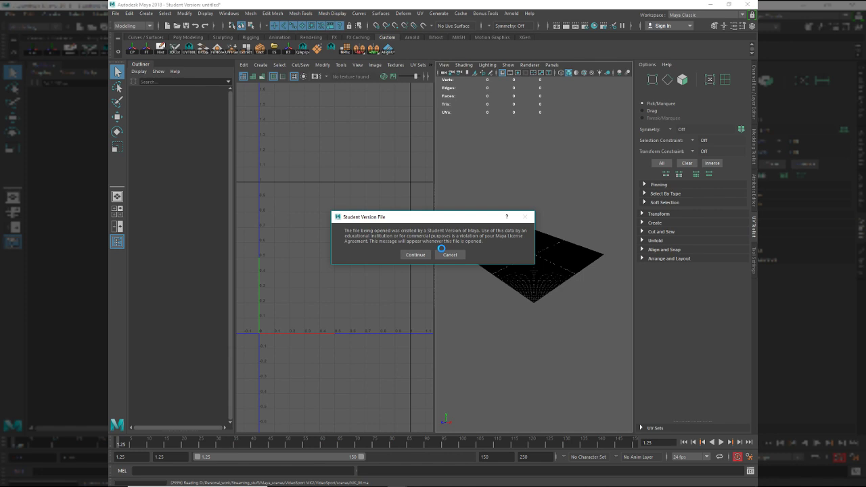
{"action": "left_click", "coordinate": [404, 255]}
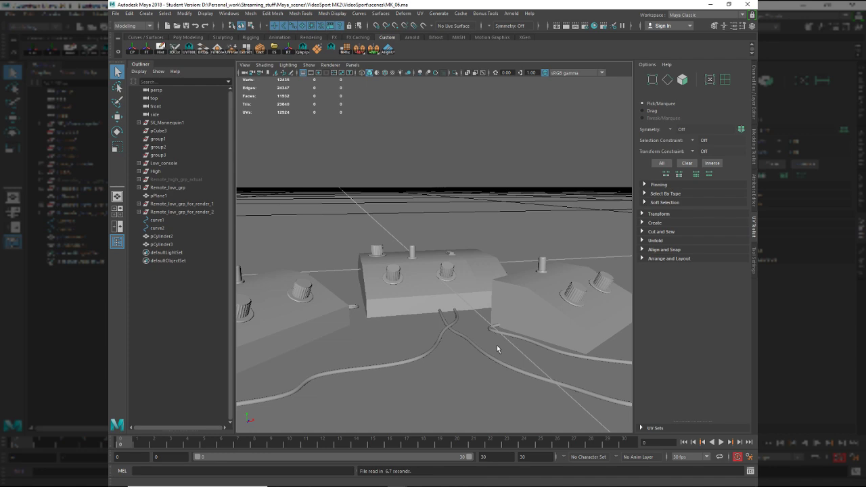
- Select the cable running from the console to the right-hand controller, show the UV Editor beside the viewport and hide all unselected objects
{"action": "left_click", "coordinate": [498, 362]}
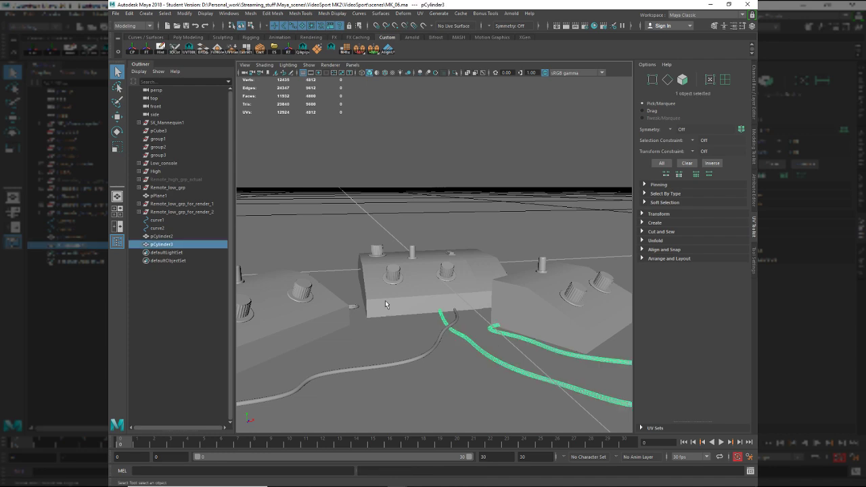
{"action": "left_click", "coordinate": [117, 227]}
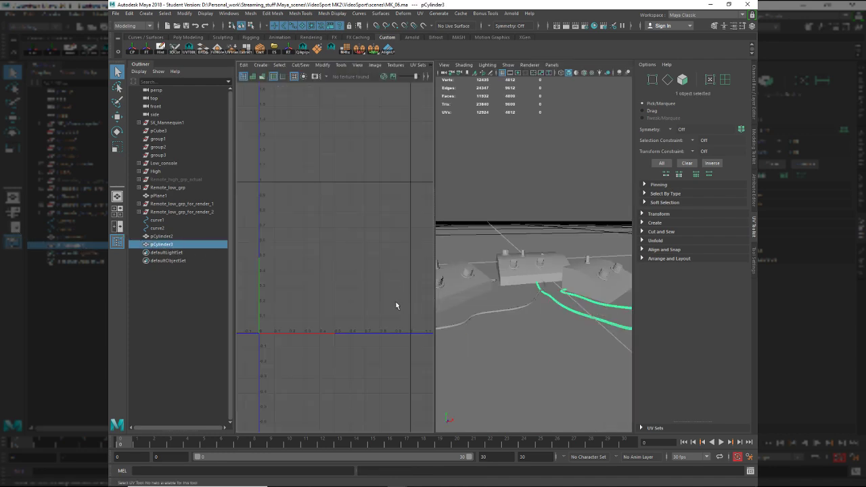
{"action": "left_click_drag", "start_coordinate": [589, 335], "coordinate": [539, 276], "text": "alt"}
{"action": "key", "text": "alt+h"}
{"action": "right_click_drag", "start_coordinate": [569, 258], "coordinate": [596, 280], "text": "alt"}
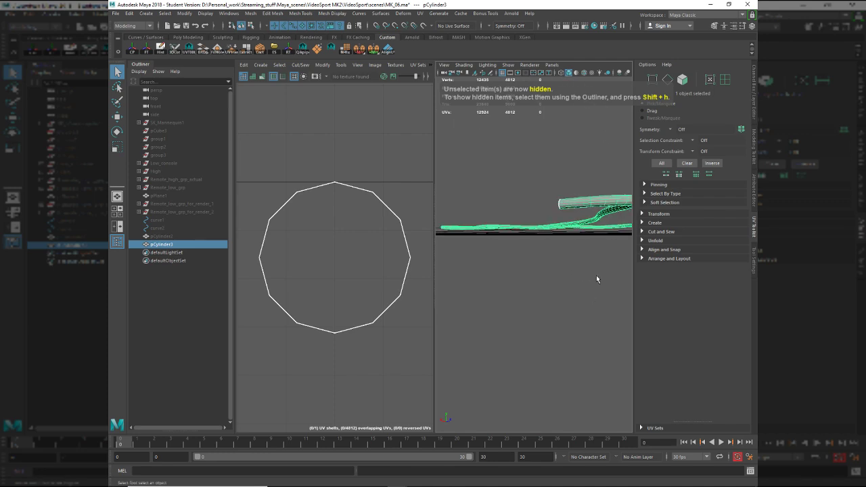
{"action": "middle_click_drag", "start_coordinate": [596, 279], "coordinate": [514, 290], "text": "alt"}
{"action": "right_click_drag", "start_coordinate": [514, 290], "coordinate": [492, 276], "text": "alt"}
{"action": "middle_click_drag", "start_coordinate": [493, 276], "coordinate": [538, 276], "text": "alt"}
{"action": "left_click_drag", "start_coordinate": [538, 276], "coordinate": [540, 248], "text": "alt"}
- Create a camera-based UV projection for the whole cable
{"action": "right_click_drag", "start_coordinate": [335, 235], "coordinate": [340, 269]}
{"action": "mouse_move", "coordinate": [332, 273]}
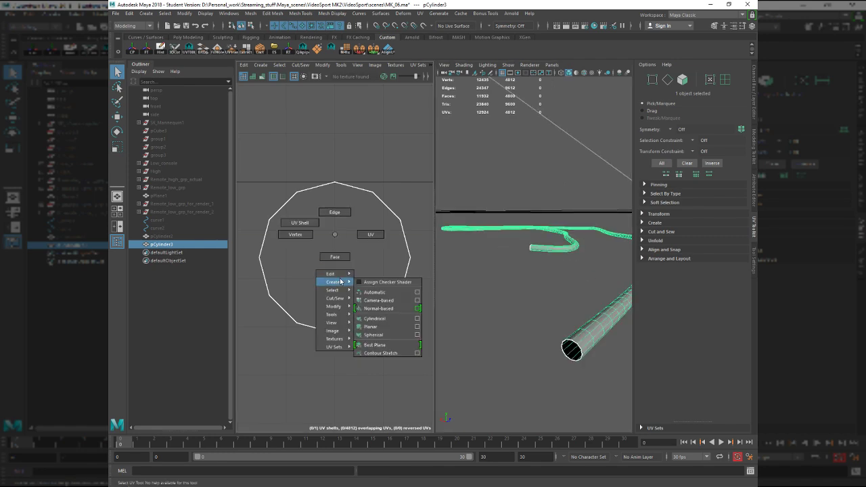
{"action": "left_click", "coordinate": [382, 302]}
{"action": "key", "text": "F11"}
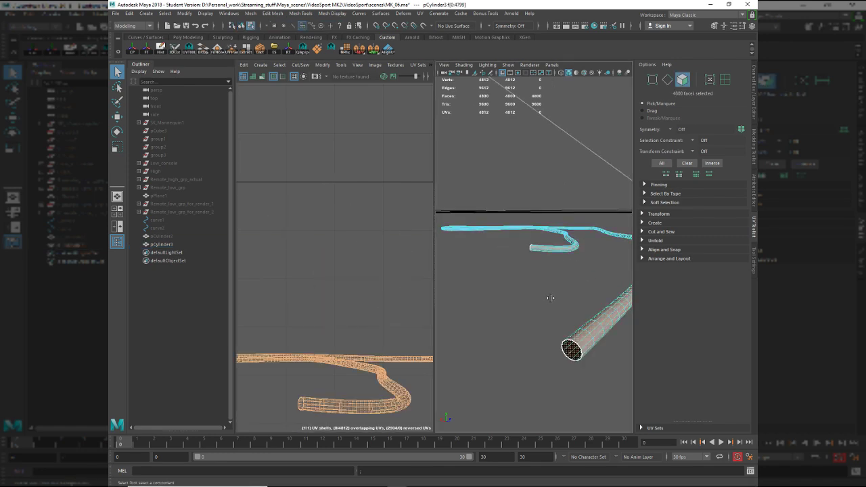
- Show the Channel Box, return to object mode, and delete the cable's history and freeze its transformations
{"action": "key", "text": "ctrl+a"}
{"action": "key", "text": "ctrl+a"}
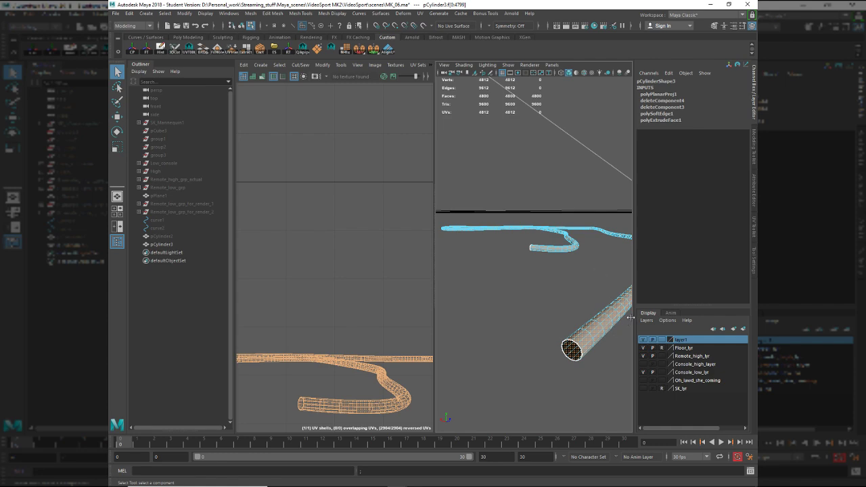
{"action": "key", "text": "F8"}
{"action": "left_click", "coordinate": [161, 48]}
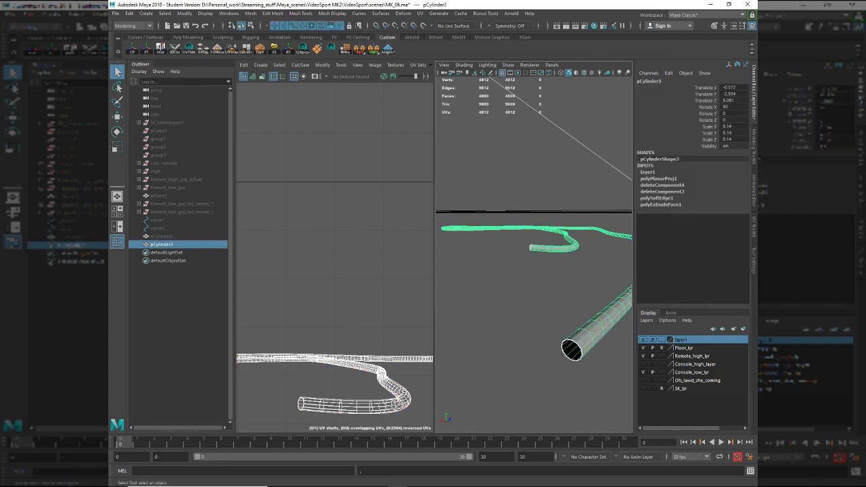
{"action": "left_click", "coordinate": [146, 49]}
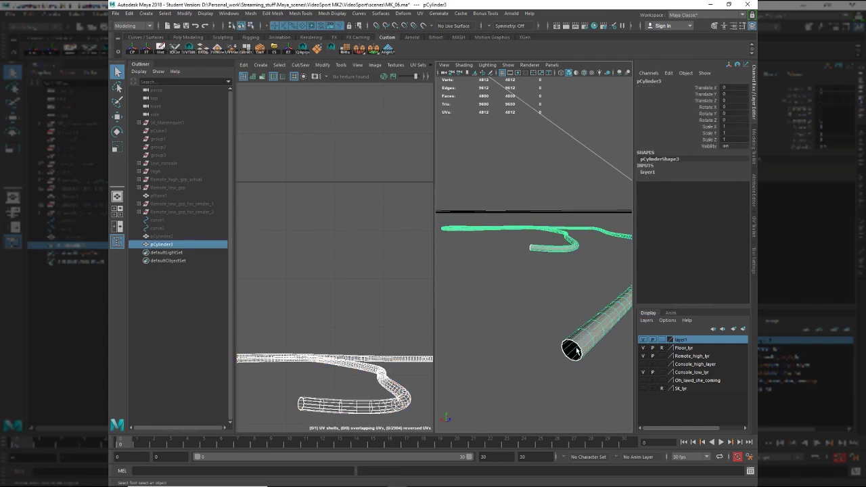
- Cut the cable's UVs along one lengthwise edge line running the full length of its underside
{"action": "middle_click_drag", "start_coordinate": [509, 278], "coordinate": [514, 264], "text": "alt"}
{"action": "right_click_drag", "start_coordinate": [514, 264], "coordinate": [535, 271], "text": "alt"}
{"action": "left_click_drag", "start_coordinate": [535, 271], "coordinate": [578, 206], "text": "alt"}
{"action": "key", "text": "F10"}
{"action": "double_click", "coordinate": [541, 109]}
{"action": "key", "text": "shift+x"}
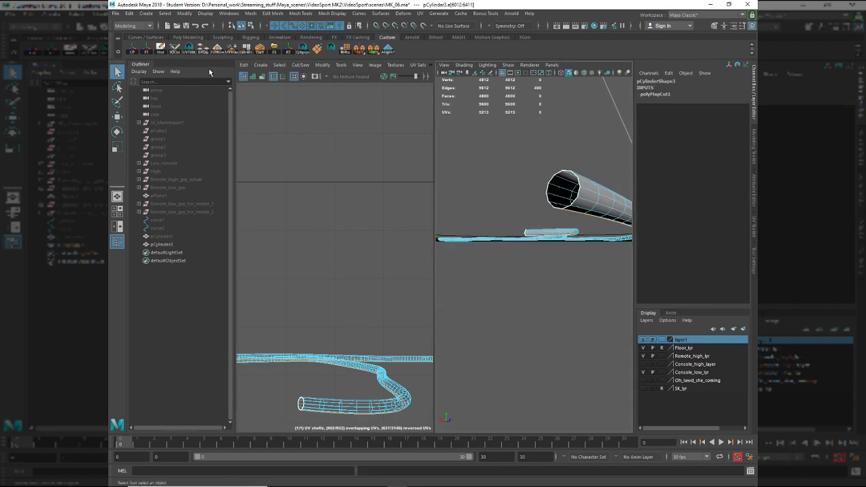
- Unfold and lay out the cable's UV shell from the new lengthwise seam
{"action": "left_click", "coordinate": [189, 50]}
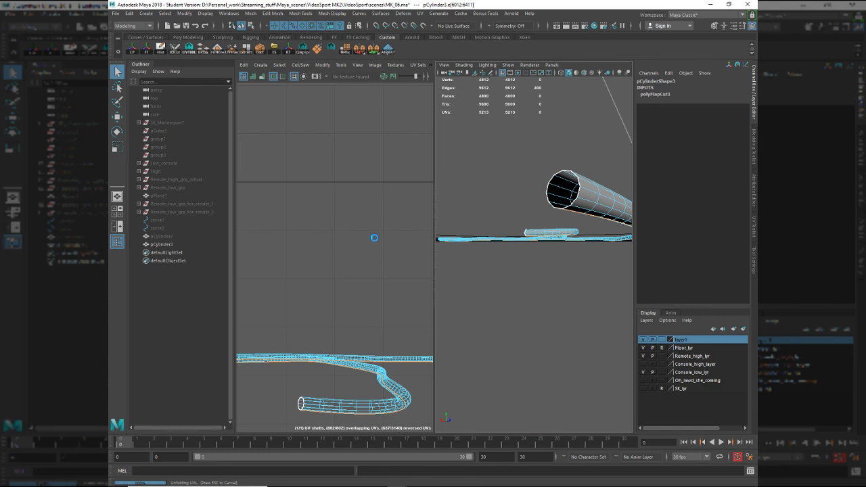
{"action": "key", "text": "F10"}
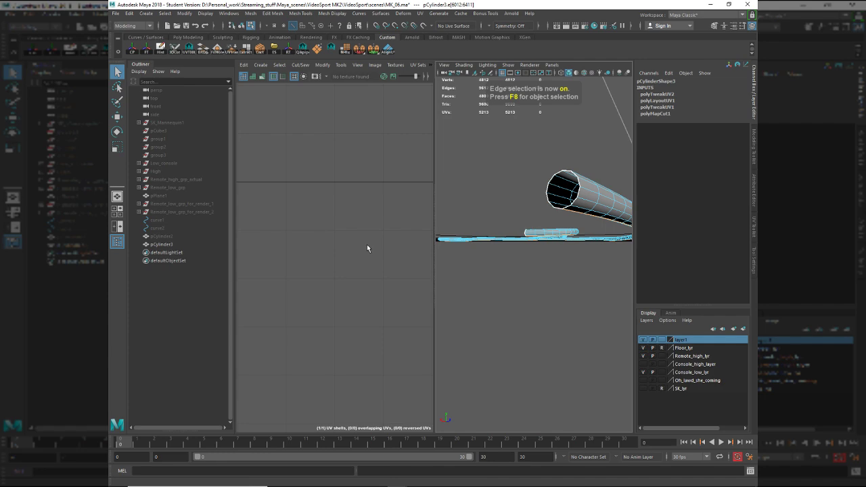
{"action": "key", "text": "f"}
{"action": "right_click_drag", "start_coordinate": [374, 244], "coordinate": [322, 242], "text": "alt"}
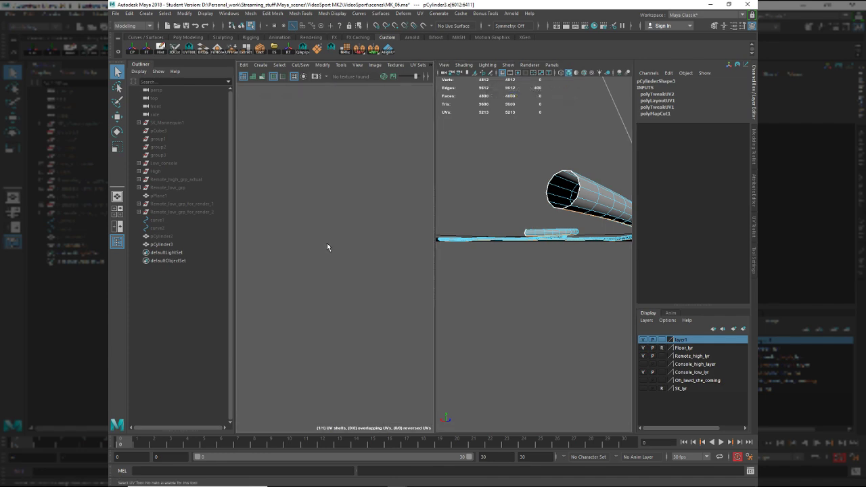
{"action": "scroll", "coordinate": [335, 256], "scroll_direction": "up", "scroll_amount": 6}
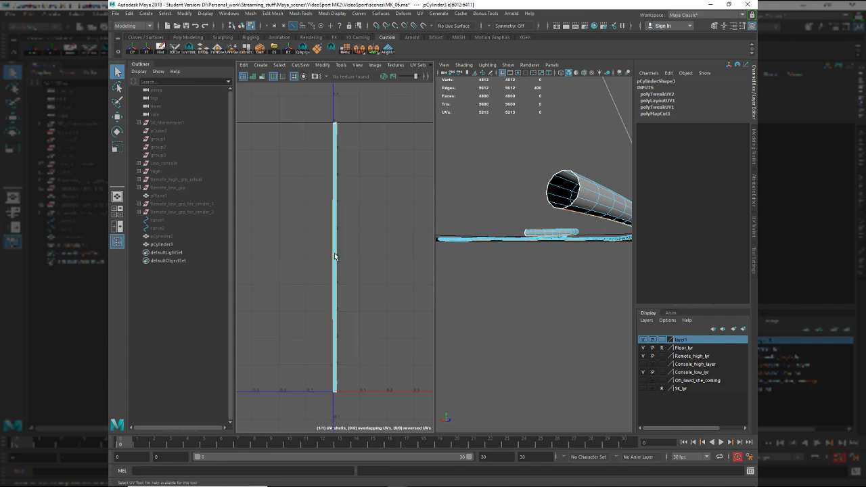
- Examine the unfolded cable strip along its whole length for distortion, ending with all of its faces selected
{"action": "scroll", "coordinate": [339, 255], "scroll_direction": "up", "scroll_amount": 2}
{"action": "middle_click_drag", "start_coordinate": [339, 270], "coordinate": [340, 42], "text": "alt"}
{"action": "scroll", "coordinate": [329, 169], "scroll_direction": "down", "scroll_amount": 5}
{"action": "middle_click_drag", "start_coordinate": [341, 203], "coordinate": [347, 52], "text": "alt"}
{"action": "scroll", "coordinate": [325, 203], "scroll_direction": "up", "scroll_amount": 2}
{"action": "middle_click_drag", "start_coordinate": [334, 230], "coordinate": [341, 87], "text": "alt"}
{"action": "middle_click_drag", "start_coordinate": [295, 257], "coordinate": [300, 82], "text": "alt"}
{"action": "middle_click_drag", "start_coordinate": [318, 223], "coordinate": [317, 101], "text": "alt"}
{"action": "middle_click_drag", "start_coordinate": [309, 284], "coordinate": [307, 102], "text": "alt"}
{"action": "middle_click_drag", "start_coordinate": [316, 205], "coordinate": [317, 108], "text": "alt"}
{"action": "middle_click_drag", "start_coordinate": [325, 271], "coordinate": [318, 101], "text": "alt"}
{"action": "middle_click_drag", "start_coordinate": [302, 313], "coordinate": [300, 67], "text": "alt"}
{"action": "middle_click_drag", "start_coordinate": [330, 271], "coordinate": [329, 86], "text": "alt"}
{"action": "scroll", "coordinate": [332, 305], "scroll_direction": "down", "scroll_amount": 4}
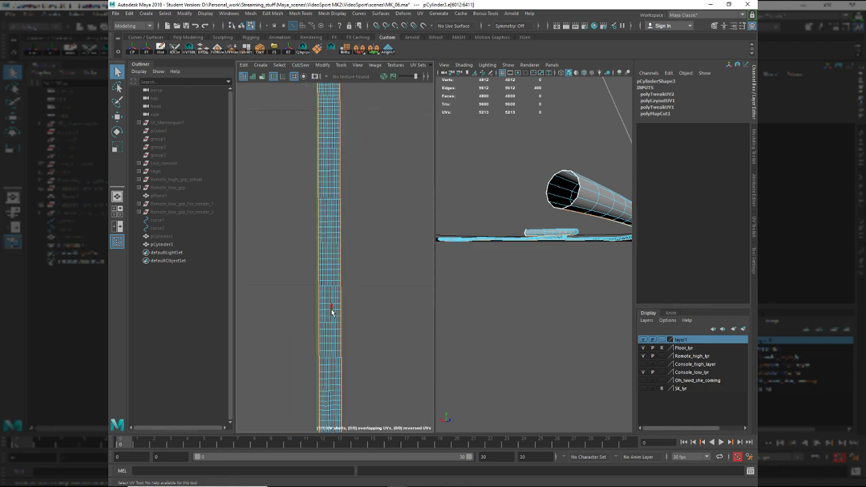
{"action": "scroll", "coordinate": [312, 278], "scroll_direction": "up", "scroll_amount": 4}
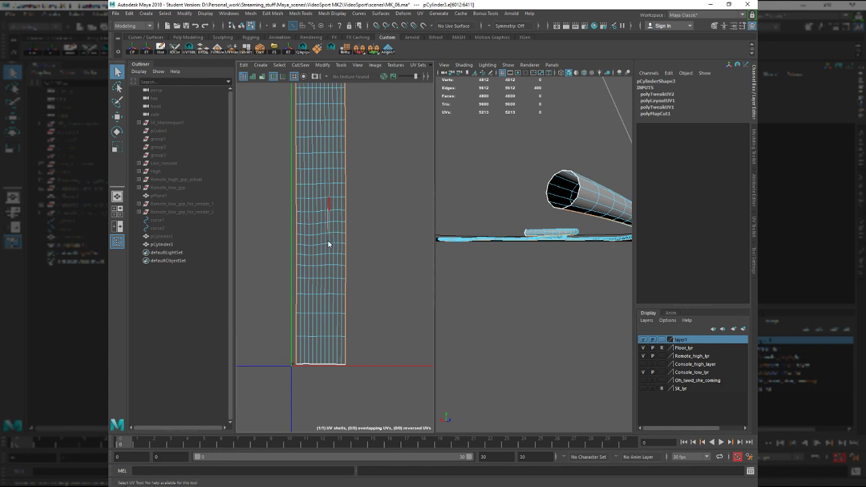
{"action": "key", "text": "F11"}
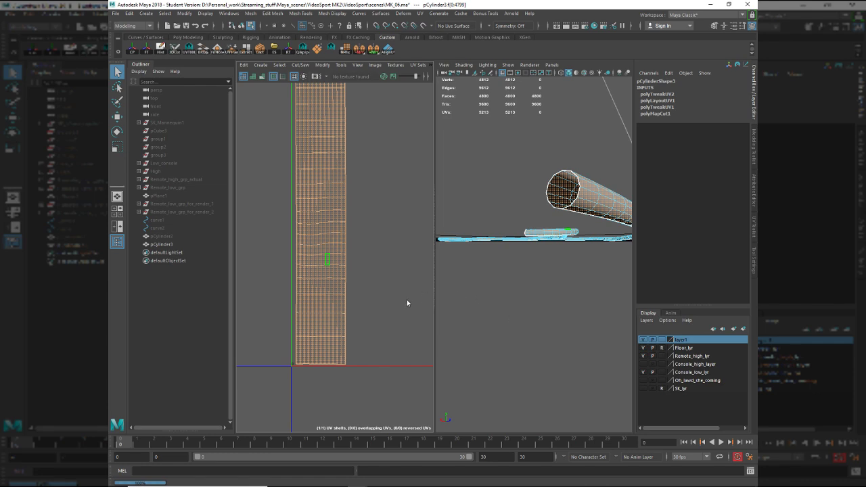
- Switch to Substance Painter and view the textured remote from another angle
{"action": "mouse_move", "coordinate": [396, 485]}
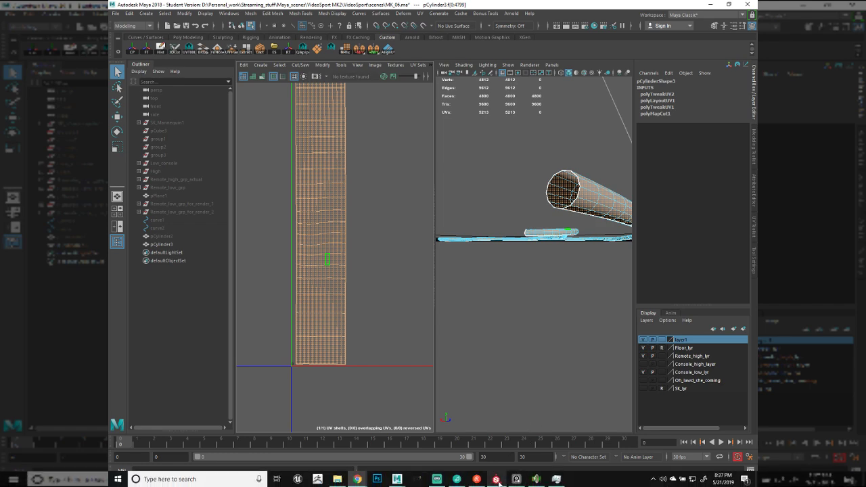
{"action": "mouse_move", "coordinate": [497, 480]}
{"action": "left_click", "coordinate": [515, 456]}
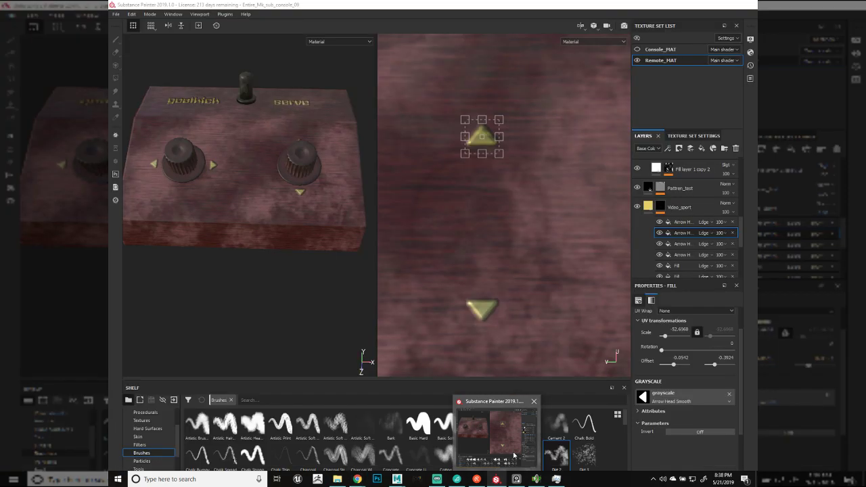
{"action": "mouse_move", "coordinate": [227, 266]}
{"action": "left_mouse_down", "text": "alt"}
{"action": "mouse_move", "coordinate": [268, 302]}
{"action": "mouse_move", "coordinate": [286, 300]}
{"action": "mouse_move", "coordinate": [263, 270]}
{"action": "mouse_move", "coordinate": [268, 257]}
{"action": "mouse_move", "coordinate": [247, 252]}
{"action": "mouse_move", "coordinate": [294, 246]}
{"action": "mouse_move", "coordinate": [219, 255]}
{"action": "mouse_move", "coordinate": [404, 185]}
{"action": "left_mouse_up", "text": "alt"}
- Switch to the PureRef reference board and enlarge the photo of the controller with the goalkick and serve lettering
{"action": "key", "text": "alt+Tab"}
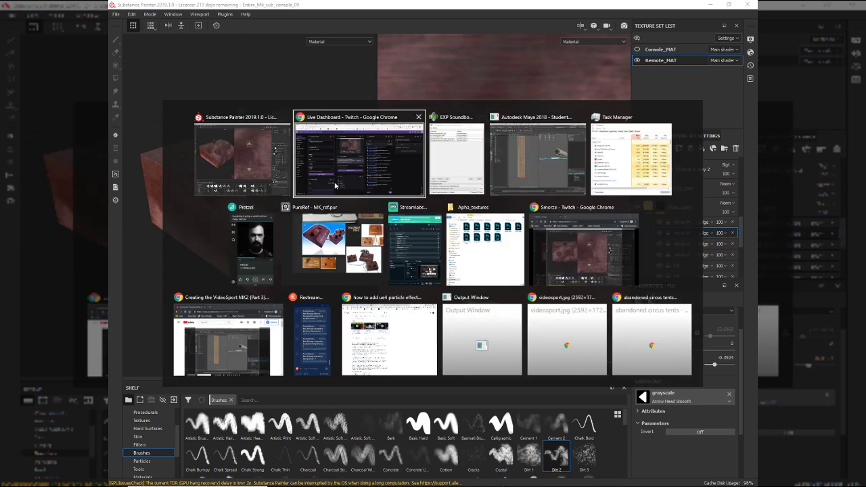
{"action": "left_click", "coordinate": [308, 247]}
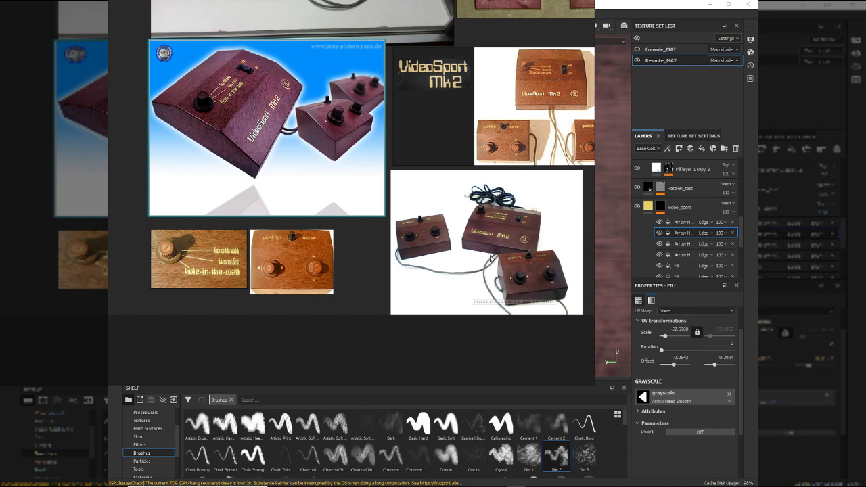
{"action": "scroll", "coordinate": [422, 242], "scroll_direction": "up", "scroll_amount": 6}
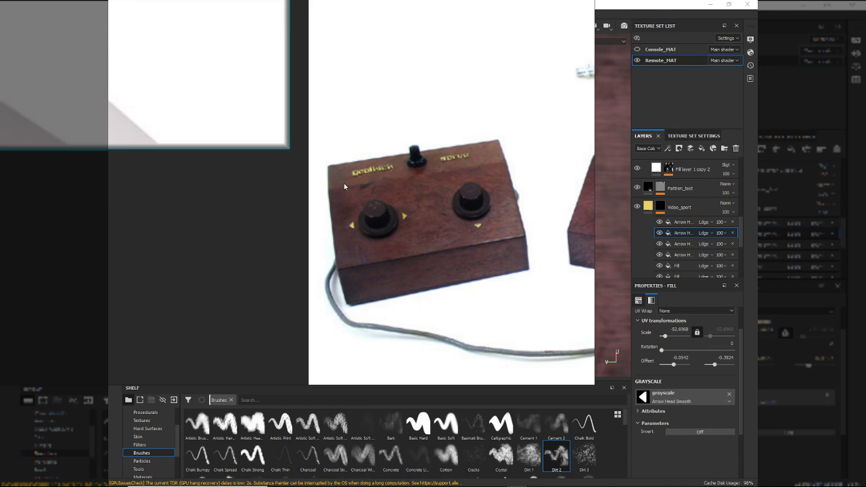
- Compare the remote's lettering, knobs and arrows in Substance Painter with the reference photo from a matching angle
{"action": "key", "text": "alt+Tab"}
{"action": "left_click_drag", "start_coordinate": [333, 206], "coordinate": [219, 203], "text": "alt"}
{"action": "left_click_drag", "start_coordinate": [281, 194], "coordinate": [277, 246], "text": "alt"}
{"action": "key", "text": "Tab"}
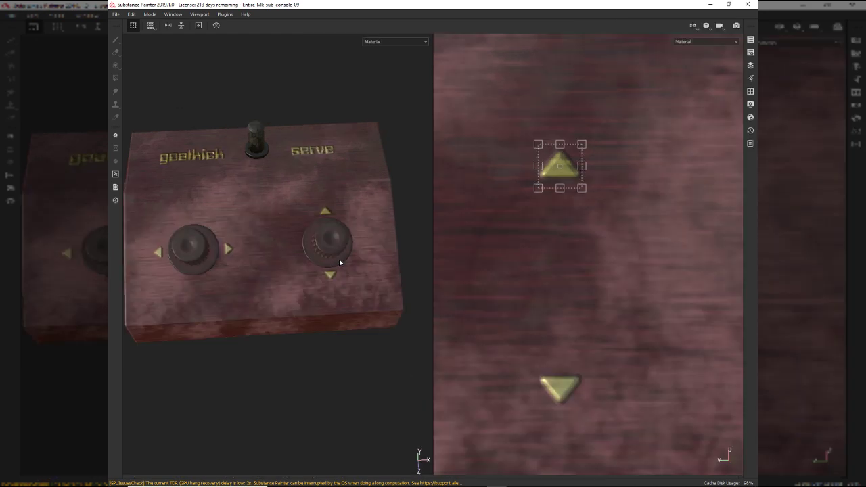
{"action": "key", "text": "alt+Tab"}
{"action": "key", "text": "alt+Tab"}
{"action": "key", "text": "Tab"}
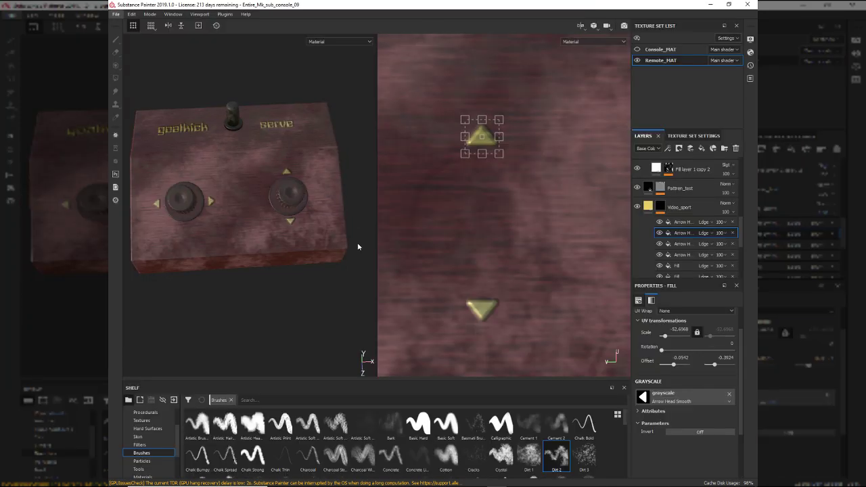
{"action": "key", "text": "alt+Tab"}
{"action": "key", "text": "alt+Tab"}
{"action": "key", "text": "alt+Tab"}
{"action": "key", "text": "alt+Tab"}
{"action": "key", "text": "Tab"}
{"action": "key", "text": "Tab"}
{"action": "key", "text": "Escape"}
{"action": "key", "text": "alt+Tab"}
{"action": "left_click_drag", "start_coordinate": [247, 286], "coordinate": [283, 305], "text": "alt"}
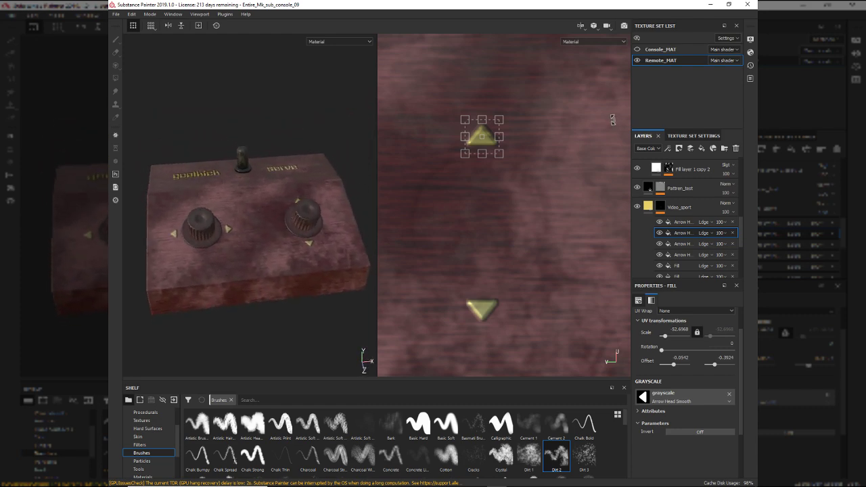
- Make the Console_MAT texture set visible and inspect the console from a low side angle
{"action": "left_click", "coordinate": [637, 50]}
{"action": "scroll", "coordinate": [269, 191], "scroll_direction": "down", "scroll_amount": 3}
{"action": "middle_click_drag", "start_coordinate": [253, 196], "coordinate": [222, 209], "text": "alt"}
{"action": "left_click_drag", "start_coordinate": [221, 210], "coordinate": [324, 227], "text": "alt"}
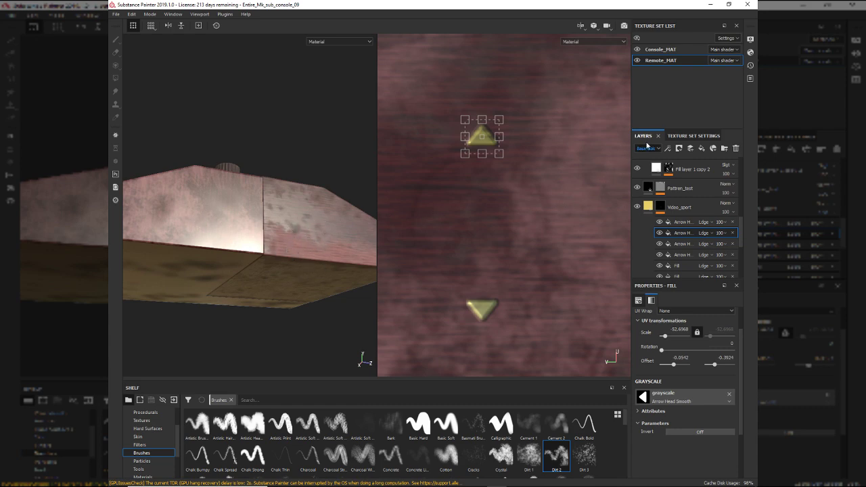
- Set the roughness of Fill layer 1 copy 2 in Remote_MAT's Discoloration folder to 0.4178 and copy the value
{"action": "scroll", "coordinate": [670, 196], "scroll_direction": "up", "scroll_amount": 5}
{"action": "scroll", "coordinate": [671, 197], "scroll_direction": "up", "scroll_amount": 3}
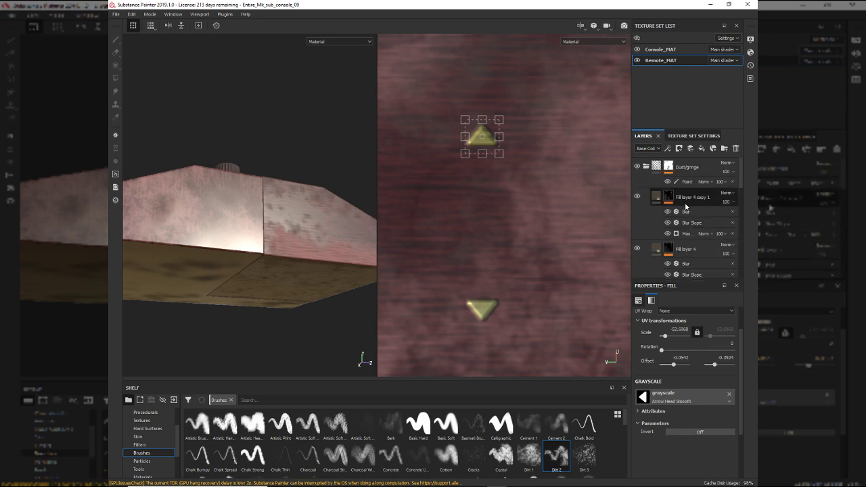
{"action": "scroll", "coordinate": [685, 210], "scroll_direction": "down", "scroll_amount": 1}
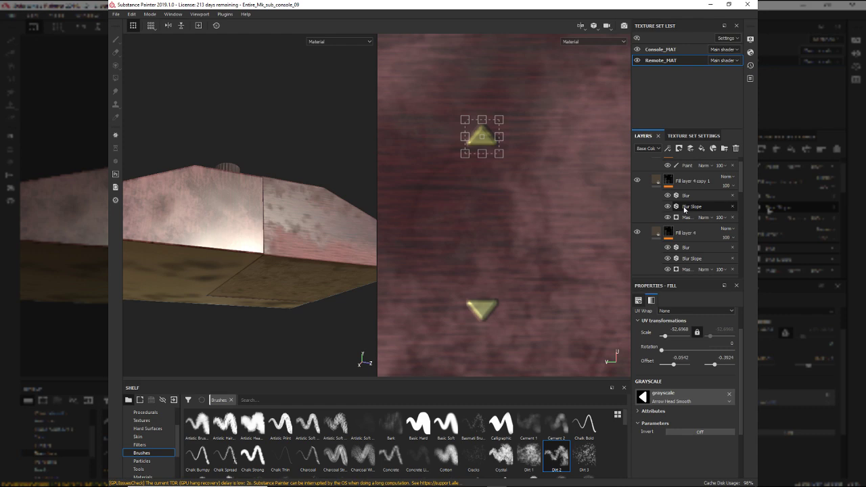
{"action": "scroll", "coordinate": [685, 210], "scroll_direction": "down", "scroll_amount": 8}
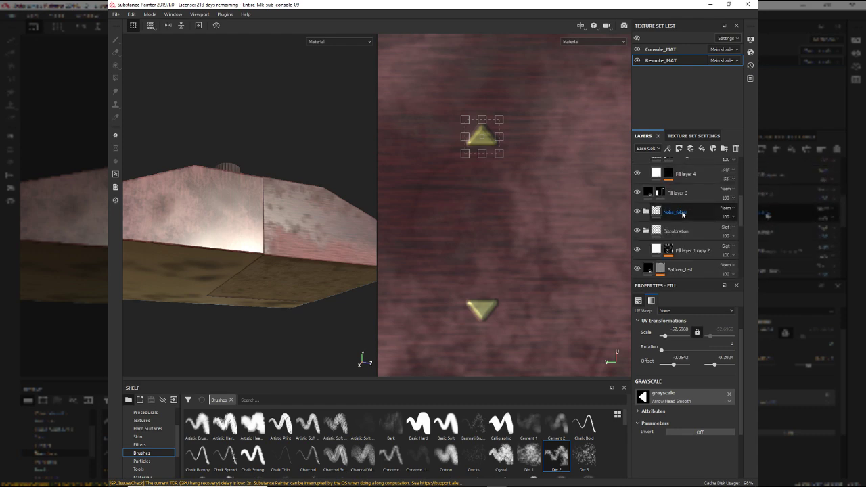
{"action": "scroll", "coordinate": [684, 220], "scroll_direction": "down", "scroll_amount": 5}
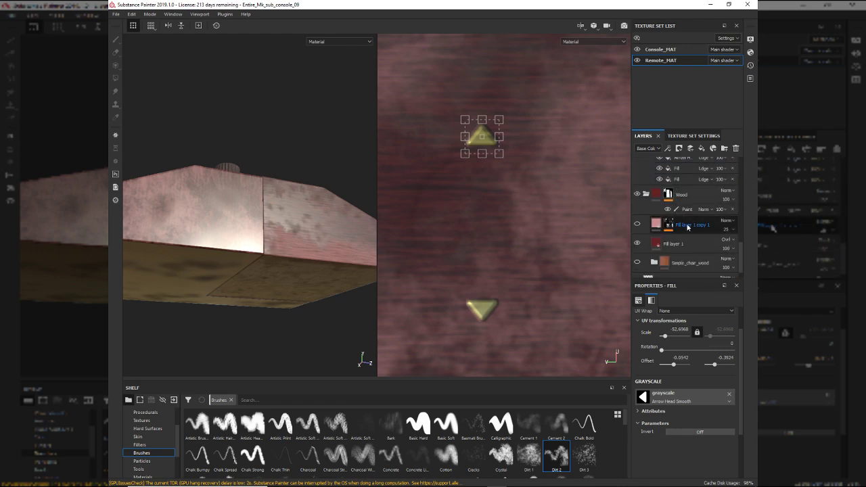
{"action": "scroll", "coordinate": [683, 230], "scroll_direction": "up", "scroll_amount": 6}
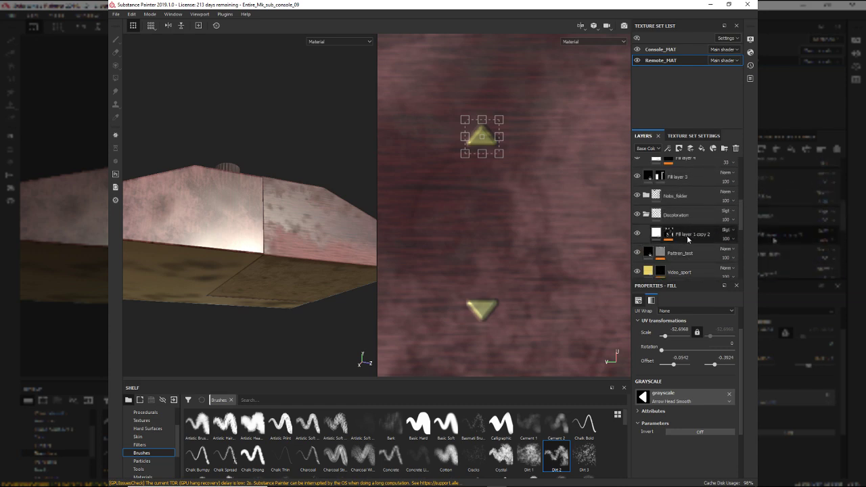
{"action": "left_click", "coordinate": [657, 234]}
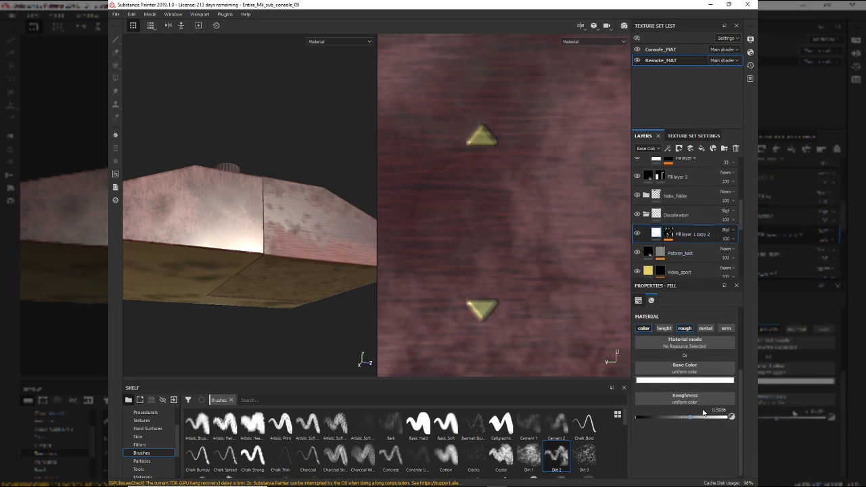
{"action": "left_click_drag", "start_coordinate": [688, 420], "coordinate": [676, 423]}
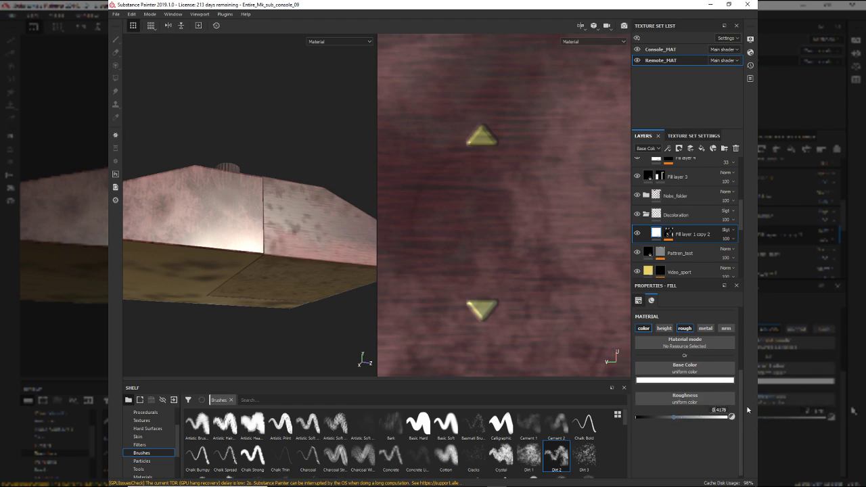
{"action": "left_click", "coordinate": [719, 411]}
{"action": "key", "text": "ctrl+c"}
- In Console_MAT's Discoloration folder, set the roughness of Fill layer 1 copy 3 to the copied 0.4178
{"action": "left_click", "coordinate": [673, 53]}
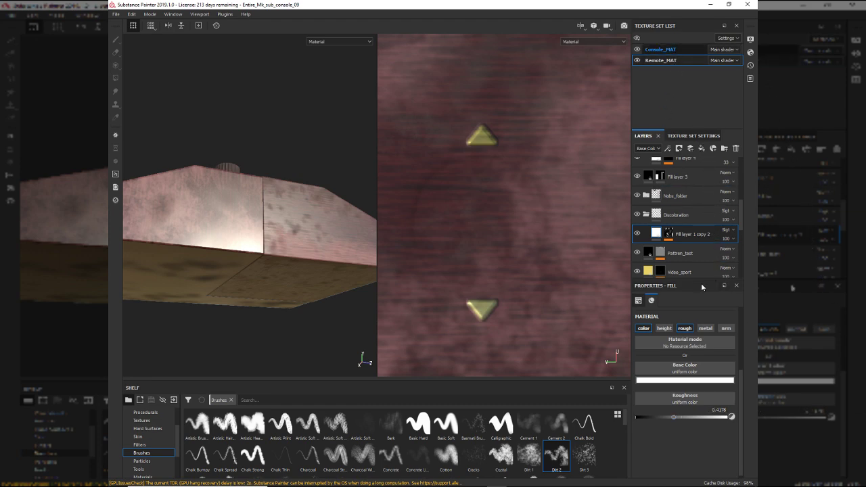
{"action": "left_click", "coordinate": [660, 49]}
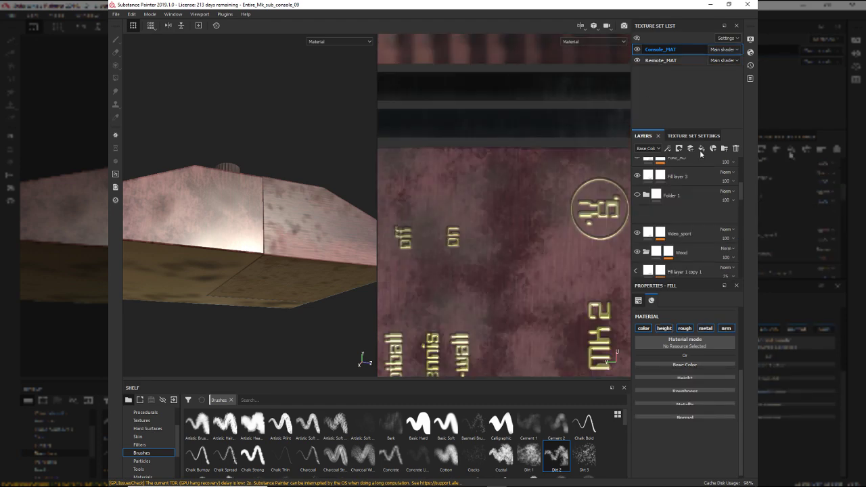
{"action": "scroll", "coordinate": [657, 220], "scroll_direction": "up", "scroll_amount": 3}
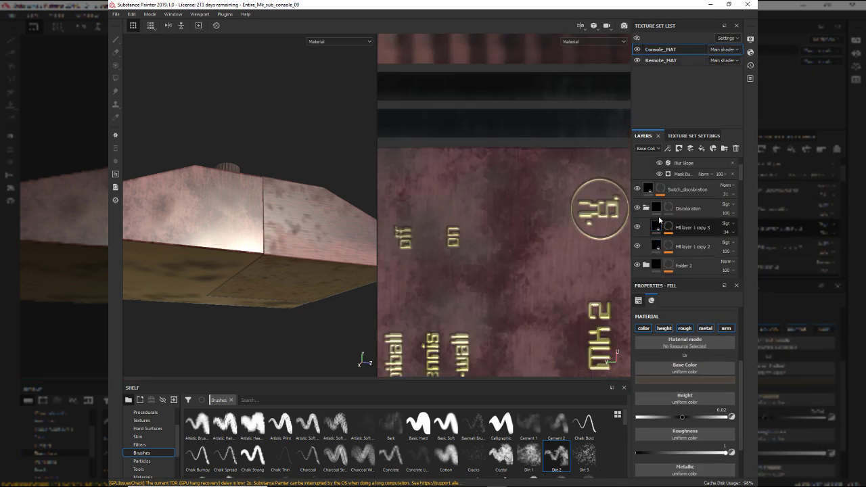
{"action": "left_click", "coordinate": [657, 213]}
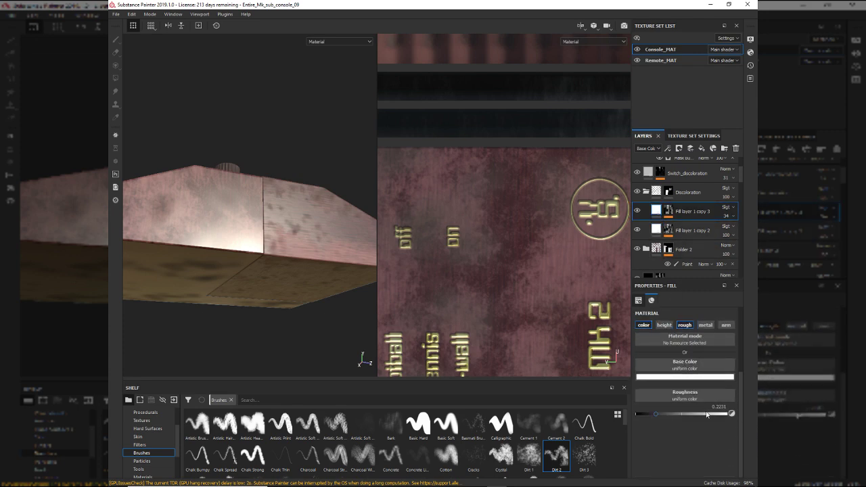
{"action": "left_click_drag", "start_coordinate": [713, 408], "coordinate": [746, 417]}
{"action": "key", "text": "ctrl+v"}
- Set the roughness of Console_MAT's Fill layer 1 copy 2 to 0.4178 and view the console from another angle
{"action": "left_click", "coordinate": [660, 231]}
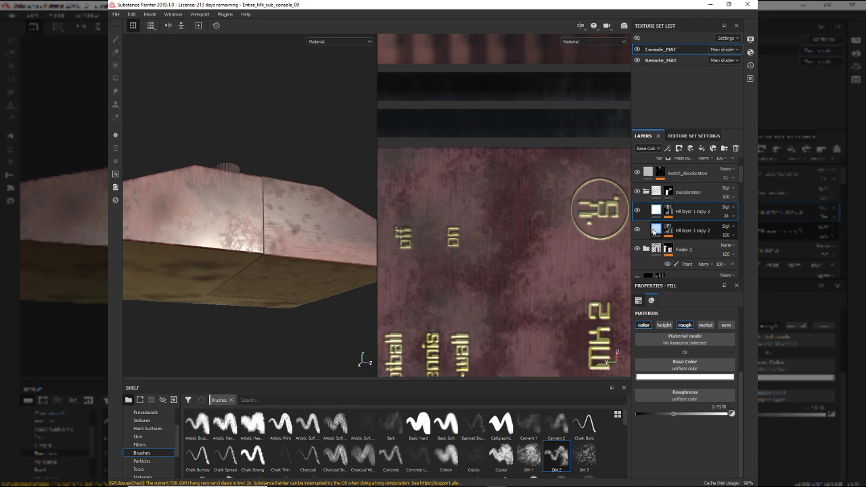
{"action": "left_click", "coordinate": [719, 407]}
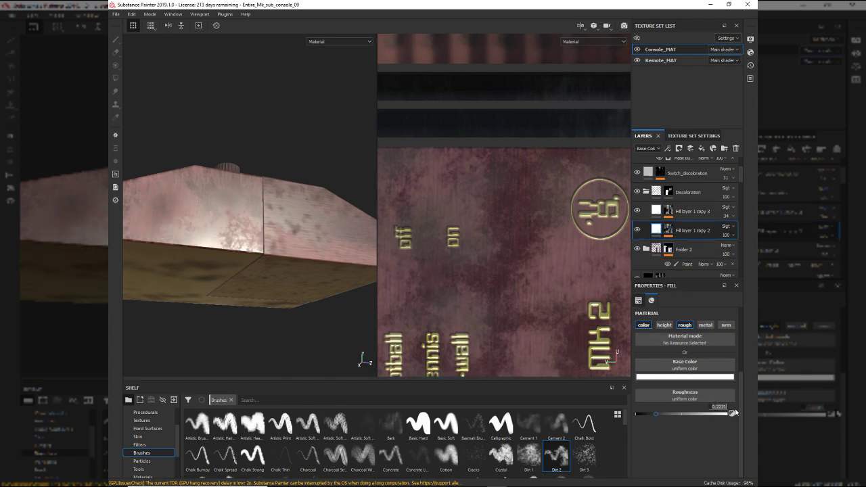
{"action": "type", "text": "0.4178"}
{"action": "key", "text": "Return"}
{"action": "left_click_drag", "start_coordinate": [333, 255], "coordinate": [273, 278], "text": "alt"}
- Switch to Maya and save the scene as a new version named MK_07
{"action": "key", "text": "alt+Tab"}
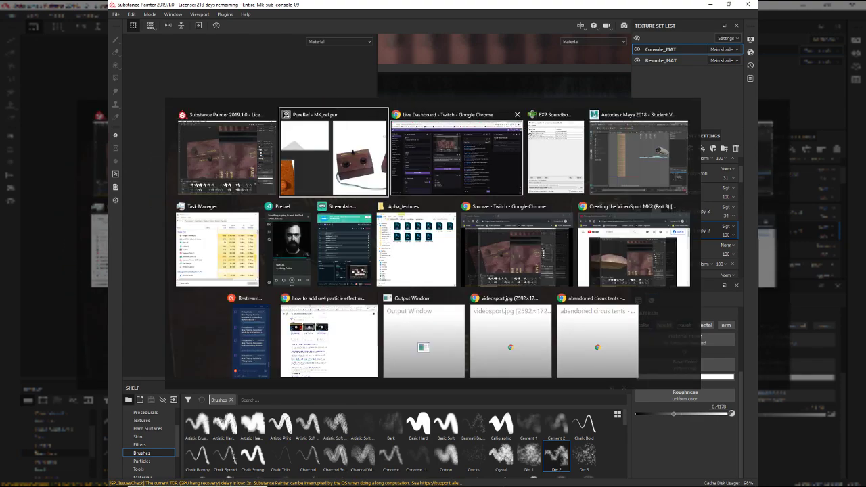
{"action": "left_click", "coordinate": [639, 156]}
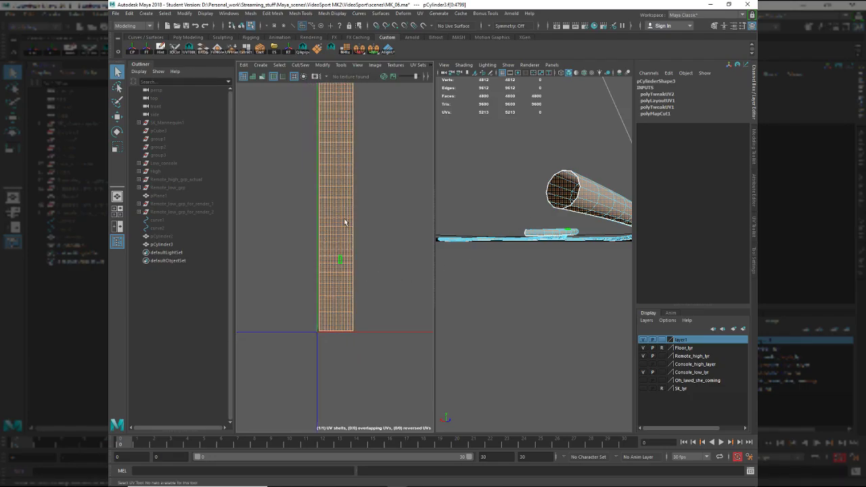
{"action": "middle_click_drag", "start_coordinate": [332, 228], "coordinate": [376, 273], "text": "alt"}
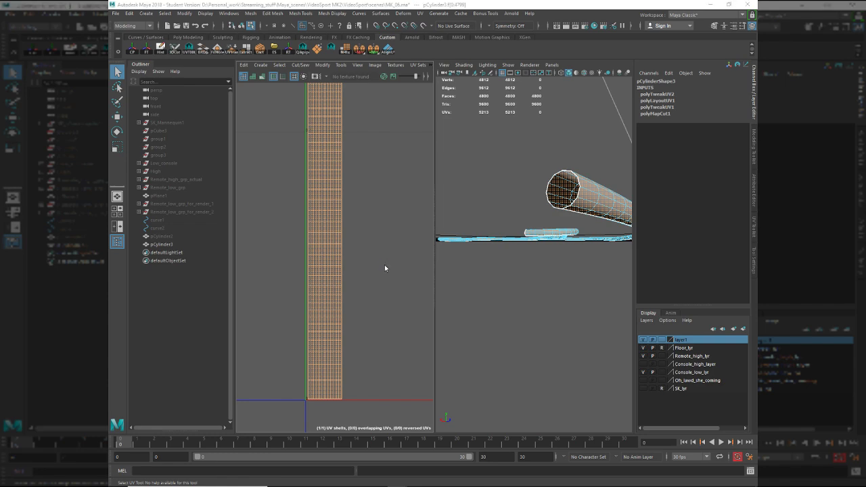
{"action": "key", "text": "ctrl+shift+s"}
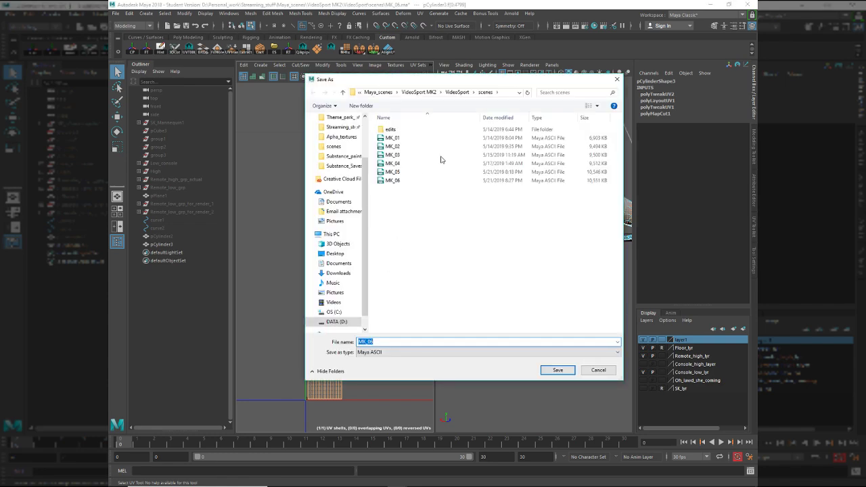
{"action": "left_click", "coordinate": [433, 341]}
{"action": "key", "text": "Escape"}
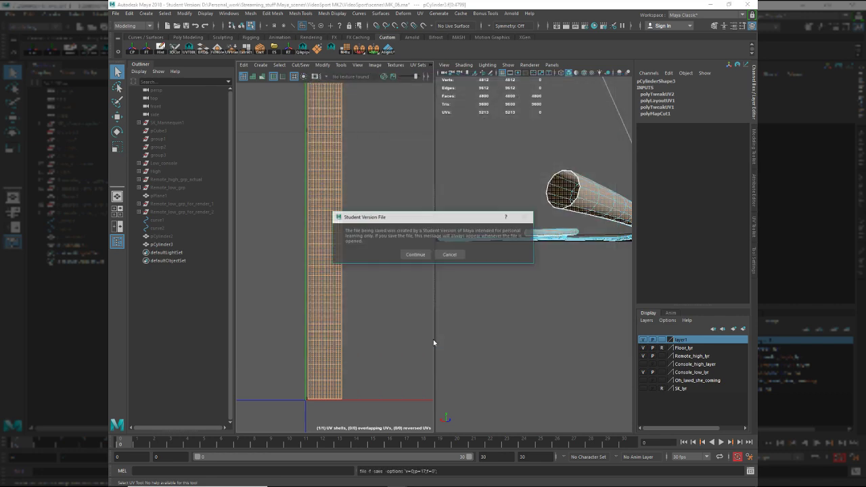
{"action": "key", "text": "Return"}
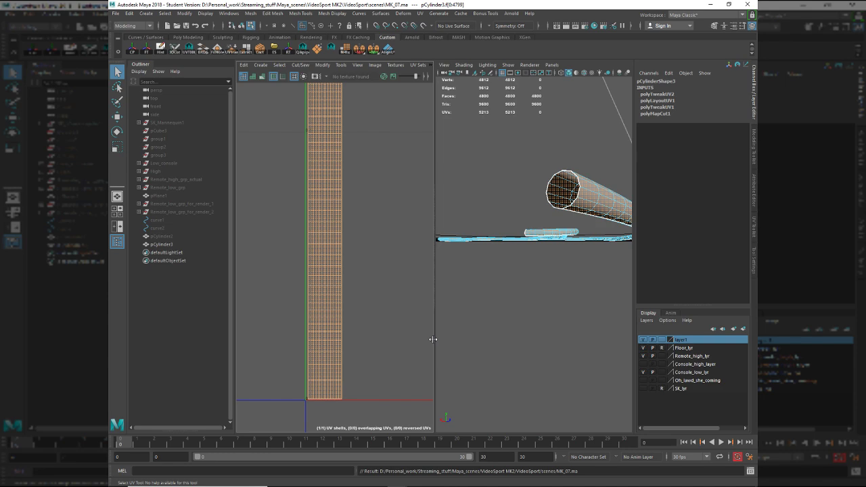
- Bring back the hidden console and remote objects around the cable and select pCylinder2 as an object
{"action": "left_click_drag", "start_coordinate": [533, 308], "coordinate": [561, 338], "text": "alt"}
{"action": "right_click_drag", "start_coordinate": [562, 338], "coordinate": [512, 303], "text": "alt"}
{"action": "middle_click_drag", "start_coordinate": [512, 303], "coordinate": [469, 307], "text": "alt"}
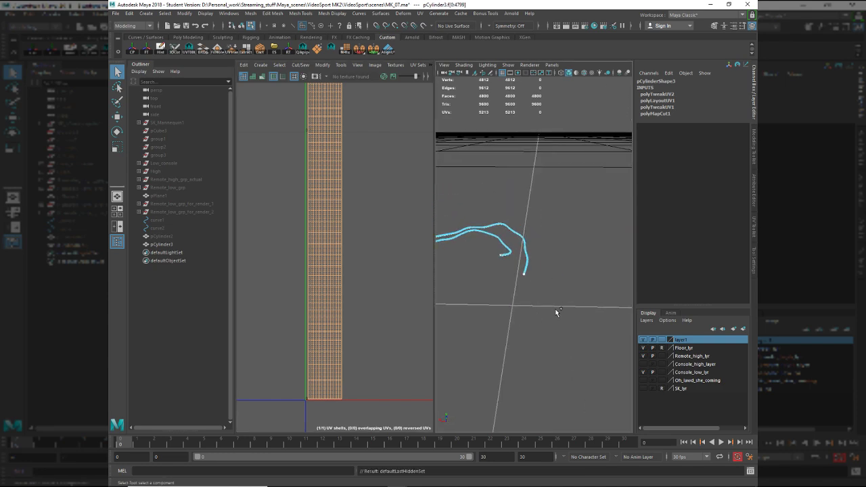
{"action": "key", "text": "ctrl+shift+h"}
{"action": "left_click", "coordinate": [540, 248]}
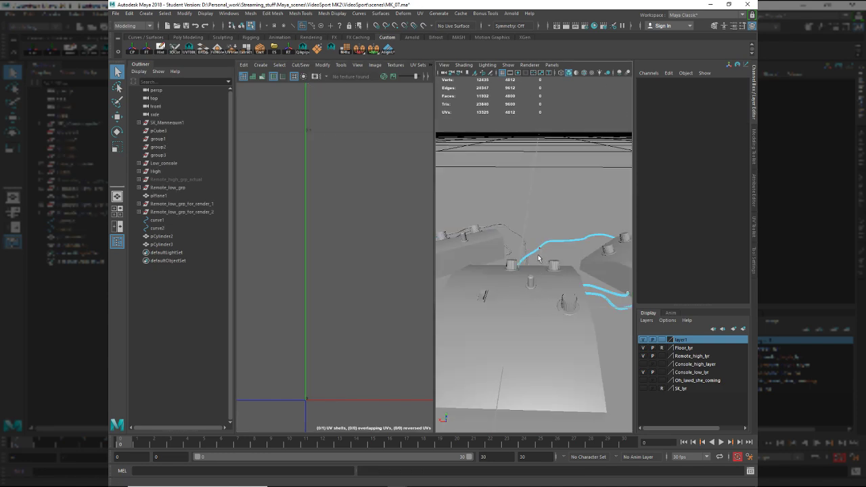
{"action": "key", "text": "h"}
{"action": "right_click_drag", "start_coordinate": [533, 276], "coordinate": [599, 216]}
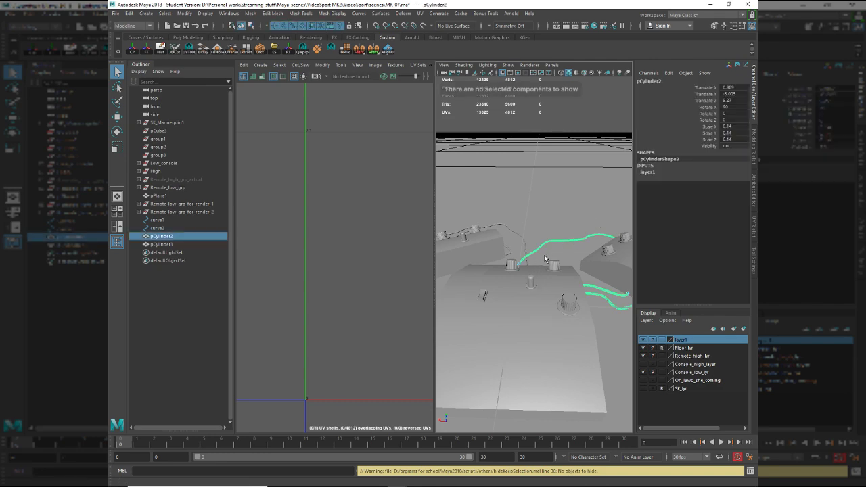
{"action": "key", "text": "alt+h"}
{"action": "left_click_drag", "start_coordinate": [557, 257], "coordinate": [497, 294], "text": "alt"}
{"action": "key", "text": "ctrl+z"}
- Transfer the UVs from the unwrapped cable pCylinder3 to the other cable, pCylinder2
{"action": "left_click_drag", "start_coordinate": [537, 257], "coordinate": [497, 271], "text": "alt"}
{"action": "scroll", "coordinate": [497, 271], "scroll_direction": "up", "scroll_amount": 5}
{"action": "left_click", "coordinate": [521, 259]}
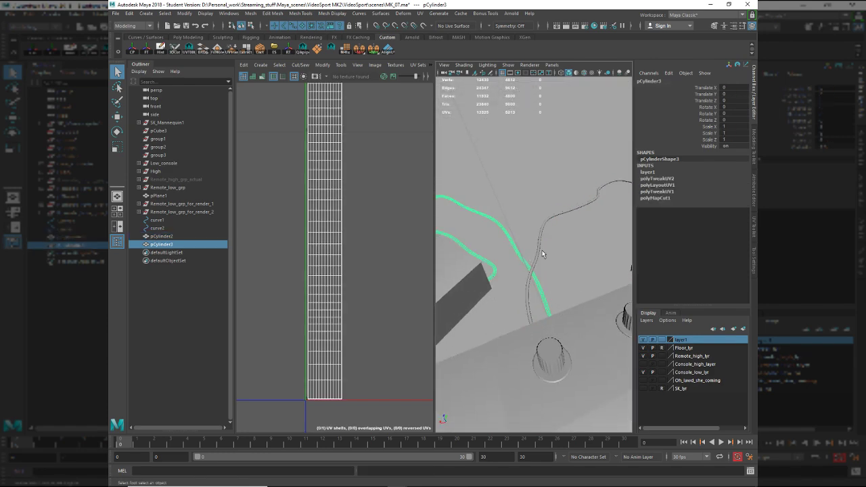
{"action": "left_click", "coordinate": [541, 250], "text": "shift"}
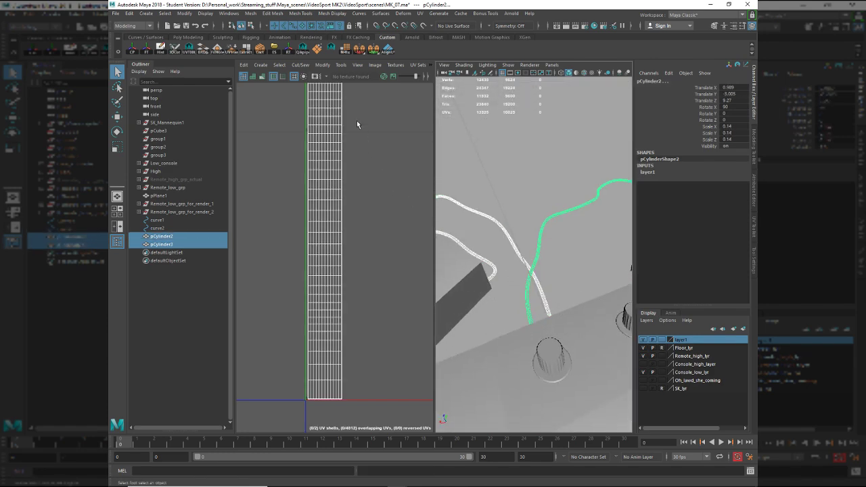
{"action": "left_click", "coordinate": [234, 53]}
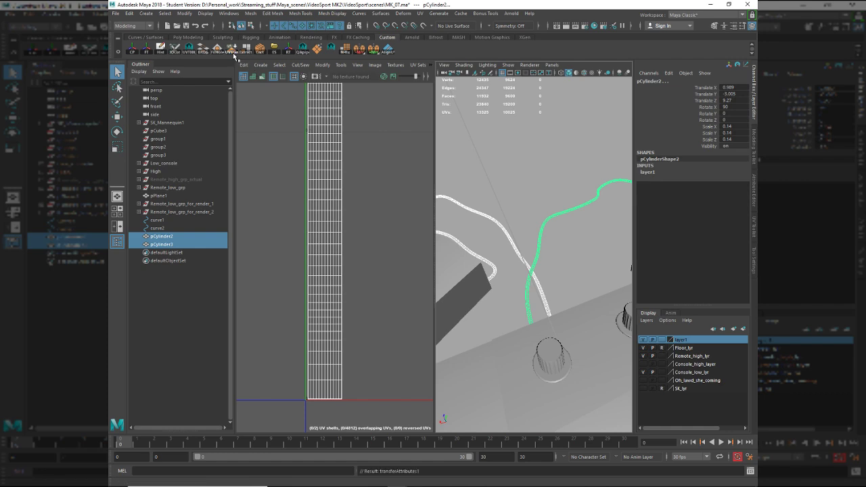
- Freeze both cables' transformations and delete their history, and lay out their UV shells side by side
{"action": "left_click", "coordinate": [527, 291]}
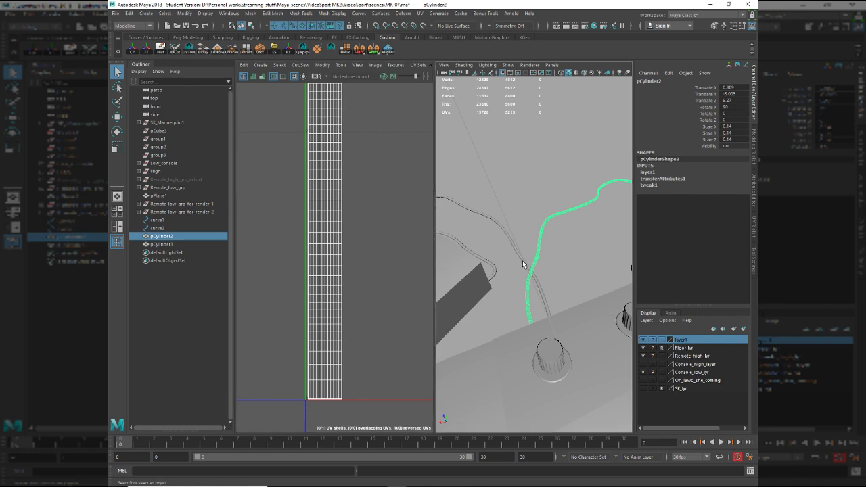
{"action": "left_click", "coordinate": [471, 220]}
{"action": "left_click", "coordinate": [539, 254], "text": "shift"}
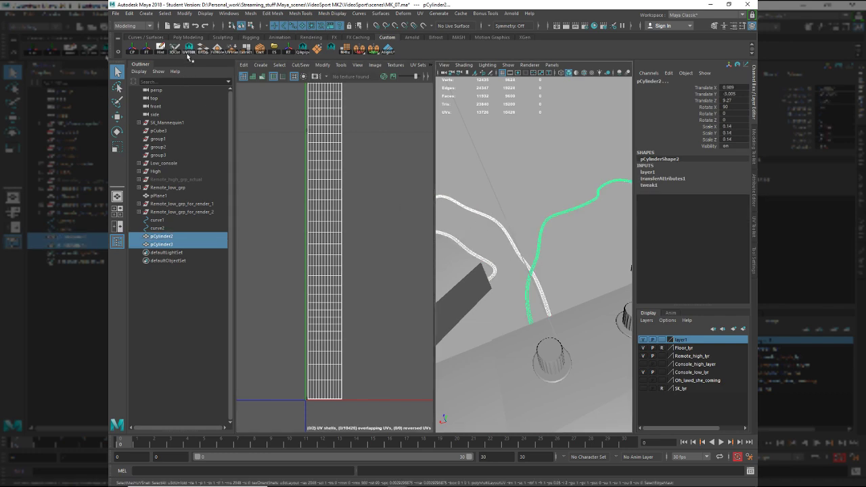
{"action": "left_click", "coordinate": [145, 52]}
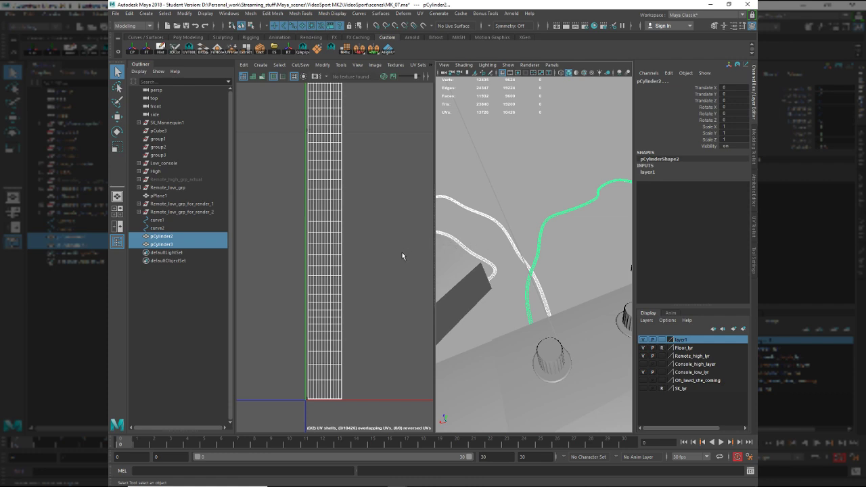
{"action": "key", "text": "ctrl+l"}
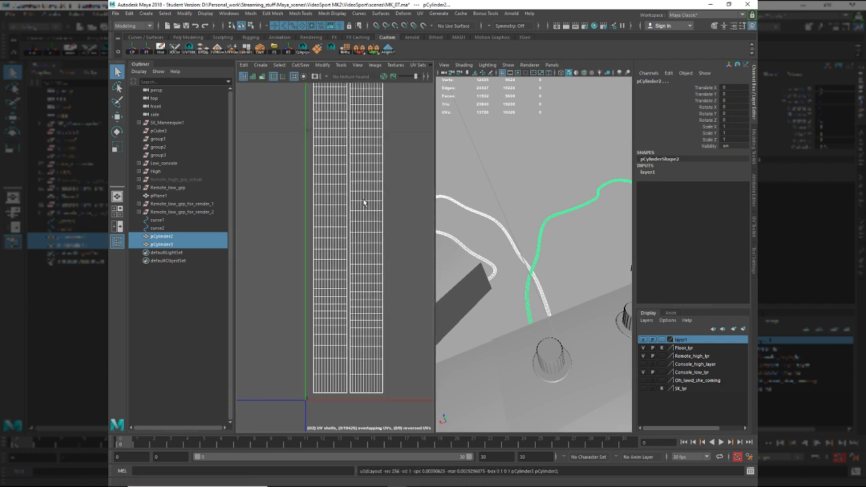
- Examine the layout of both cables' UV shells along their full length and the cables beside the console
{"action": "scroll", "coordinate": [362, 203], "scroll_direction": "up", "scroll_amount": 5}
{"action": "scroll", "coordinate": [373, 213], "scroll_direction": "down", "scroll_amount": 6}
{"action": "middle_click_drag", "start_coordinate": [359, 203], "coordinate": [350, 311], "text": "alt"}
{"action": "scroll", "coordinate": [351, 286], "scroll_direction": "down", "scroll_amount": 4}
{"action": "middle_click_drag", "start_coordinate": [364, 169], "coordinate": [337, 282], "text": "alt"}
{"action": "middle_click_drag", "start_coordinate": [353, 220], "coordinate": [369, 305], "text": "alt"}
{"action": "middle_click_drag", "start_coordinate": [383, 203], "coordinate": [358, 258], "text": "alt"}
{"action": "scroll", "coordinate": [363, 272], "scroll_direction": "down", "scroll_amount": 2}
{"action": "middle_click_drag", "start_coordinate": [556, 269], "coordinate": [535, 262], "text": "alt"}
{"action": "scroll", "coordinate": [501, 270], "scroll_direction": "down", "scroll_amount": 3}
{"action": "middle_click_drag", "start_coordinate": [342, 304], "coordinate": [351, 213], "text": "alt"}
{"action": "scroll", "coordinate": [309, 229], "scroll_direction": "down", "scroll_amount": 3}
{"action": "scroll", "coordinate": [309, 229], "scroll_direction": "up", "scroll_amount": 5}
{"action": "scroll", "coordinate": [343, 354], "scroll_direction": "down", "scroll_amount": 6}
{"action": "scroll", "coordinate": [375, 240], "scroll_direction": "up", "scroll_amount": 4}
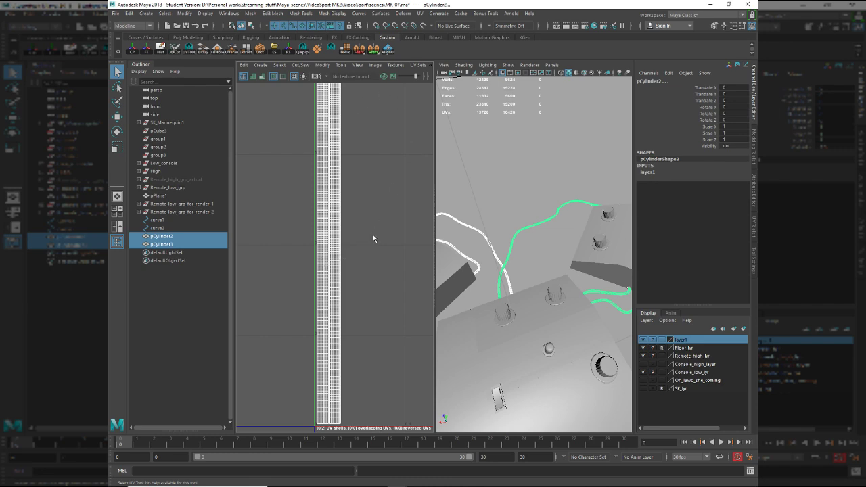
- Check the remote's cable in the PureRef reference photo and return to Maya
{"action": "key", "text": "alt+Tab"}
{"action": "left_click", "coordinate": [437, 170]}
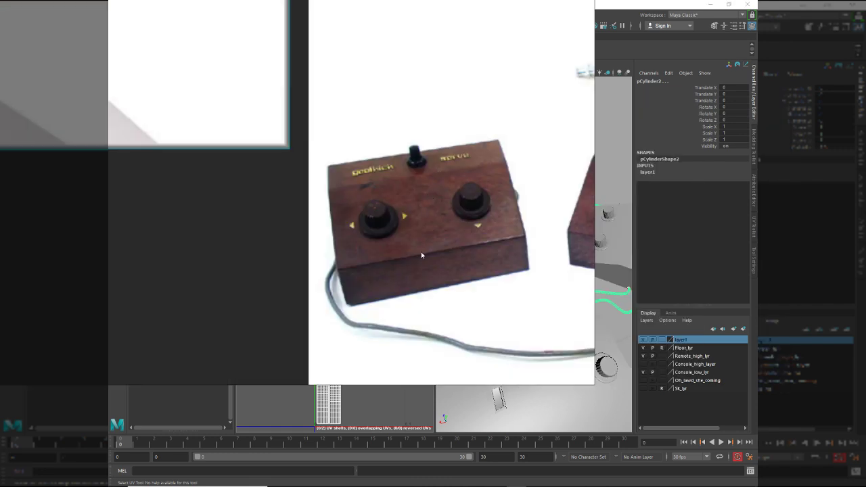
{"action": "key", "text": "alt+Tab"}
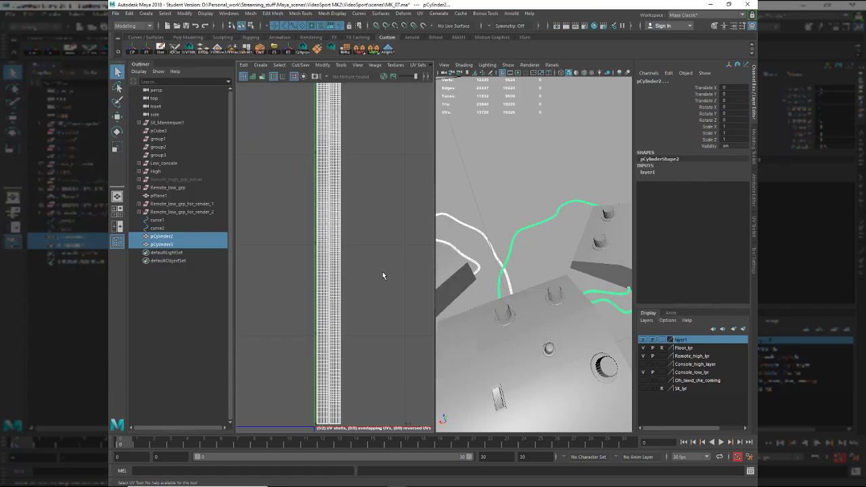
- Switch to Substance Painter and view the whole textured console from above
{"action": "key", "text": "alt+Tab"}
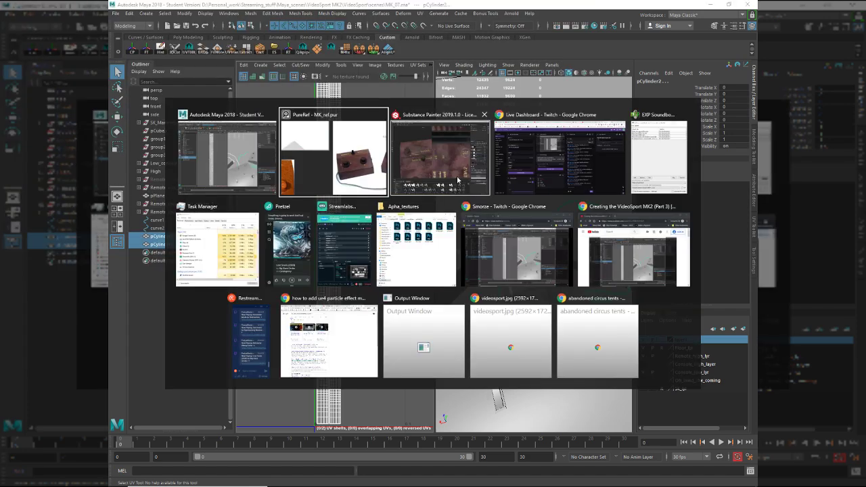
{"action": "left_click", "coordinate": [458, 180]}
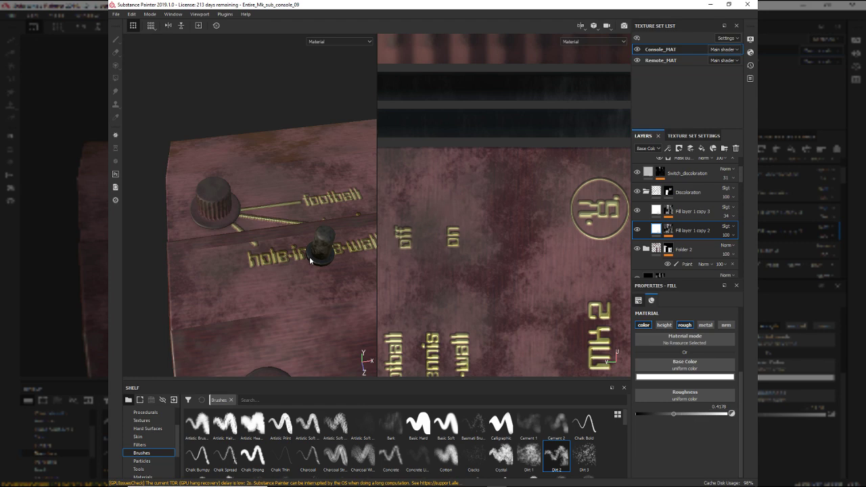
{"action": "scroll", "coordinate": [310, 256], "scroll_direction": "down", "scroll_amount": 7}
{"action": "middle_click_drag", "start_coordinate": [327, 282], "coordinate": [294, 251], "text": "alt"}
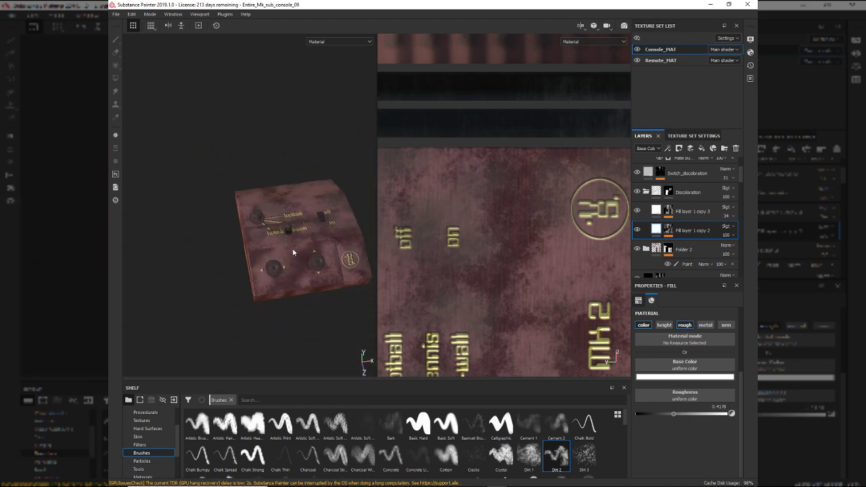
- Switch to Maya and freeze the transformations of both selected cables
{"action": "left_click_drag", "start_coordinate": [285, 240], "coordinate": [277, 221], "text": "alt"}
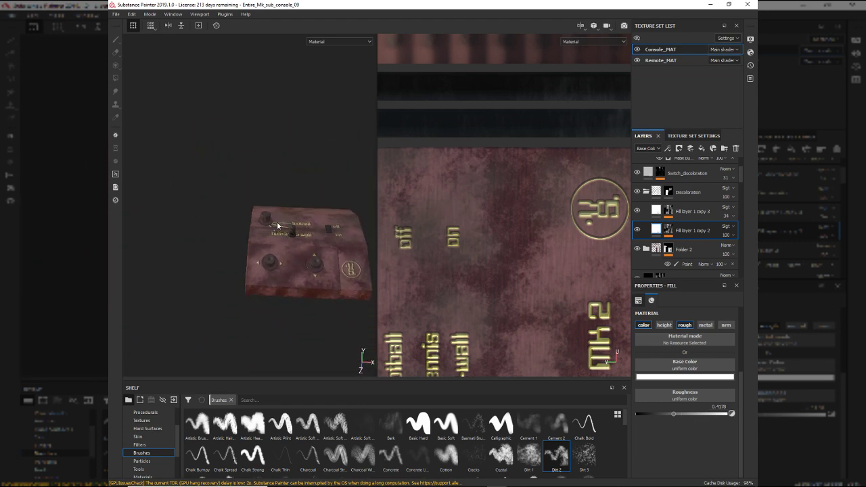
{"action": "key", "text": "alt+Tab"}
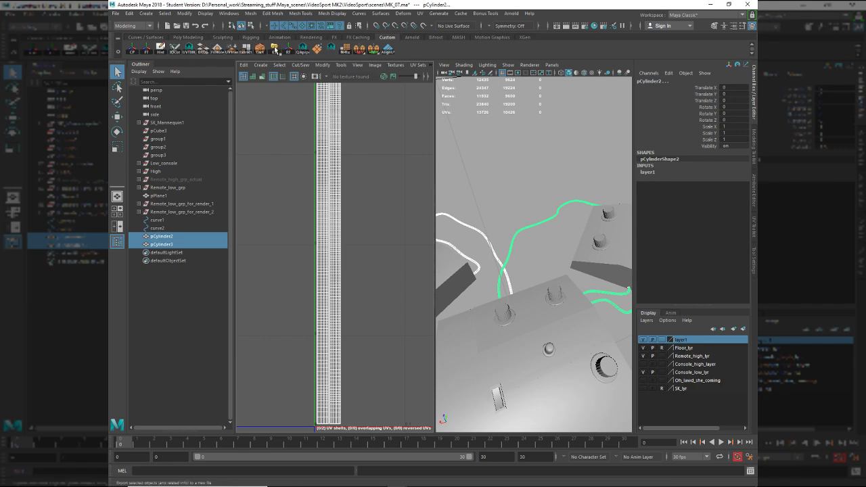
{"action": "left_click", "coordinate": [146, 49]}
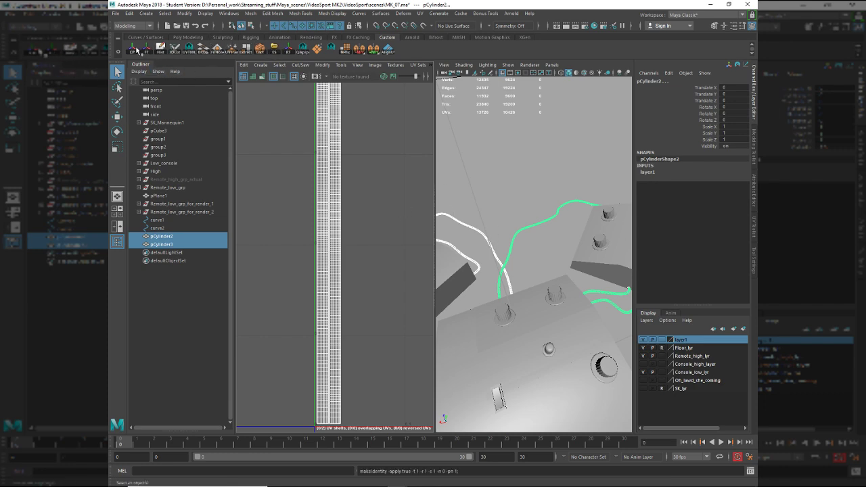
{"action": "key", "text": "w"}
{"action": "left_click_drag", "start_coordinate": [545, 289], "coordinate": [452, 318], "text": "alt"}
{"action": "left_click_drag", "start_coordinate": [493, 203], "coordinate": [501, 339], "text": "alt"}
{"action": "right_click_drag", "start_coordinate": [571, 242], "coordinate": [529, 189], "text": "alt"}
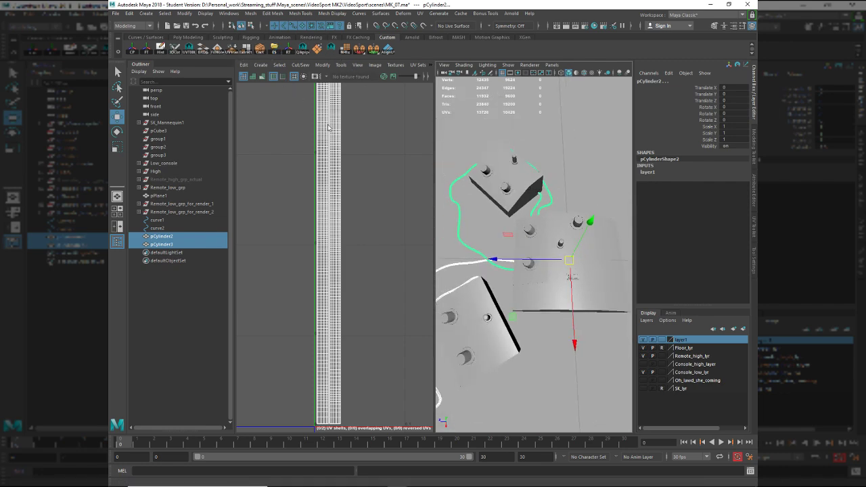
- Begin exporting the selected cables as FBX, and create and open a for_render folder inside the VideoSport project's assets folder
{"action": "key", "text": "ctrl+alt+e"}
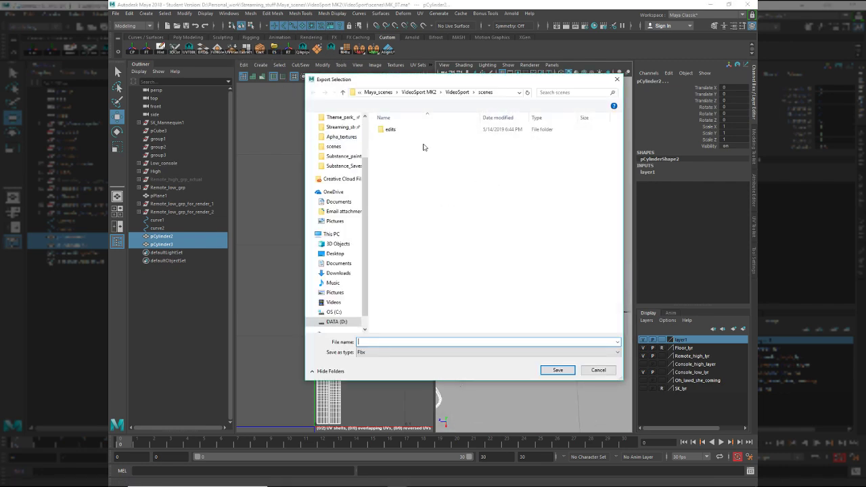
{"action": "left_click", "coordinate": [456, 93]}
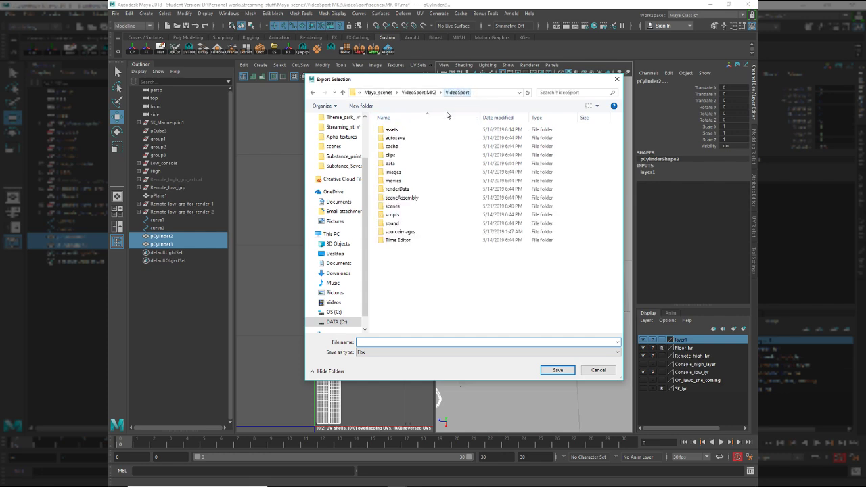
{"action": "double_click", "coordinate": [427, 132]}
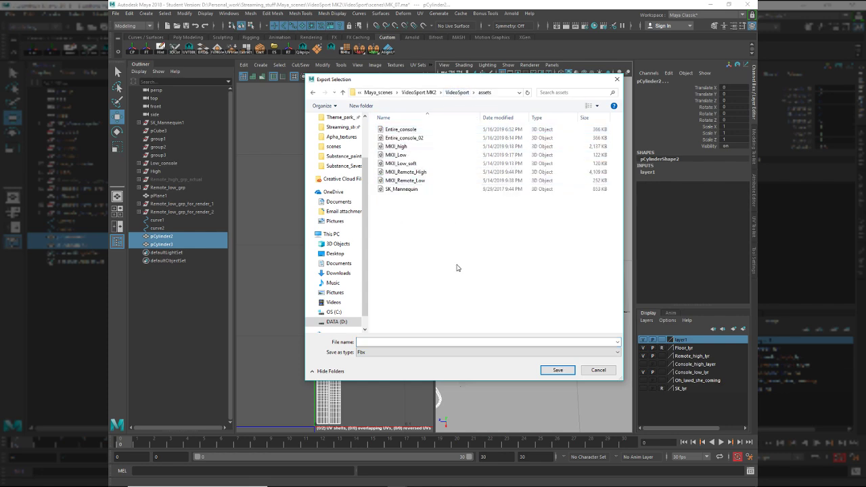
{"action": "key", "text": "ctrl+shift+n"}
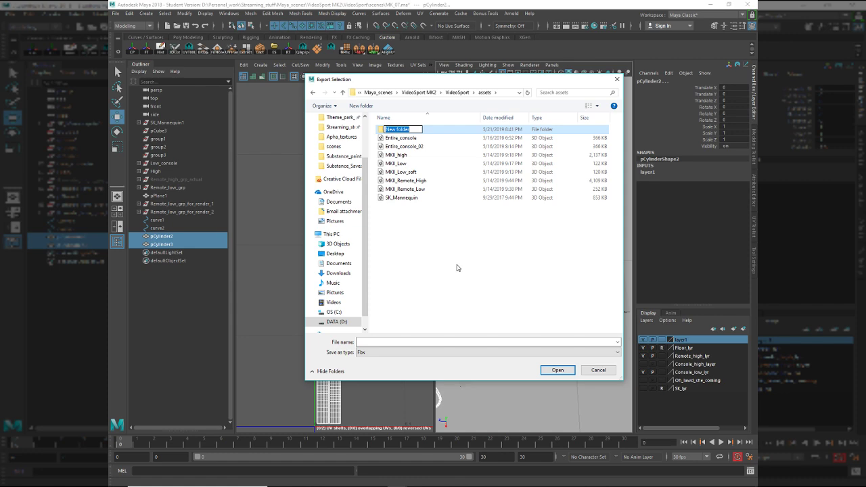
{"action": "type", "text": "for_r3e"}
{"action": "key", "text": "BackSpace"}
{"action": "key", "text": "BackSpace"}
{"action": "type", "text": "ender"}
{"action": "key", "text": "Return"}
{"action": "left_click", "coordinate": [567, 375]}
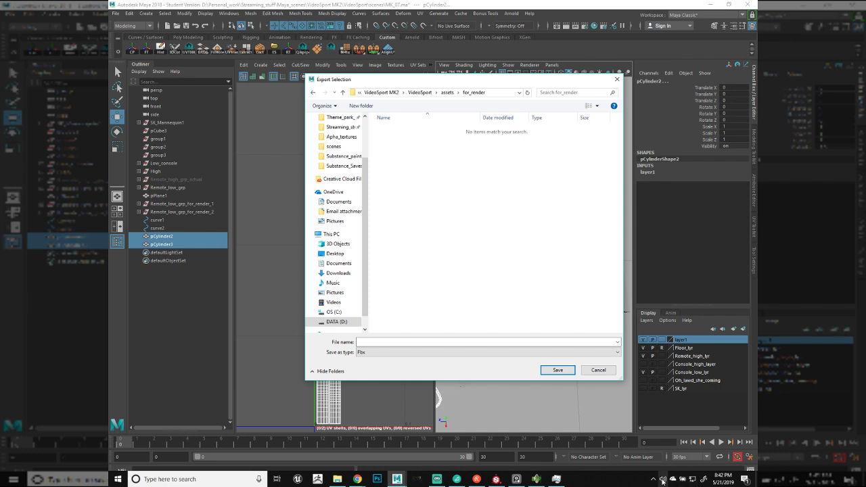
- Set the headset's playback volume to 51 and return to the export dialog
{"action": "left_click", "coordinate": [683, 479]}
{"action": "left_click", "coordinate": [688, 462]}
{"action": "left_click_drag", "start_coordinate": [688, 462], "coordinate": [687, 462]}
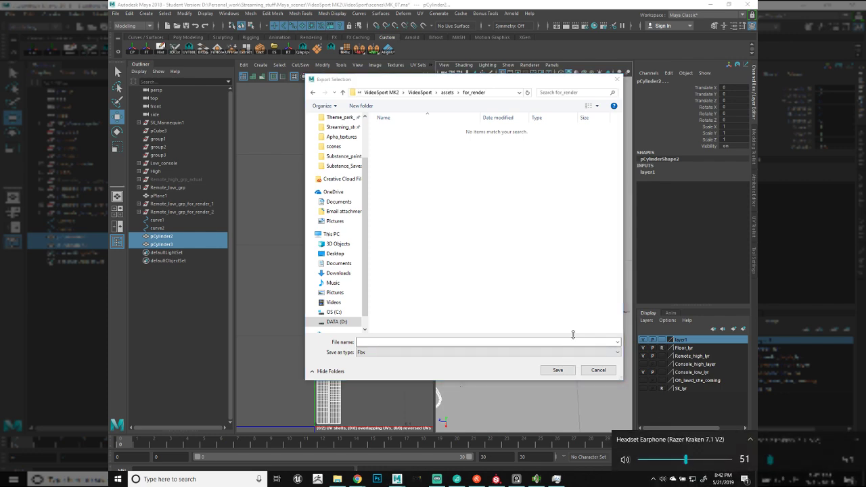
{"action": "left_click", "coordinate": [501, 218]}
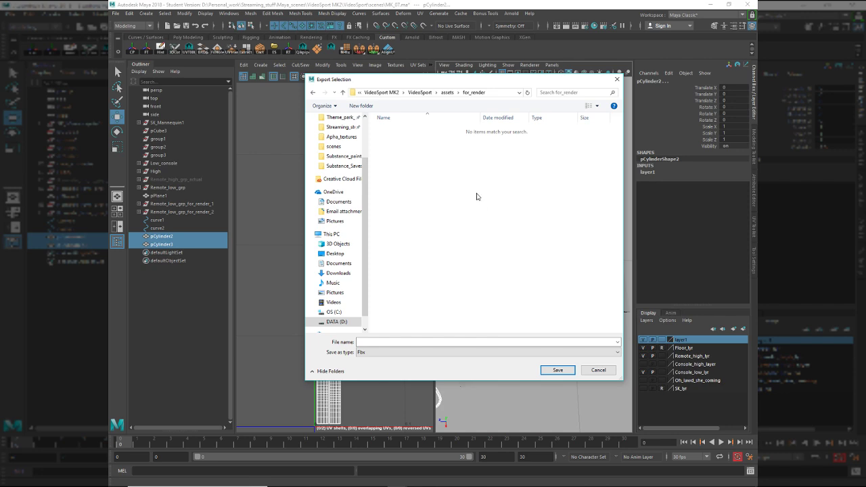
- Export the selected cables as an FBX file named Wires in the for_render folder
{"action": "left_click", "coordinate": [398, 341]}
{"action": "type", "text": "Wi"}
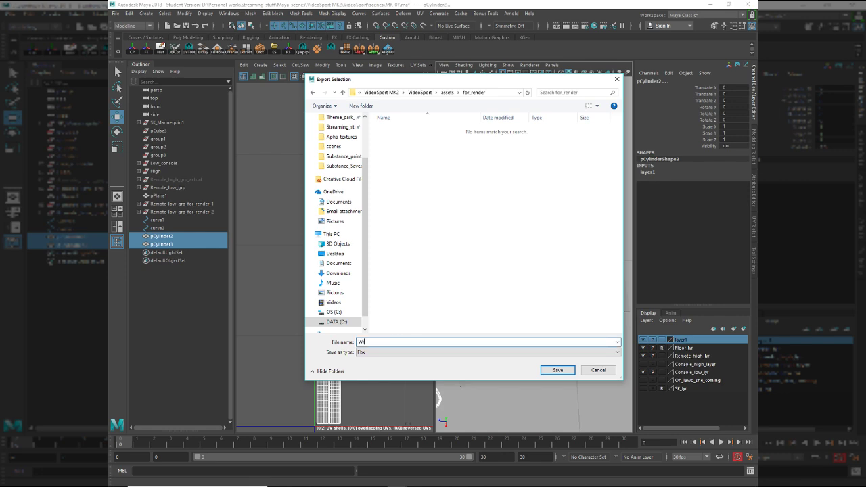
{"action": "type", "text": "res"}
{"action": "key", "text": "Return"}
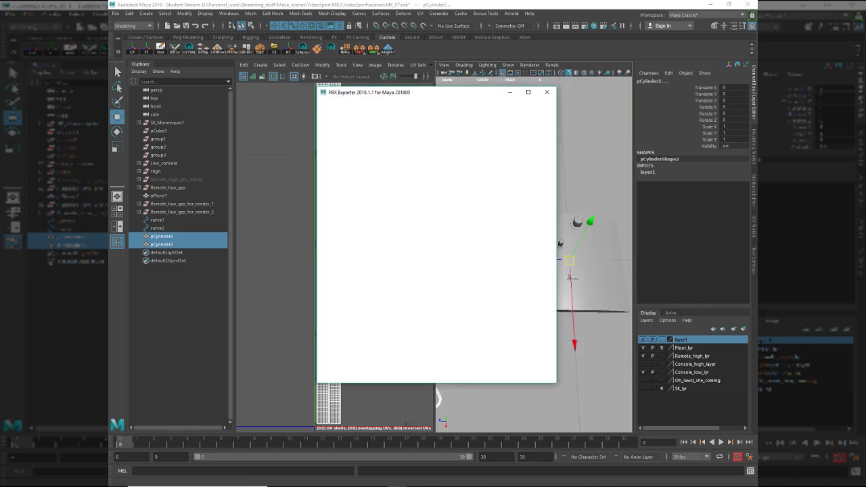
{"action": "left_click", "coordinate": [485, 373]}
- Look briefly at the Substance Painter project, return to Maya and assign a new Lambert material to both cables
{"action": "key", "text": "alt+Tab"}
{"action": "left_click", "coordinate": [322, 161]}
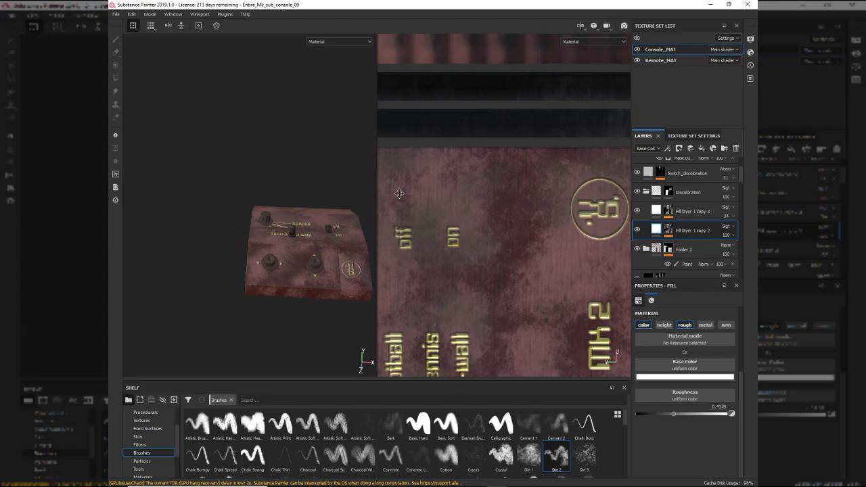
{"action": "key", "text": "alt+Tab"}
{"action": "right_click_drag", "start_coordinate": [498, 245], "coordinate": [557, 410]}
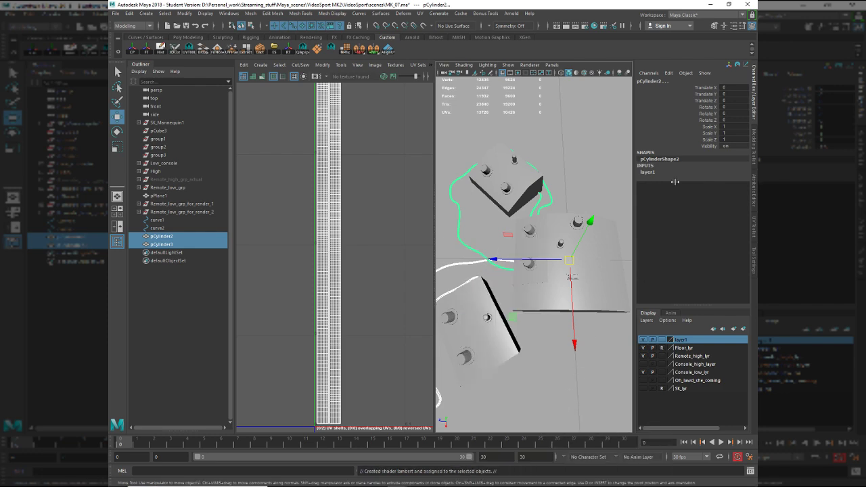
- Rename the cables' new Lambert material to Wires_MAT
{"action": "key", "text": "ctrl+a"}
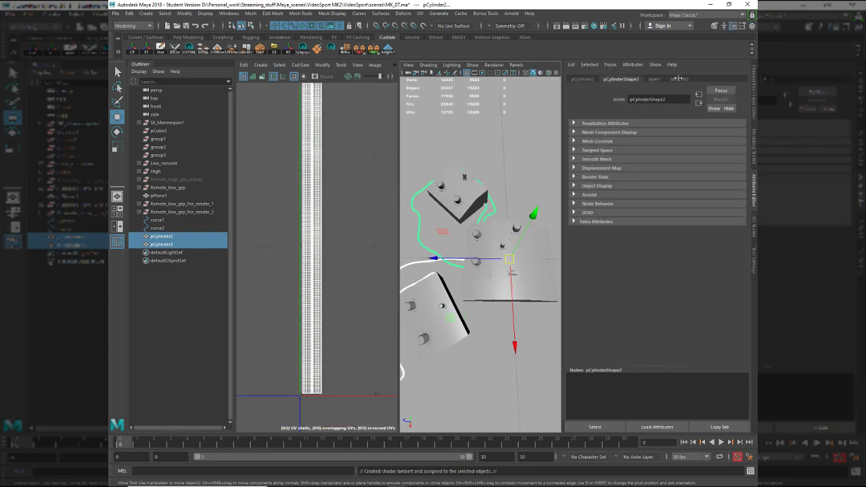
{"action": "left_click", "coordinate": [685, 80]}
{"action": "double_click", "coordinate": [639, 100]}
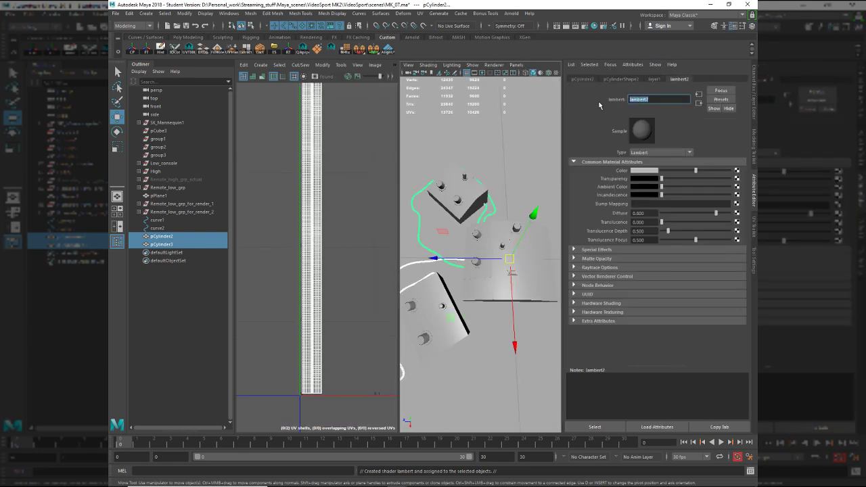
{"action": "type", "text": "wire"}
{"action": "key", "text": "BackSpace"}
{"action": "key", "text": "BackSpace"}
{"action": "key", "text": "BackSpace"}
{"action": "key", "text": "BackSpace"}
{"action": "type", "text": "Wires_MAT"}
{"action": "key", "text": "Return"}
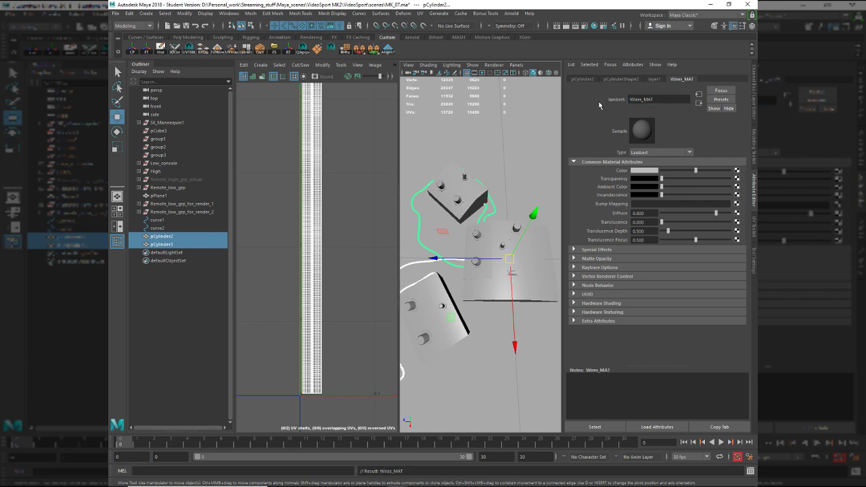
- Export the cables with their new material, replacing the existing Wires FBX in the for_render folder
{"action": "left_click", "coordinate": [276, 52]}
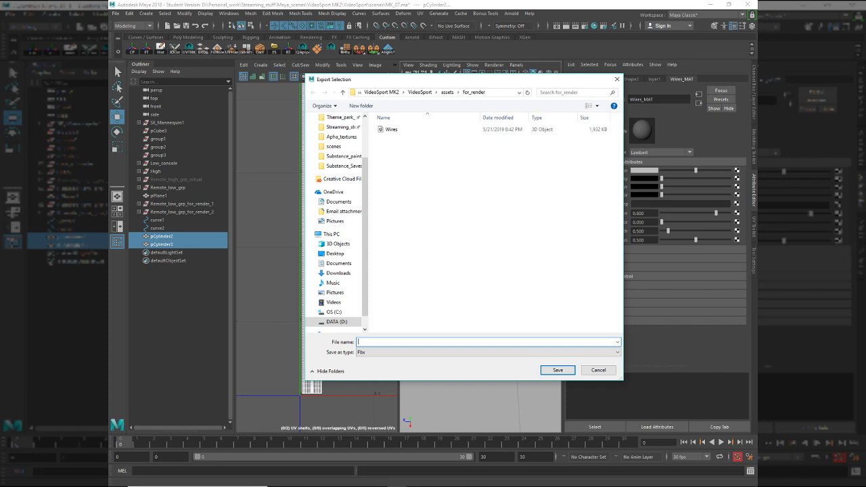
{"action": "left_click_drag", "start_coordinate": [538, 45], "coordinate": [528, 66]}
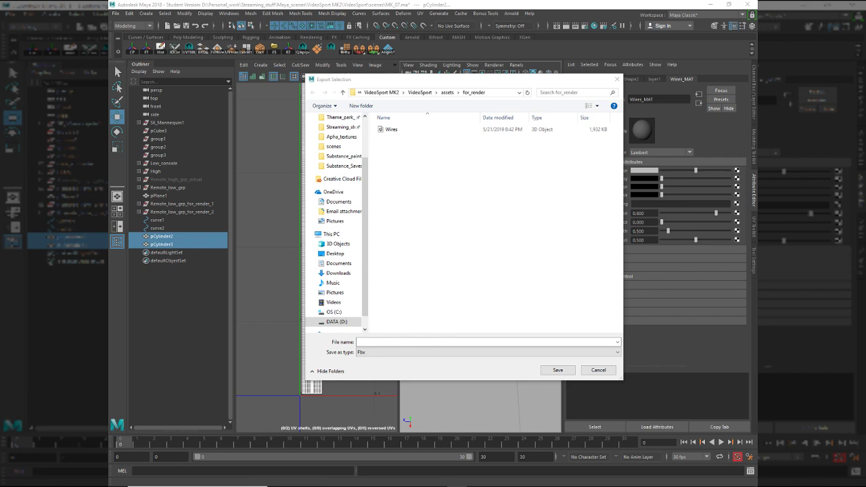
{"action": "left_click", "coordinate": [418, 131]}
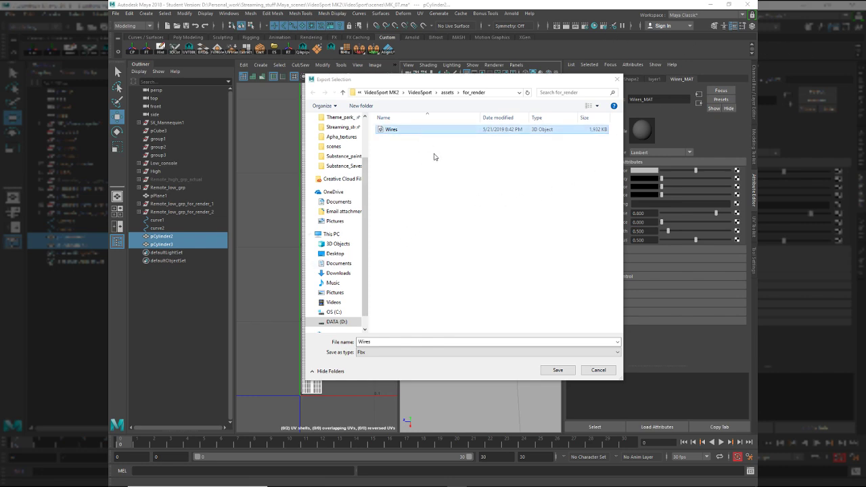
{"action": "left_click", "coordinate": [565, 370]}
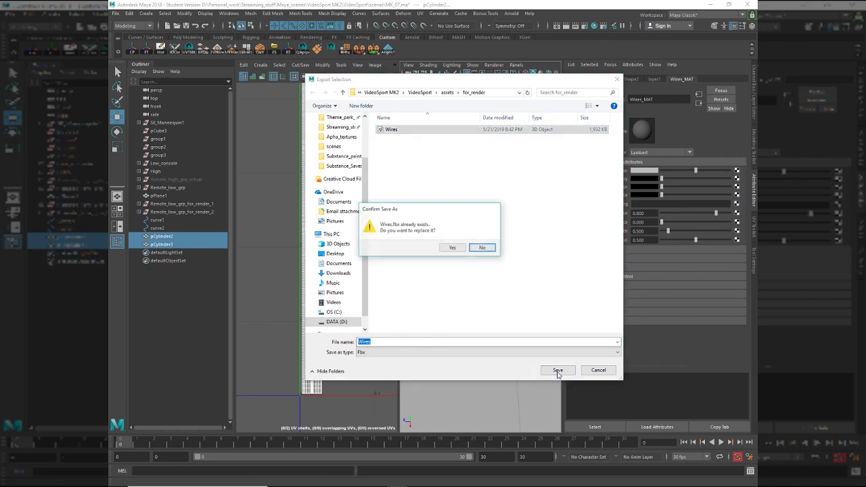
{"action": "left_click", "coordinate": [452, 248]}
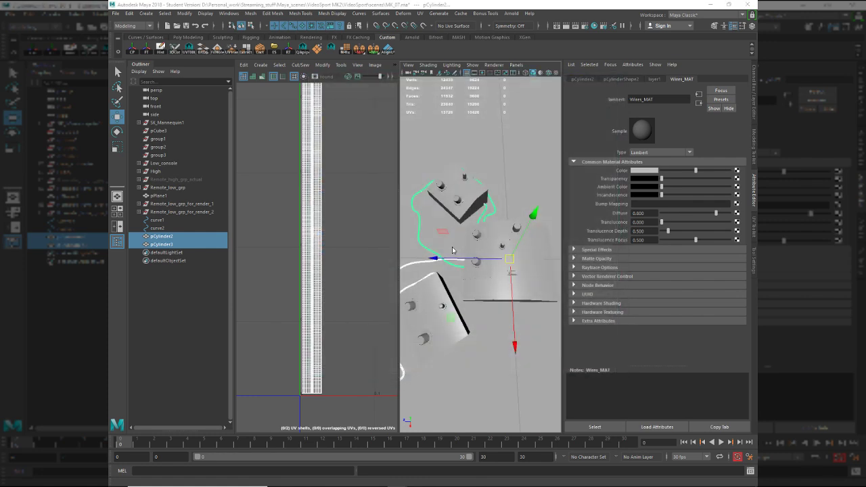
{"action": "left_click", "coordinate": [485, 374]}
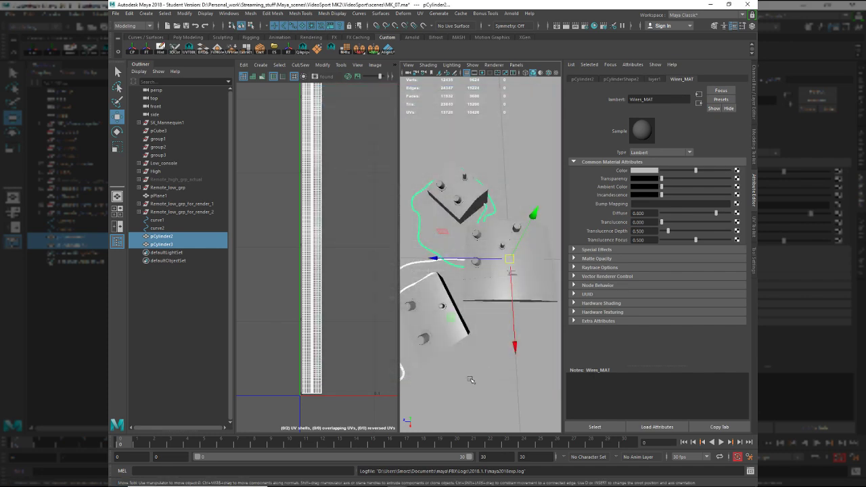
- Switch to Substance Painter and save the project as a new version named Entire_Mk_sub_console_10
{"action": "key", "text": "alt+Tab"}
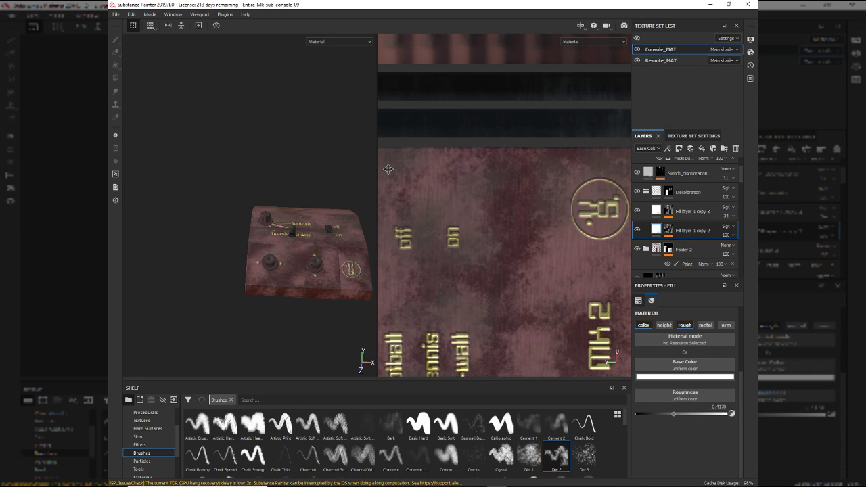
{"action": "key", "text": "ctrl+shift+s"}
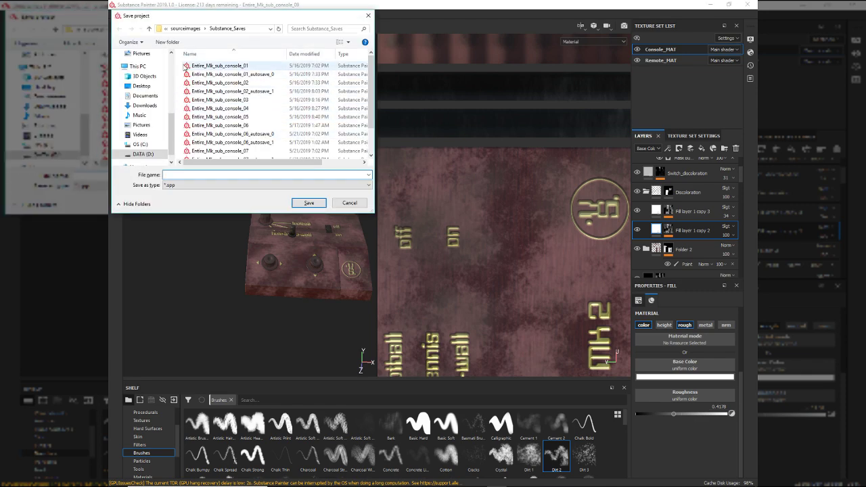
{"action": "left_click", "coordinate": [237, 145]}
{"action": "left_click", "coordinate": [230, 184]}
{"action": "left_click", "coordinate": [230, 184]}
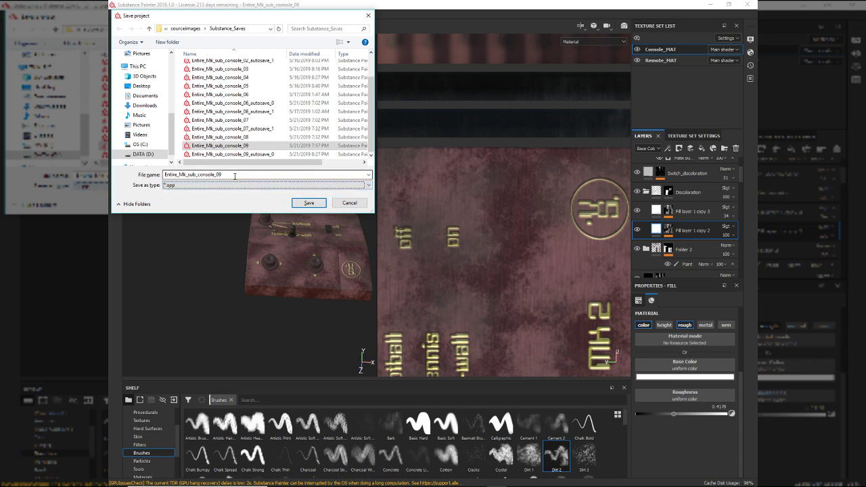
{"action": "left_click", "coordinate": [235, 176]}
{"action": "key", "text": "BackSpace"}
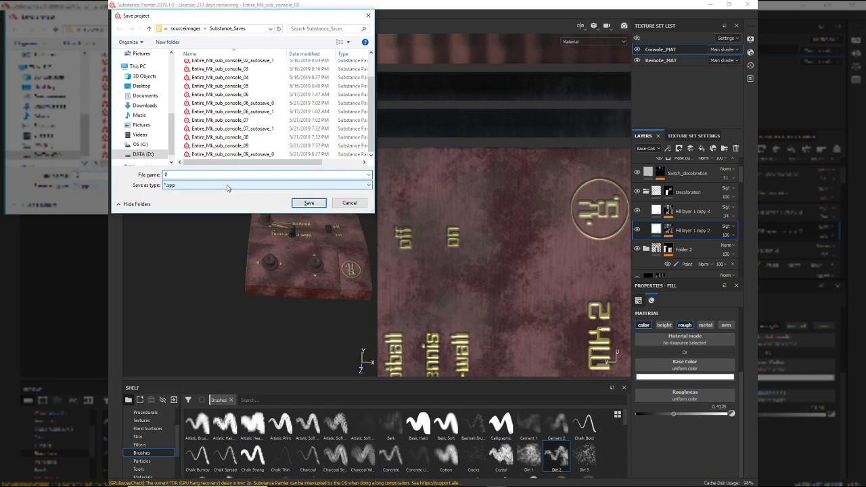
{"action": "key", "text": "ctrl+z"}
{"action": "key", "text": "Right"}
{"action": "key", "text": "Return"}
{"action": "key", "text": "Return"}
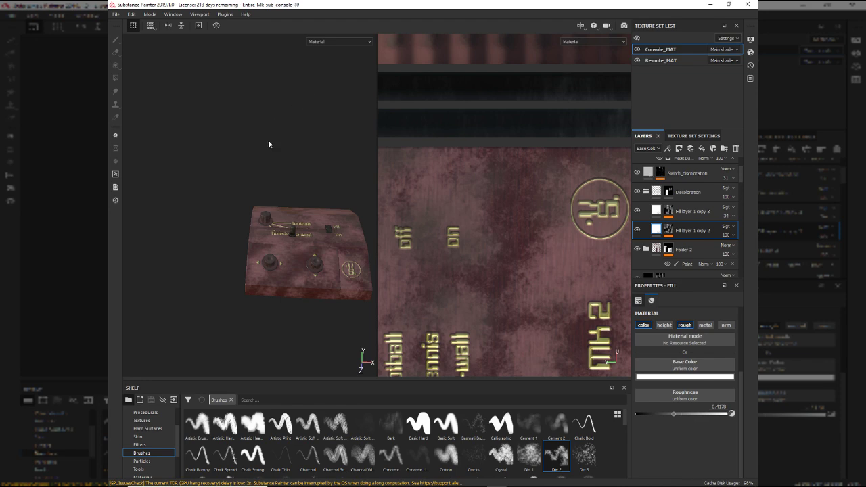
{"action": "key", "text": "ctrl+shift+s"}
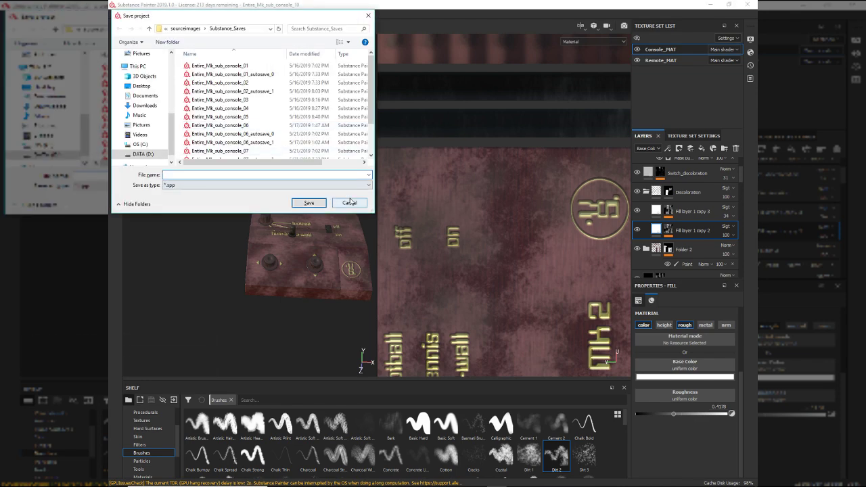
{"action": "left_click", "coordinate": [349, 202]}
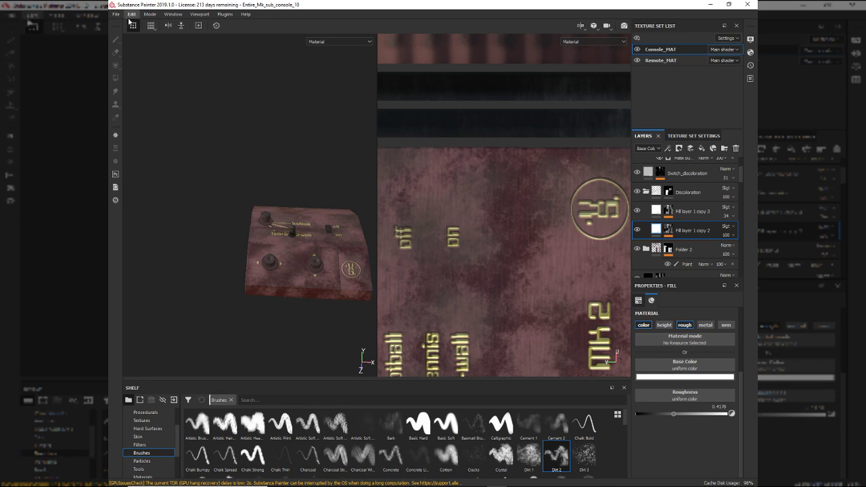
- Switch to Maya and select the Low_console group, the Remote_low_grp group and both cable meshes together
{"action": "key", "text": "alt+Tab"}
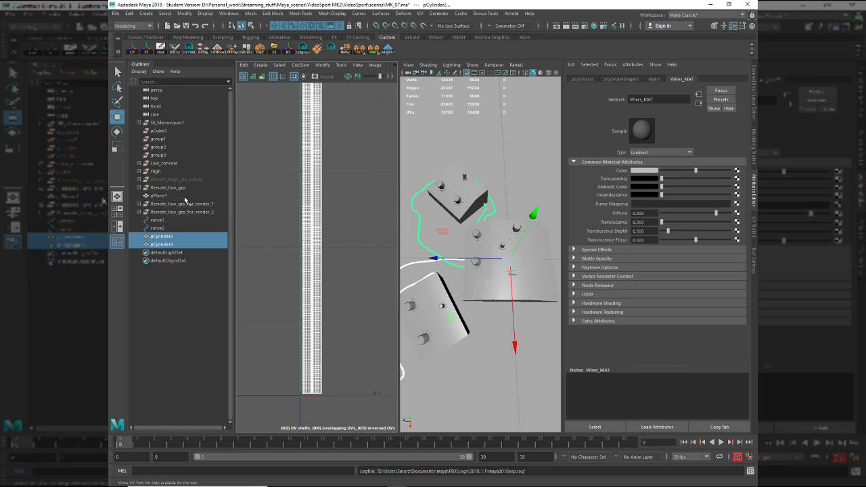
{"action": "left_click", "coordinate": [168, 165]}
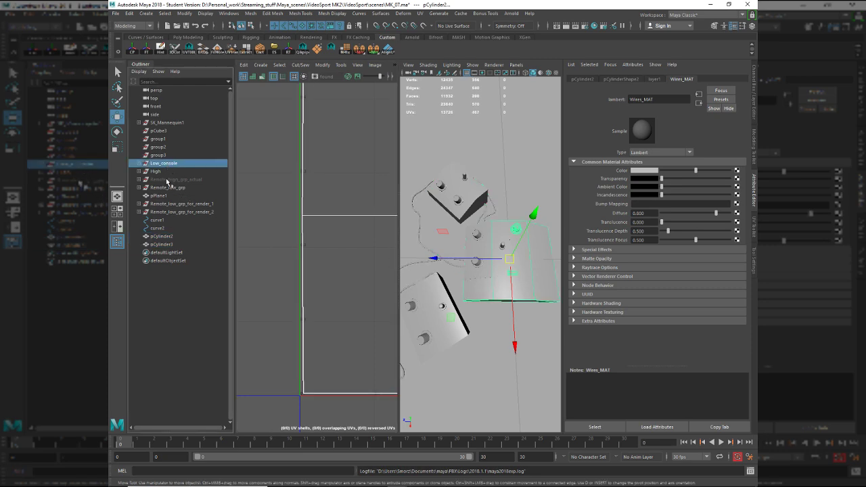
{"action": "left_click", "coordinate": [172, 188], "text": "ctrl"}
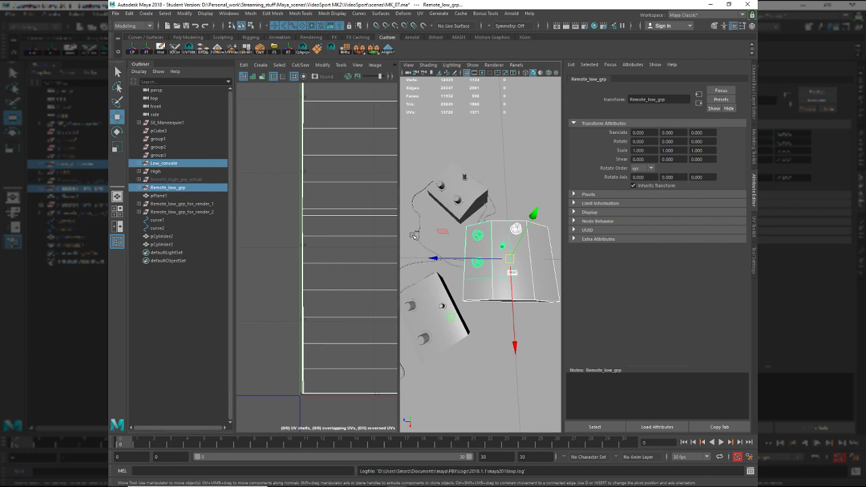
{"action": "left_click", "coordinate": [363, 254]}
{"action": "scroll", "coordinate": [478, 252], "scroll_direction": "up", "scroll_amount": 5}
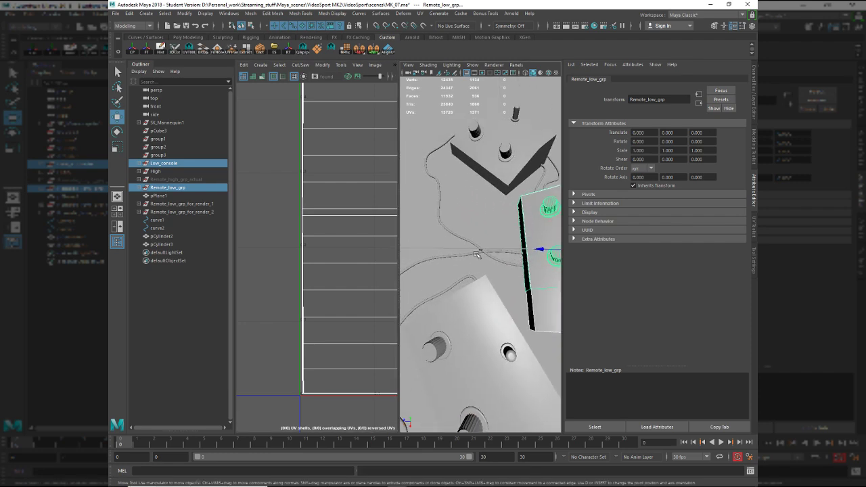
{"action": "scroll", "coordinate": [482, 258], "scroll_direction": "up", "scroll_amount": 3}
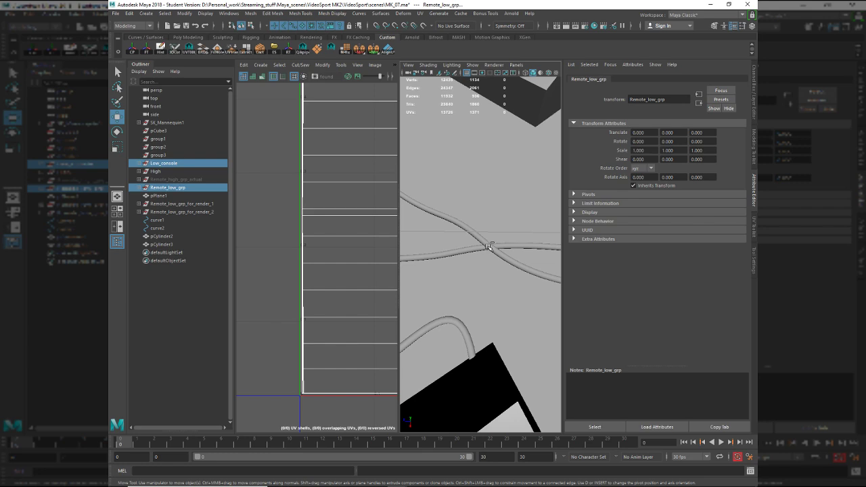
{"action": "left_click", "coordinate": [479, 249], "text": "shift"}
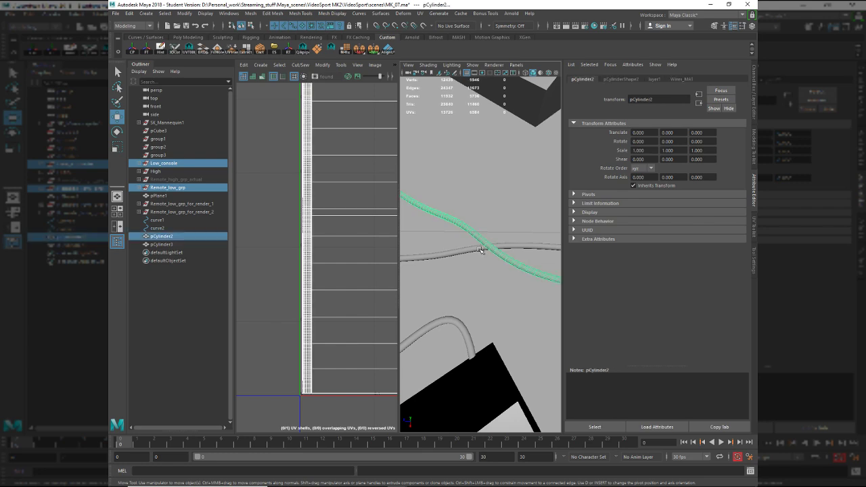
{"action": "left_click", "coordinate": [480, 249], "text": "shift"}
{"action": "key", "text": "f"}
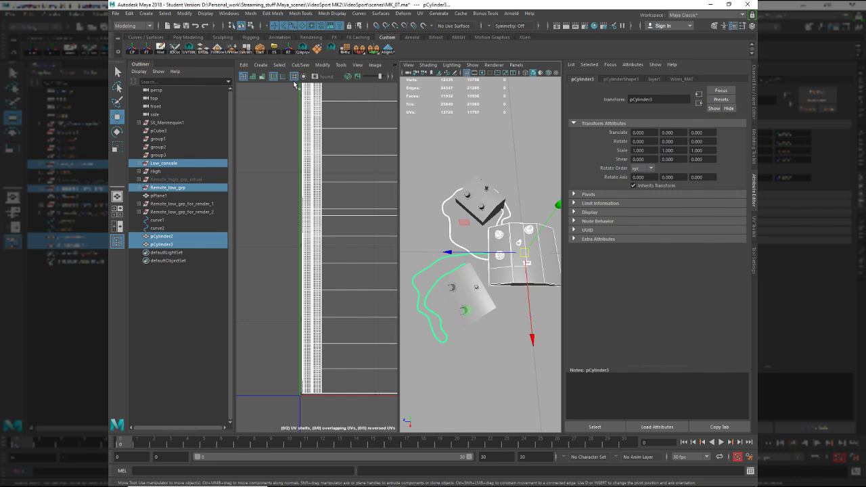
{"action": "scroll", "coordinate": [331, 189], "scroll_direction": "down", "scroll_amount": 3}
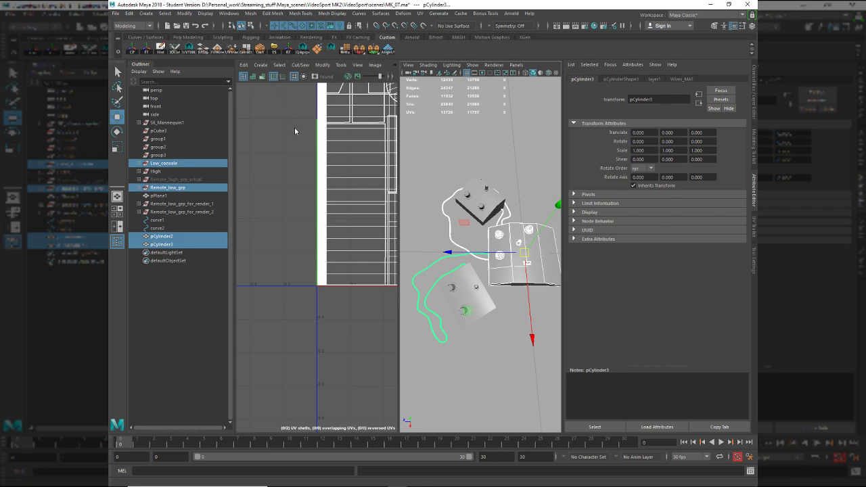
- Export the selected console, remote and cables as an FBX named Everything_with_wires in the assets folder
{"action": "key", "text": "ctrl+alt+e"}
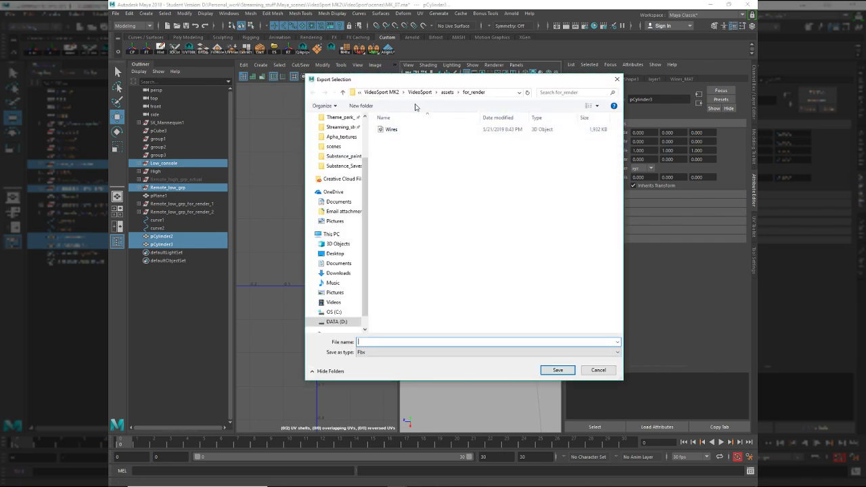
{"action": "left_click", "coordinate": [446, 92]}
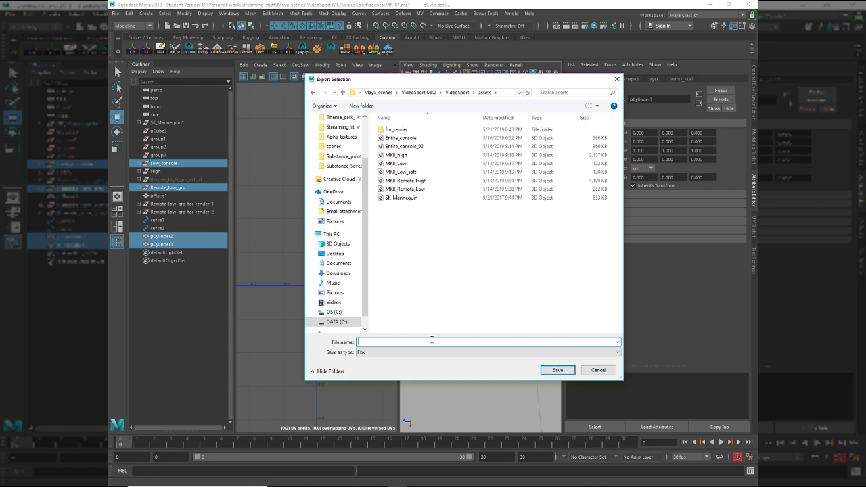
{"action": "type", "text": "Evertything"}
{"action": "type", "text": "_with"}
{"action": "type", "text": "wires"}
{"action": "key", "text": "Return"}
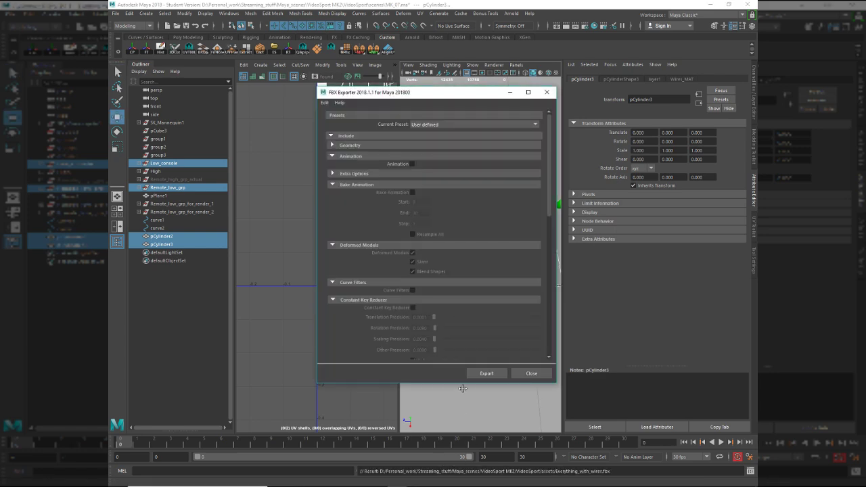
{"action": "left_click", "coordinate": [470, 372]}
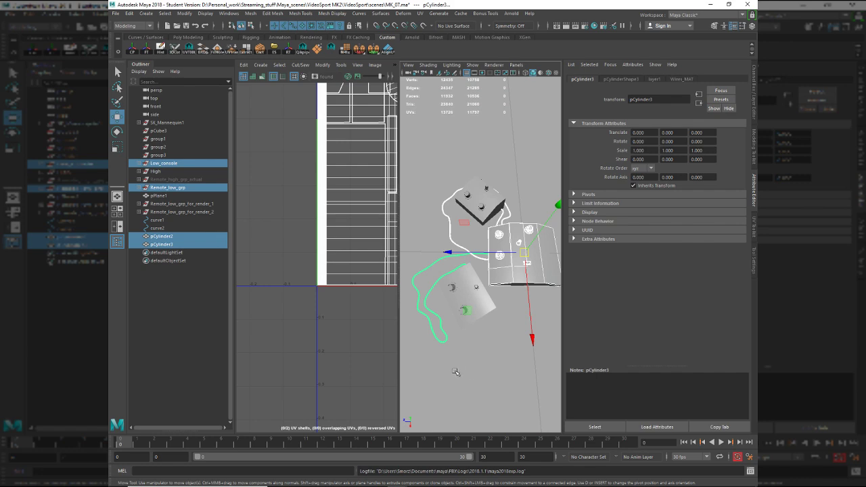
- Switch to Substance Painter and replace the project's mesh with the Everything_with_wires file, keeping the other project settings
{"action": "key", "text": "alt+Tab"}
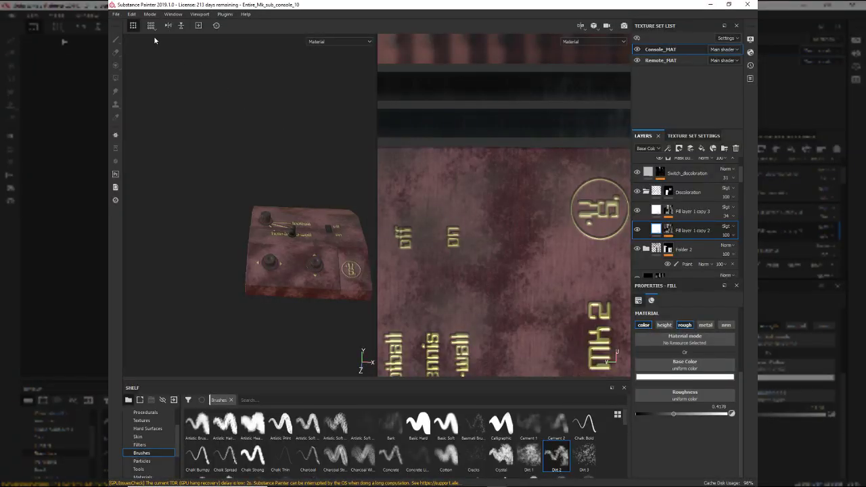
{"action": "left_click", "coordinate": [131, 14]}
{"action": "left_click", "coordinate": [139, 40]}
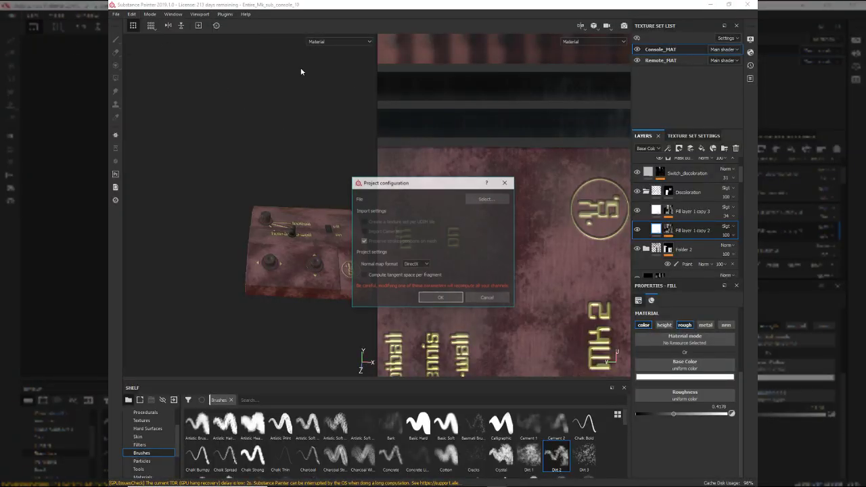
{"action": "left_click", "coordinate": [482, 199]}
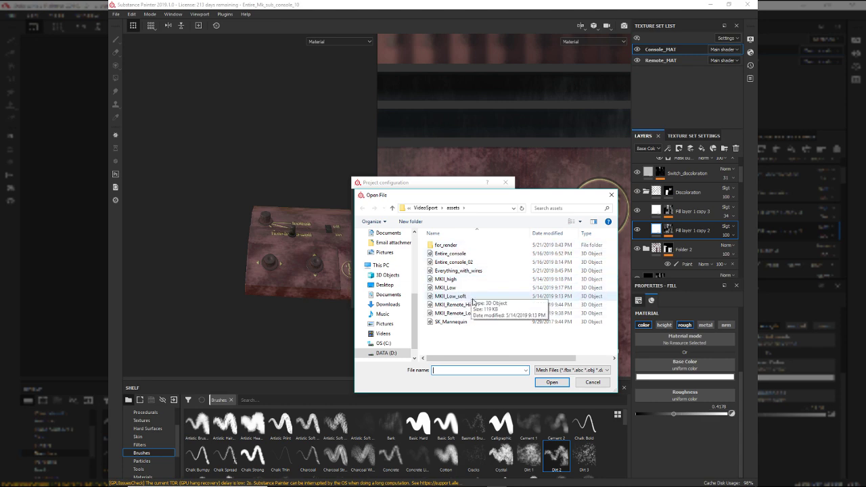
{"action": "left_click", "coordinate": [467, 271]}
{"action": "left_click", "coordinate": [552, 382]}
{"action": "left_click", "coordinate": [440, 298]}
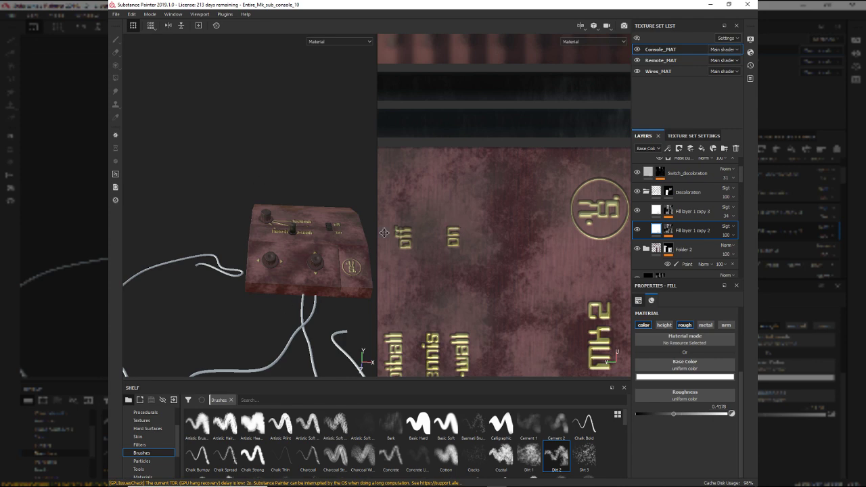
- Replace the default paint layer of the Wires_MAT texture set with a new fill layer
{"action": "left_click_drag", "start_coordinate": [314, 278], "coordinate": [308, 289], "text": "alt"}
{"action": "right_click_drag", "start_coordinate": [308, 290], "coordinate": [215, 228], "text": "alt"}
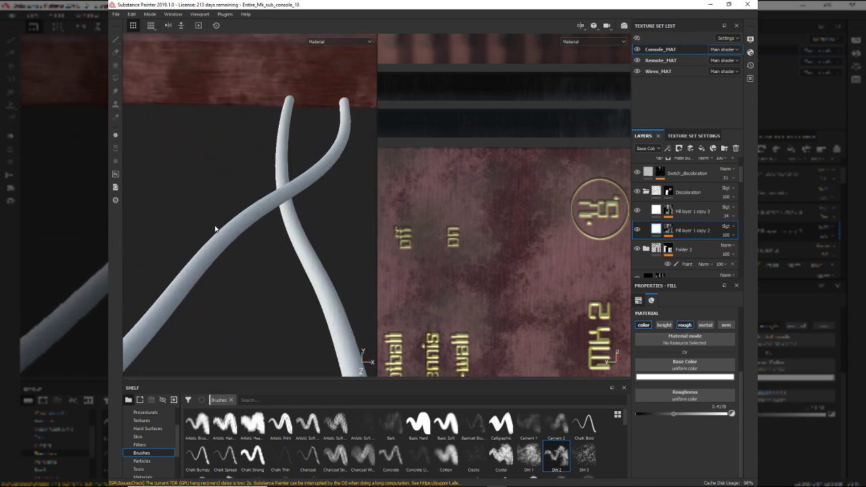
{"action": "middle_click_drag", "start_coordinate": [215, 229], "coordinate": [299, 214]}
{"action": "left_click_drag", "start_coordinate": [360, 170], "coordinate": [288, 251], "text": "alt"}
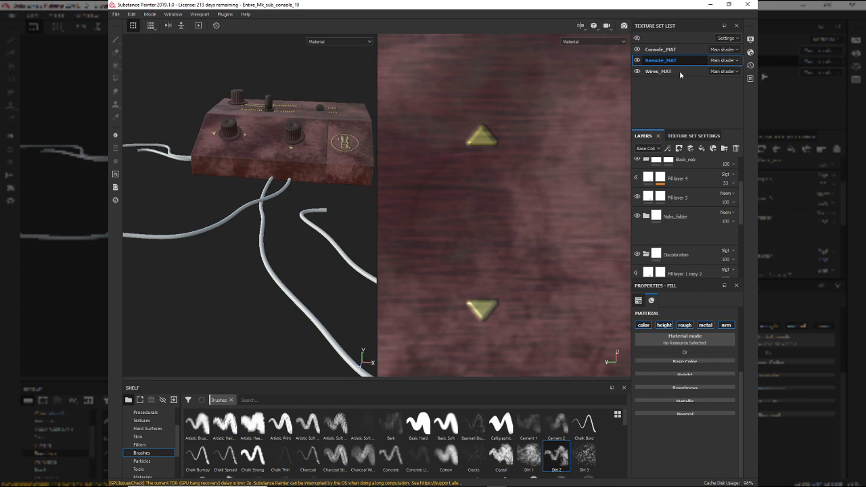
{"action": "double_click", "coordinate": [680, 70]}
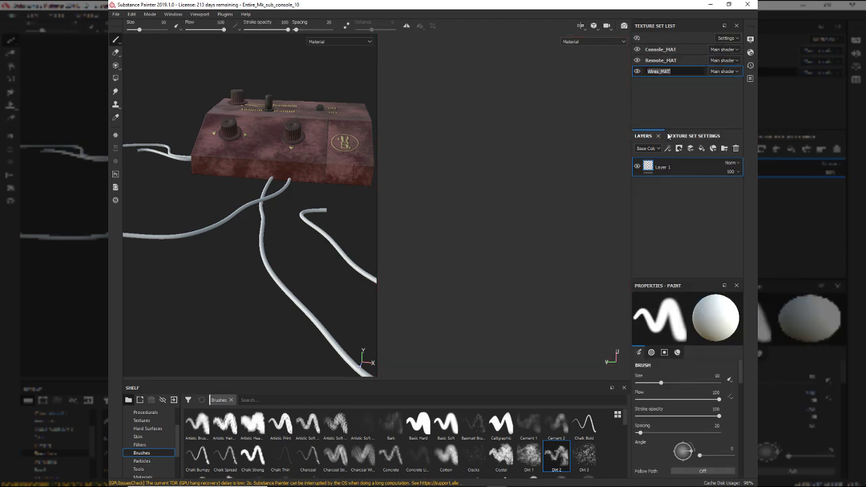
{"action": "left_click", "coordinate": [708, 178]}
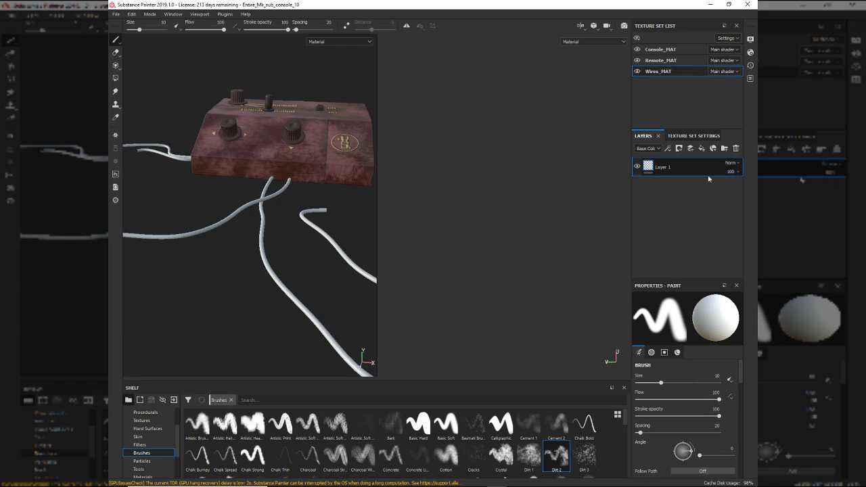
{"action": "key", "text": "Delete"}
{"action": "left_click", "coordinate": [702, 148]}
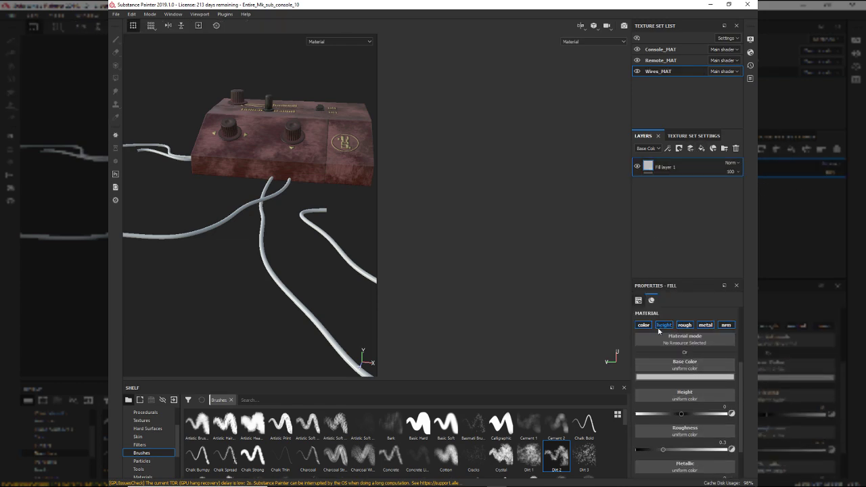
- Raise the roughness of the cables' fill layer to about 0.66
{"action": "left_click_drag", "start_coordinate": [317, 240], "coordinate": [361, 250], "text": "alt"}
{"action": "right_click_drag", "start_coordinate": [361, 250], "coordinate": [483, 347], "text": "alt"}
{"action": "scroll", "coordinate": [655, 379], "scroll_direction": "down", "scroll_amount": 3}
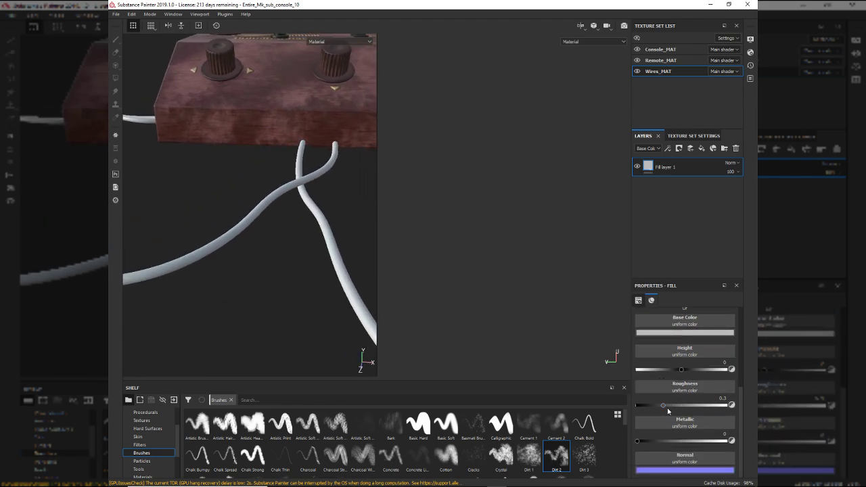
{"action": "left_click_drag", "start_coordinate": [664, 405], "coordinate": [695, 406]}
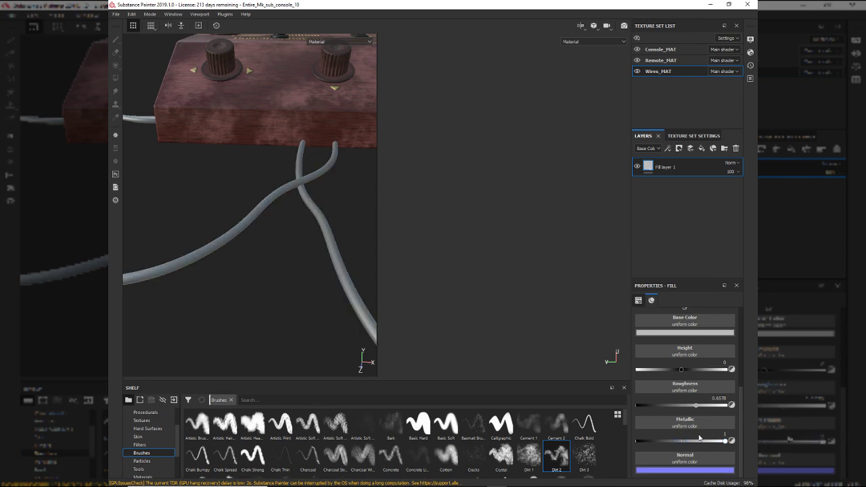
- Darken the base color of the cables' fill layer to a medium grey and check it on the cables
{"action": "right_click_drag", "start_coordinate": [372, 279], "coordinate": [505, 208], "text": "alt"}
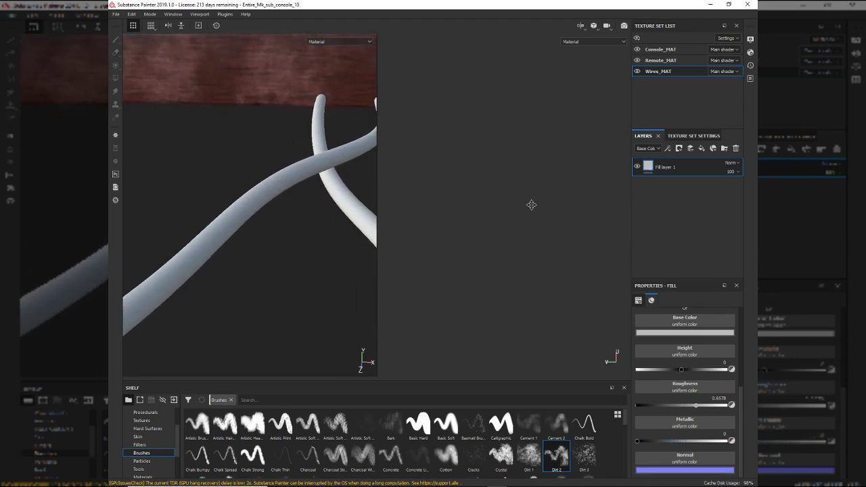
{"action": "left_click", "coordinate": [670, 334]}
{"action": "mouse_move", "coordinate": [747, 372]}
{"action": "left_mouse_down"}
{"action": "mouse_move", "coordinate": [752, 398]}
{"action": "mouse_move", "coordinate": [753, 385]}
{"action": "left_mouse_up"}
{"action": "right_click_drag", "start_coordinate": [187, 218], "coordinate": [263, 251], "text": "alt"}
{"action": "left_click_drag", "start_coordinate": [264, 251], "coordinate": [223, 251], "text": "alt"}
{"action": "right_click_drag", "start_coordinate": [222, 251], "coordinate": [284, 332], "text": "alt"}
{"action": "left_click_drag", "start_coordinate": [285, 332], "coordinate": [196, 247], "text": "alt"}
{"action": "right_click_drag", "start_coordinate": [196, 247], "coordinate": [236, 241], "text": "alt"}
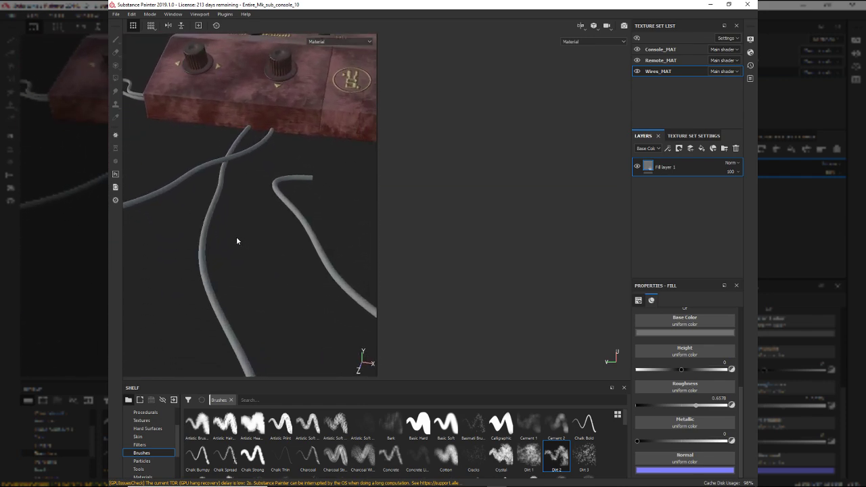
{"action": "left_click_drag", "start_coordinate": [277, 237], "coordinate": [306, 196], "text": "alt"}
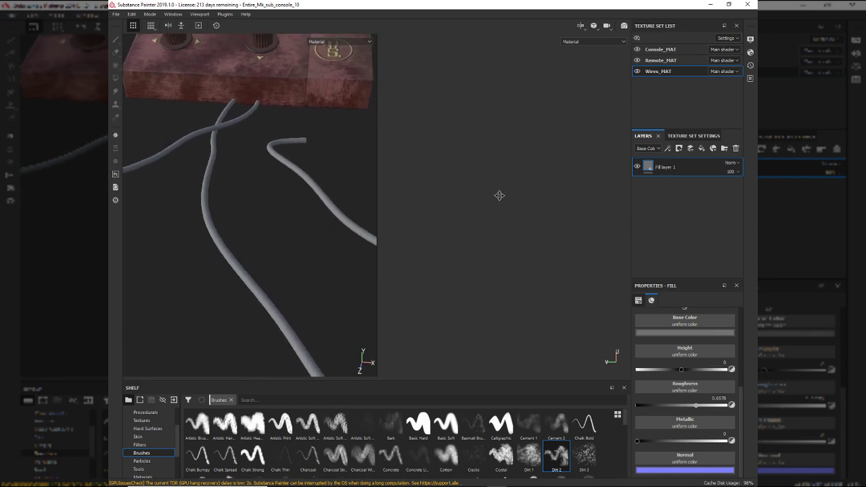
{"action": "left_click_drag", "start_coordinate": [280, 223], "coordinate": [226, 286], "text": "alt"}
- Compare the cables with the PureRef reference photo and lower their fill layer's roughness to about 0.11
{"action": "key", "text": "alt+Tab"}
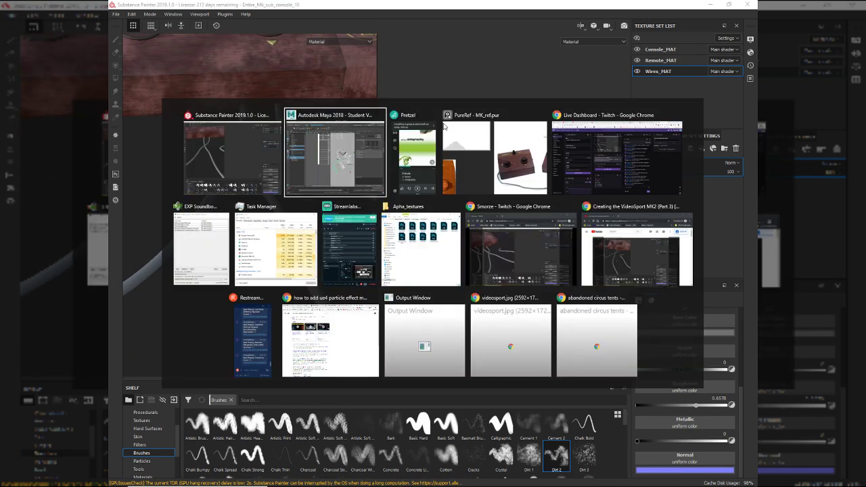
{"action": "left_click", "coordinate": [534, 179]}
{"action": "key", "text": "alt+Tab"}
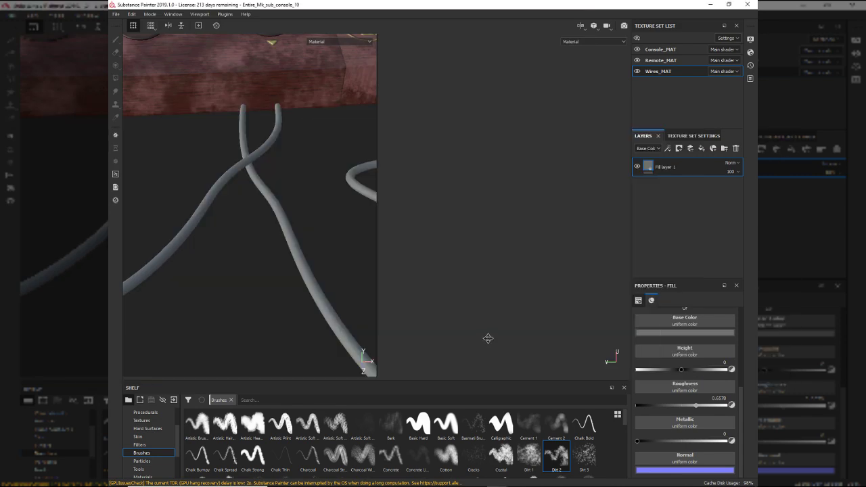
{"action": "left_click_drag", "start_coordinate": [705, 404], "coordinate": [644, 395]}
{"action": "left_click_drag", "start_coordinate": [238, 262], "coordinate": [172, 177], "text": "alt"}
{"action": "key", "text": "alt+Tab"}
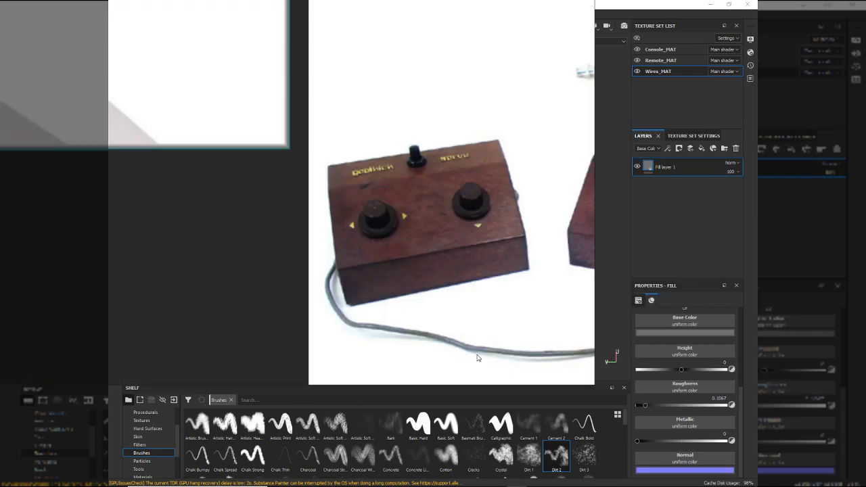
{"action": "key", "text": "alt+Tab"}
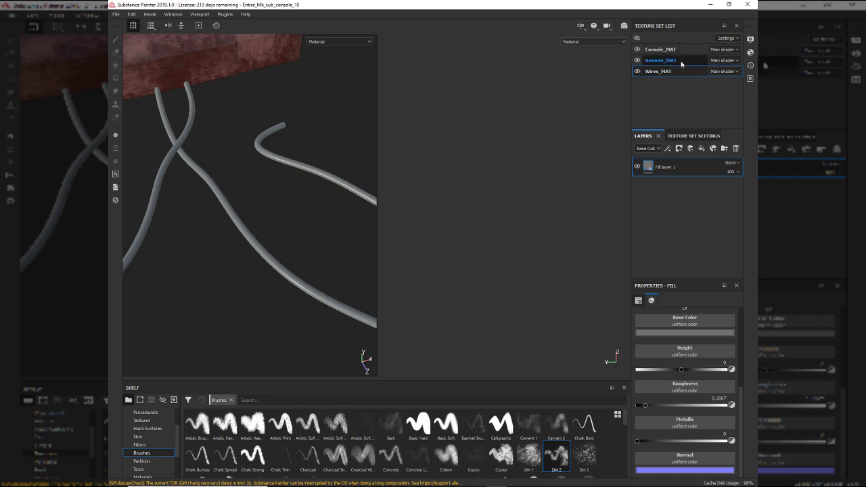
- Copy the Dust/gringe folder from the Remote_MAT texture set into Wires_MAT, above the grey fill layer
{"action": "left_click", "coordinate": [685, 61]}
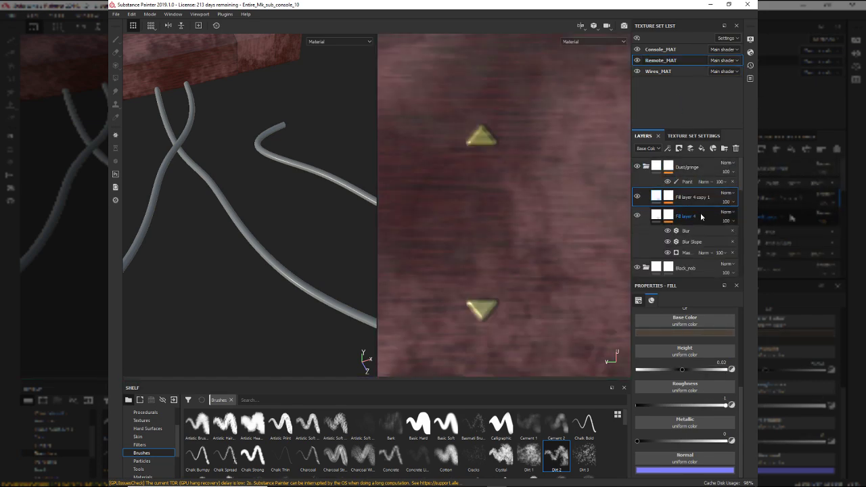
{"action": "left_click", "coordinate": [694, 168]}
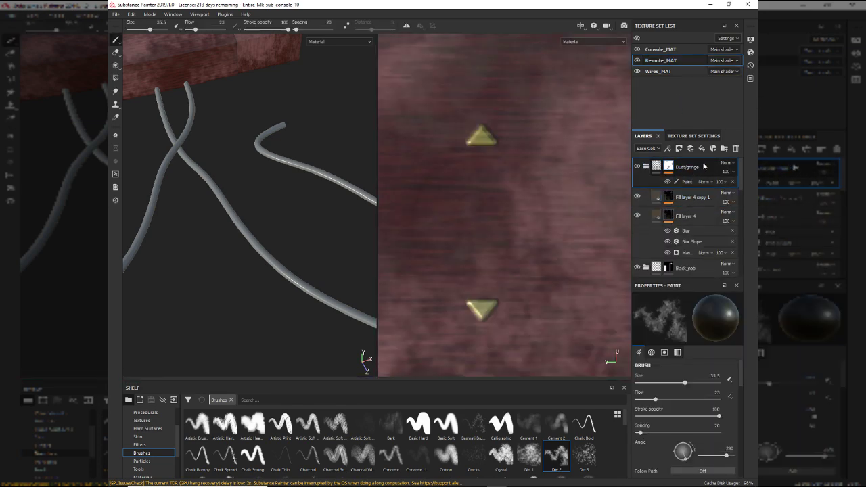
{"action": "left_click", "coordinate": [657, 71]}
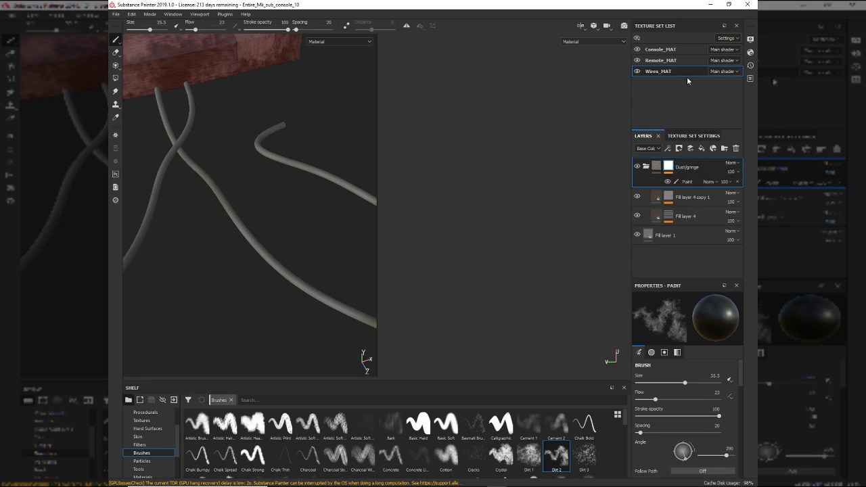
- Bake the mesh maps for the Wires_MAT texture set only
{"action": "left_click", "coordinate": [692, 135]}
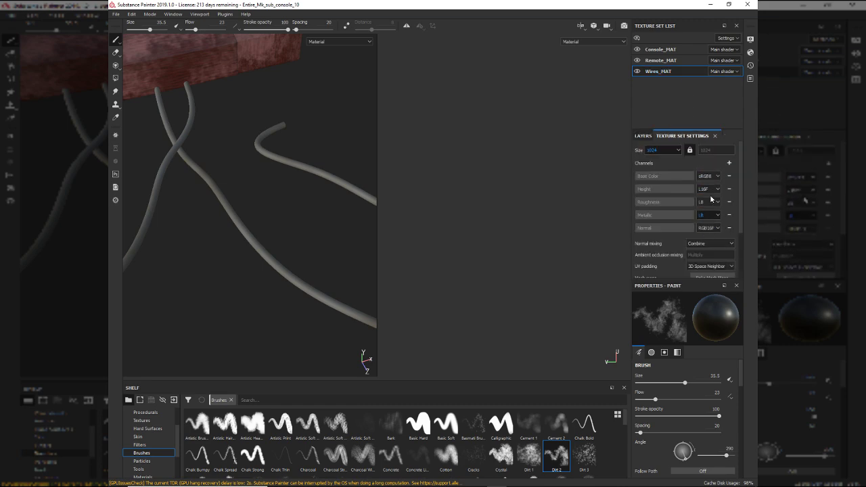
{"action": "scroll", "coordinate": [710, 207], "scroll_direction": "down", "scroll_amount": 2}
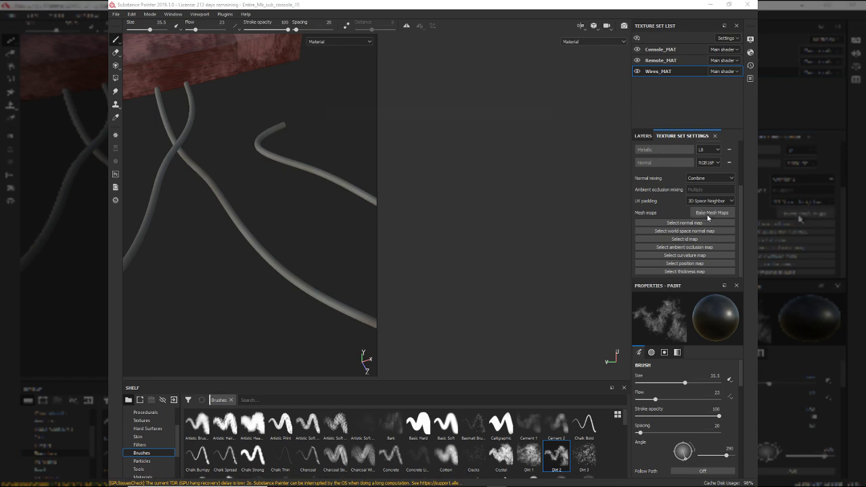
{"action": "left_click", "coordinate": [709, 215]}
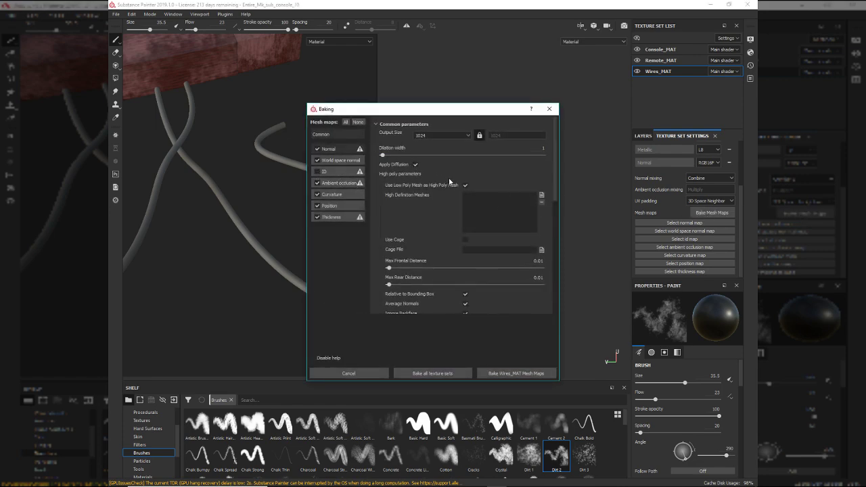
{"action": "scroll", "coordinate": [460, 215], "scroll_direction": "down", "scroll_amount": 5}
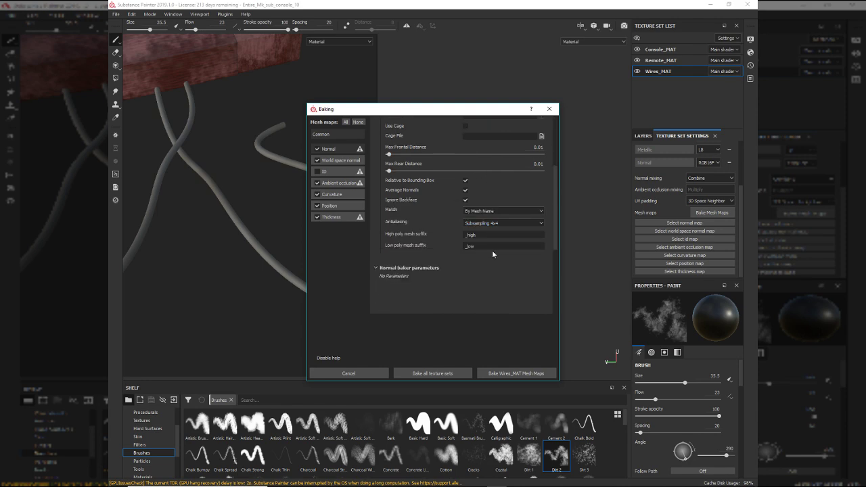
{"action": "left_click", "coordinate": [507, 372]}
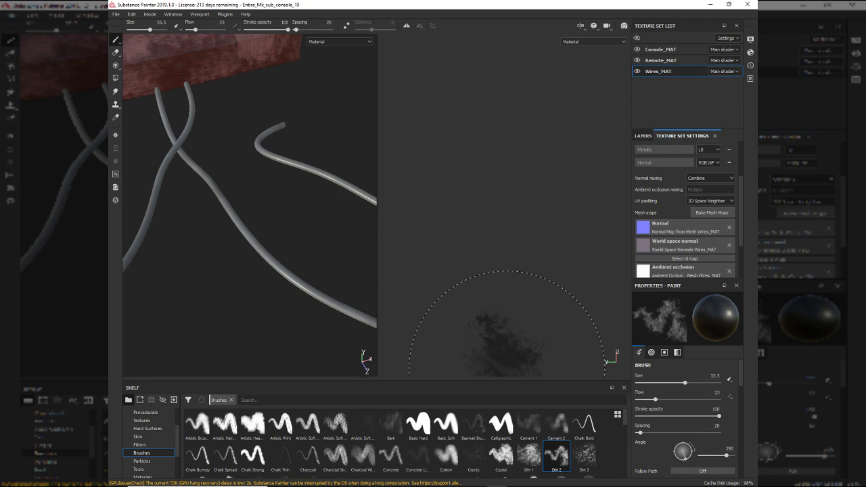
- Turn off the Blur and Blur Slope filters on the mask of Fill layer 4 copy 1 and keep the layer visible
{"action": "left_click", "coordinate": [643, 136]}
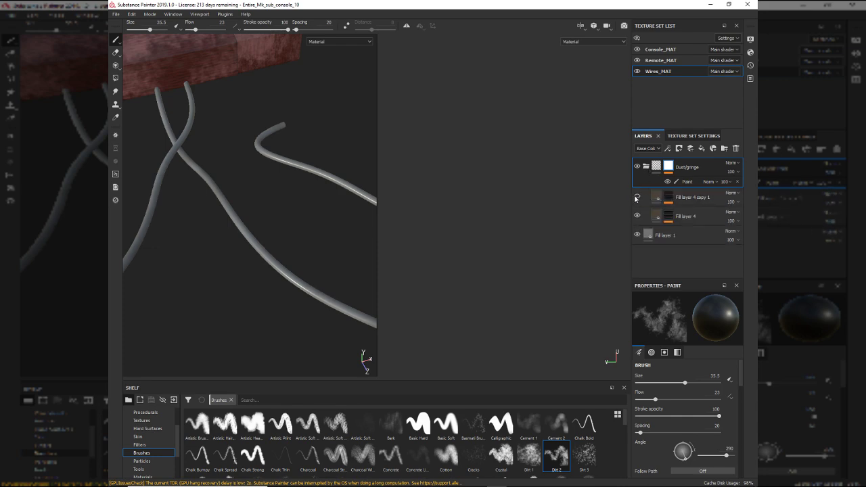
{"action": "left_click", "coordinate": [670, 194]}
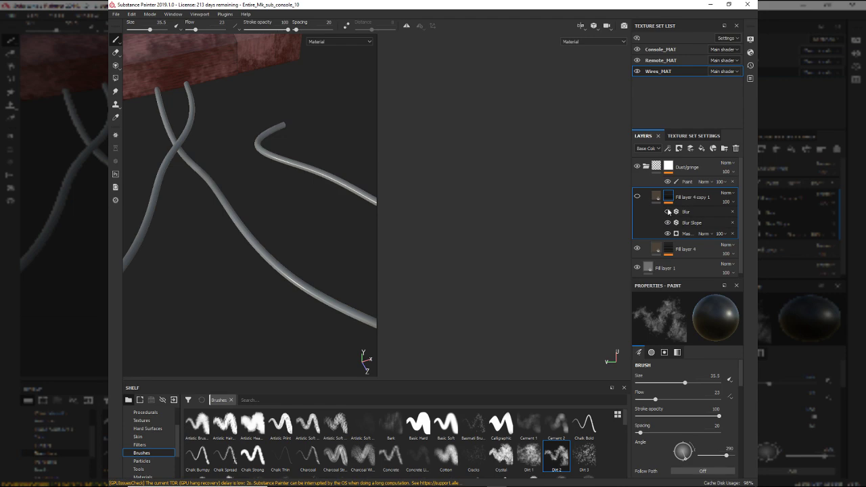
{"action": "left_click", "coordinate": [637, 197]}
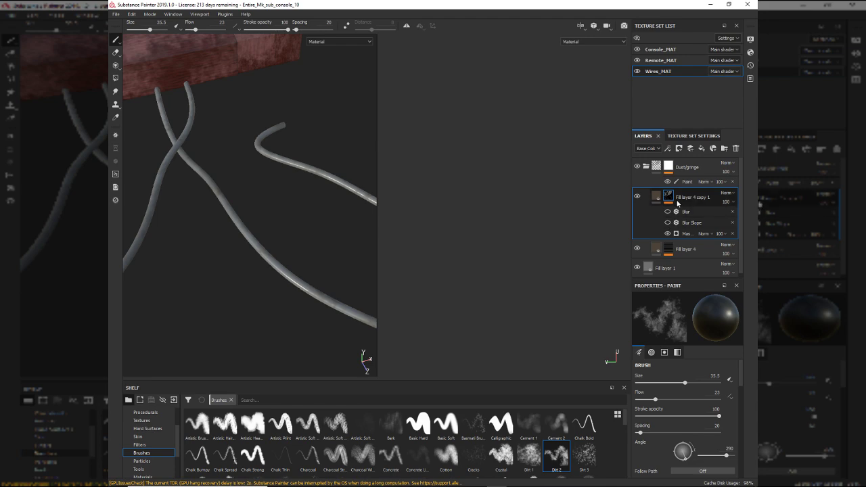
- Try the Multiply and Divide blending modes on Fill layer 4 copy 1 and check the dirt on the cables up close
{"action": "left_click", "coordinate": [727, 193]}
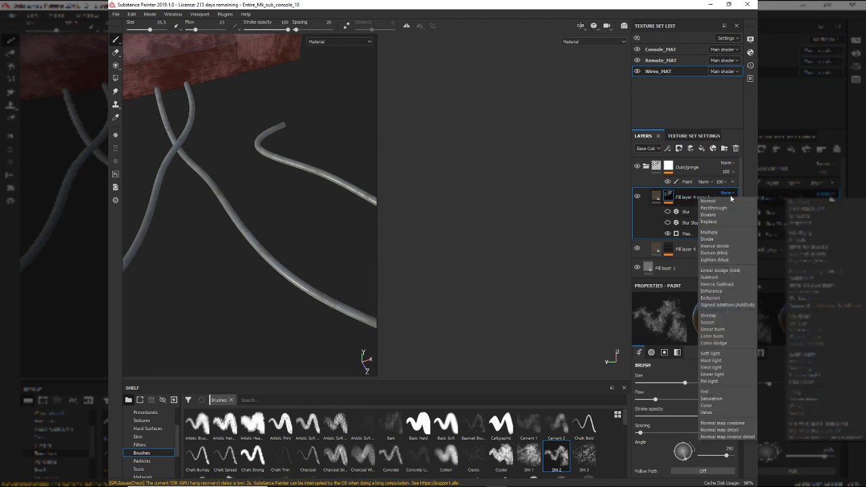
{"action": "left_click", "coordinate": [719, 233]}
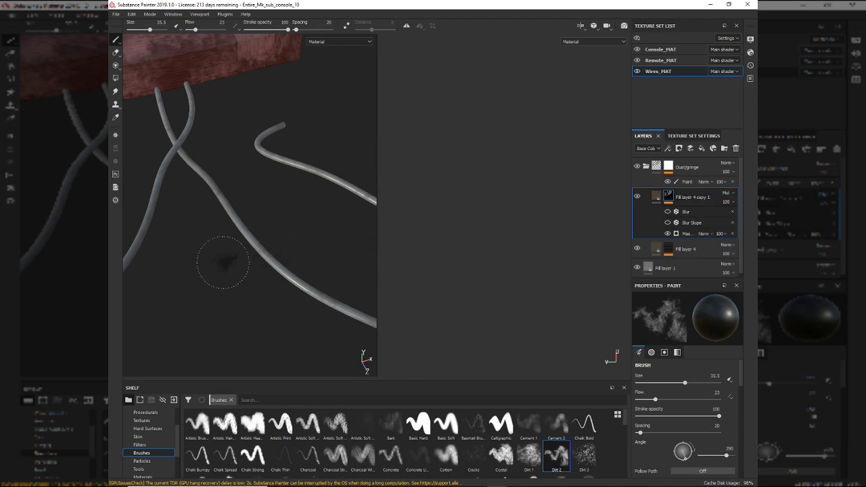
{"action": "scroll", "coordinate": [244, 213], "scroll_direction": "up", "scroll_amount": 3}
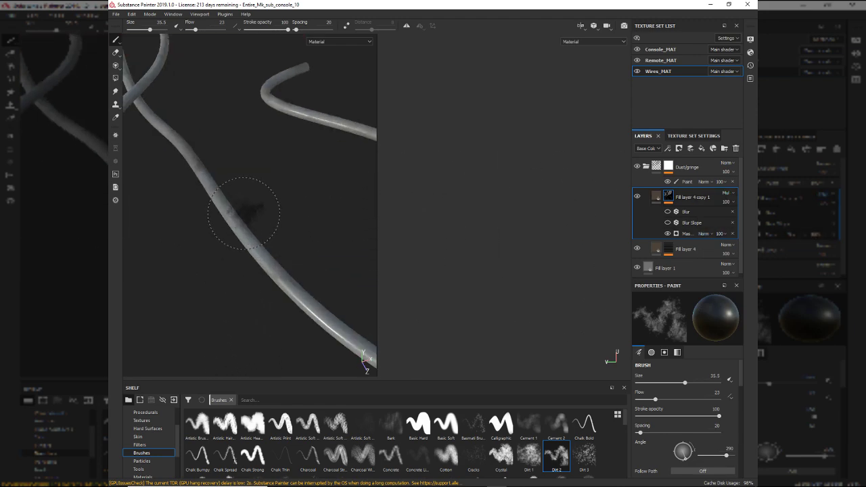
{"action": "left_click_drag", "start_coordinate": [243, 213], "coordinate": [199, 212], "text": "alt"}
{"action": "left_click_drag", "start_coordinate": [296, 170], "coordinate": [265, 247], "text": "alt"}
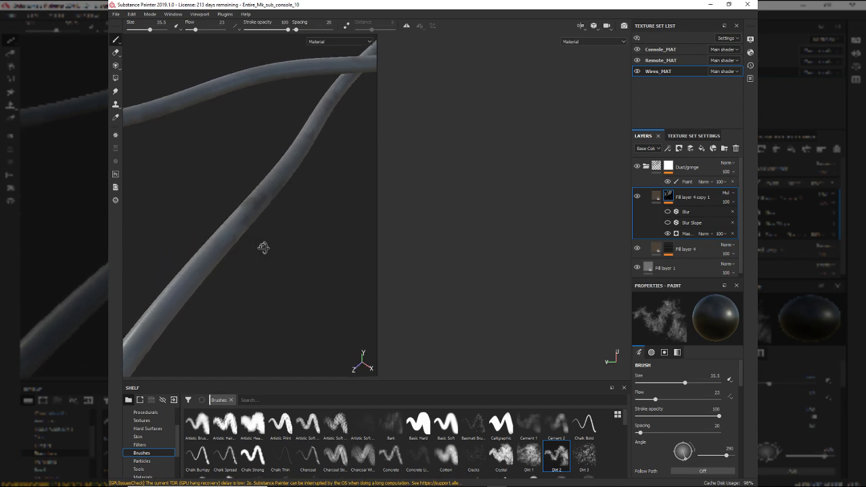
{"action": "left_click", "coordinate": [726, 193]}
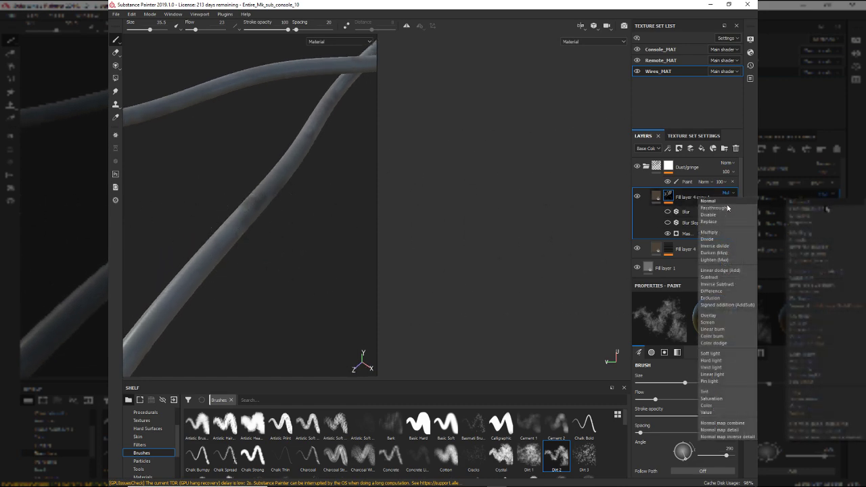
{"action": "left_click", "coordinate": [717, 239]}
- Set the blending mode of Fill layer 4 copy 1 to Darken (Min) and check the cables below the console
{"action": "left_click", "coordinate": [726, 193]}
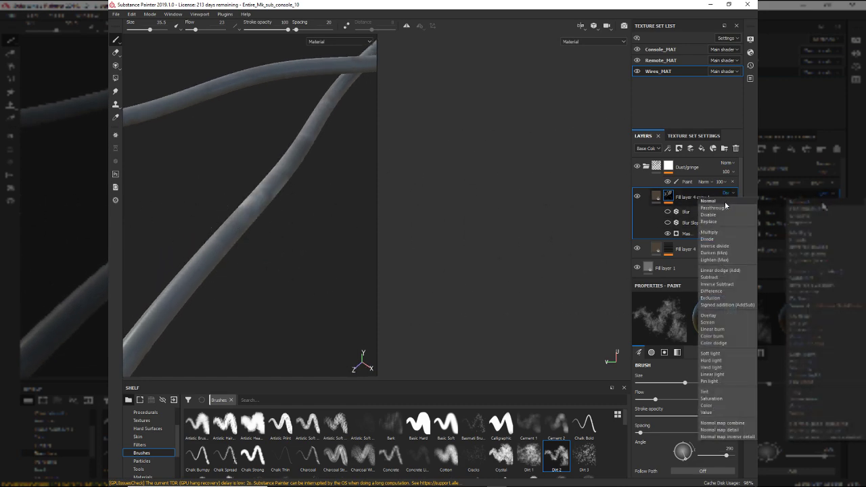
{"action": "left_click", "coordinate": [721, 253]}
{"action": "left_click_drag", "start_coordinate": [251, 165], "coordinate": [298, 182], "text": "alt"}
{"action": "middle_click_drag", "start_coordinate": [257, 195], "coordinate": [277, 230], "text": "alt"}
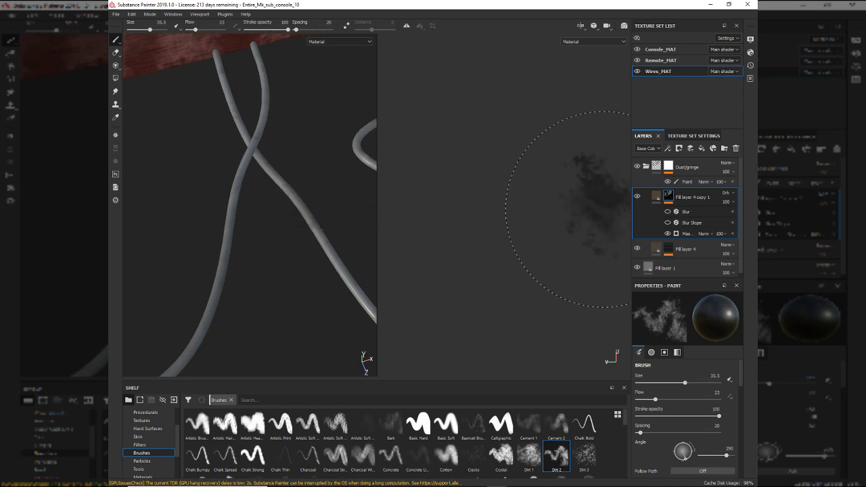
- Duplicate Fill layer 4 copy 1 twice to intensify the dirt on the cables
{"action": "key", "text": "ctrl+d"}
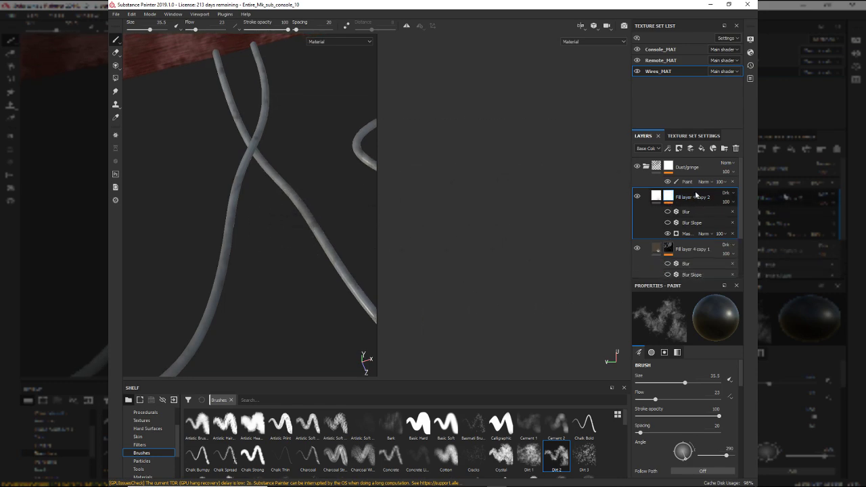
{"action": "key", "text": "ctrl+d"}
{"action": "mouse_move", "coordinate": [329, 261]}
{"action": "left_mouse_down", "text": "alt"}
{"action": "mouse_move", "coordinate": [199, 258]}
{"action": "mouse_move", "coordinate": [335, 223]}
{"action": "mouse_move", "coordinate": [311, 213]}
{"action": "mouse_move", "coordinate": [248, 243]}
{"action": "mouse_move", "coordinate": [339, 290]}
{"action": "mouse_move", "coordinate": [223, 285]}
{"action": "mouse_move", "coordinate": [300, 309]}
{"action": "mouse_move", "coordinate": [271, 194]}
{"action": "mouse_move", "coordinate": [291, 196]}
{"action": "mouse_move", "coordinate": [285, 204]}
{"action": "mouse_move", "coordinate": [178, 155]}
{"action": "mouse_move", "coordinate": [193, 158]}
{"action": "mouse_move", "coordinate": [199, 232]}
{"action": "mouse_move", "coordinate": [310, 244]}
{"action": "mouse_move", "coordinate": [284, 257]}
{"action": "mouse_move", "coordinate": [336, 273]}
{"action": "mouse_move", "coordinate": [279, 283]}
{"action": "mouse_move", "coordinate": [331, 304]}
{"action": "mouse_move", "coordinate": [284, 331]}
{"action": "mouse_move", "coordinate": [318, 271]}
{"action": "left_mouse_up", "text": "alt"}
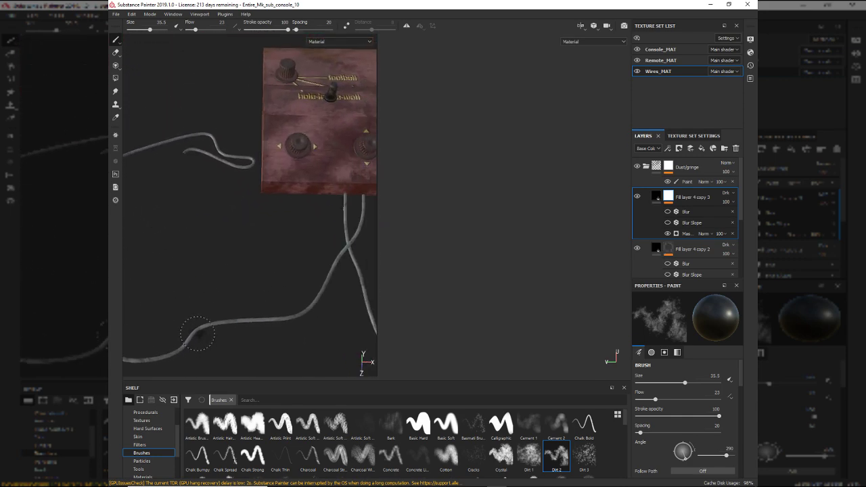
- Compare the cables with the PureRef reference photo and raise the roughness of Fill layer 1 to about 0.37
{"action": "key", "text": "alt+Tab"}
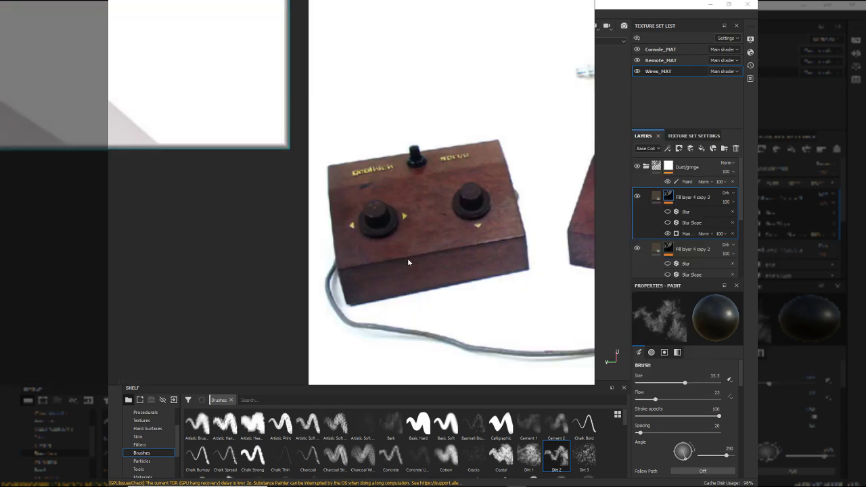
{"action": "key", "text": "alt+Tab"}
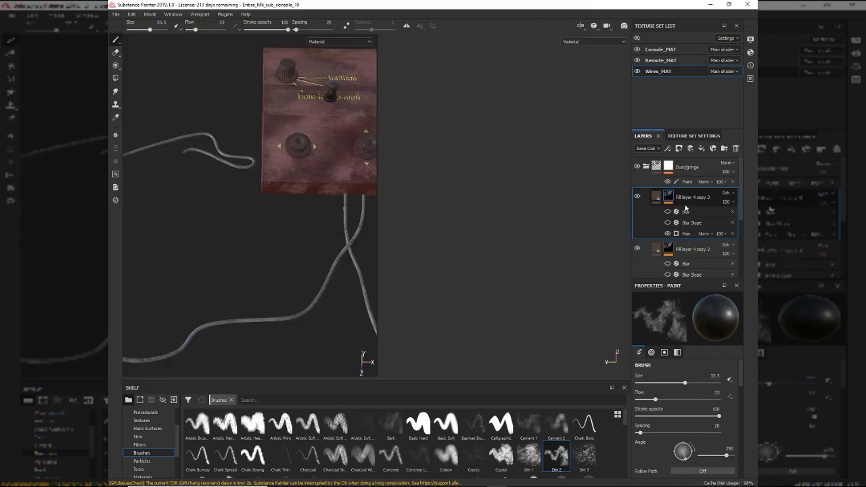
{"action": "scroll", "coordinate": [659, 197], "scroll_direction": "down", "scroll_amount": 5}
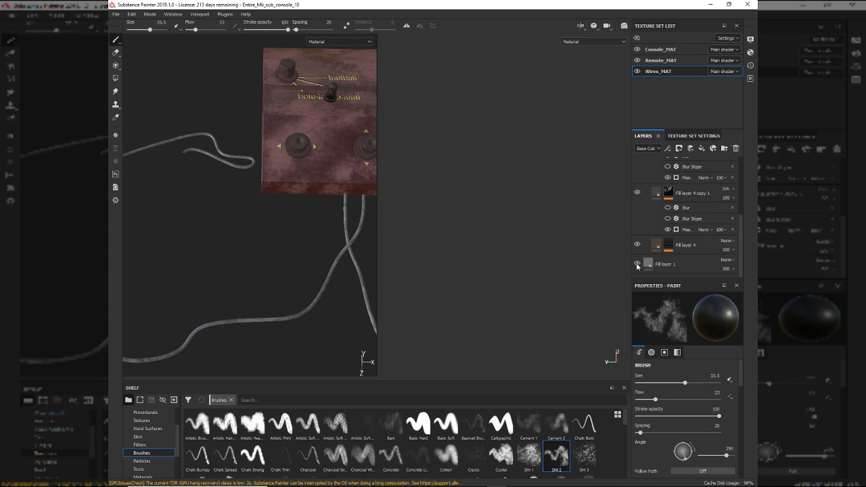
{"action": "left_click", "coordinate": [651, 269]}
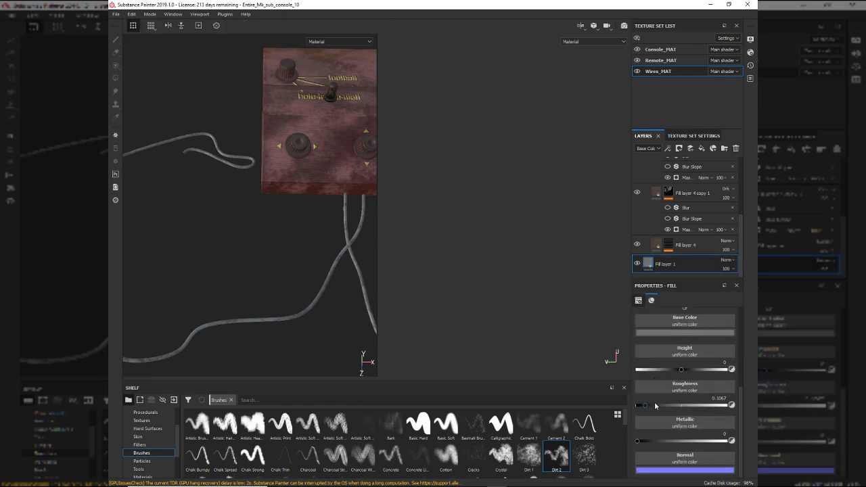
{"action": "left_click_drag", "start_coordinate": [660, 403], "coordinate": [666, 408]}
{"action": "mouse_move", "coordinate": [254, 241]}
{"action": "left_mouse_down", "text": "alt"}
{"action": "mouse_move", "coordinate": [199, 198]}
{"action": "mouse_move", "coordinate": [278, 234]}
{"action": "mouse_move", "coordinate": [284, 239]}
{"action": "mouse_move", "coordinate": [256, 260]}
{"action": "mouse_move", "coordinate": [265, 253]}
{"action": "mouse_move", "coordinate": [283, 272]}
{"action": "mouse_move", "coordinate": [273, 239]}
{"action": "left_mouse_up", "text": "alt"}
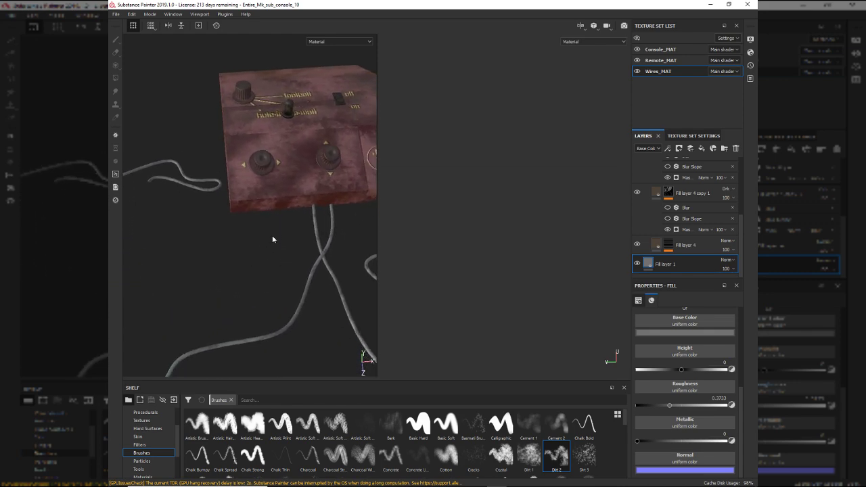
- Examine the cables in PureRef's blue-background and light-wood console photos to compare their color with the textured cables
{"action": "key", "text": "alt+Tab"}
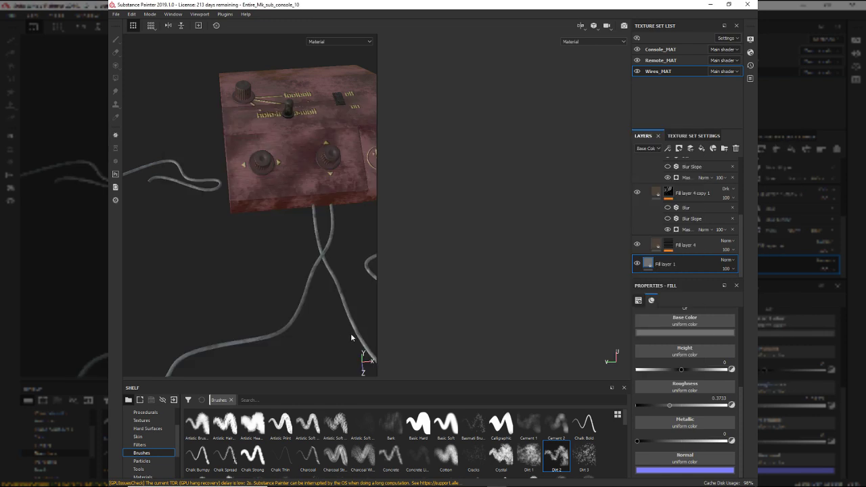
{"action": "left_click_drag", "start_coordinate": [233, 306], "coordinate": [294, 318], "text": "alt"}
{"action": "key", "text": "alt+Tab"}
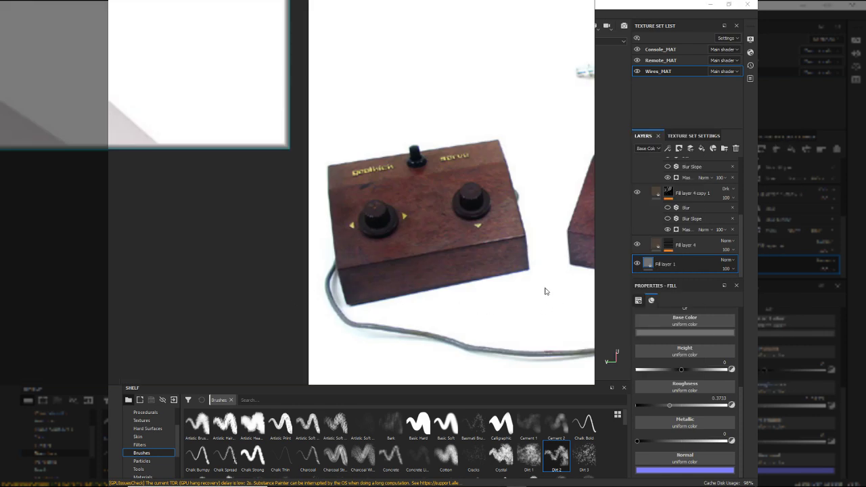
{"action": "scroll", "coordinate": [545, 291], "scroll_direction": "down", "scroll_amount": 3}
{"action": "scroll", "coordinate": [328, 236], "scroll_direction": "up", "scroll_amount": 5}
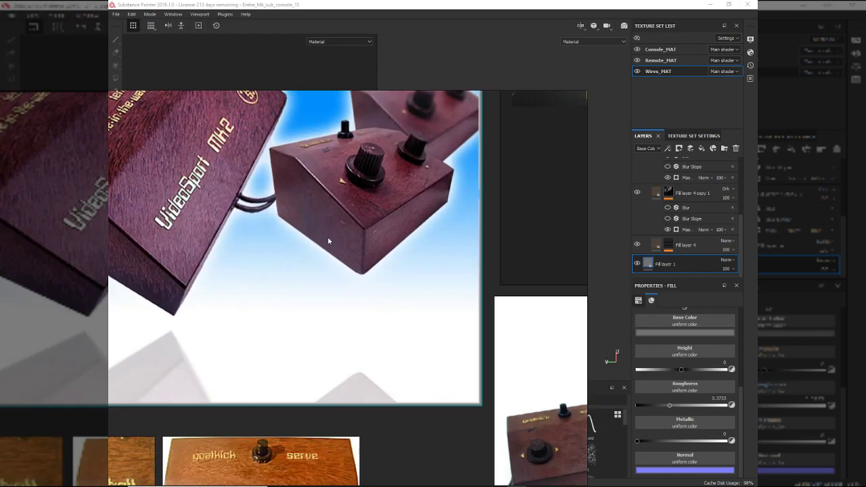
{"action": "scroll", "coordinate": [250, 212], "scroll_direction": "up", "scroll_amount": 2}
{"action": "scroll", "coordinate": [249, 212], "scroll_direction": "down", "scroll_amount": 3}
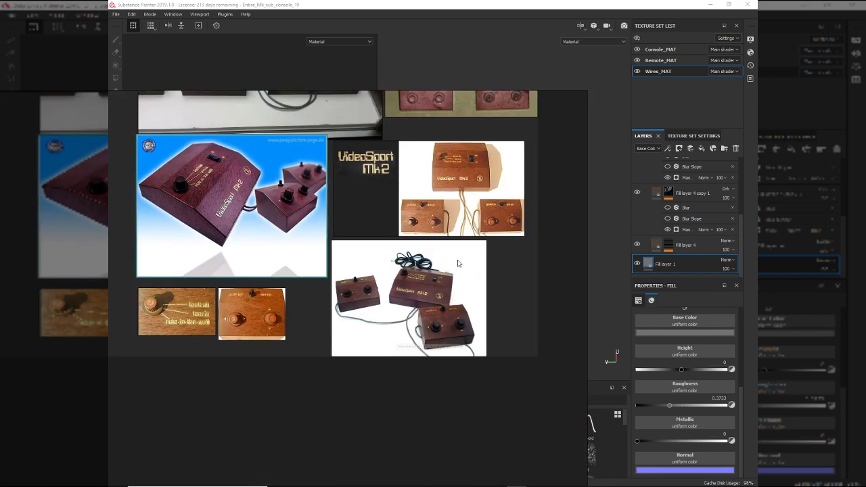
{"action": "scroll", "coordinate": [373, 239], "scroll_direction": "up", "scroll_amount": 3}
{"action": "scroll", "coordinate": [368, 244], "scroll_direction": "up", "scroll_amount": 2}
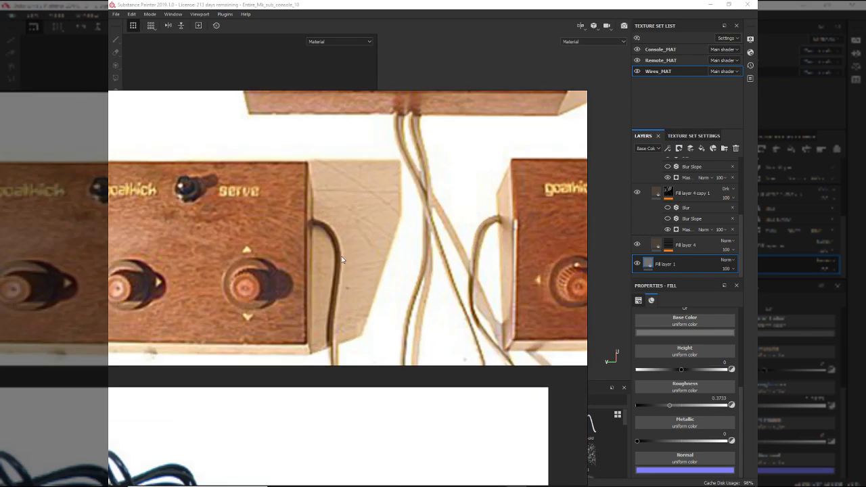
{"action": "scroll", "coordinate": [358, 244], "scroll_direction": "down", "scroll_amount": 3}
{"action": "scroll", "coordinate": [358, 236], "scroll_direction": "down", "scroll_amount": 2}
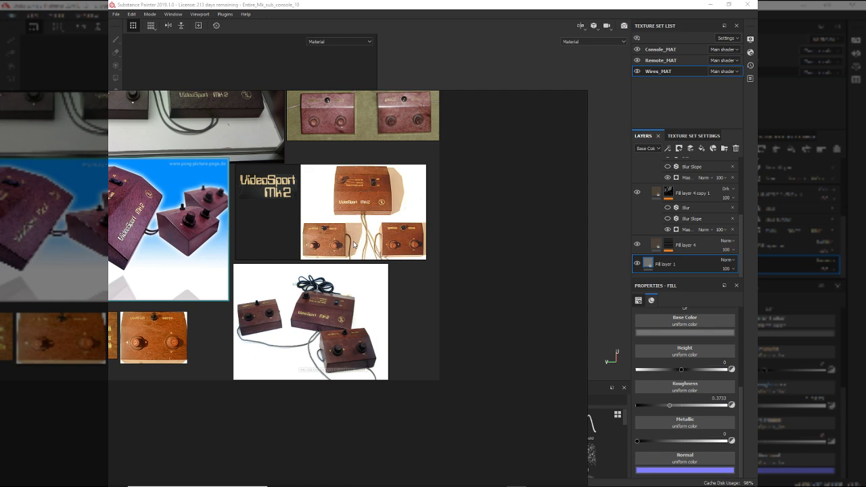
- Examine the cables in PureRef's display-case, green-cloth and white-background photos, and return to Substance Painter to compare them with the model
{"action": "scroll", "coordinate": [354, 245], "scroll_direction": "up", "scroll_amount": 5}
{"action": "scroll", "coordinate": [300, 279], "scroll_direction": "up", "scroll_amount": 3}
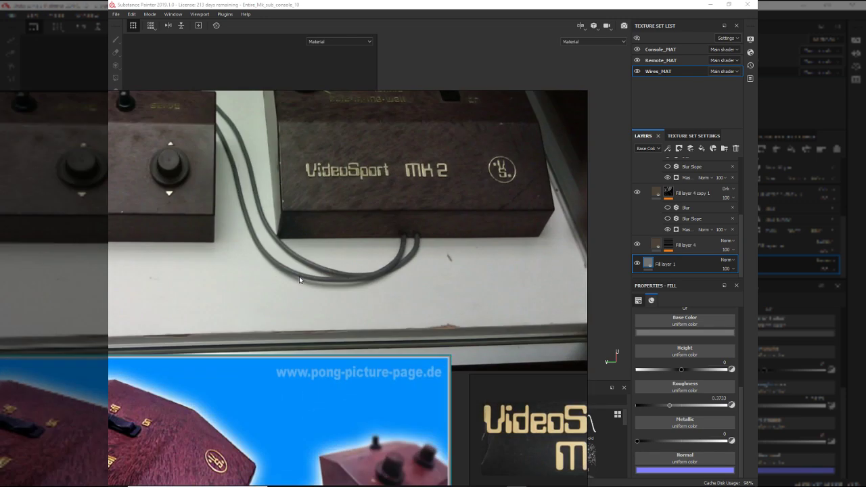
{"action": "middle_click_drag", "start_coordinate": [373, 301], "coordinate": [577, 406]}
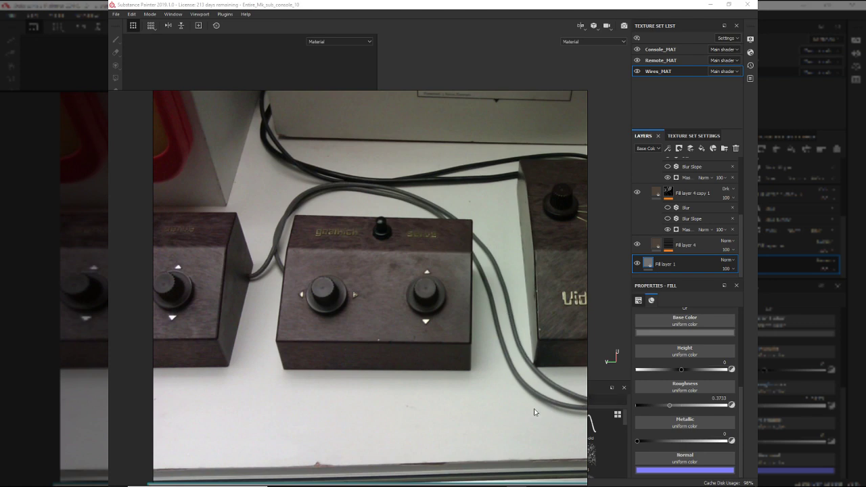
{"action": "scroll", "coordinate": [302, 282], "scroll_direction": "down", "scroll_amount": 4}
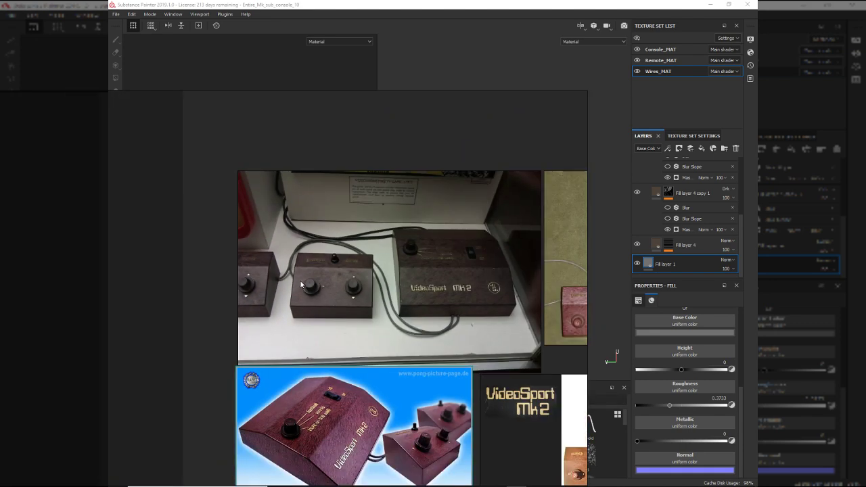
{"action": "scroll", "coordinate": [418, 286], "scroll_direction": "up", "scroll_amount": 2}
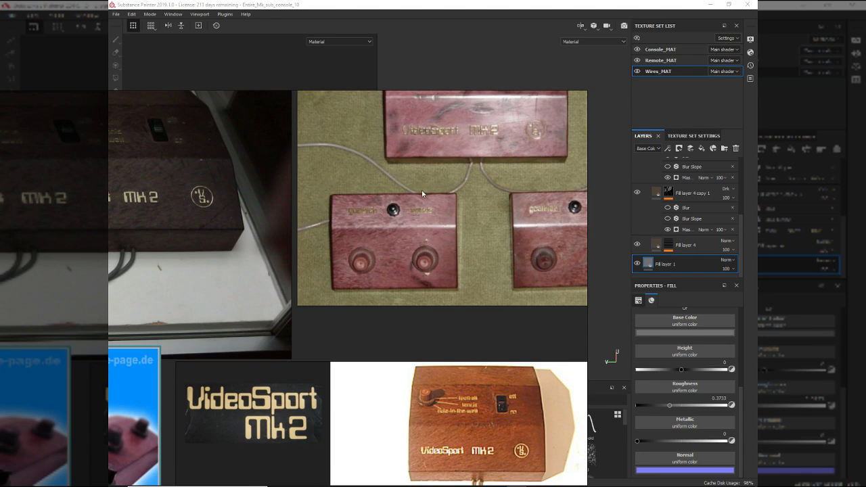
{"action": "scroll", "coordinate": [445, 268], "scroll_direction": "down", "scroll_amount": 2}
{"action": "middle_click_drag", "start_coordinate": [435, 285], "coordinate": [388, 136]}
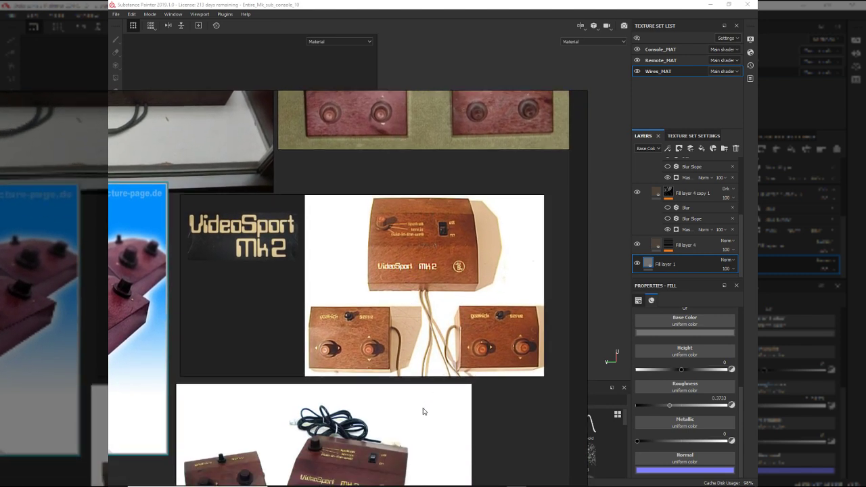
{"action": "middle_click_drag", "start_coordinate": [424, 408], "coordinate": [448, 192]}
{"action": "scroll", "coordinate": [431, 310], "scroll_direction": "up", "scroll_amount": 2}
{"action": "middle_click_drag", "start_coordinate": [322, 339], "coordinate": [402, 309]}
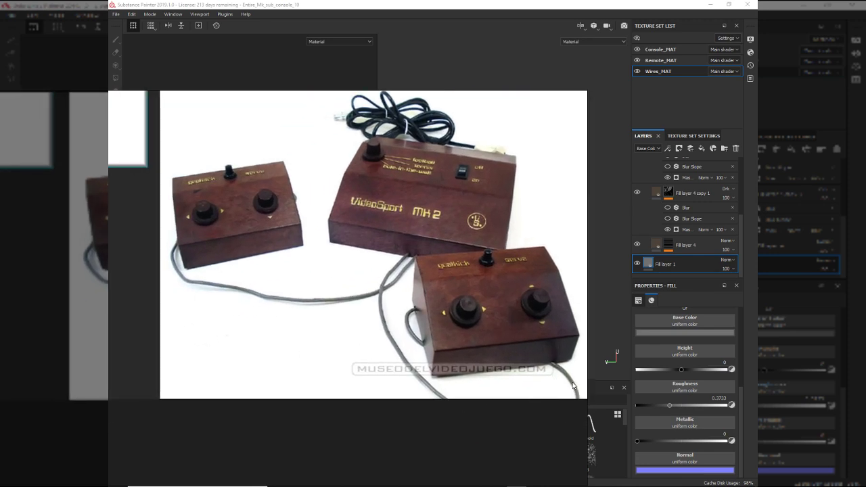
{"action": "key", "text": "alt+Tab"}
{"action": "left_click_drag", "start_coordinate": [346, 292], "coordinate": [298, 286], "text": "alt"}
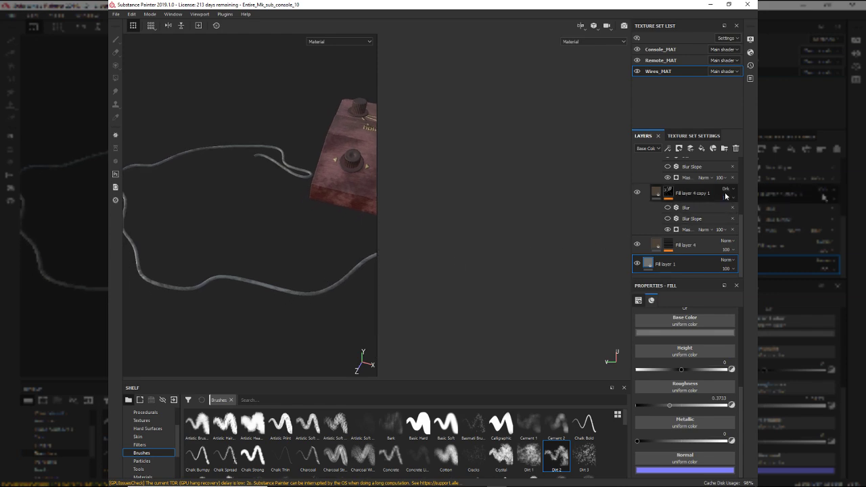
- Add a fill layer above Fill layer 1 with a dark olive-green base color and a roughness of about 0.99
{"action": "scroll", "coordinate": [722, 193], "scroll_direction": "up", "scroll_amount": 4}
{"action": "left_click", "coordinate": [702, 148]}
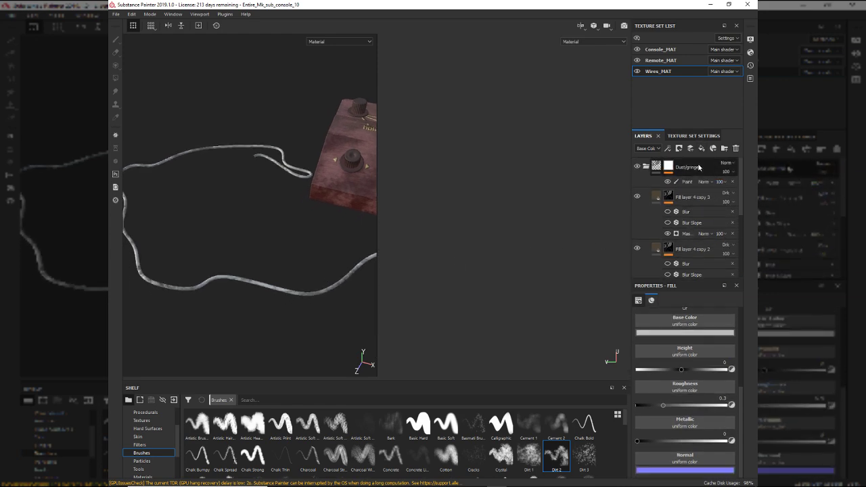
{"action": "left_click", "coordinate": [680, 332]}
{"action": "left_click_drag", "start_coordinate": [715, 402], "coordinate": [672, 402]}
{"action": "scroll", "coordinate": [291, 334], "scroll_direction": "up", "scroll_amount": 3}
{"action": "left_click_drag", "start_coordinate": [291, 333], "coordinate": [244, 250], "text": "alt"}
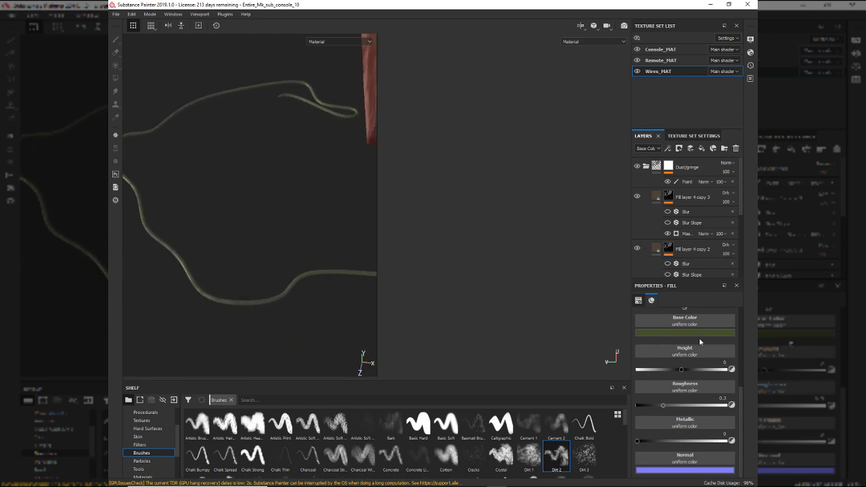
{"action": "left_click", "coordinate": [700, 333]}
{"action": "mouse_move", "coordinate": [732, 395]}
{"action": "left_mouse_down"}
{"action": "mouse_move", "coordinate": [736, 410]}
{"action": "mouse_move", "coordinate": [737, 403]}
{"action": "mouse_move", "coordinate": [703, 407]}
{"action": "mouse_move", "coordinate": [726, 408]}
{"action": "left_mouse_up"}
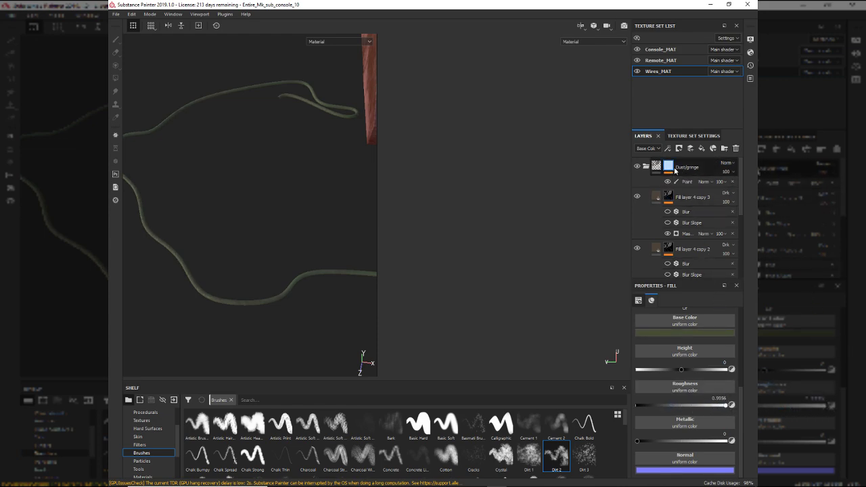
- Give the green Fill layer 5 a black mask and add a paint effect to that mask
{"action": "scroll", "coordinate": [673, 175], "scroll_direction": "down", "scroll_amount": 2}
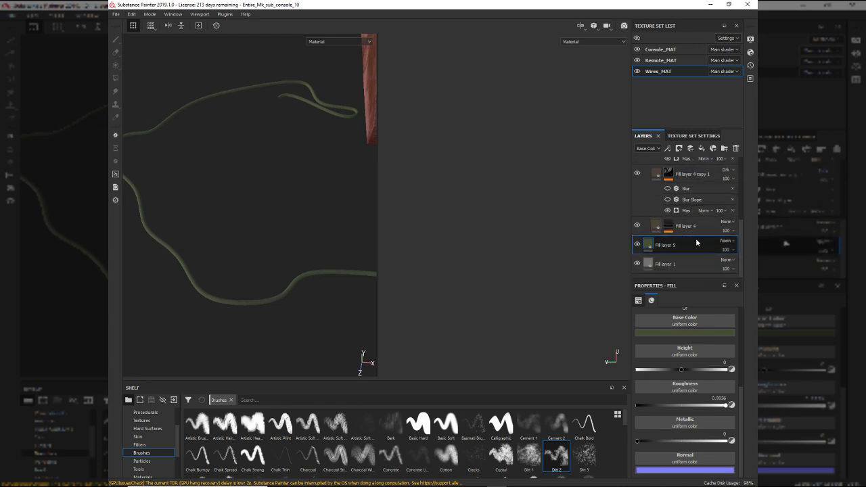
{"action": "right_click", "coordinate": [701, 245]}
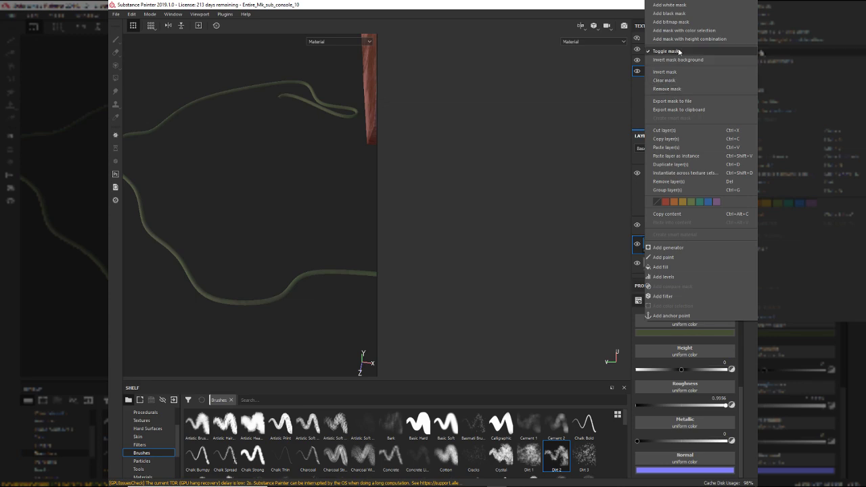
{"action": "left_click", "coordinate": [684, 13]}
{"action": "right_click", "coordinate": [657, 242]}
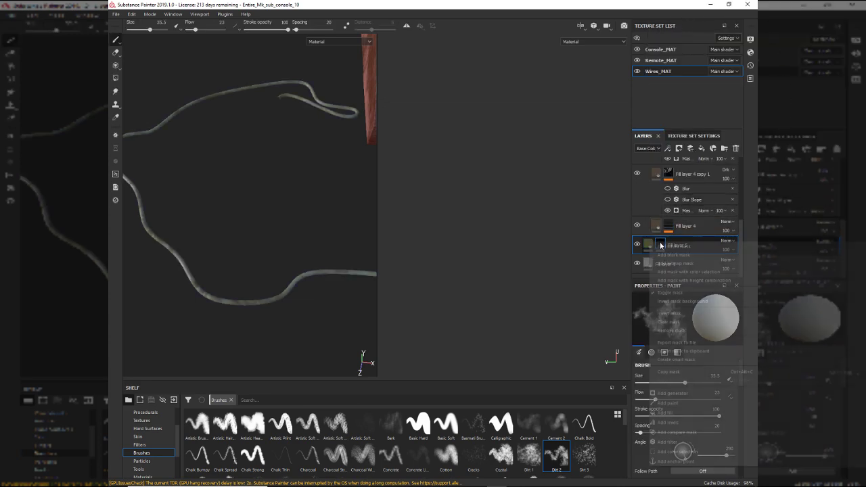
{"action": "left_click", "coordinate": [668, 402]}
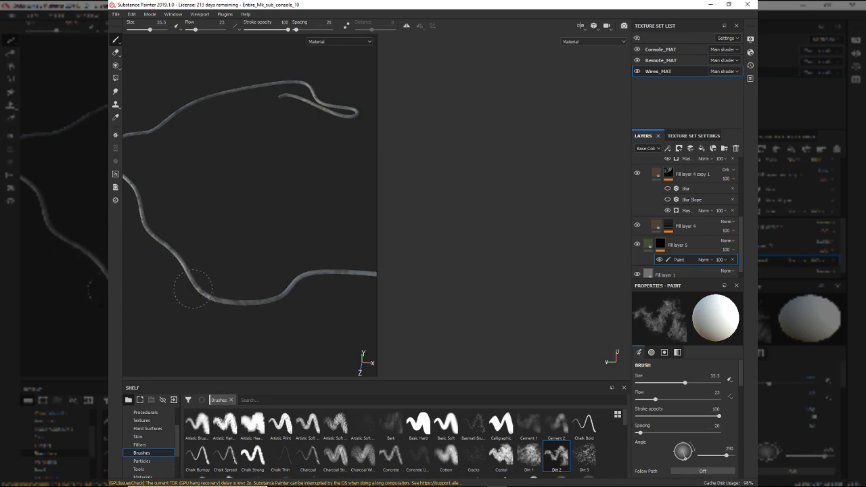
- Paint faint green stains along the cable with the Dirt 2 brush, and undo the last stroke
{"action": "left_click_drag", "start_coordinate": [178, 259], "coordinate": [193, 281]}
{"action": "middle_click_drag", "start_coordinate": [220, 270], "coordinate": [292, 250], "text": "alt"}
{"action": "scroll", "coordinate": [292, 251], "scroll_direction": "up", "scroll_amount": 3}
{"action": "left_click_drag", "start_coordinate": [264, 257], "coordinate": [242, 251], "text": "alt"}
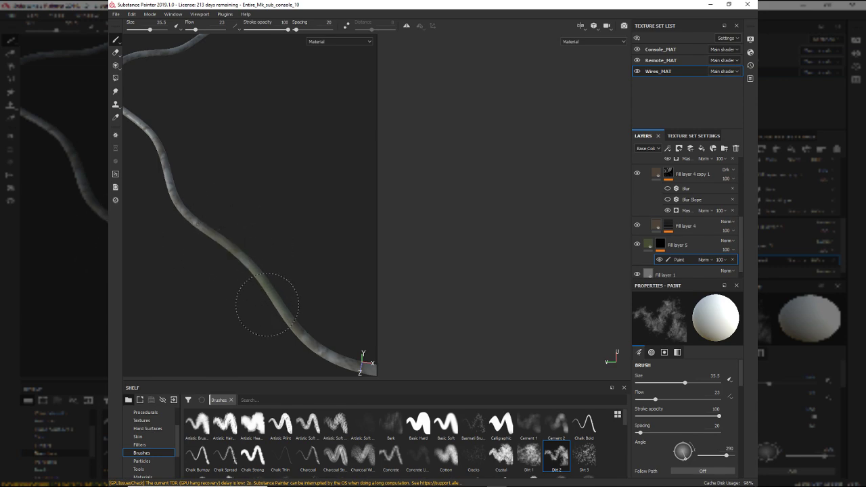
{"action": "mouse_move", "coordinate": [236, 251]}
{"action": "left_mouse_down", "text": "alt"}
{"action": "mouse_move", "coordinate": [229, 309]}
{"action": "mouse_move", "coordinate": [315, 236]}
{"action": "mouse_move", "coordinate": [298, 180]}
{"action": "mouse_move", "coordinate": [262, 226]}
{"action": "mouse_move", "coordinate": [299, 247]}
{"action": "mouse_move", "coordinate": [262, 281]}
{"action": "mouse_move", "coordinate": [246, 271]}
{"action": "mouse_move", "coordinate": [329, 314]}
{"action": "mouse_move", "coordinate": [183, 261]}
{"action": "mouse_move", "coordinate": [264, 304]}
{"action": "left_mouse_up", "text": "alt"}
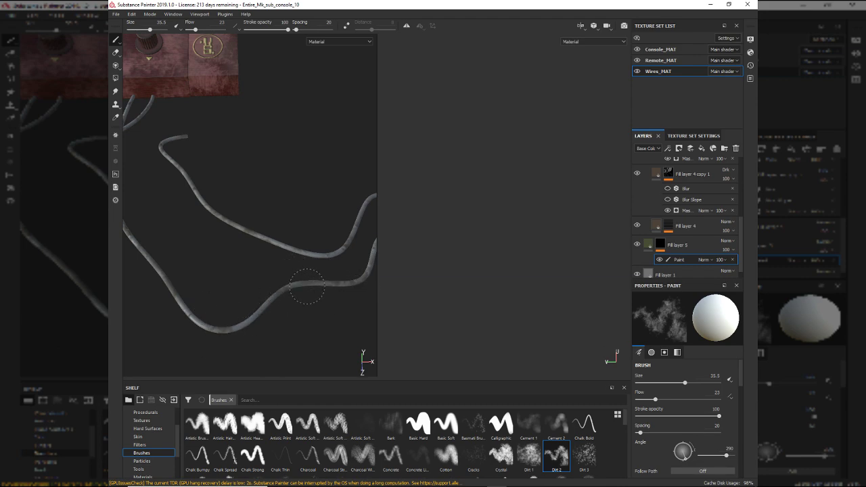
{"action": "left_click_drag", "start_coordinate": [280, 294], "coordinate": [285, 289]}
{"action": "key", "text": "ctrl+z"}
- Check the PureRef reference and examine the console and its green-stained cables in Substance Painter from several angles and distances
{"action": "key", "text": "alt+Tab"}
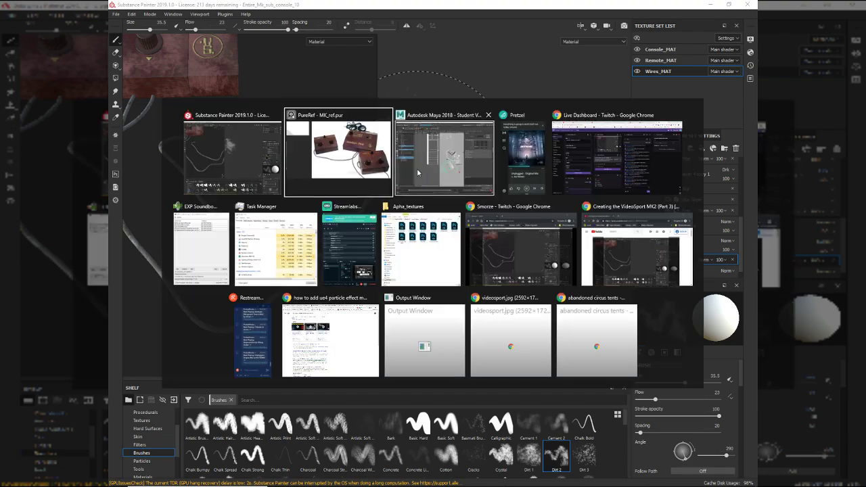
{"action": "key", "text": "alt+Tab"}
{"action": "mouse_move", "coordinate": [290, 280]}
{"action": "left_mouse_down", "text": "alt"}
{"action": "mouse_move", "coordinate": [313, 286]}
{"action": "mouse_move", "coordinate": [324, 260]}
{"action": "left_mouse_up", "text": "alt"}
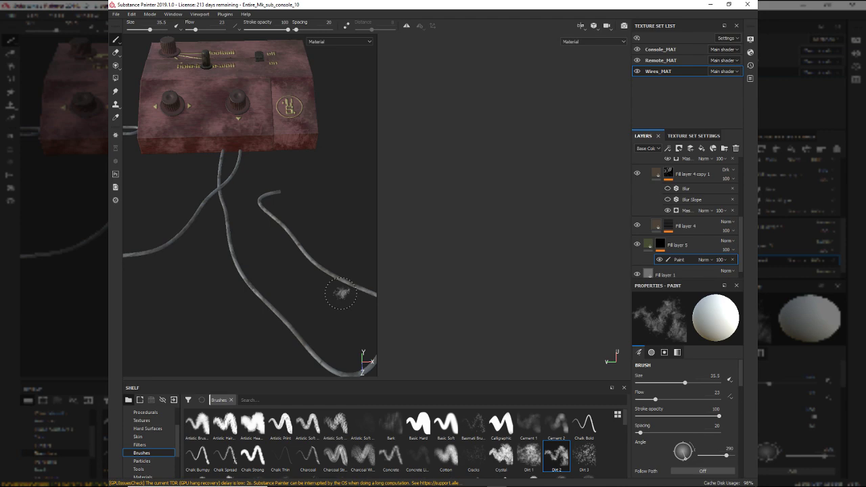
{"action": "middle_click_drag", "start_coordinate": [259, 226], "coordinate": [276, 260], "text": "alt"}
{"action": "scroll", "coordinate": [222, 242], "scroll_direction": "down", "scroll_amount": 2}
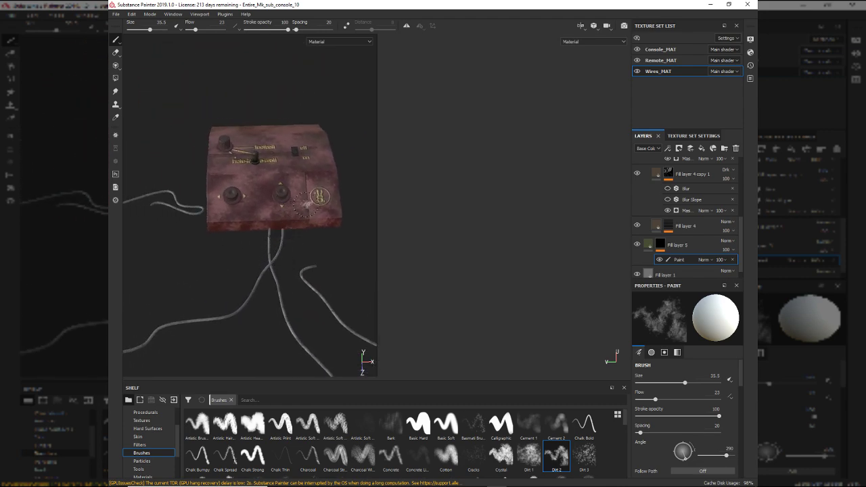
{"action": "middle_click_drag", "start_coordinate": [210, 266], "coordinate": [243, 224], "text": "alt"}
{"action": "right_click_drag", "start_coordinate": [243, 224], "coordinate": [170, 186], "text": "alt"}
{"action": "left_click_drag", "start_coordinate": [171, 186], "coordinate": [242, 216], "text": "alt"}
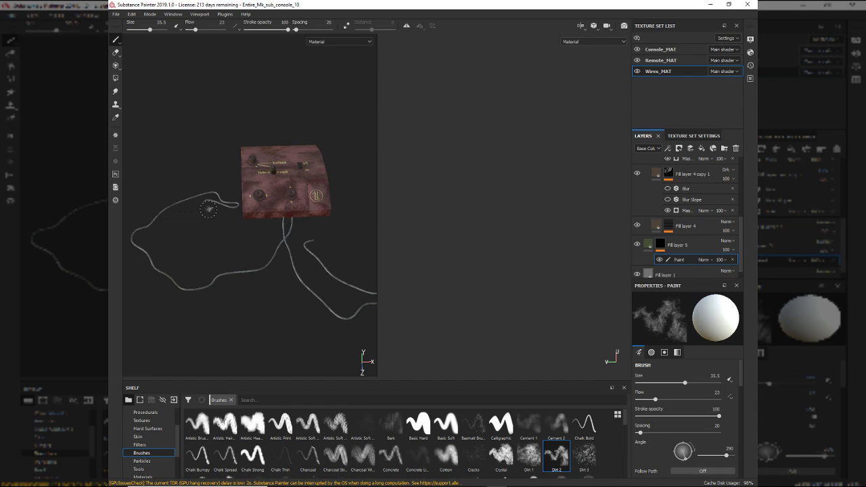
{"action": "middle_click_drag", "start_coordinate": [267, 236], "coordinate": [275, 237], "text": "alt"}
{"action": "left_click_drag", "start_coordinate": [275, 237], "coordinate": [242, 238], "text": "alt"}
{"action": "middle_click_drag", "start_coordinate": [241, 237], "coordinate": [280, 269], "text": "alt"}
{"action": "right_click_drag", "start_coordinate": [280, 270], "coordinate": [297, 341], "text": "alt"}
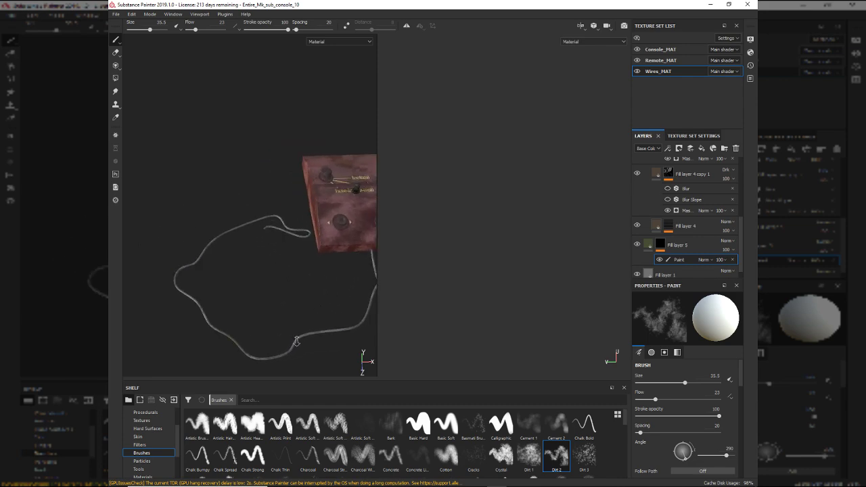
{"action": "left_click_drag", "start_coordinate": [297, 342], "coordinate": [322, 257], "text": "alt"}
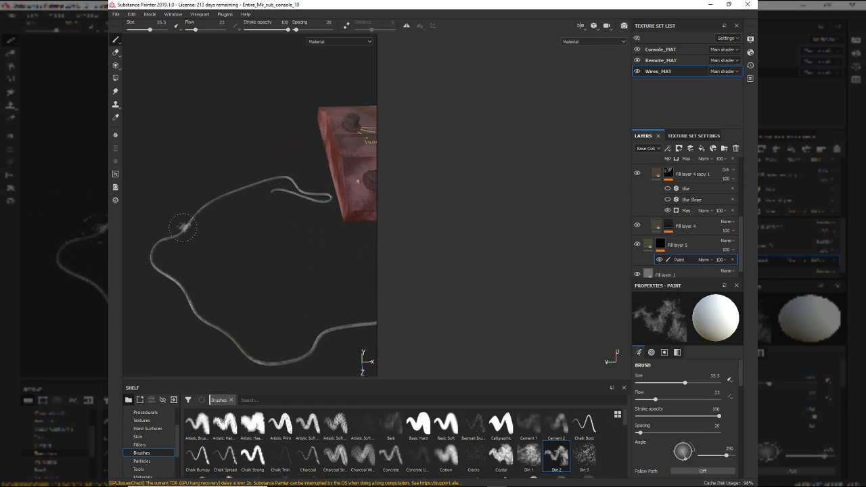
{"action": "left_click_drag", "start_coordinate": [212, 223], "coordinate": [260, 290], "text": "alt"}
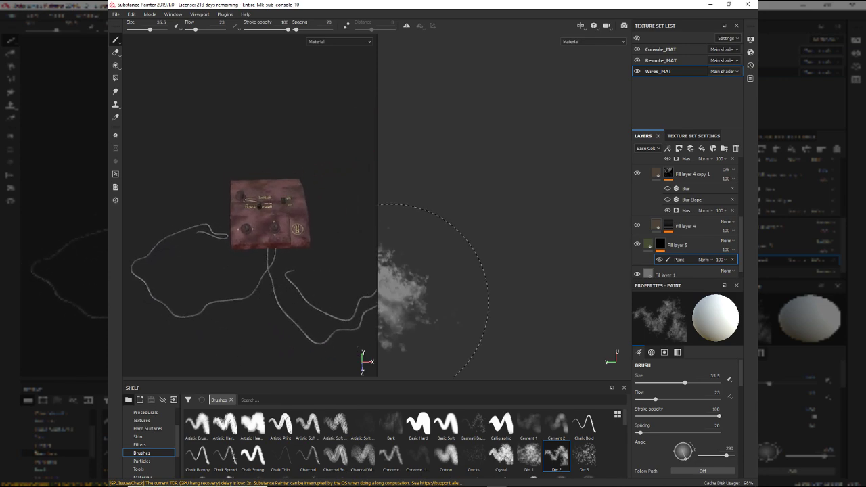
- Switch to Maya and replace Remote_low_grp in the selection with Remote_low_grp_for_render_1 and Remote_low_grp_for_render_2, keeping the console and both cables selected
{"action": "key", "text": "alt+Tab"}
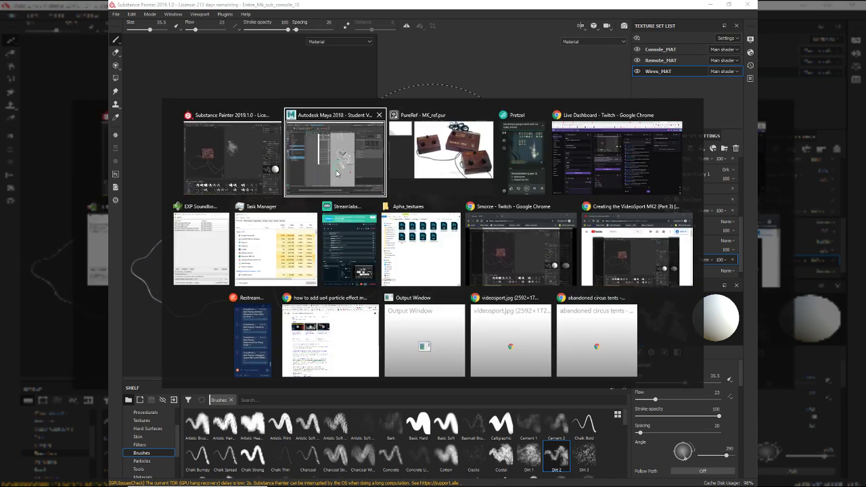
{"action": "left_click", "coordinate": [362, 166]}
{"action": "left_click_drag", "start_coordinate": [494, 324], "coordinate": [527, 283], "text": "alt"}
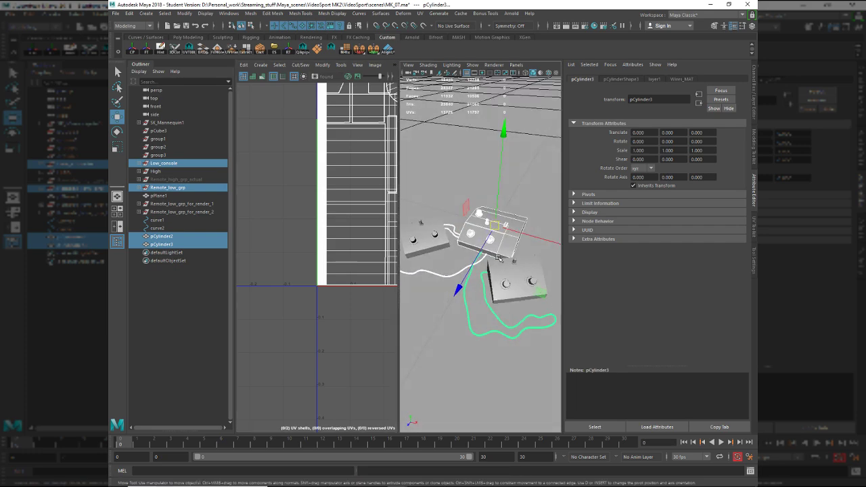
{"action": "left_click", "coordinate": [178, 188], "text": "ctrl"}
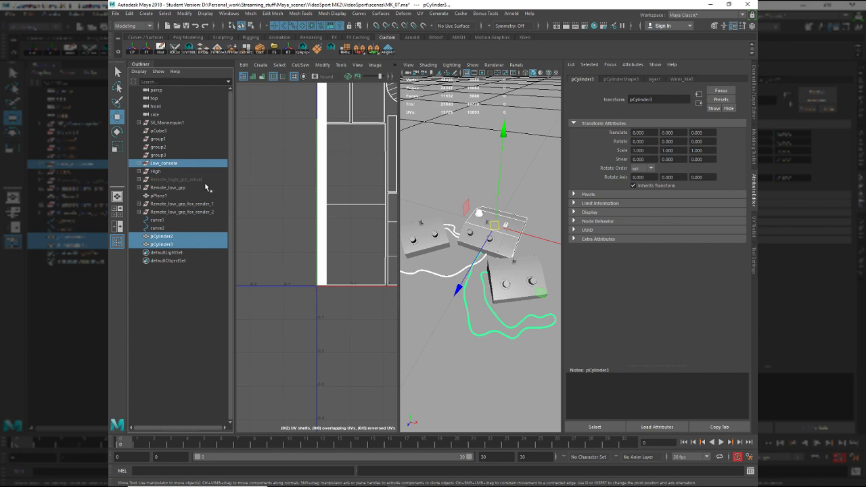
{"action": "left_click", "coordinate": [179, 203], "text": "ctrl"}
{"action": "left_click", "coordinate": [182, 211], "text": "ctrl"}
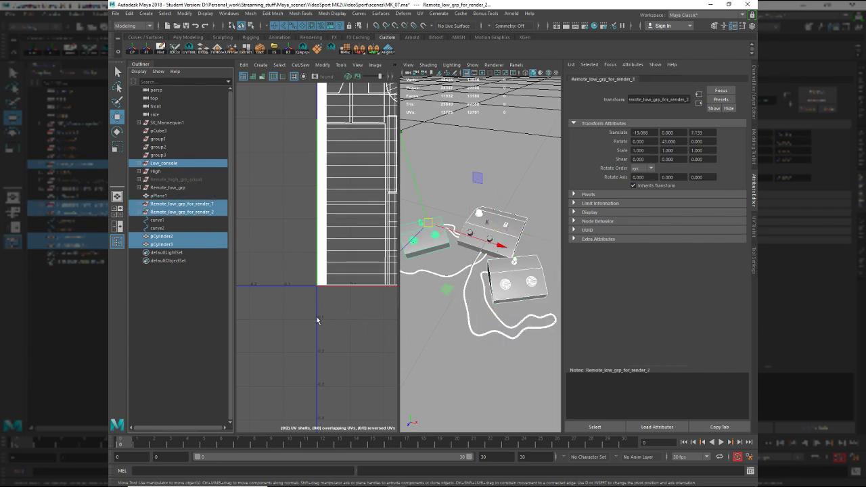
{"action": "left_click_drag", "start_coordinate": [448, 321], "coordinate": [530, 330], "text": "alt"}
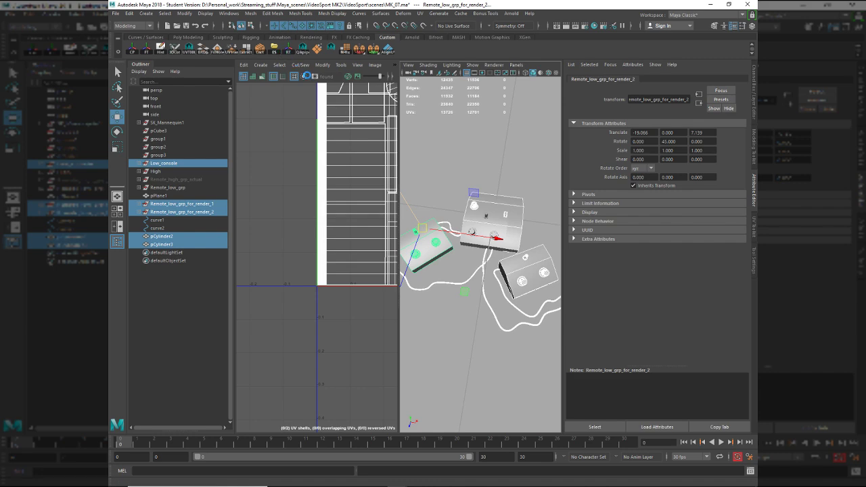
- Export the selected console, remotes and cables as an FBX named Everything_with_wires_for_render in the assets for_render folder, without overwriting MKII_high
{"action": "key", "text": "ctrl+alt+e"}
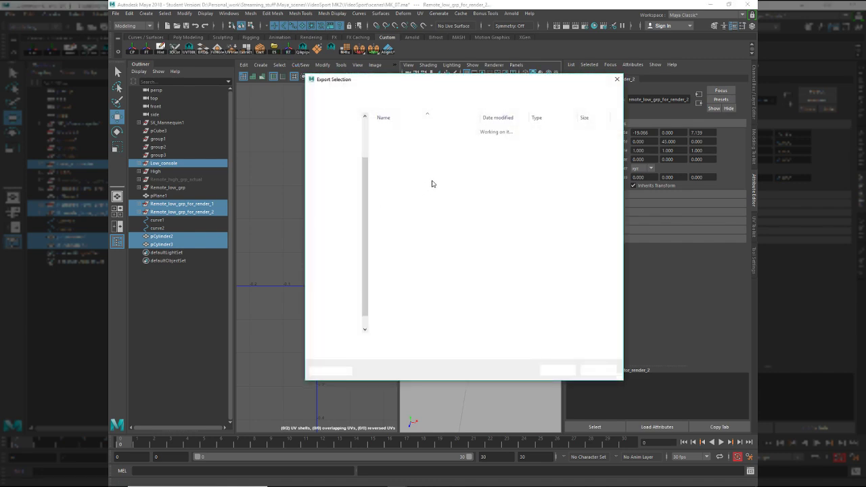
{"action": "double_click", "coordinate": [412, 163]}
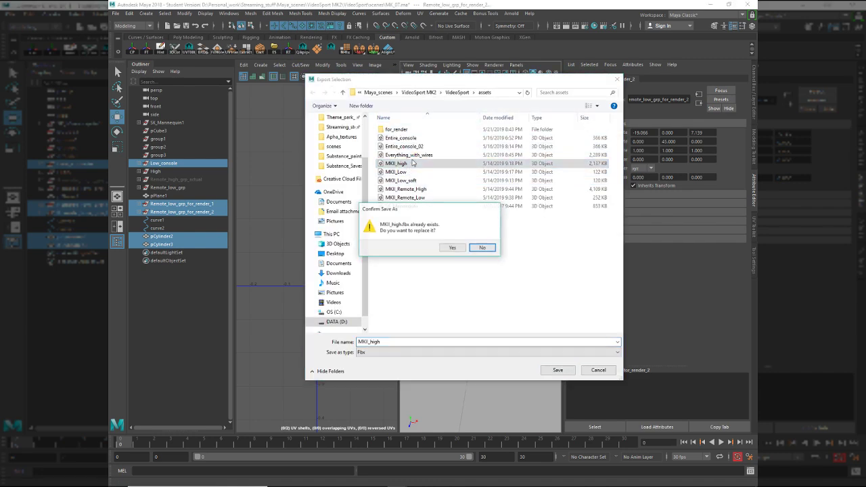
{"action": "left_click", "coordinate": [482, 247]}
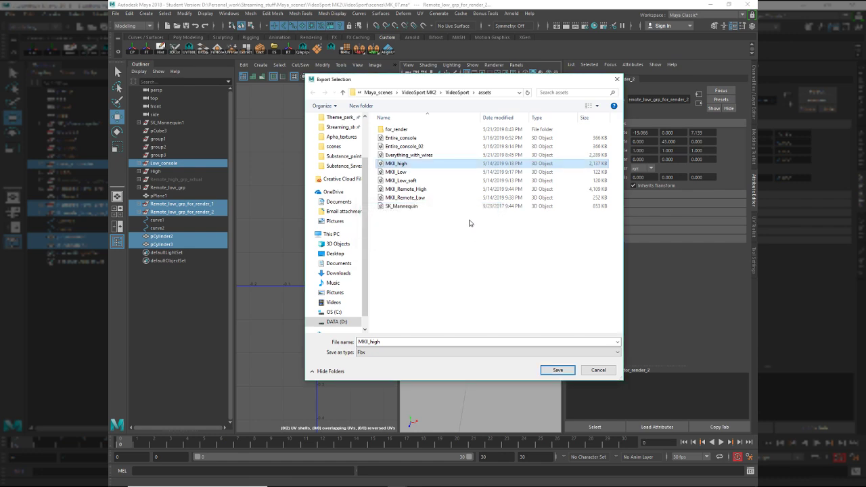
{"action": "left_click", "coordinate": [414, 155]}
{"action": "double_click", "coordinate": [406, 130]}
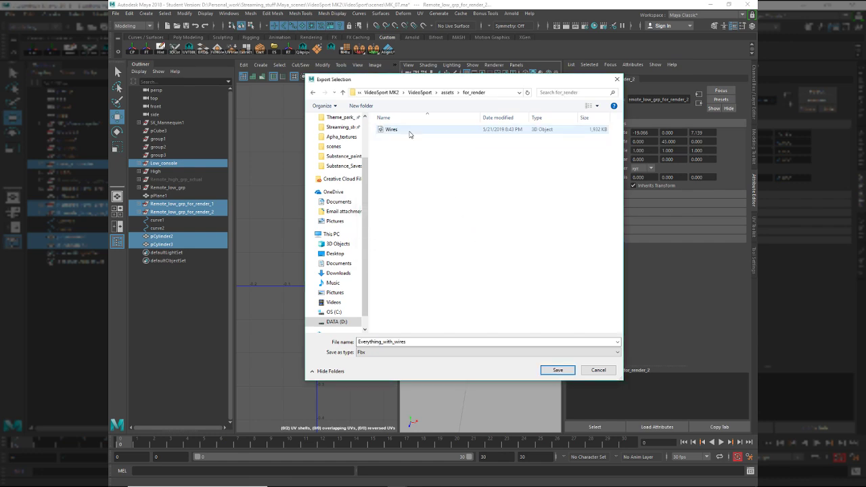
{"action": "left_click", "coordinate": [420, 337]}
{"action": "double_click", "coordinate": [421, 337]}
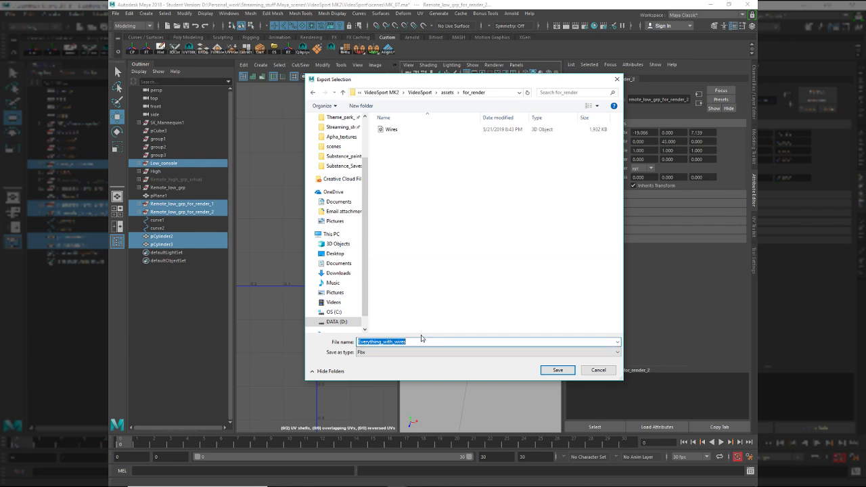
{"action": "left_click", "coordinate": [421, 338]}
{"action": "type", "text": "_for_render"}
{"action": "key", "text": "Return"}
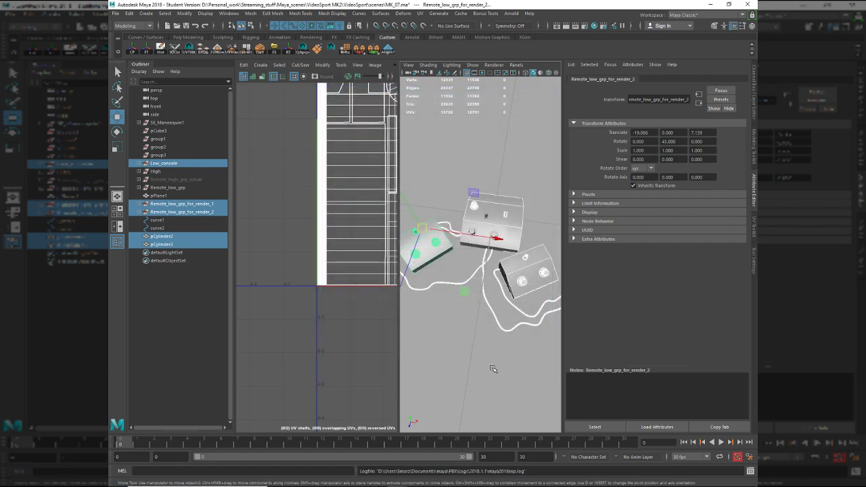
- Find and launch Marmoset Toolbag 3
{"action": "key", "text": "alt+Tab"}
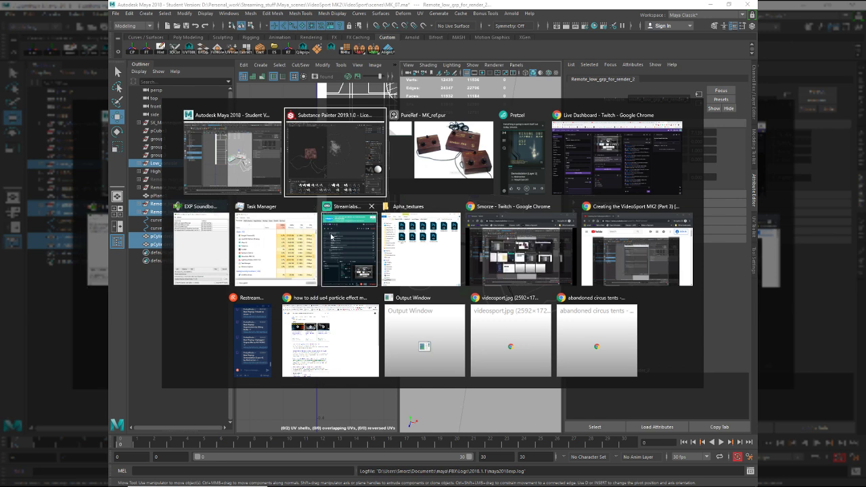
{"action": "left_click", "coordinate": [252, 160]}
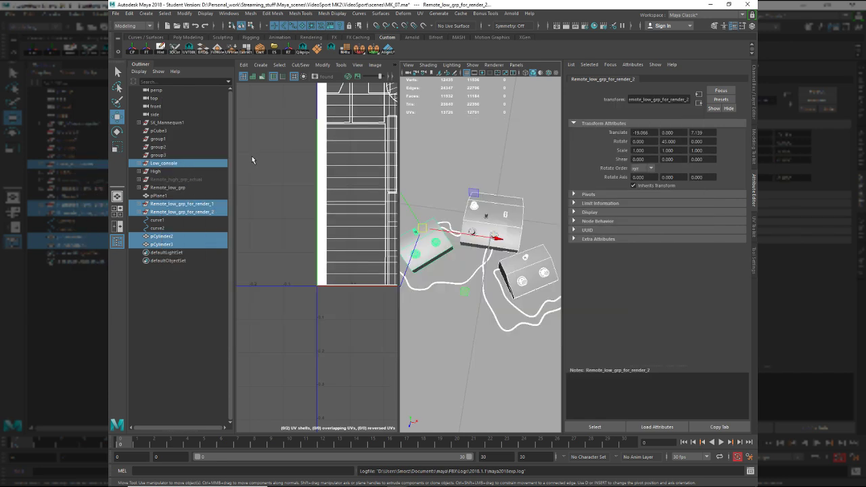
{"action": "key", "text": "super"}
{"action": "type", "text": "marmo"}
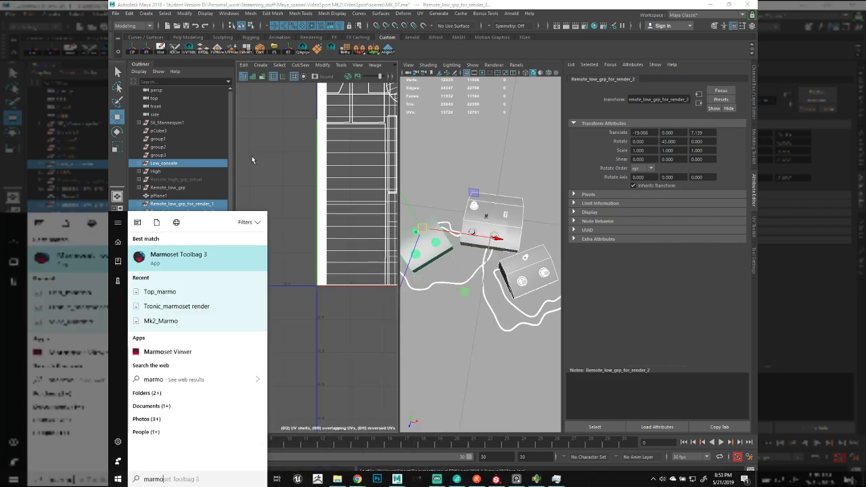
{"action": "key", "text": "Return"}
- Bring Marmoset Toolbag to the front and change the scene's sky to the Indoor Fluorescents preset
{"action": "key", "text": "alt+Tab"}
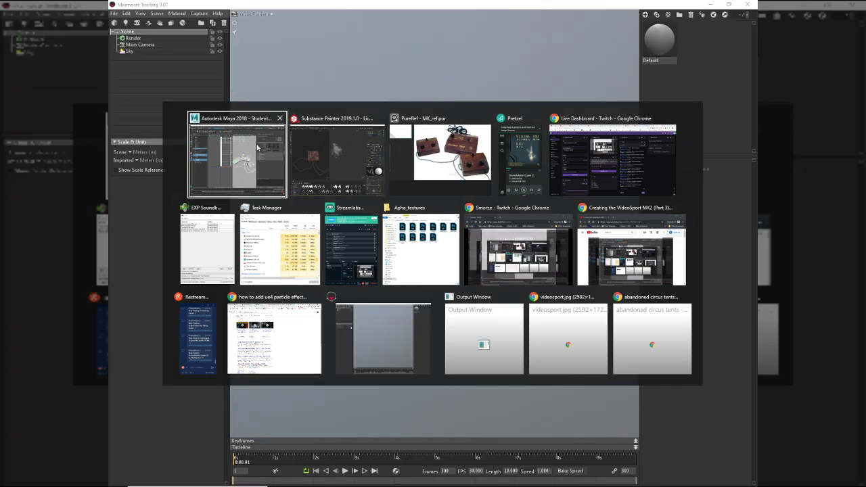
{"action": "left_click", "coordinate": [257, 146]}
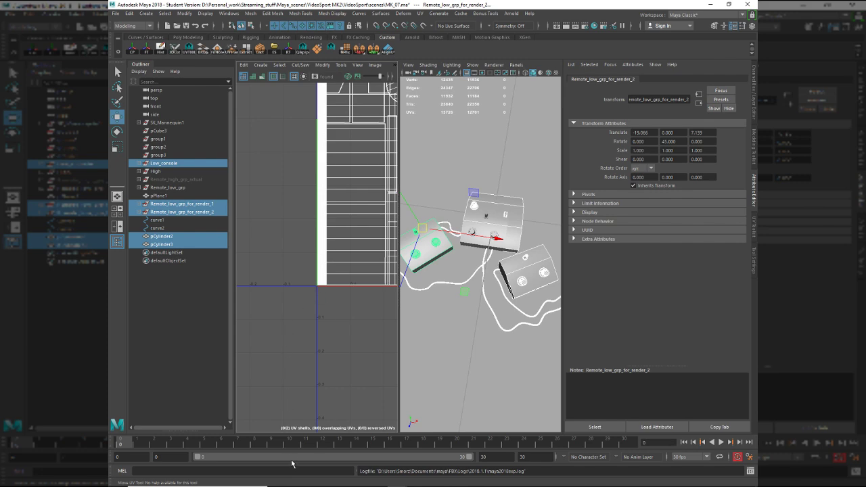
{"action": "mouse_move", "coordinate": [318, 484]}
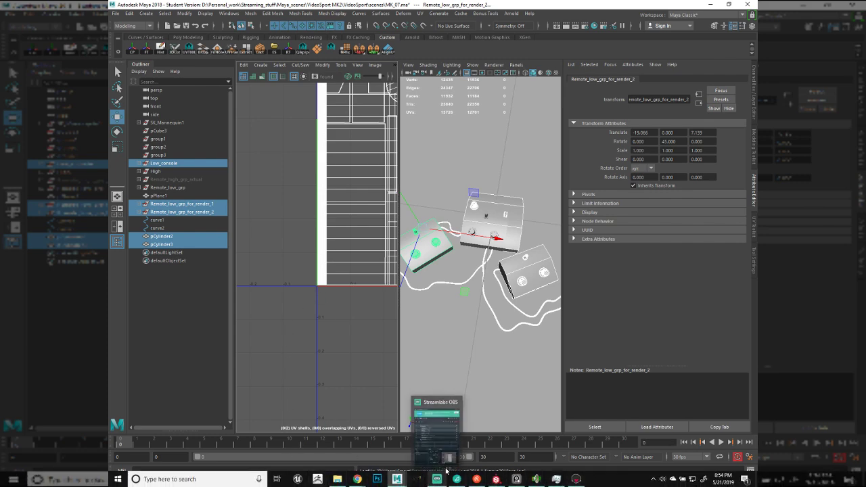
{"action": "left_click", "coordinate": [576, 479]}
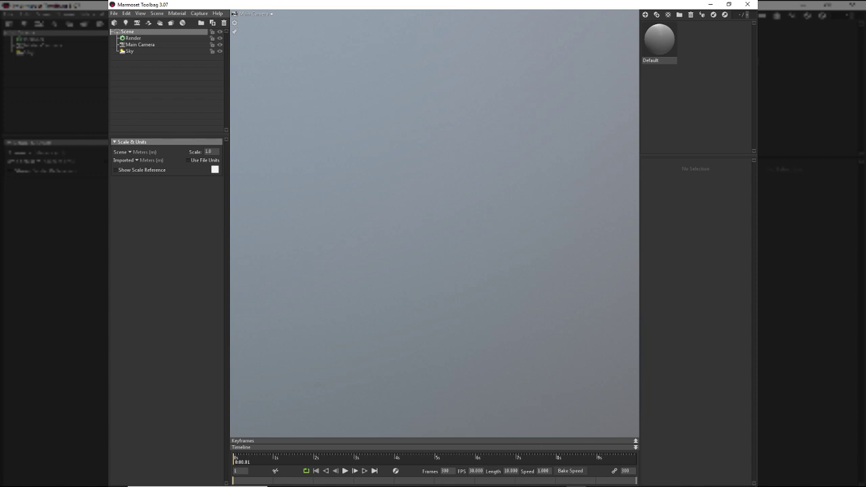
{"action": "left_click", "coordinate": [141, 51]}
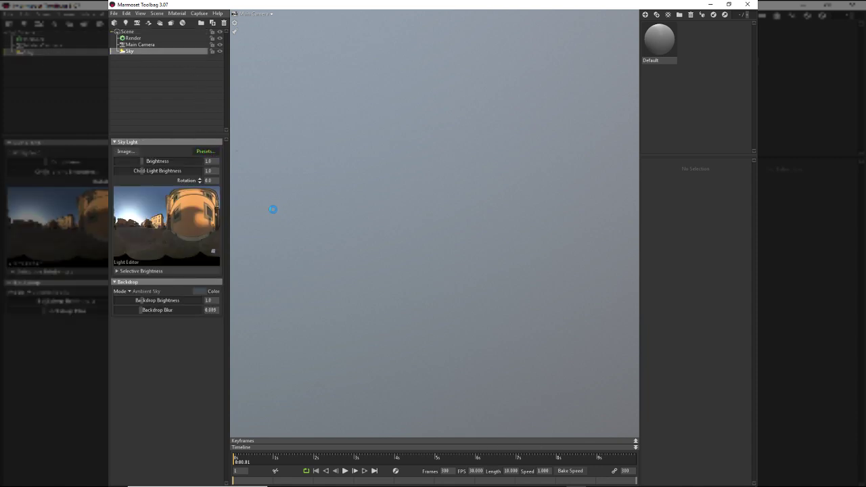
{"action": "left_click", "coordinate": [266, 441]}
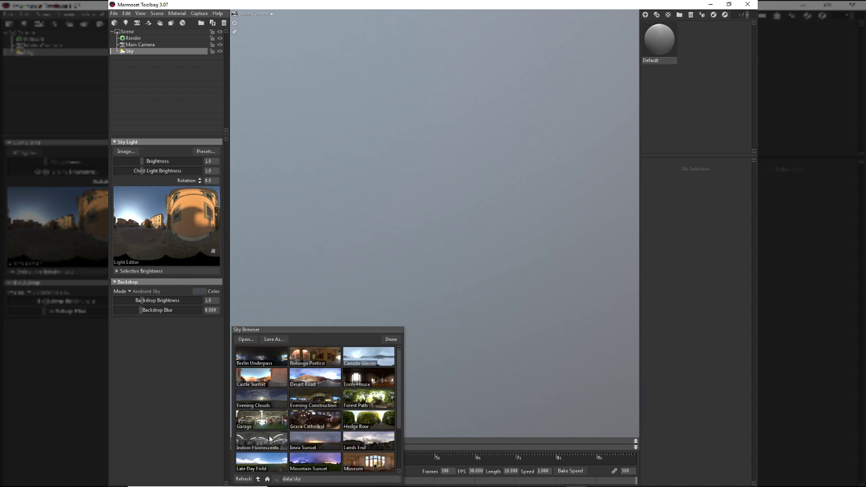
{"action": "left_click", "coordinate": [391, 339]}
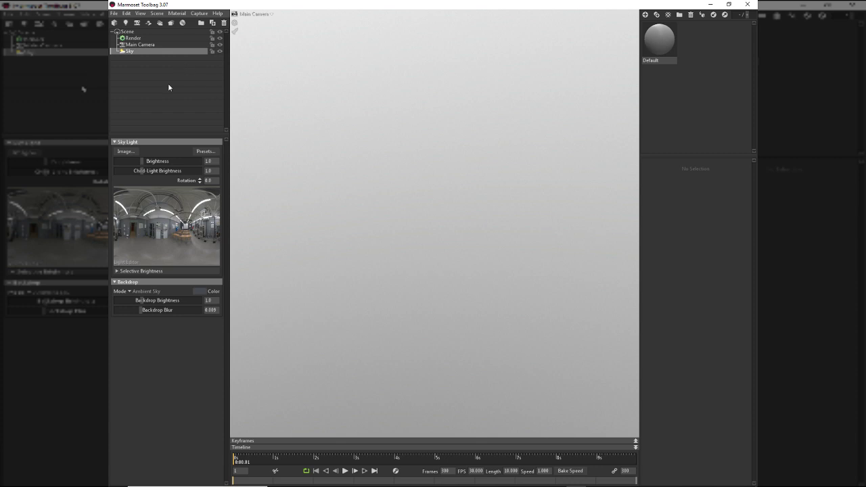
- Import Everything_with_wires_for_render from the VideoSport assets for_render folder into the Marmoset scene and view the models
{"action": "key", "text": "alt+Tab"}
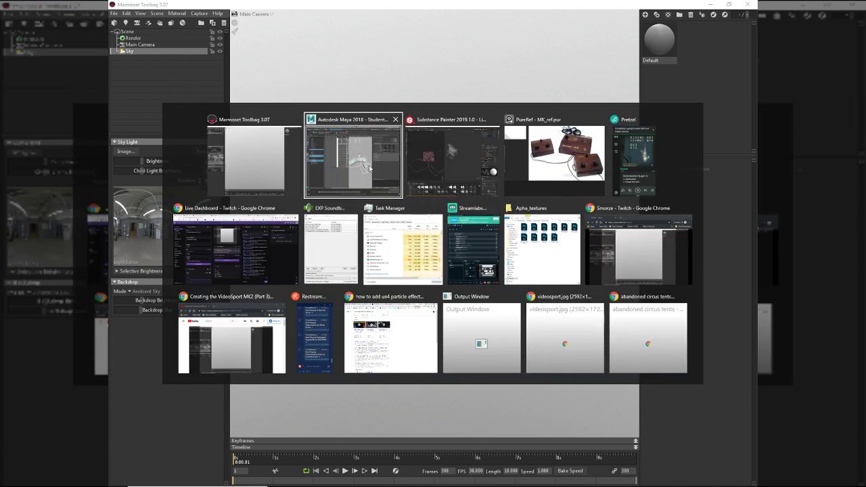
{"action": "left_click", "coordinate": [528, 242]}
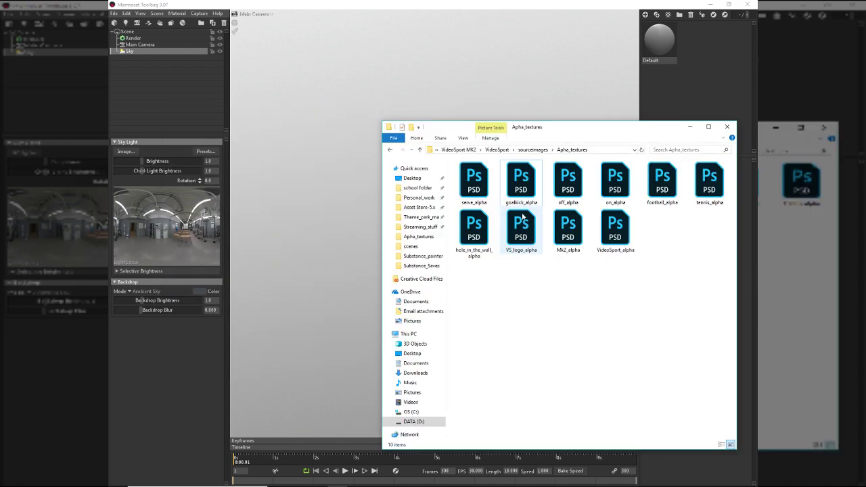
{"action": "left_click", "coordinate": [533, 149]}
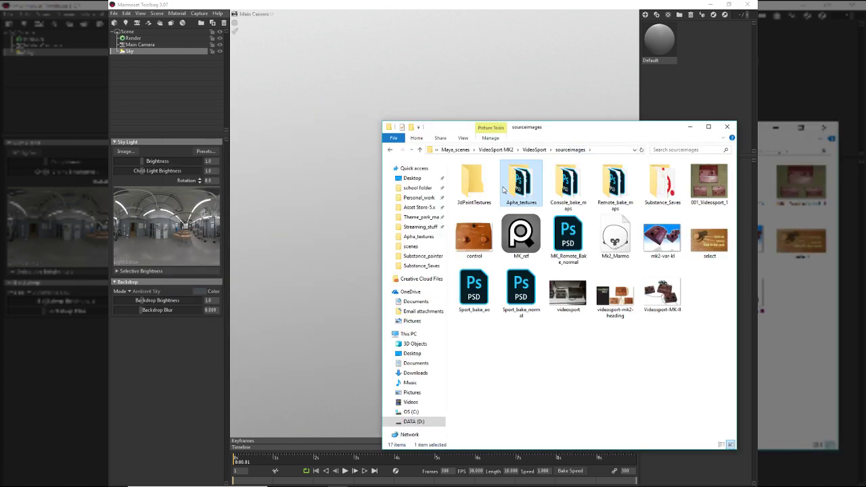
{"action": "left_click", "coordinate": [534, 149]}
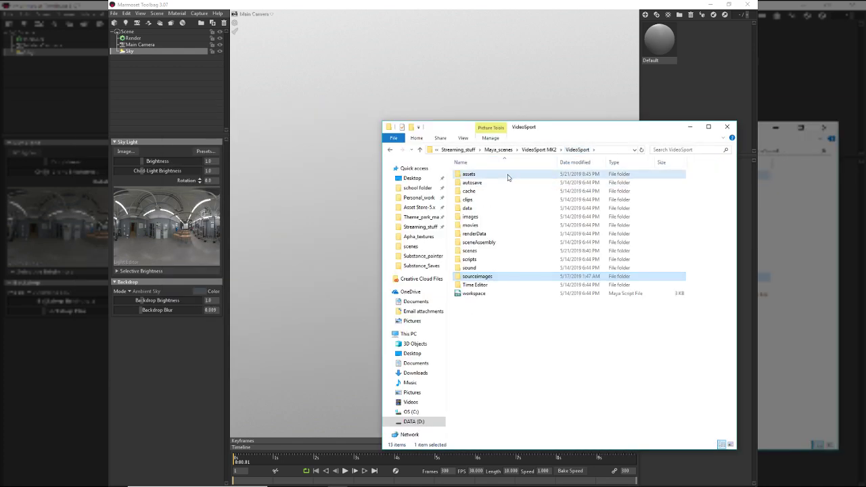
{"action": "double_click", "coordinate": [507, 175]}
{"action": "double_click", "coordinate": [509, 176]}
{"action": "left_click", "coordinate": [507, 177]}
{"action": "left_click_drag", "start_coordinate": [507, 178], "coordinate": [191, 103]}
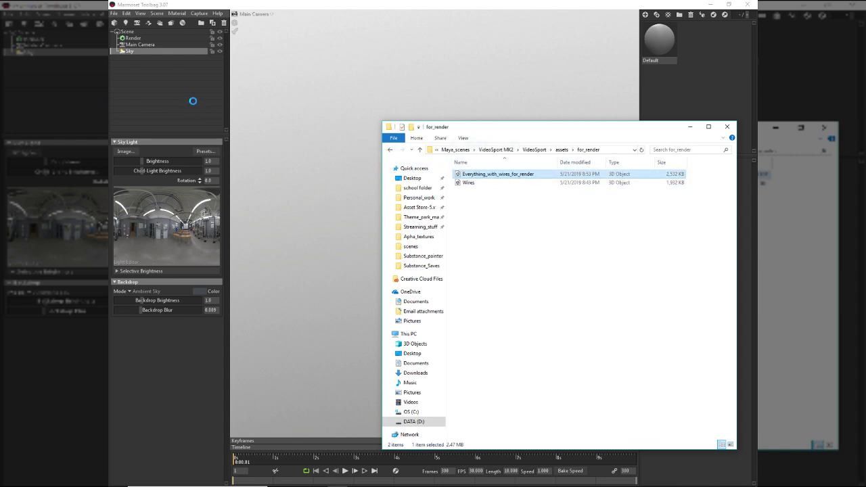
{"action": "left_click", "coordinate": [313, 135]}
{"action": "left_click_drag", "start_coordinate": [405, 152], "coordinate": [363, 243]}
{"action": "right_click_drag", "start_coordinate": [364, 243], "coordinate": [440, 278]}
{"action": "middle_click_drag", "start_coordinate": [440, 278], "coordinate": [350, 201]}
{"action": "left_click_drag", "start_coordinate": [349, 201], "coordinate": [404, 205]}
- Switch to Maya, make the Floor_lyr plane selectable, and export pPlane1 as an FBX named BIG_BOI_PLANE in the for_render folder
{"action": "key", "text": "alt+Tab"}
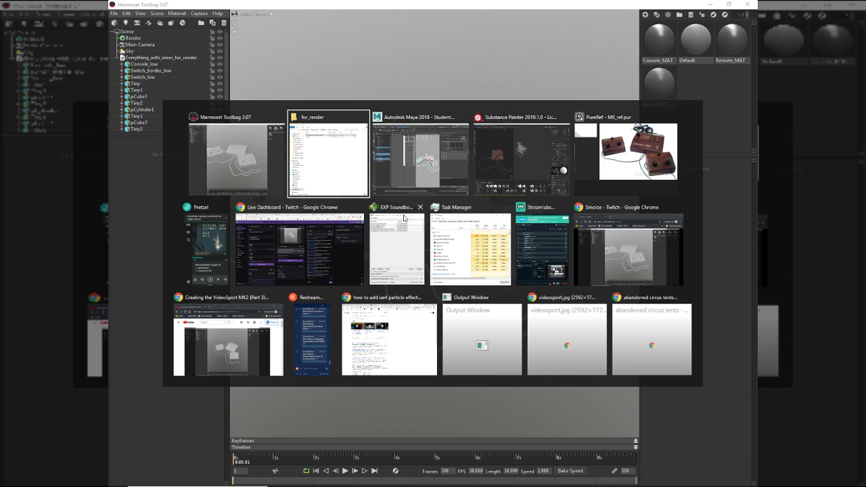
{"action": "left_click", "coordinate": [417, 183]}
{"action": "left_click", "coordinate": [444, 351]}
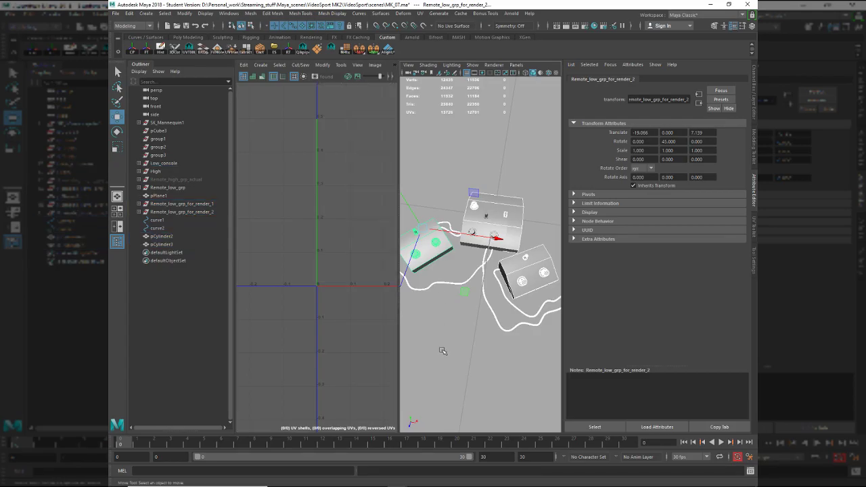
{"action": "key", "text": "ctrl+a"}
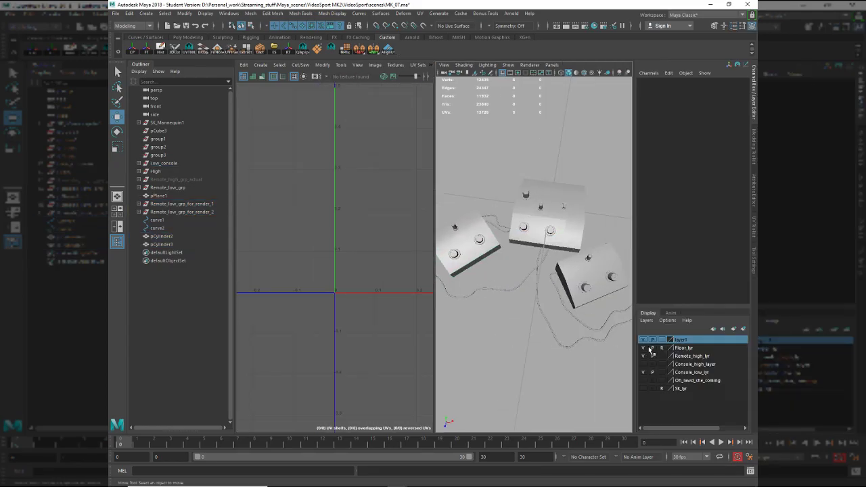
{"action": "left_click", "coordinate": [602, 363]}
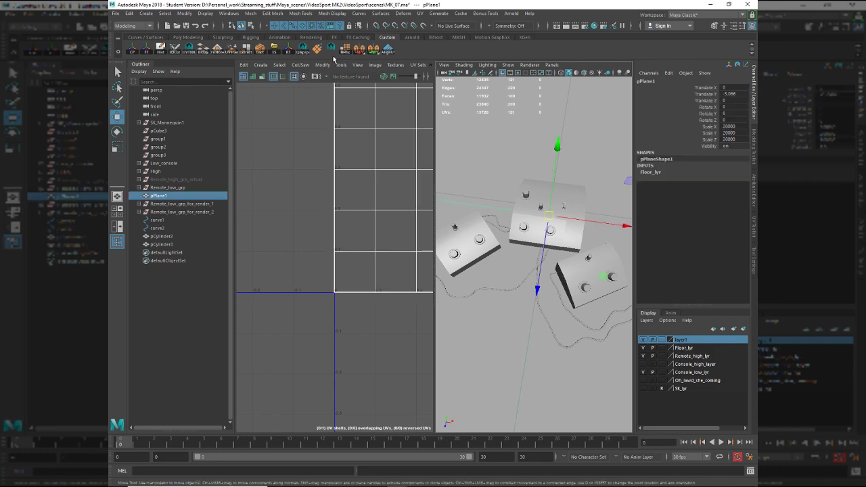
{"action": "left_click", "coordinate": [270, 52]}
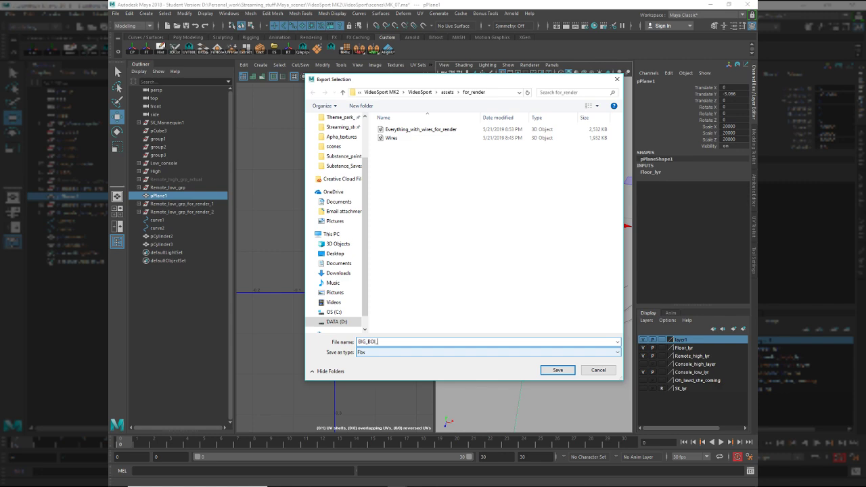
{"action": "key", "text": "Return"}
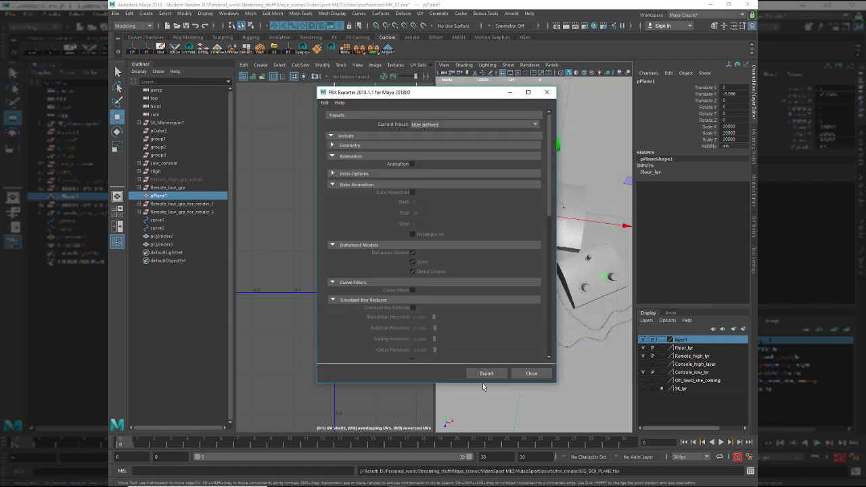
{"action": "left_click", "coordinate": [485, 372]}
- Return to Marmoset Toolbag and import BIG_BOI_PLANE from the for_render folder into the scene
{"action": "key", "text": "alt+Tab"}
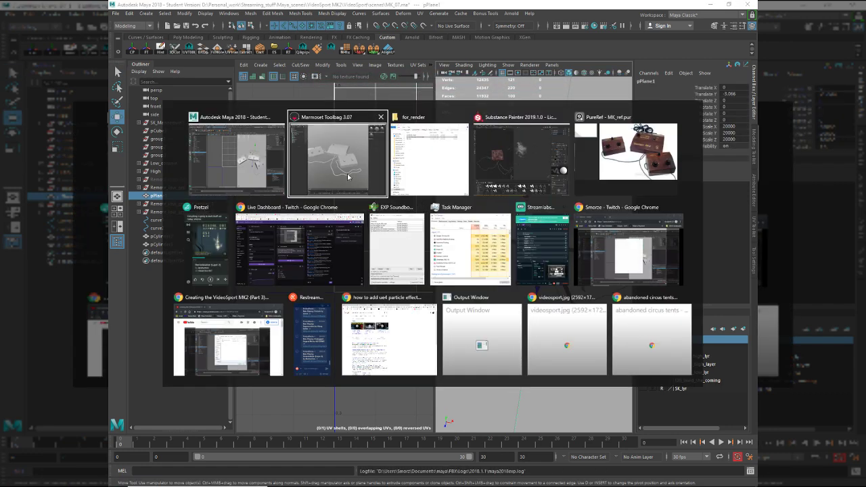
{"action": "key", "text": "alt+Tab"}
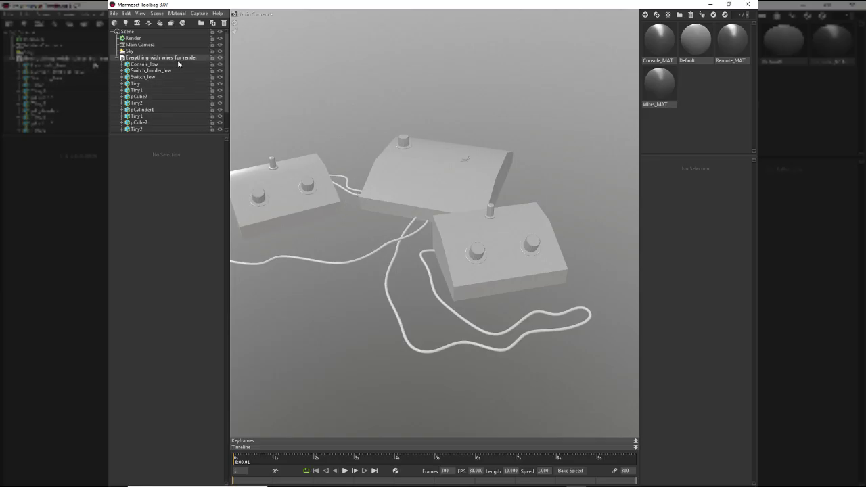
{"action": "key", "text": "alt+Tab"}
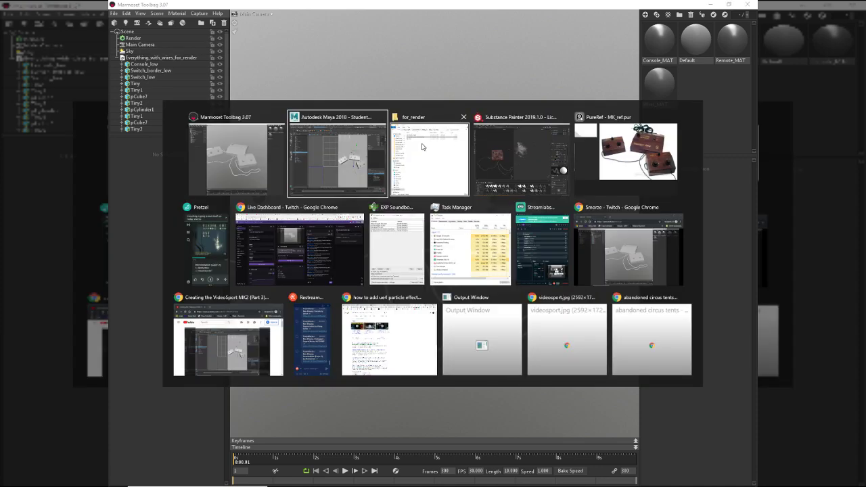
{"action": "left_click_drag", "start_coordinate": [482, 175], "coordinate": [293, 137]}
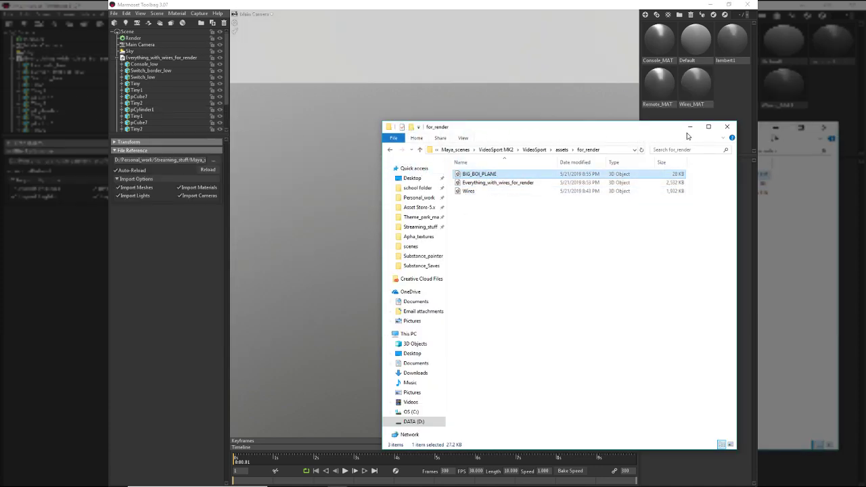
{"action": "left_click", "coordinate": [689, 127]}
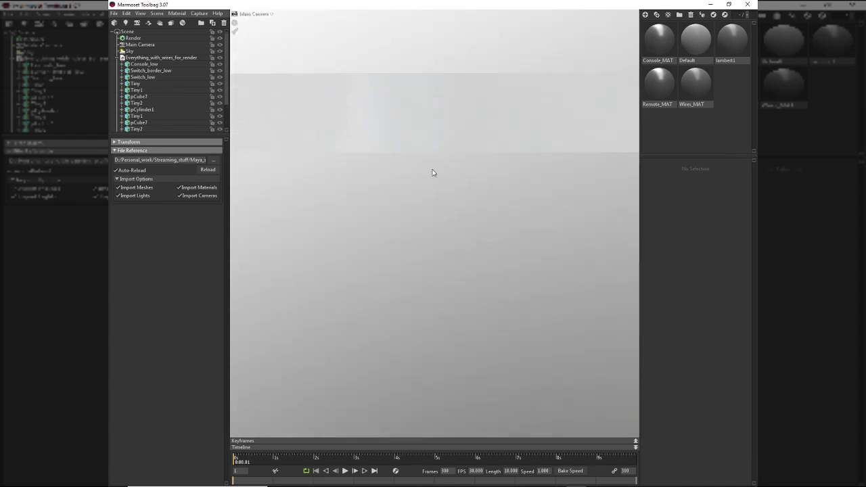
- Lower the Main Camera's near plane to 0.052
{"action": "left_click_drag", "start_coordinate": [432, 171], "coordinate": [294, 156], "text": "alt"}
{"action": "scroll", "coordinate": [304, 170], "scroll_direction": "up", "scroll_amount": 3}
{"action": "left_click_drag", "start_coordinate": [437, 208], "coordinate": [443, 236], "text": "alt"}
{"action": "scroll", "coordinate": [453, 251], "scroll_direction": "down", "scroll_amount": 3}
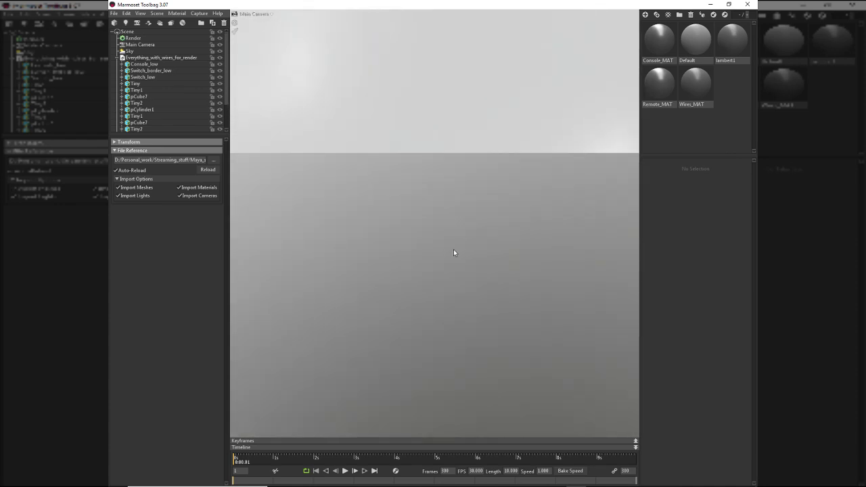
{"action": "left_click", "coordinate": [139, 44]}
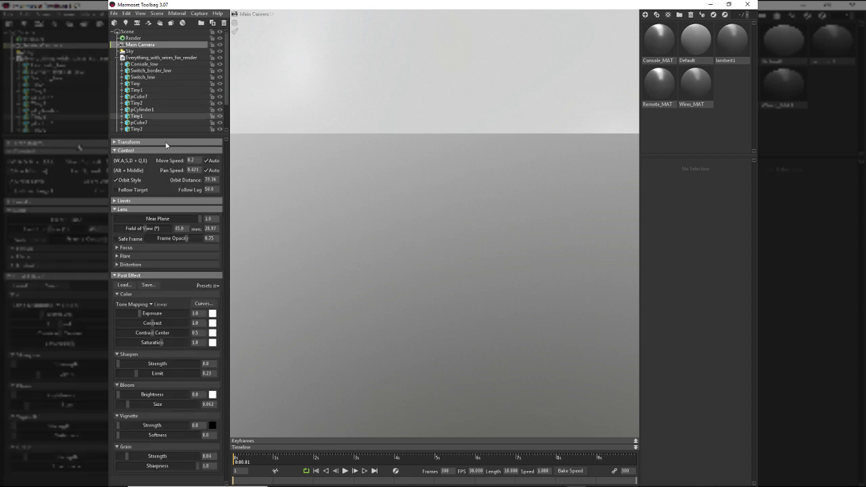
{"action": "left_click_drag", "start_coordinate": [189, 218], "coordinate": [122, 217]}
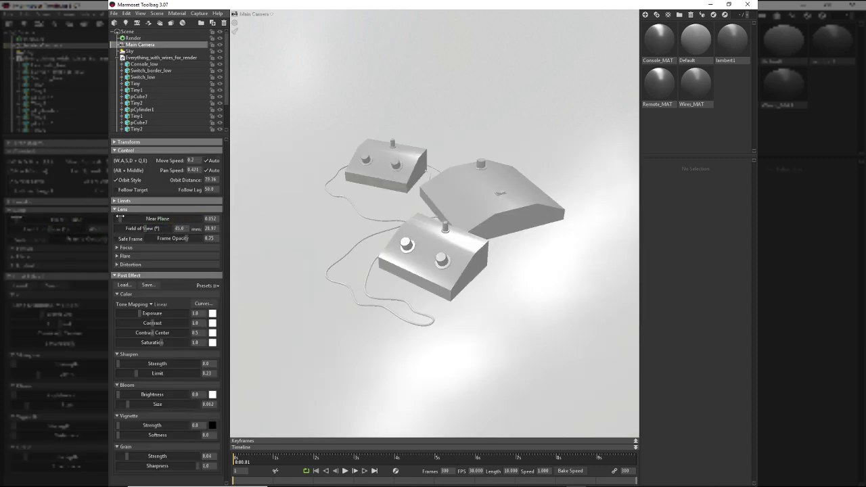
- Turn off the Main Camera's automatic move and pan speeds, set the pan speed to 1.0, and refocus on Everything_with_wires_for_render
{"action": "right_click_drag", "start_coordinate": [432, 263], "coordinate": [428, 318], "text": "alt"}
{"action": "left_click_drag", "start_coordinate": [428, 318], "coordinate": [507, 315], "text": "alt"}
{"action": "middle_click_drag", "start_coordinate": [507, 315], "coordinate": [430, 351], "text": "alt"}
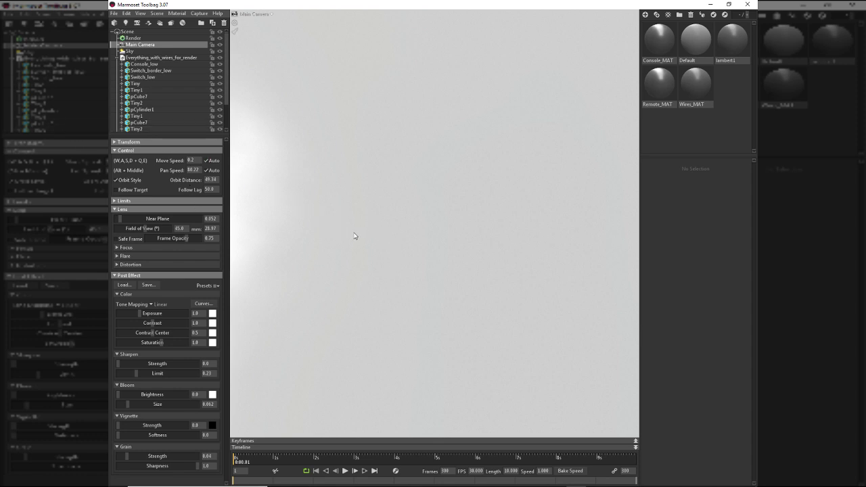
{"action": "left_click", "coordinate": [166, 57]}
{"action": "key", "text": "f"}
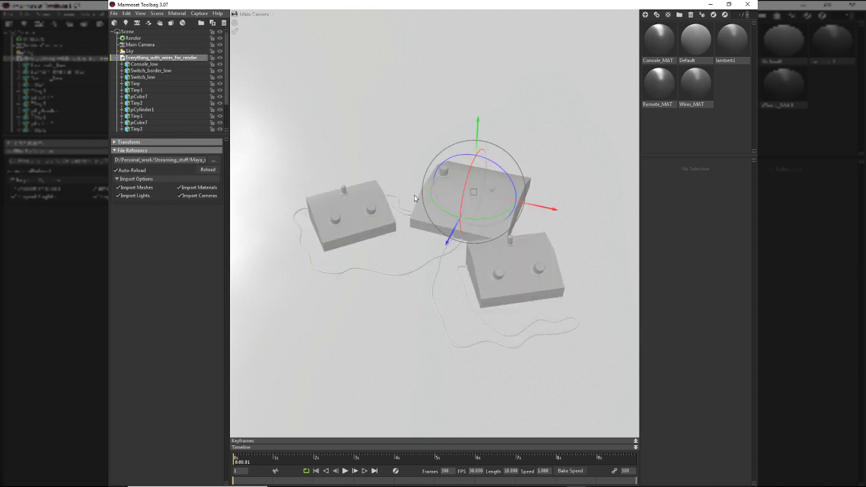
{"action": "left_click", "coordinate": [138, 44]}
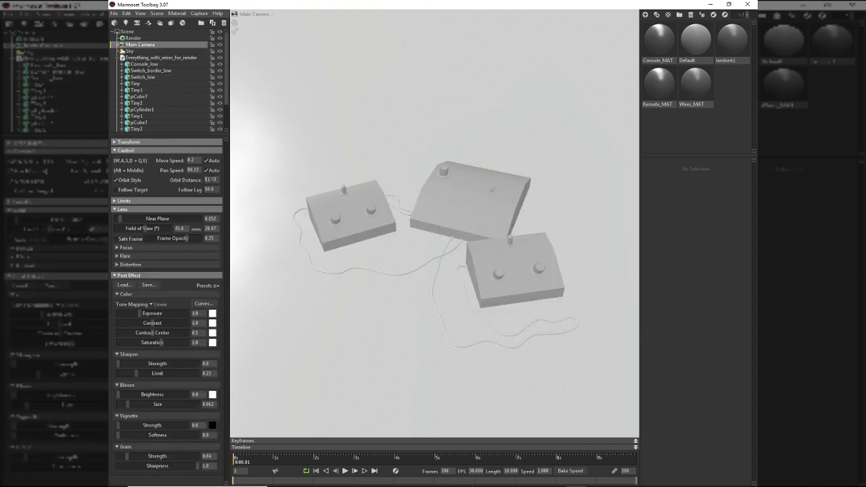
{"action": "left_click", "coordinate": [193, 170]}
{"action": "middle_click_drag", "start_coordinate": [413, 259], "coordinate": [456, 272], "text": "alt"}
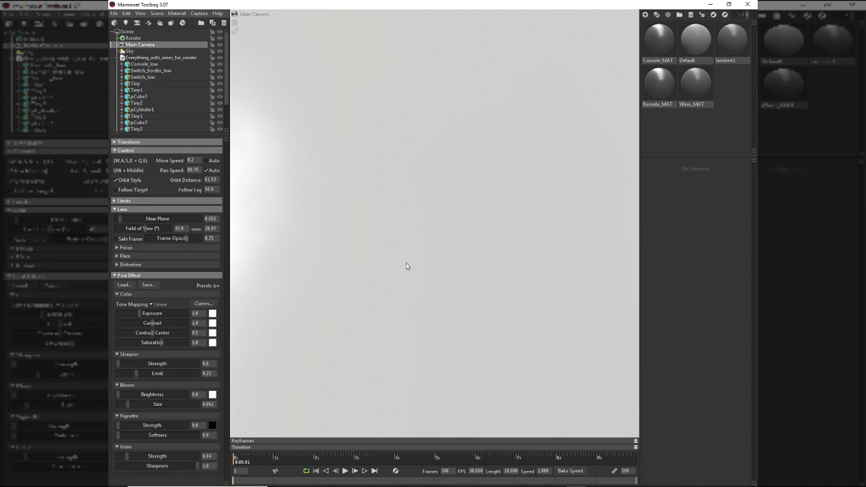
{"action": "left_click", "coordinate": [168, 167]}
{"action": "type", "text": "5"}
{"action": "key", "text": "Return"}
{"action": "left_click", "coordinate": [161, 58]}
{"action": "key", "text": "f"}
{"action": "mouse_move", "coordinate": [420, 300]}
{"action": "middle_mouse_down", "text": "alt"}
{"action": "mouse_move", "coordinate": [378, 289]}
{"action": "mouse_move", "coordinate": [433, 311]}
{"action": "mouse_move", "coordinate": [403, 309]}
{"action": "mouse_move", "coordinate": [406, 290]}
{"action": "middle_mouse_up", "text": "alt"}
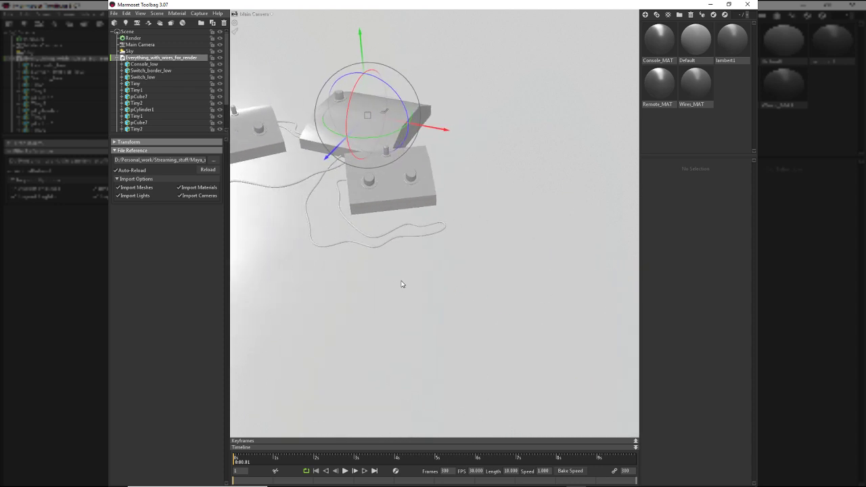
- Examine the untextured console, remotes, knobs and cables on the floor plane from several angles and distances through the Main Camera
{"action": "left_click", "coordinate": [163, 64]}
{"action": "left_click", "coordinate": [161, 58]}
{"action": "left_click", "coordinate": [140, 44]}
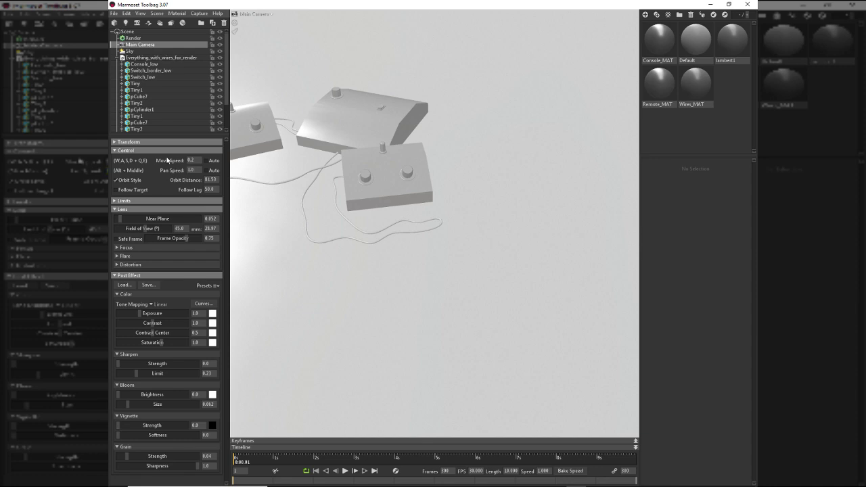
{"action": "middle_click_drag", "start_coordinate": [316, 192], "coordinate": [426, 255], "text": "alt"}
{"action": "right_click_drag", "start_coordinate": [426, 255], "coordinate": [465, 232], "text": "alt"}
{"action": "left_click_drag", "start_coordinate": [465, 232], "coordinate": [491, 205]}
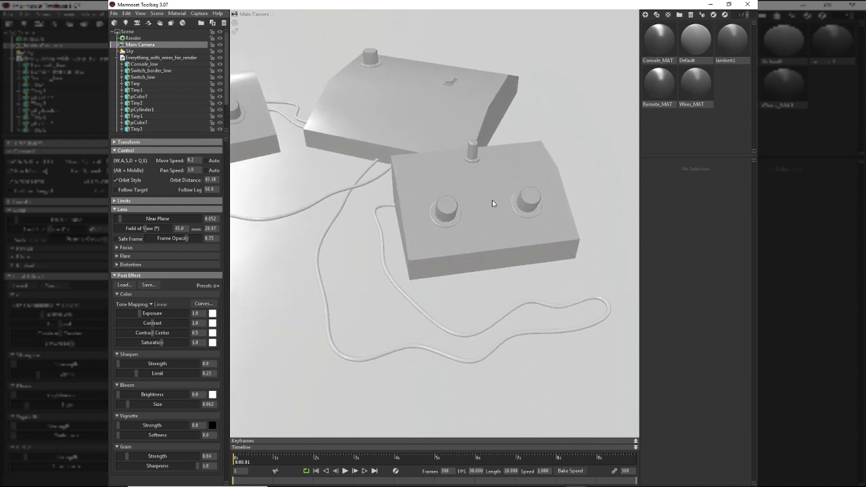
{"action": "scroll", "coordinate": [527, 264], "scroll_direction": "up", "scroll_amount": 5}
{"action": "left_click_drag", "start_coordinate": [527, 264], "coordinate": [477, 220]}
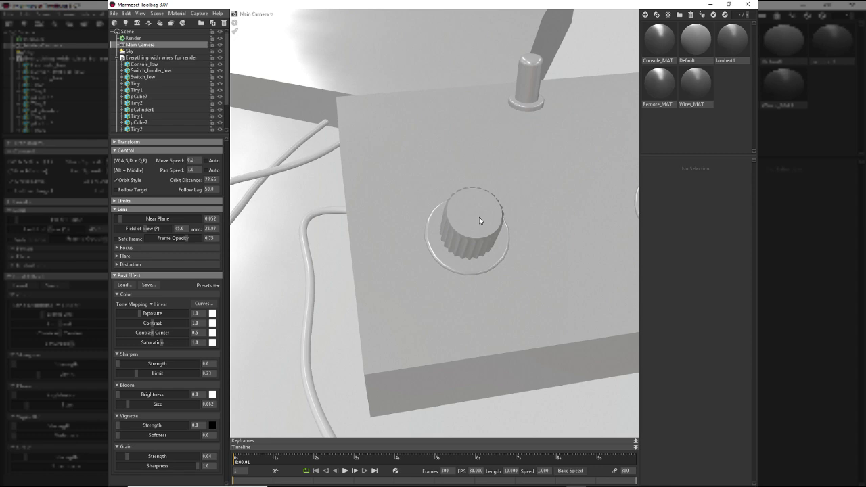
{"action": "right_click_drag", "start_coordinate": [410, 306], "coordinate": [384, 282], "text": "alt"}
{"action": "middle_click_drag", "start_coordinate": [384, 282], "coordinate": [437, 279], "text": "alt"}
{"action": "left_click_drag", "start_coordinate": [467, 223], "coordinate": [491, 236]}
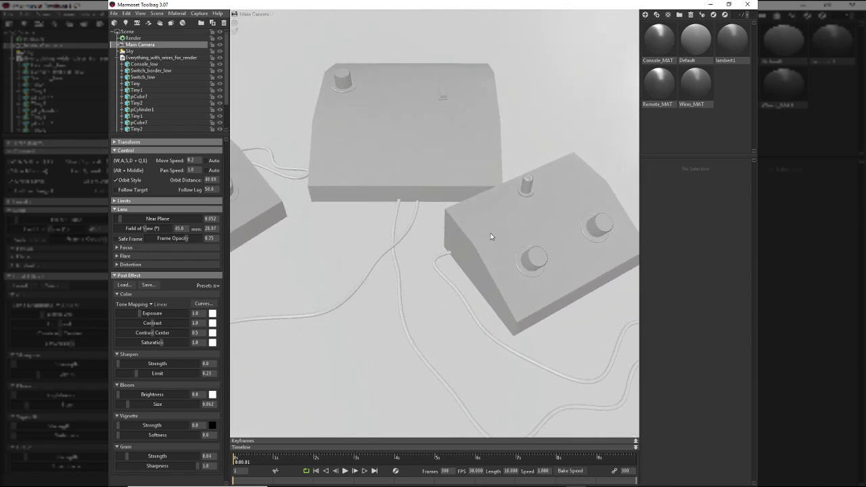
- Switch to Substance Painter and choose the PBR MetalRough configuration for the texture export
{"action": "key", "text": "alt+Tab"}
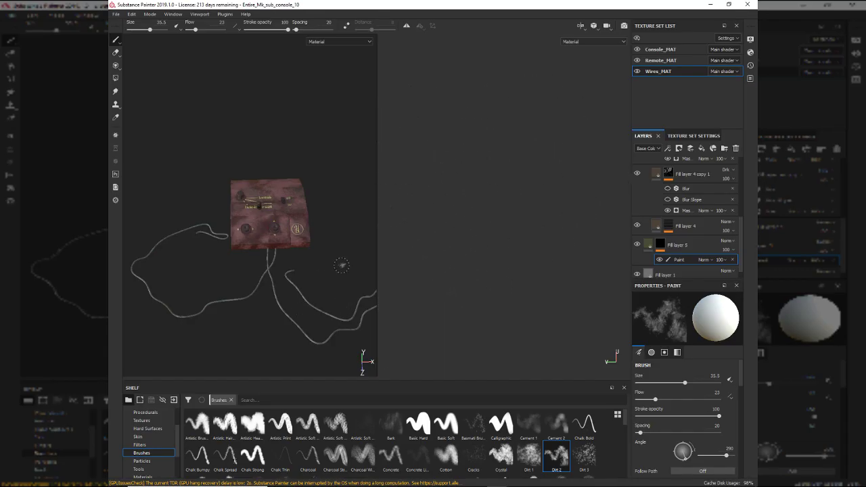
{"action": "scroll", "coordinate": [337, 313], "scroll_direction": "up", "scroll_amount": 6}
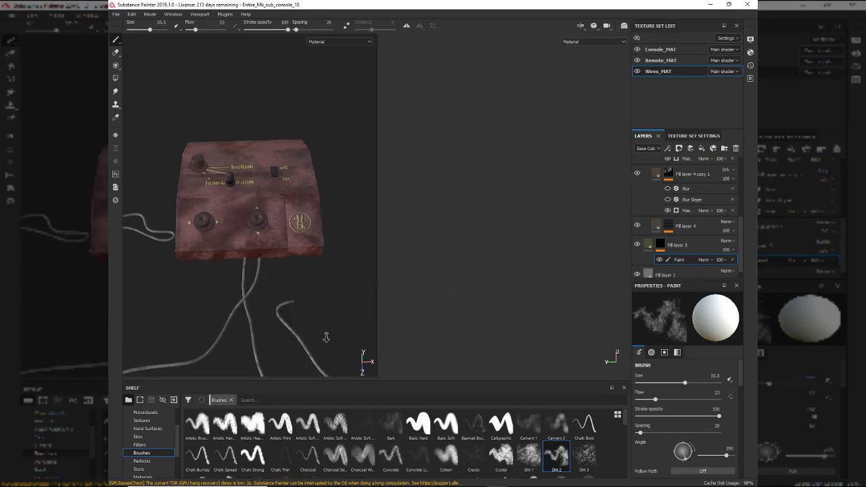
{"action": "left_click_drag", "start_coordinate": [342, 304], "coordinate": [334, 313], "text": "alt"}
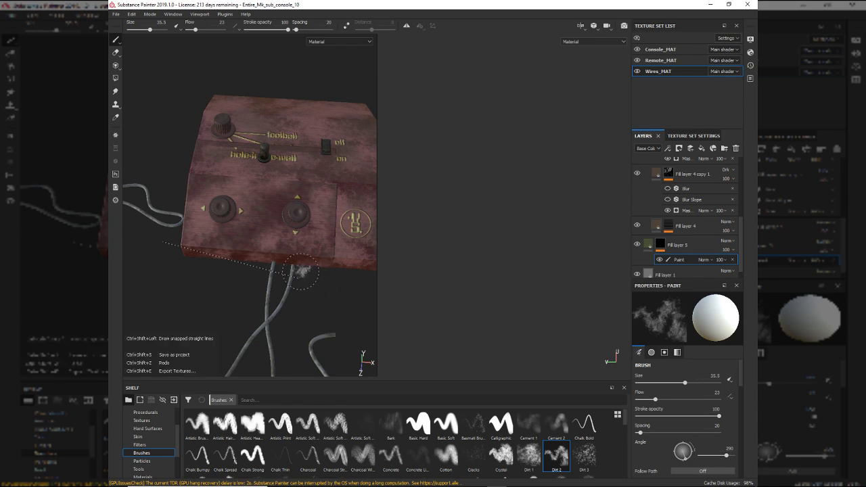
{"action": "key", "text": "ctrl+shift+e"}
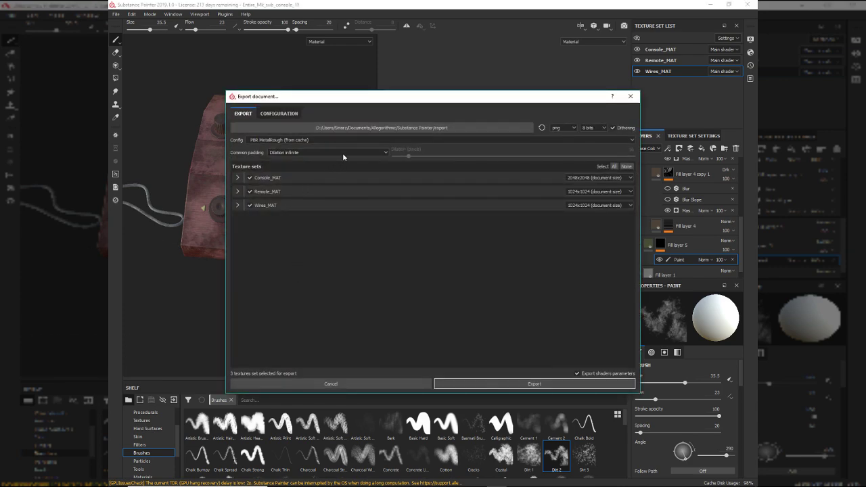
{"action": "left_click", "coordinate": [346, 140]}
{"action": "scroll", "coordinate": [345, 154], "scroll_direction": "up", "scroll_amount": 3}
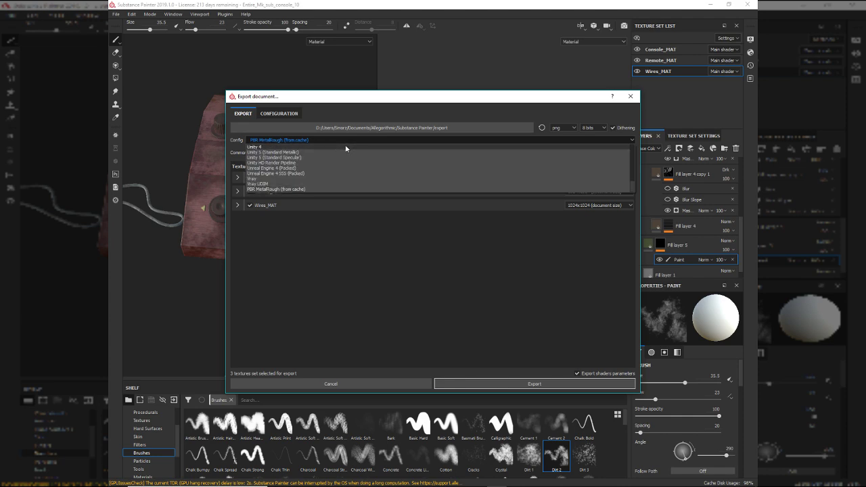
{"action": "scroll", "coordinate": [344, 160], "scroll_direction": "up", "scroll_amount": 5}
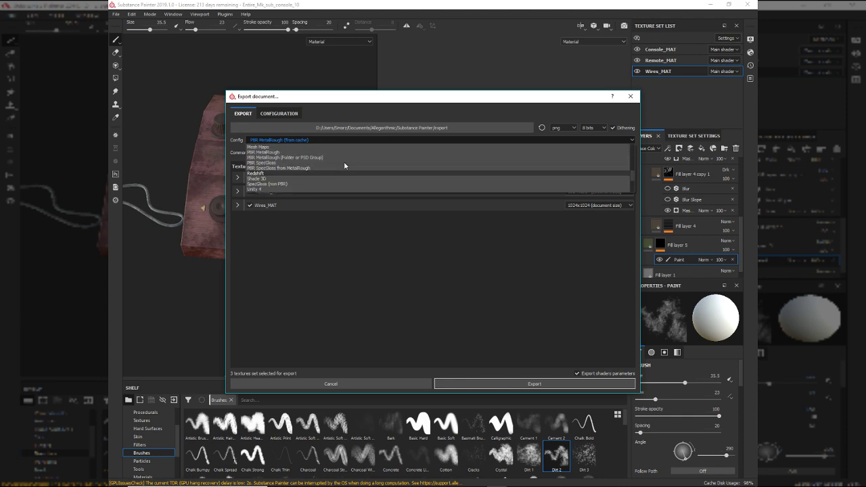
{"action": "scroll", "coordinate": [341, 159], "scroll_direction": "up", "scroll_amount": 2}
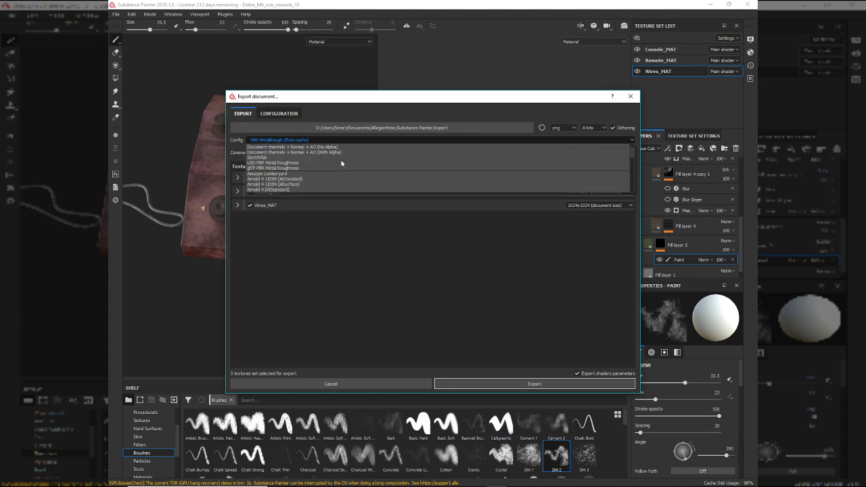
{"action": "scroll", "coordinate": [341, 160], "scroll_direction": "down", "scroll_amount": 3}
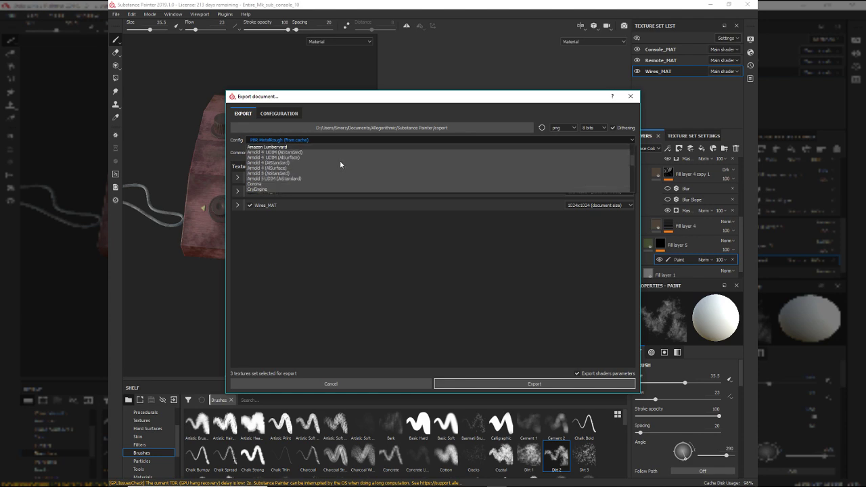
{"action": "scroll", "coordinate": [339, 161], "scroll_direction": "down", "scroll_amount": 3}
{"action": "left_click", "coordinate": [339, 160]}
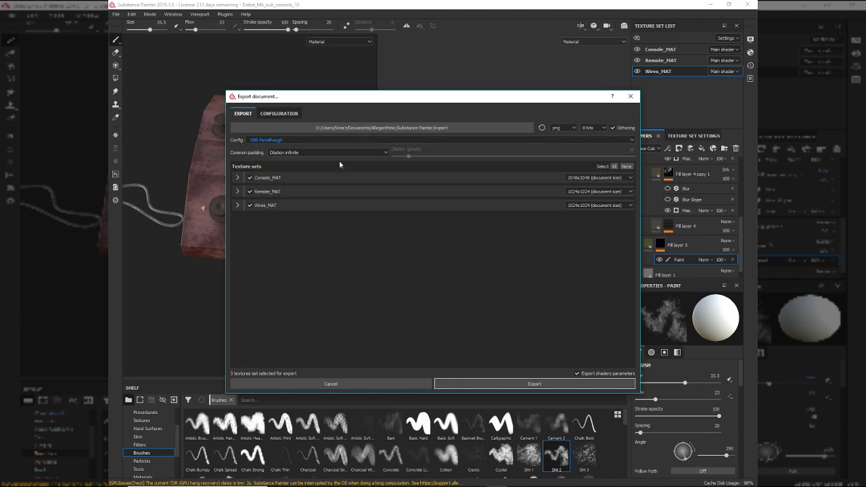
- Review Console_MAT's export map list and available resolutions, and leave the export settings without exporting
{"action": "left_click", "coordinate": [237, 178]}
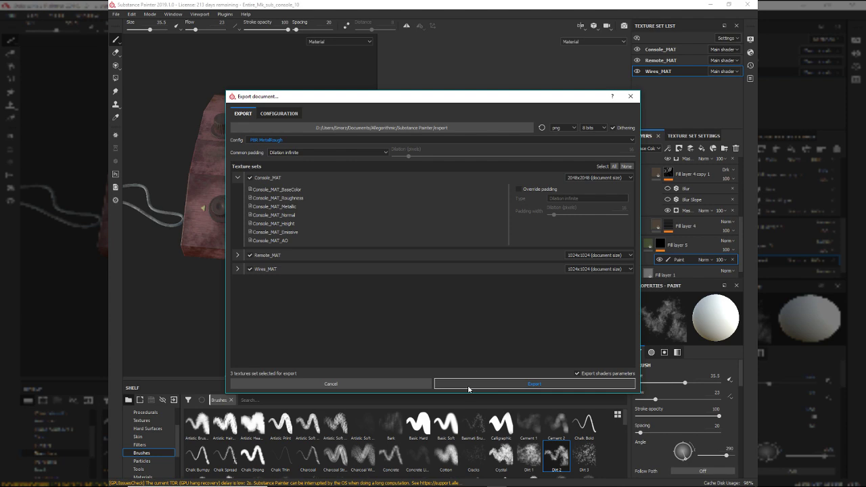
{"action": "left_click", "coordinate": [575, 177]}
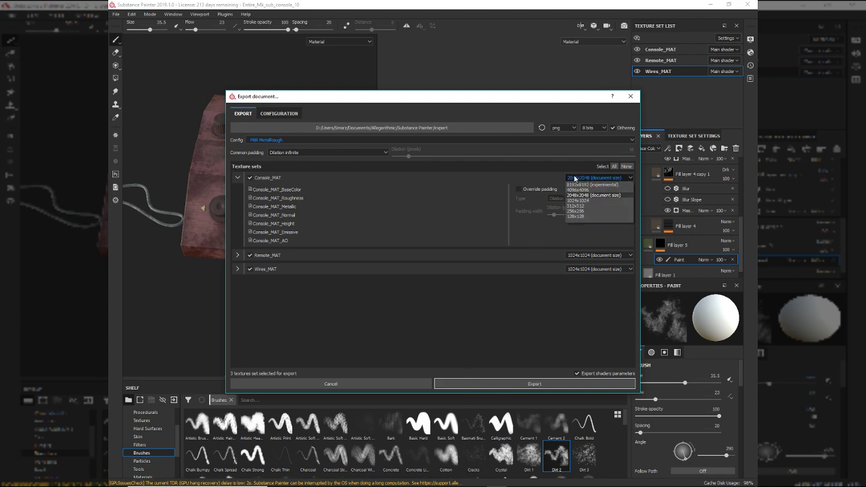
{"action": "left_click", "coordinate": [581, 181]}
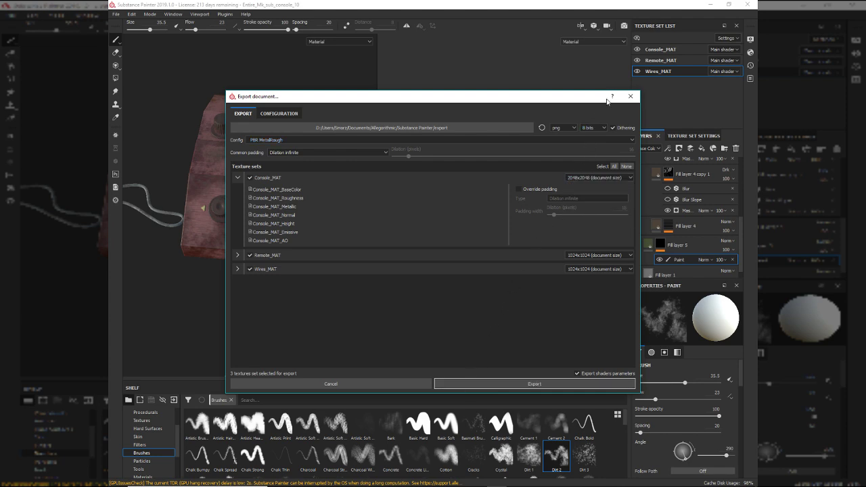
{"action": "left_click", "coordinate": [630, 96]}
- Open the texture set settings for Wires_MAT and set its size to 2048
{"action": "left_click", "coordinate": [693, 136]}
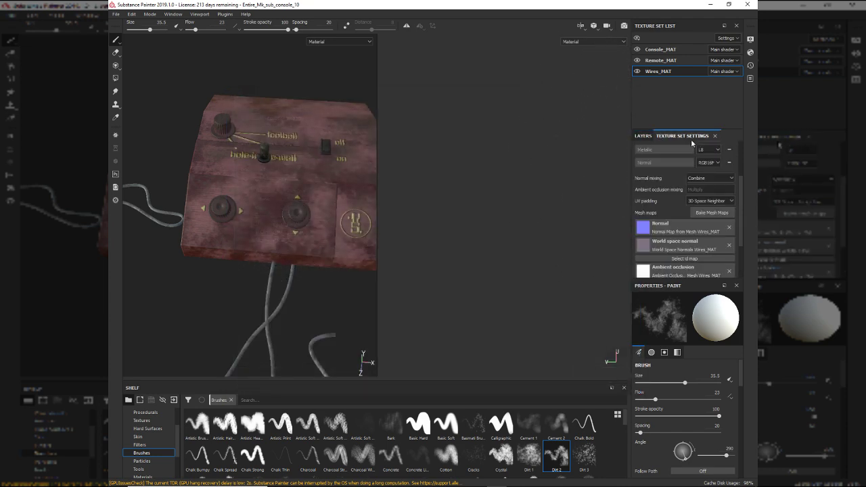
{"action": "scroll", "coordinate": [661, 177], "scroll_direction": "up", "scroll_amount": 3}
{"action": "left_click", "coordinate": [660, 150]}
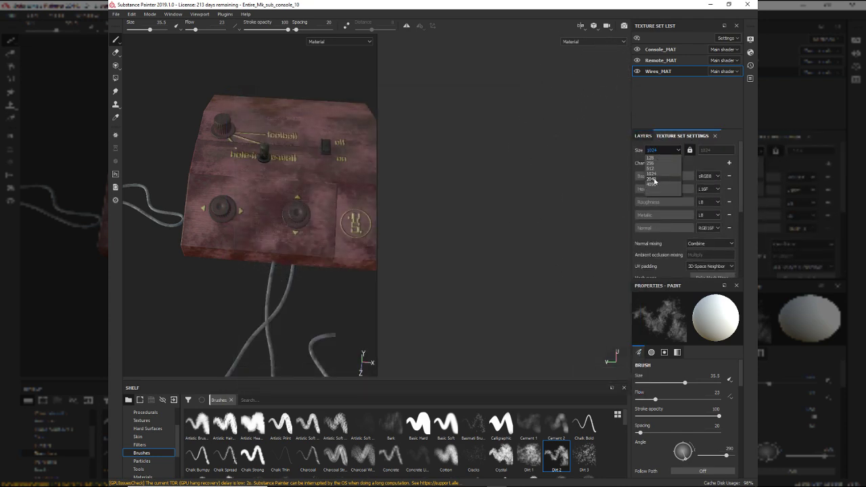
{"action": "left_click", "coordinate": [657, 187]}
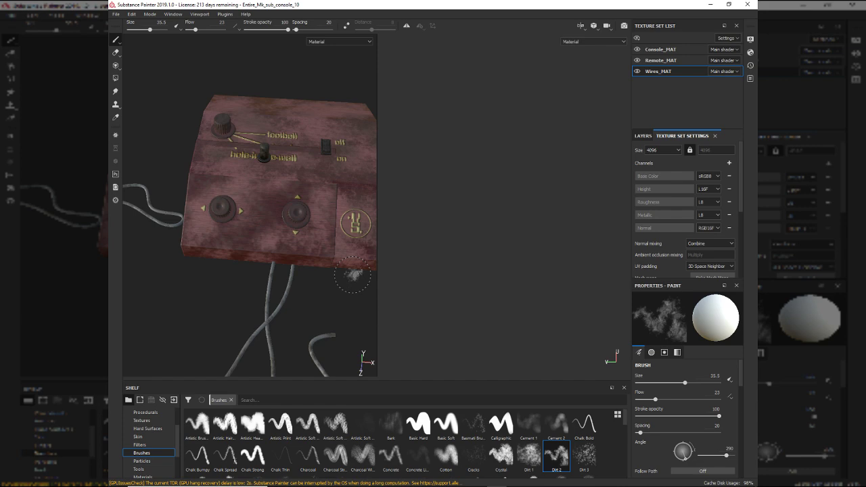
{"action": "key", "text": "ctrl"}
{"action": "left_click", "coordinate": [653, 151]}
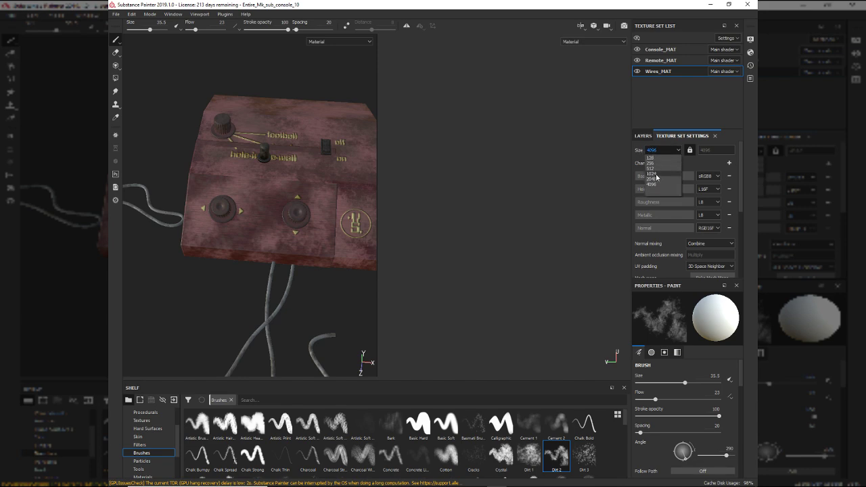
{"action": "left_click", "coordinate": [656, 179]}
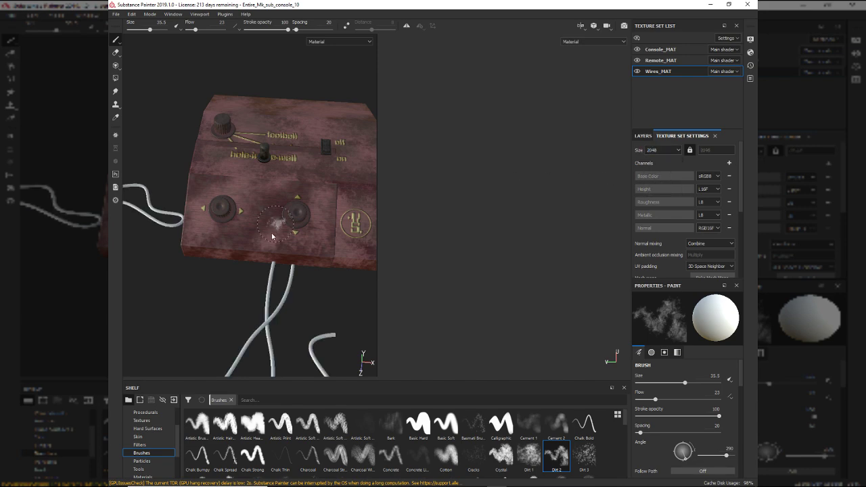
- Save the project under the new name Entire_Mk_sub_console_X in the Substance_Saves folder
{"action": "key", "text": "ctrl+shift+s"}
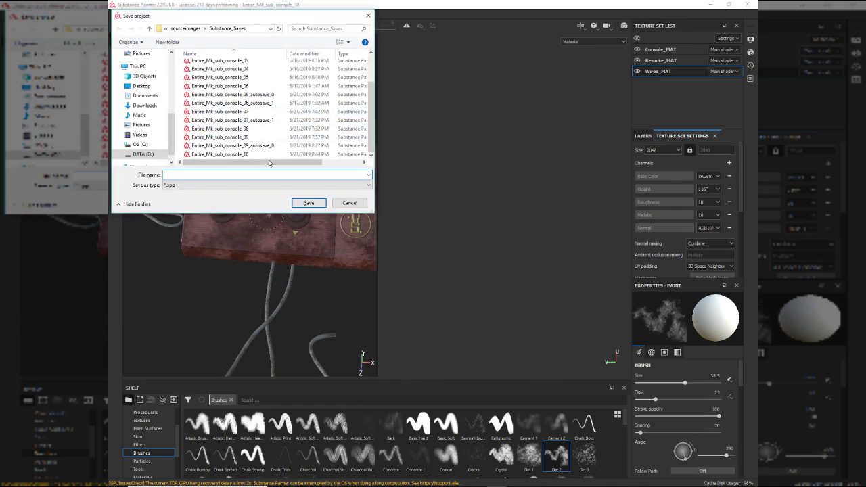
{"action": "left_click", "coordinate": [272, 147]}
{"action": "left_click", "coordinate": [265, 175]}
{"action": "left_click", "coordinate": [265, 154]}
{"action": "left_click", "coordinate": [262, 174]}
{"action": "left_click", "coordinate": [262, 174]}
{"action": "key", "text": "BackSpace"}
{"action": "key", "text": "BackSpace"}
{"action": "type", "text": "X"}
{"action": "key", "text": "Return"}
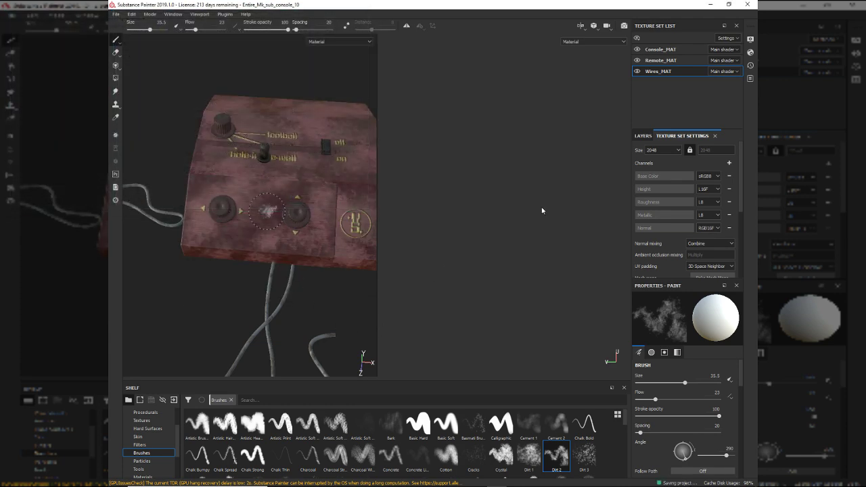
- Try to raise the texture size of the Remote_MAT texture set above 1024
{"action": "left_click", "coordinate": [653, 151]}
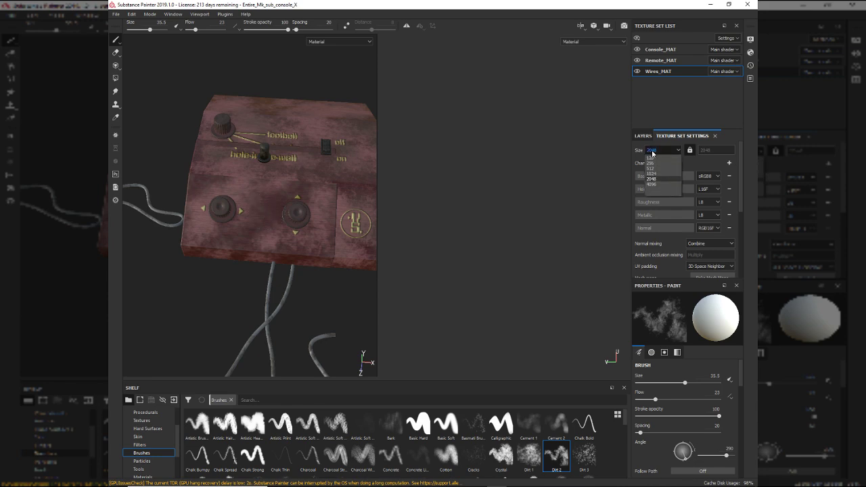
{"action": "left_click", "coordinate": [646, 190]}
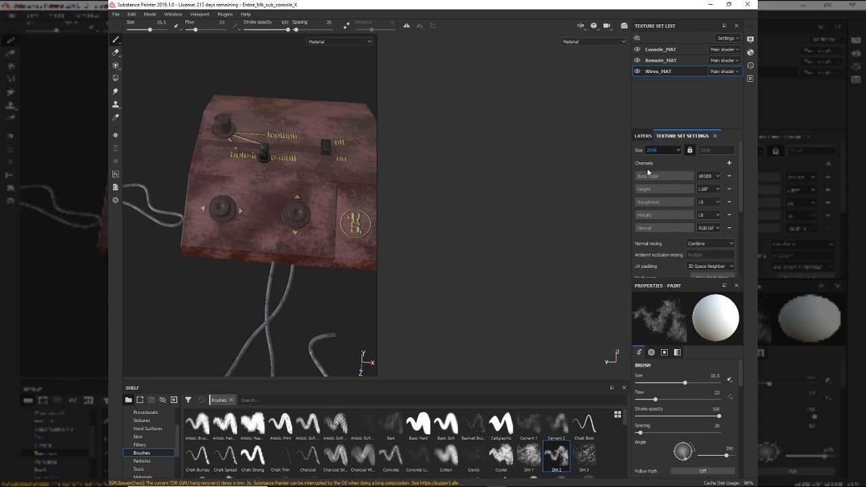
{"action": "left_click", "coordinate": [656, 61]}
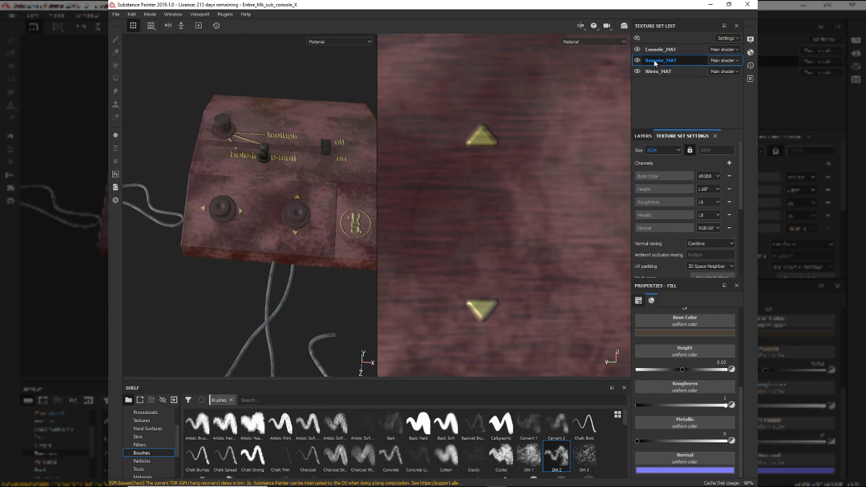
{"action": "left_click", "coordinate": [660, 149]}
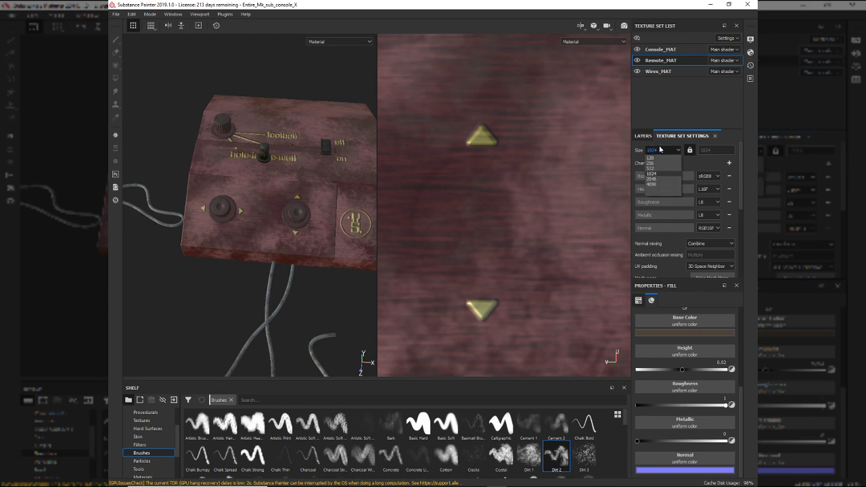
{"action": "left_click", "coordinate": [660, 190]}
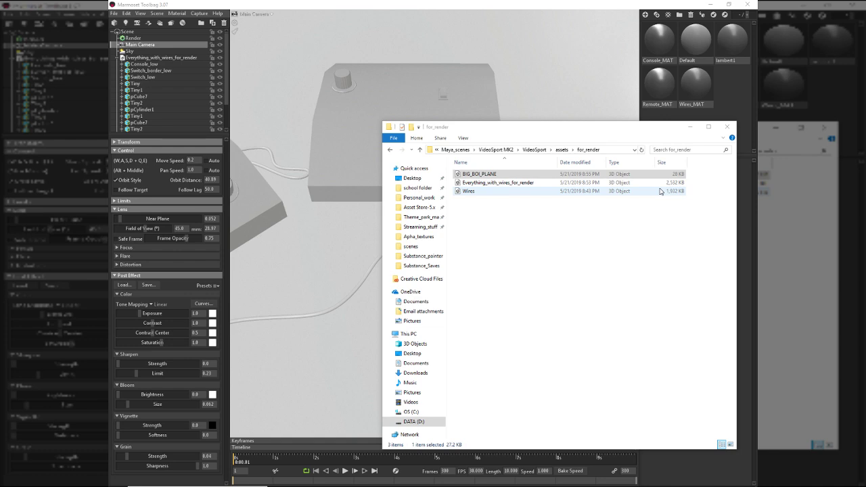
- Return to the restarted Substance Painter, decline the new version download and dismiss the welcome window
{"action": "double_click", "coordinate": [660, 192]}
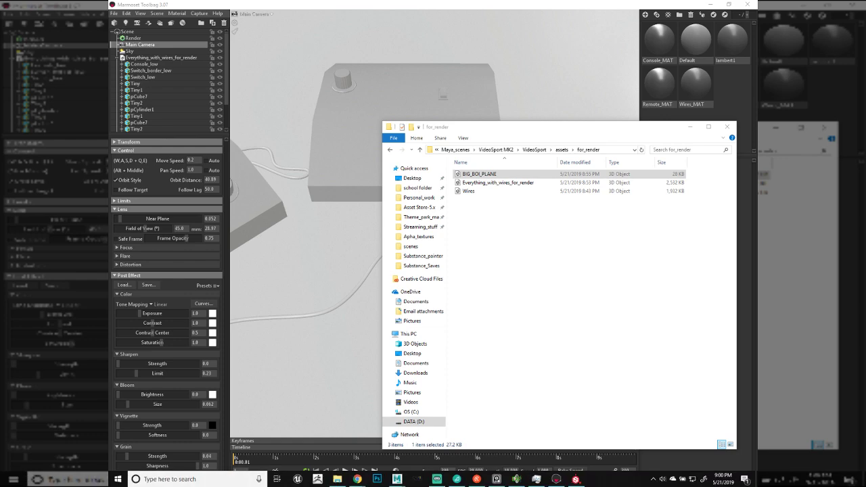
{"action": "left_click", "coordinate": [576, 479]}
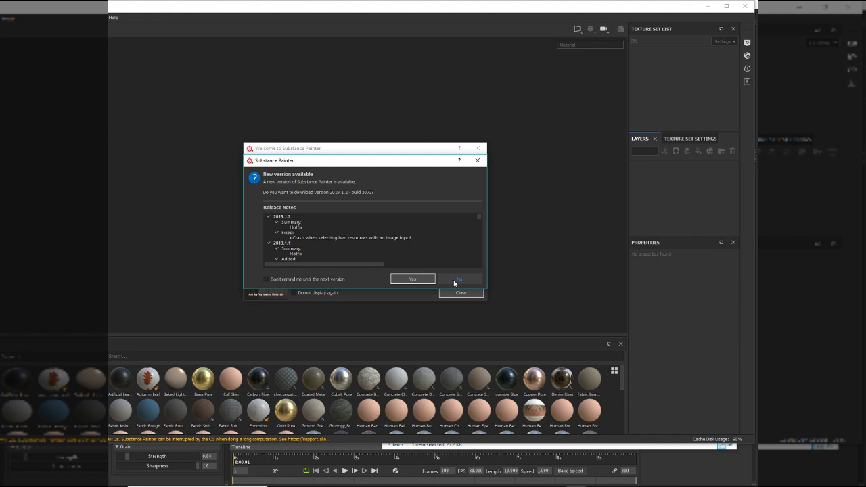
{"action": "scroll", "coordinate": [441, 241], "scroll_direction": "down", "scroll_amount": 2}
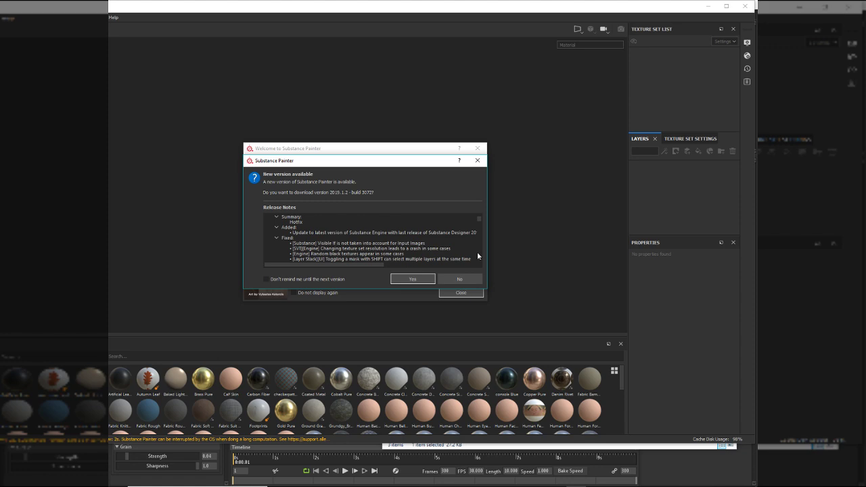
{"action": "mouse_move", "coordinate": [486, 252]}
{"action": "left_mouse_down"}
{"action": "mouse_move", "coordinate": [609, 280]}
{"action": "mouse_move", "coordinate": [553, 298]}
{"action": "mouse_move", "coordinate": [499, 298]}
{"action": "left_mouse_up"}
{"action": "left_click", "coordinate": [477, 279]}
{"action": "left_click", "coordinate": [463, 292]}
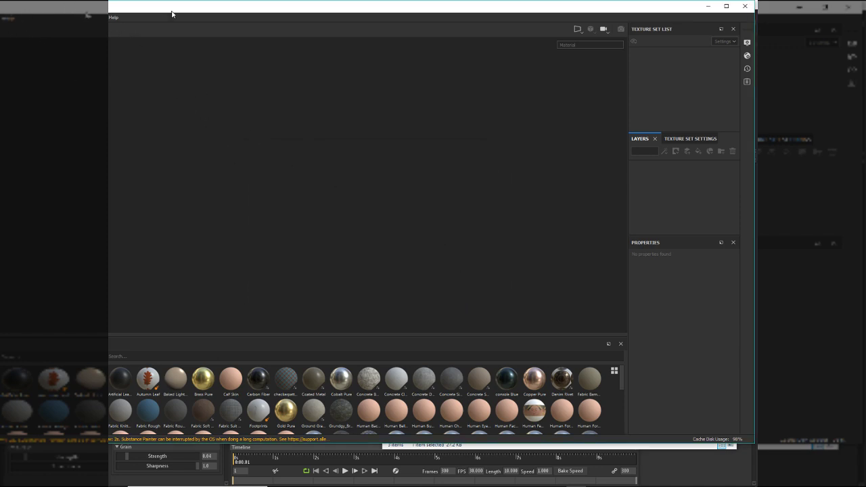
- Maximize the Substance Painter window and reopen the recent project Entire_Mk_sub_console_X.spp
{"action": "left_click_drag", "start_coordinate": [171, 12], "coordinate": [239, 2]}
{"action": "left_click", "coordinate": [116, 13]}
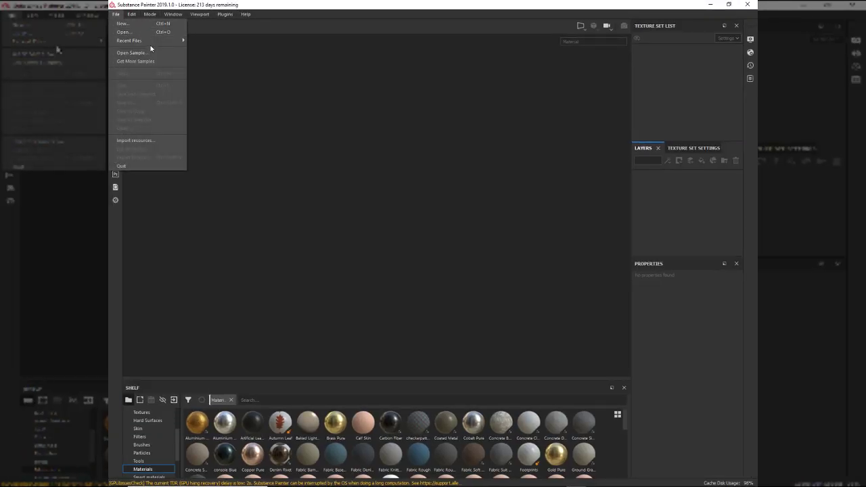
{"action": "left_click", "coordinate": [151, 45]}
{"action": "left_click", "coordinate": [116, 14]}
{"action": "mouse_move", "coordinate": [141, 40]}
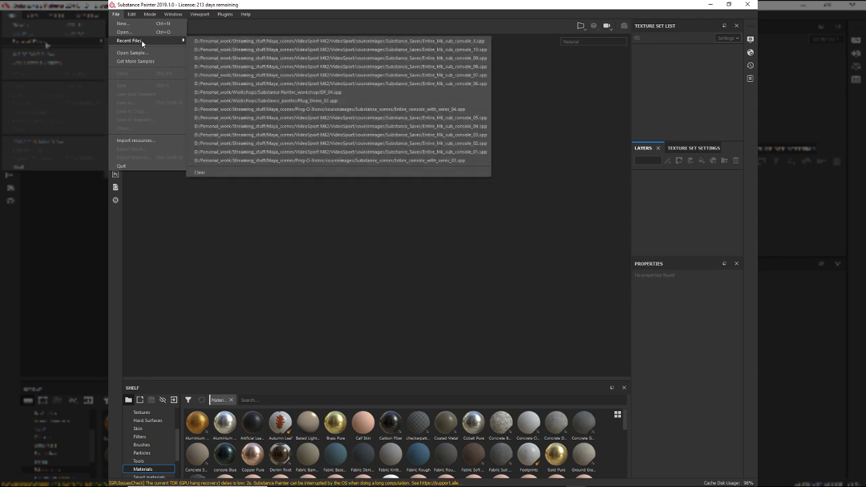
{"action": "left_click", "coordinate": [255, 42]}
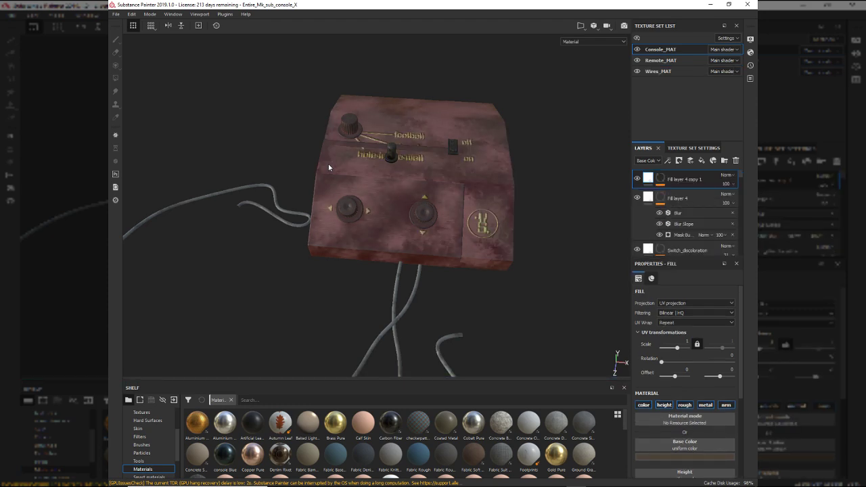
- Try again to increase Remote_MAT's texture size in the reopened project
{"action": "left_click", "coordinate": [649, 61]}
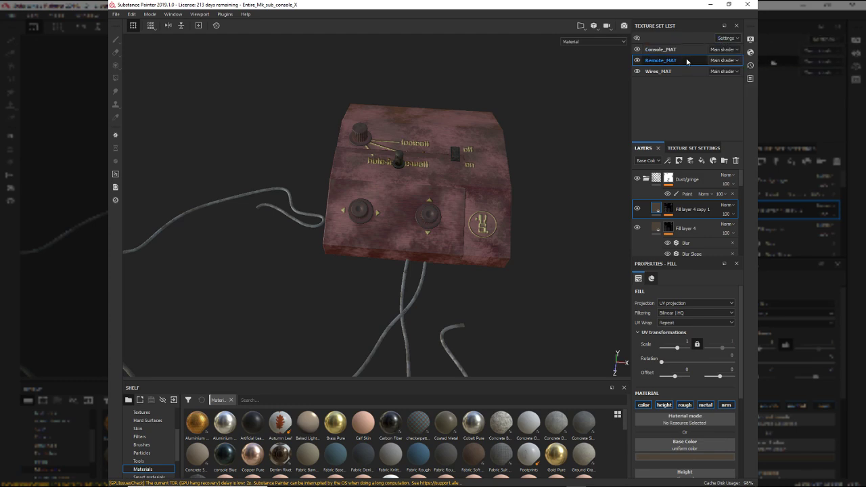
{"action": "left_click", "coordinate": [687, 148]}
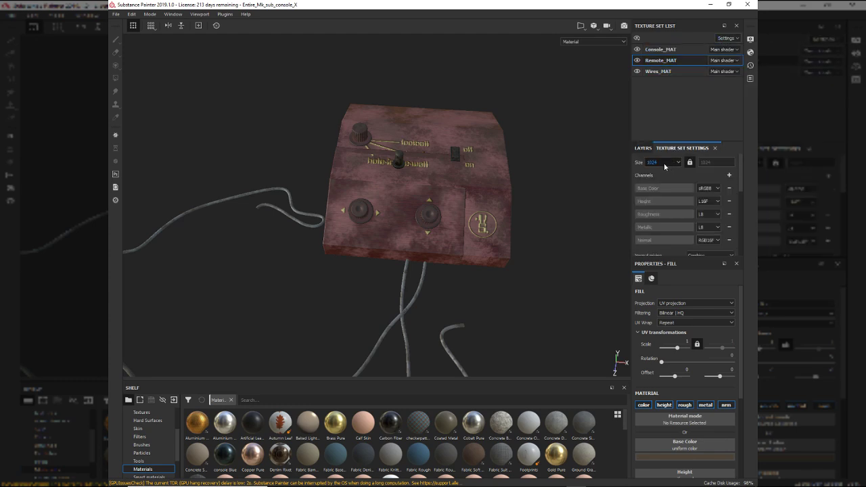
{"action": "left_click", "coordinate": [666, 167]}
{"action": "left_click", "coordinate": [661, 194]}
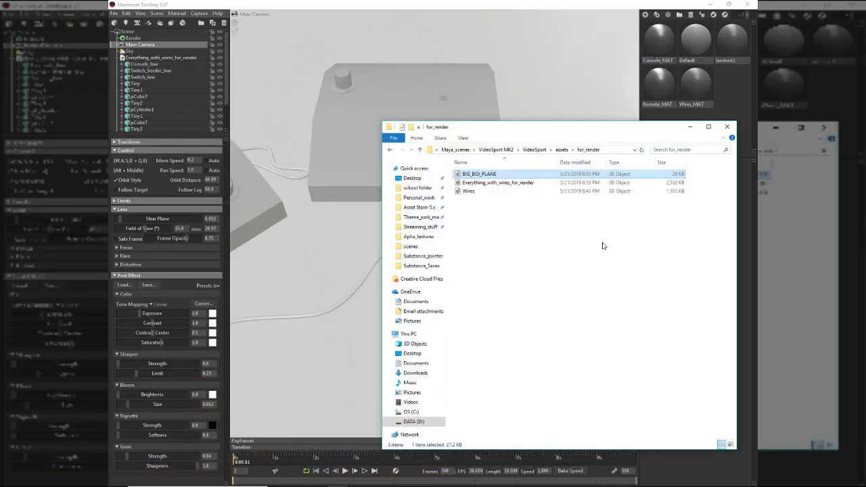
- Relaunch Substance Painter, decline the new version download and close the welcome window
{"action": "key", "text": "super"}
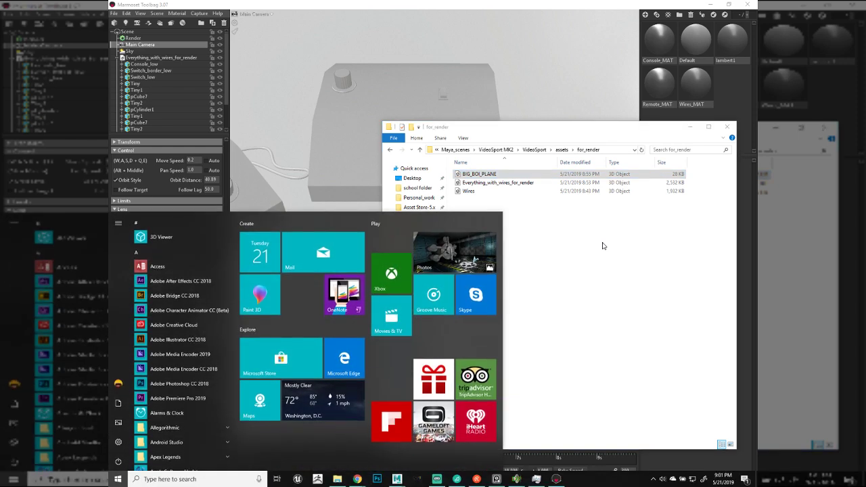
{"action": "type", "text": "sub"}
{"action": "key", "text": "Return"}
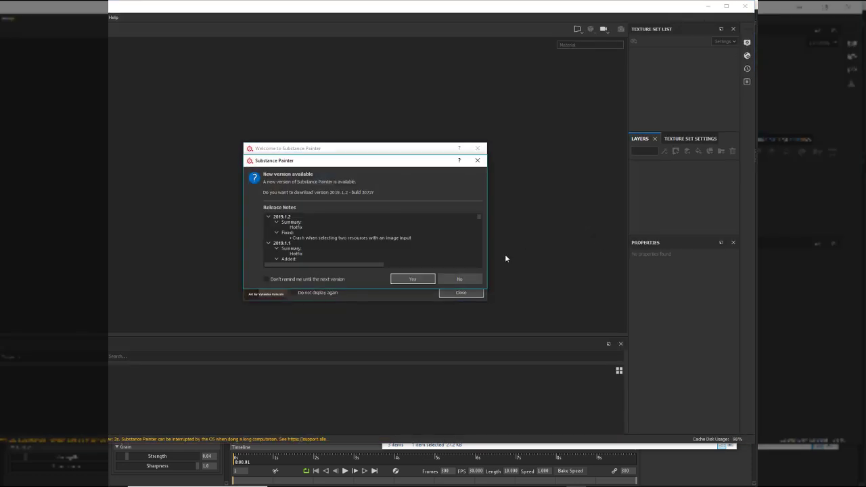
{"action": "left_click", "coordinate": [471, 280]}
{"action": "left_click", "coordinate": [461, 293]}
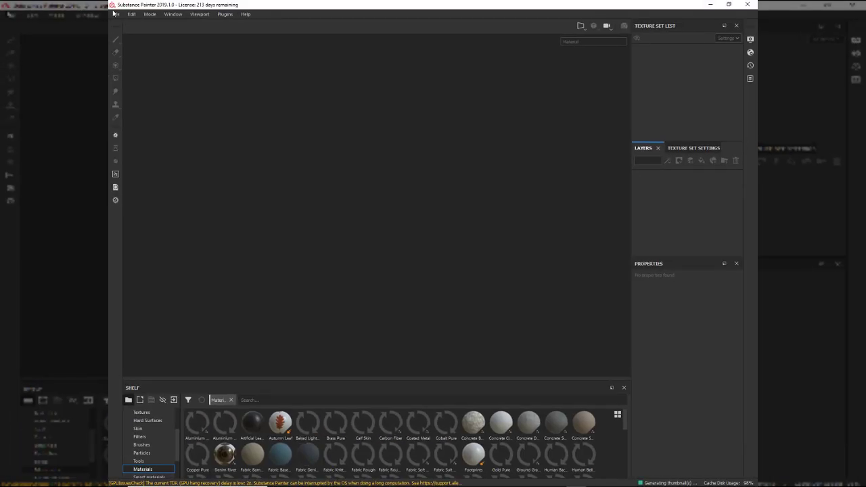
- Reopen the recent project Entire_Mk_sub_console_X.spp
{"action": "left_click", "coordinate": [116, 13]}
{"action": "mouse_move", "coordinate": [142, 40]}
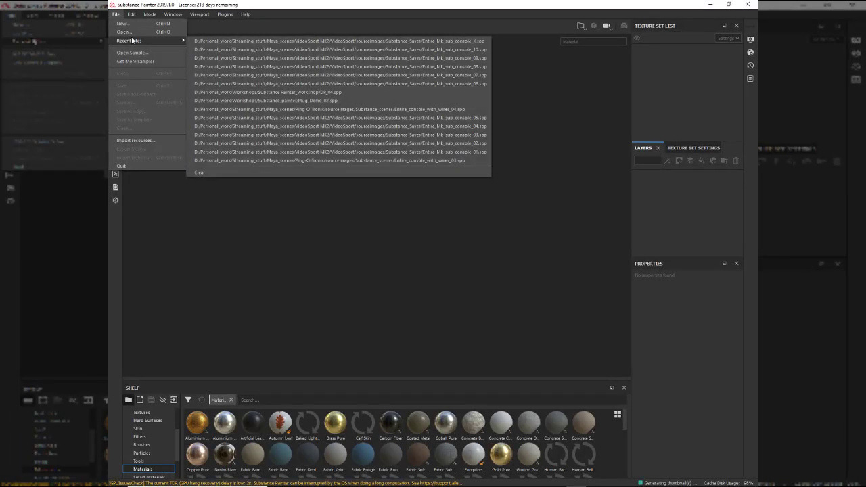
{"action": "left_click", "coordinate": [293, 41]}
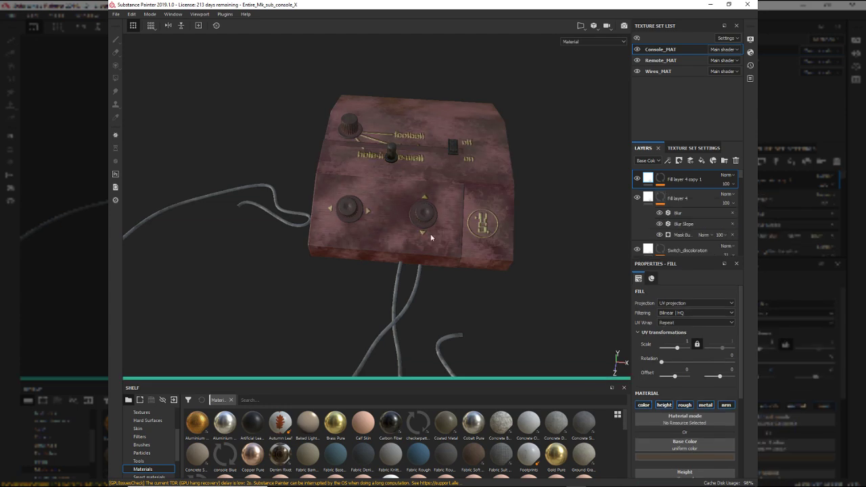
- Hide the Wires_MAT and Console_MAT texture sets and try to change the texture size
{"action": "left_click", "coordinate": [637, 71]}
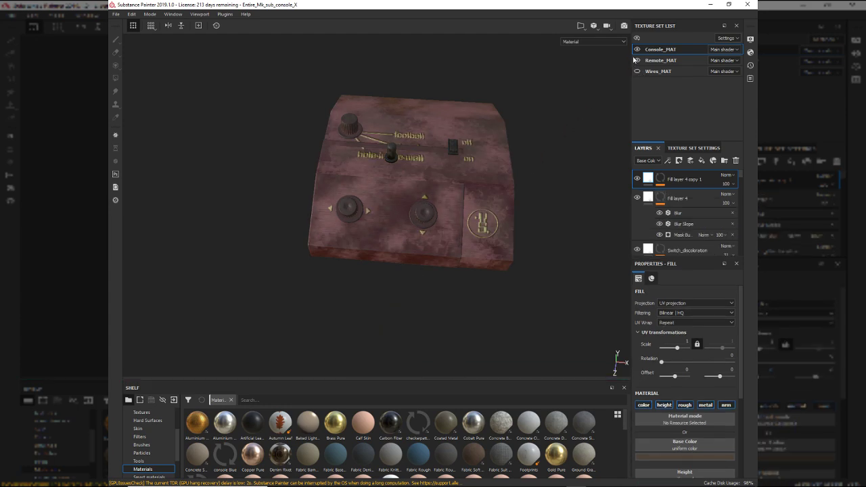
{"action": "left_click", "coordinate": [637, 49]}
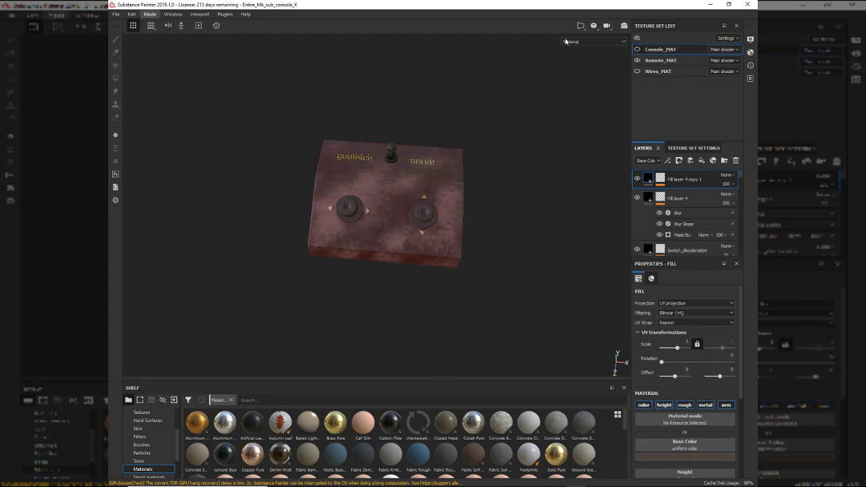
{"action": "left_click", "coordinate": [692, 147]}
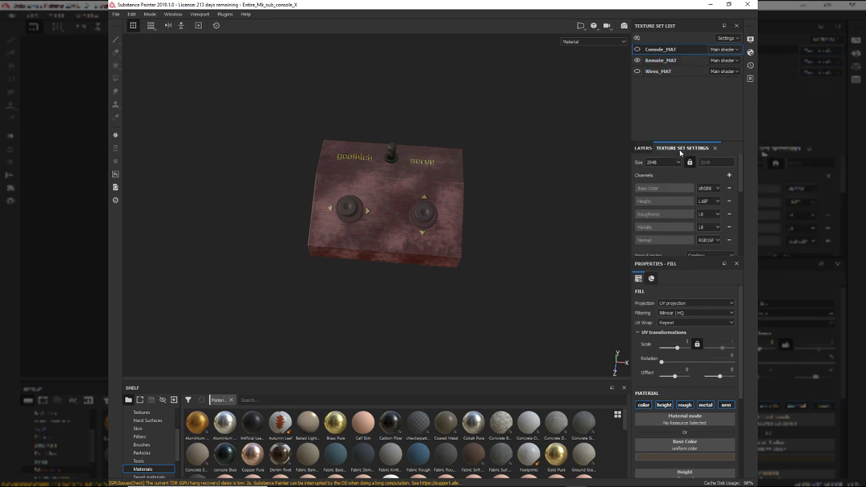
{"action": "left_click", "coordinate": [663, 163]}
{"action": "left_click", "coordinate": [666, 191]}
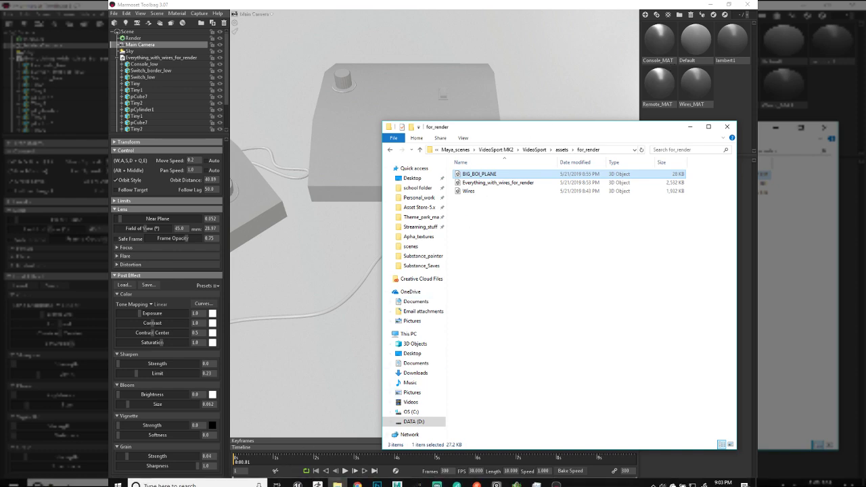
- Start Substance Painter again and dismiss its new version notice and welcome window
{"action": "mouse_move", "coordinate": [556, 479]}
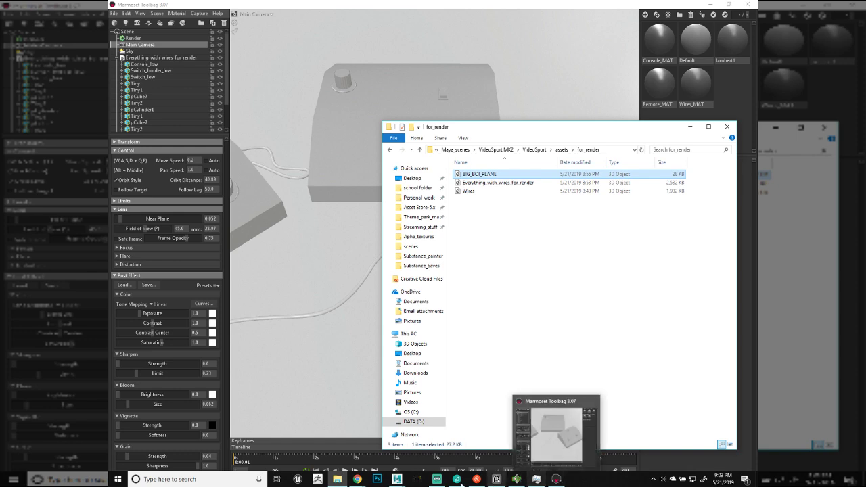
{"action": "key", "text": "super"}
{"action": "type", "text": "subs"}
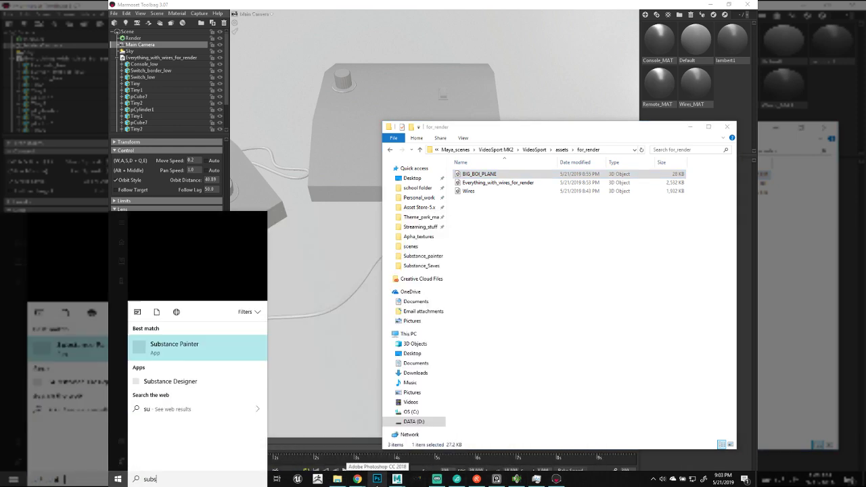
{"action": "key", "text": "Return"}
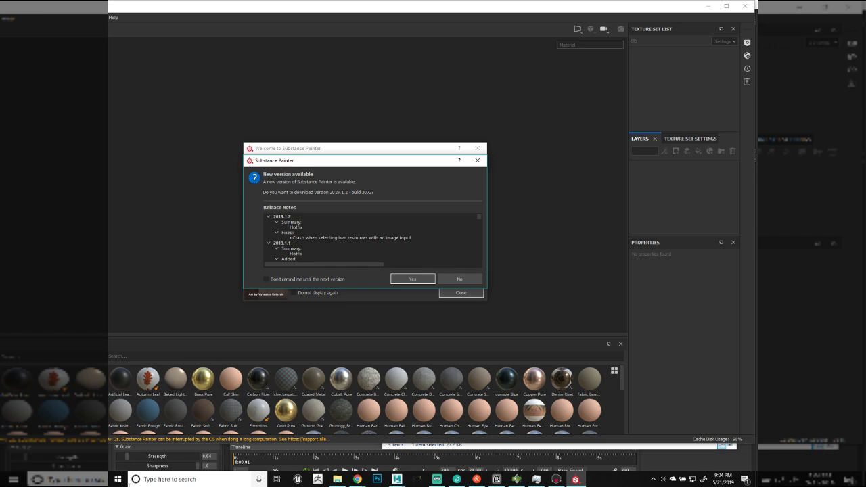
{"action": "left_click", "coordinate": [464, 279]}
{"action": "left_click", "coordinate": [467, 291]}
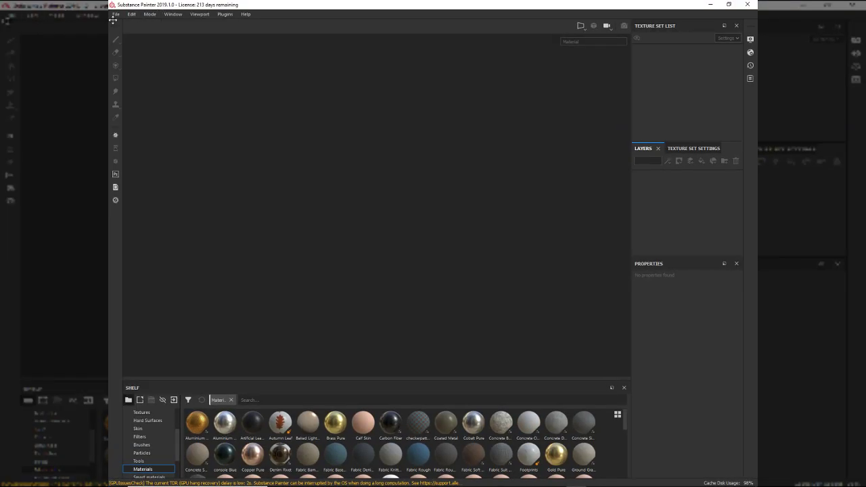
- Load Entire_Mk_sub_console_X.spp from the recent projects
{"action": "left_click", "coordinate": [116, 14]}
{"action": "mouse_move", "coordinate": [149, 41]}
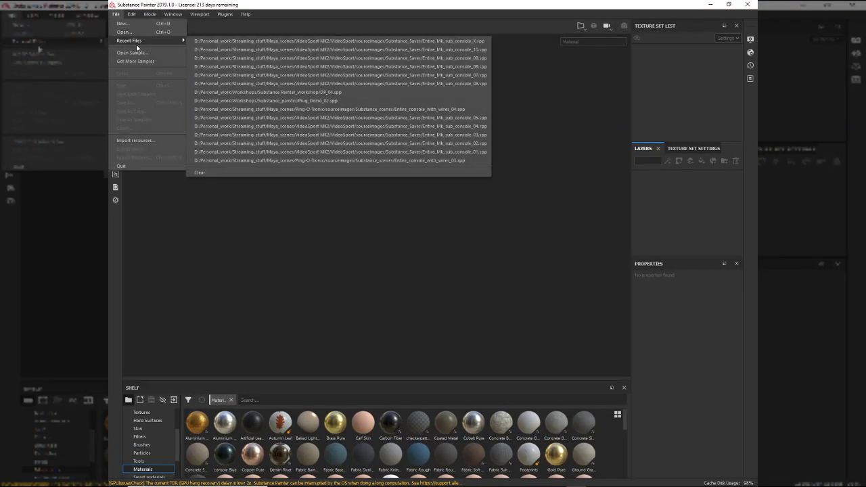
{"action": "left_click", "coordinate": [312, 41]}
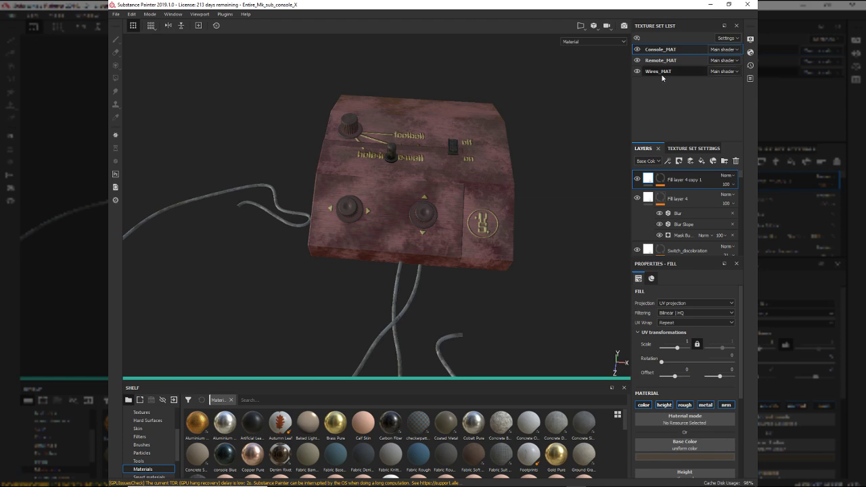
- Set the texture size of both Wires_MAT and Console_MAT to 1024
{"action": "left_click", "coordinate": [662, 73]}
{"action": "left_click", "coordinate": [676, 149]}
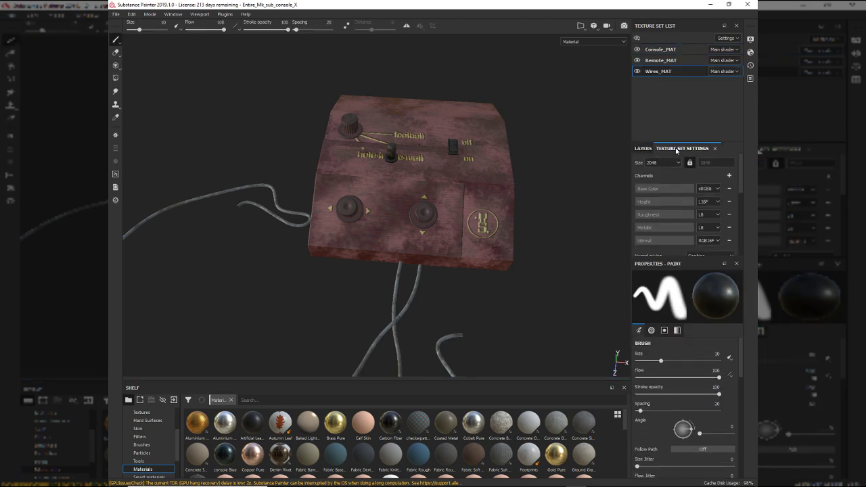
{"action": "left_click", "coordinate": [663, 163]}
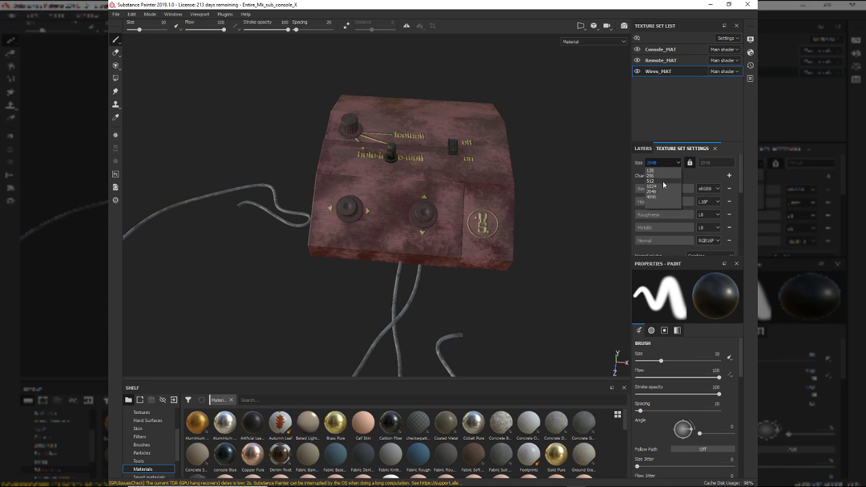
{"action": "left_click", "coordinate": [651, 186]}
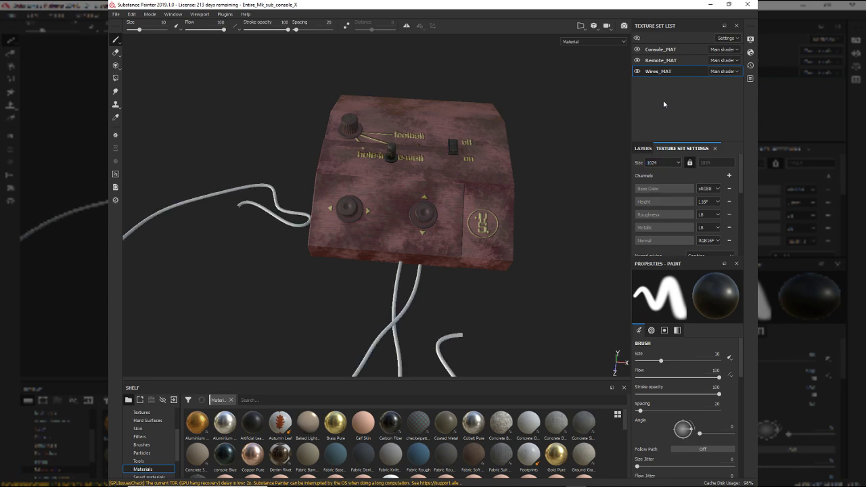
{"action": "left_click", "coordinate": [673, 52]}
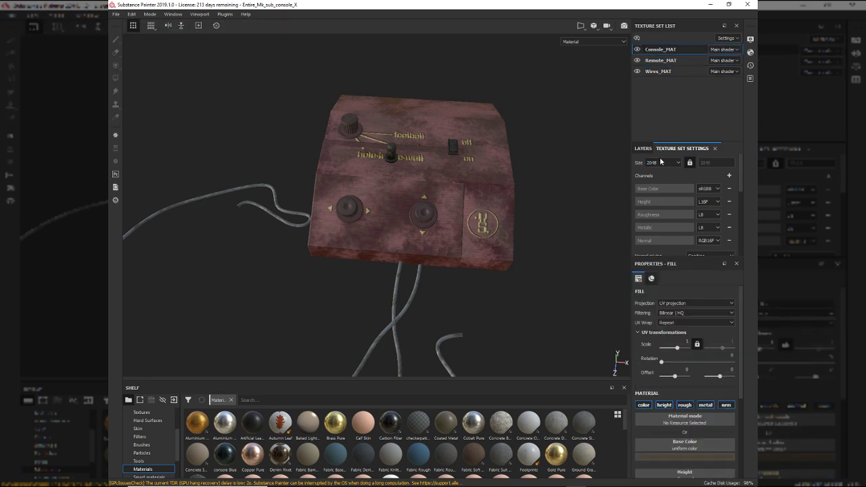
{"action": "left_click", "coordinate": [661, 163]}
{"action": "left_click", "coordinate": [660, 187]}
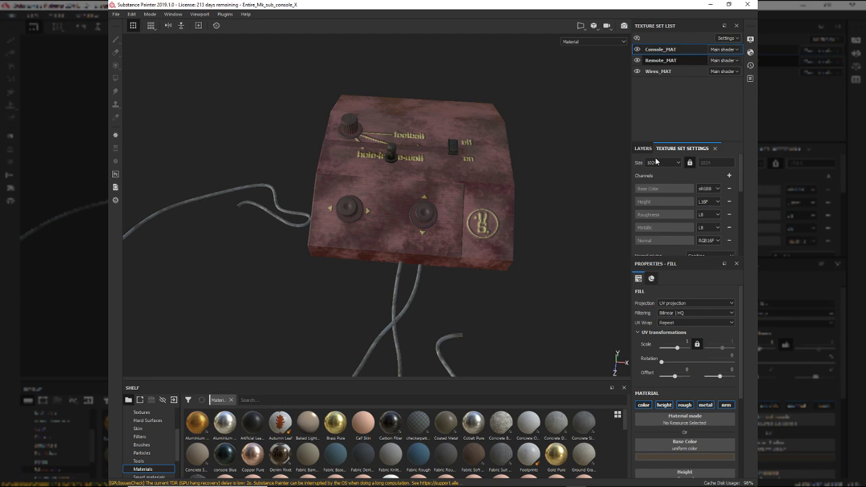
- Try to set Remote_MAT's texture size to 4096
{"action": "key", "text": "Down"}
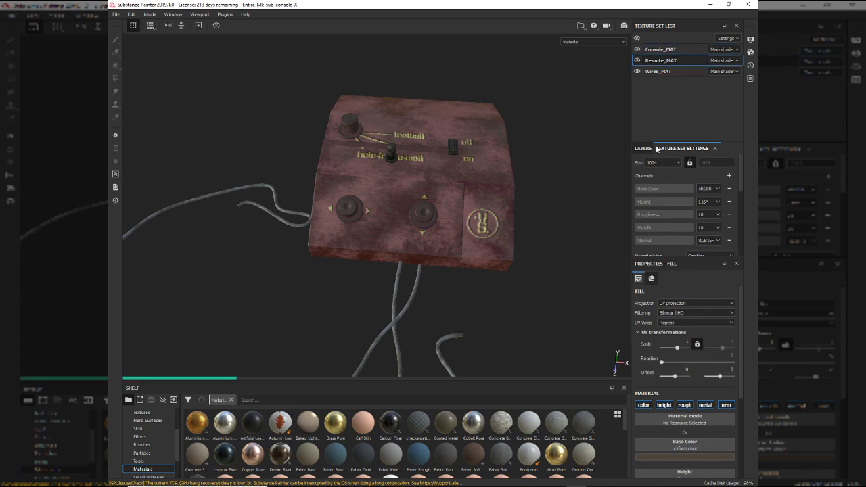
{"action": "left_click", "coordinate": [660, 163]}
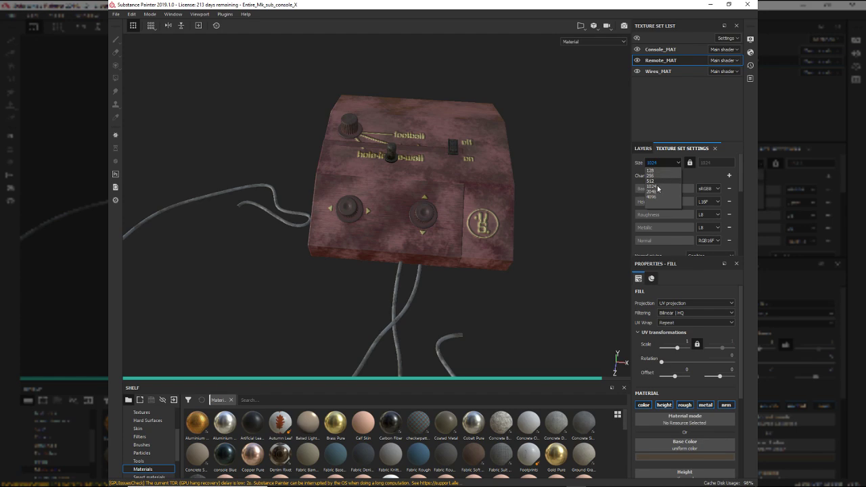
{"action": "left_click", "coordinate": [658, 196]}
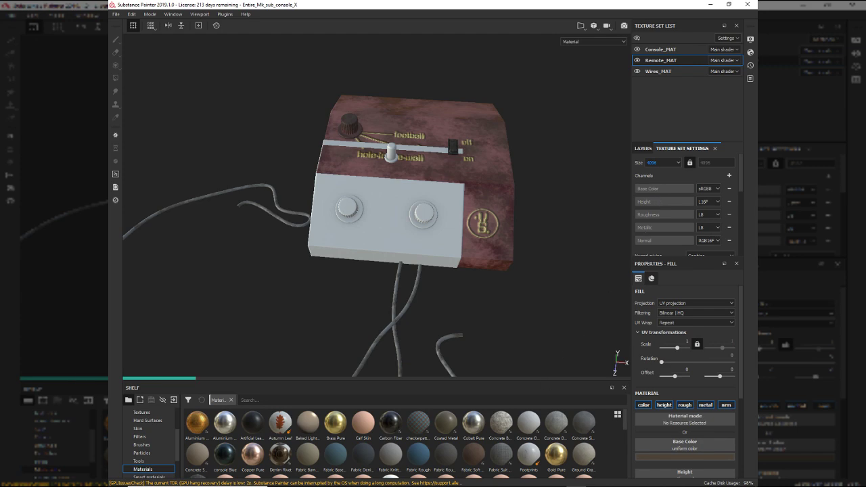
- Launch Substance Painter once more and close the new version notice and welcome window
{"action": "mouse_move", "coordinate": [448, 484]}
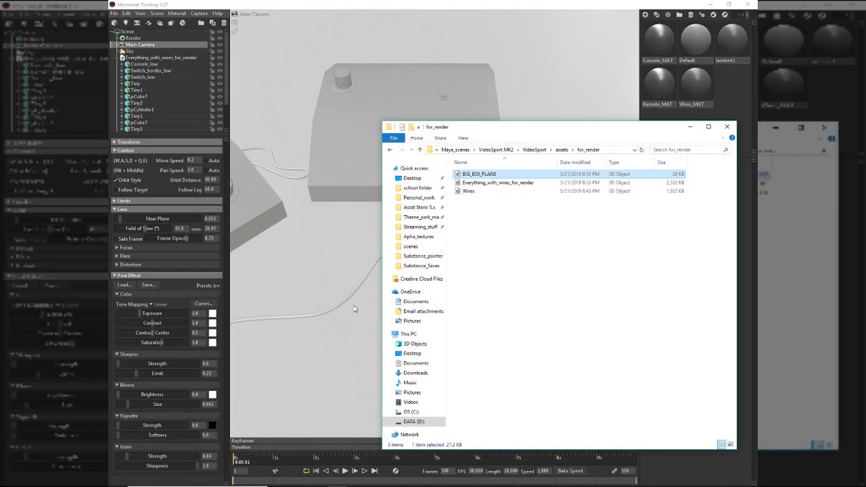
{"action": "key", "text": "super"}
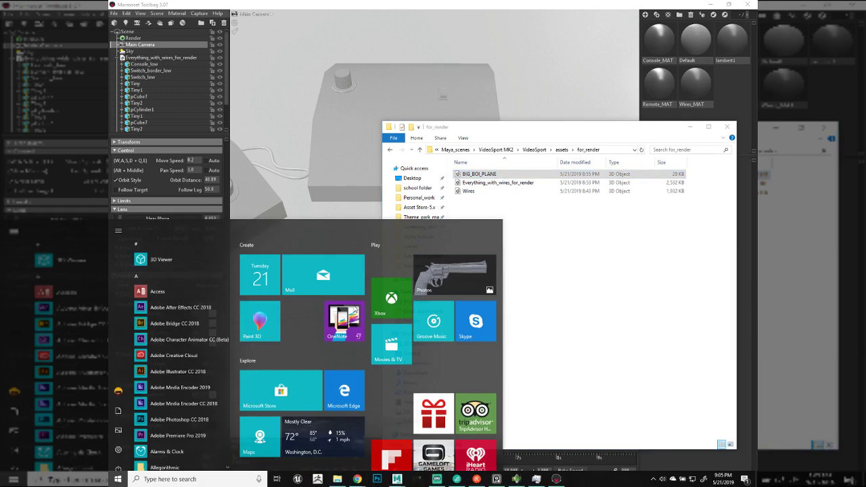
{"action": "type", "text": "subst"}
{"action": "key", "text": "Return"}
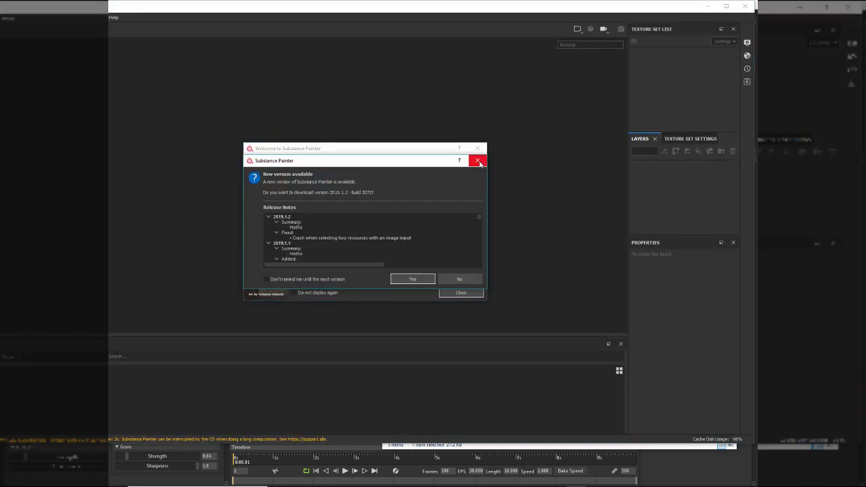
{"action": "left_click", "coordinate": [477, 159]}
{"action": "left_click", "coordinate": [477, 148]}
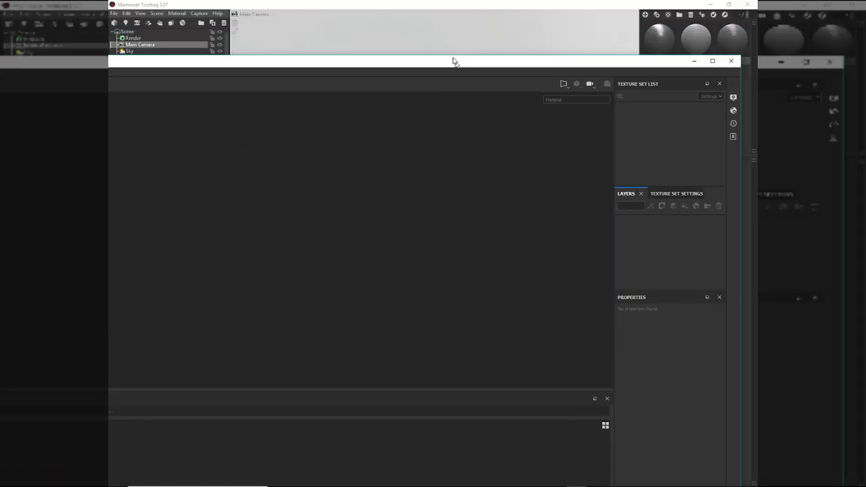
- Open the recent project Entire_Mk_sub_console_X.spp in the restarted program
{"action": "left_click", "coordinate": [116, 14]}
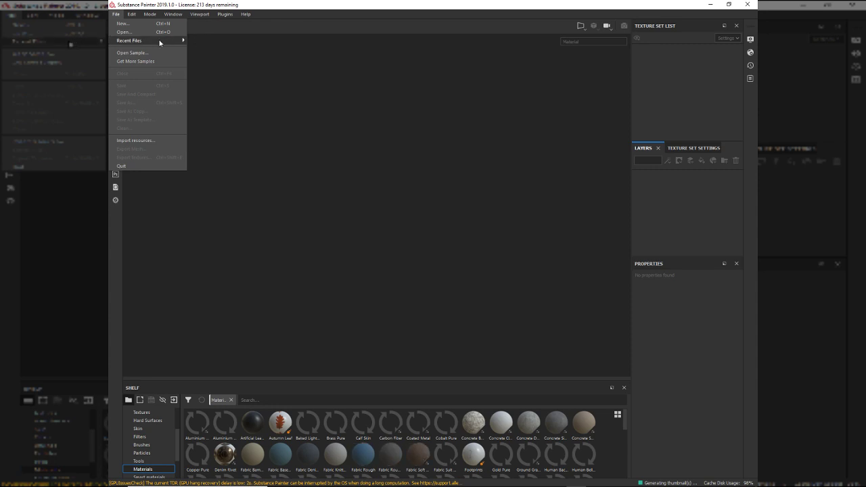
{"action": "mouse_move", "coordinate": [136, 41]}
{"action": "left_click", "coordinate": [245, 38]}
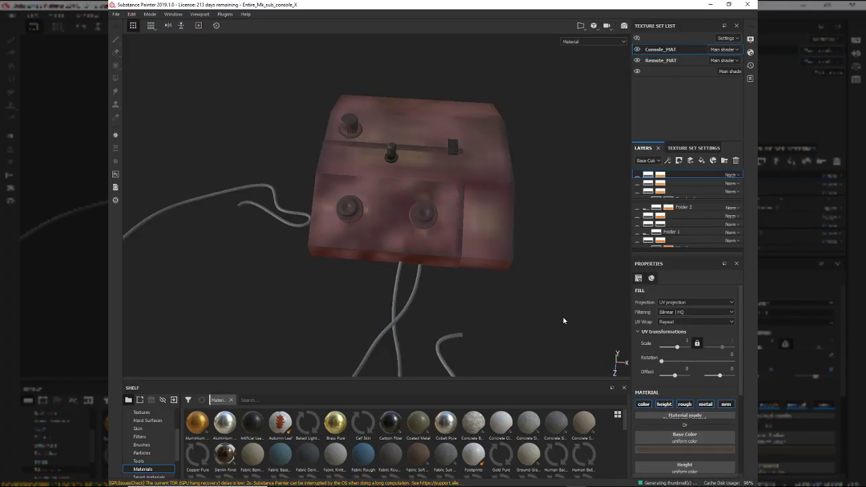
- Set the texture size of Console_MAT and Wires_MAT to 128 and hide Wires_MAT
{"action": "left_click", "coordinate": [682, 148]}
{"action": "left_click", "coordinate": [670, 163]}
{"action": "left_click", "coordinate": [670, 168]}
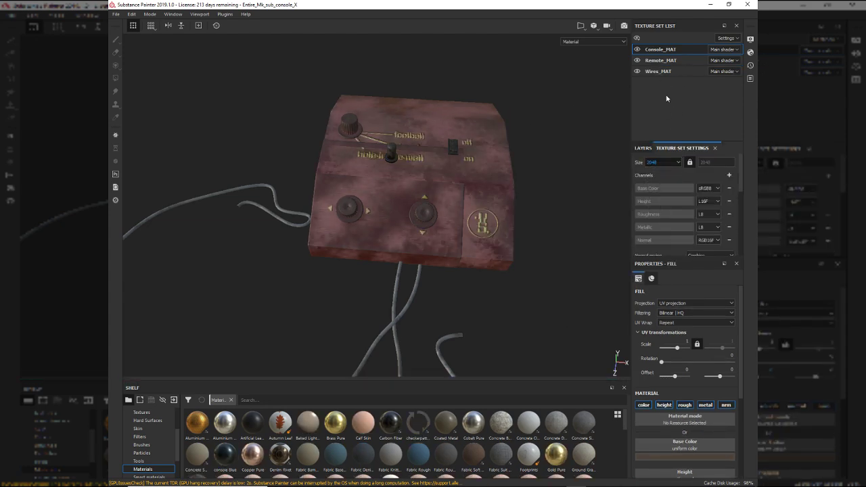
{"action": "left_click", "coordinate": [674, 164]}
{"action": "left_click", "coordinate": [674, 169]}
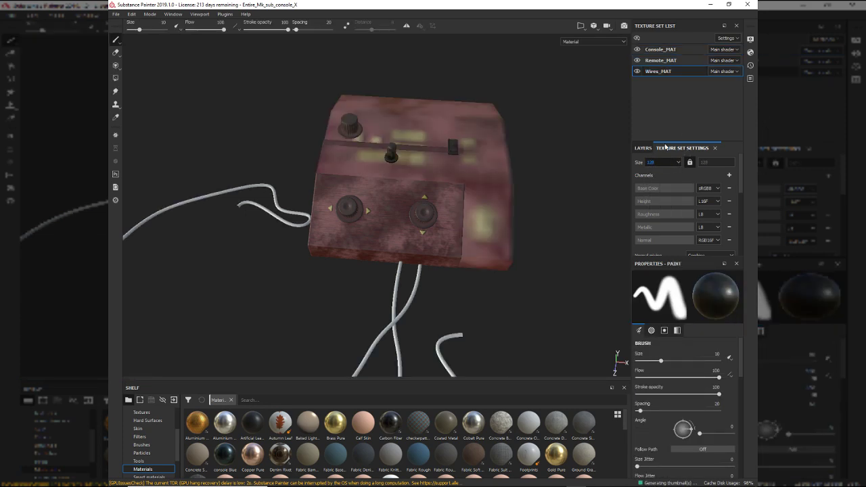
{"action": "left_click", "coordinate": [638, 72]}
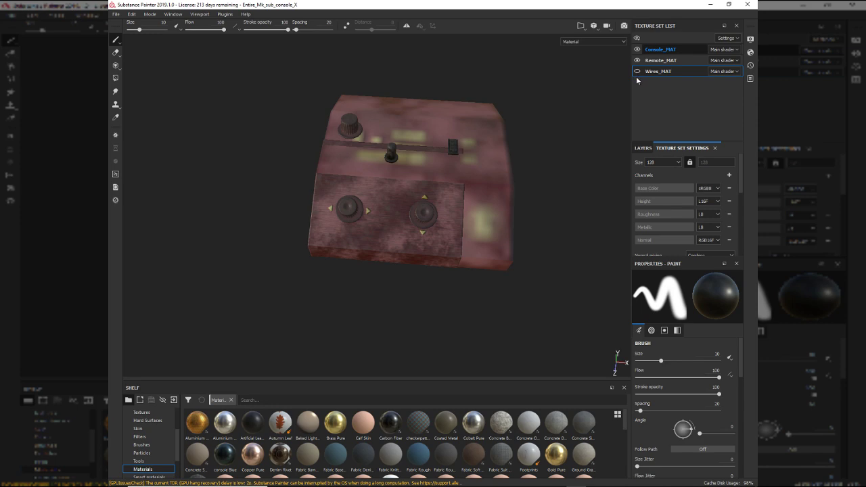
- Raise Console_MAT's texture size to 256 and on to 512
{"action": "left_click", "coordinate": [660, 50]}
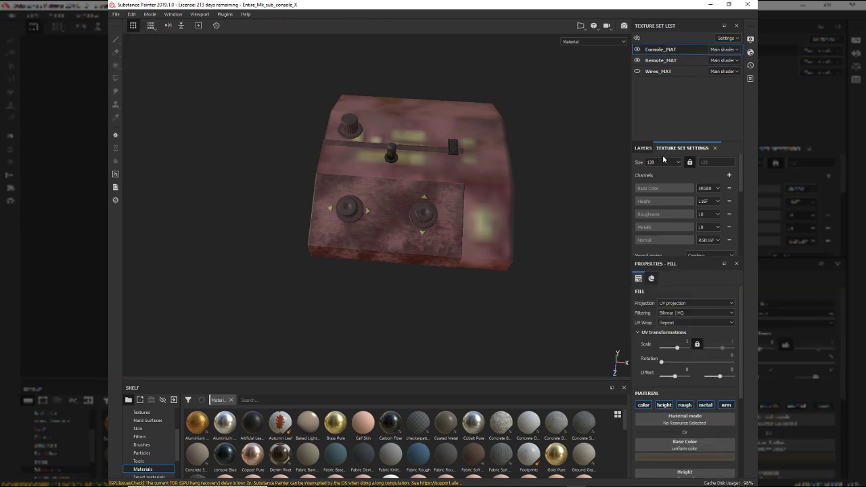
{"action": "left_click", "coordinate": [663, 161]}
{"action": "left_click", "coordinate": [658, 175]}
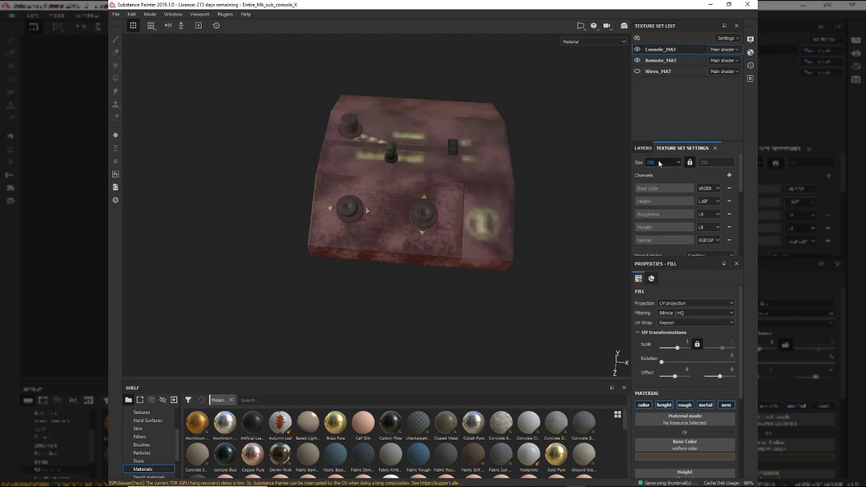
{"action": "left_click", "coordinate": [658, 161]}
{"action": "left_click", "coordinate": [655, 178]}
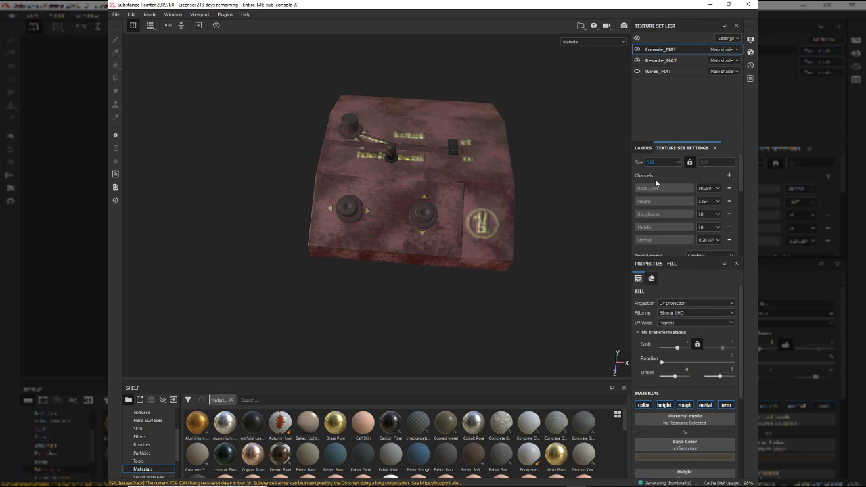
- Return Console_MAT's texture size to 128 and hide that texture set
{"action": "left_click", "coordinate": [657, 167]}
{"action": "left_click", "coordinate": [657, 171]}
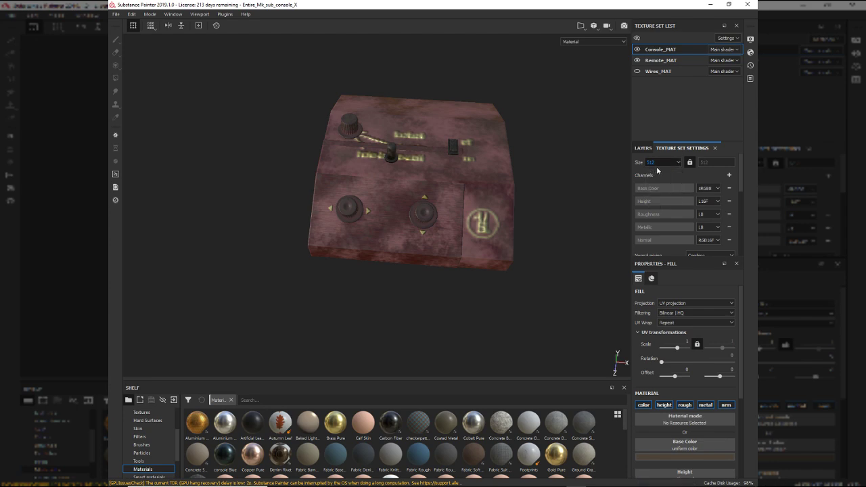
{"action": "left_click", "coordinate": [637, 50]}
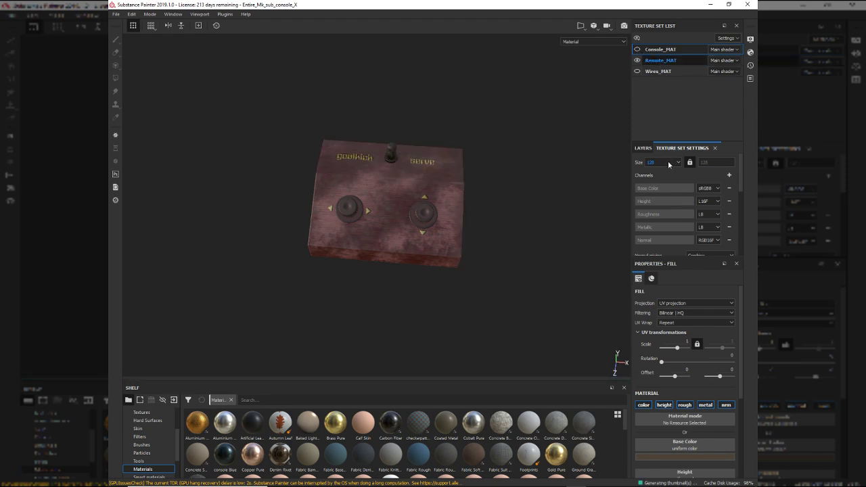
- Raise Remote_MAT's texture size to 1024 and on to 4096
{"action": "left_click", "coordinate": [668, 164]}
{"action": "left_click", "coordinate": [659, 197]}
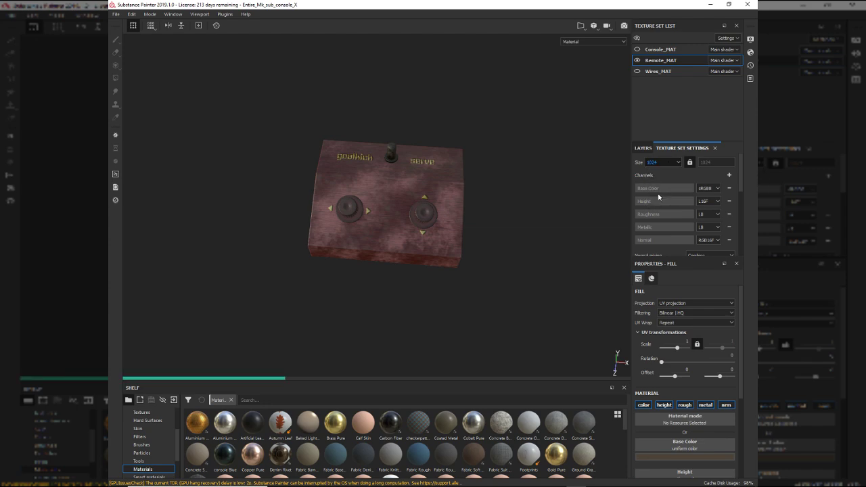
{"action": "key", "text": "Down"}
{"action": "key", "text": "Down"}
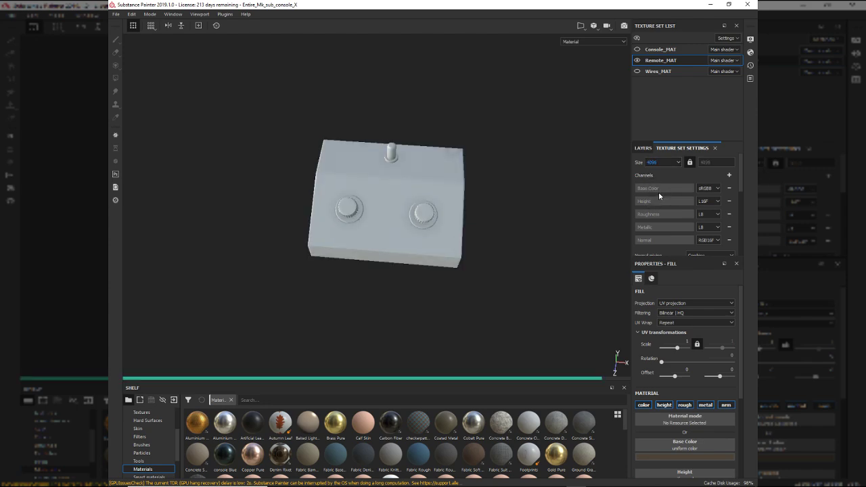